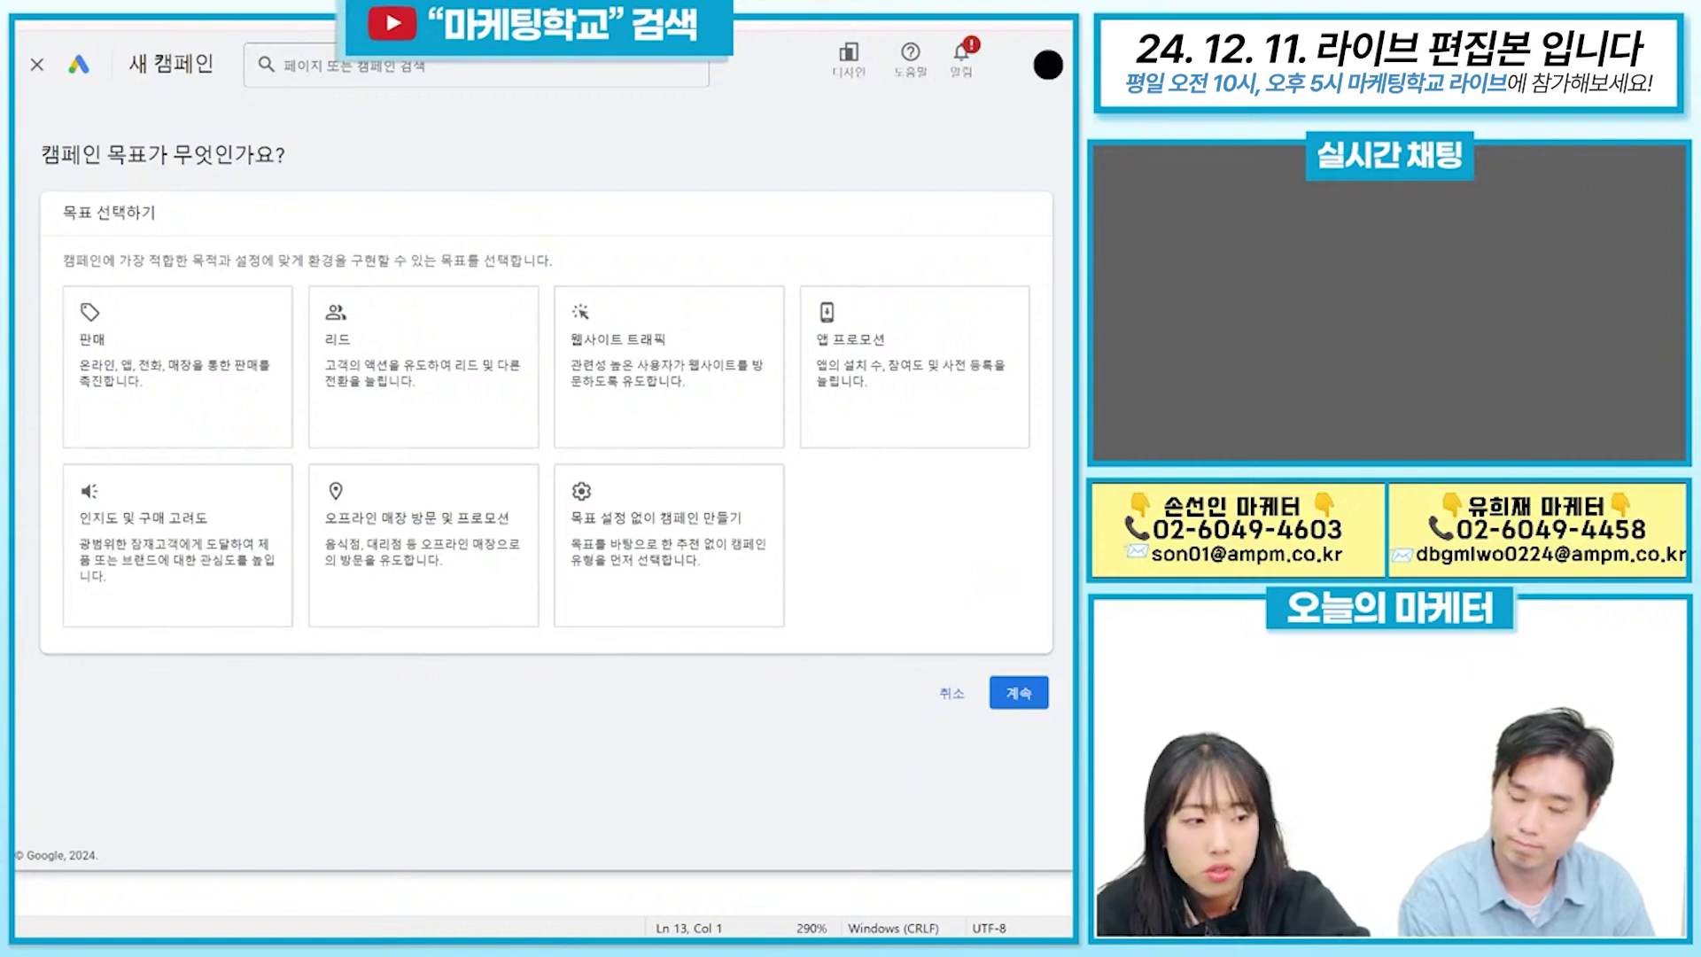
Choose to create the campaign without a goal (목표 설정 없이 캠페인 만들기) and select 동영상 as the campaign type.
left_click_drag(980, 874, 981, 938)
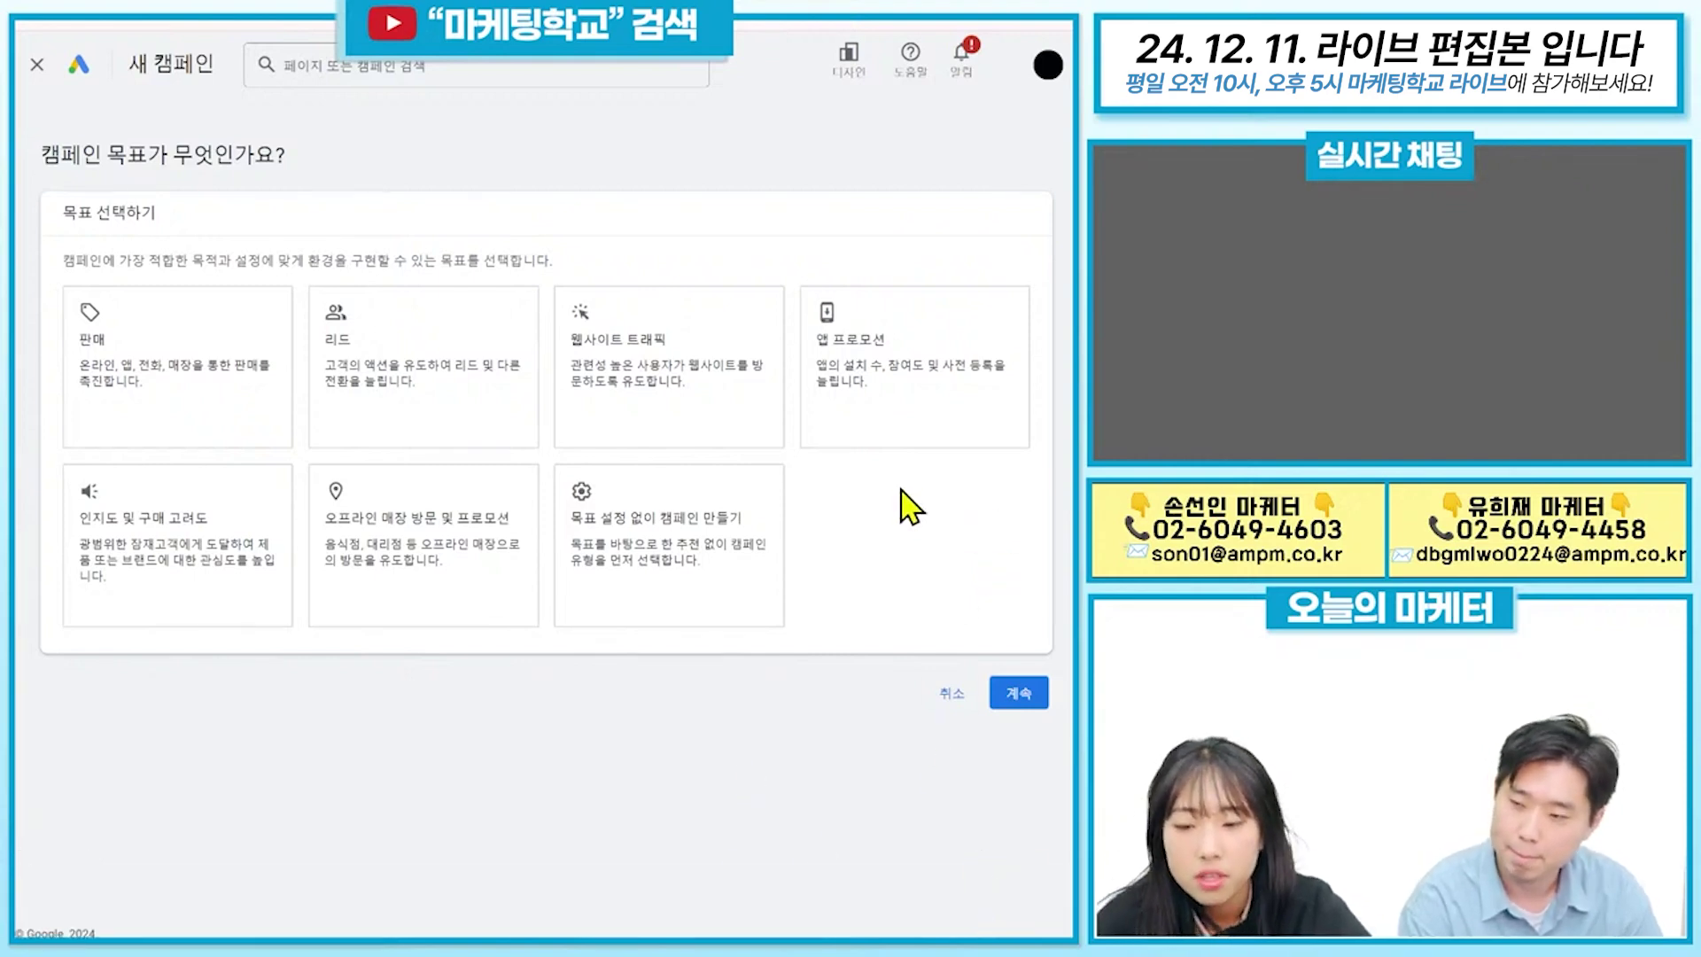
left_click(734, 541)
scroll(897, 638, "down", 4)
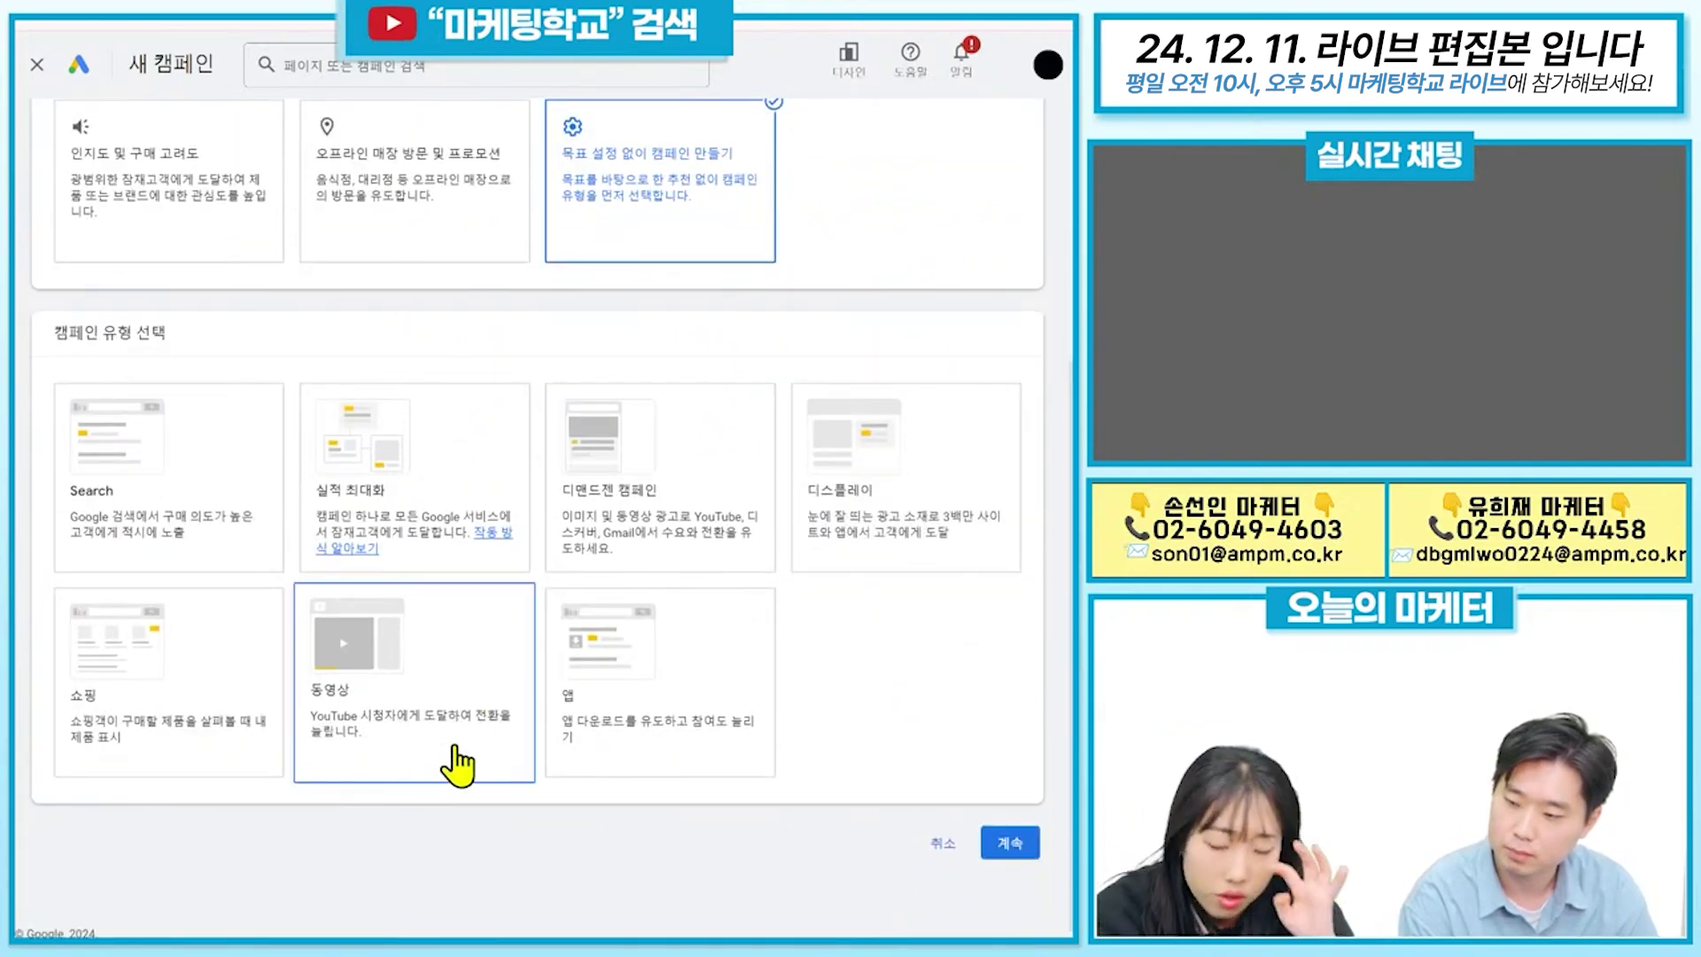
left_click(432, 696)
scroll(485, 722, "down", 8)
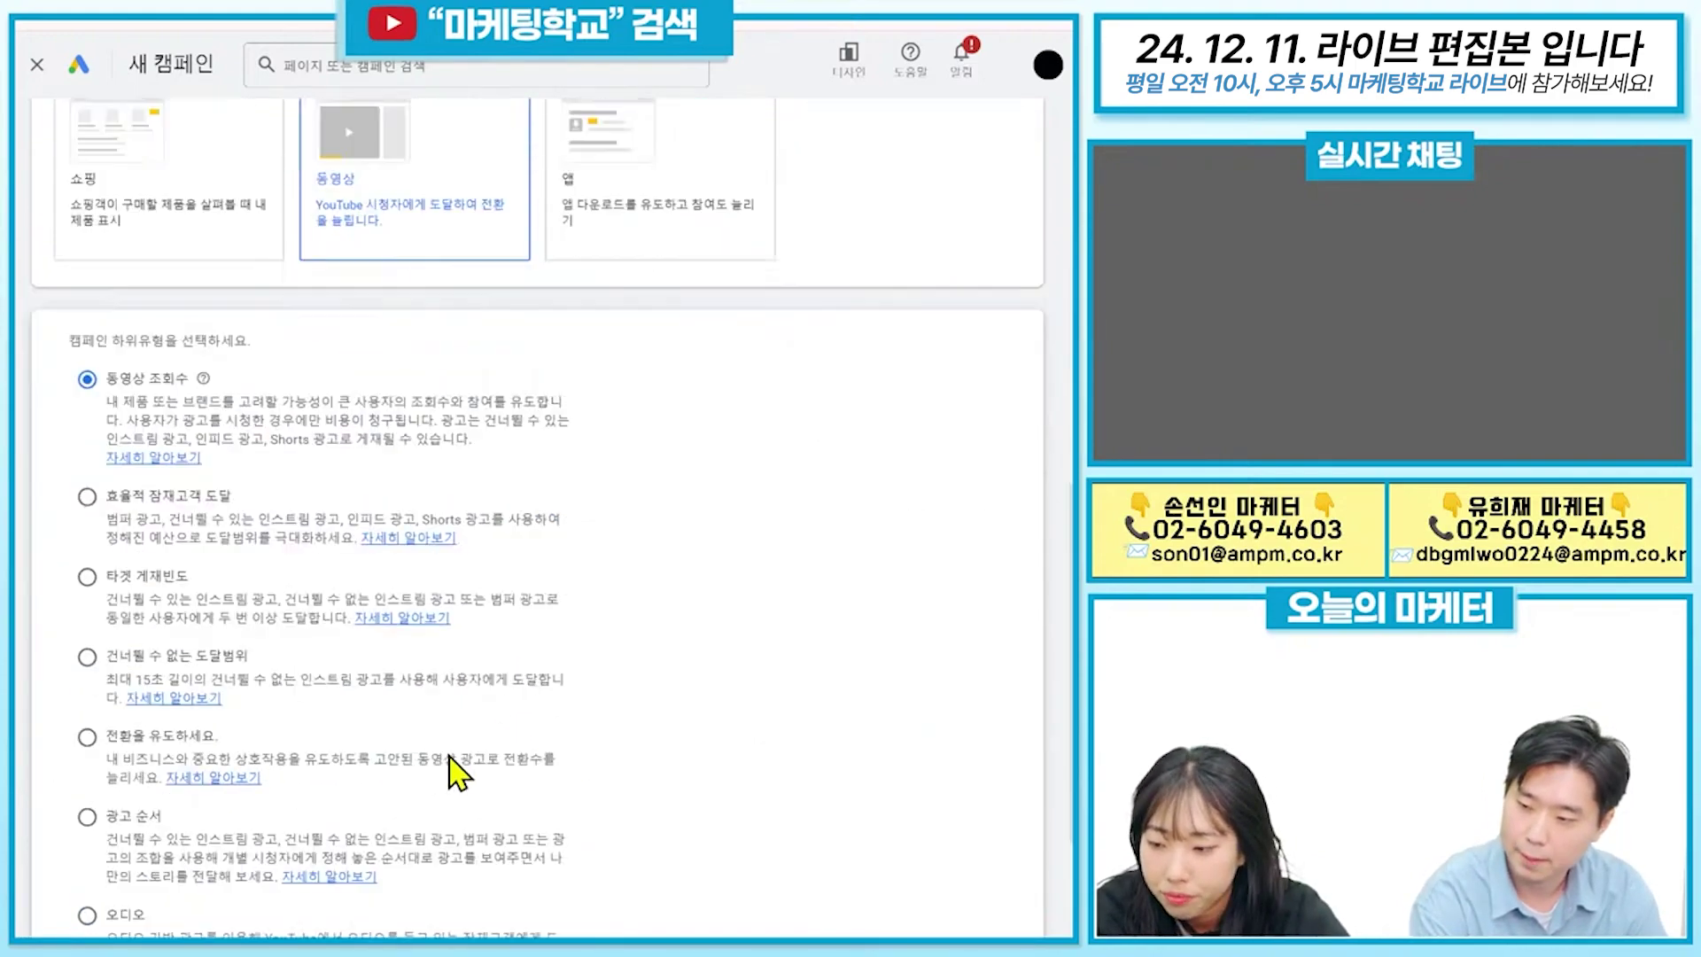
Set the video campaign subtype to 전환을 유도하세요 and continue to the campaign settings.
left_click(87, 526)
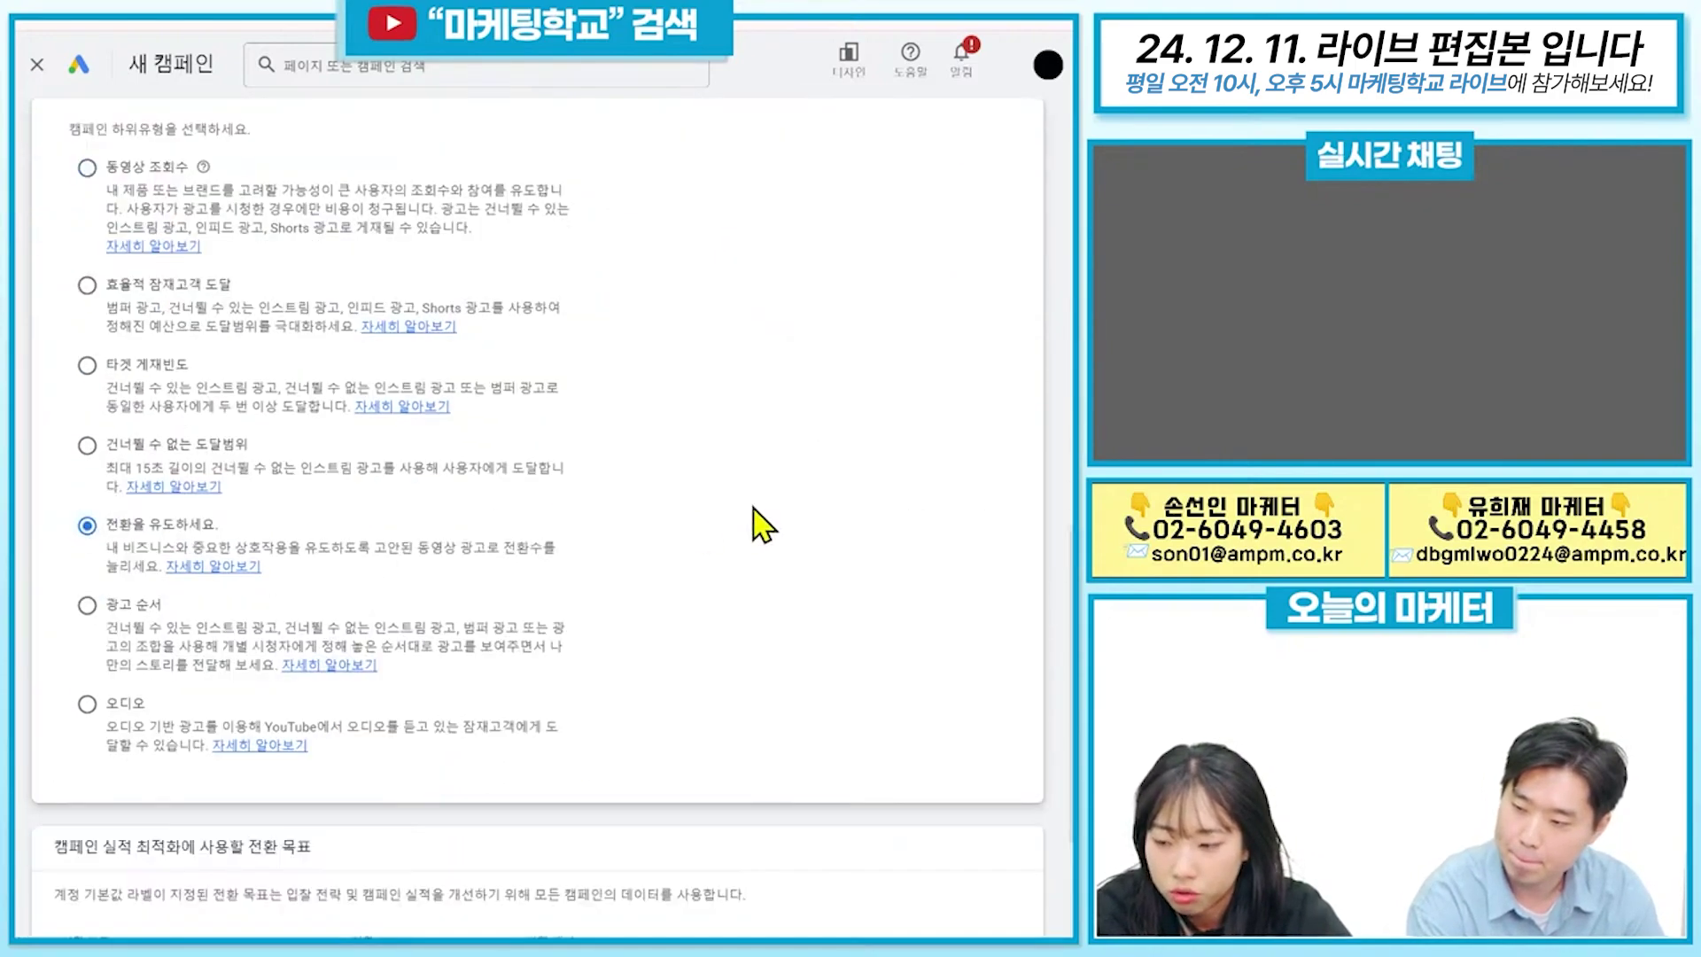
scroll(851, 656, "down", 3)
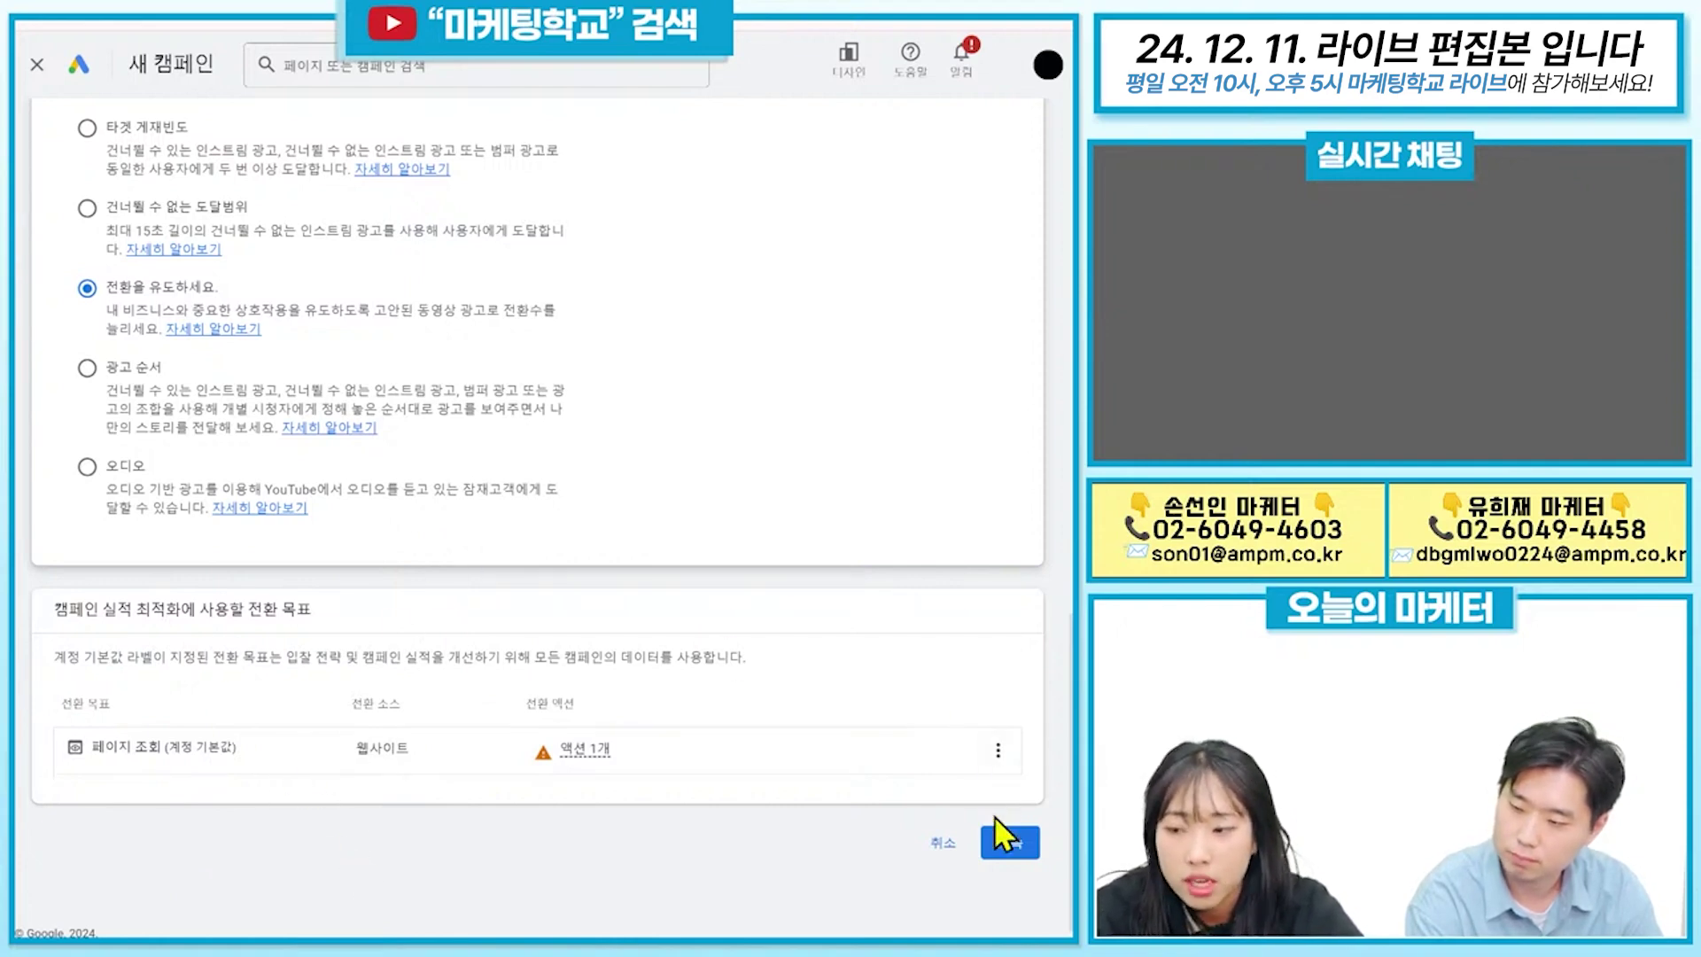
left_click(1019, 847)
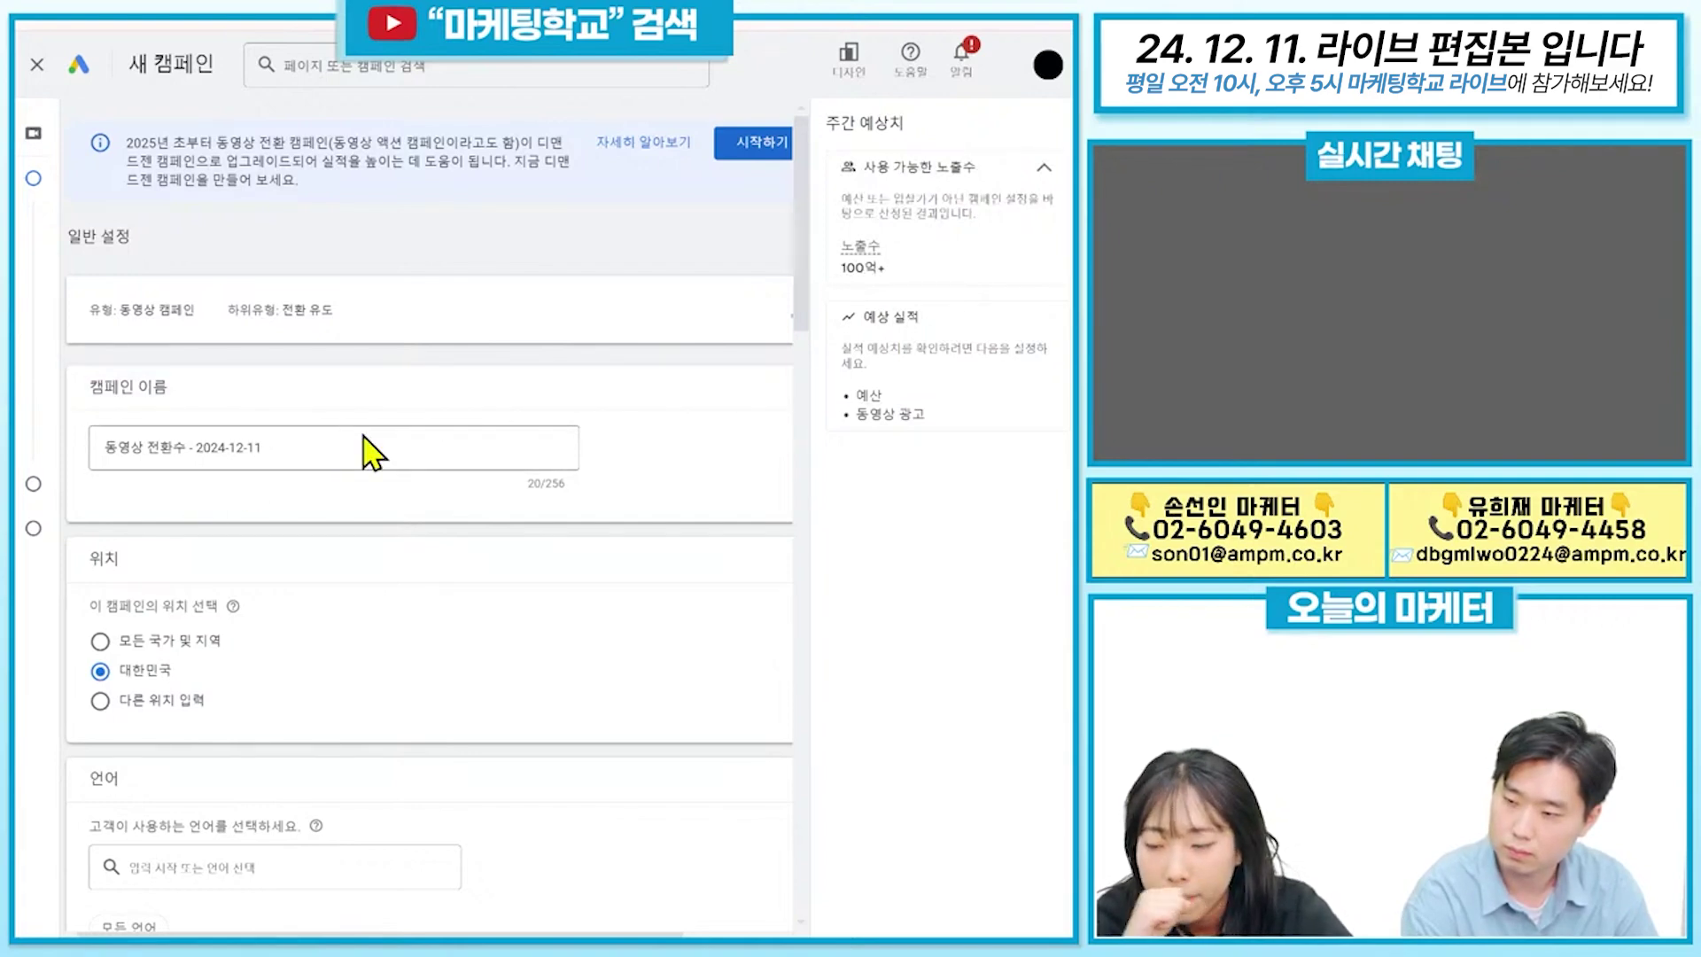
Set the campaign's customer language to 한국어.
scroll(334, 448, "down", 5)
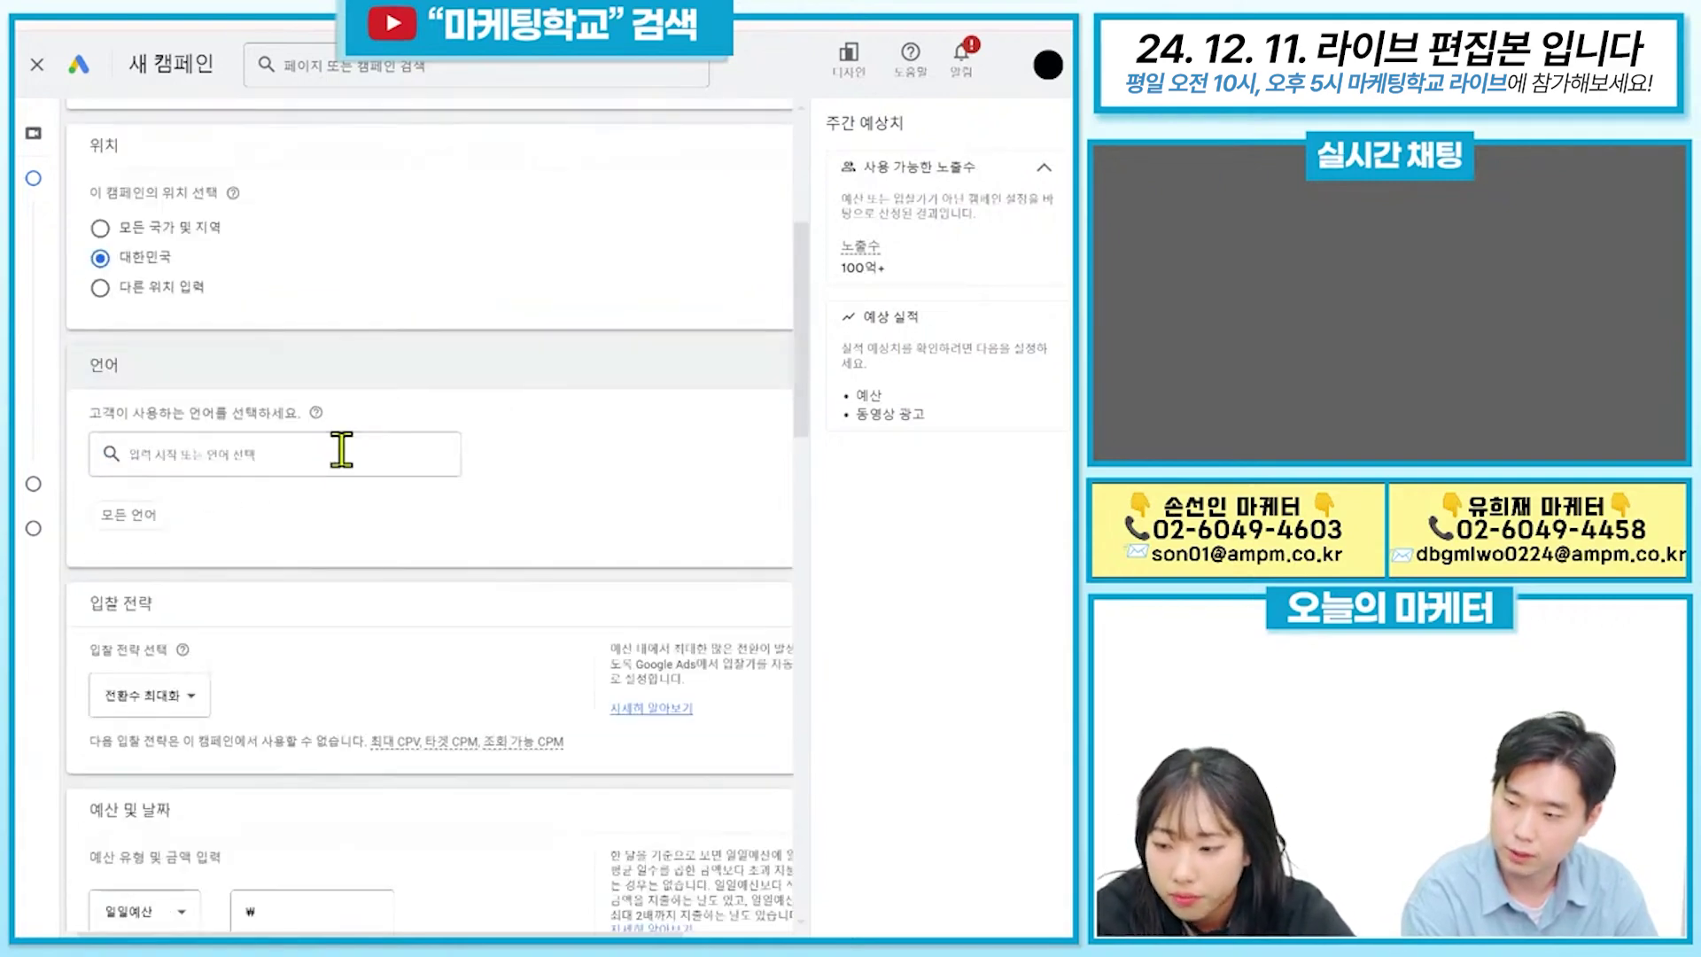
left_click(222, 455)
type("gksm")
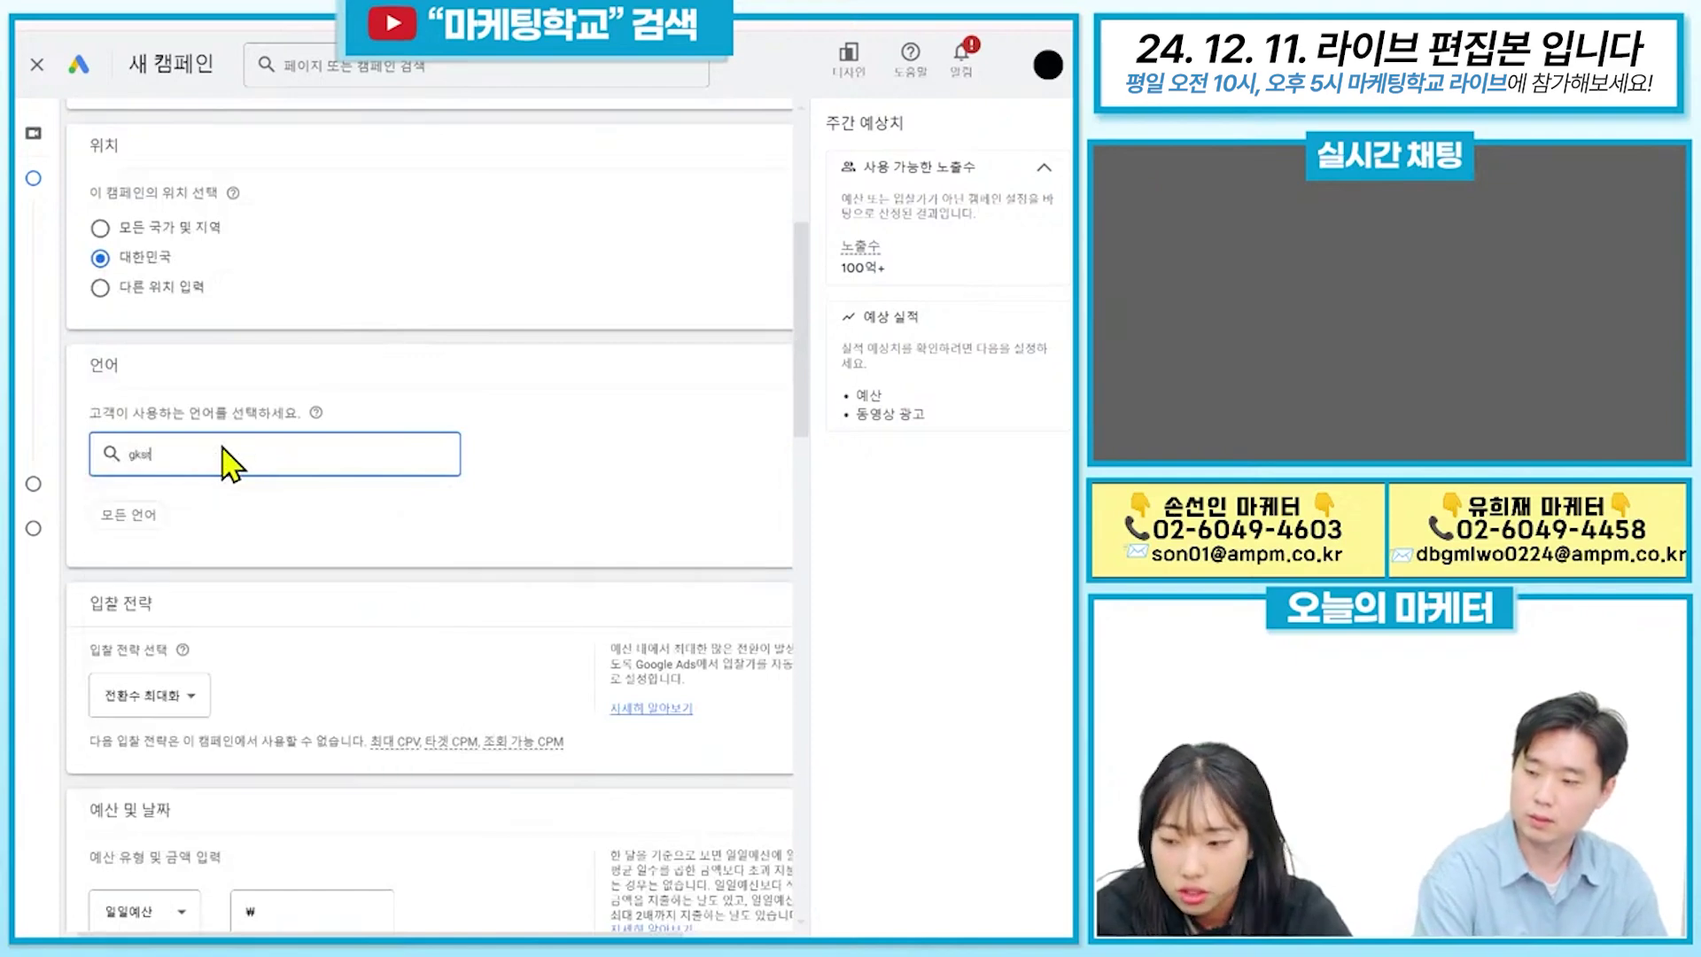
key("BackSpace")
key("BackSpace")
key("BackSpace")
key("BackSpace")
type("한국어")
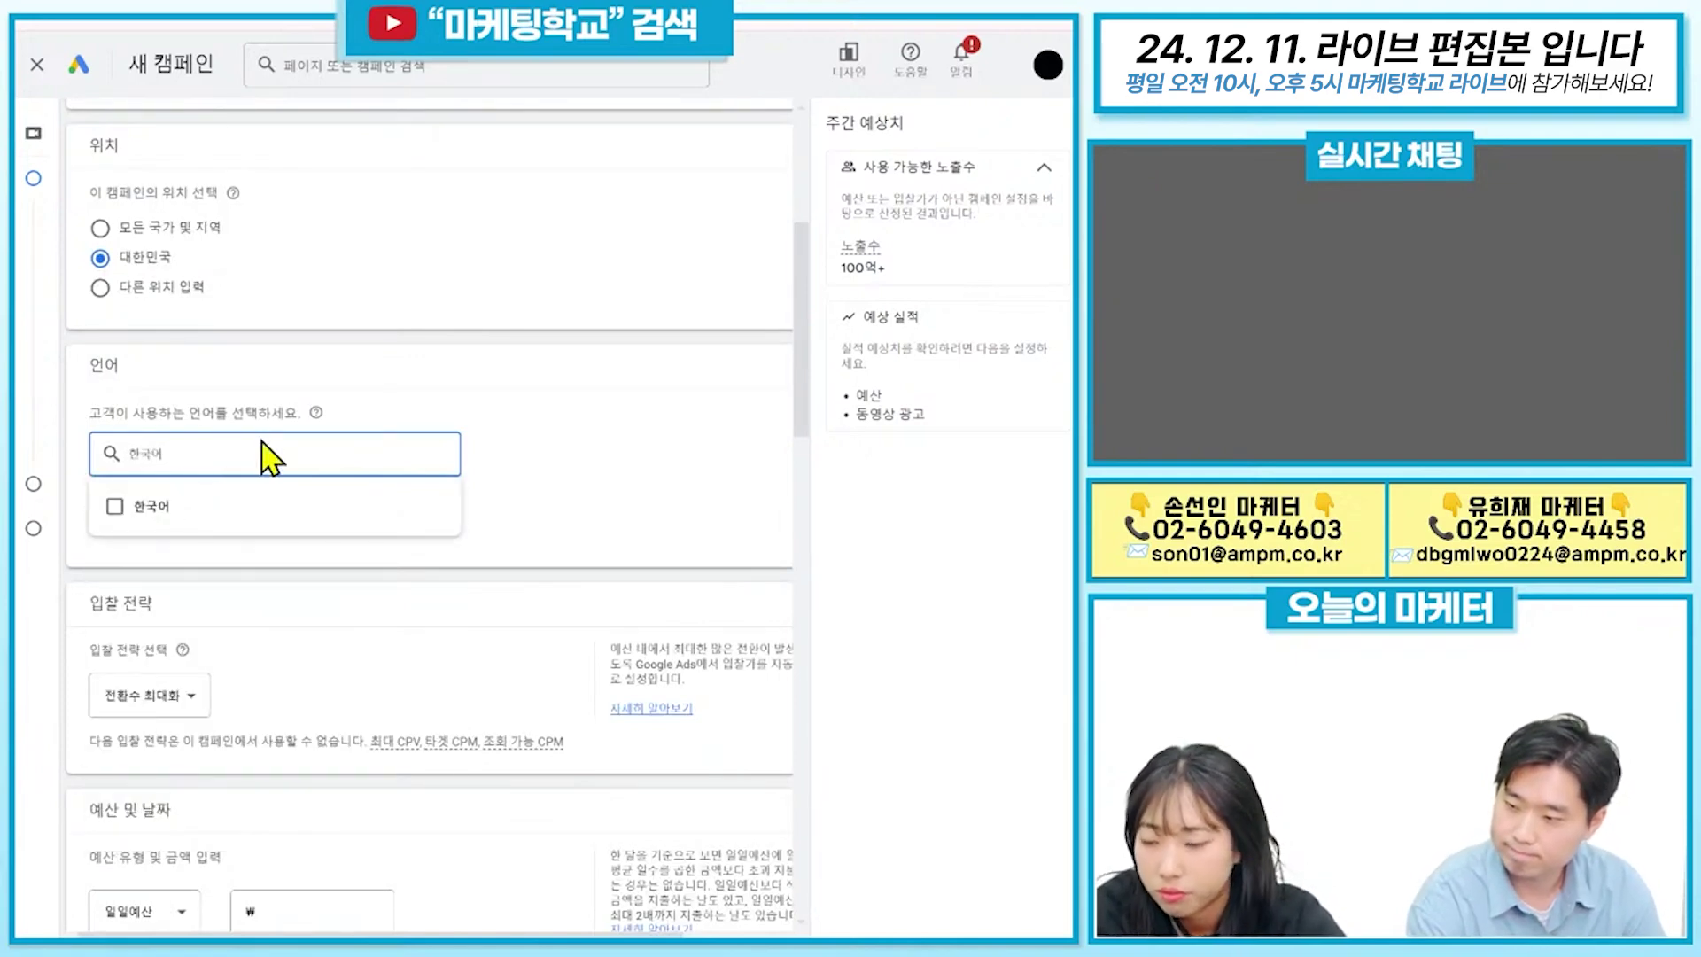
left_click(182, 509)
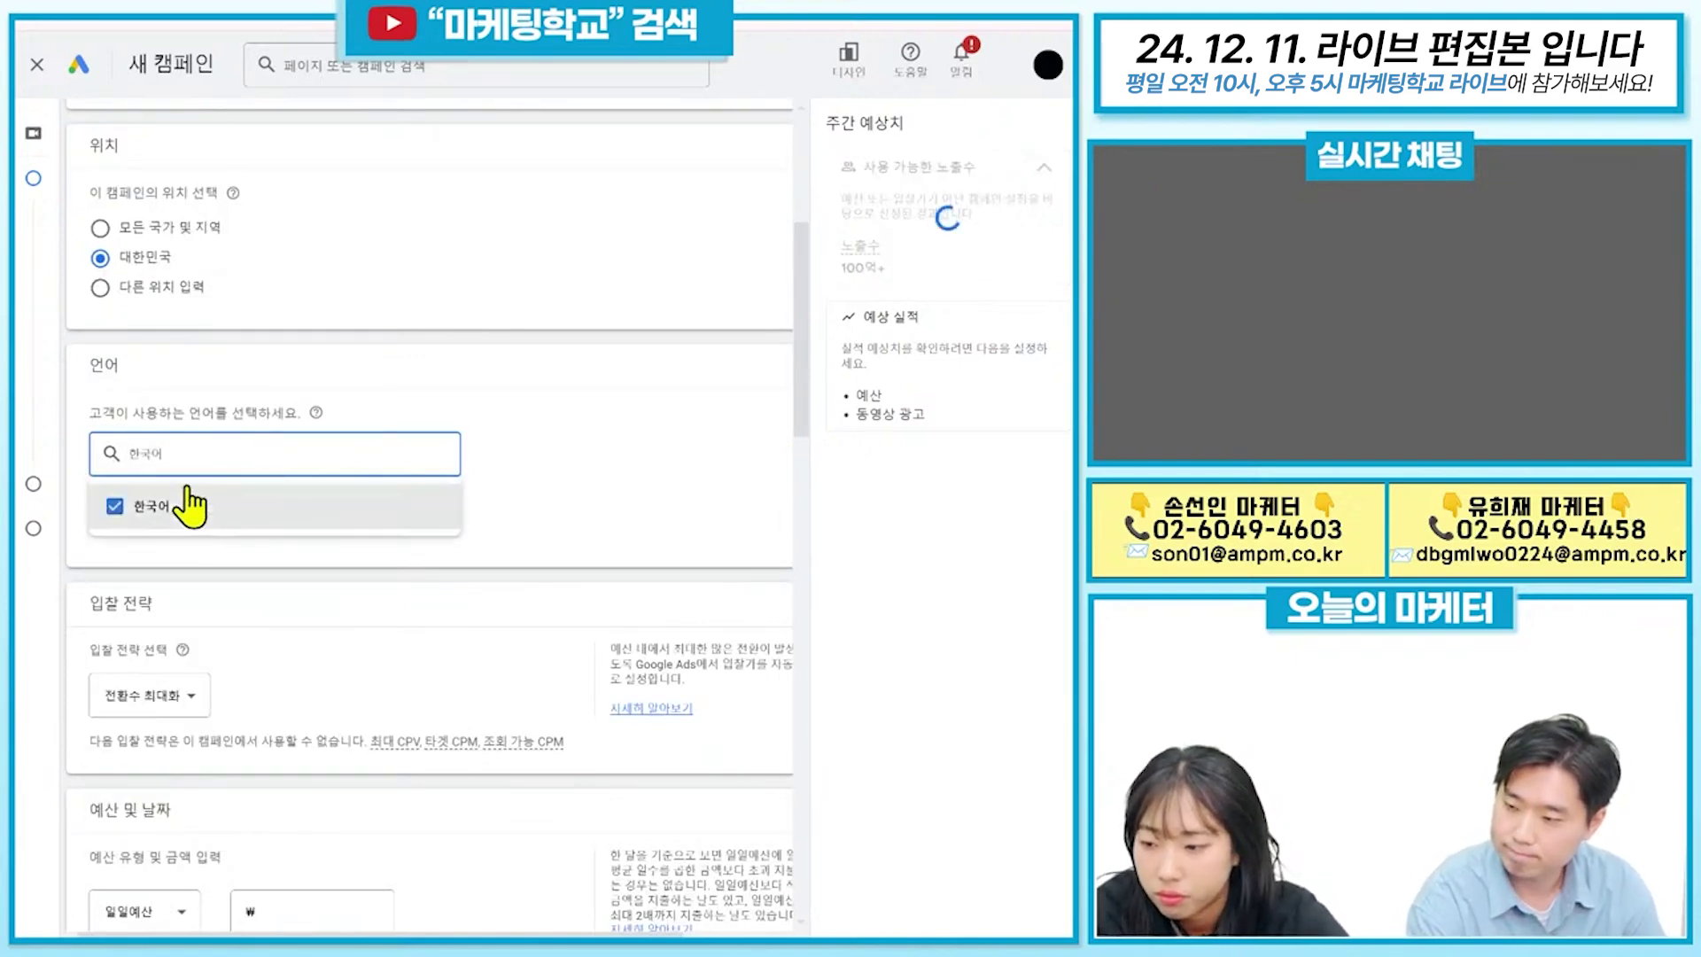
left_click(554, 531)
Keep 전환수 최대화 as the bidding strategy and set the daily budget to ₩100,000.
scroll(443, 545, "down", 2)
left_click(149, 591)
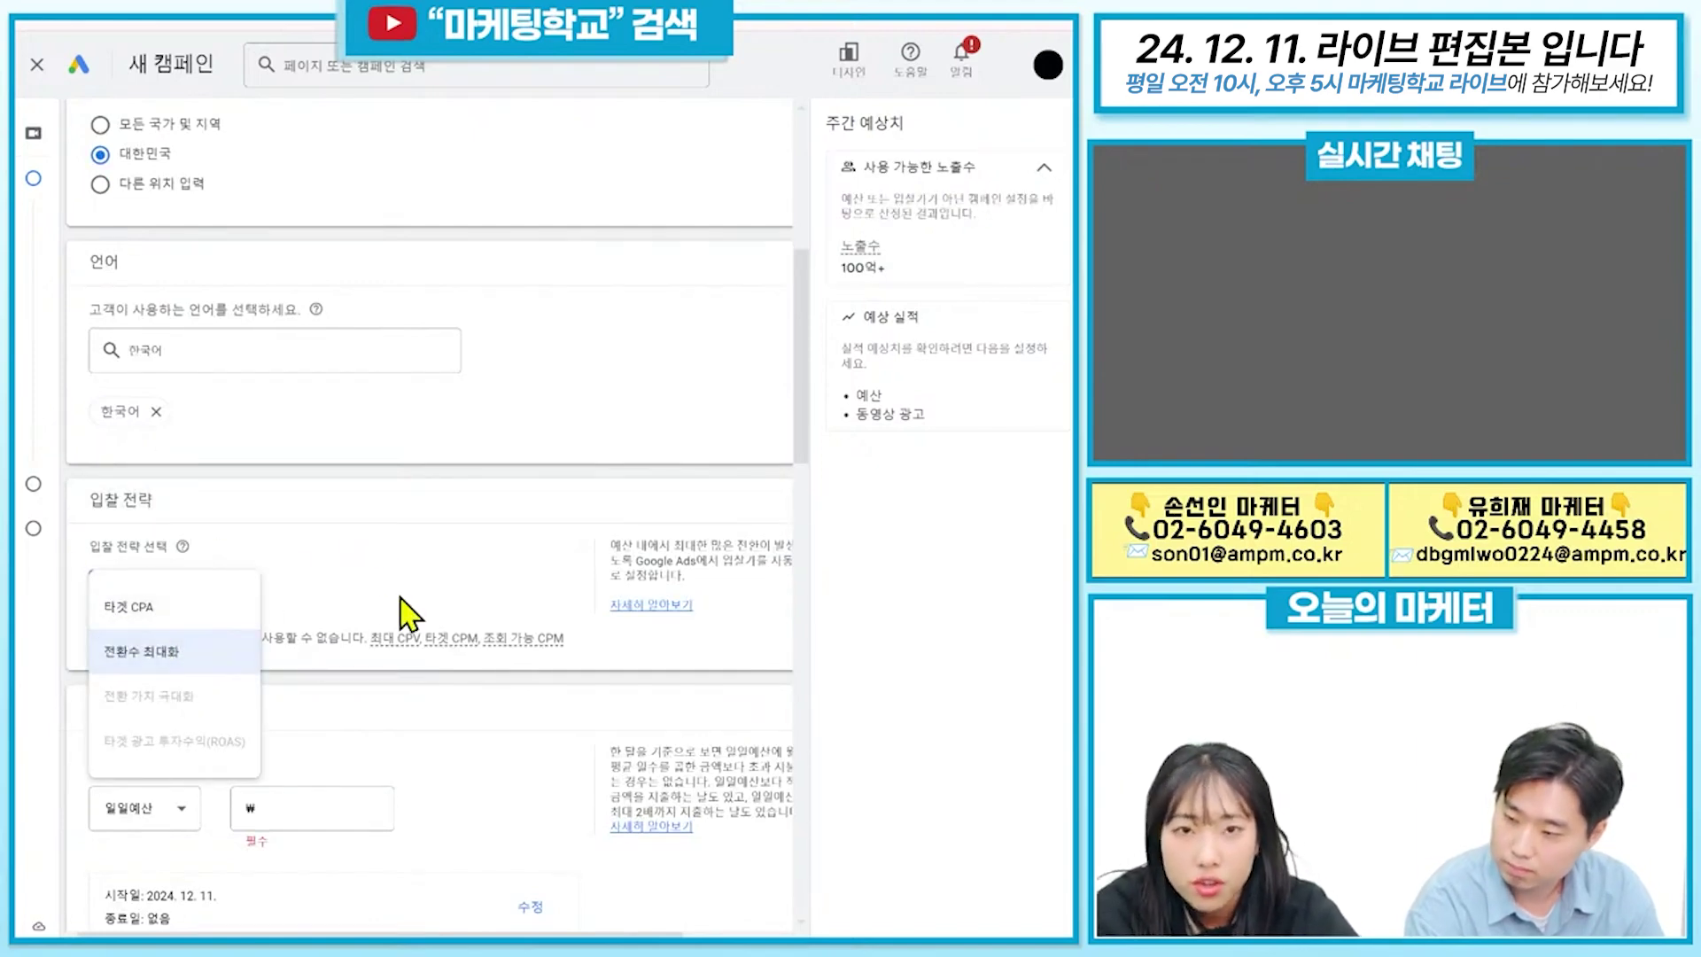
left_click(285, 570)
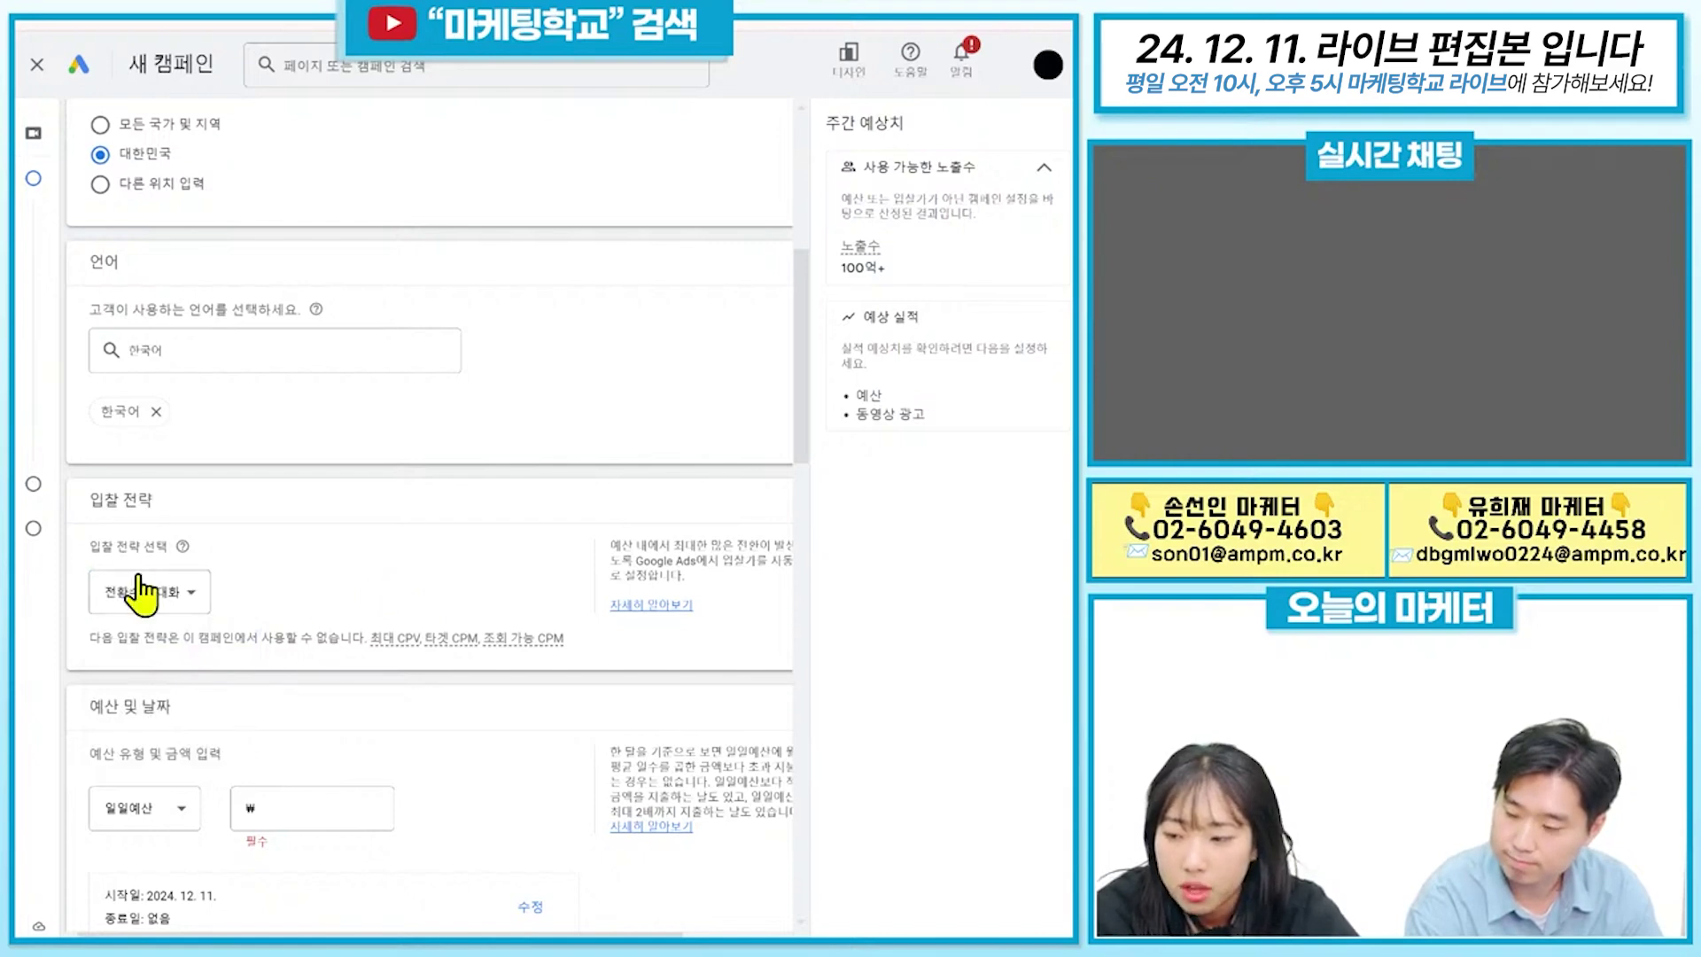
scroll(266, 581, "down", 2)
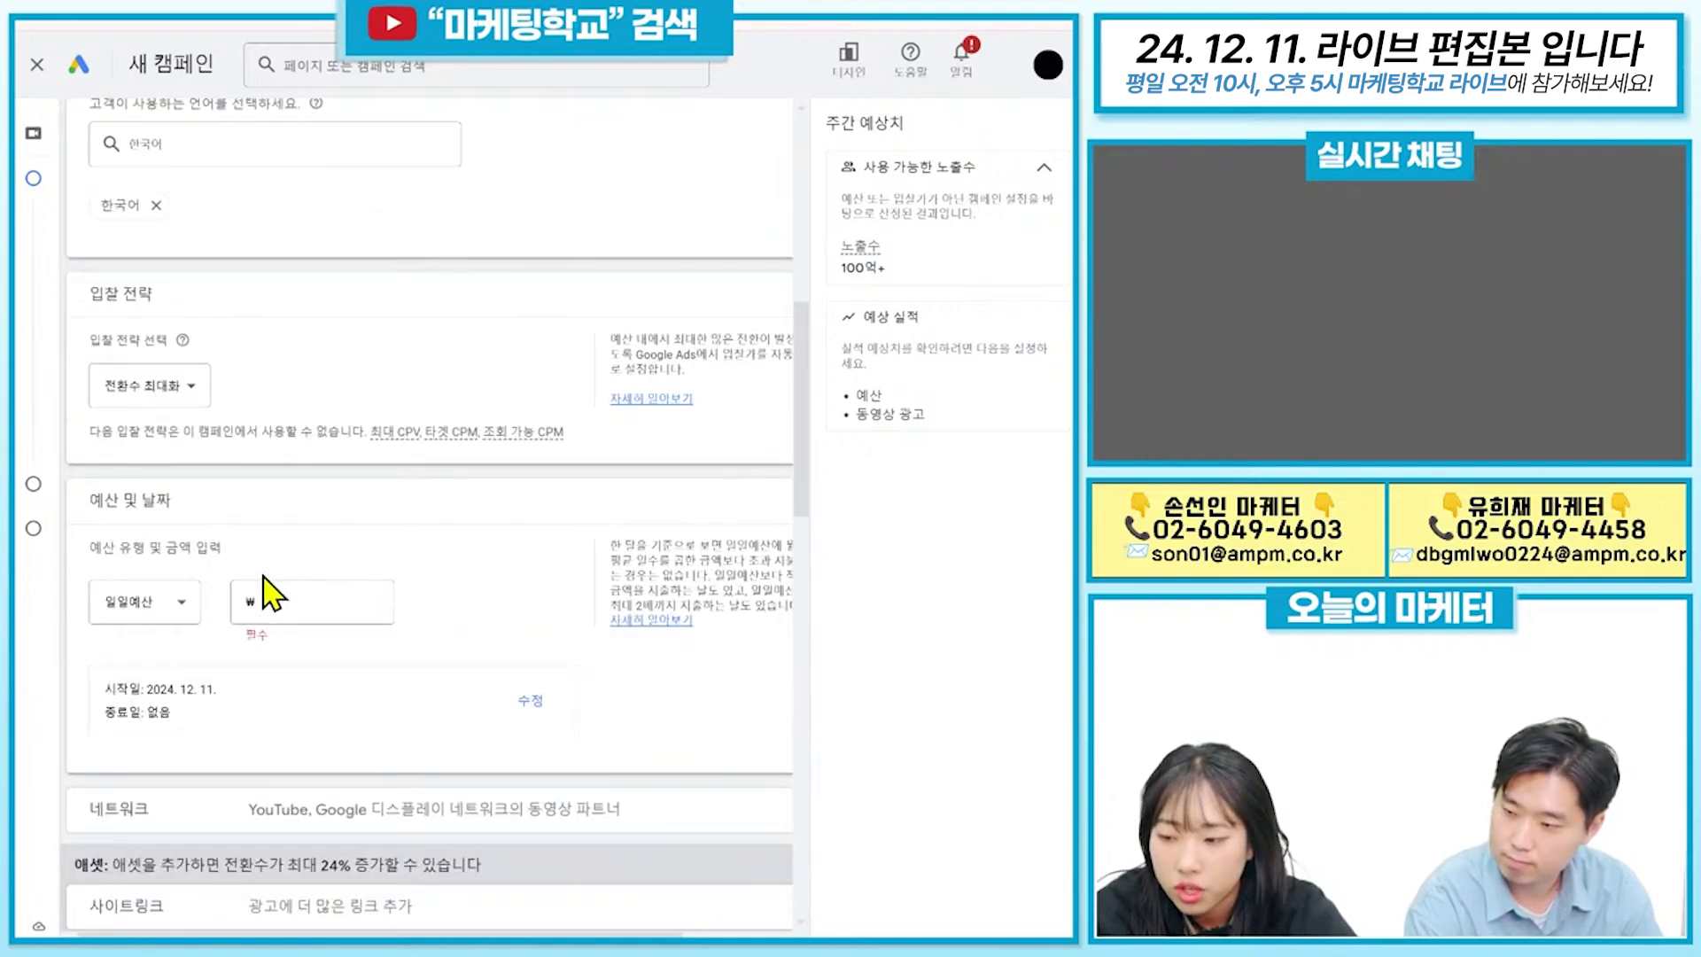
left_click(317, 608)
type("100")
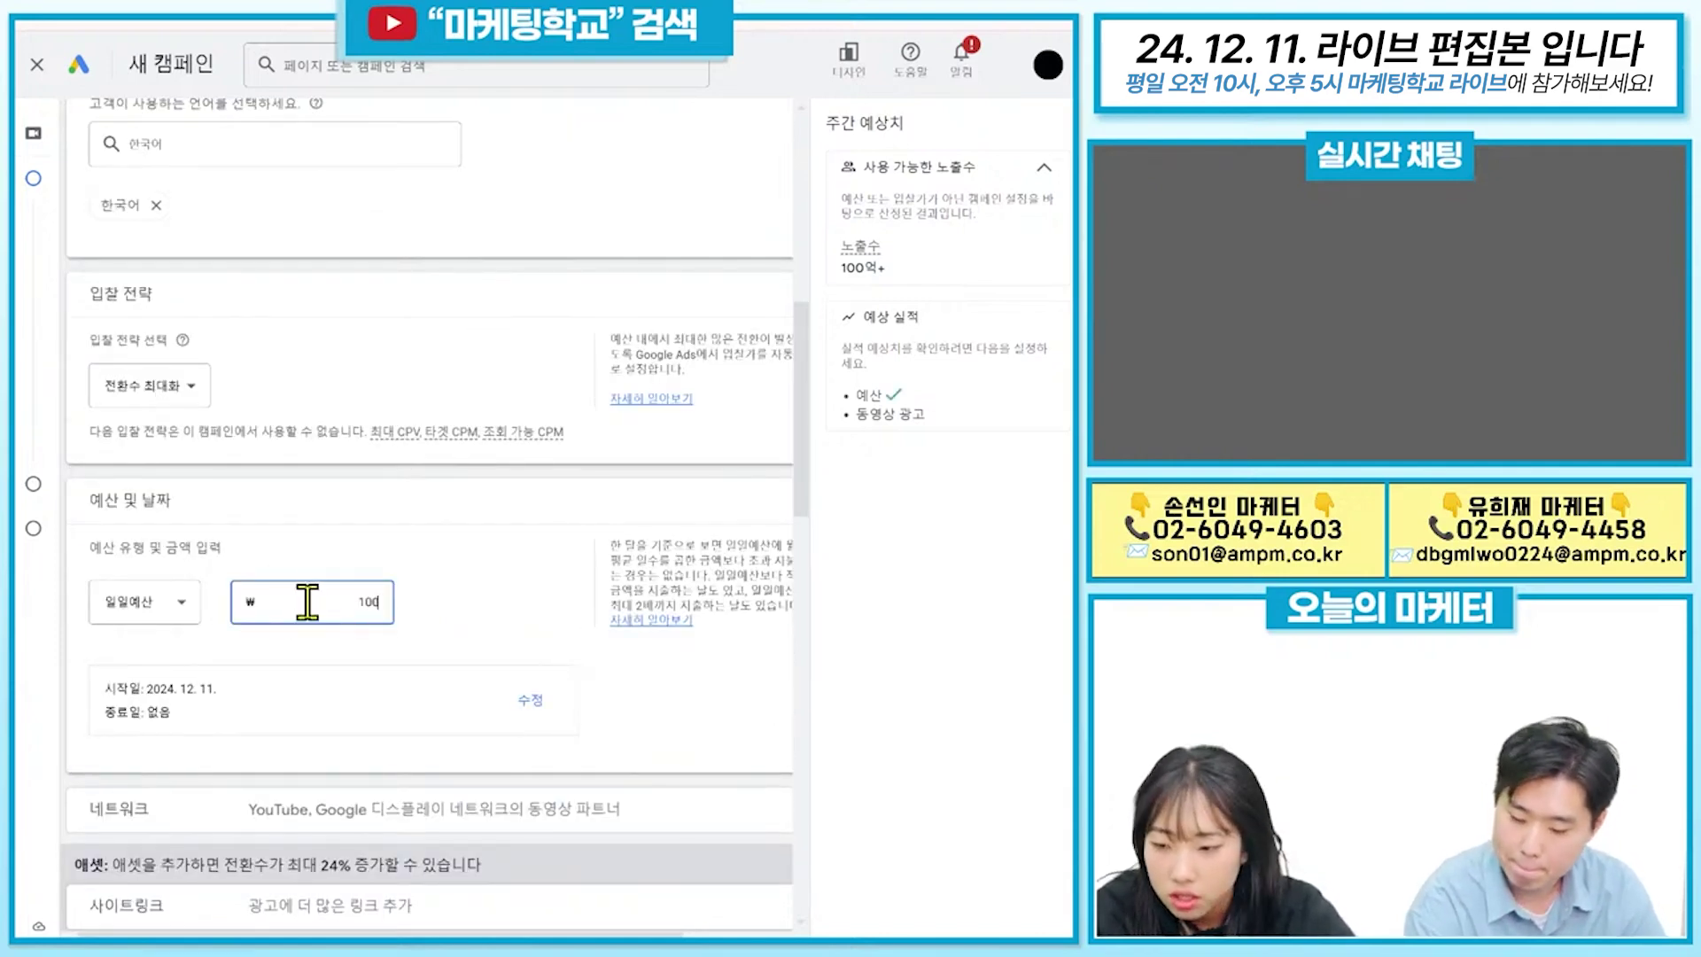
left_click(505, 575)
Expand the sitelink (사이트링크) assets and examine the conversion uplift note, sitelink fields and save options.
scroll(505, 576, "down", 3)
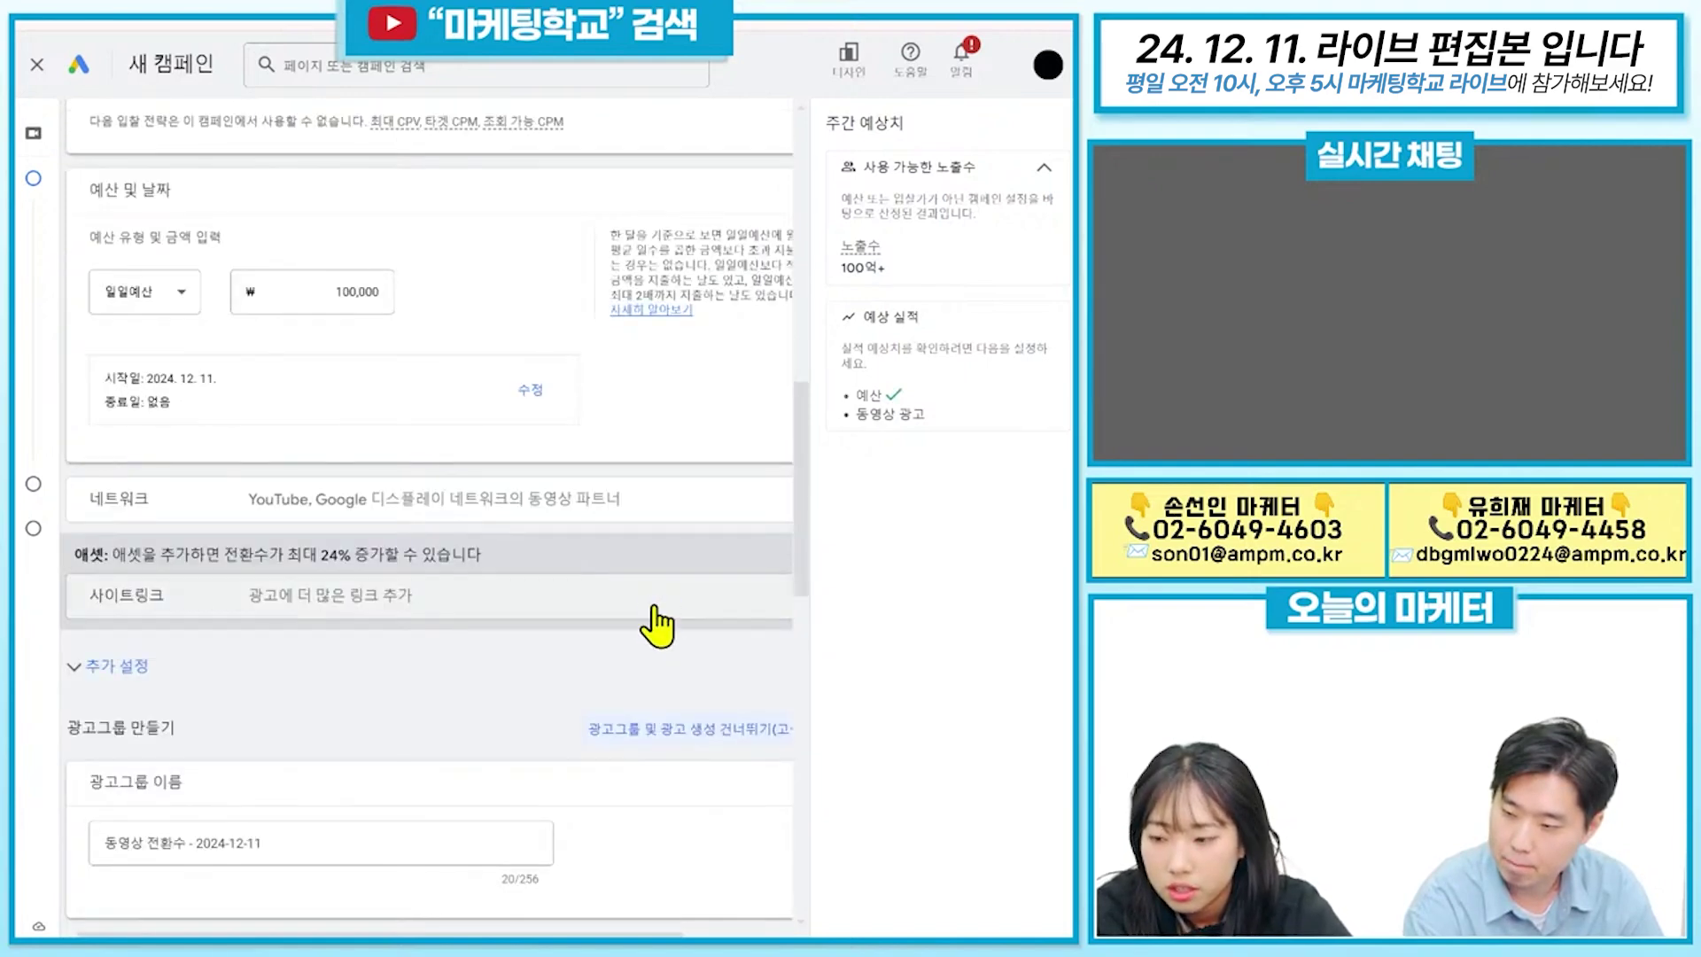
left_click(105, 611)
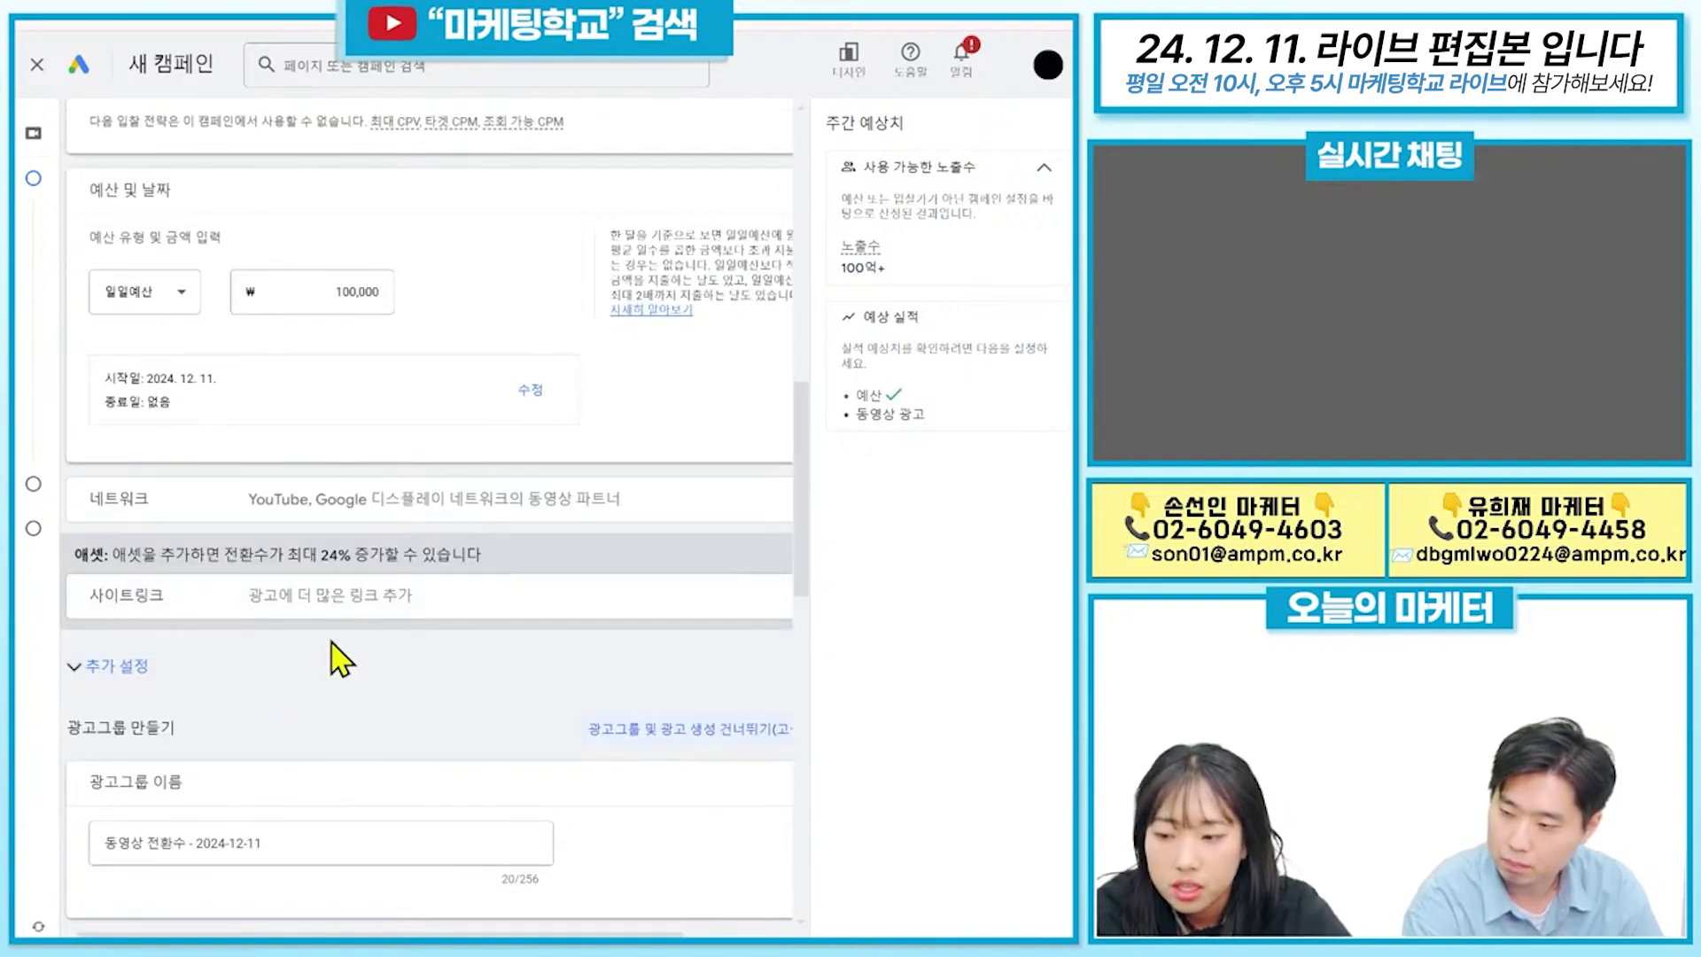
scroll(562, 613, "down", 1)
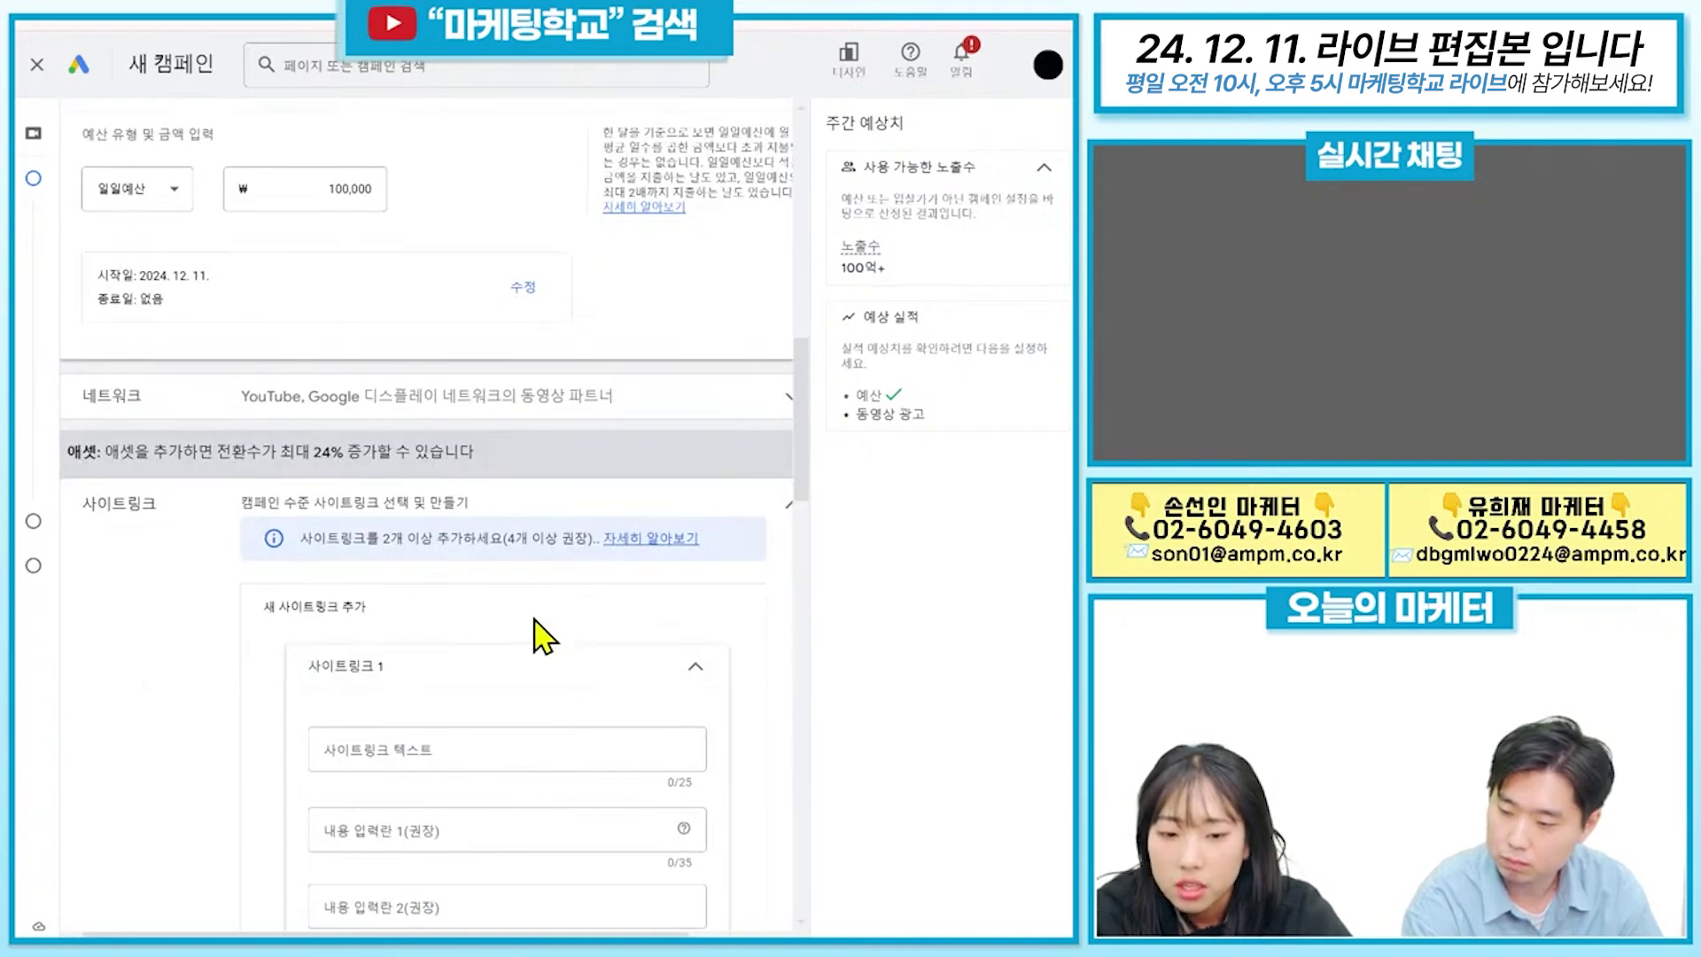
scroll(541, 633, "down", 2)
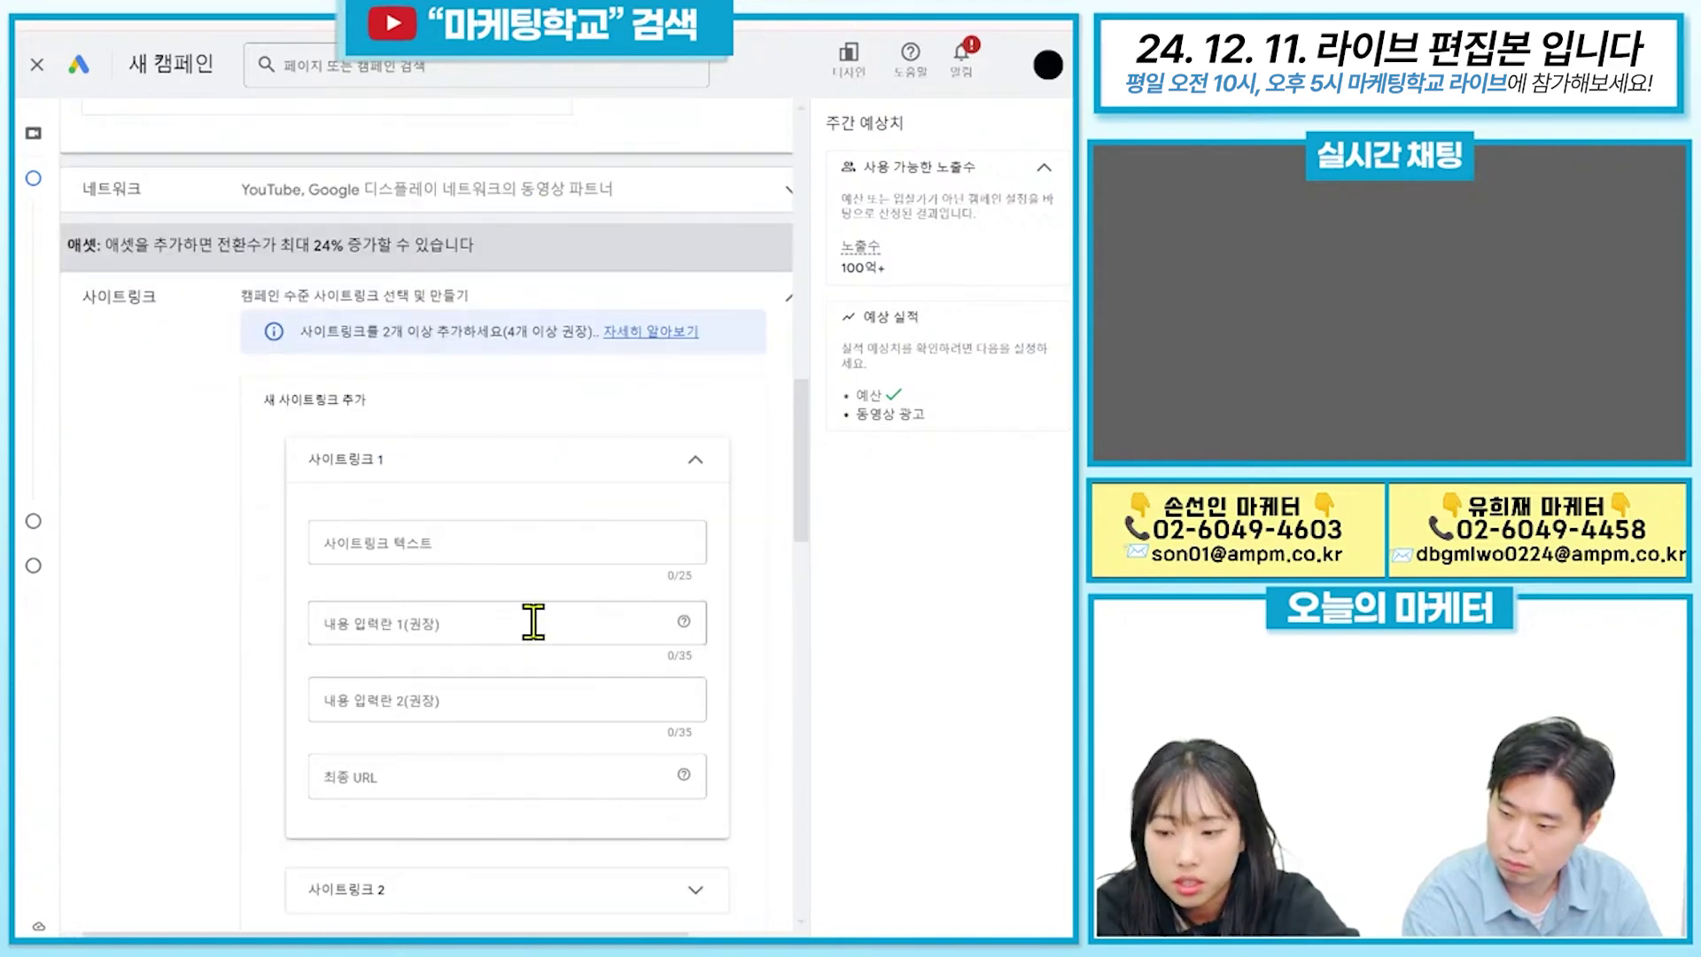
scroll(534, 623, "up", 1)
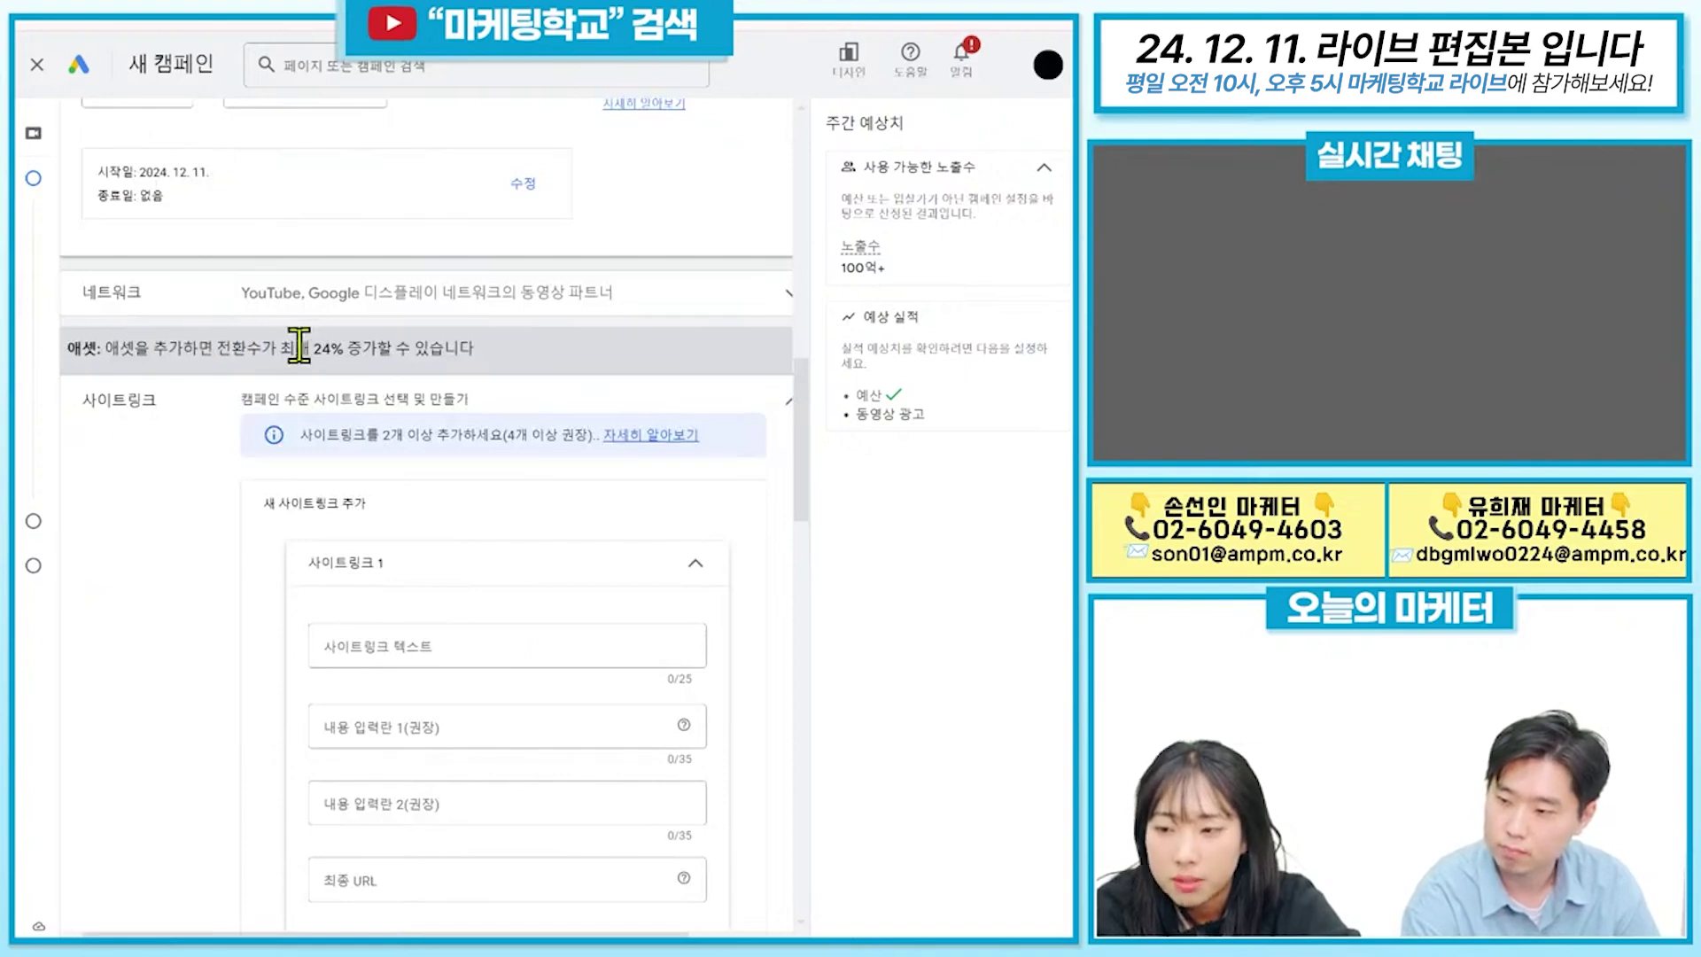
left_click_drag(280, 347, 490, 359)
left_click(497, 362)
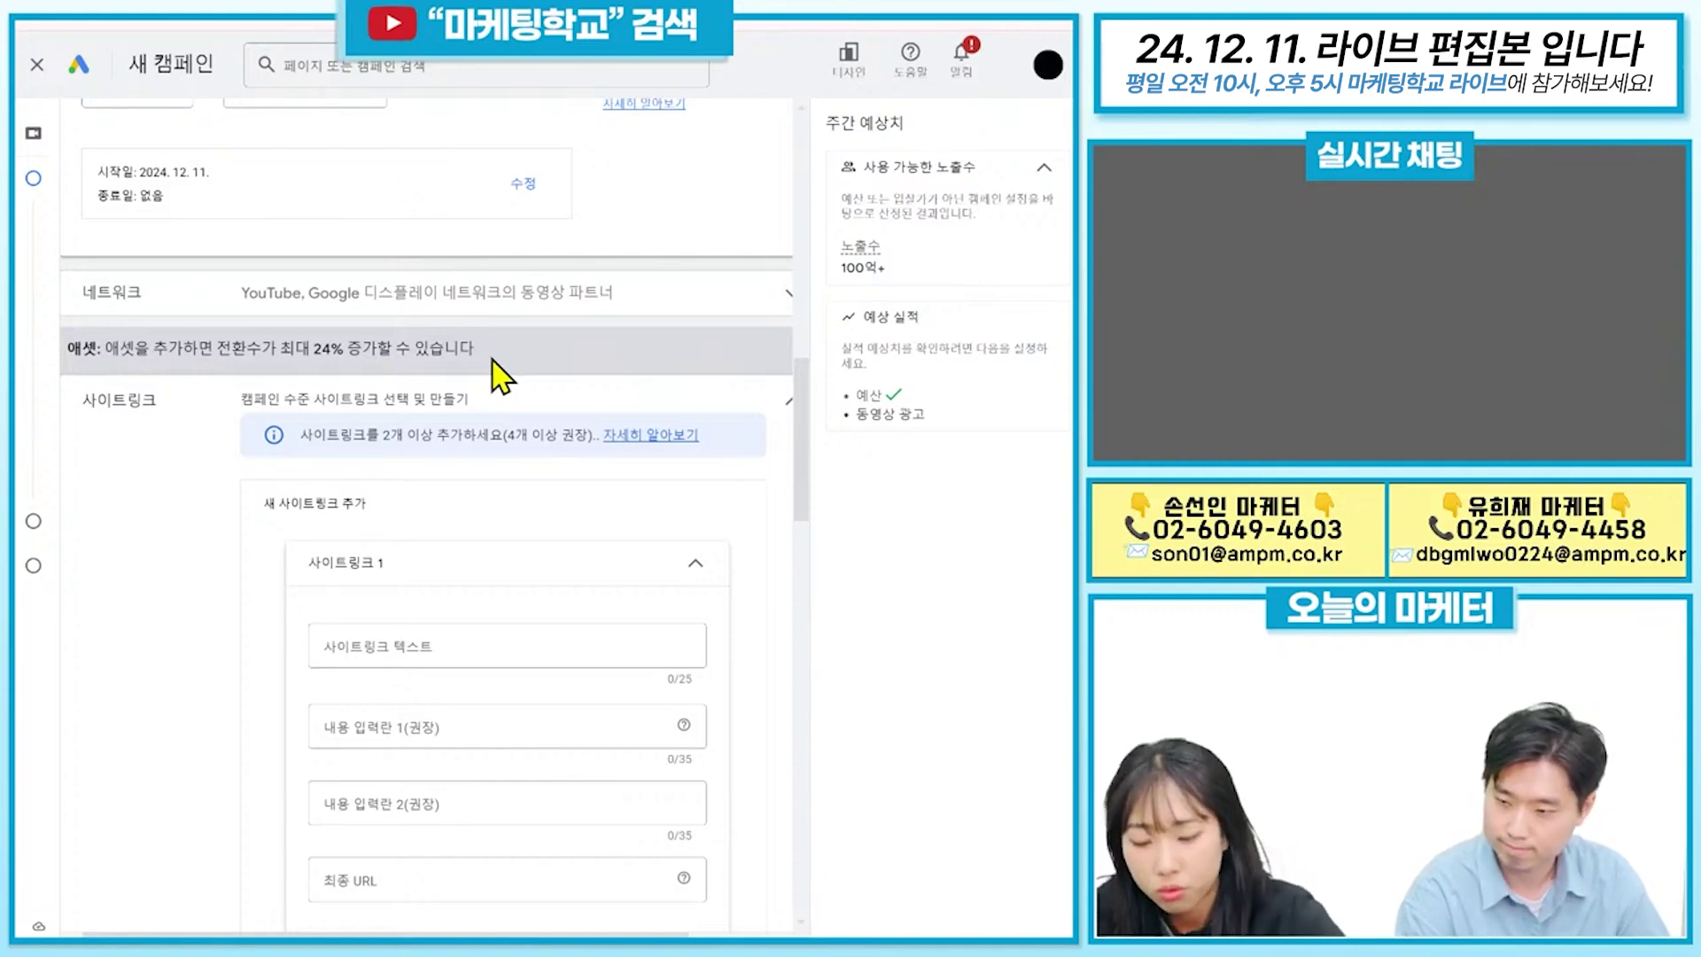
scroll(426, 391, "down", 2)
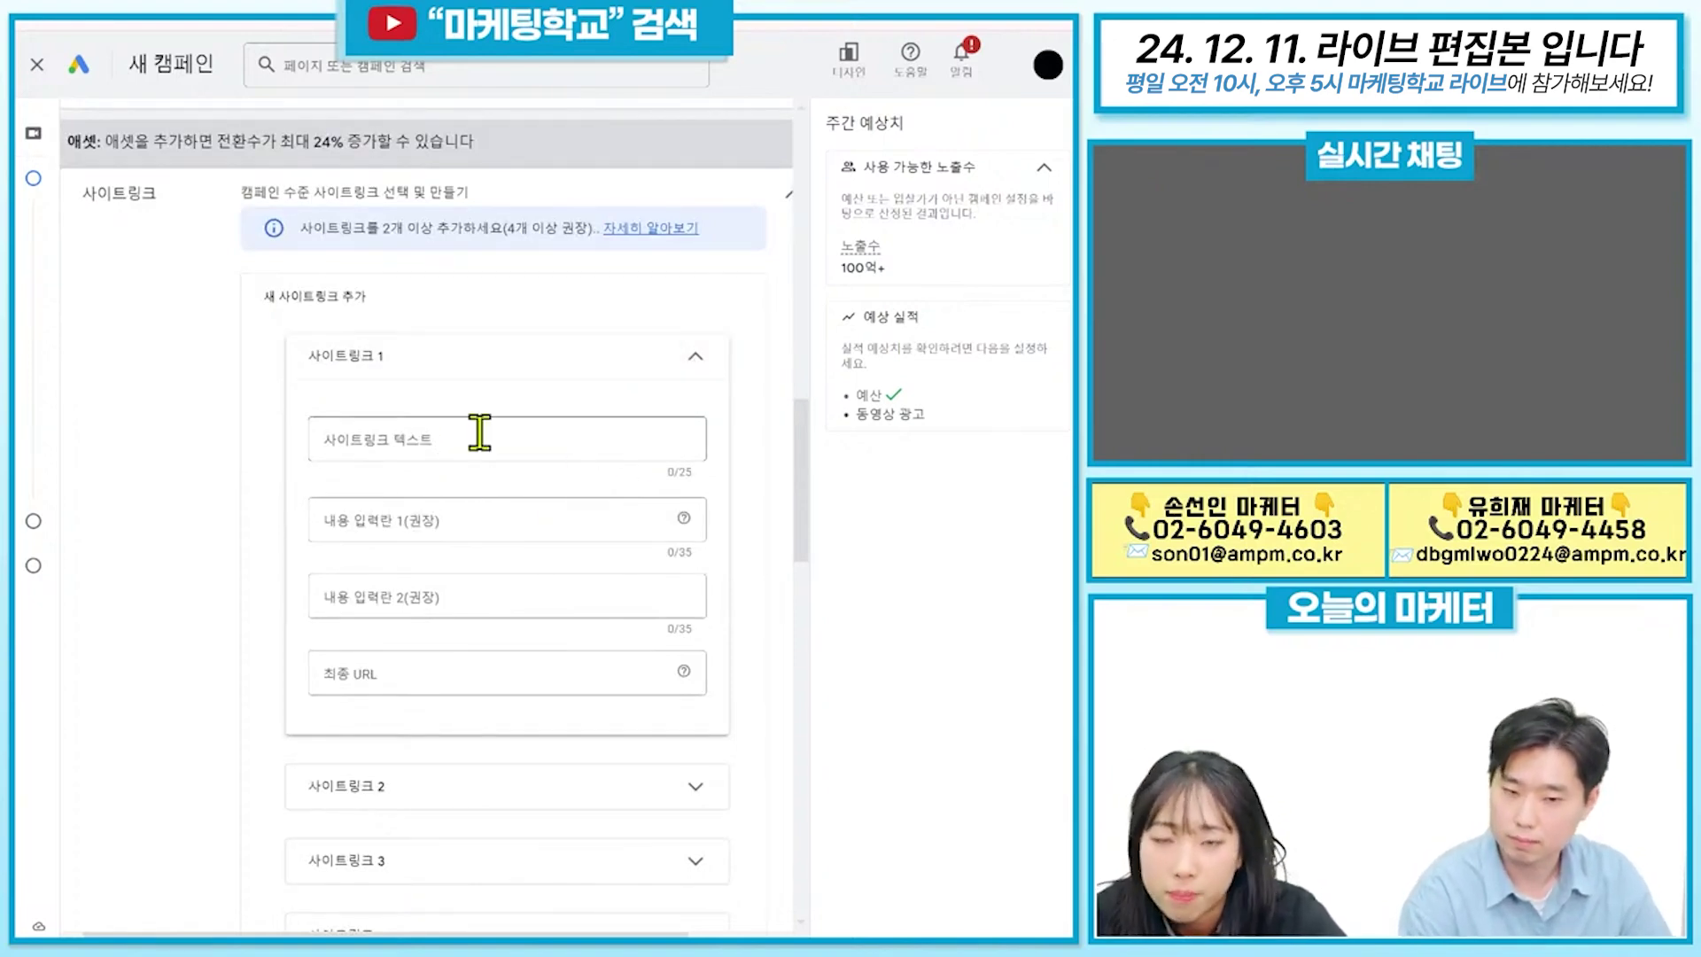
scroll(483, 452, "down", 5)
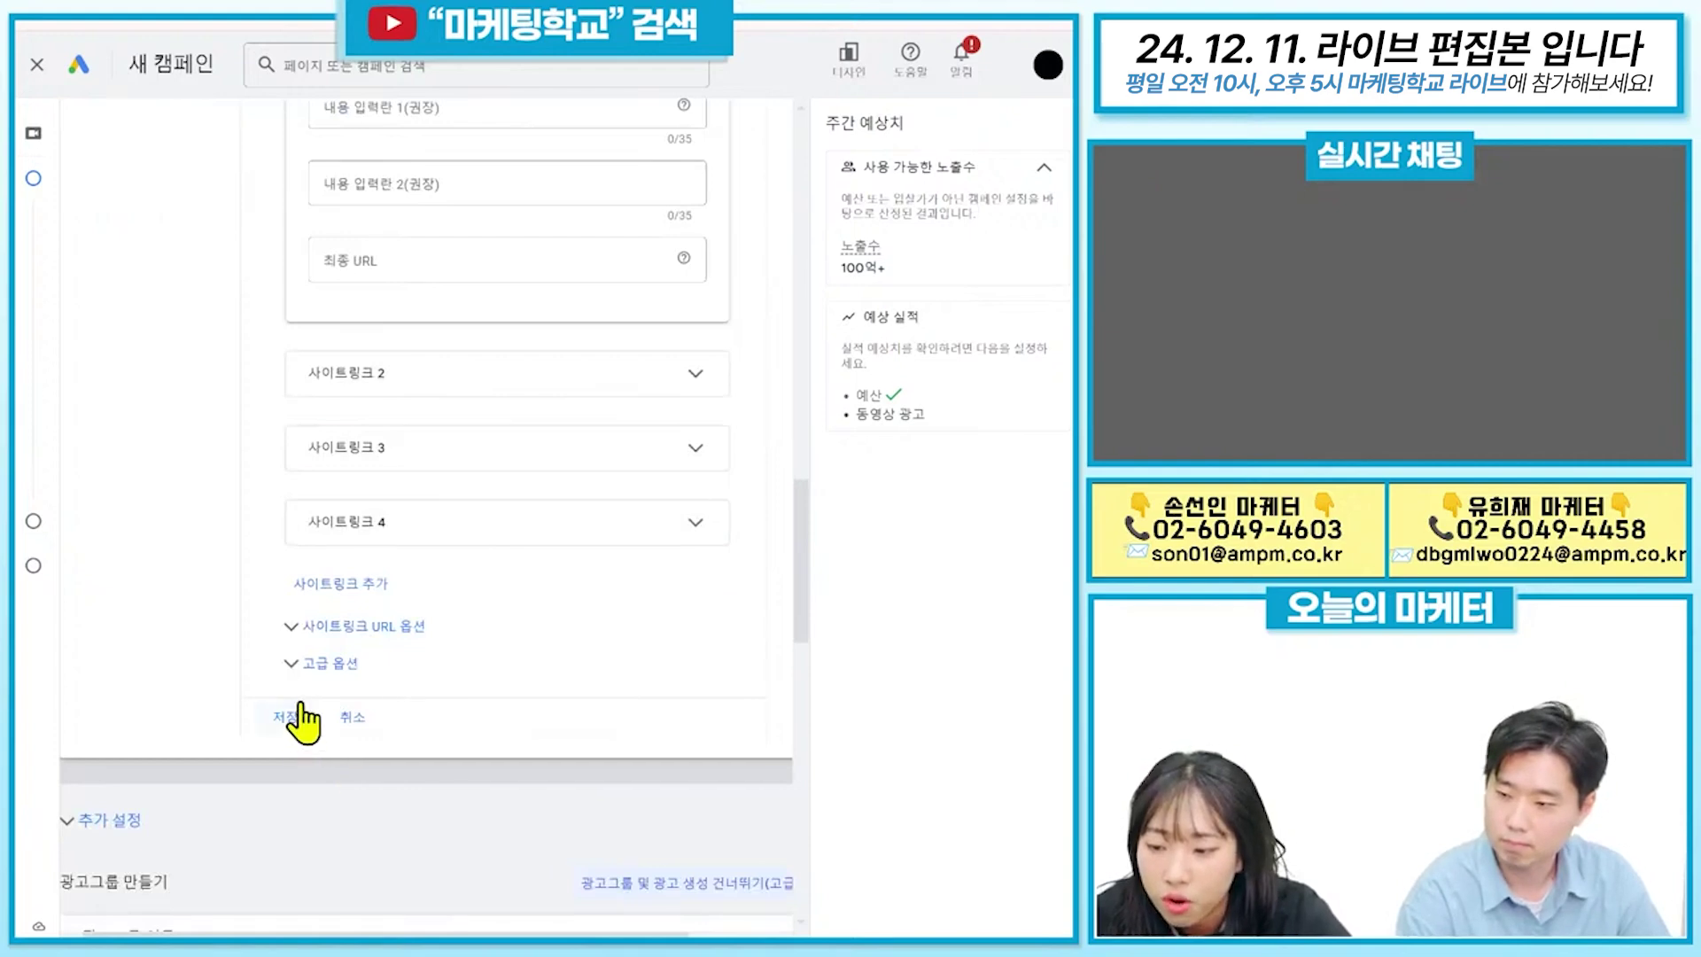
scroll(296, 714, "down", 2)
scroll(558, 589, "down", 2)
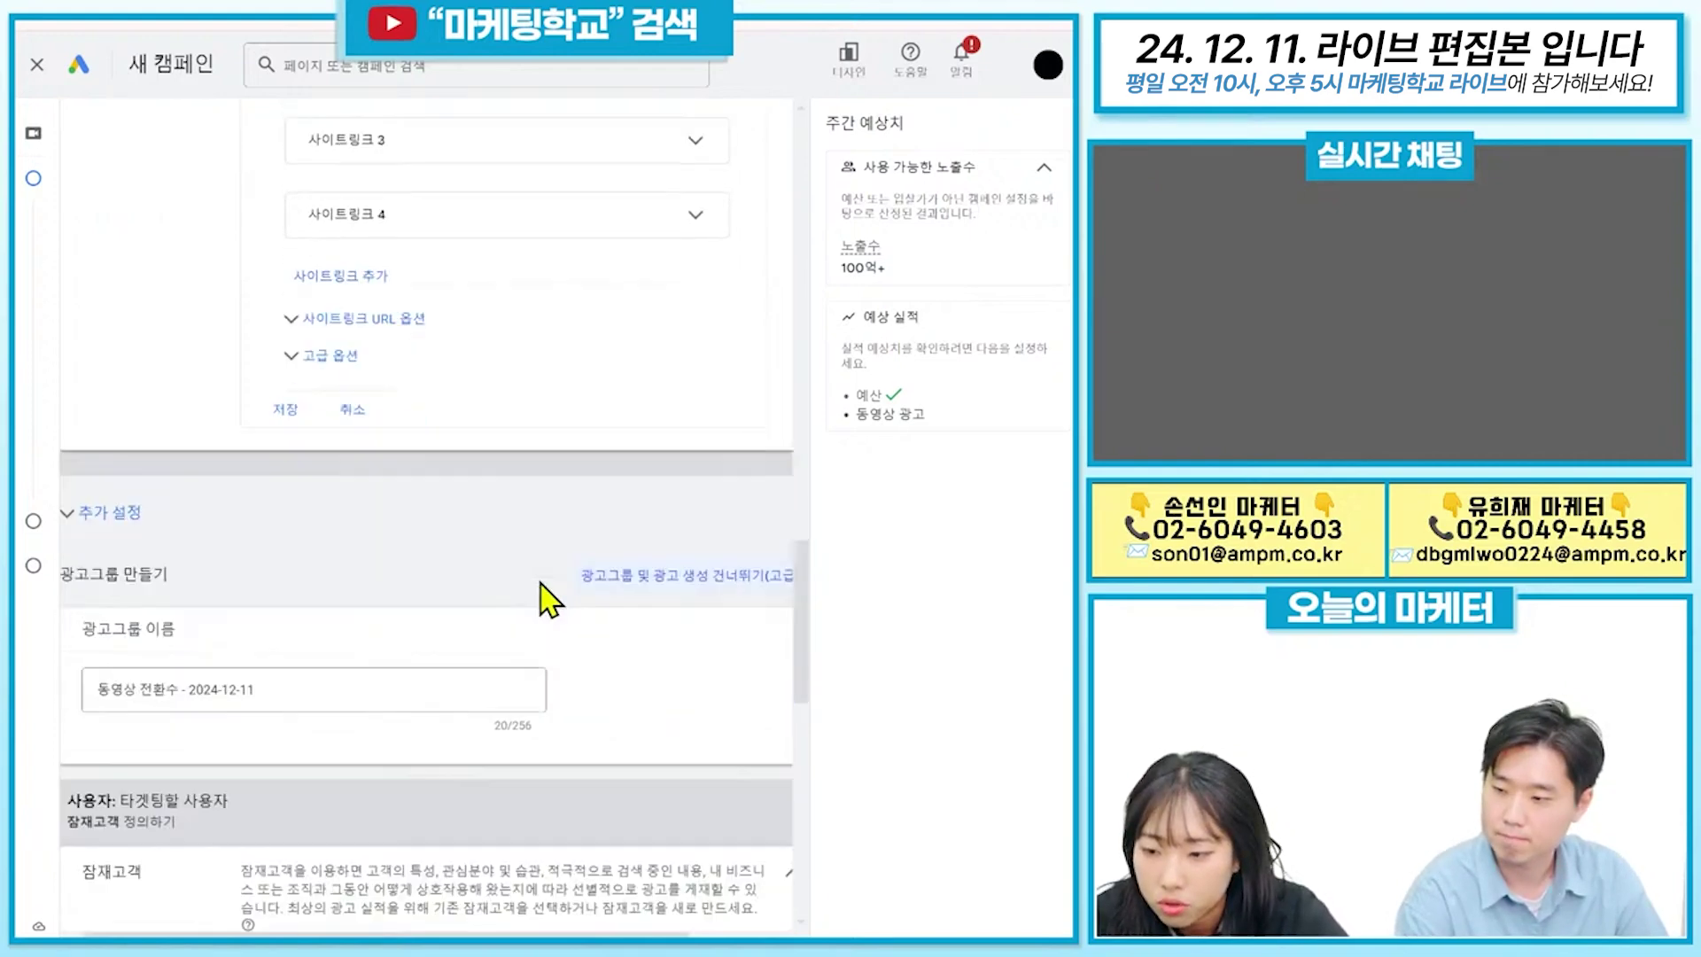
In the additional settings, switch devices to specific targeting and exclude 태블릿 and TV 화면, keeping 컴퓨터 and 휴대전화.
left_click(133, 420)
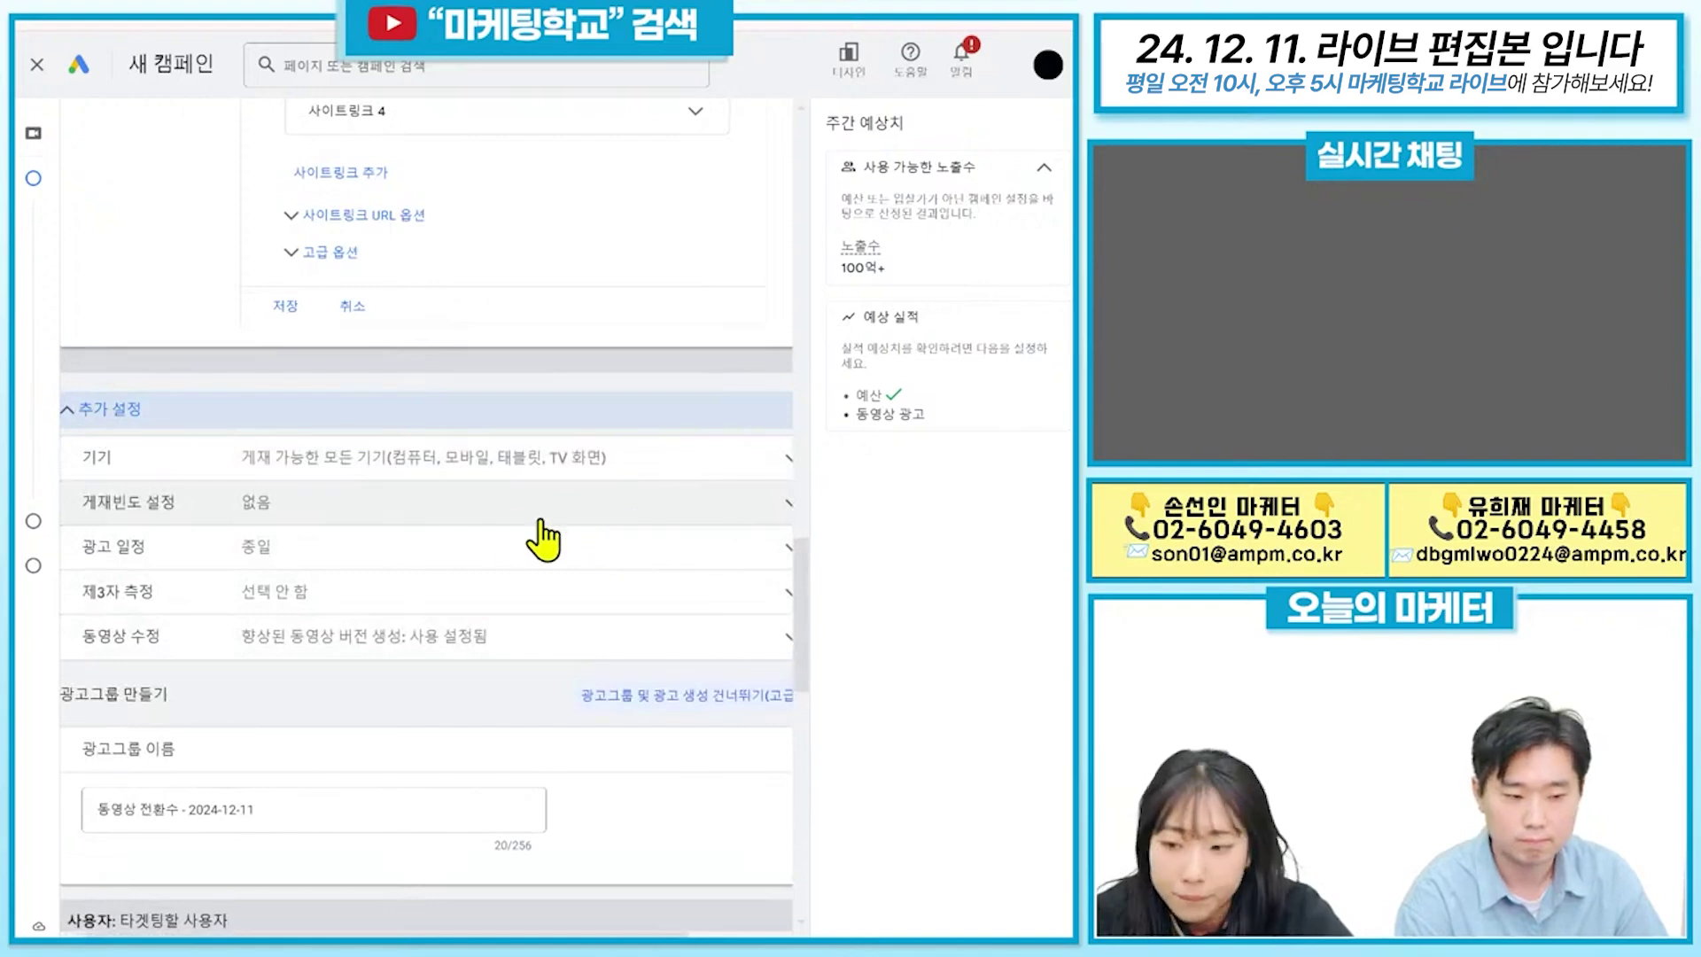
left_click(354, 457)
left_click(116, 556)
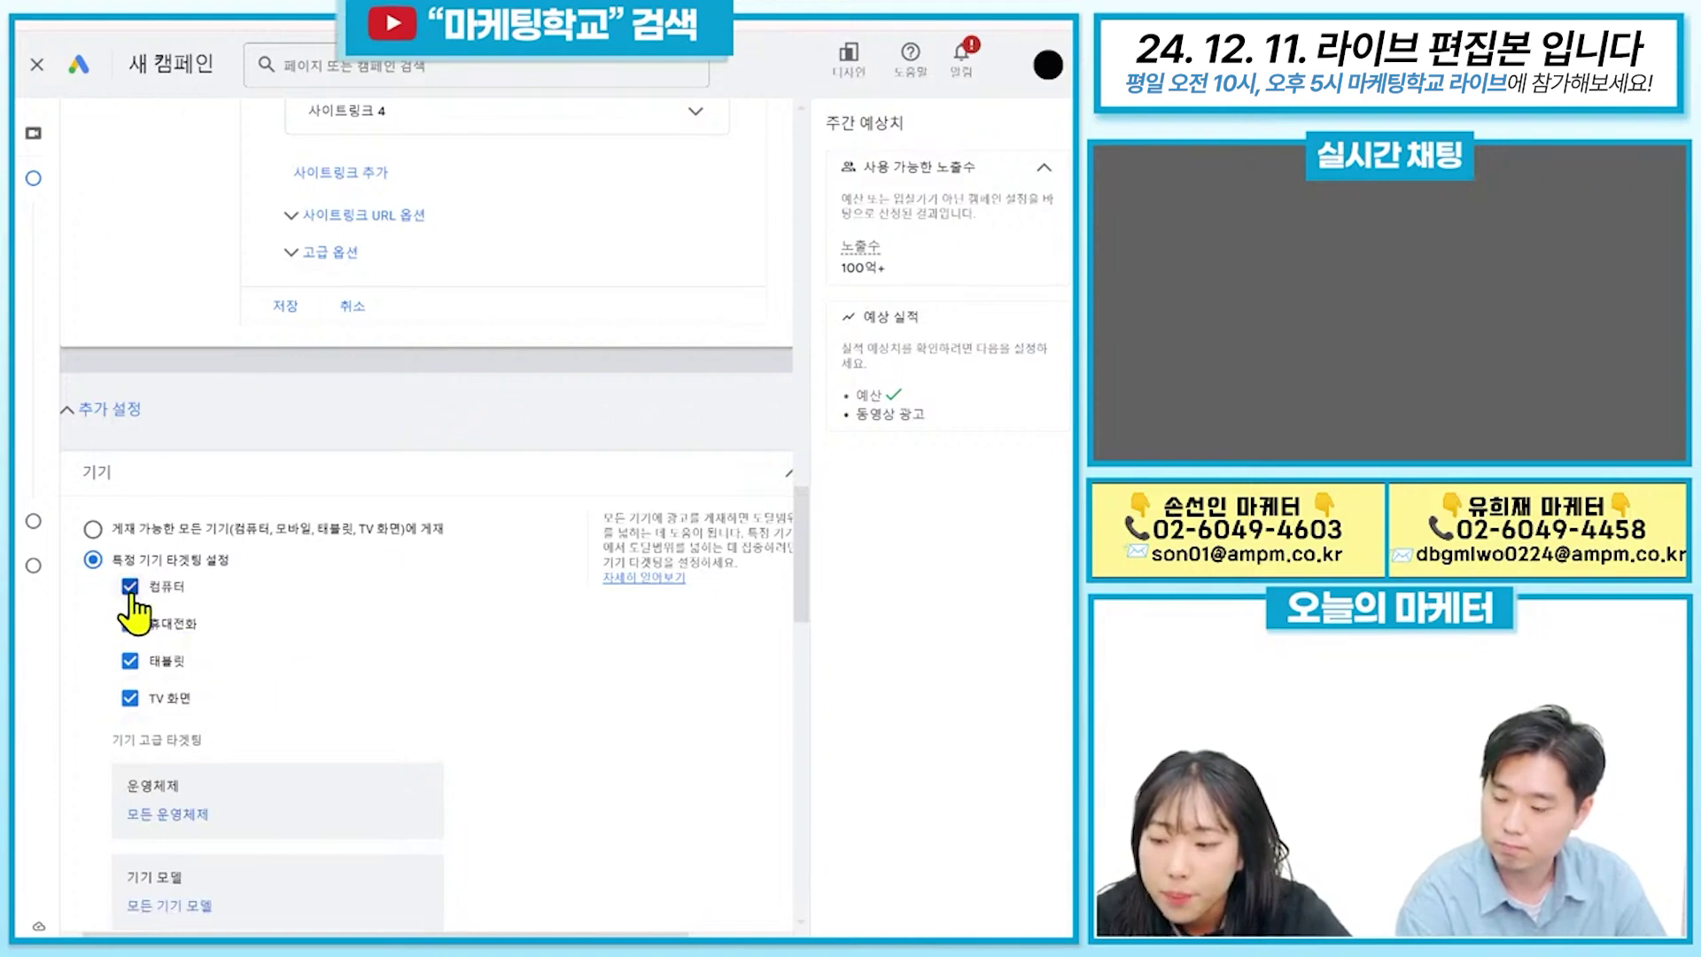
left_click(129, 660)
left_click(130, 697)
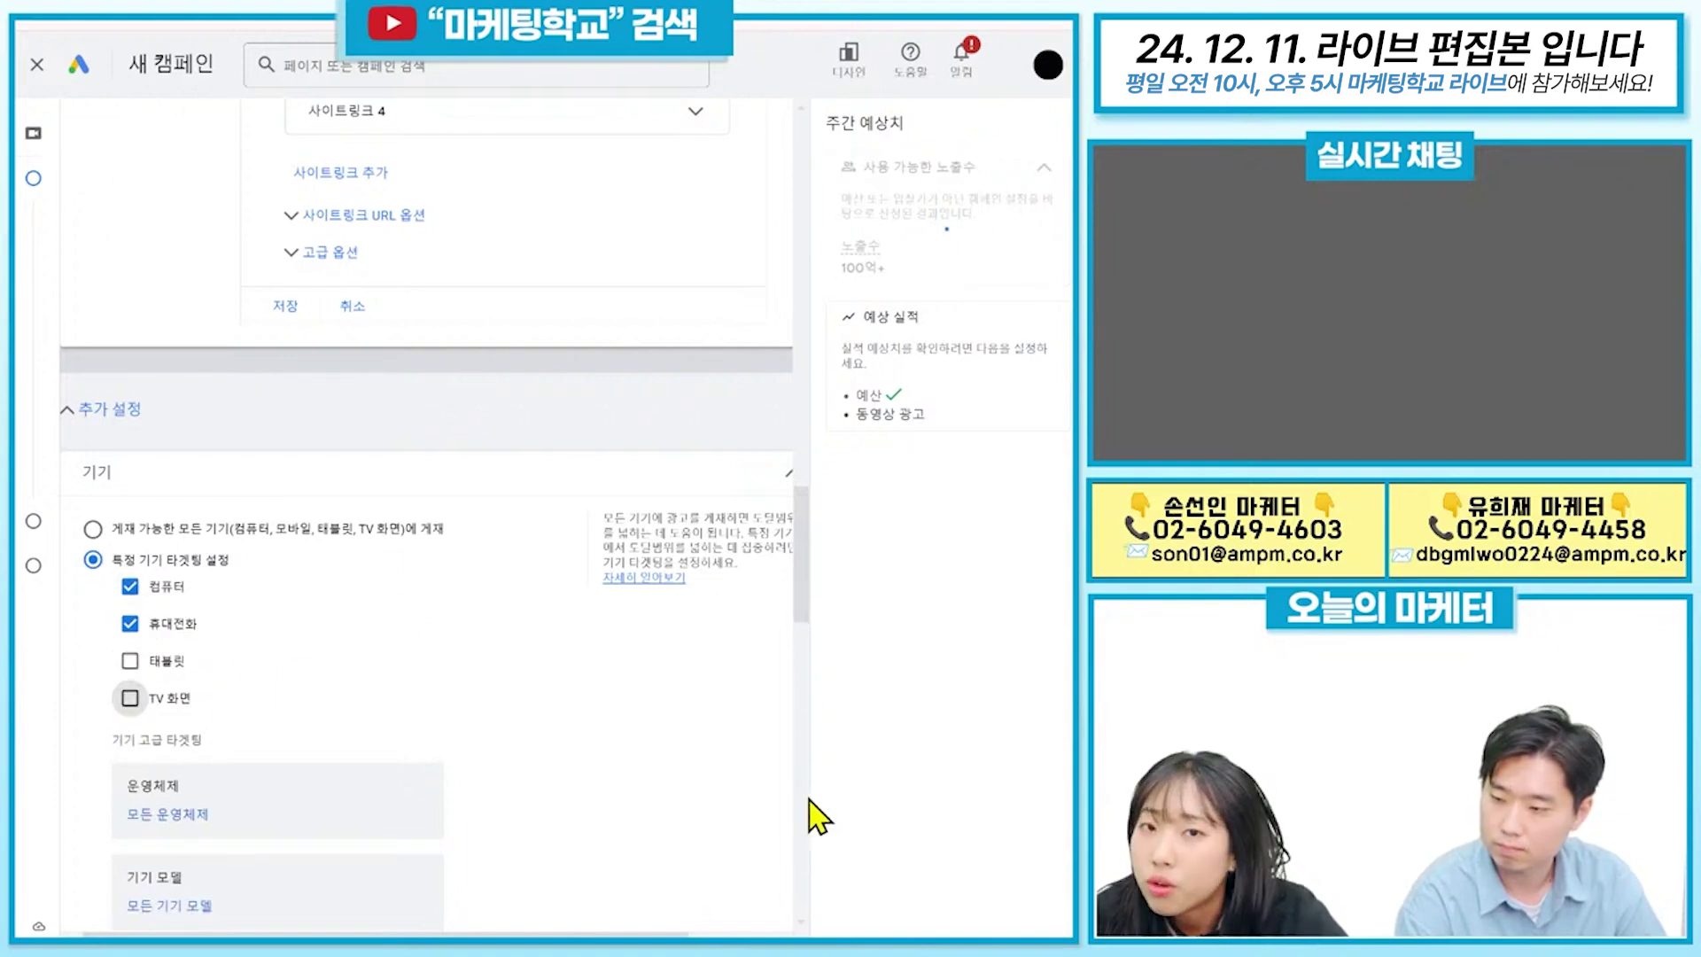
left_click(130, 588)
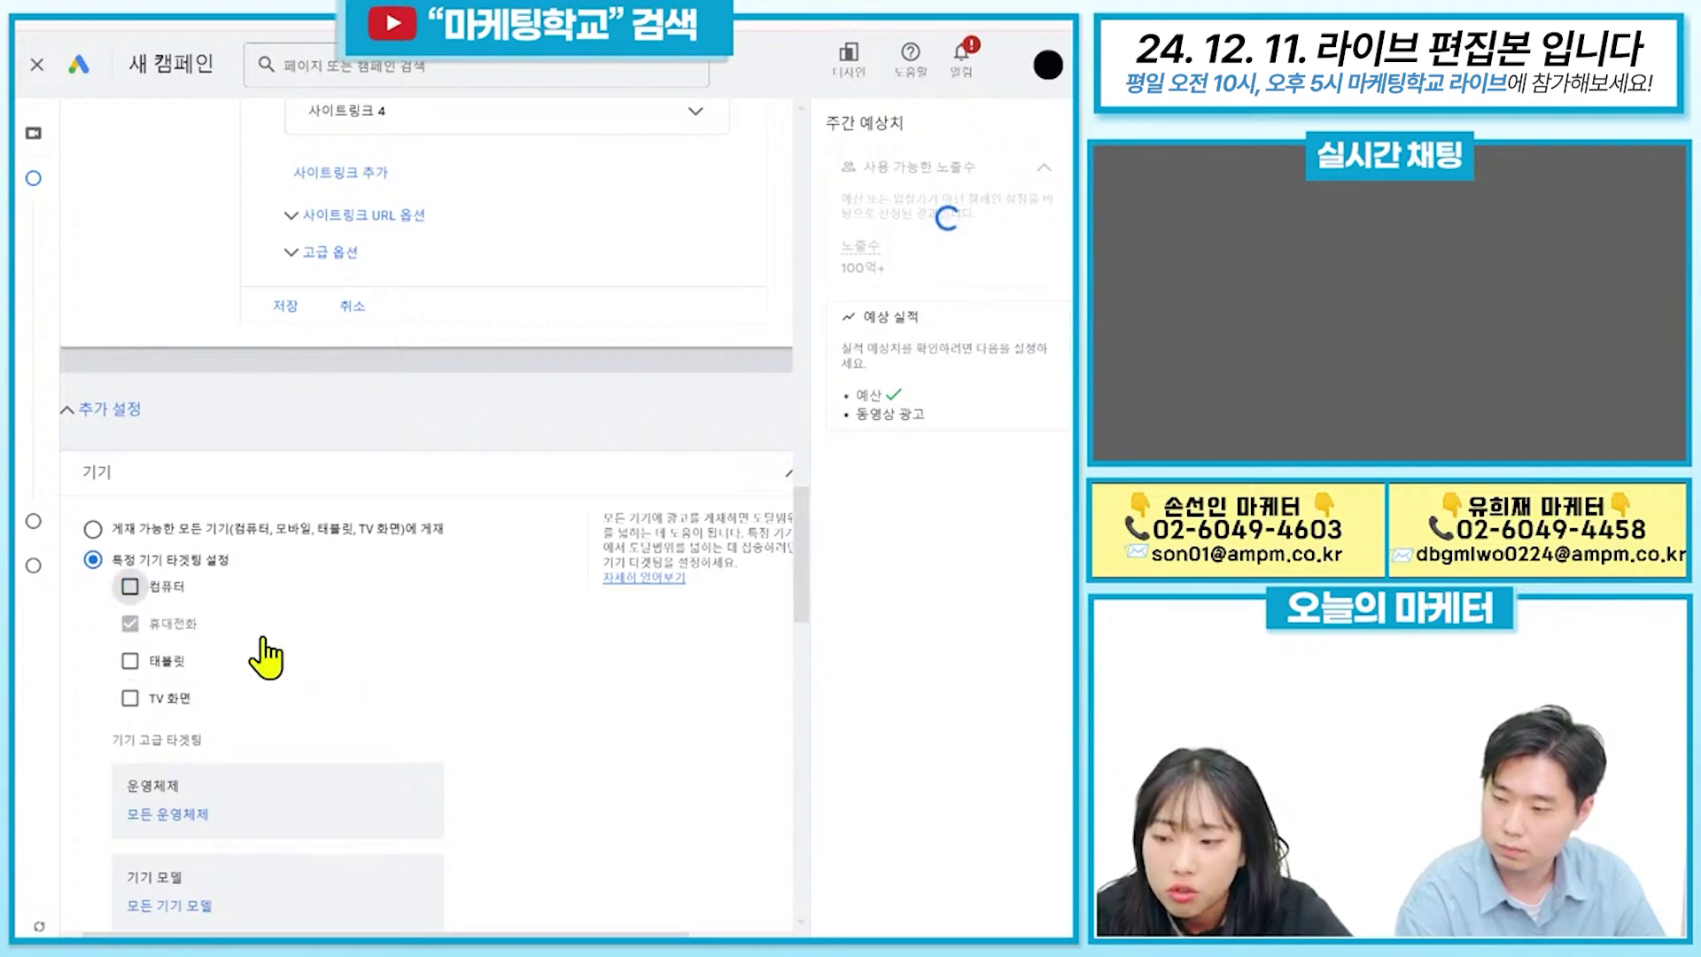
left_click(130, 588)
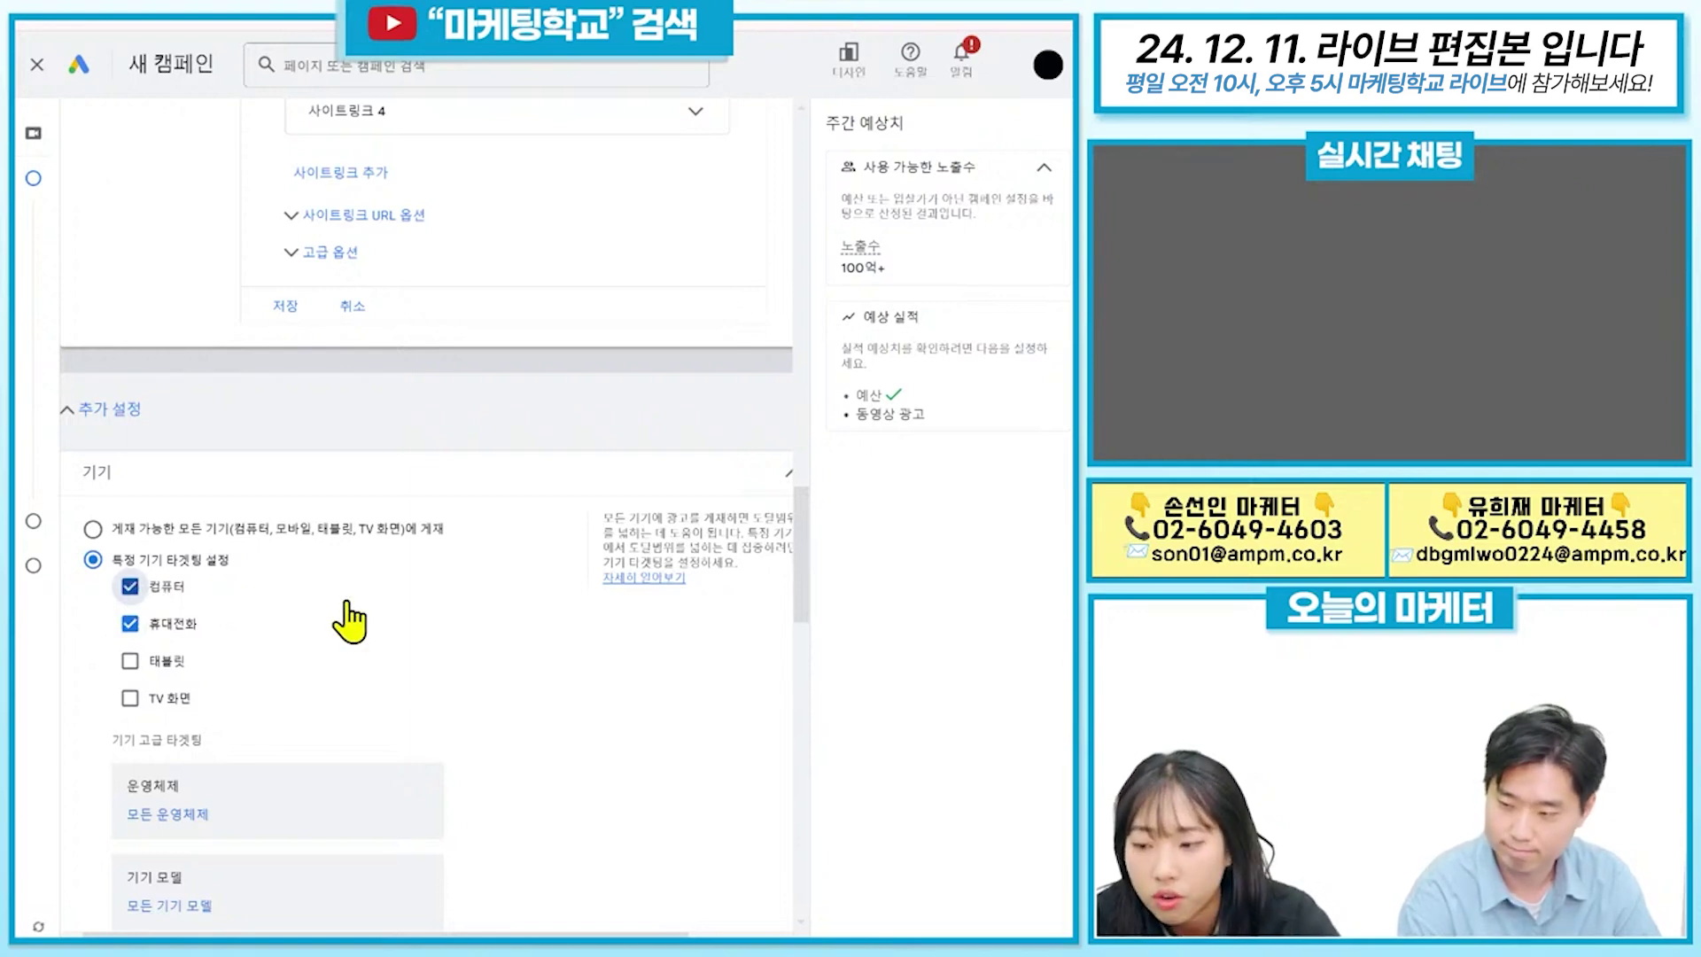
left_click(129, 661)
left_click(129, 698)
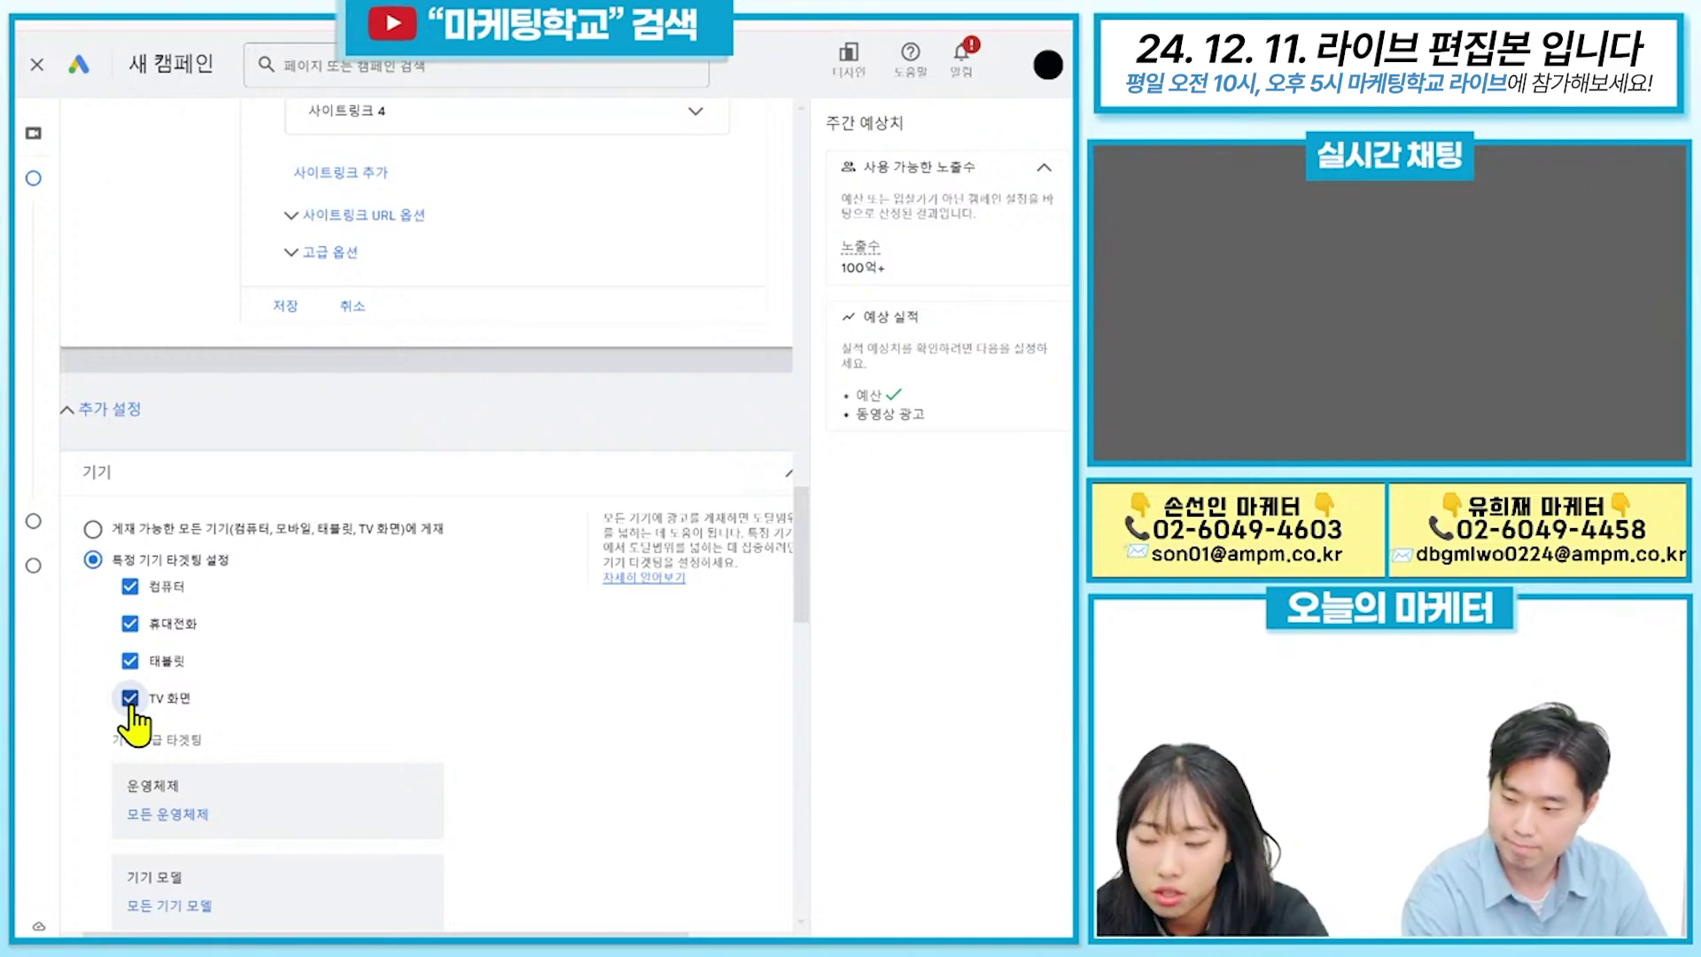
left_click(129, 661)
left_click(130, 698)
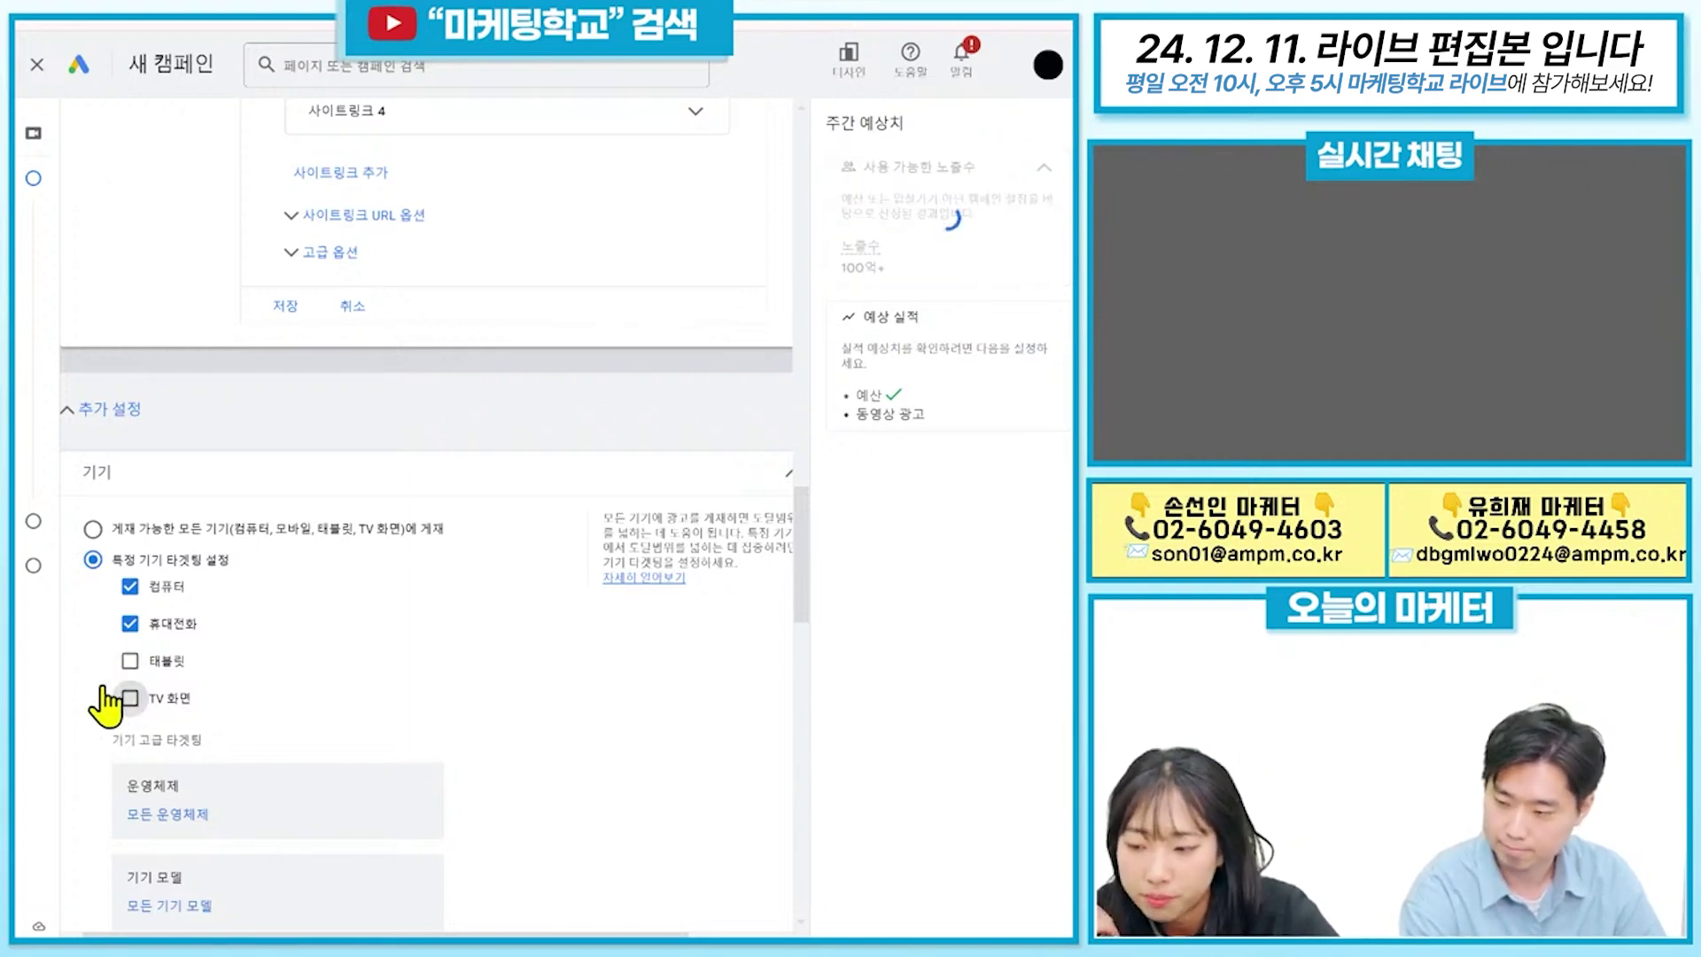
Examine the frequency limit options under 게재빈도 설정 and the day and time choices under 광고 일정.
scroll(434, 727, "down", 5)
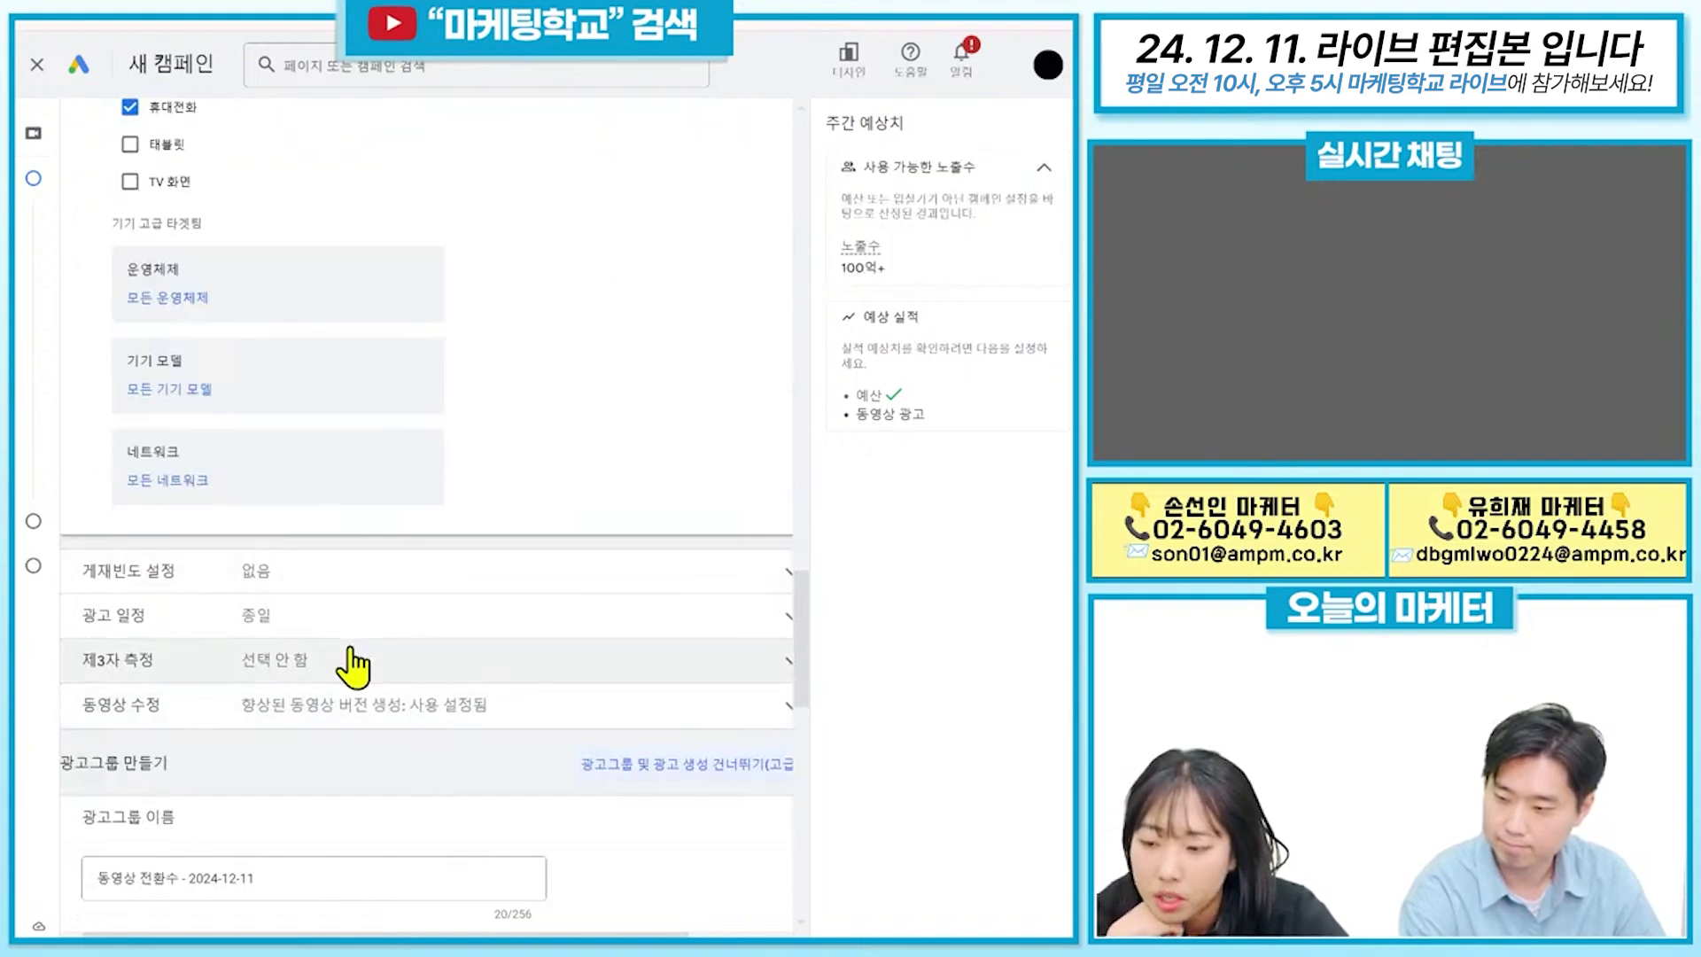
scroll(416, 647, "down", 3)
scroll(412, 645, "up", 3)
left_click(322, 581)
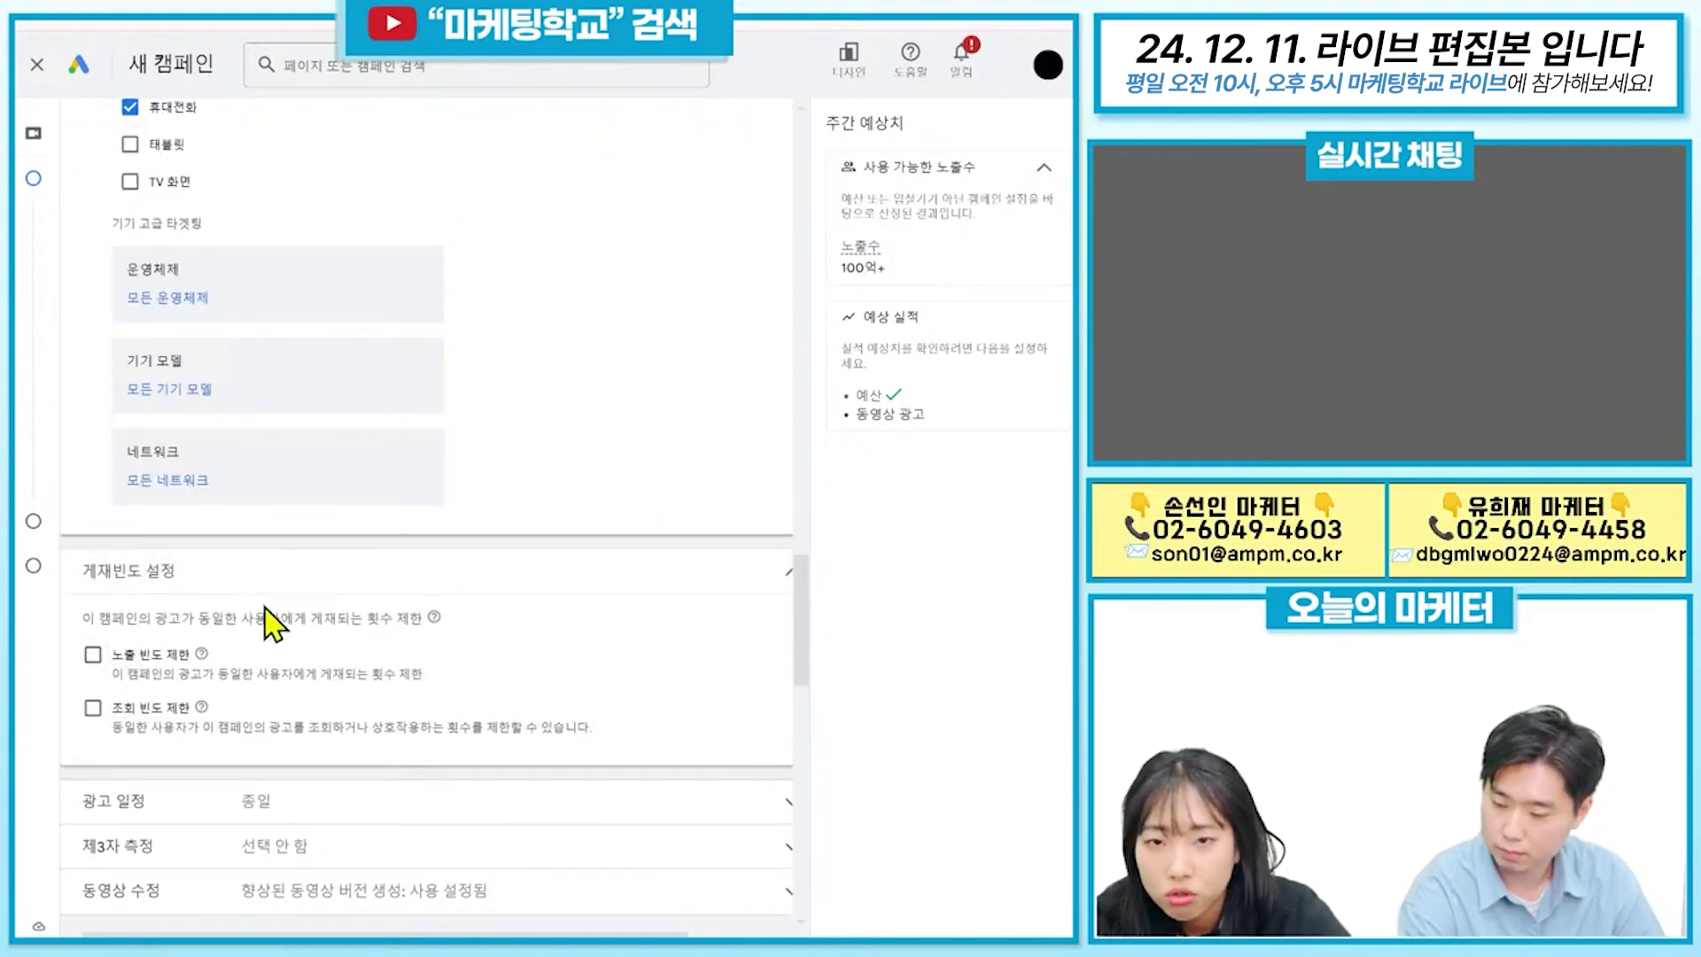
left_click(364, 578)
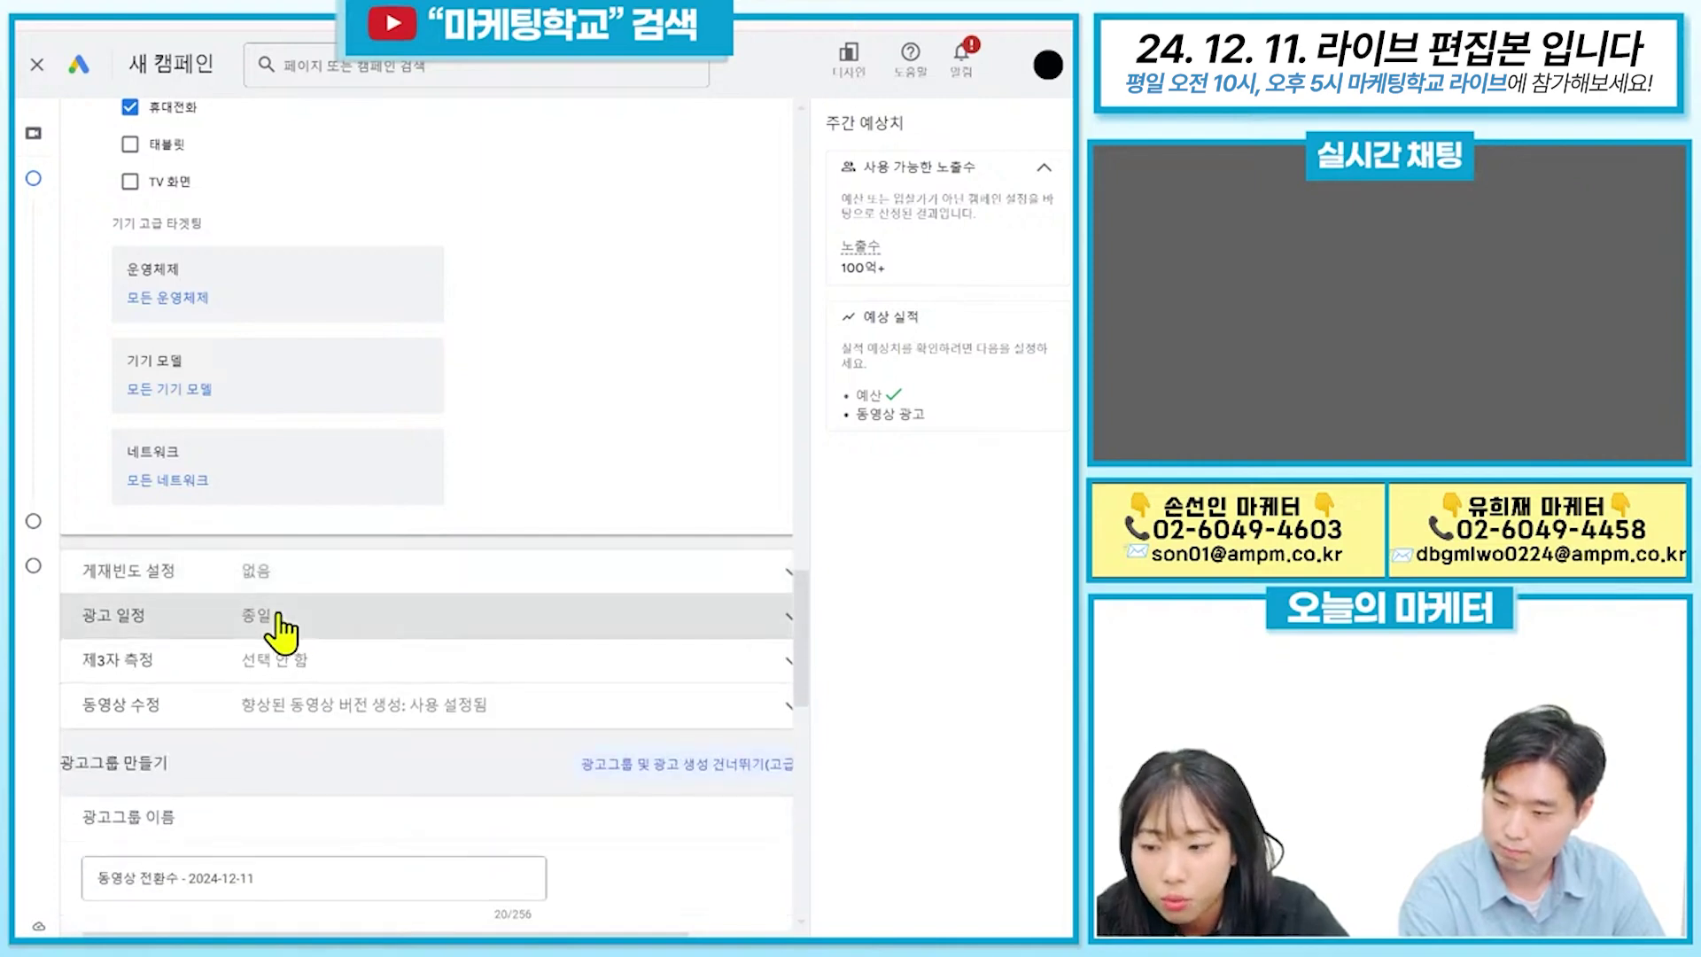
left_click(267, 625)
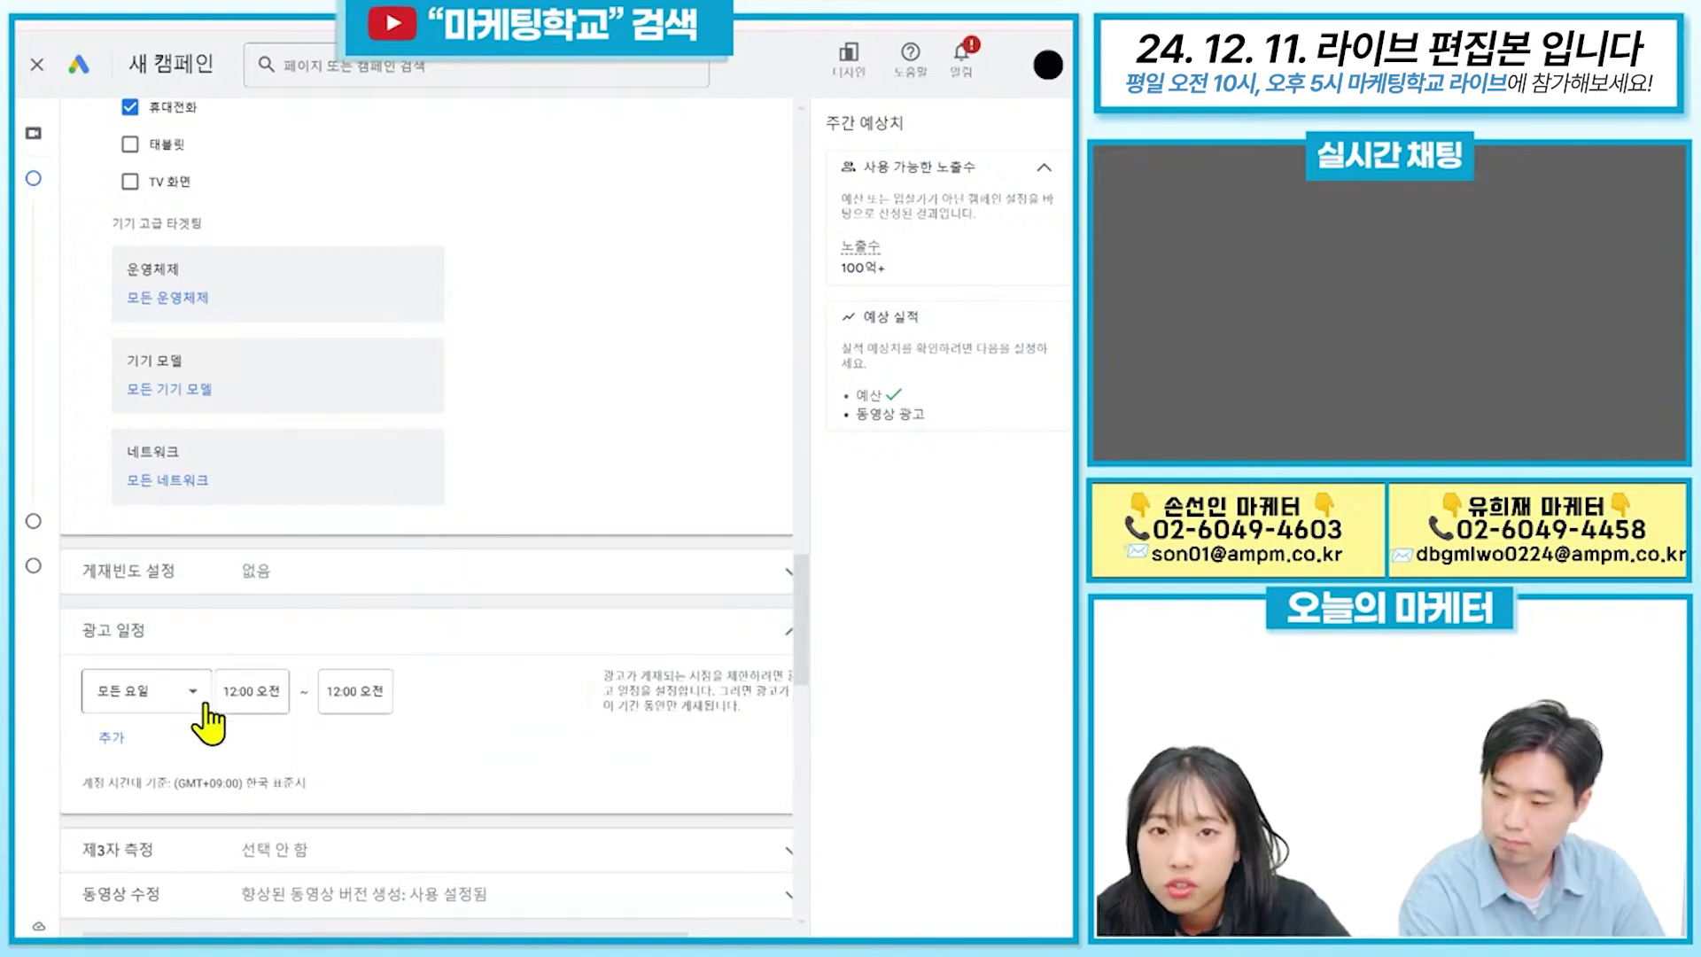
left_click(142, 695)
scroll(588, 722, "down", 3)
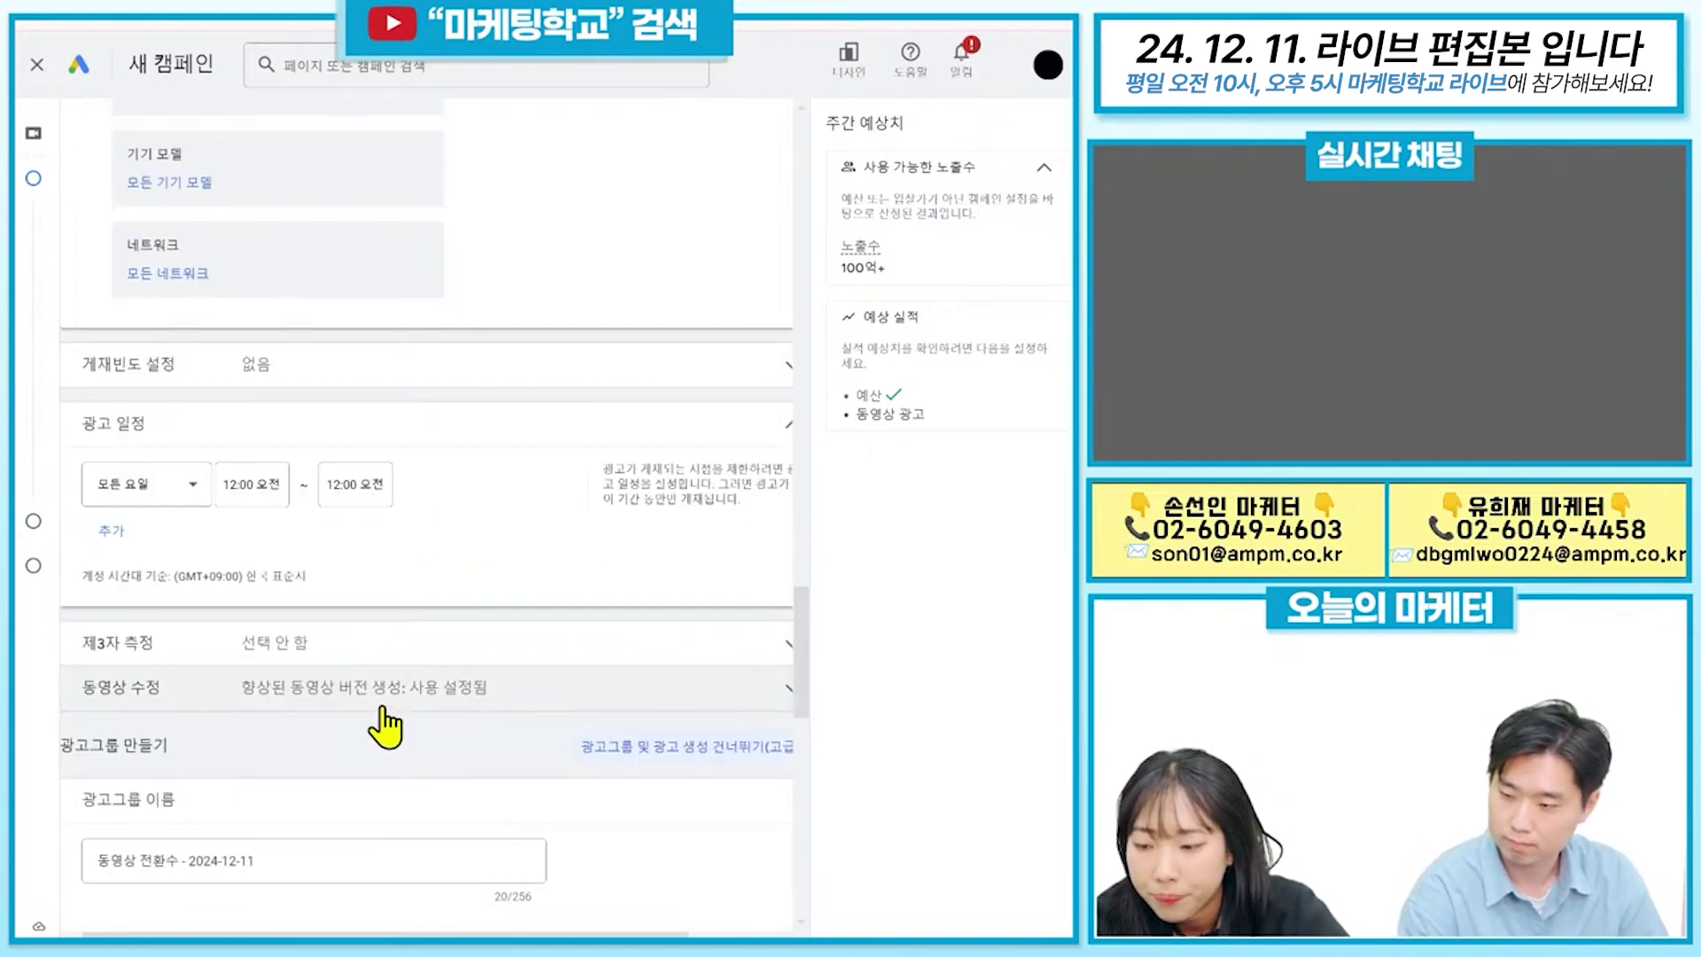
Create a new audience for the ad group and name it 스킨케어 관심사.
left_click(486, 667)
left_click(485, 661)
scroll(488, 709, "down", 5)
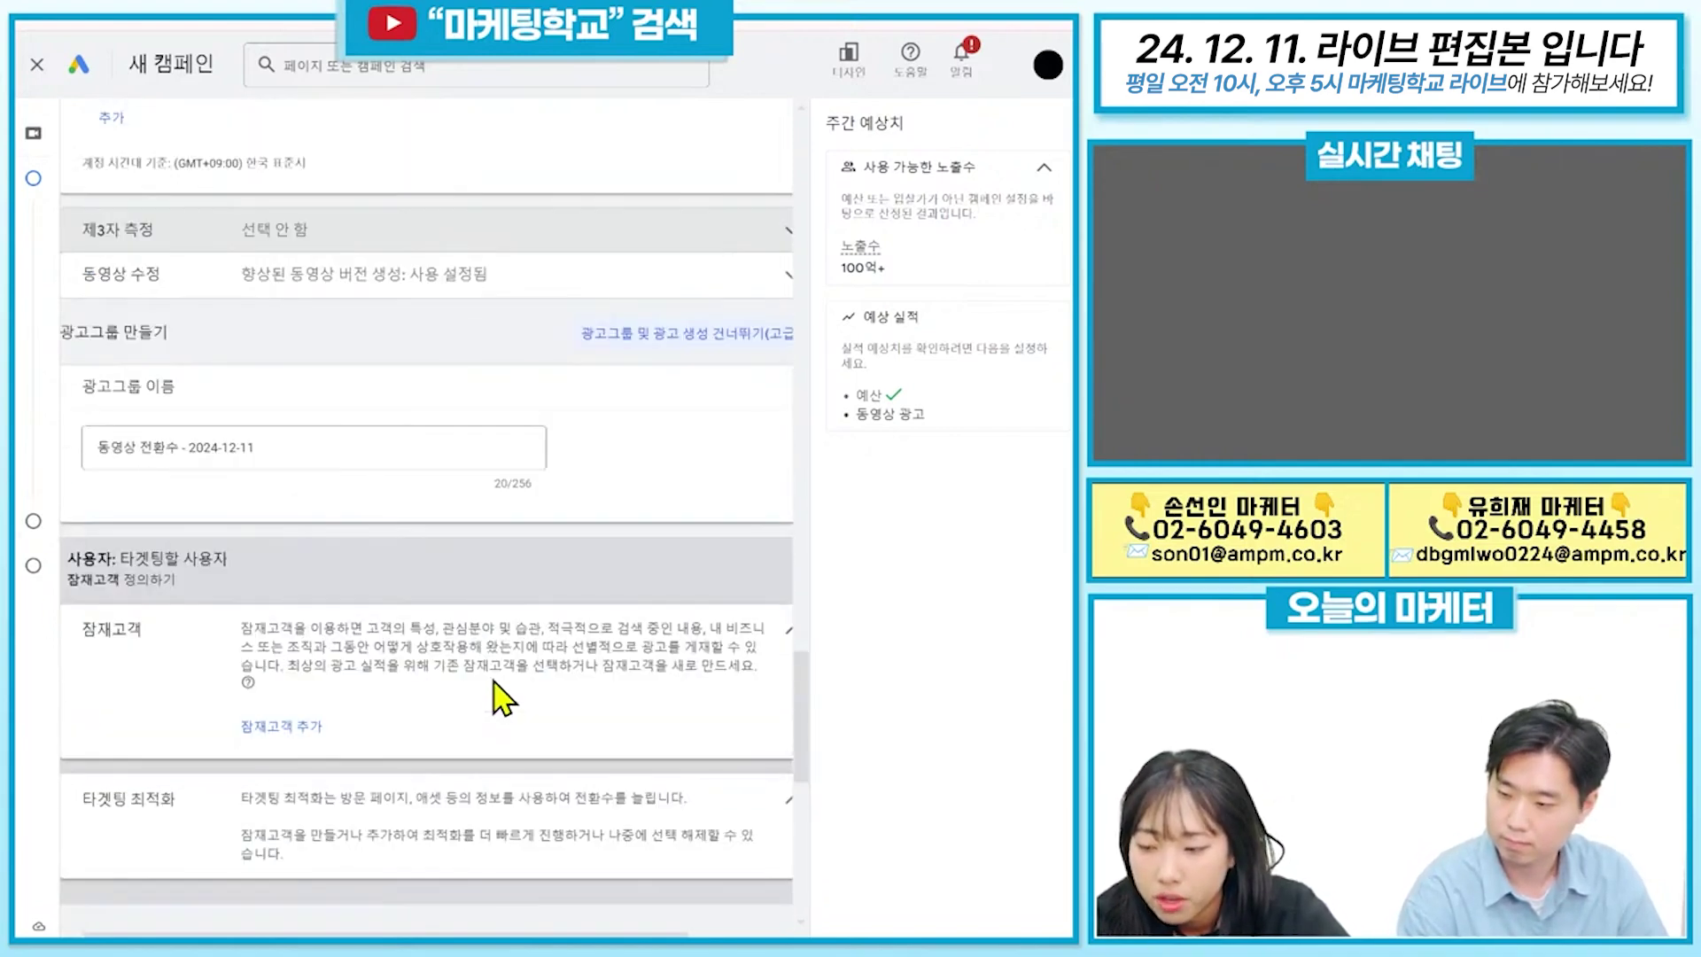
scroll(319, 443, "down", 3)
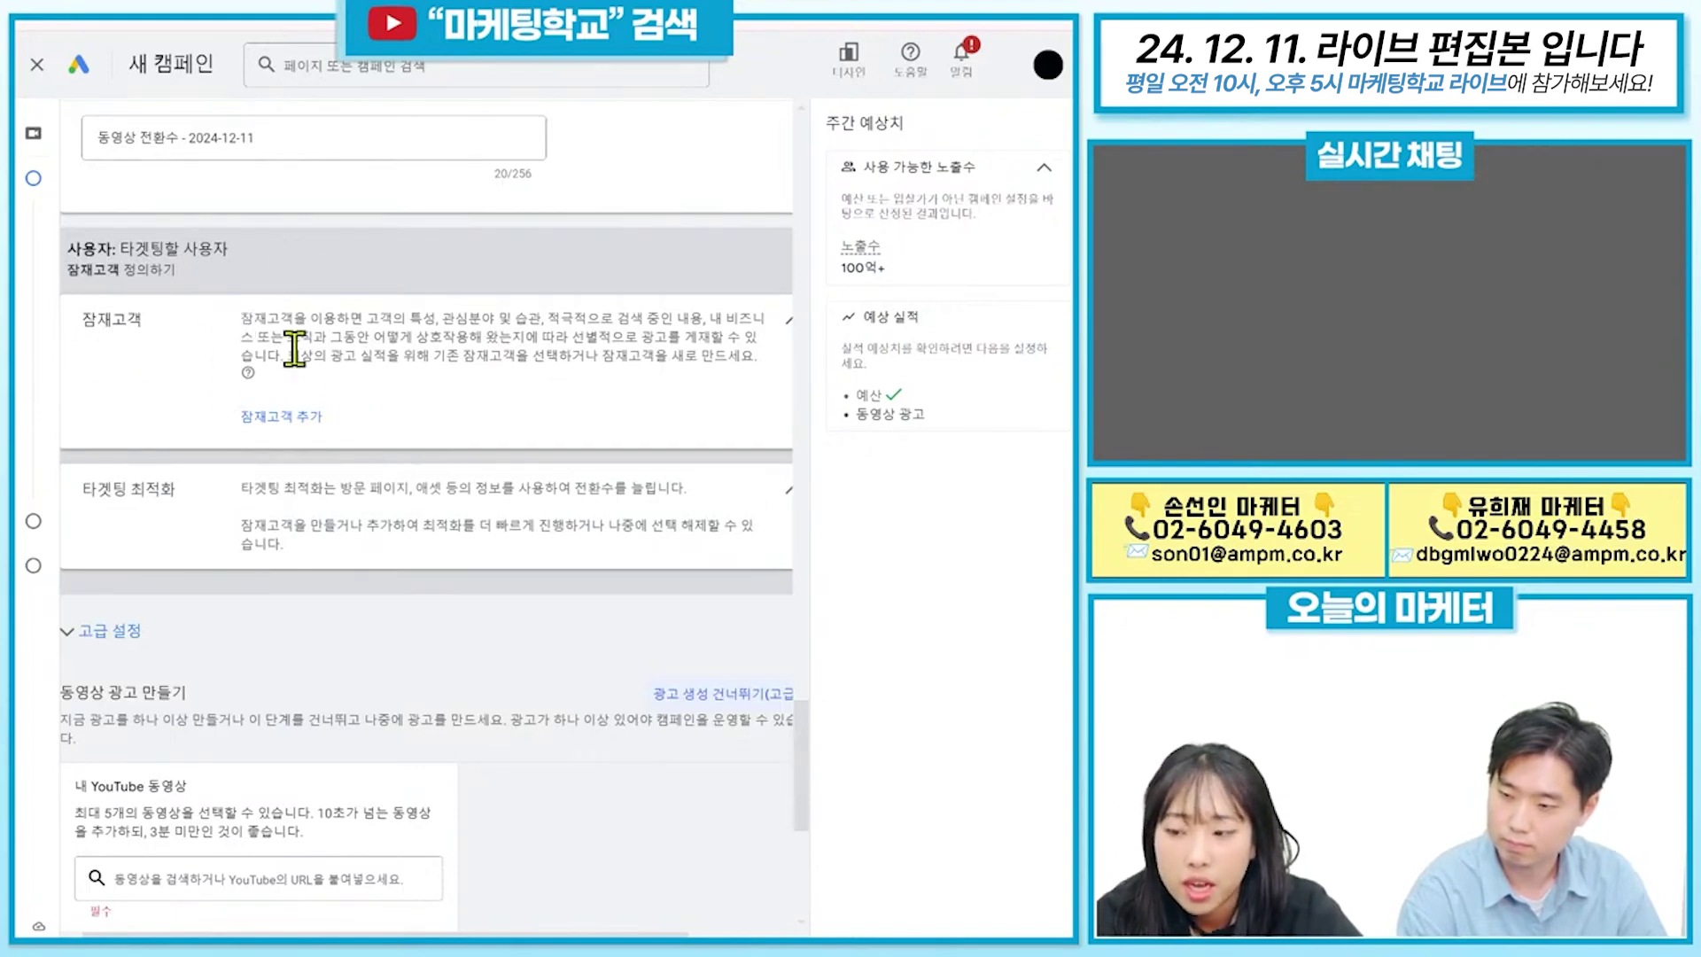
scroll(380, 410, "up", 2)
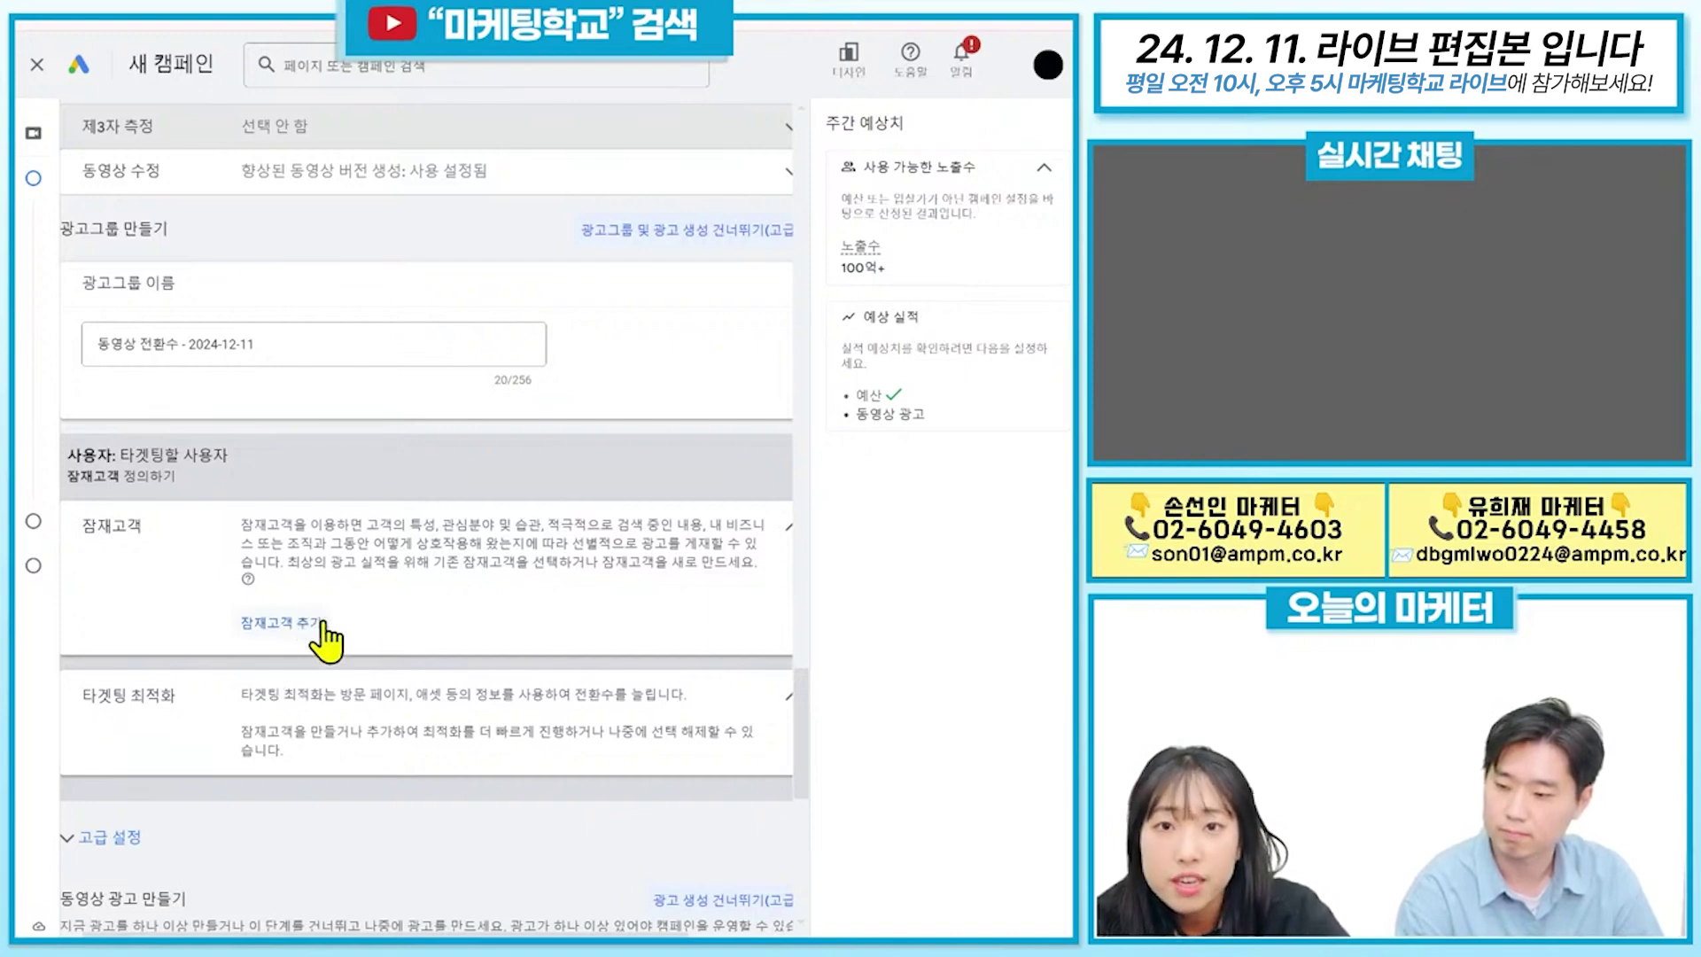
left_click(282, 624)
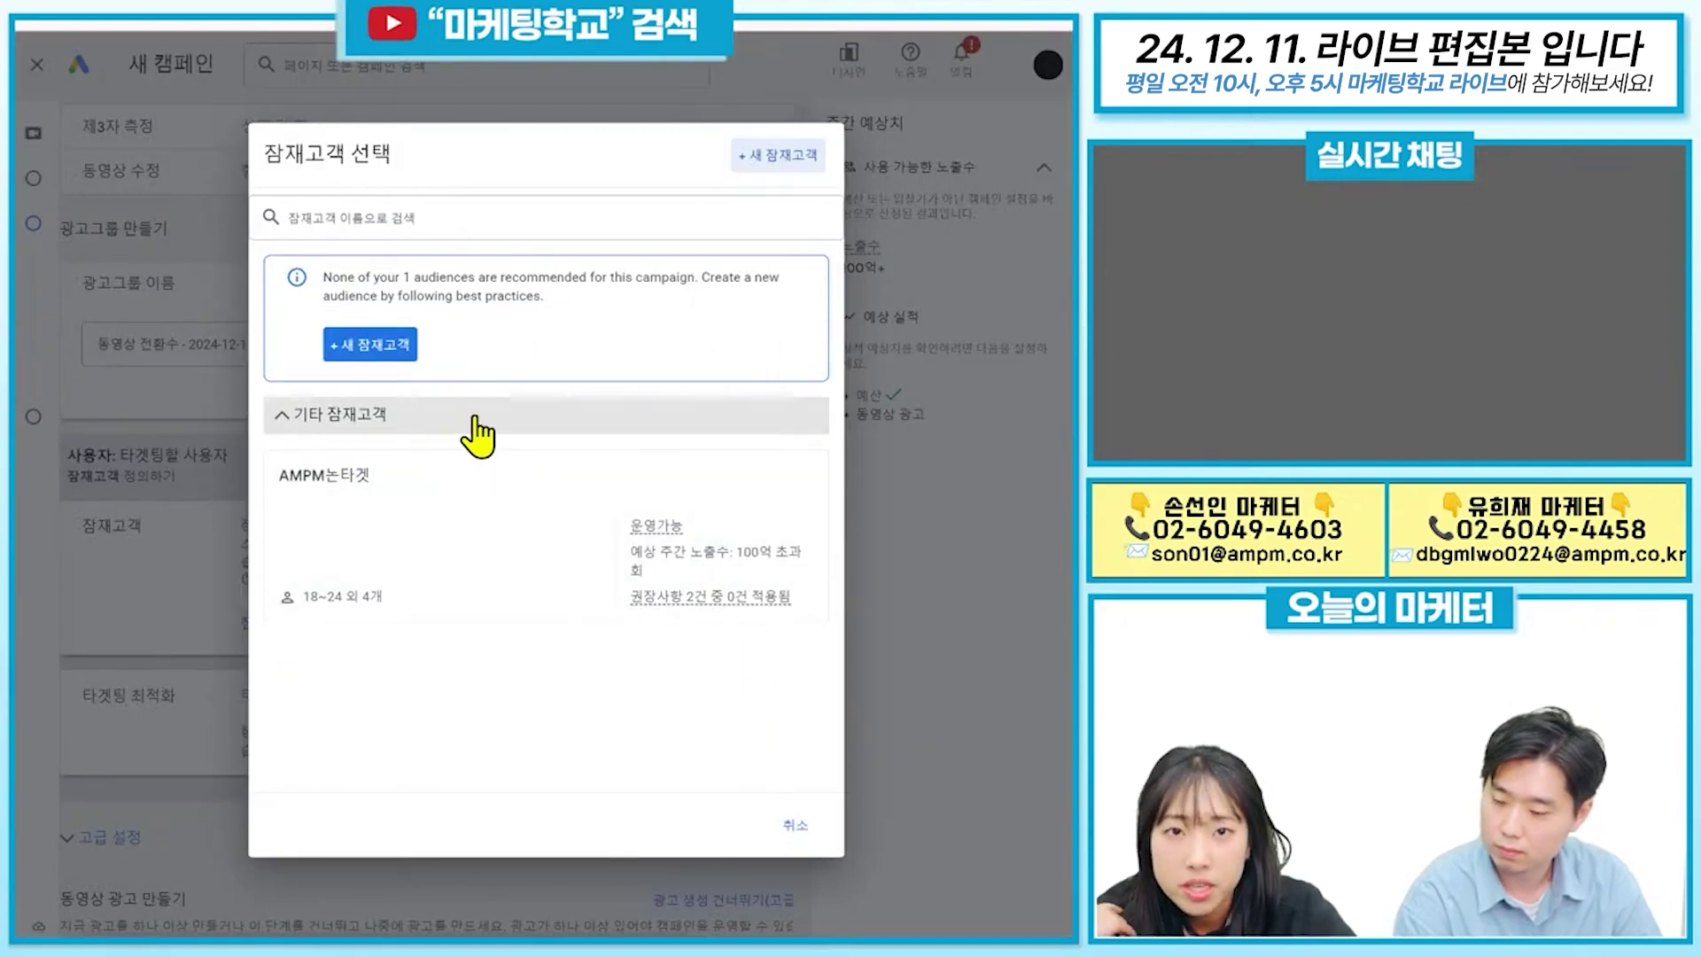
left_click(381, 344)
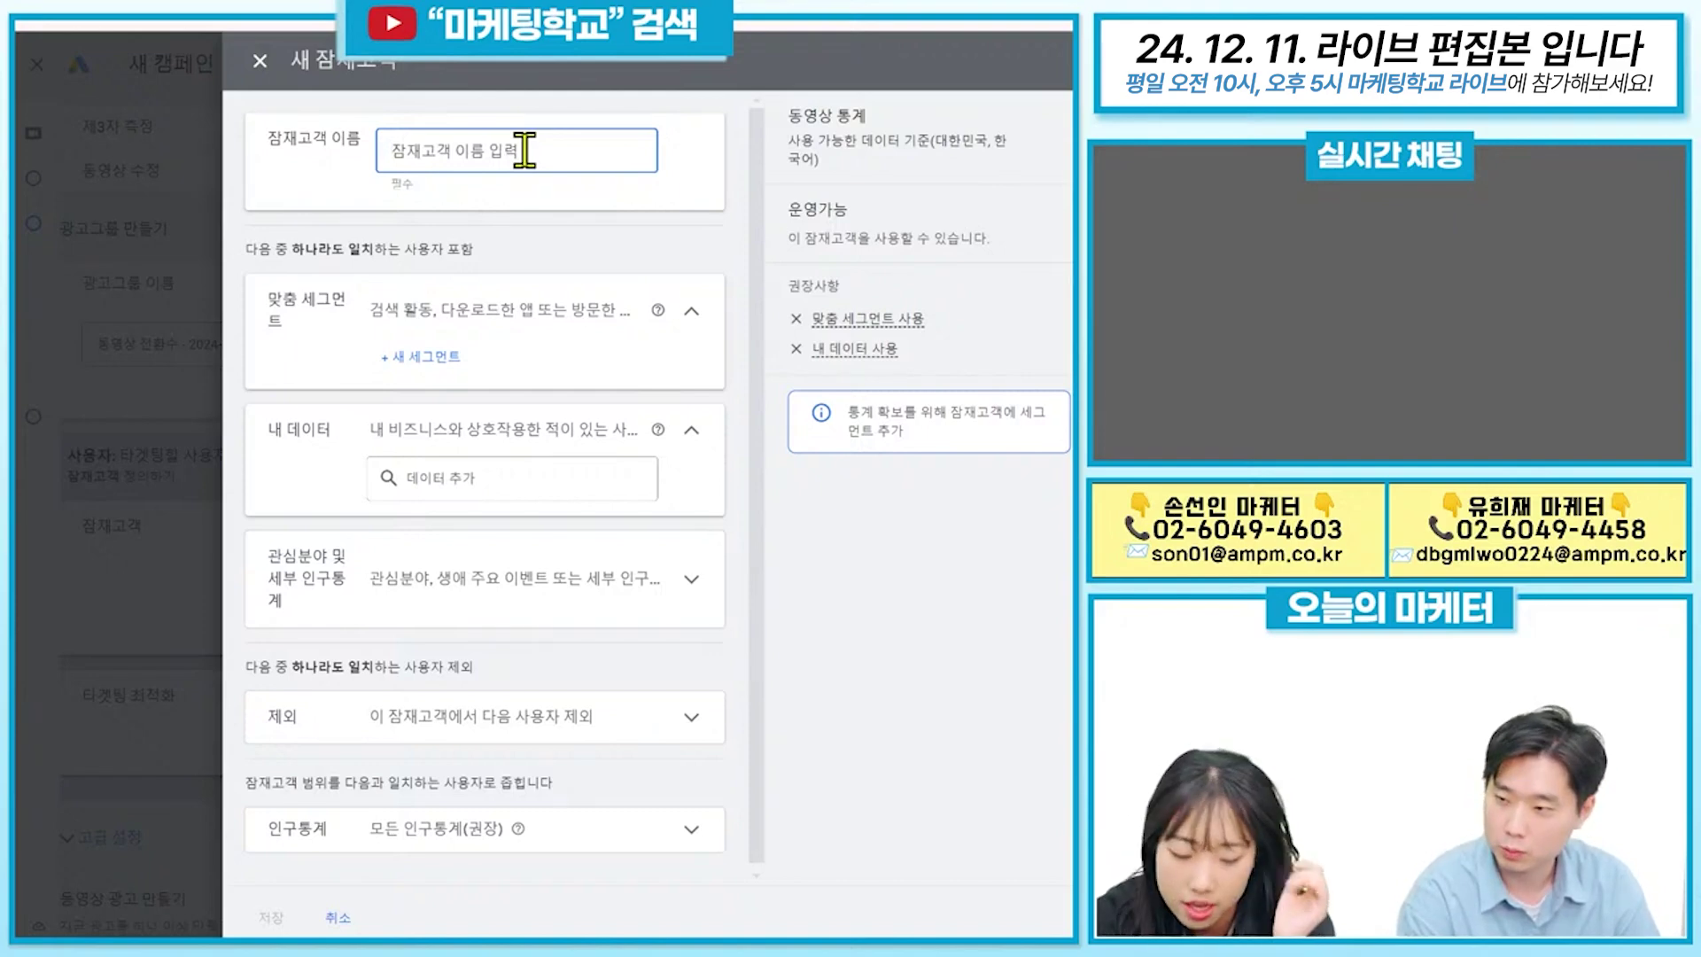
type("싀")
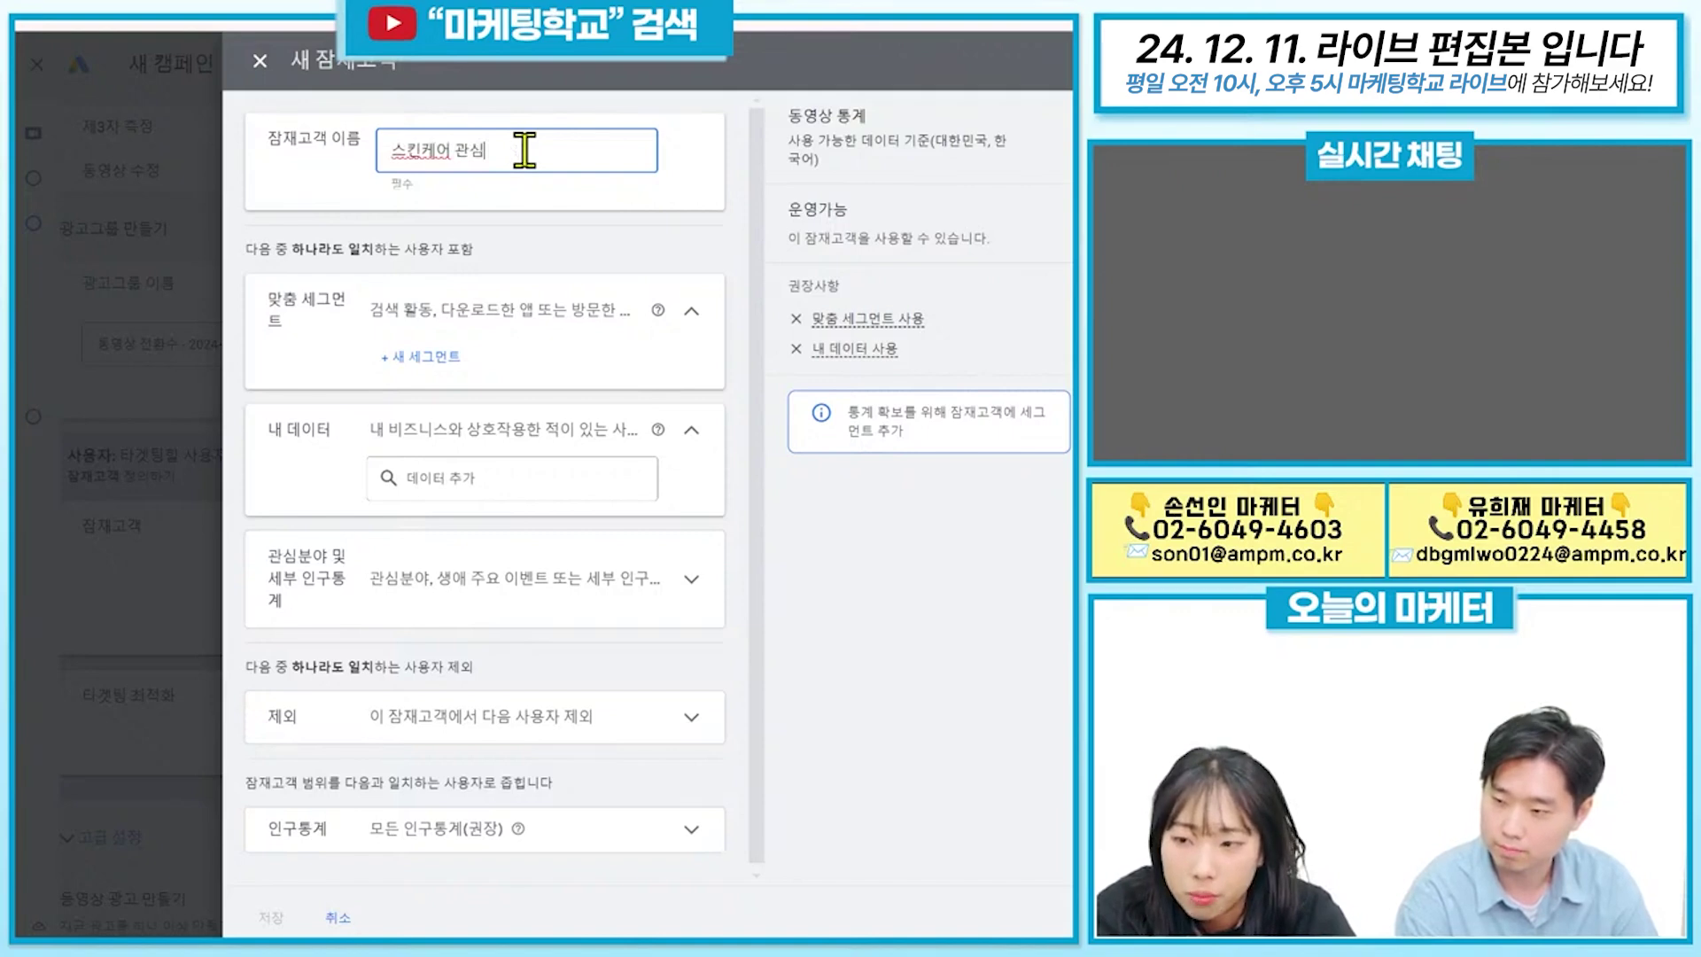
left_click(536, 228)
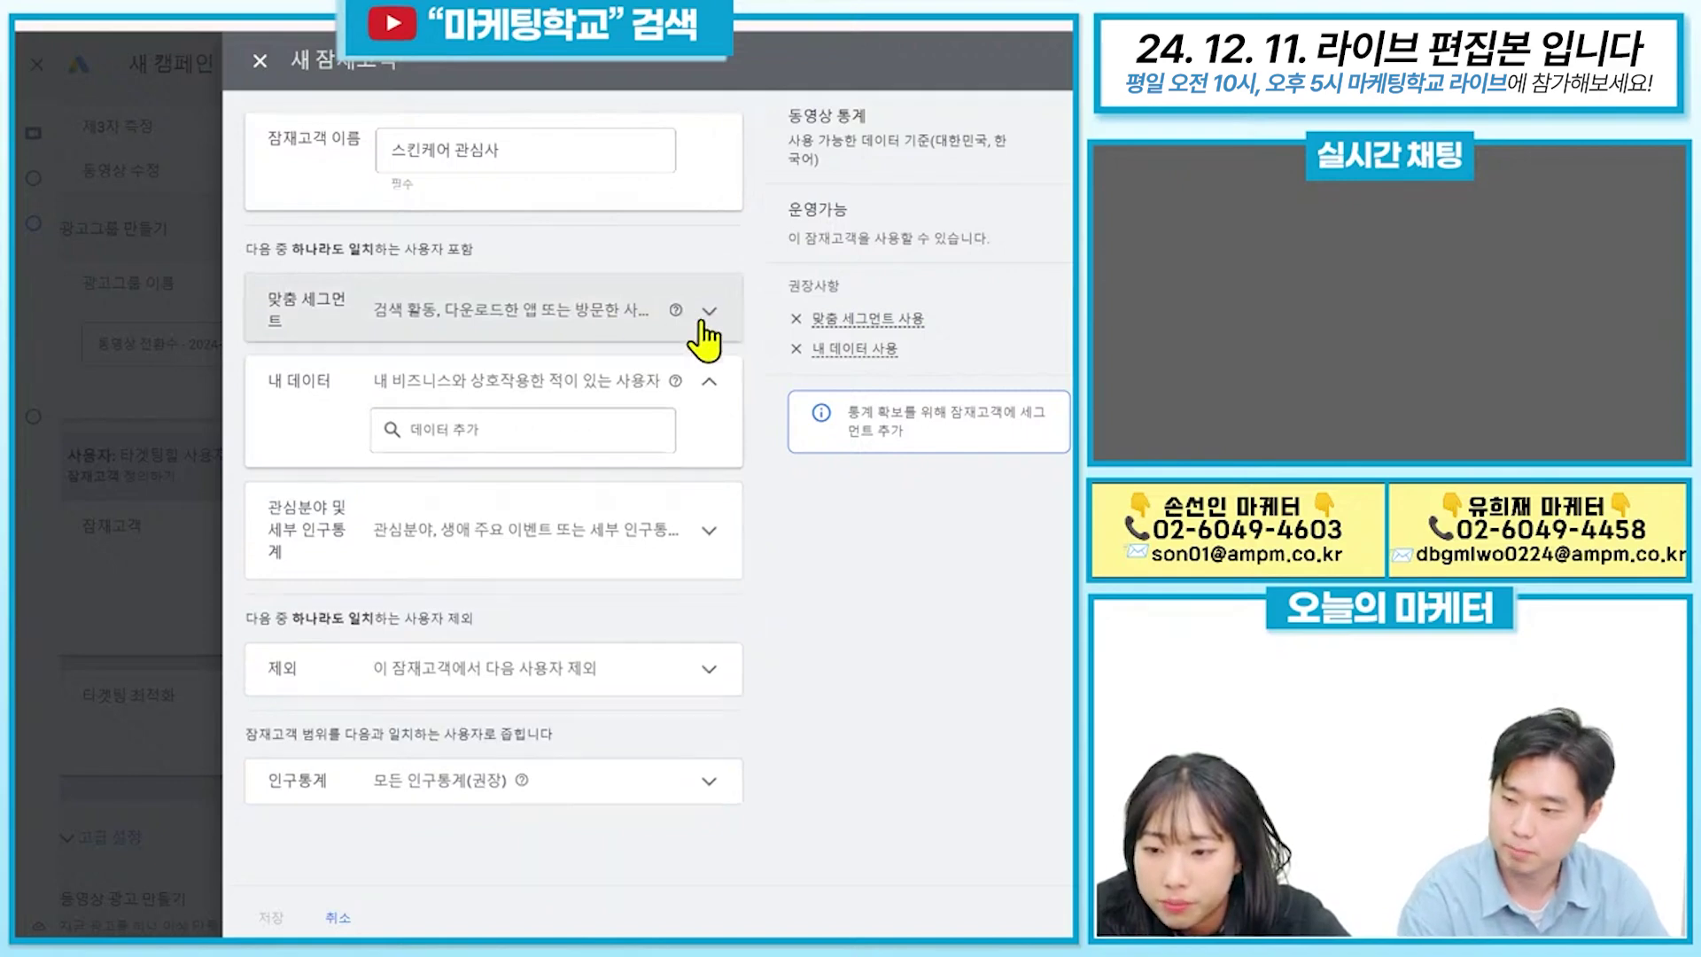
Start a new custom segment in the audience and name it 스킨케어 검색어.
left_click(410, 358)
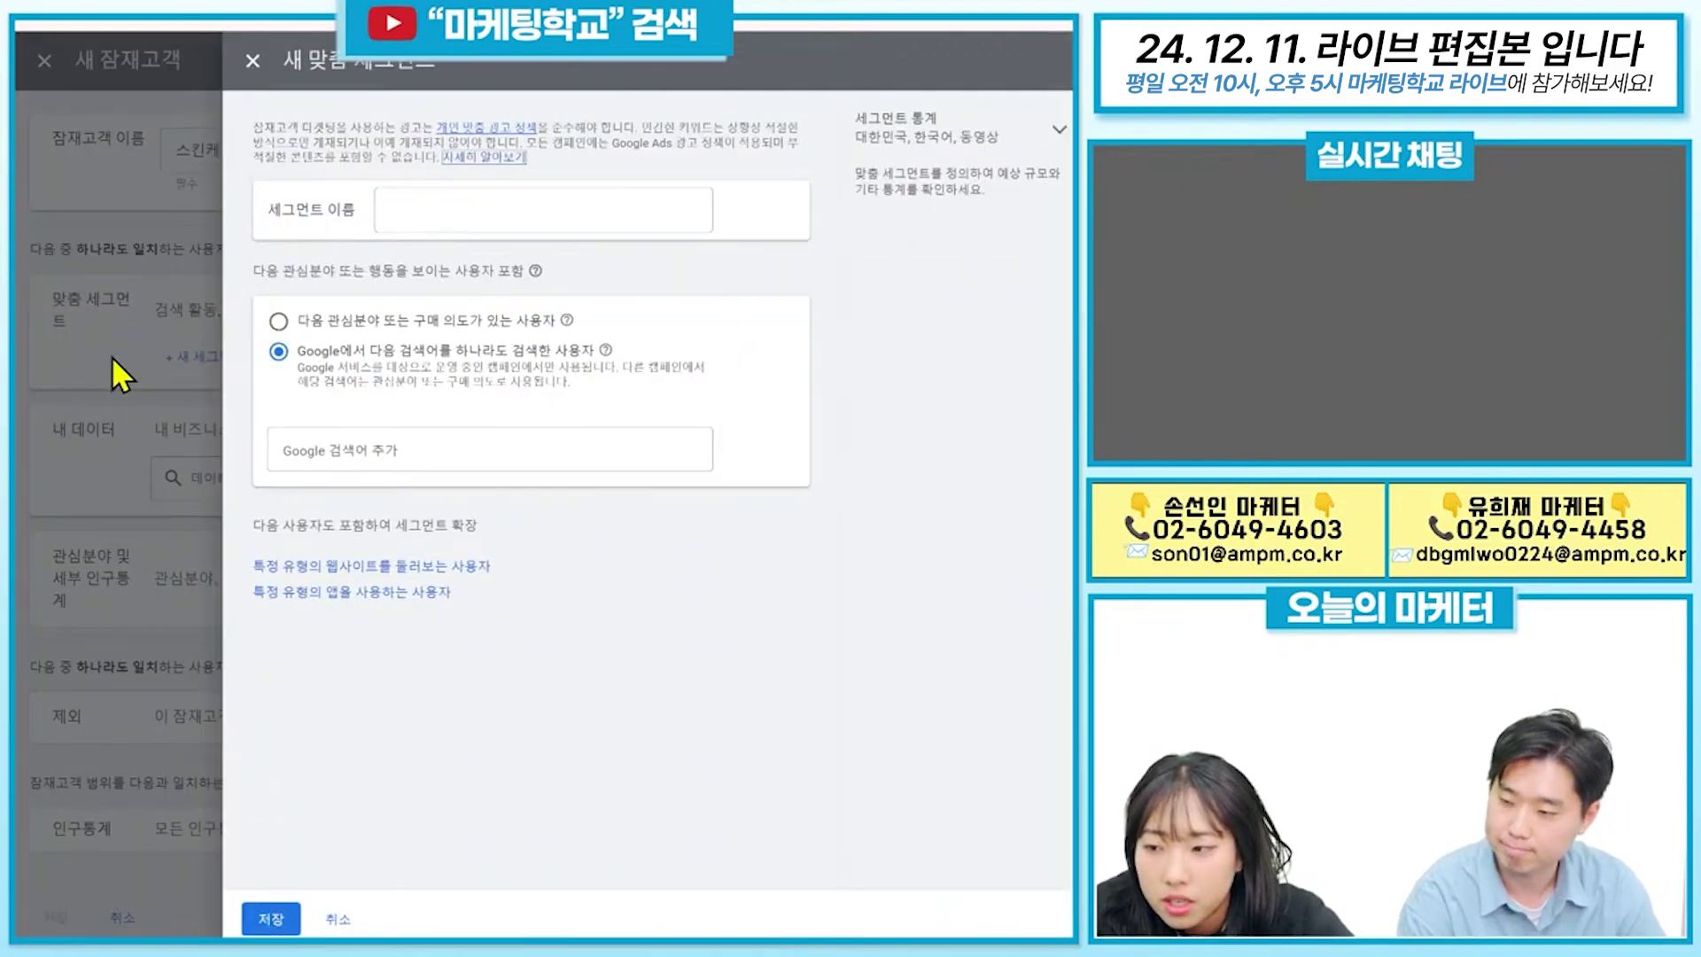
left_click(537, 222)
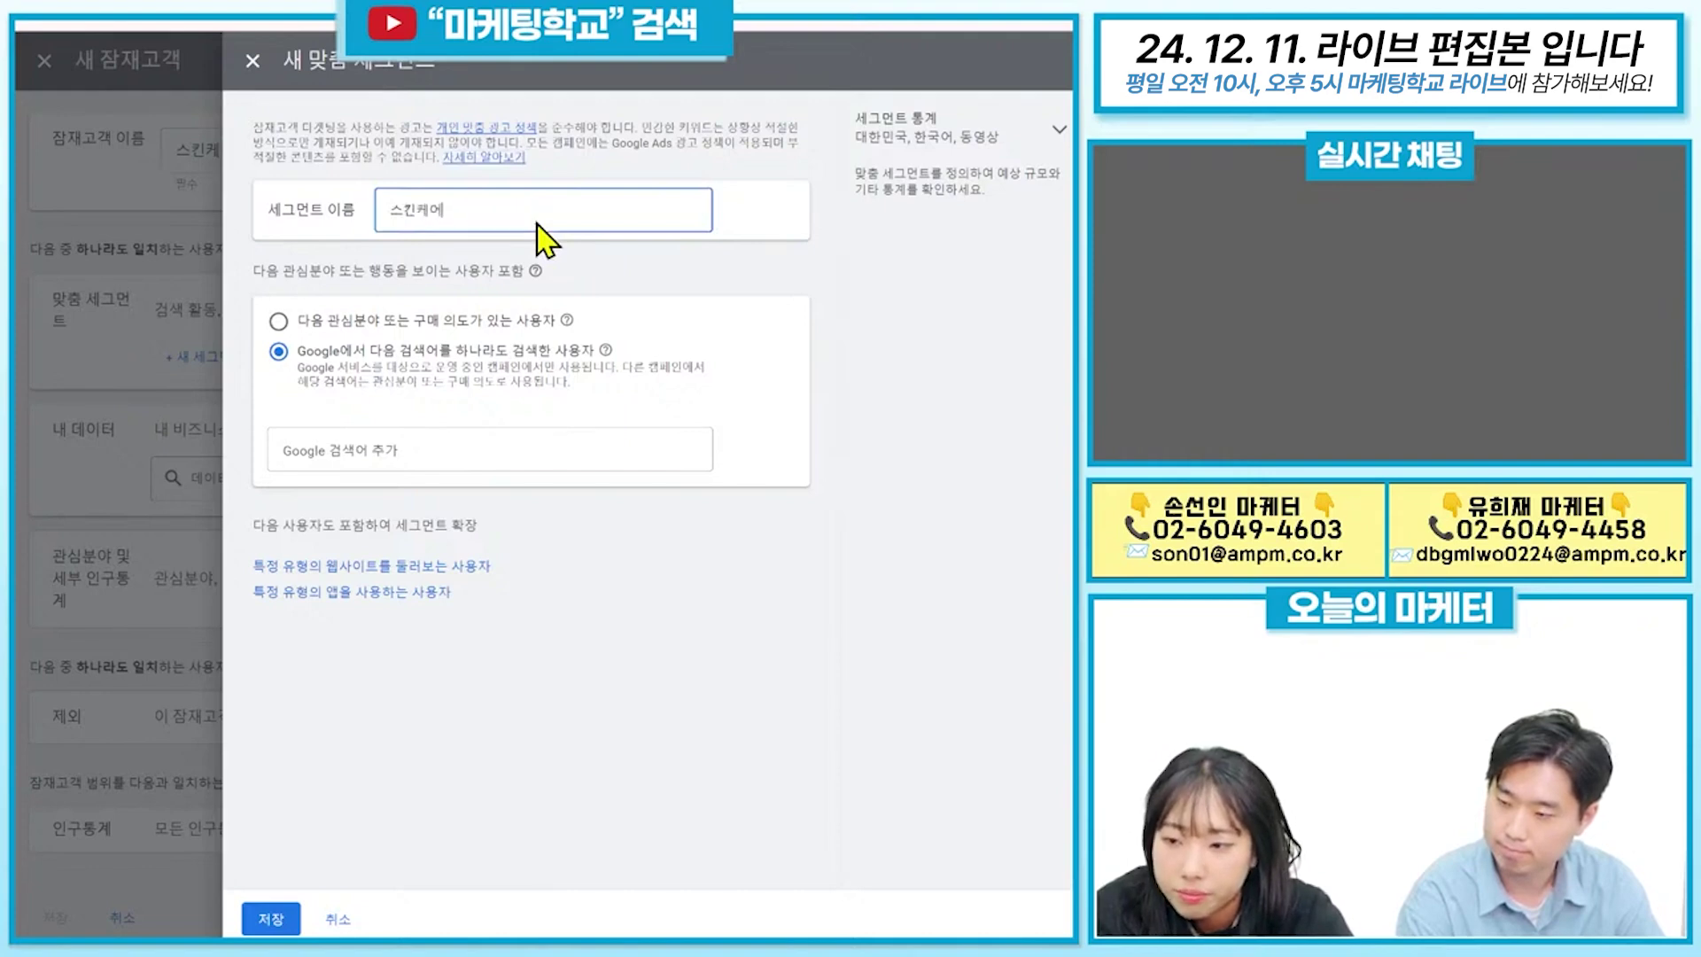
type("스킨케어 검색어")
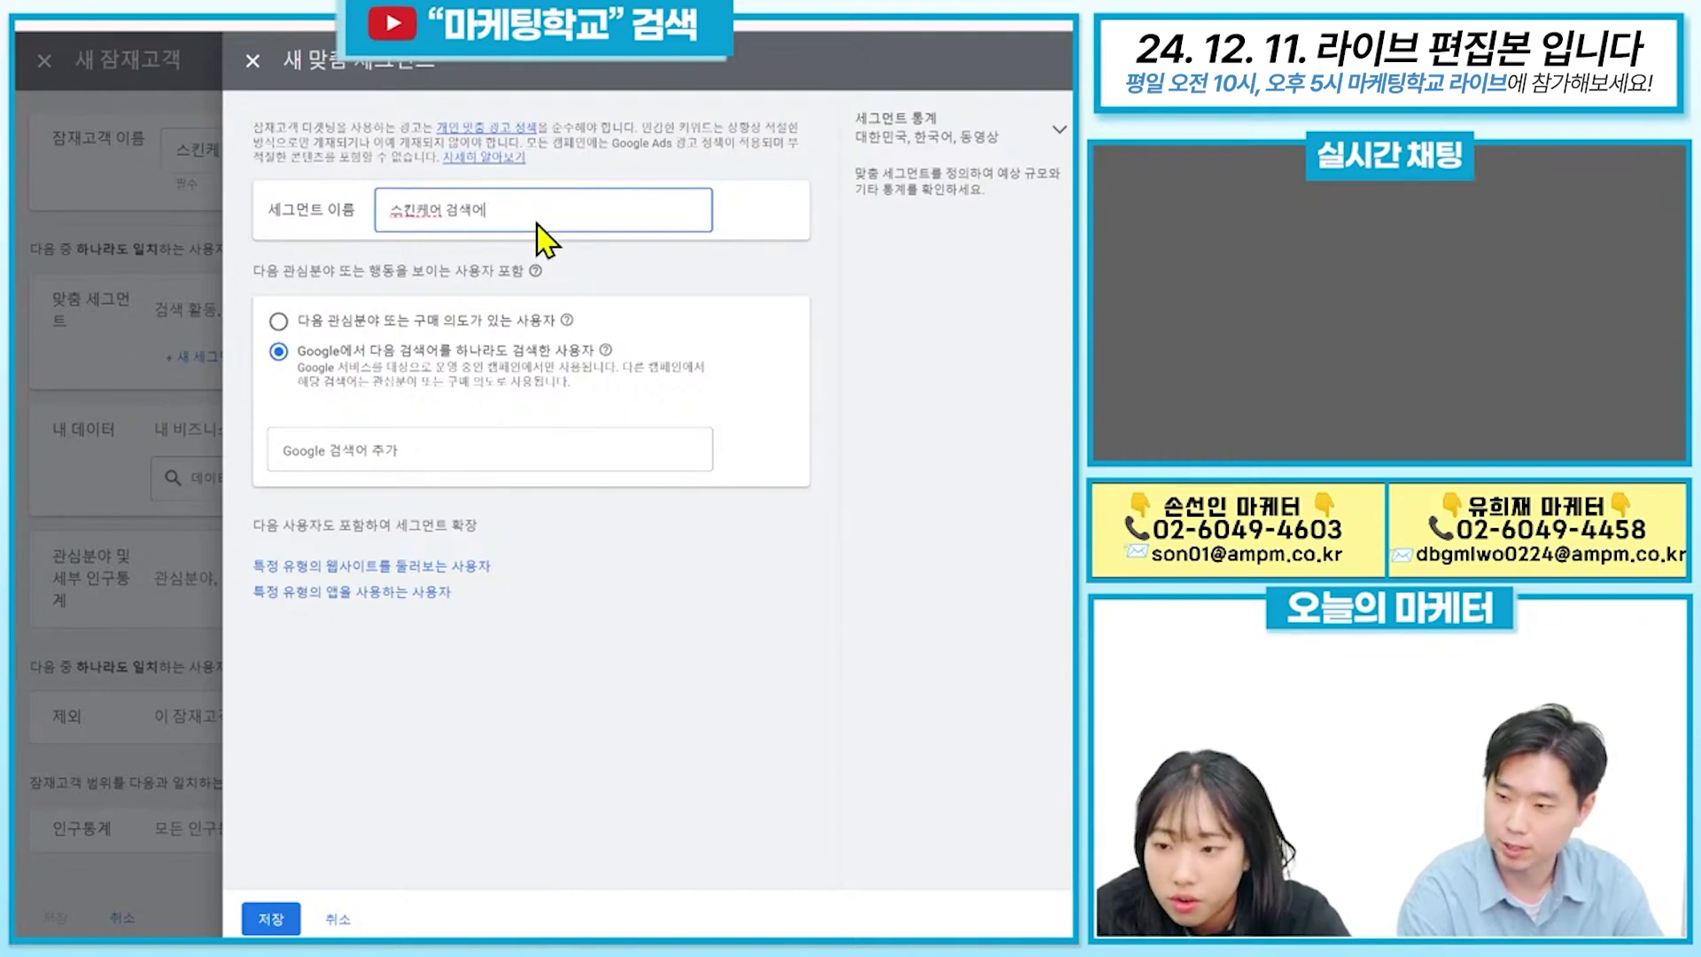
left_click(706, 280)
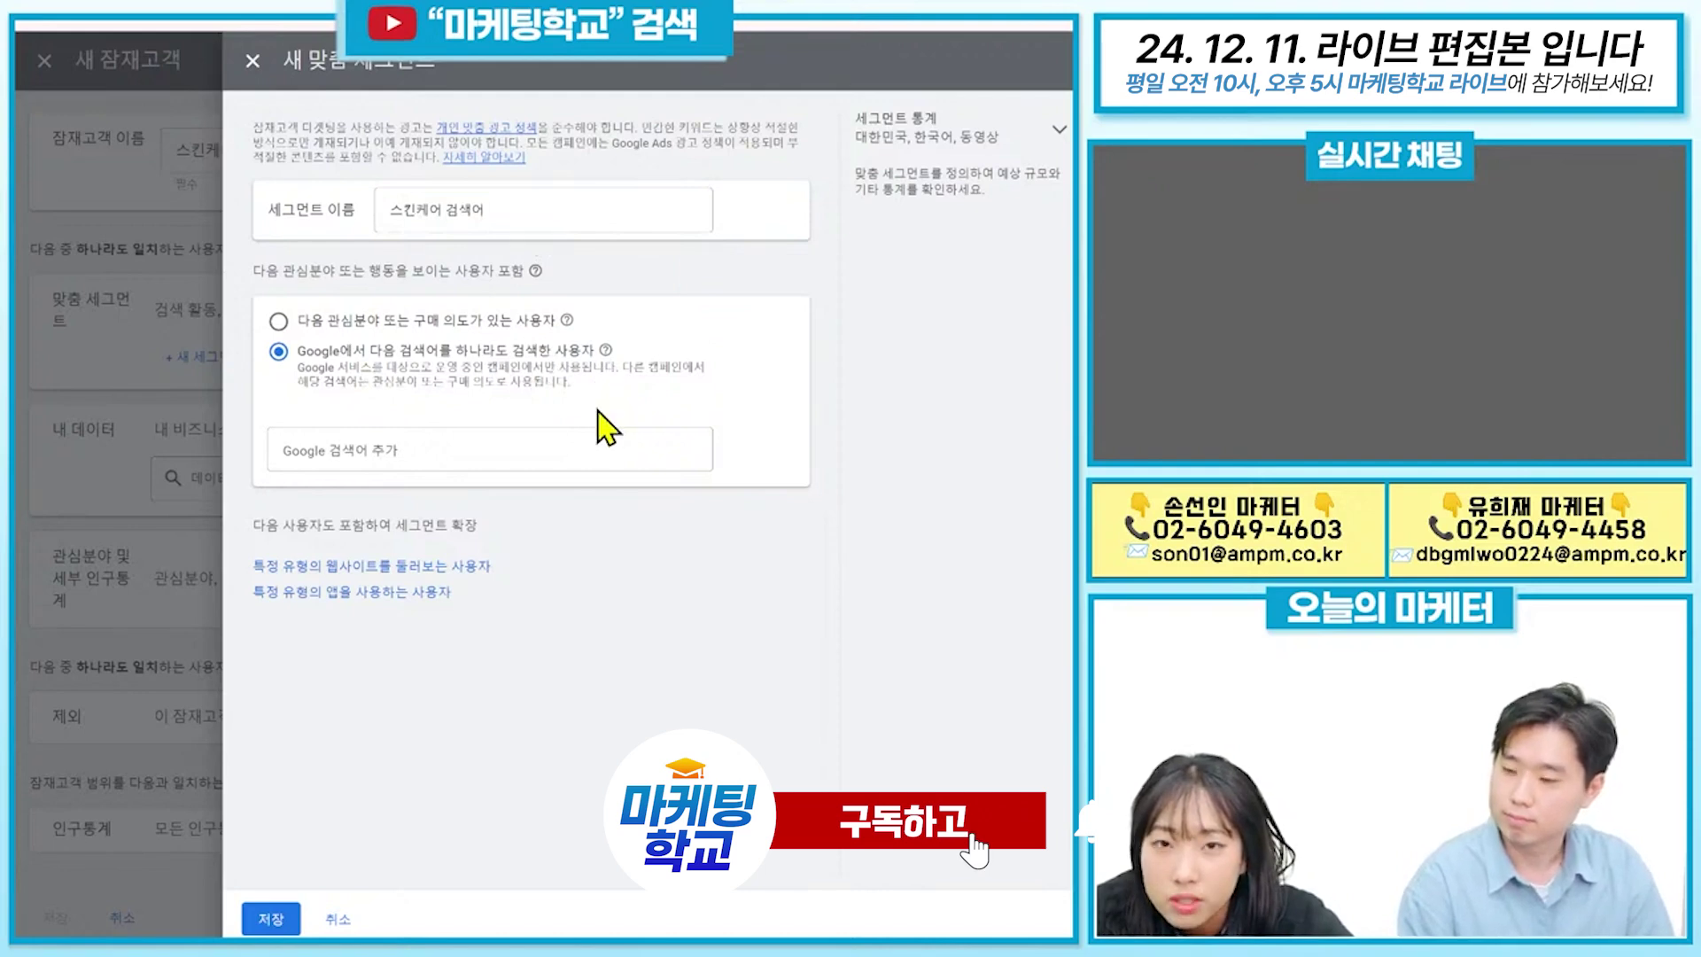
Add 스킨케어 as a Google search term in the custom segment.
left_click(352, 441)
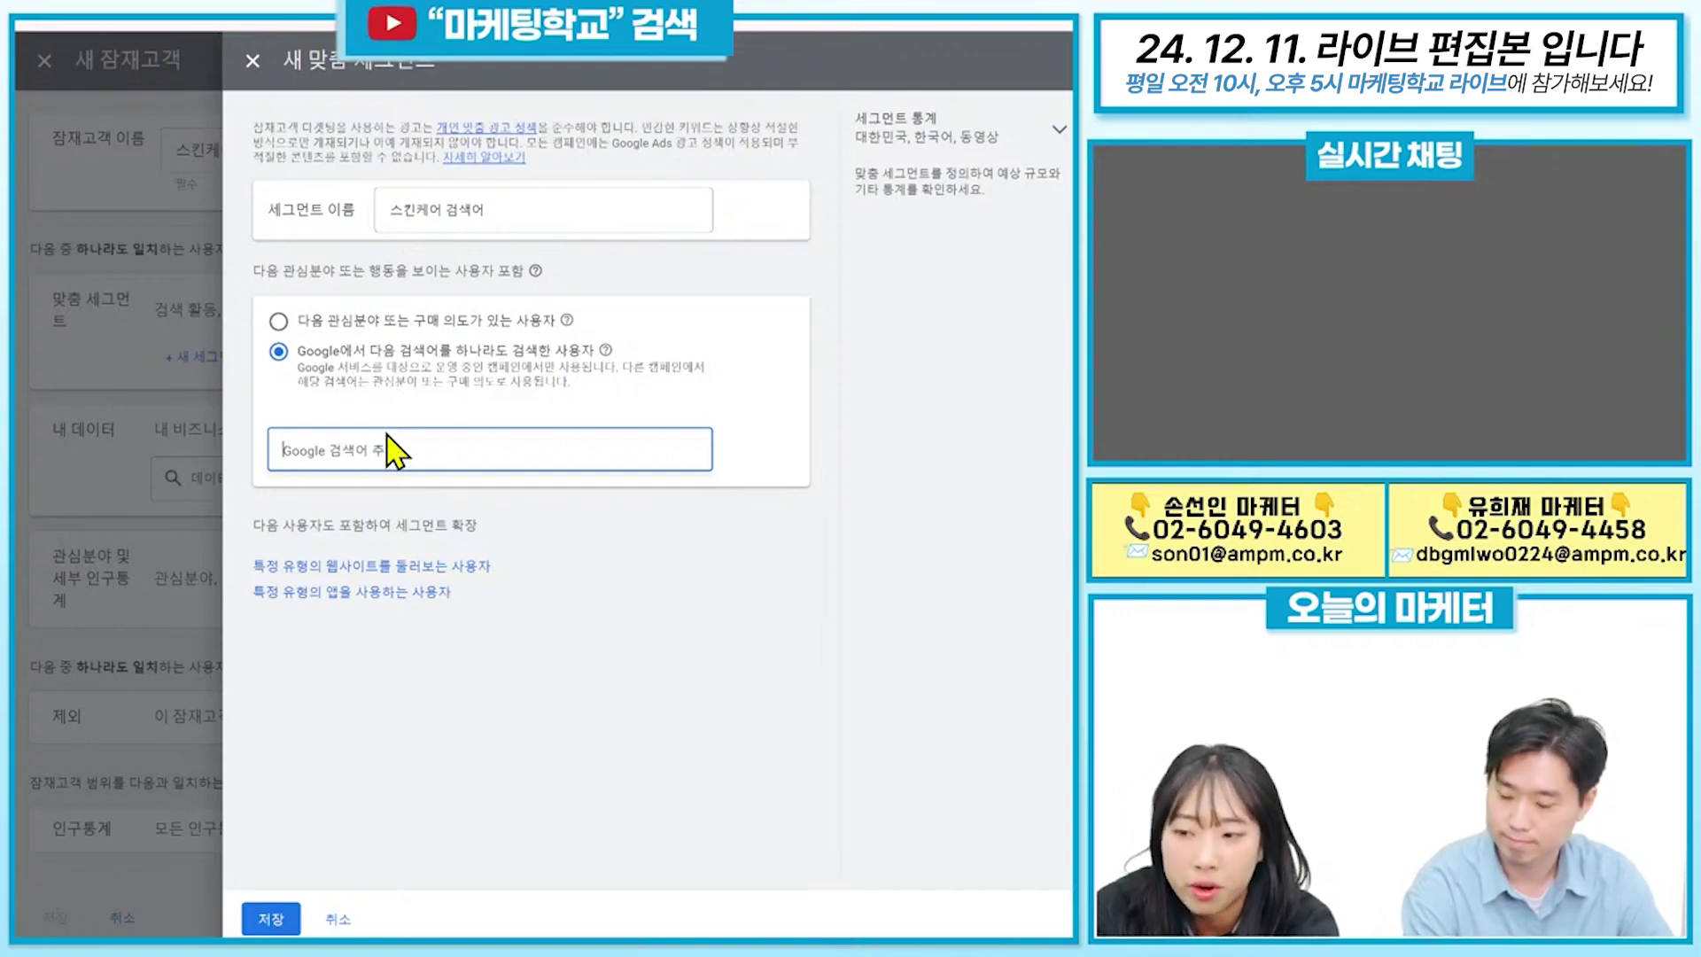
type("시킨케어")
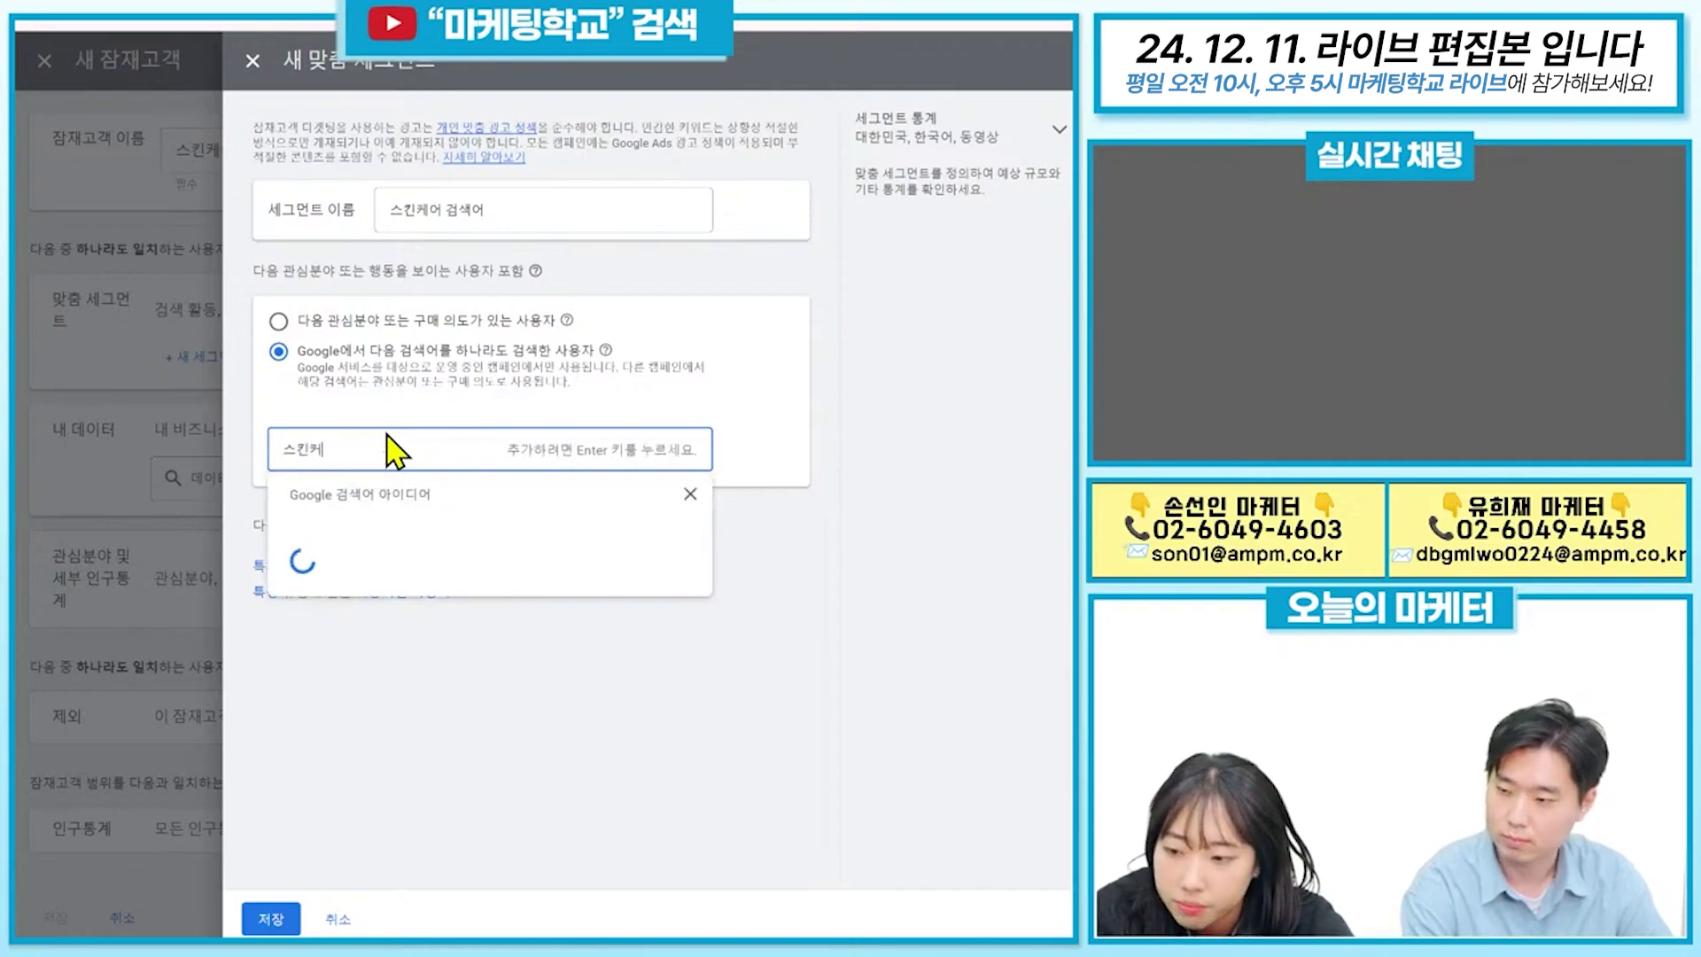
key("BackSpace")
type("어")
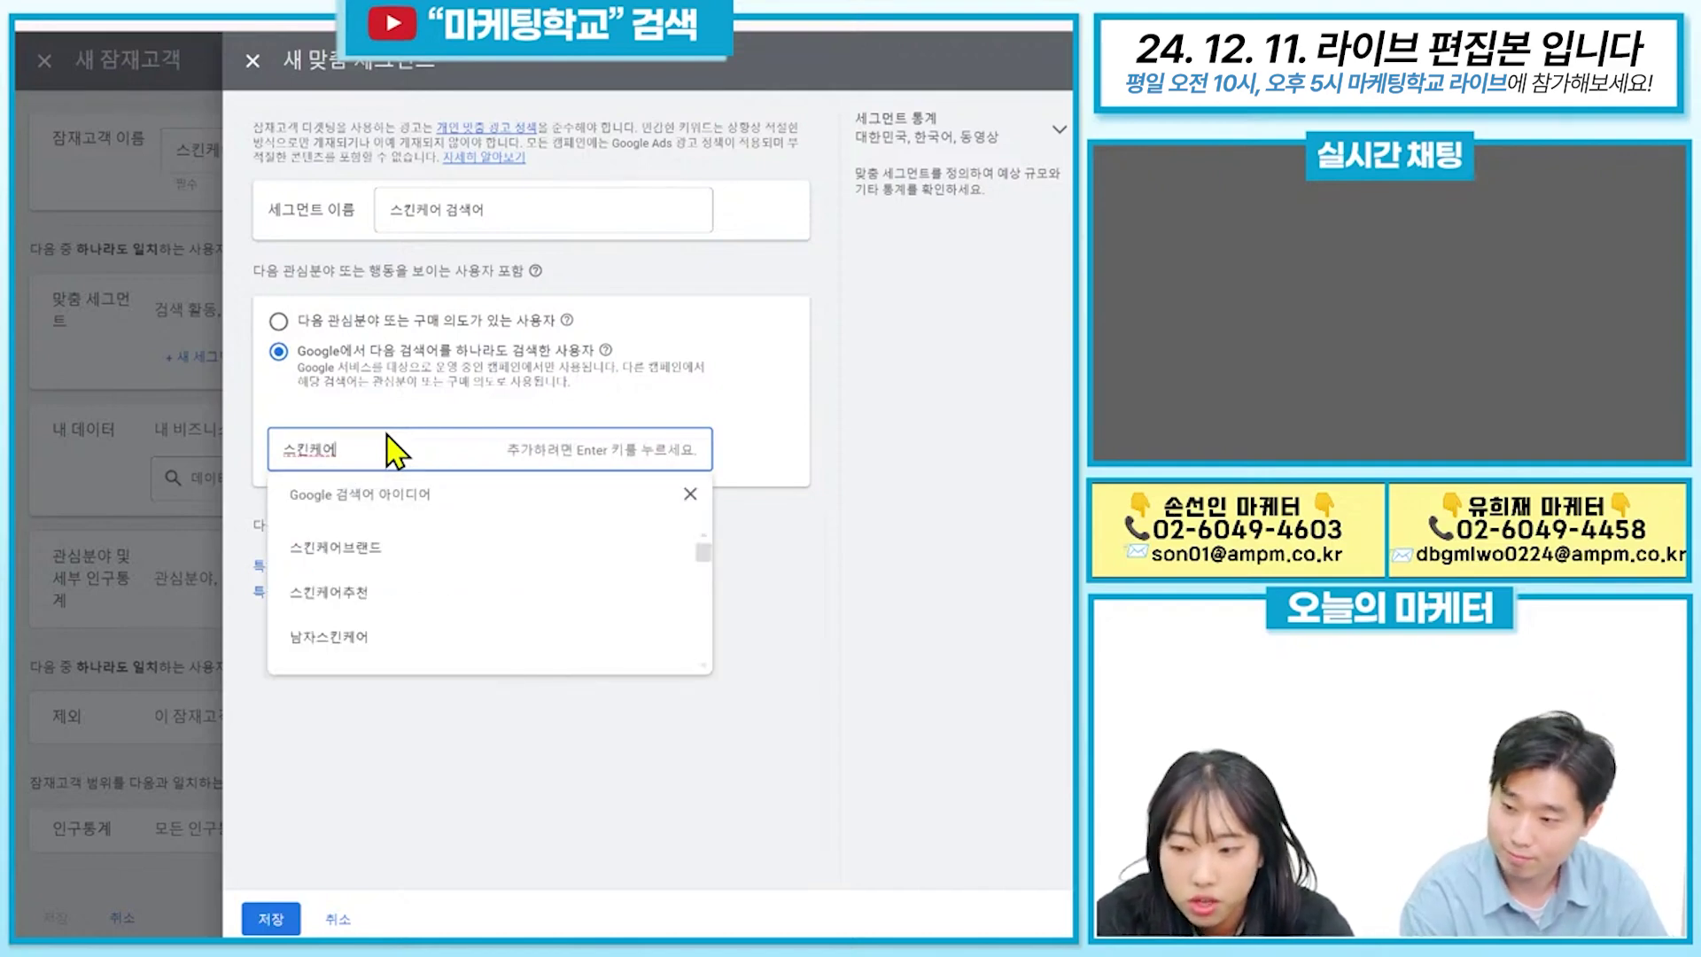
key("Return")
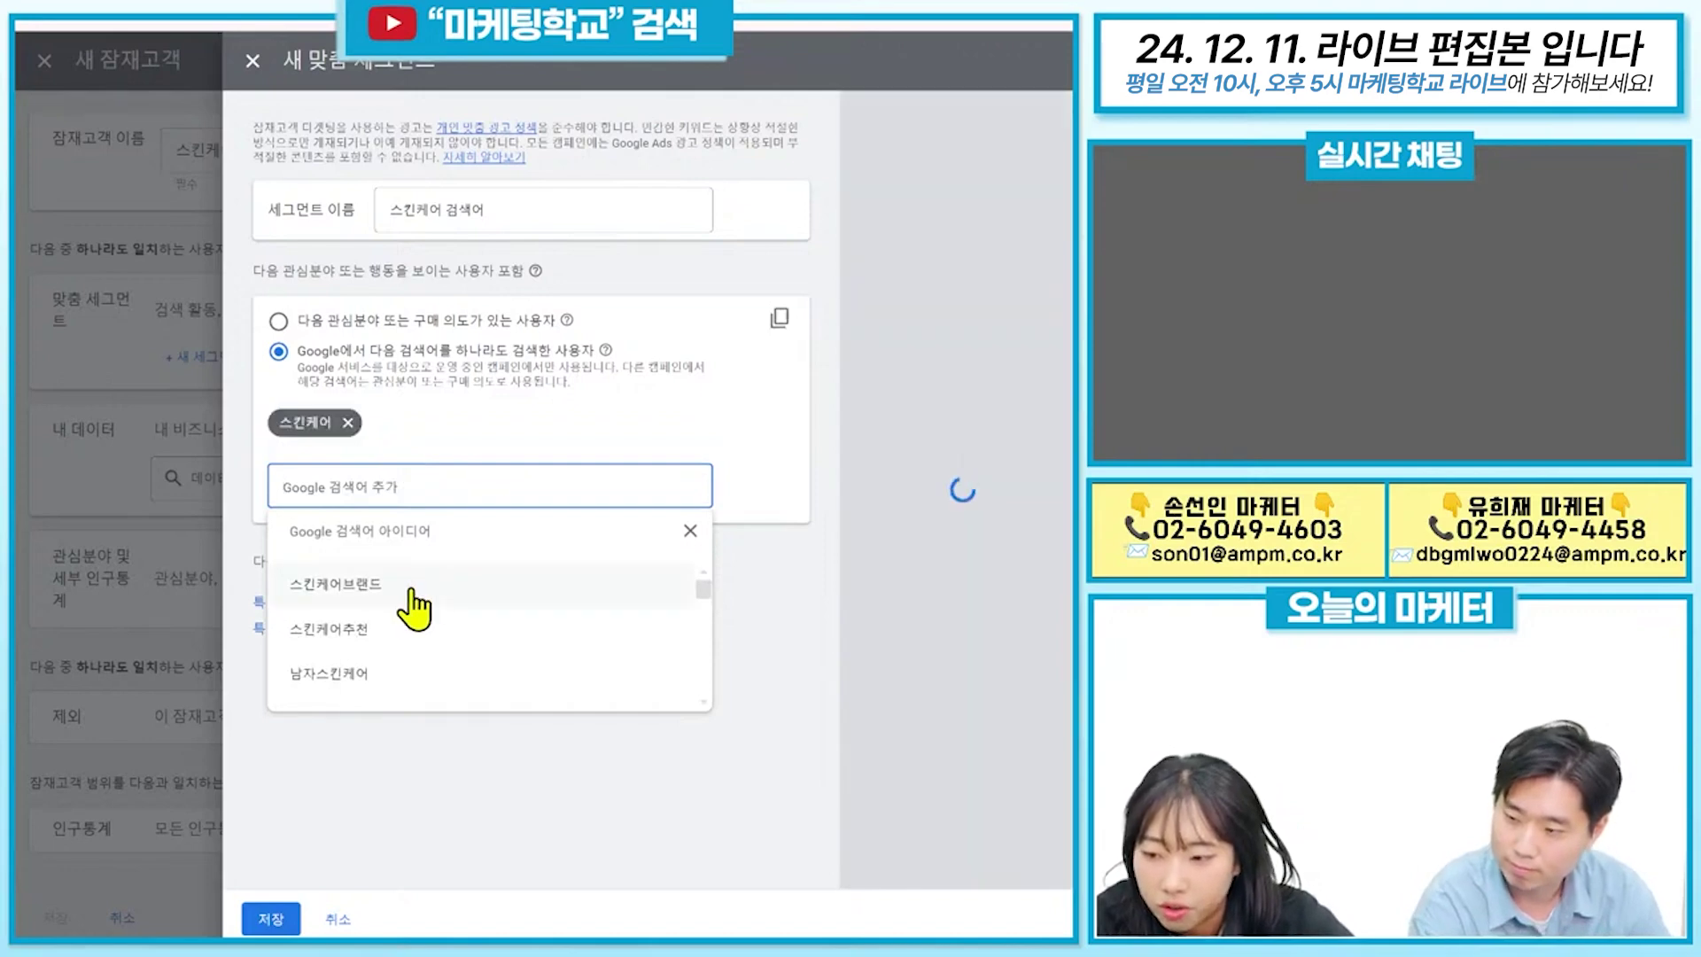
Add the suggested search terms 스킨케어브랜드, 스킨케어추천, 남자스킨케어, 스킨케어순서 and 지성피부수분크림 to the segment.
left_click(405, 587)
left_click(408, 587)
left_click(401, 594)
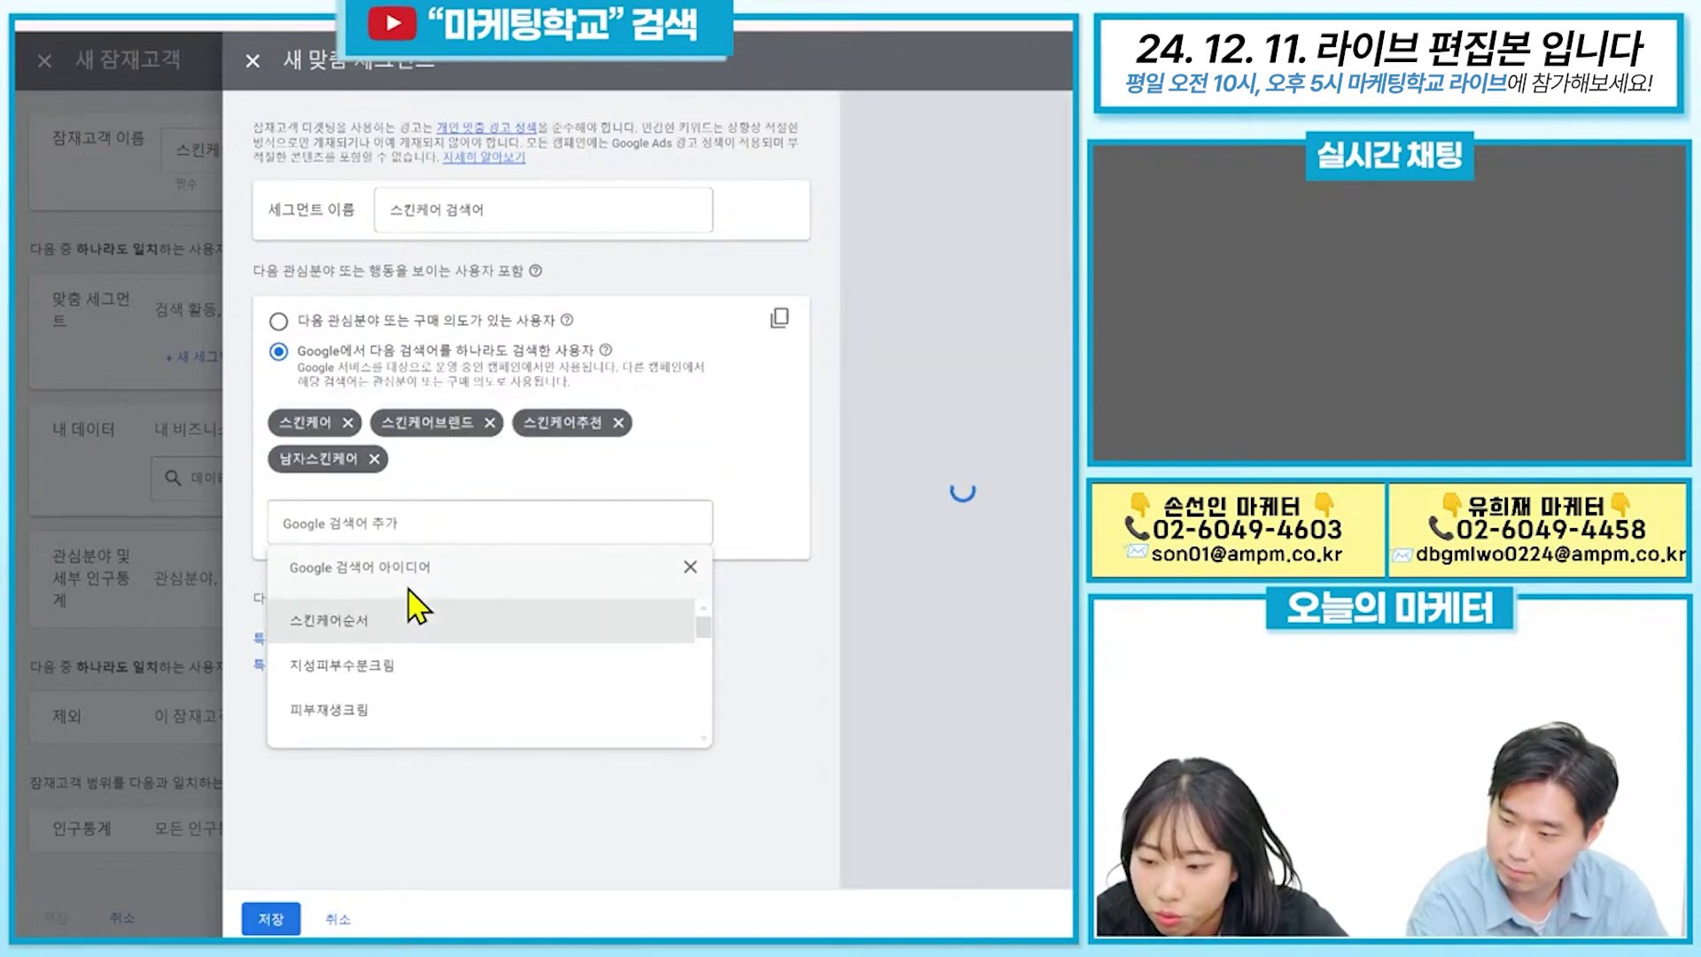
left_click(397, 625)
left_click(386, 624)
Add the search terms 지성스킨케어 and 스킨 to the custom segment.
left_click(428, 525)
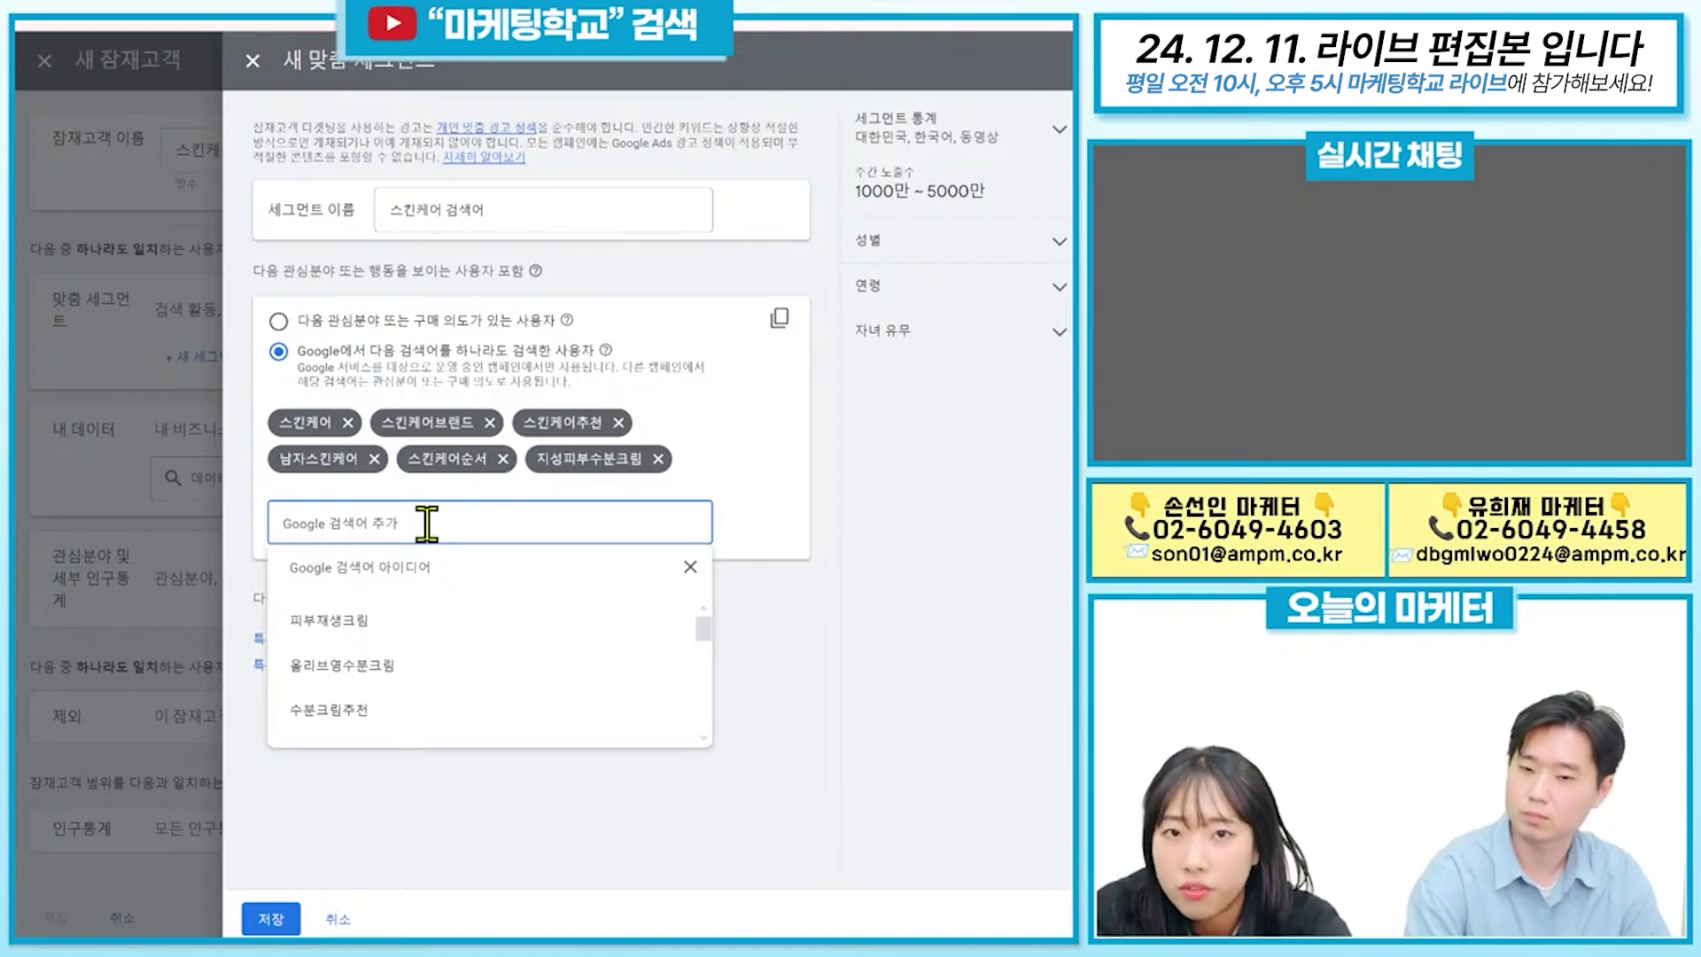
type("제성스킨케어")
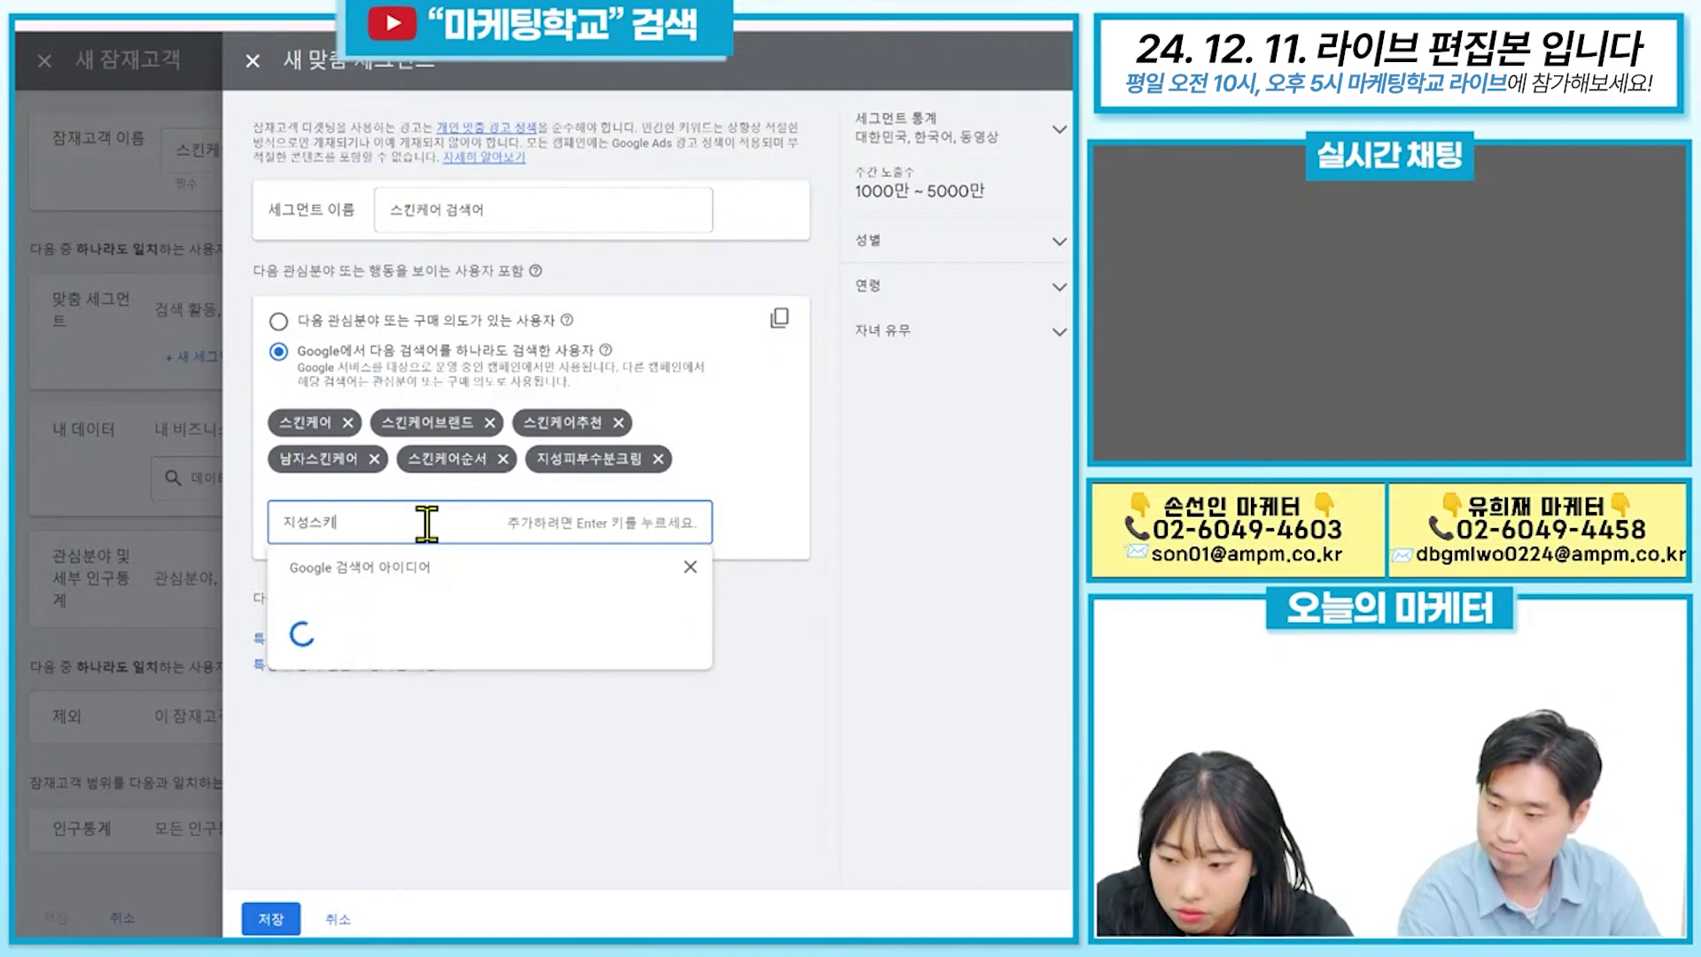
key("Return")
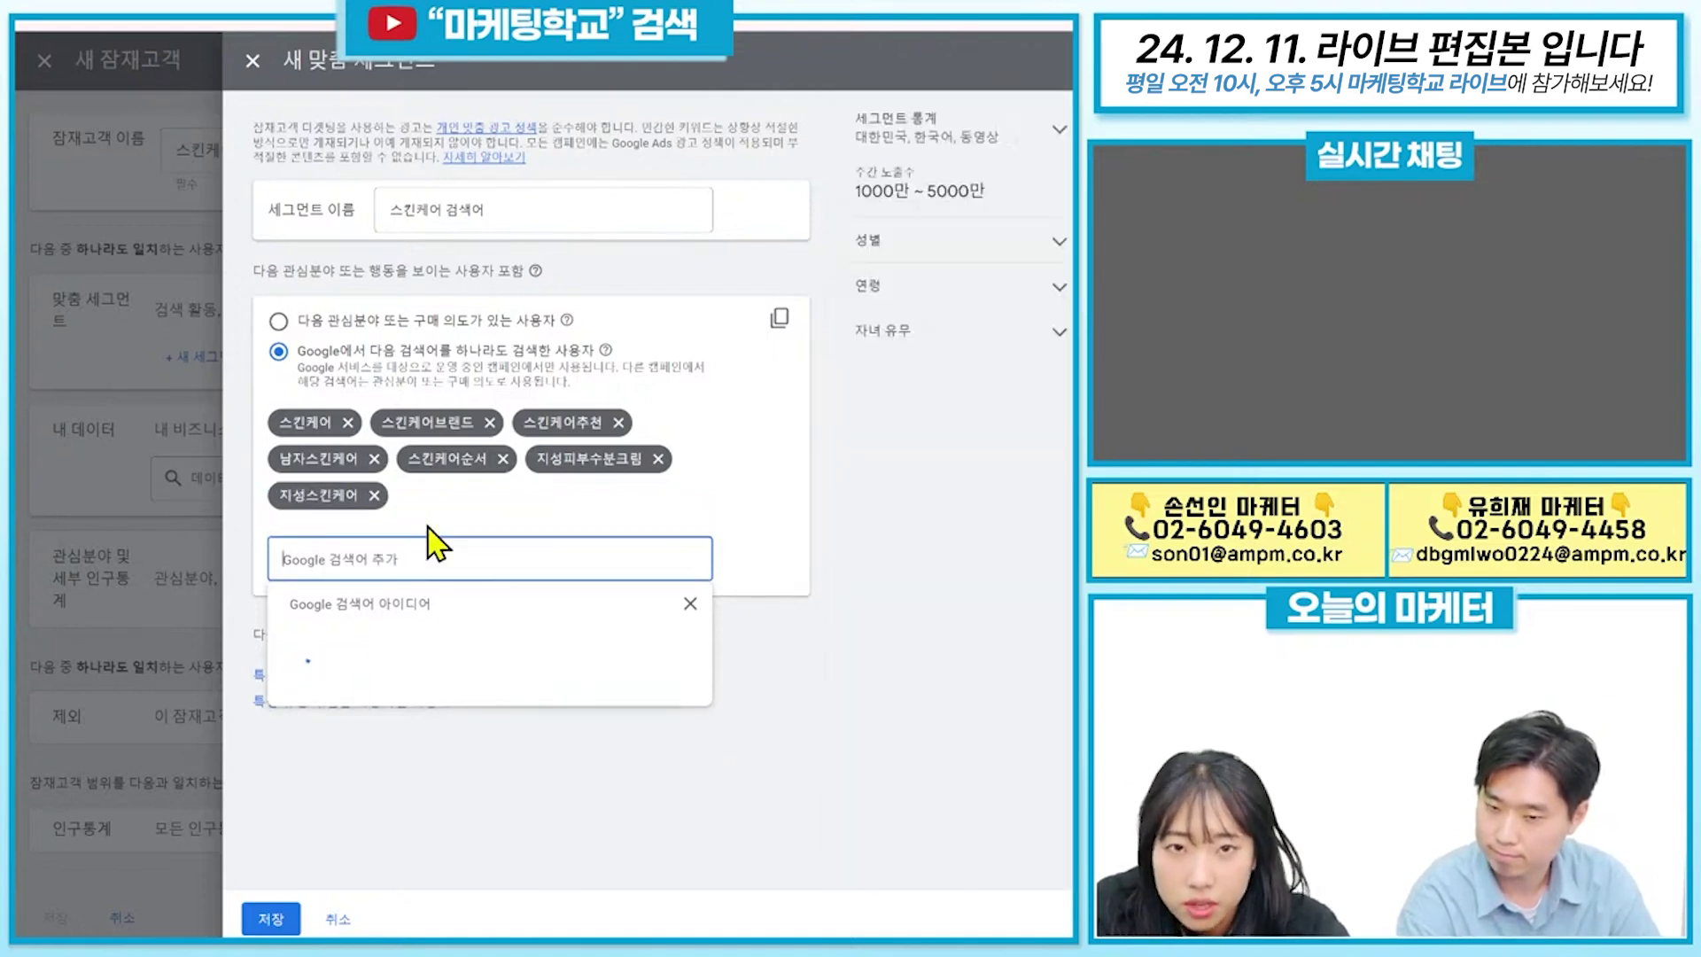
type("지")
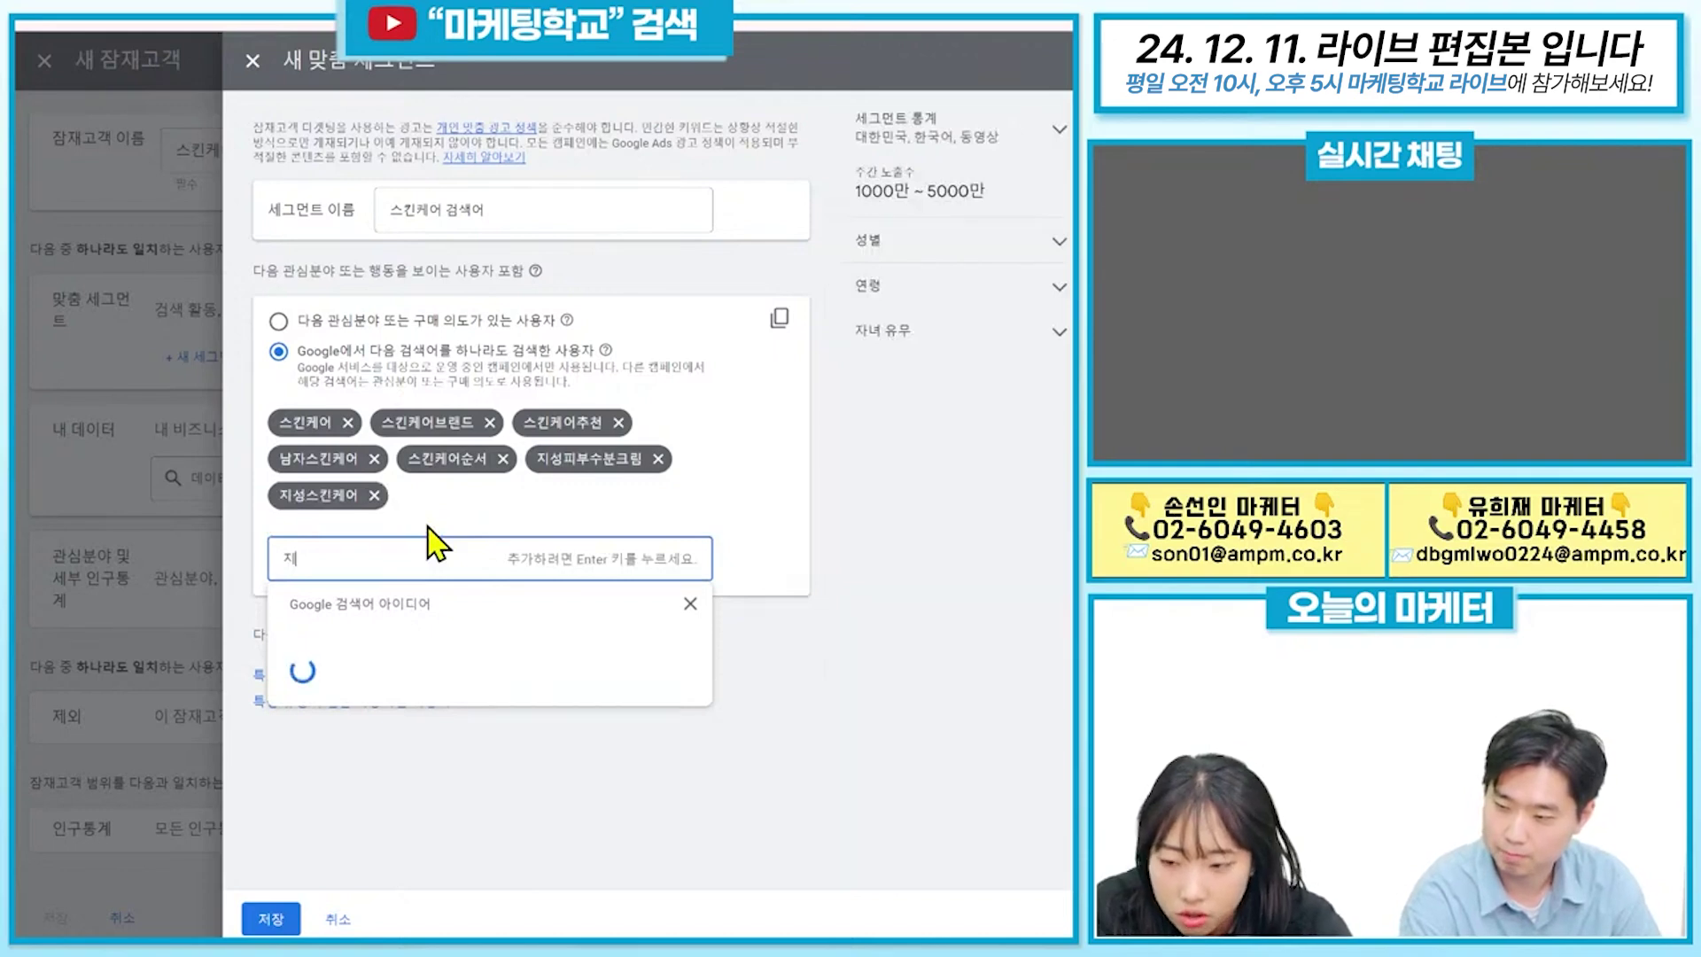
key("BackSpace")
key("BackSpace")
type("스킨")
key("Return")
Add the search terms 로션, 토너 and 로션추천 to the custom segment.
type("ㅅ")
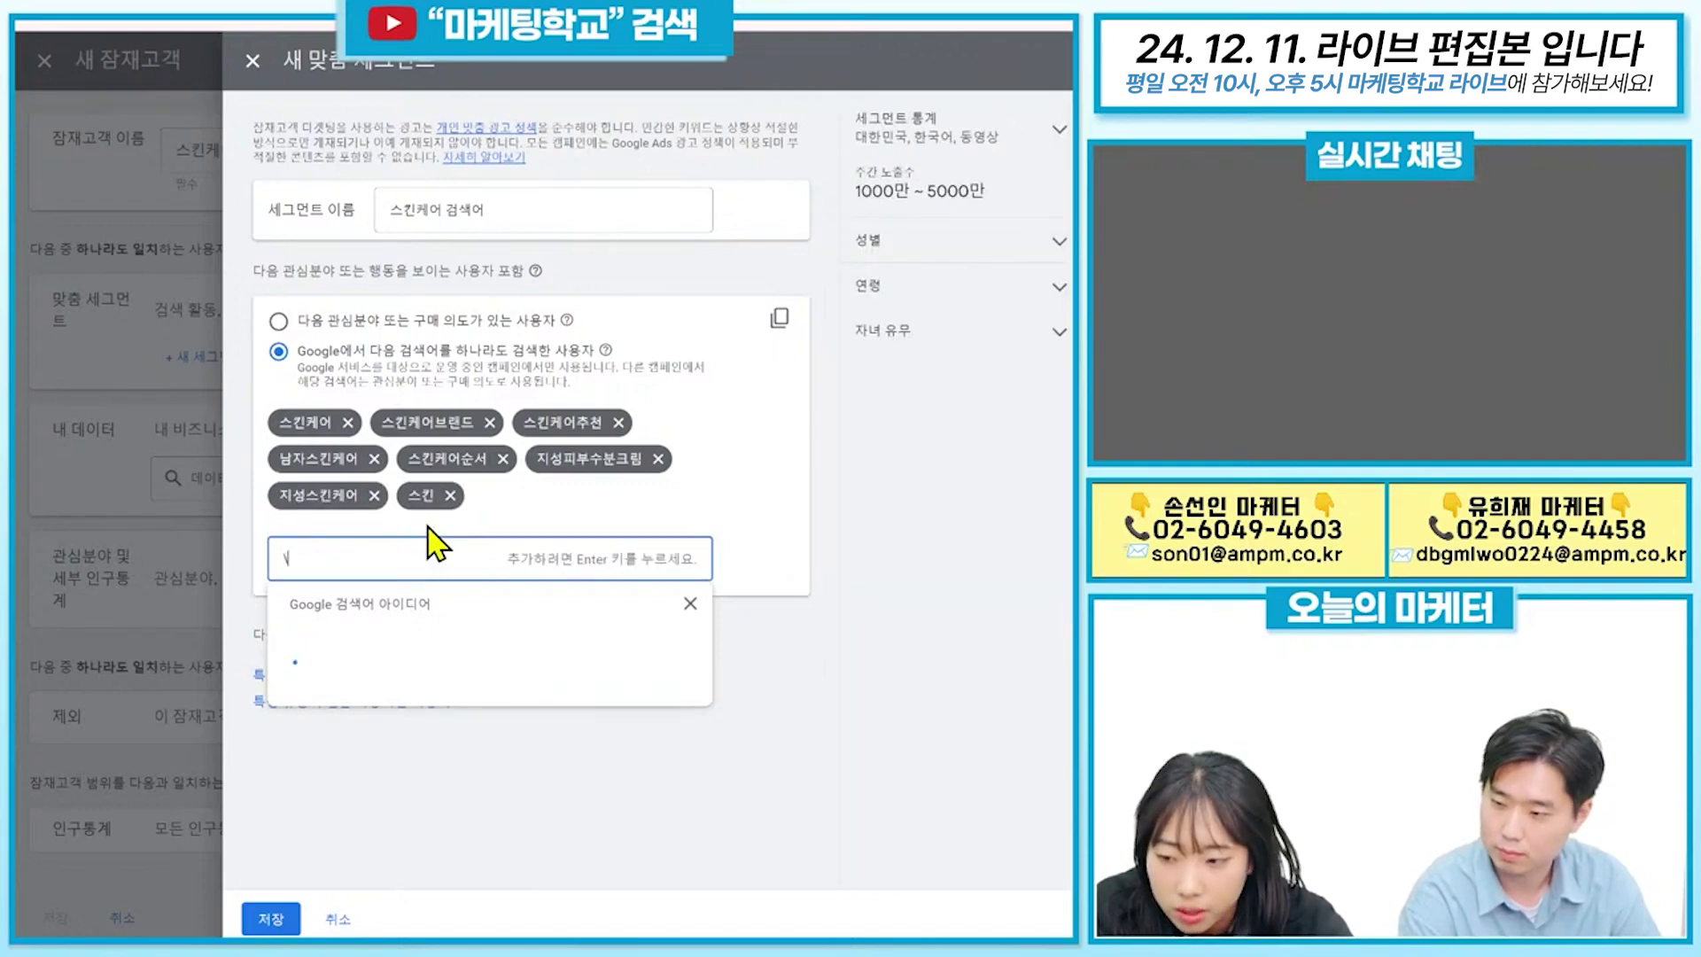
key("BackSpace")
type("로션")
key("Return")
type("퇴")
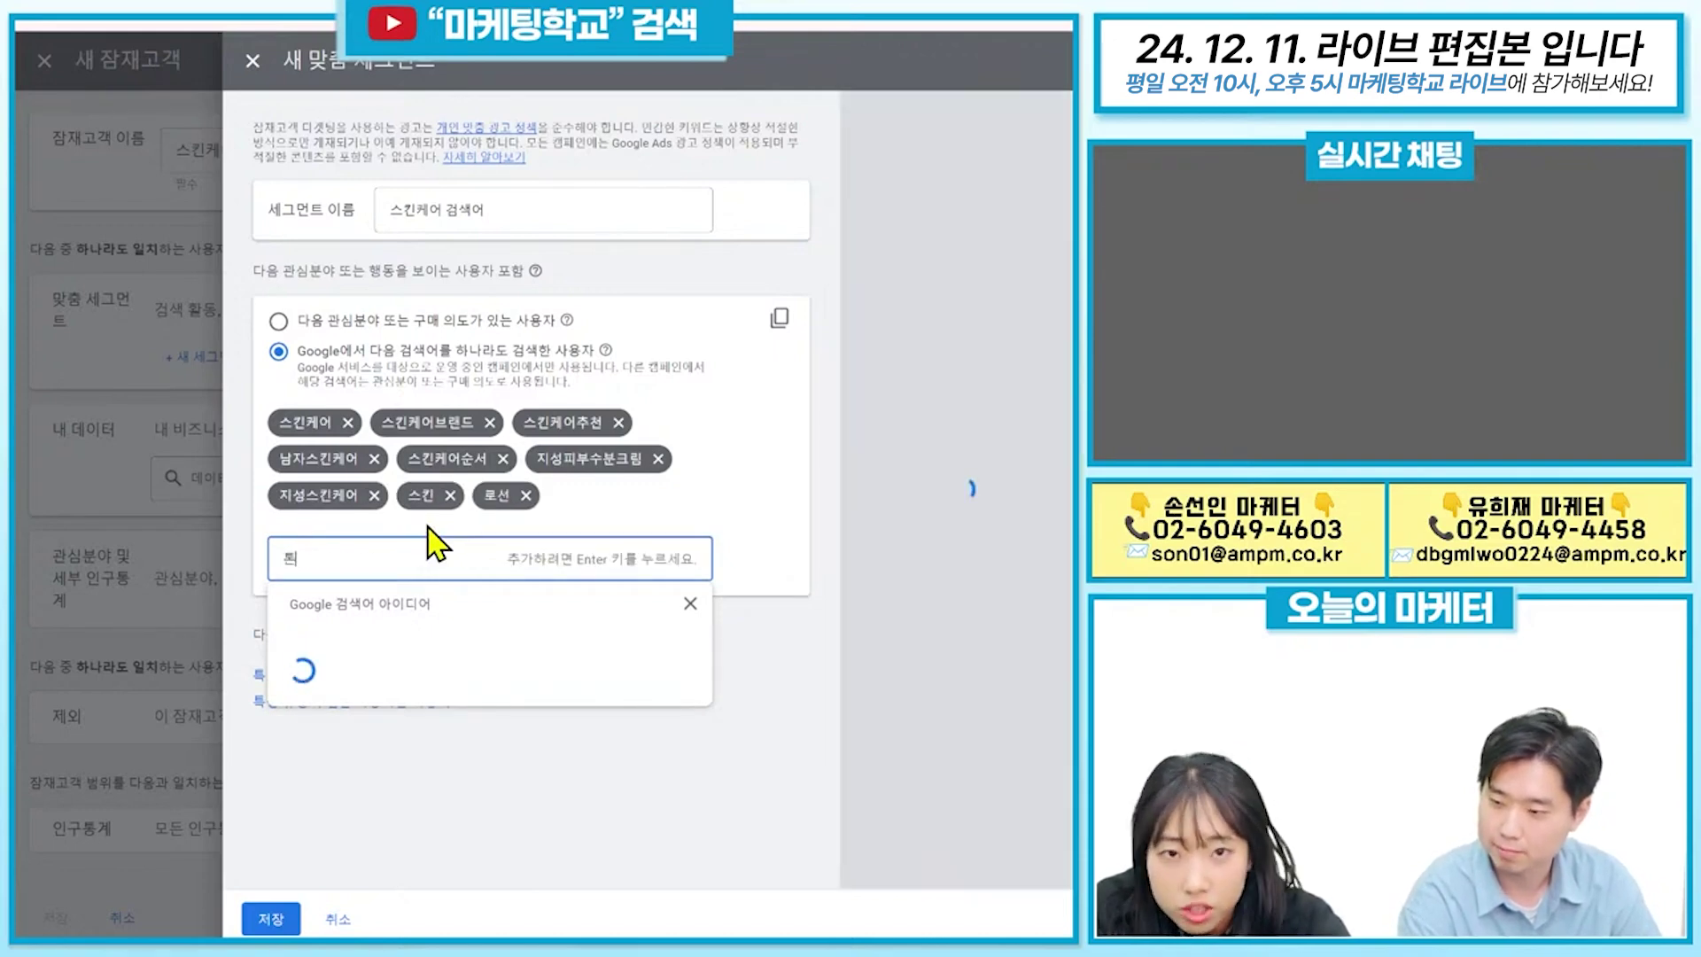
key("BackSpace")
type("너")
key("Return")
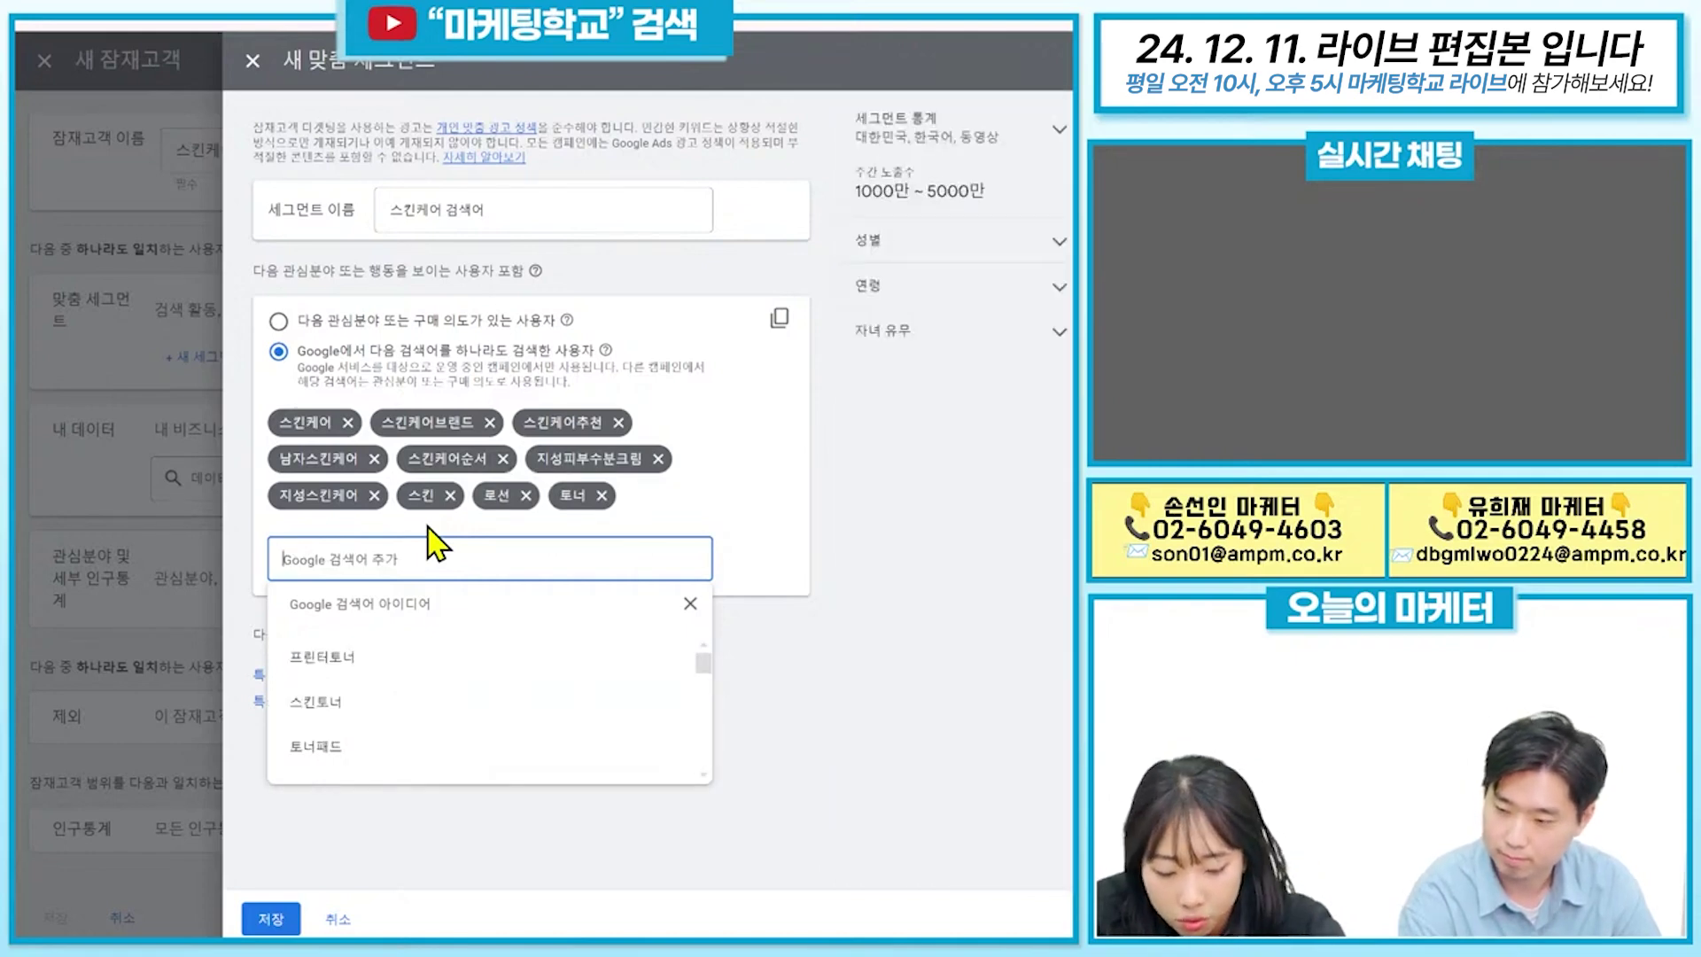
type("로션추천")
key("Return")
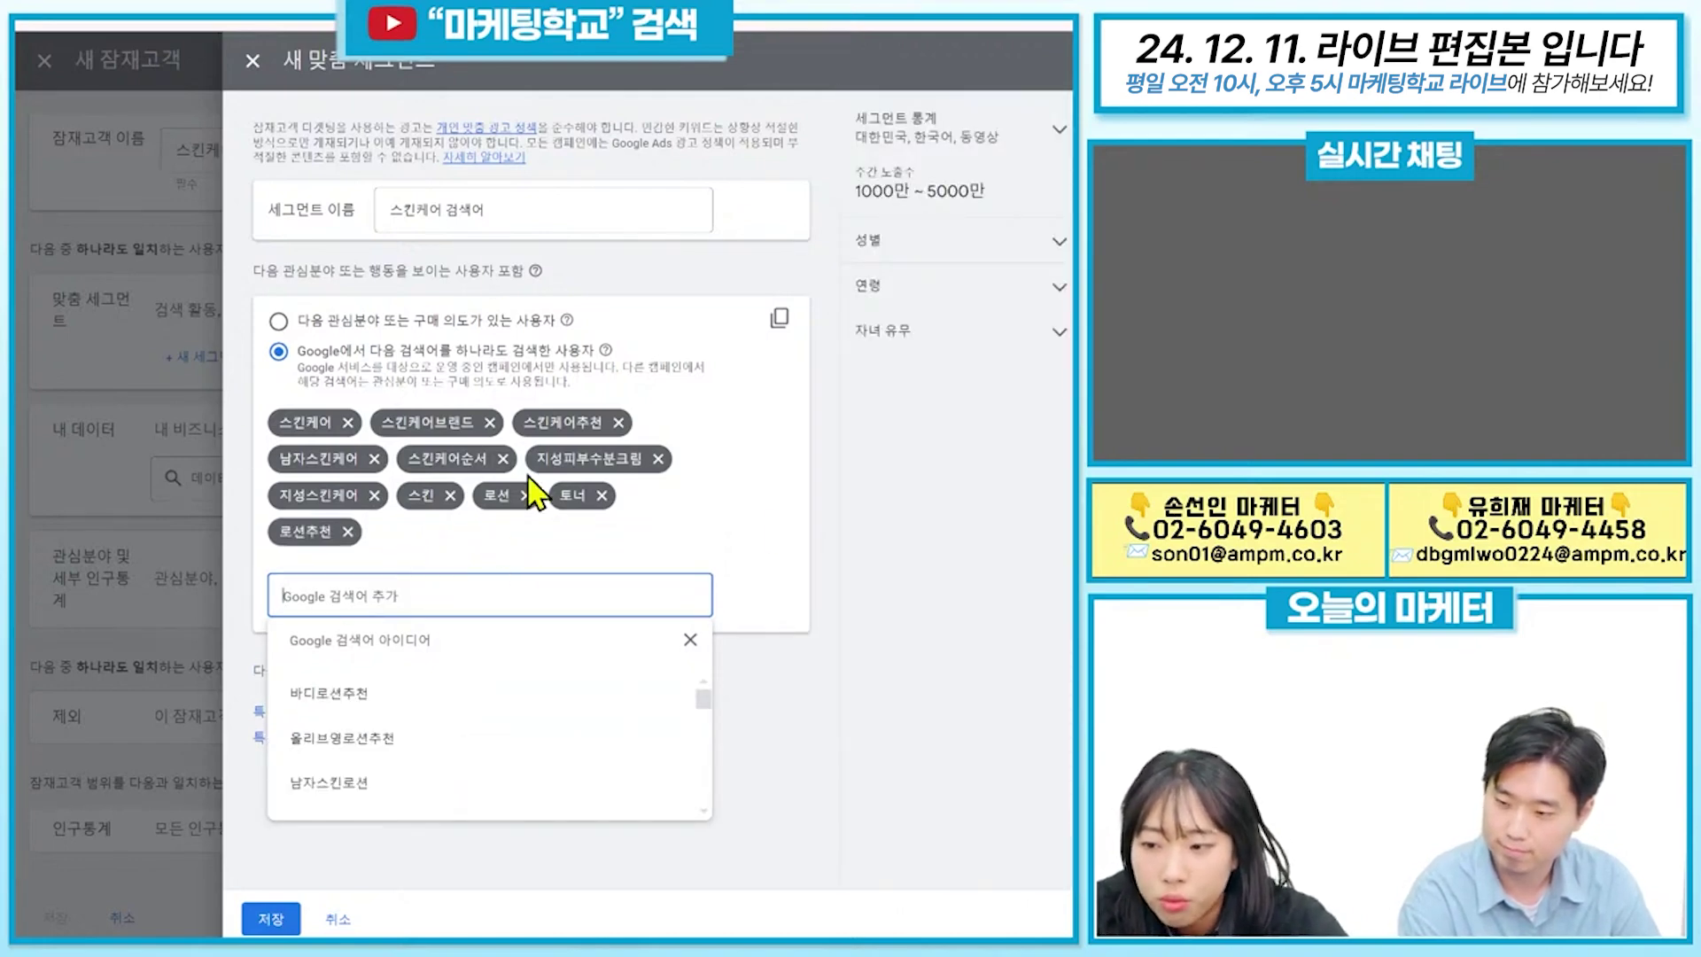
Rename the custom segment as 자사명 검색어.
left_click(503, 210)
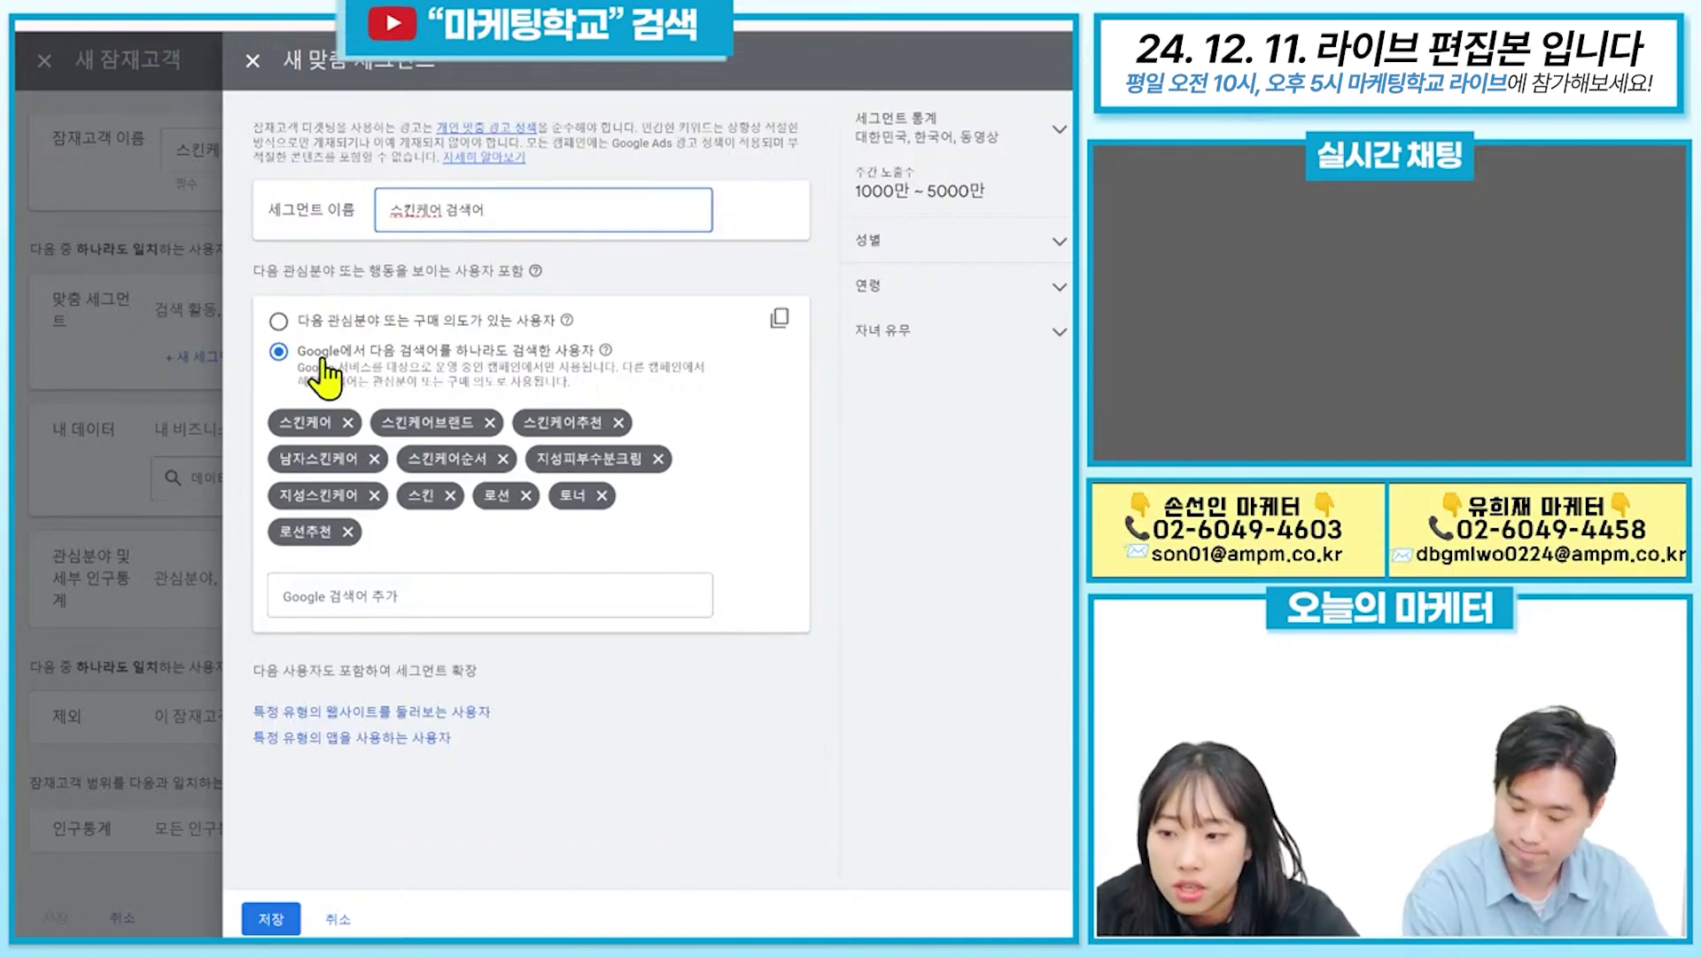
left_click_drag(532, 213, 410, 182)
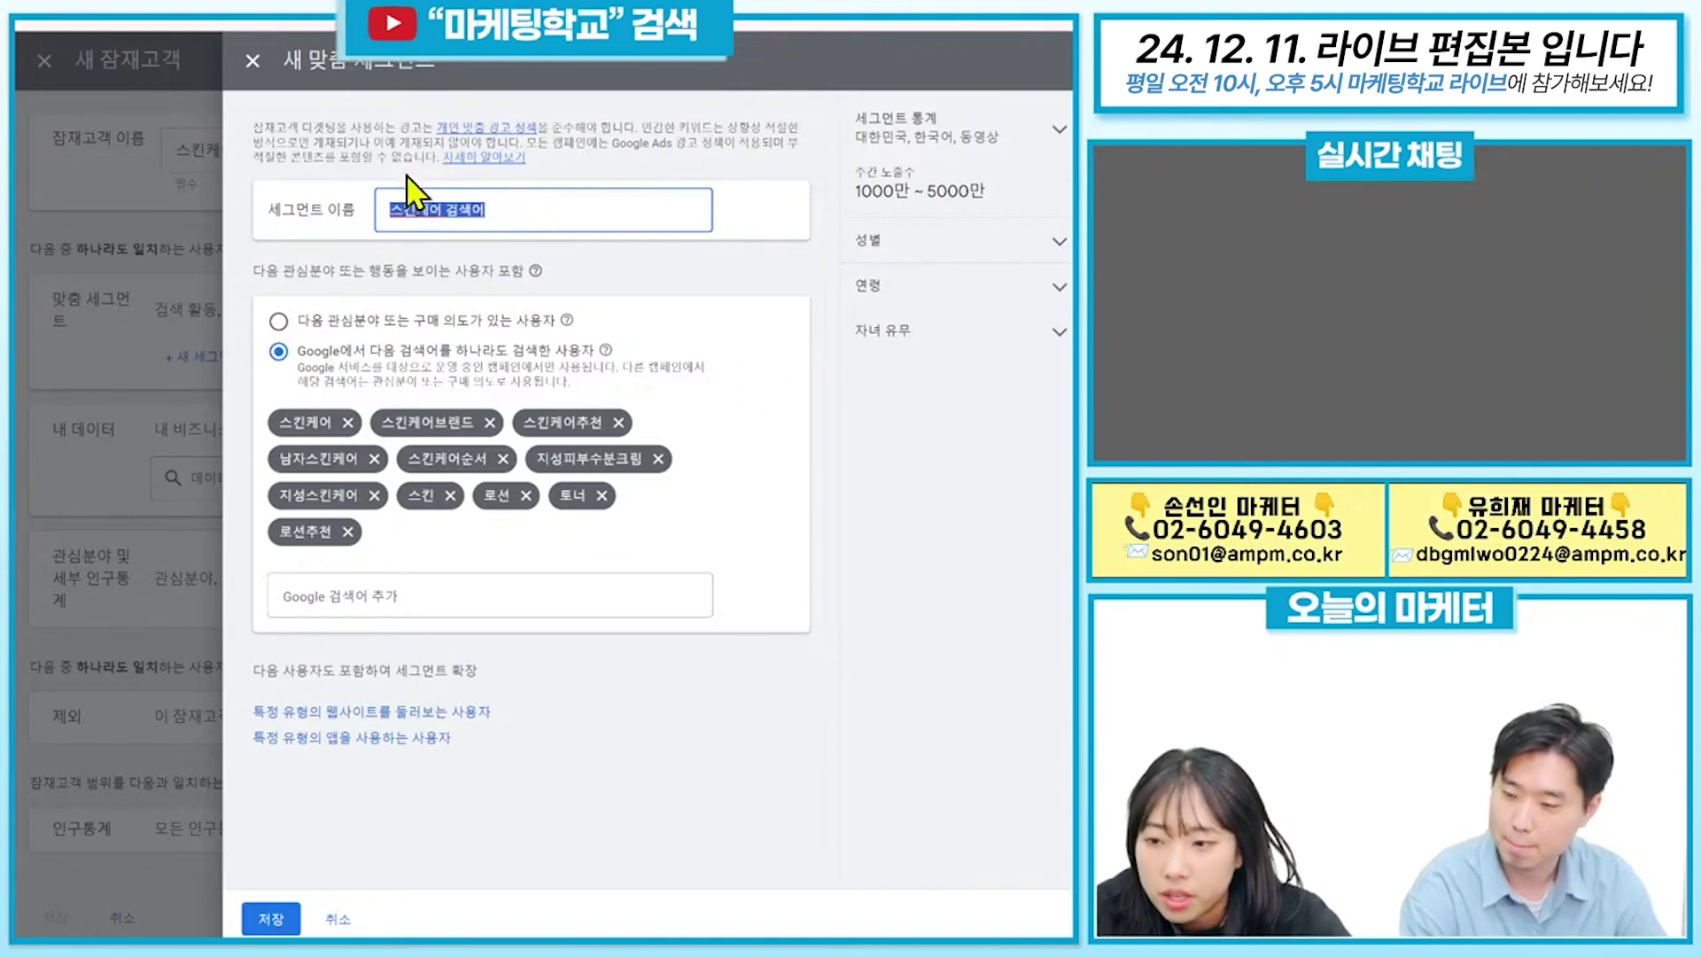
type("재사명 검색어")
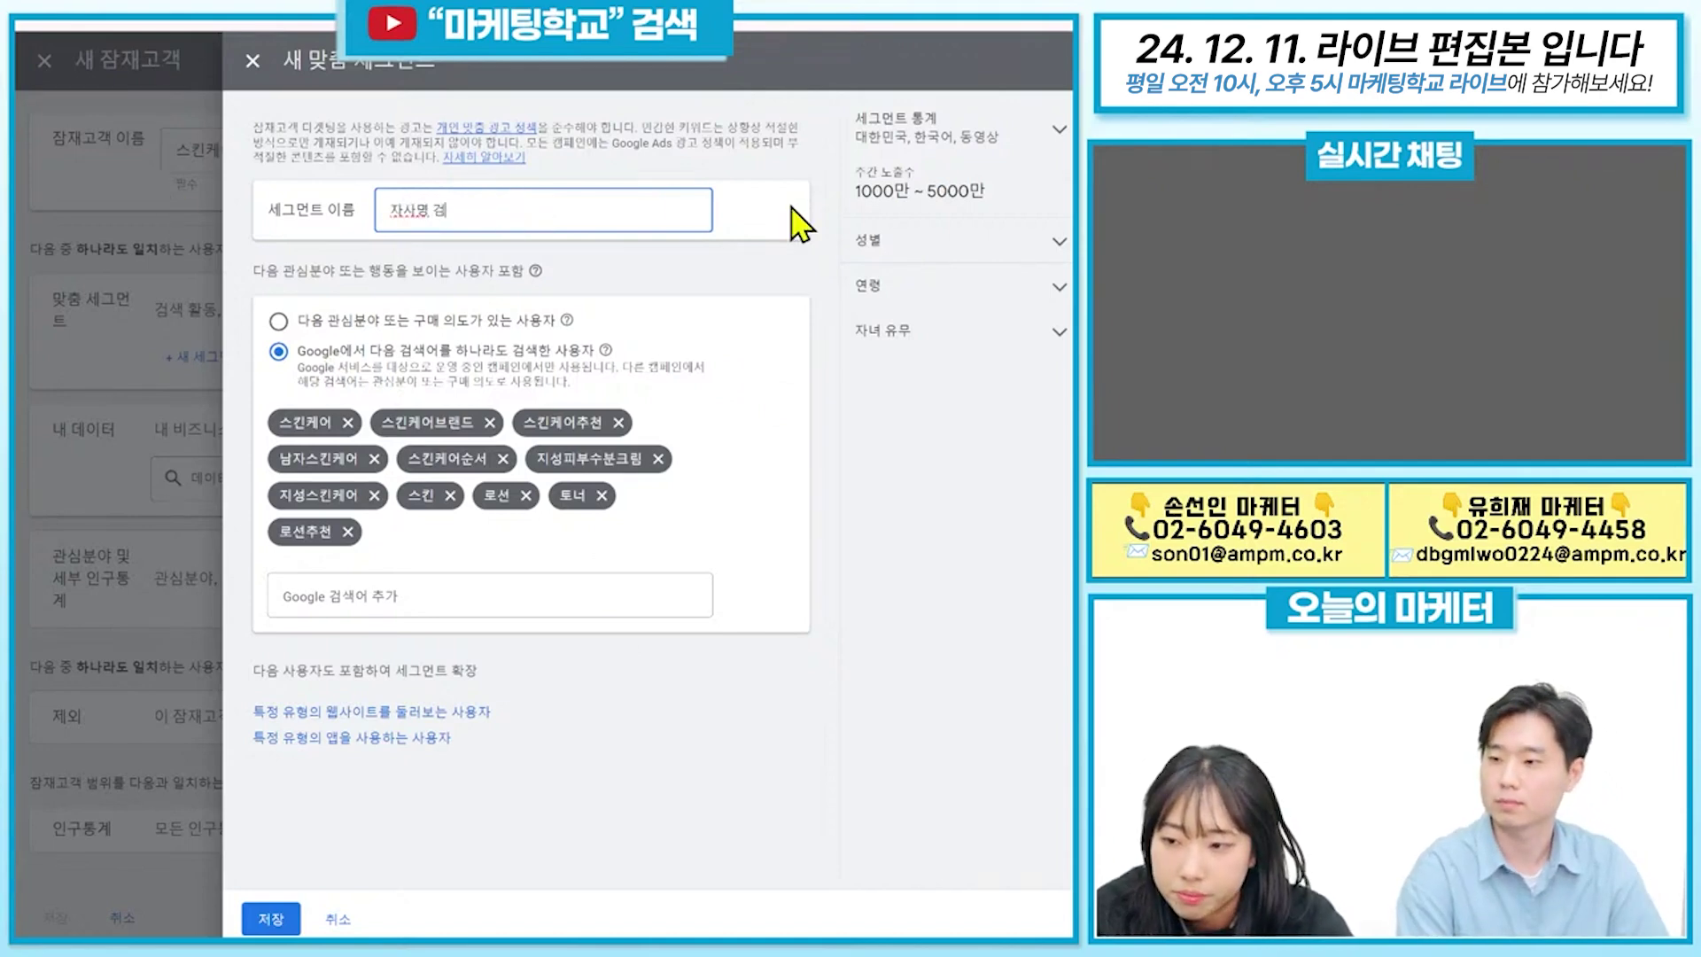
Try entering the company name 에이엠피엠글로벌 as a search term, and clear the entry.
left_click(507, 603)
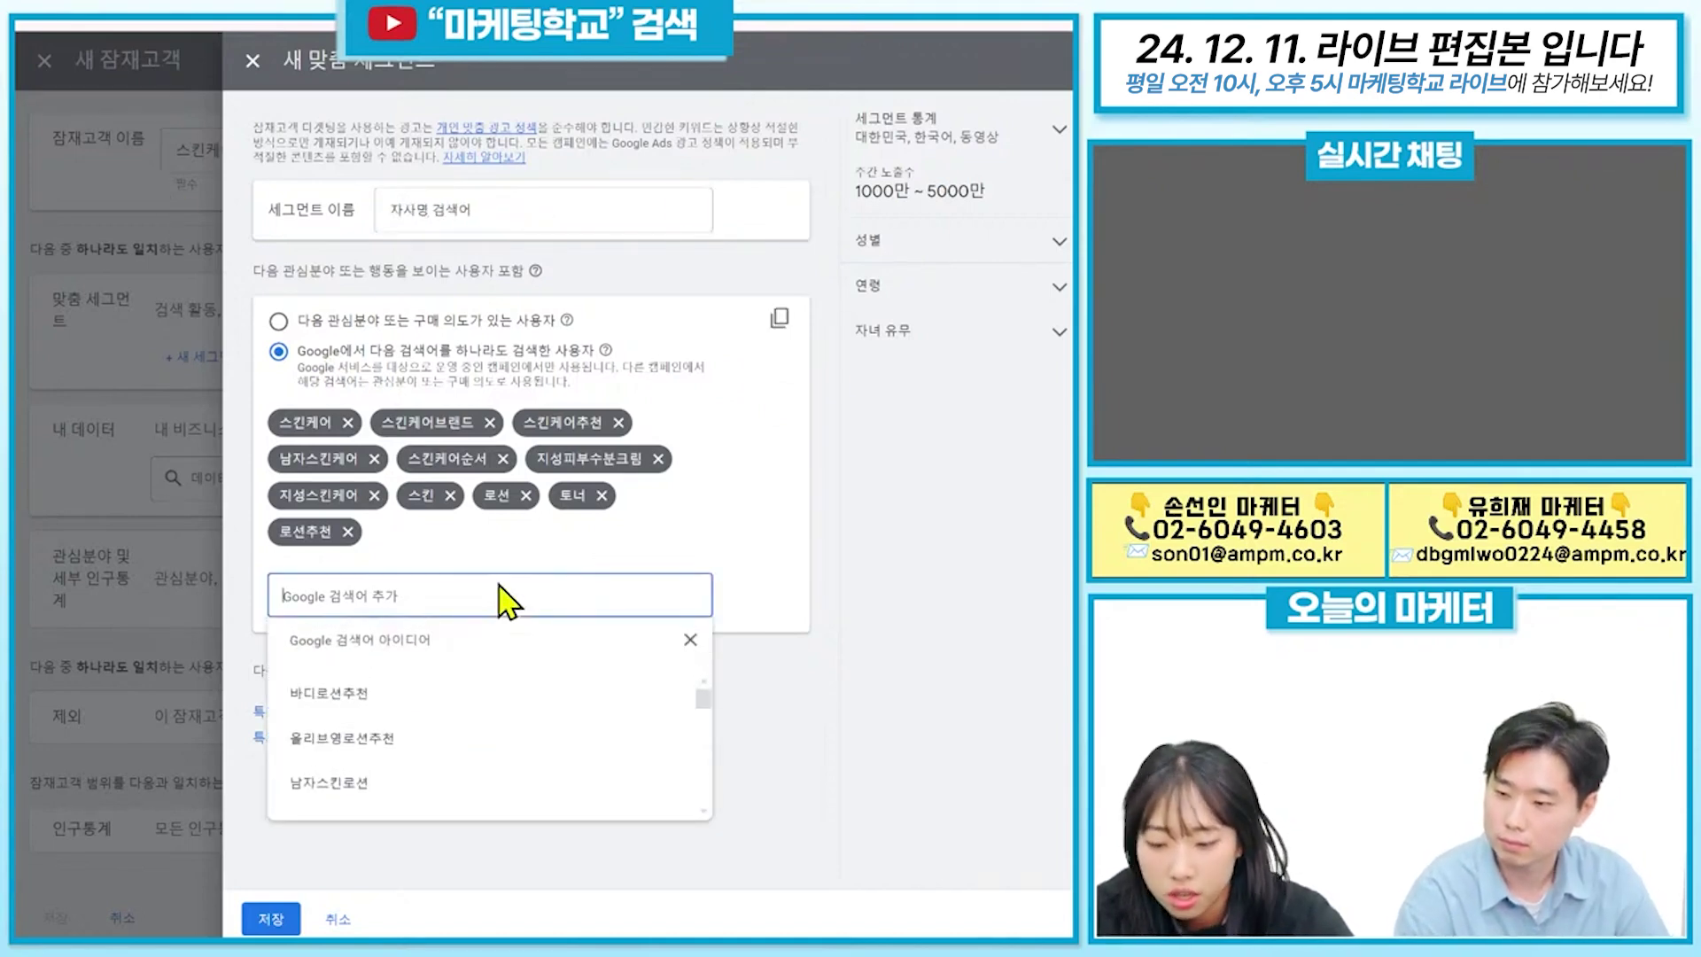
type("에이에")
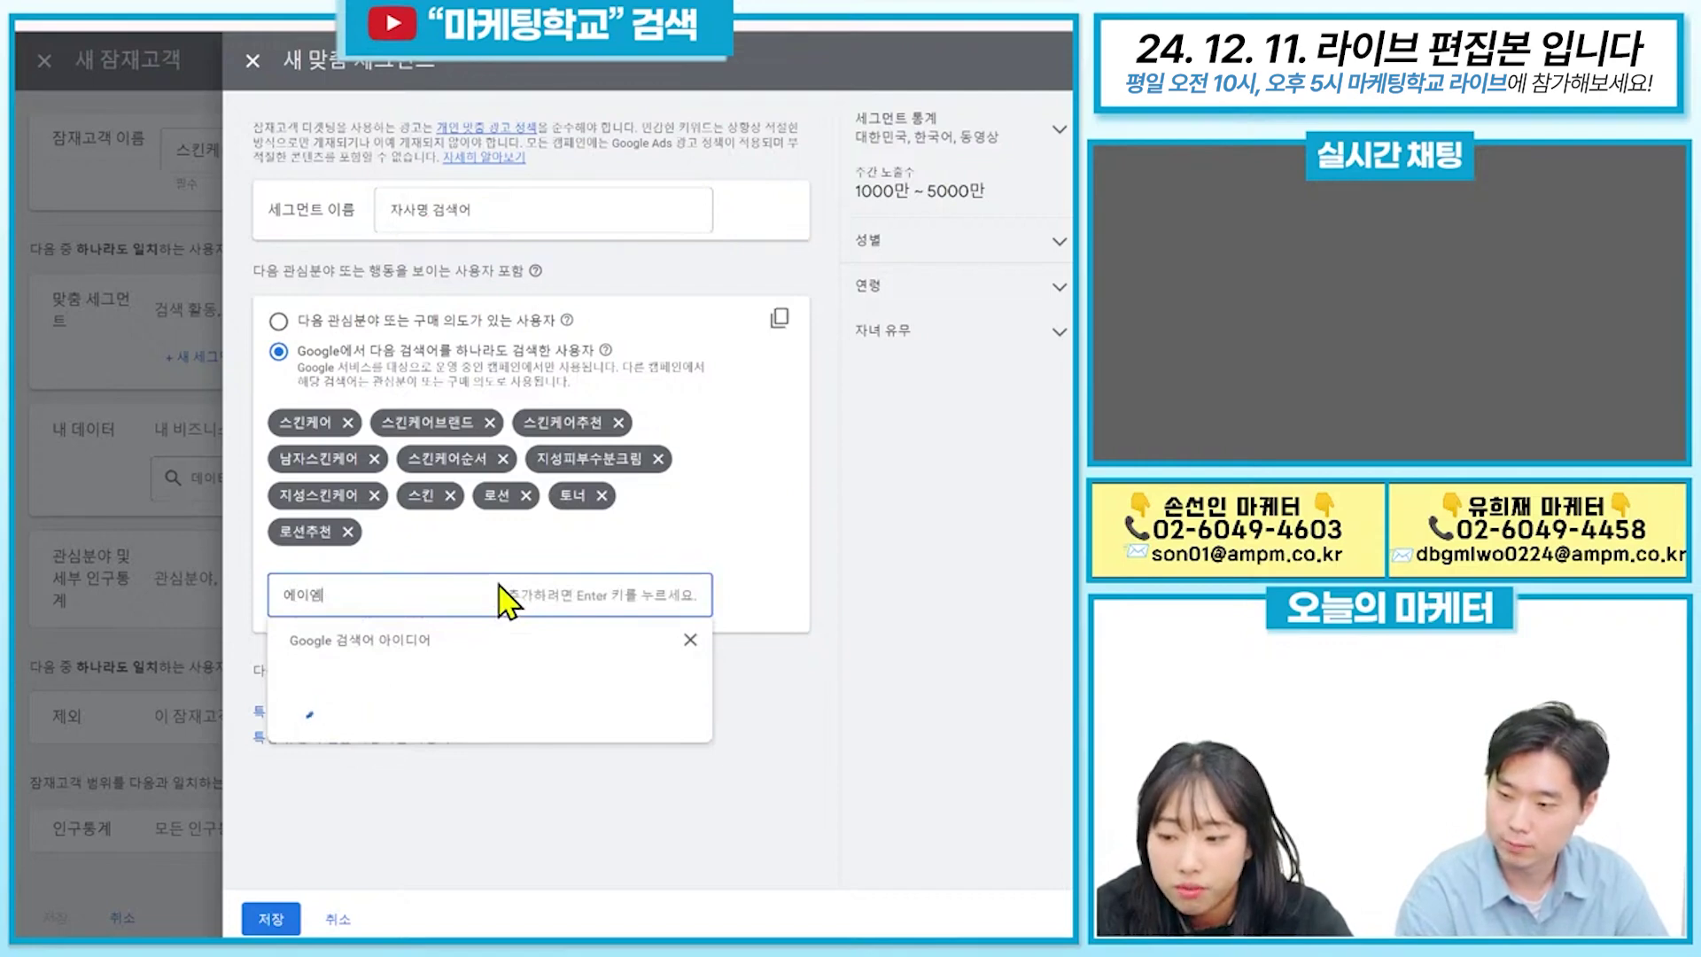
type("피엠")
type("글로벌")
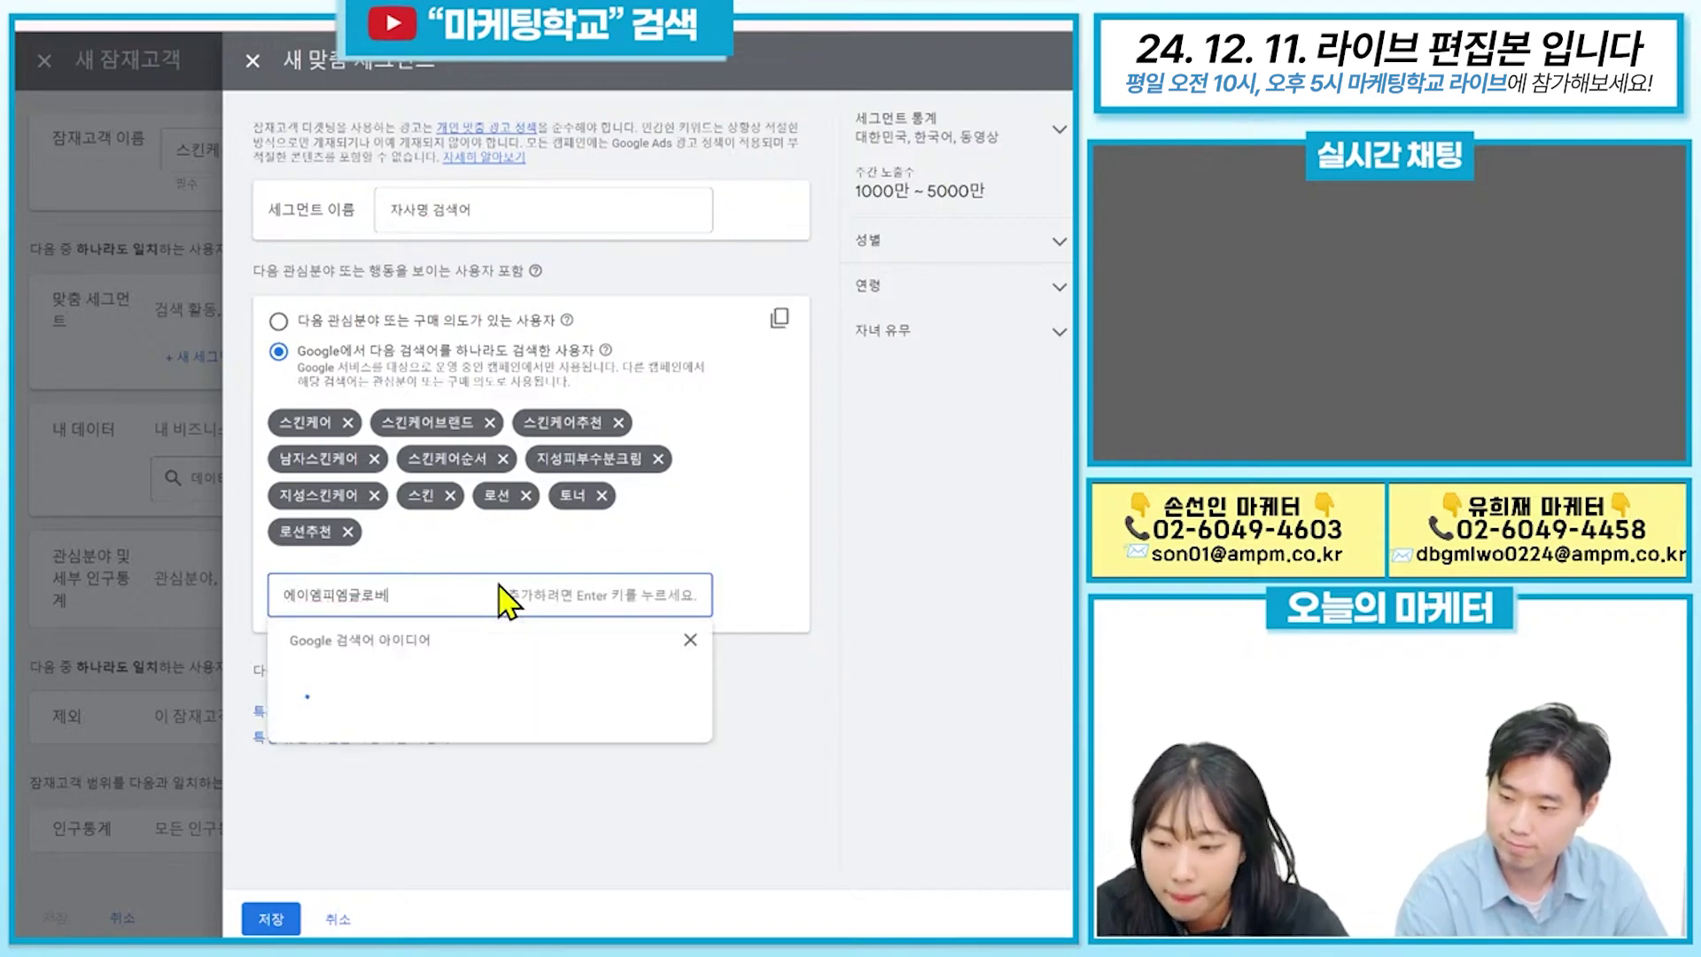
key("BackSpace")
key("BackSpace")
key("BackSpace")
key("BackSpace")
key("BackSpace")
key("BackSpace")
key("BackSpace")
key("BackSpace")
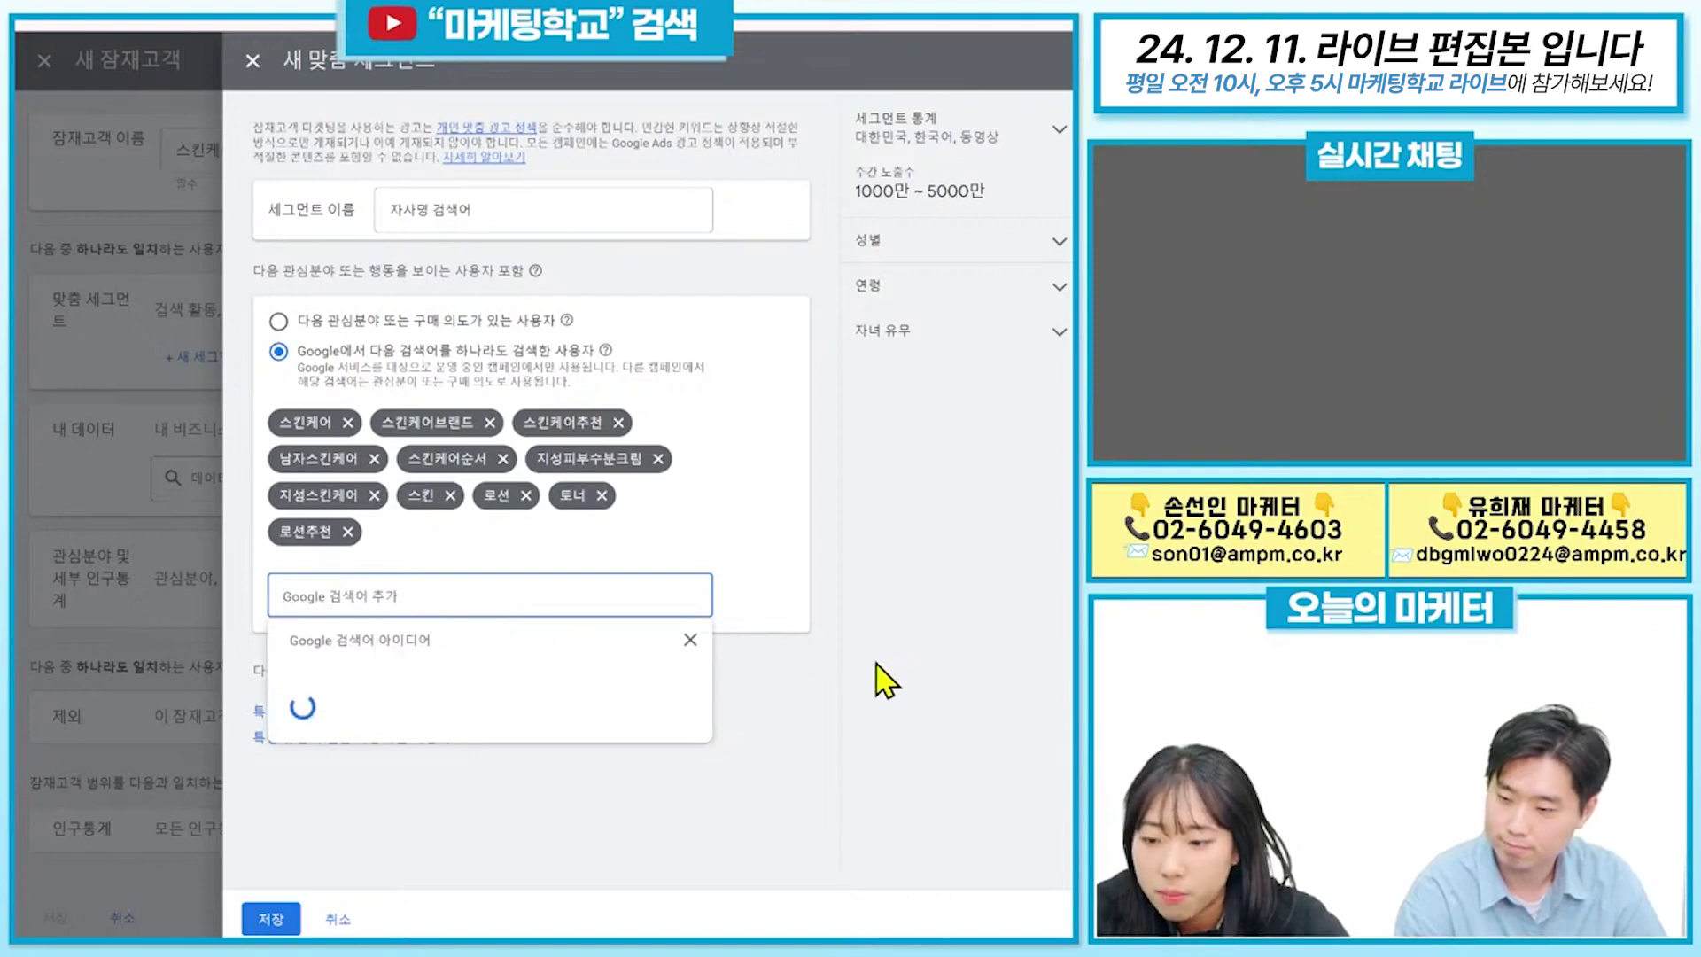
Add a similar-websites condition to the custom segment, and save the segment under the name 스킨케어 검색어.
left_click(349, 735)
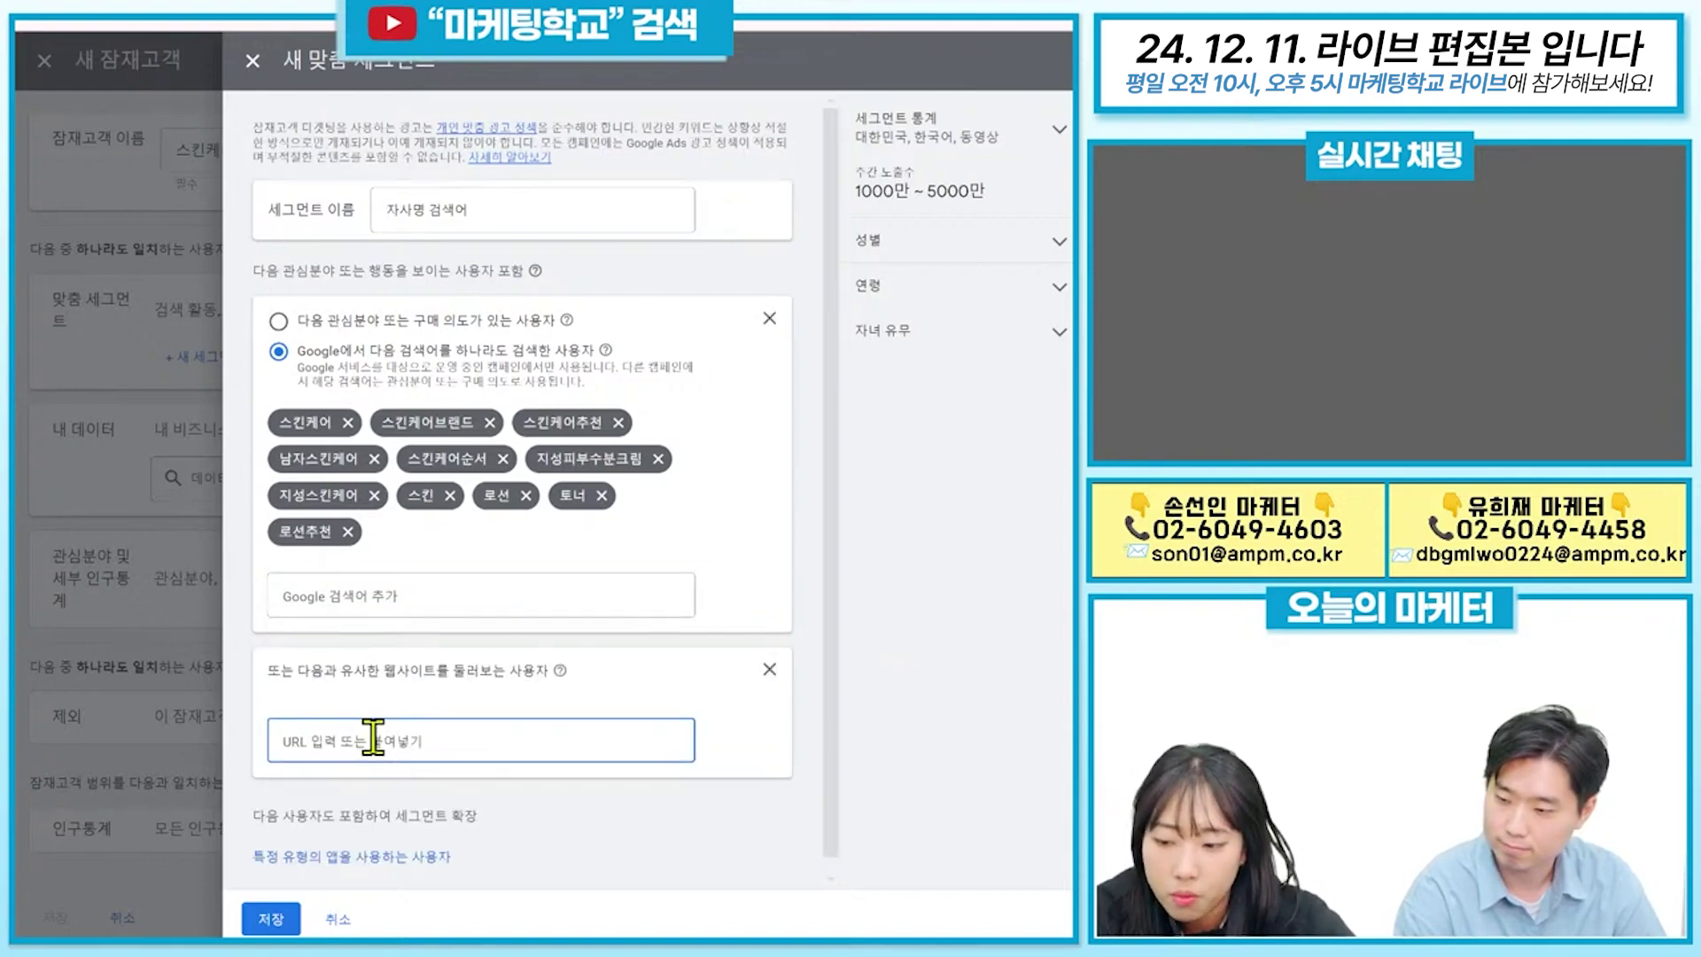
left_click(479, 557)
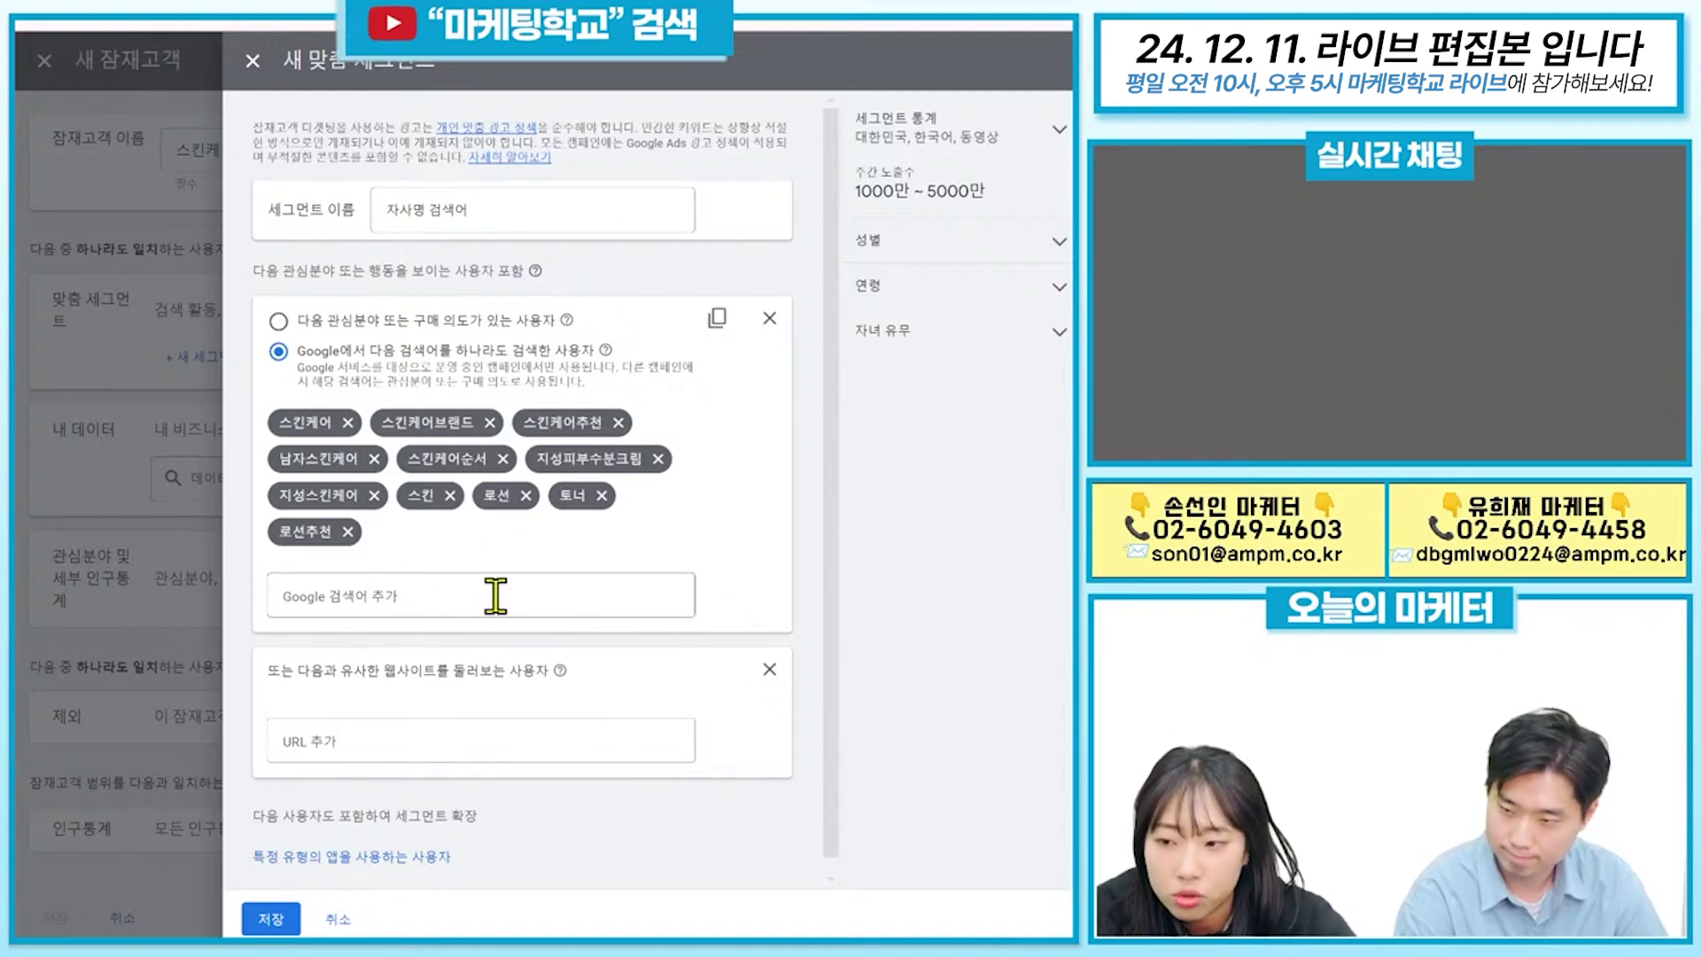
double_click(427, 211)
type("싀")
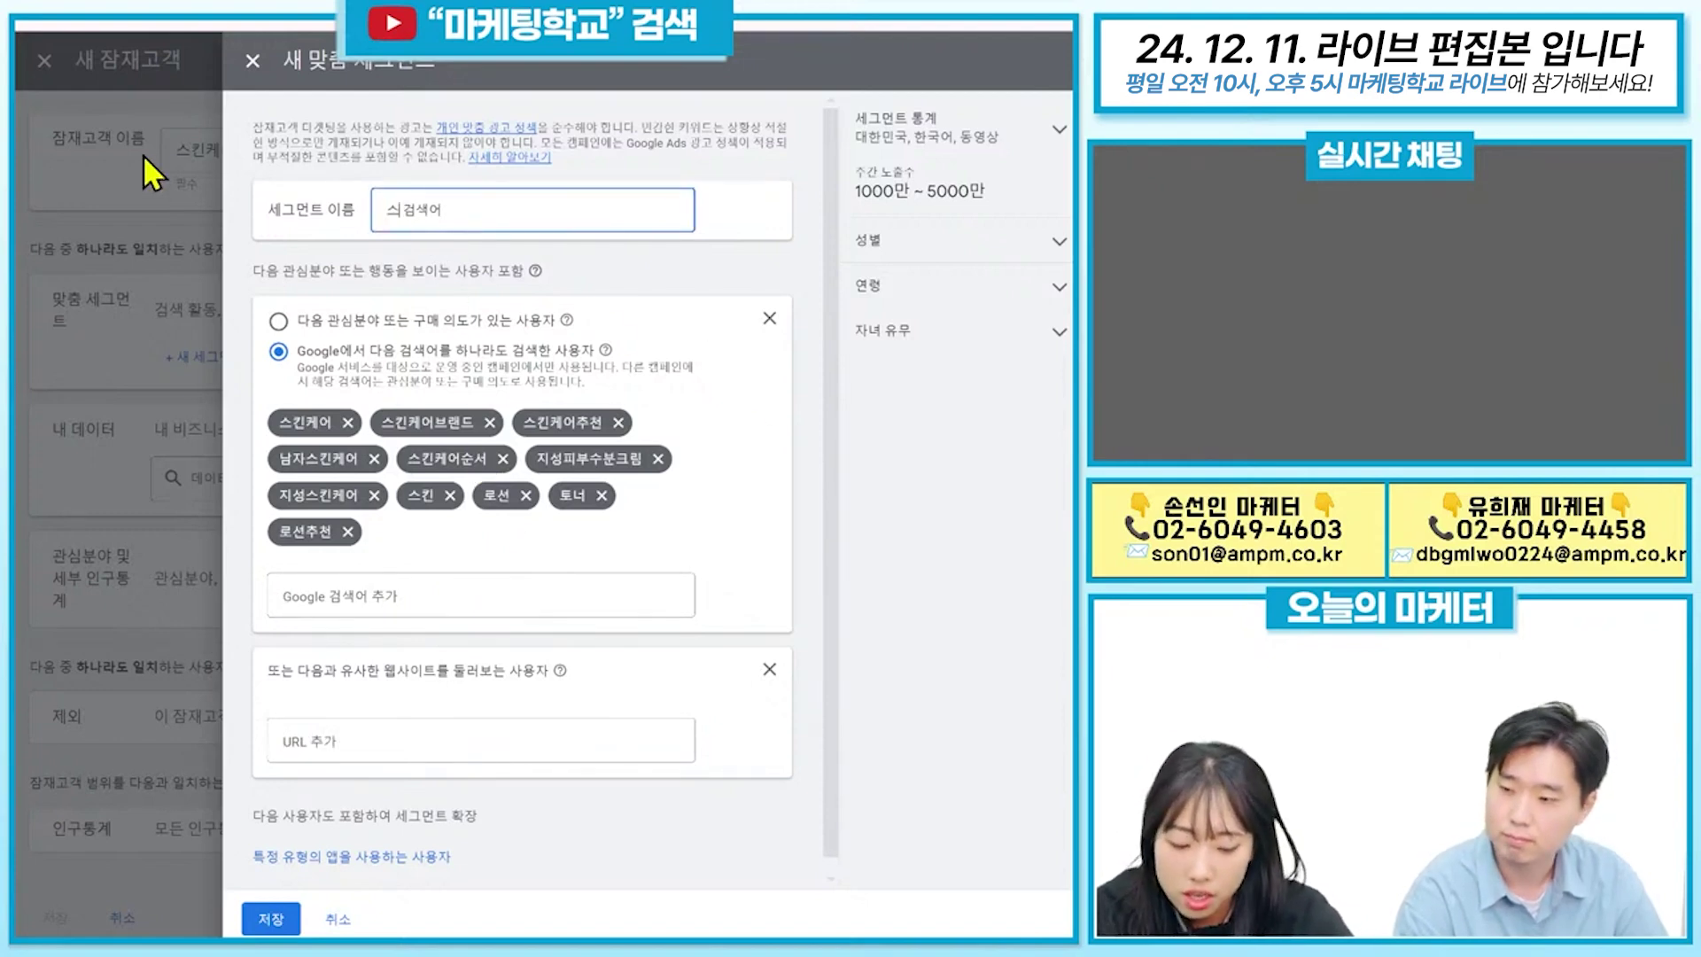
type("스킨이케어")
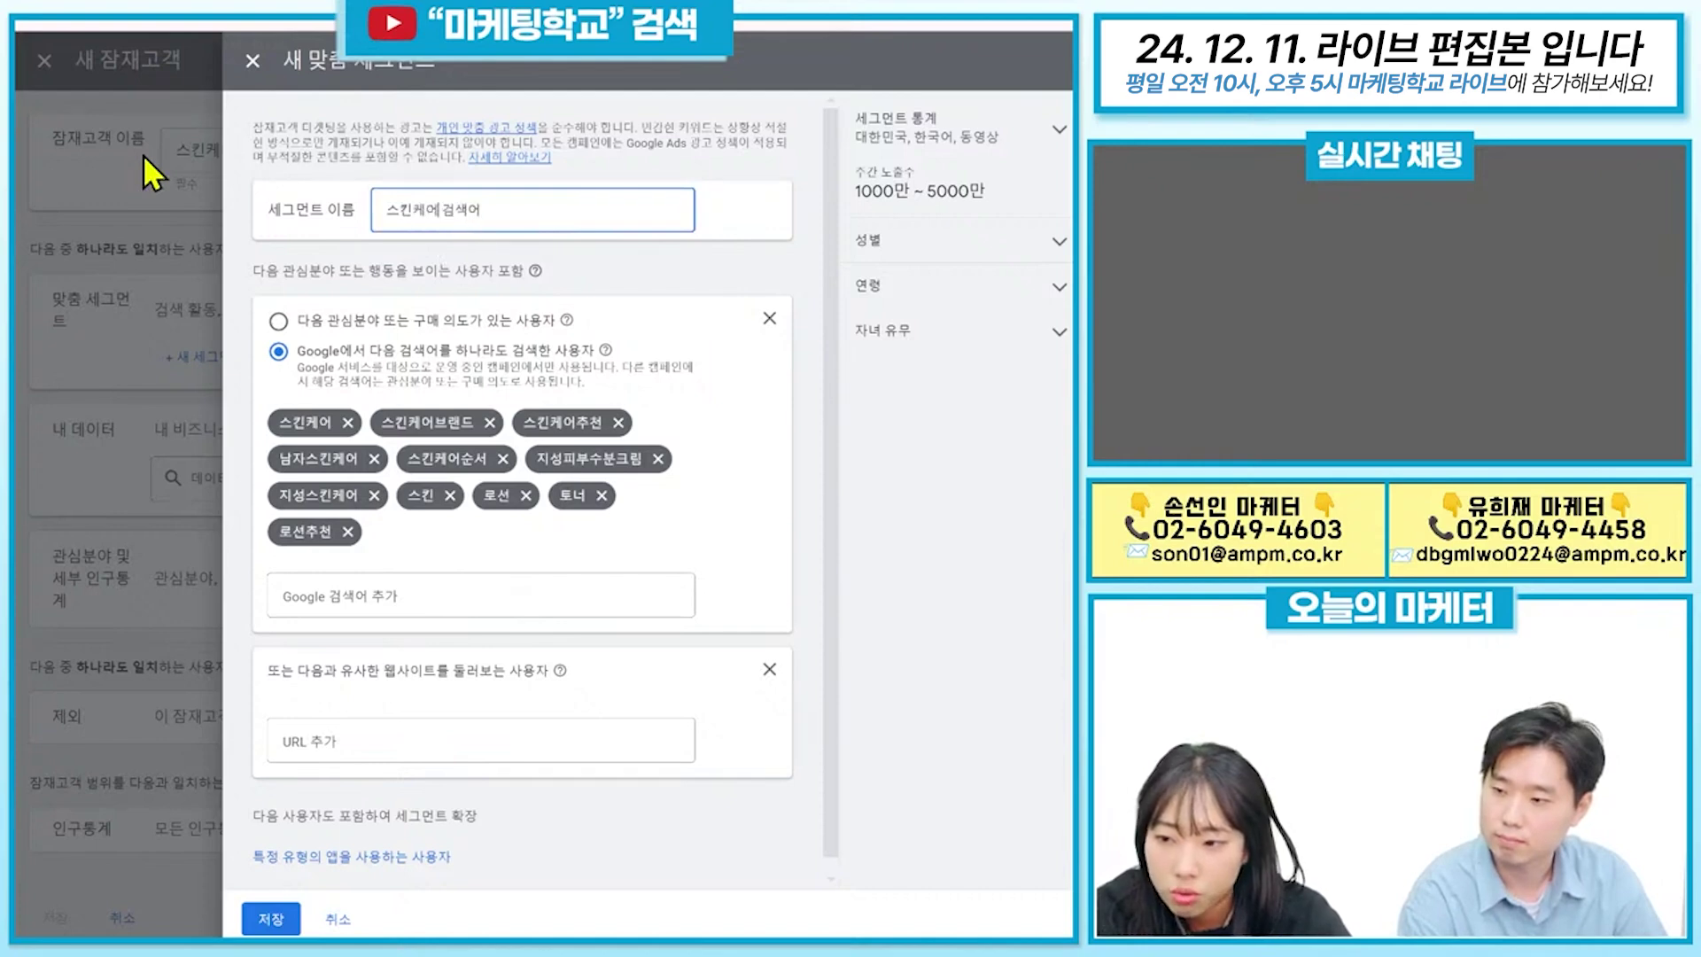
left_click(493, 592)
left_click(873, 598)
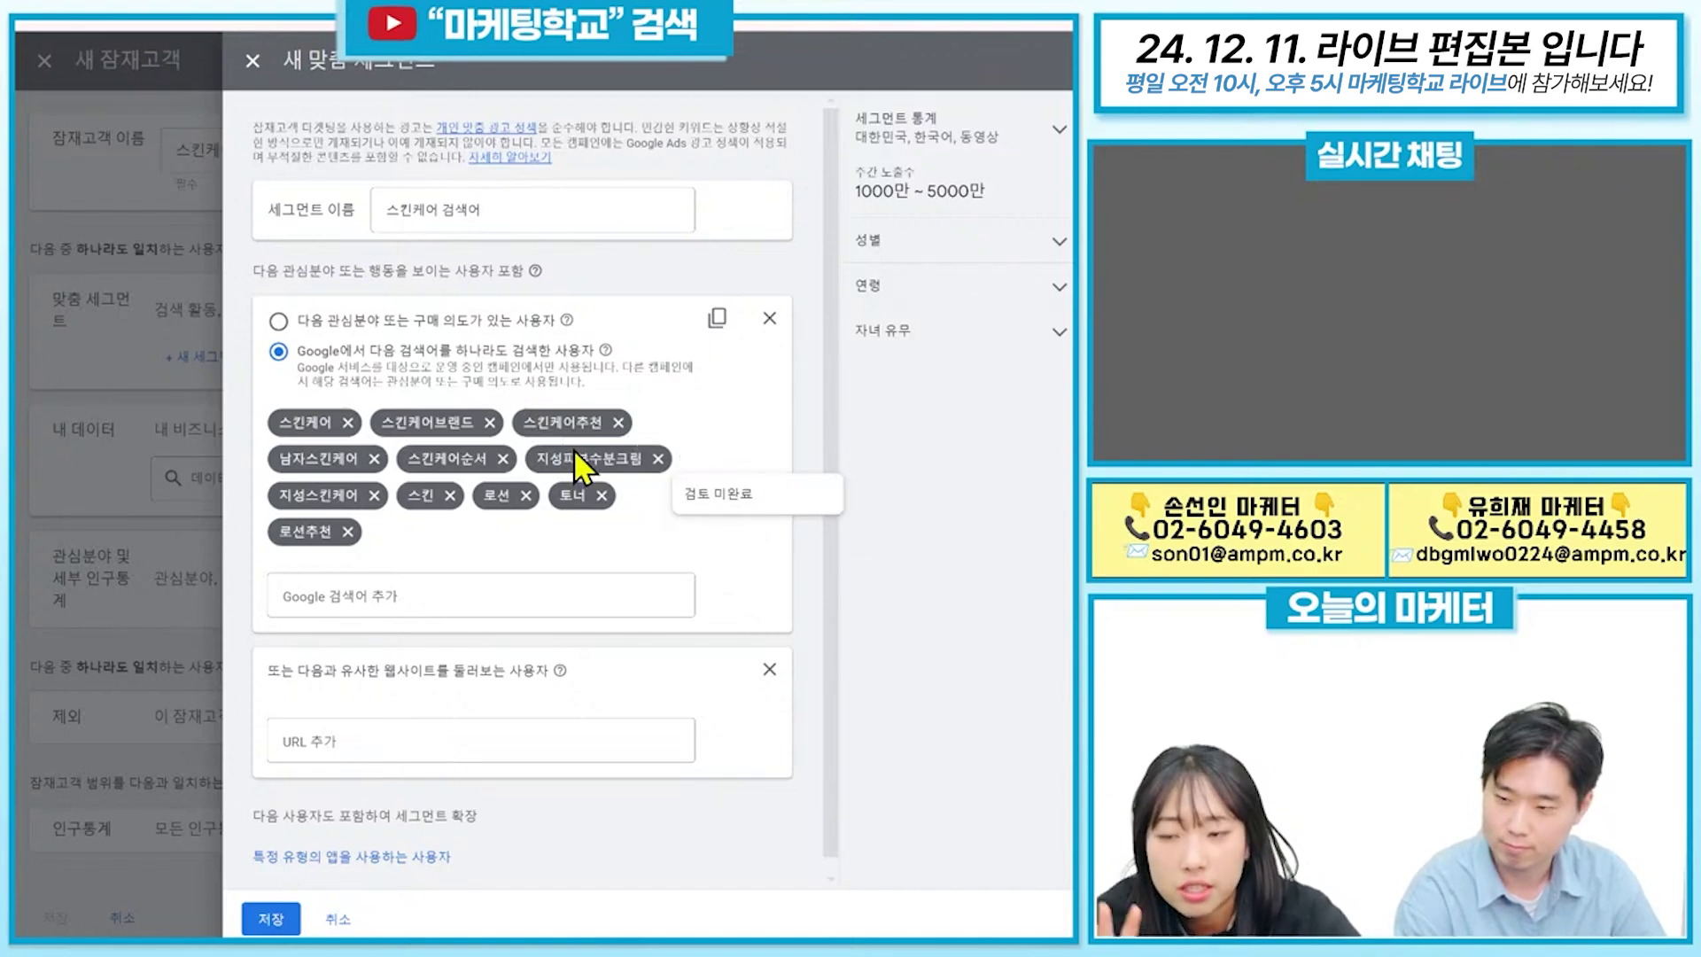
left_click(271, 922)
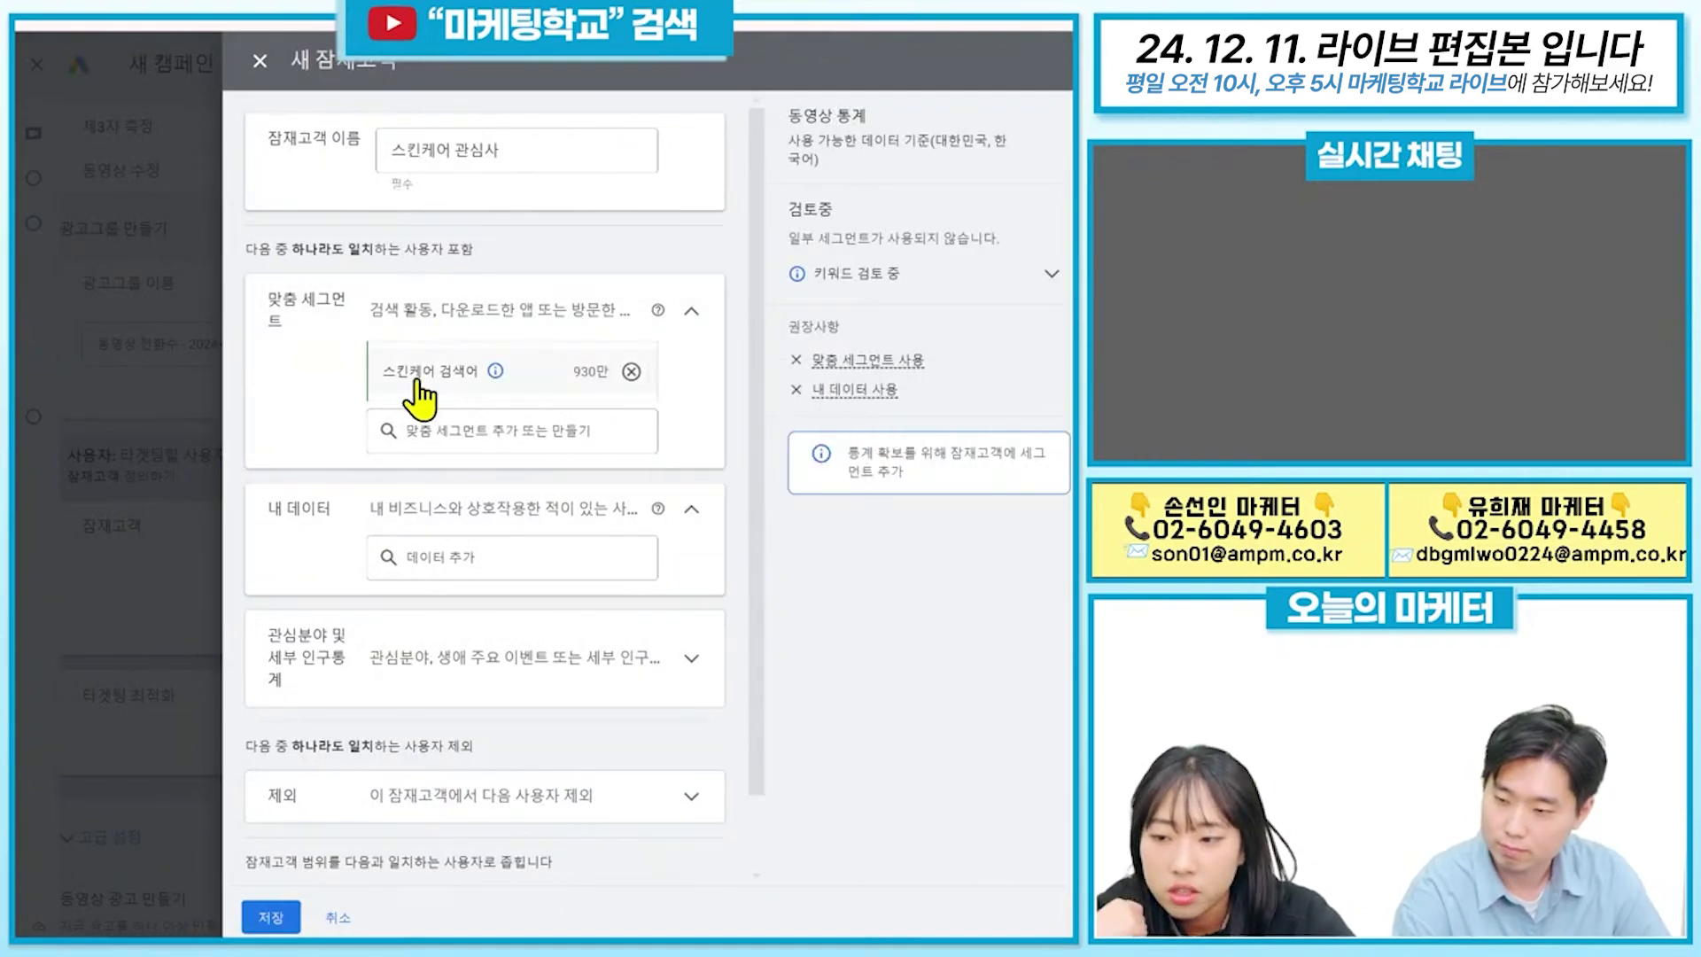
Create another custom segment for the audience and name it 스킨케어 경쟁사.
left_click(493, 430)
left_click(608, 429)
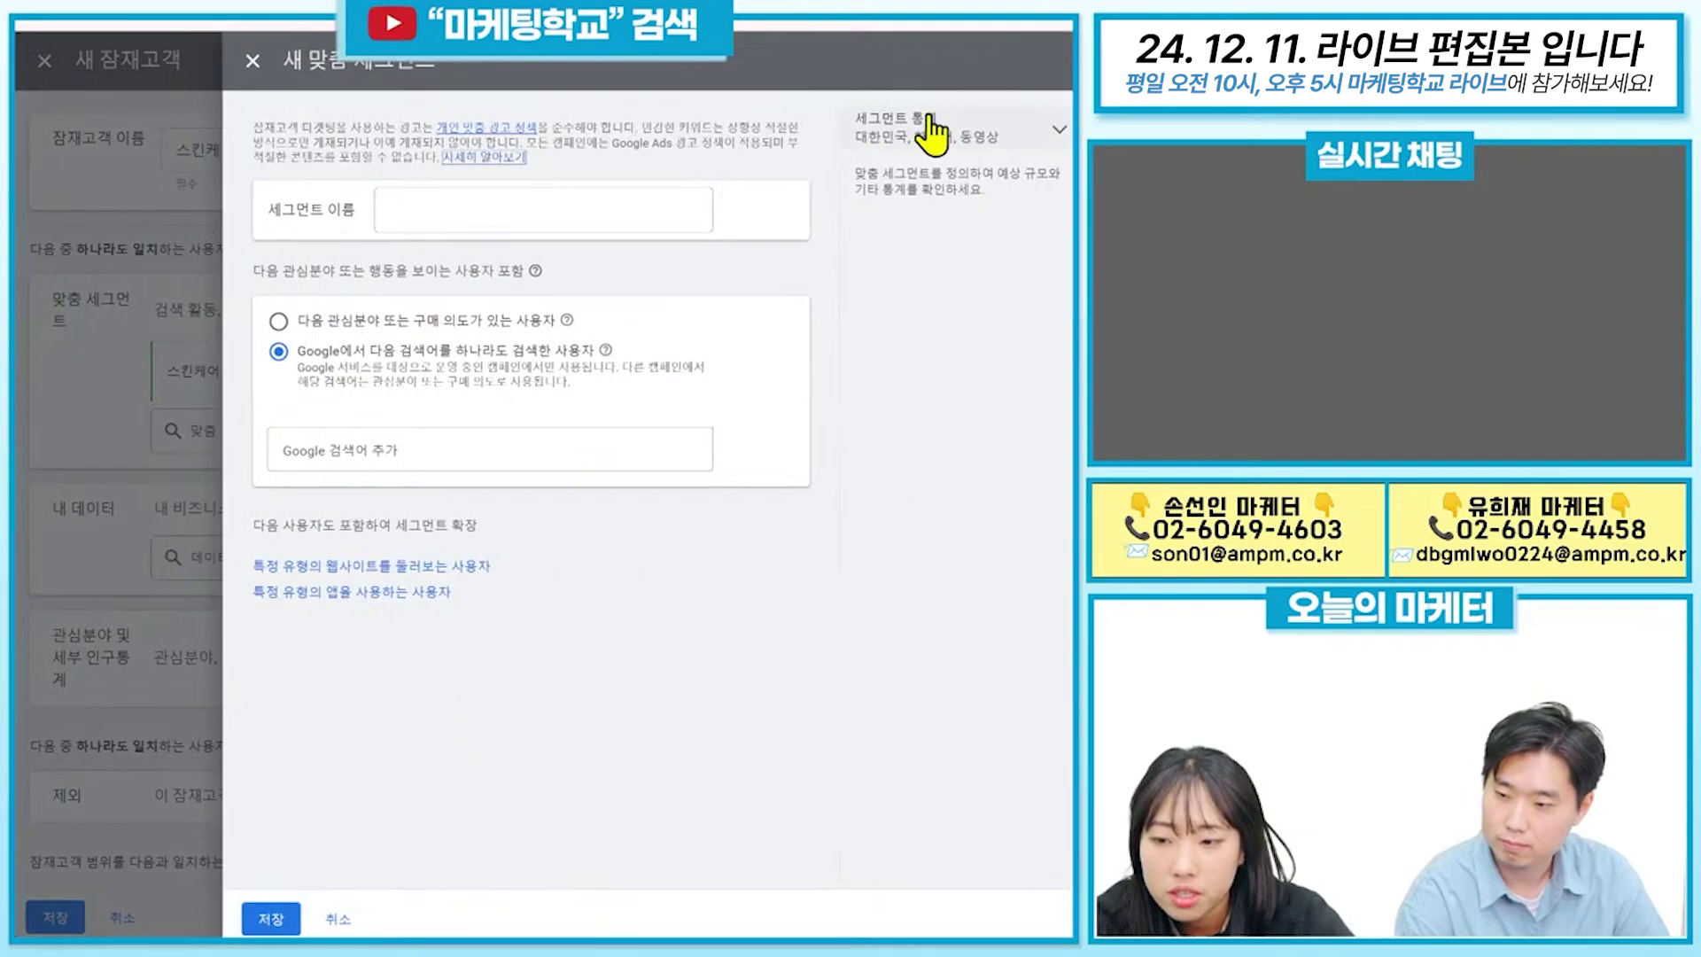
left_click(462, 222)
type("스킨케어")
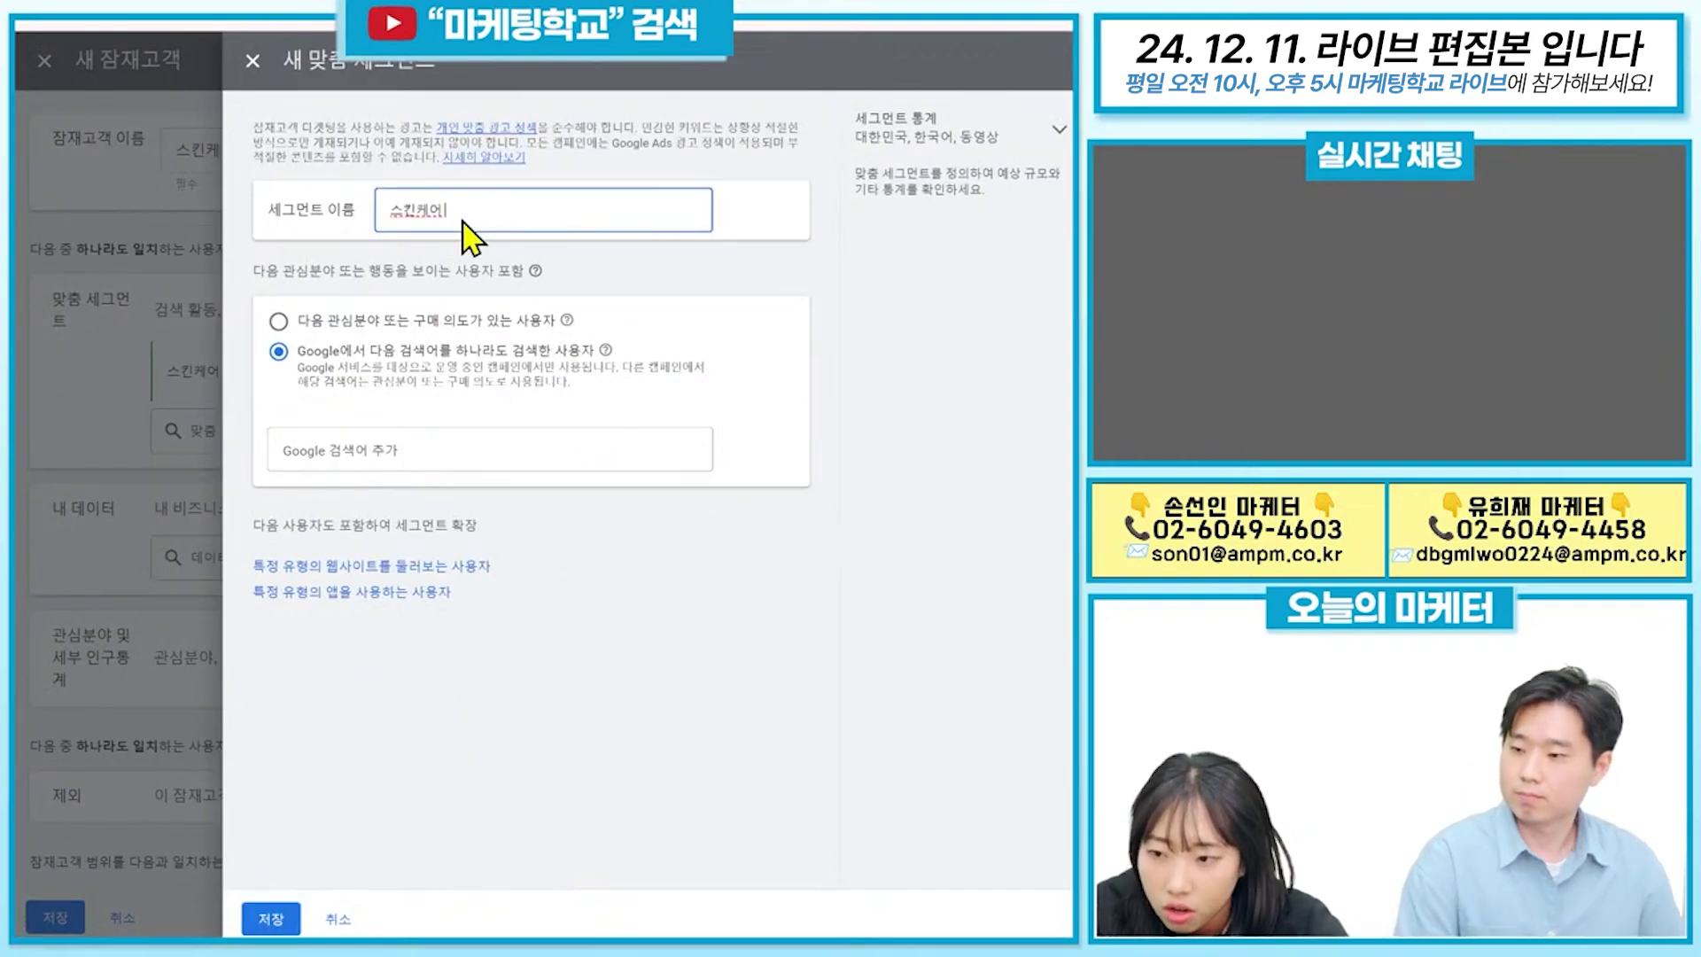
type(" 경쟁사")
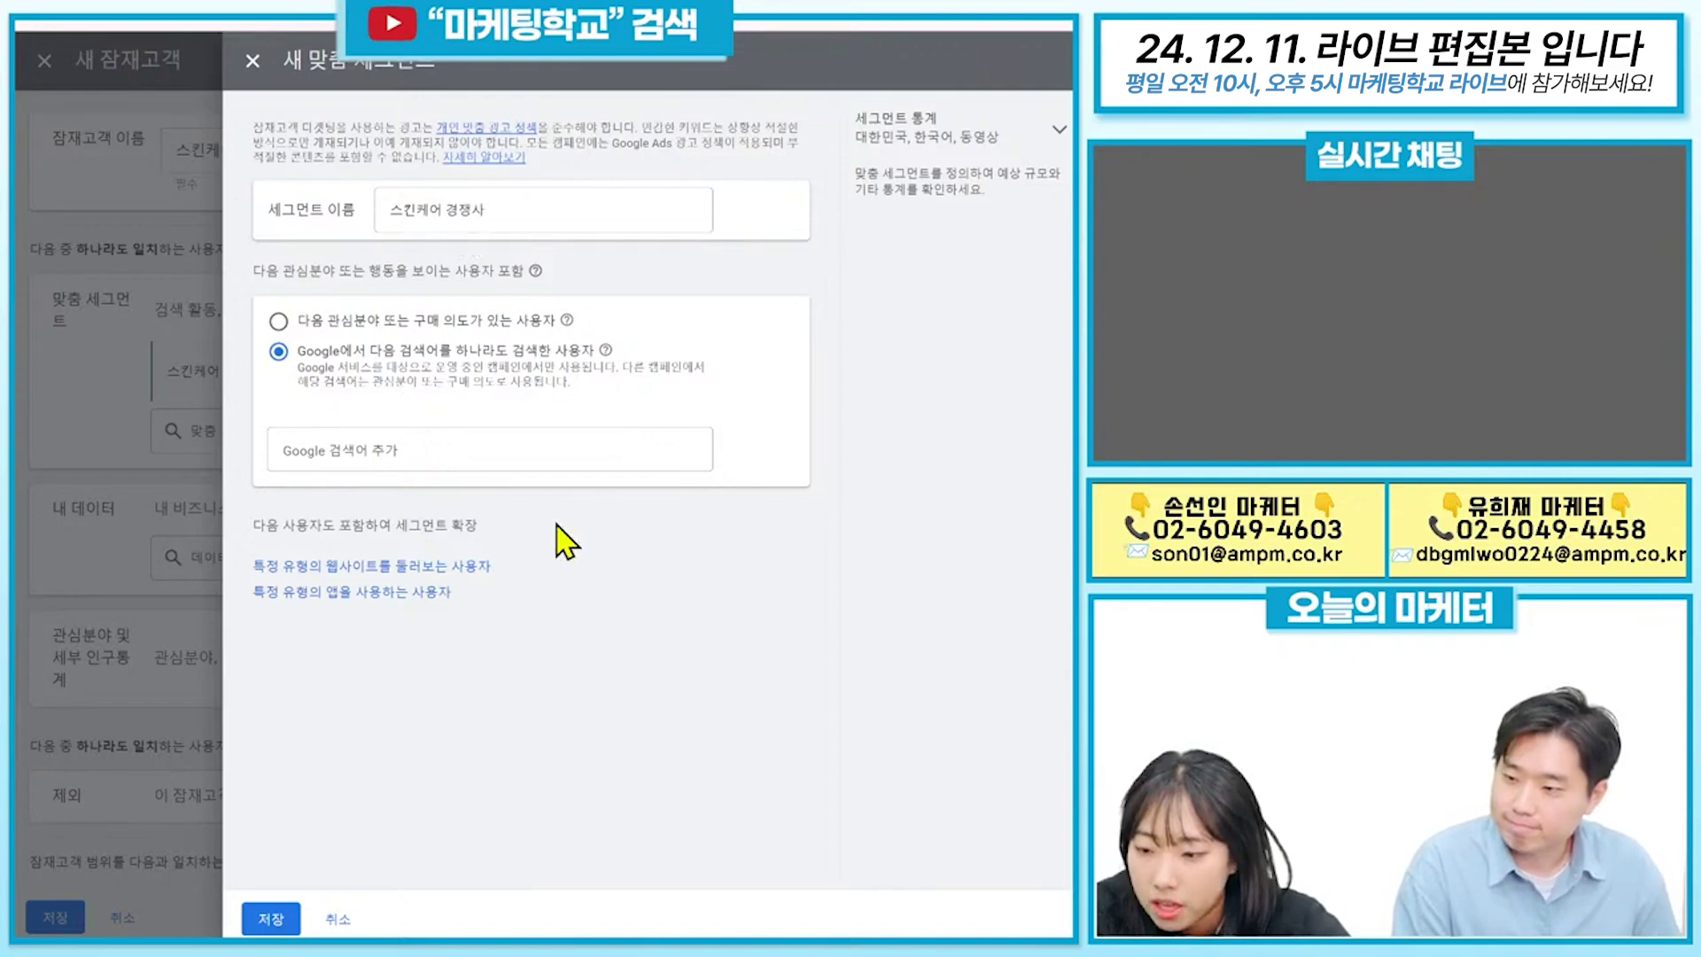
Add a similar-websites condition to the 스킨케어 경쟁사 segment and remove its search-term condition.
left_click(477, 565)
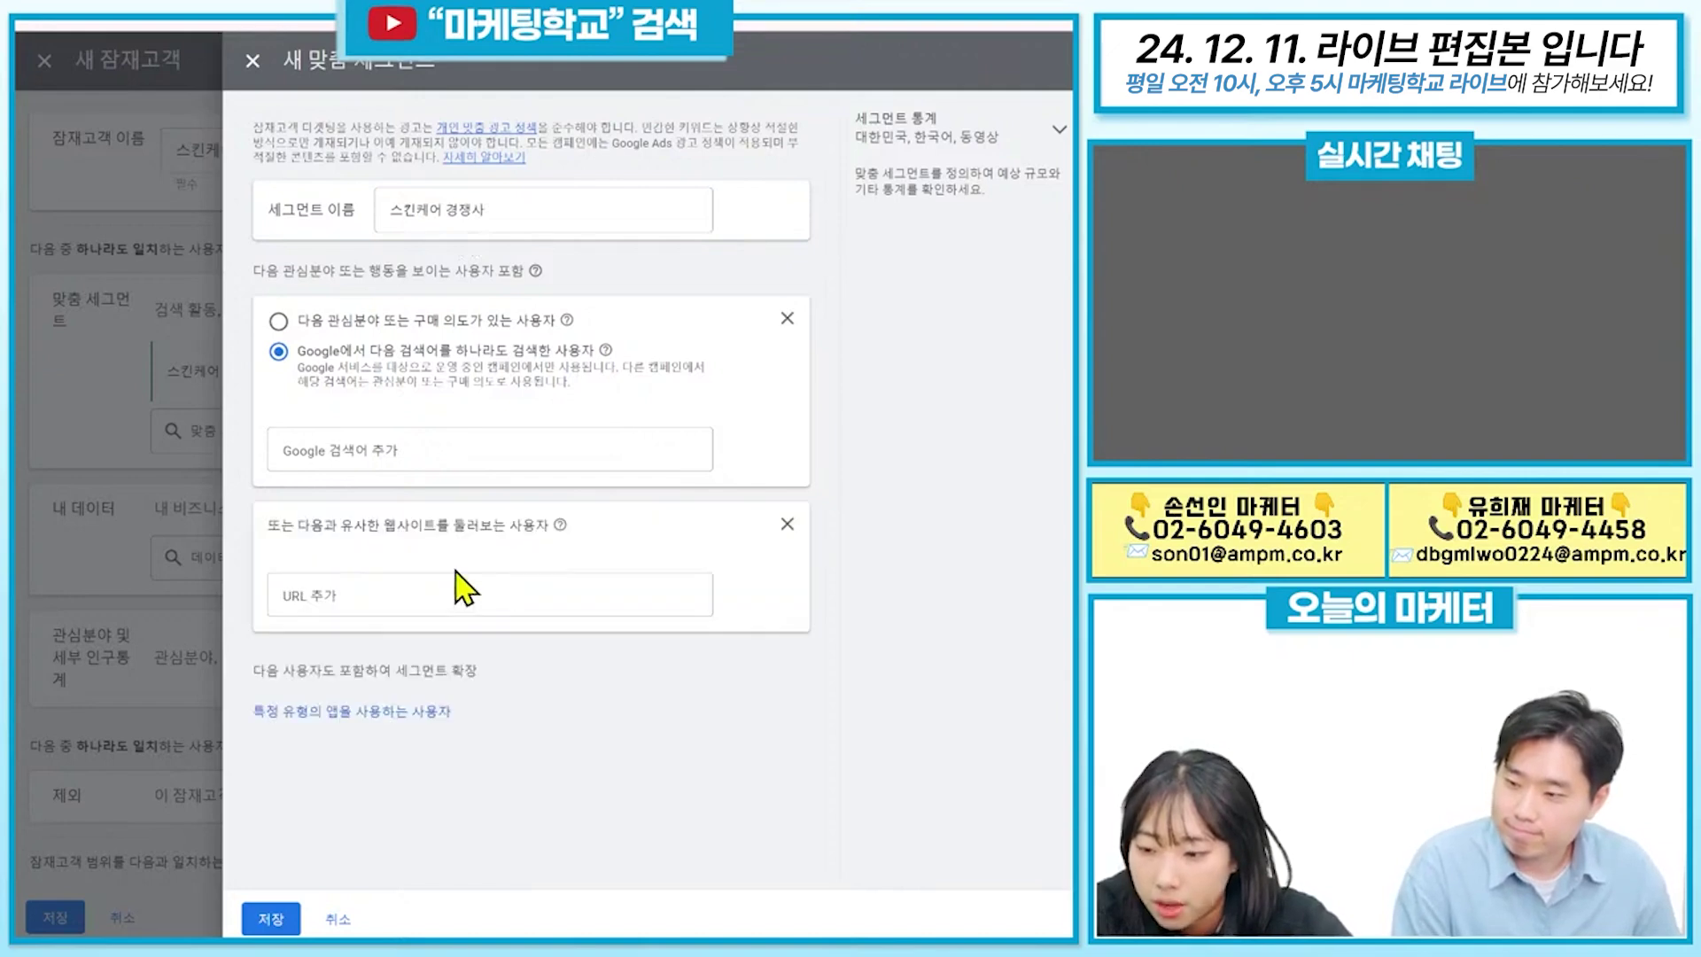
left_click(529, 599)
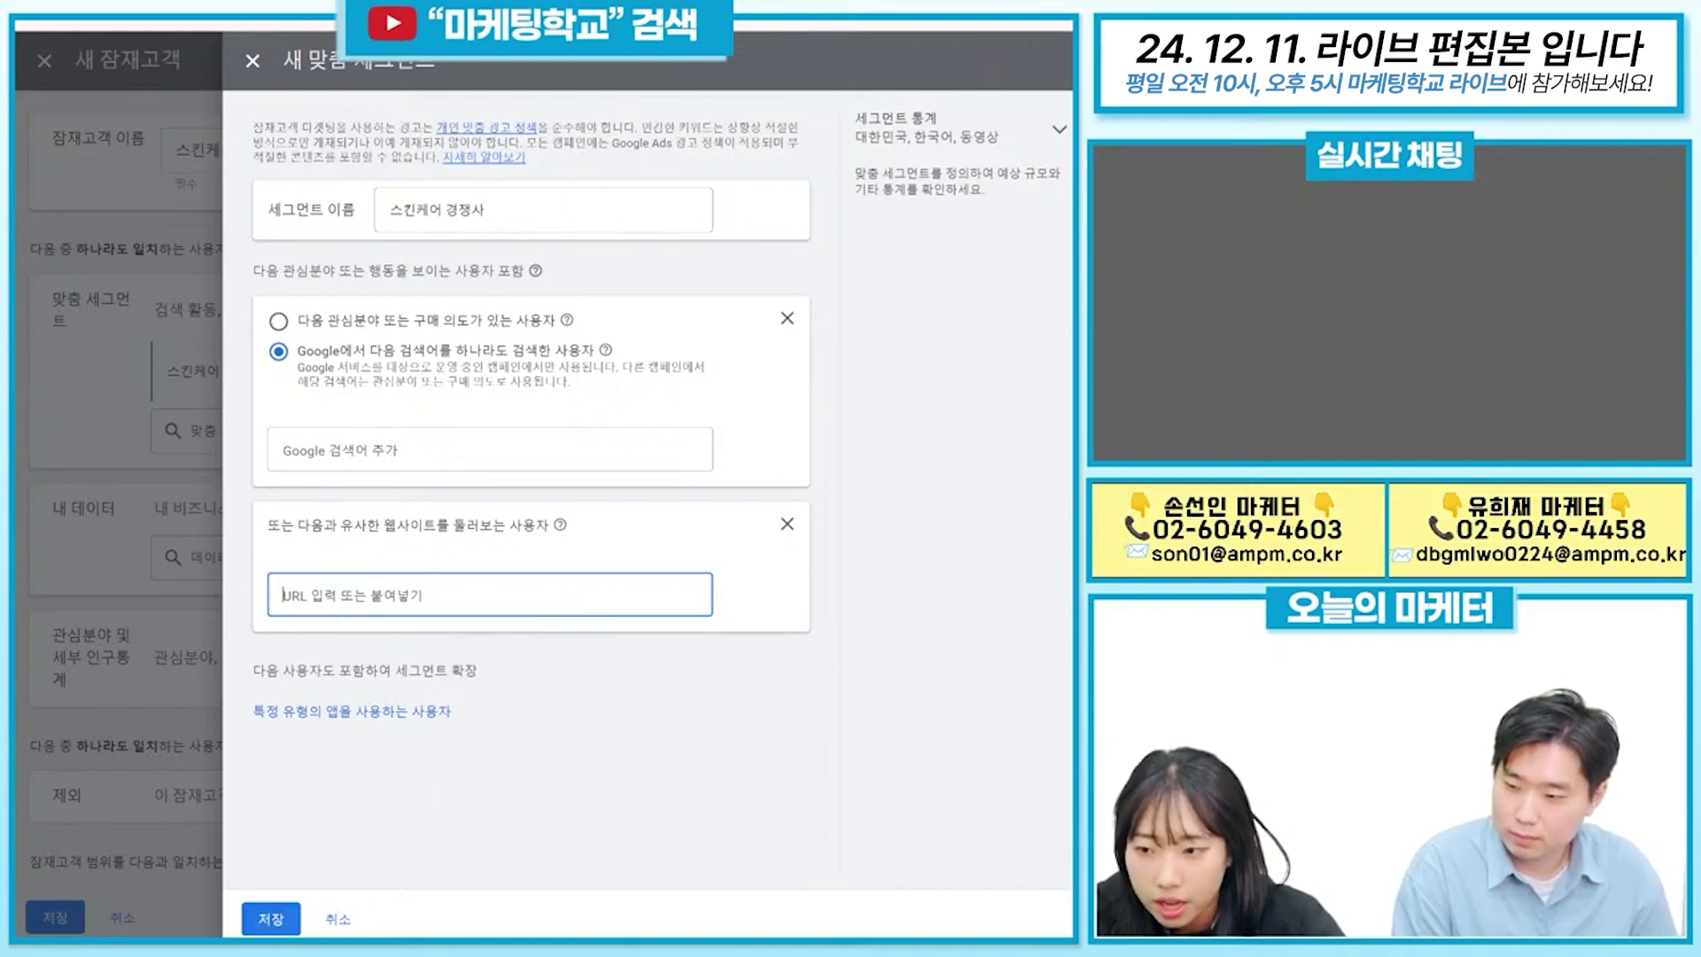
left_click(264, 911)
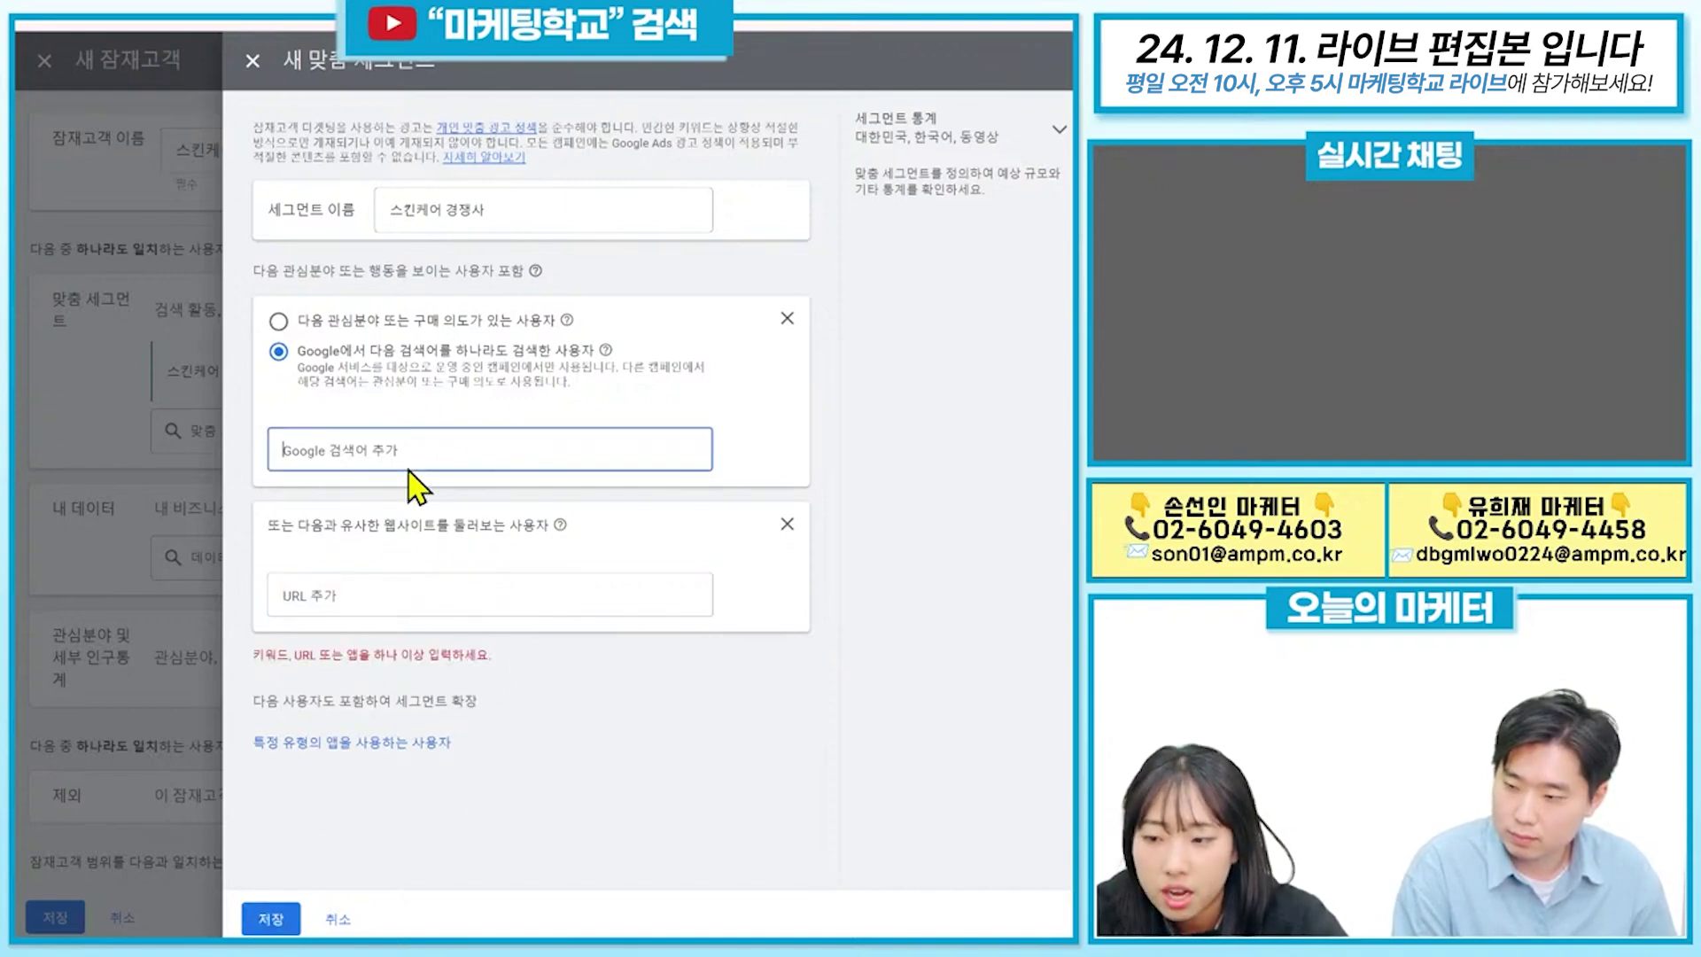
key("ctrl+v")
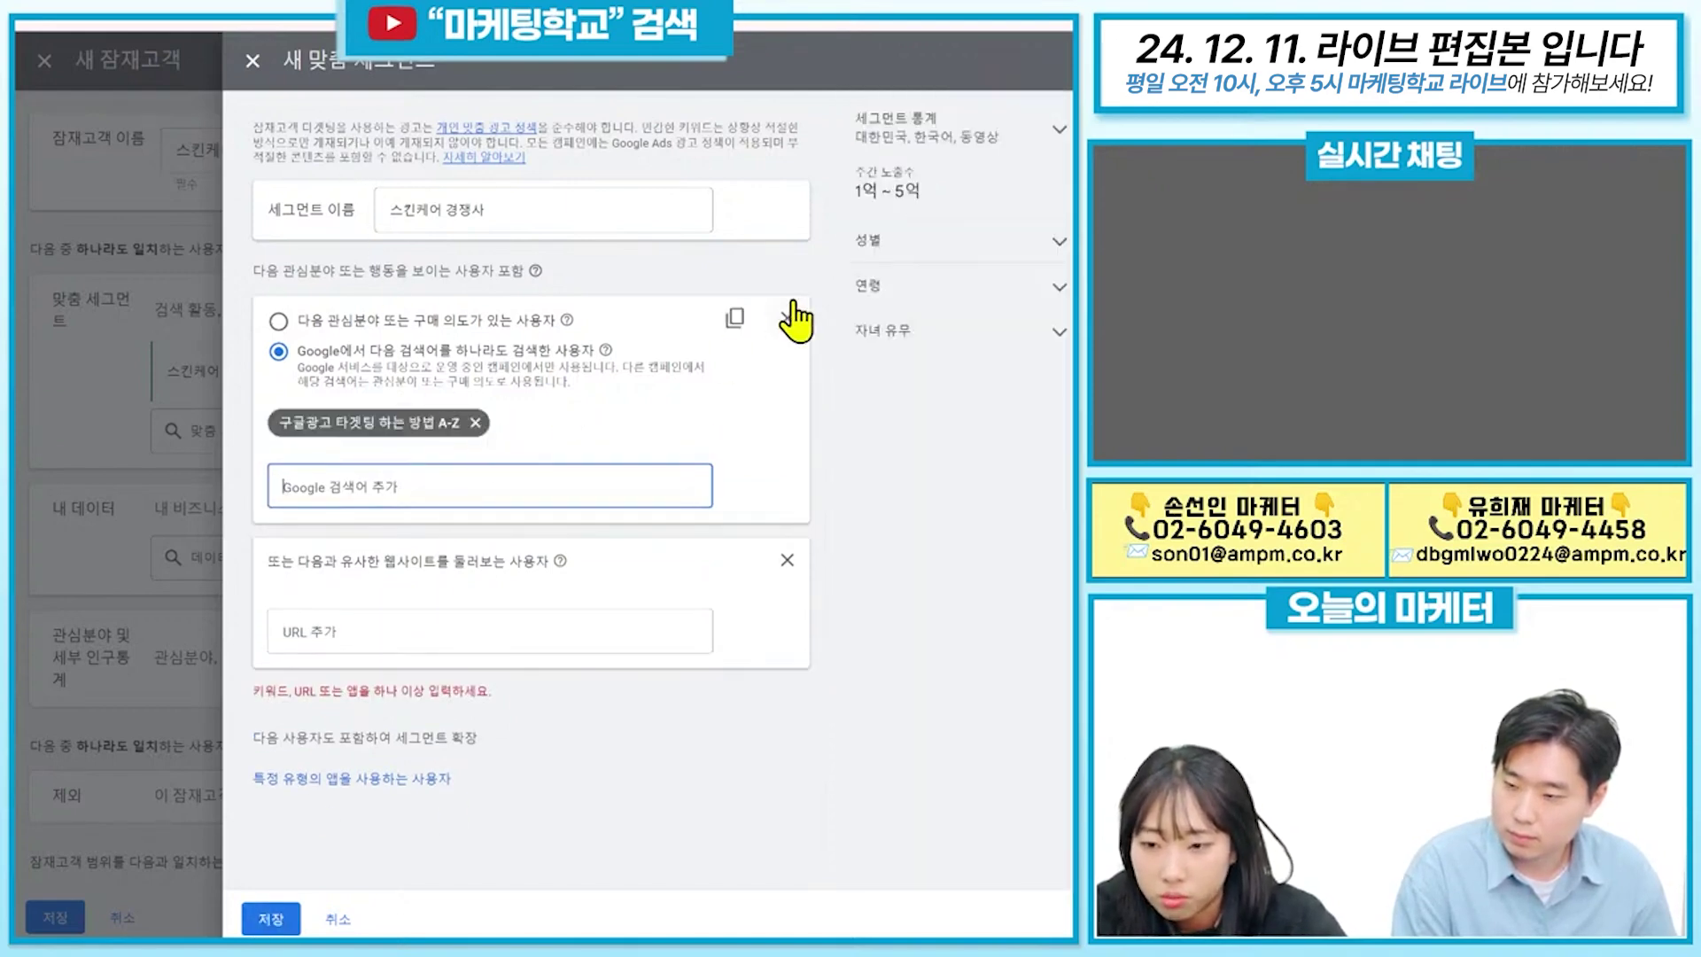
left_click(787, 317)
left_click(723, 538)
left_click(522, 386)
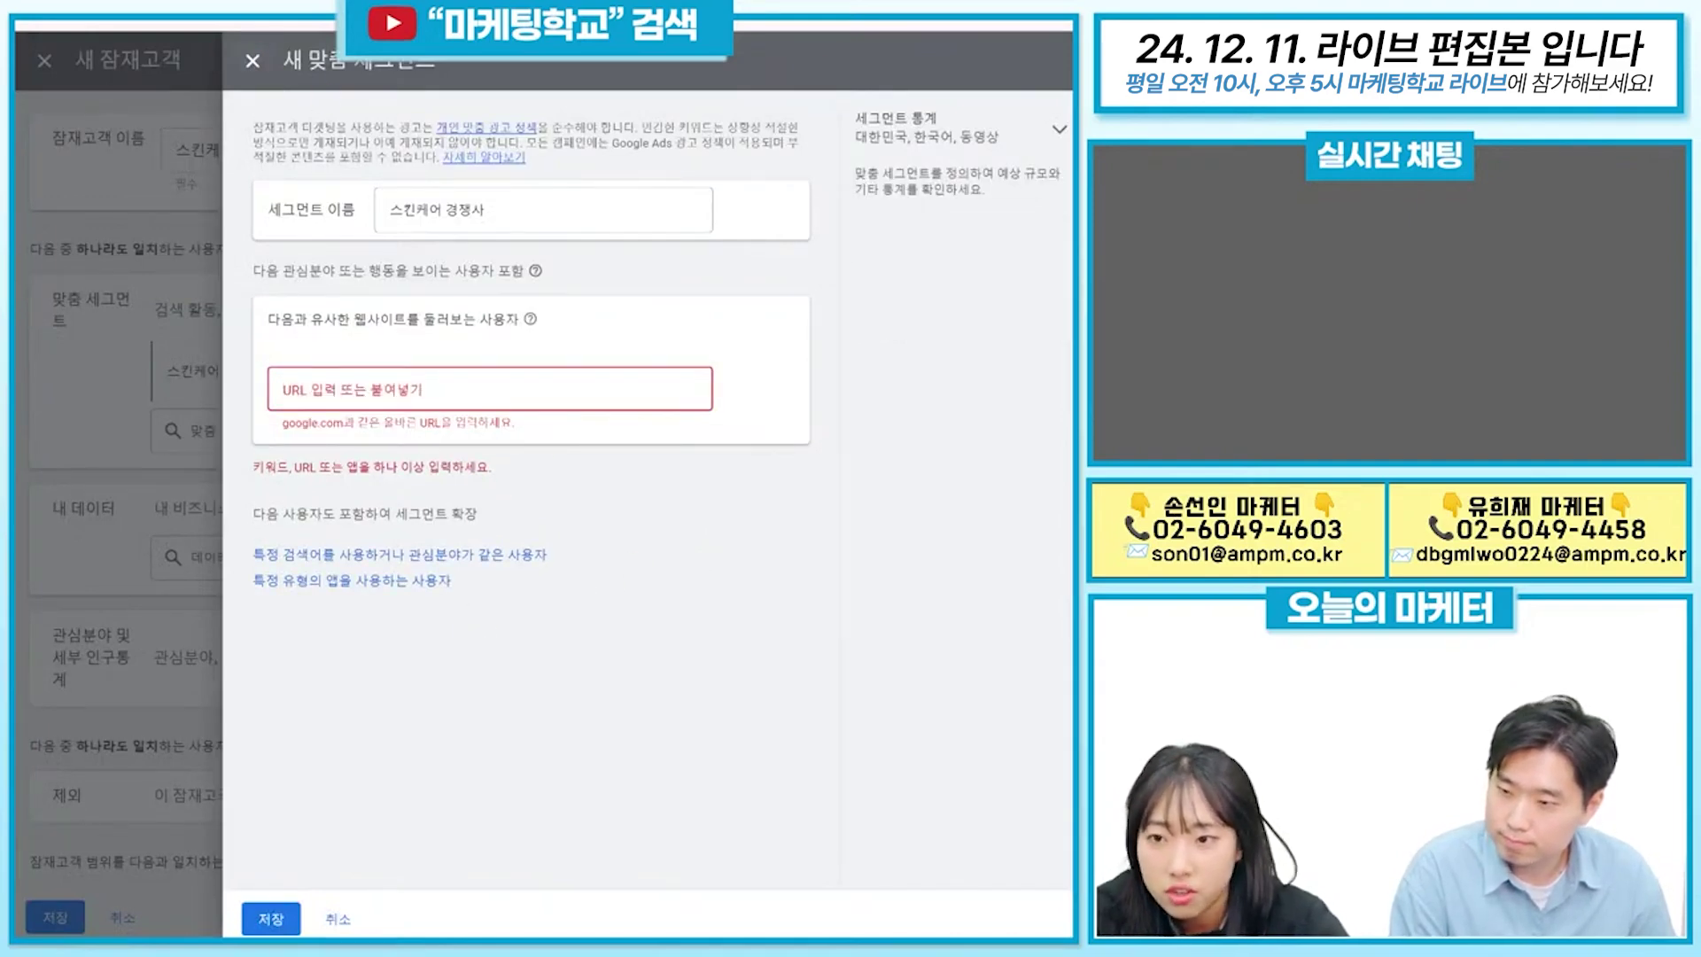
Search Google for 에이엠피엠 in a new browser tab.
key("ctrl+t")
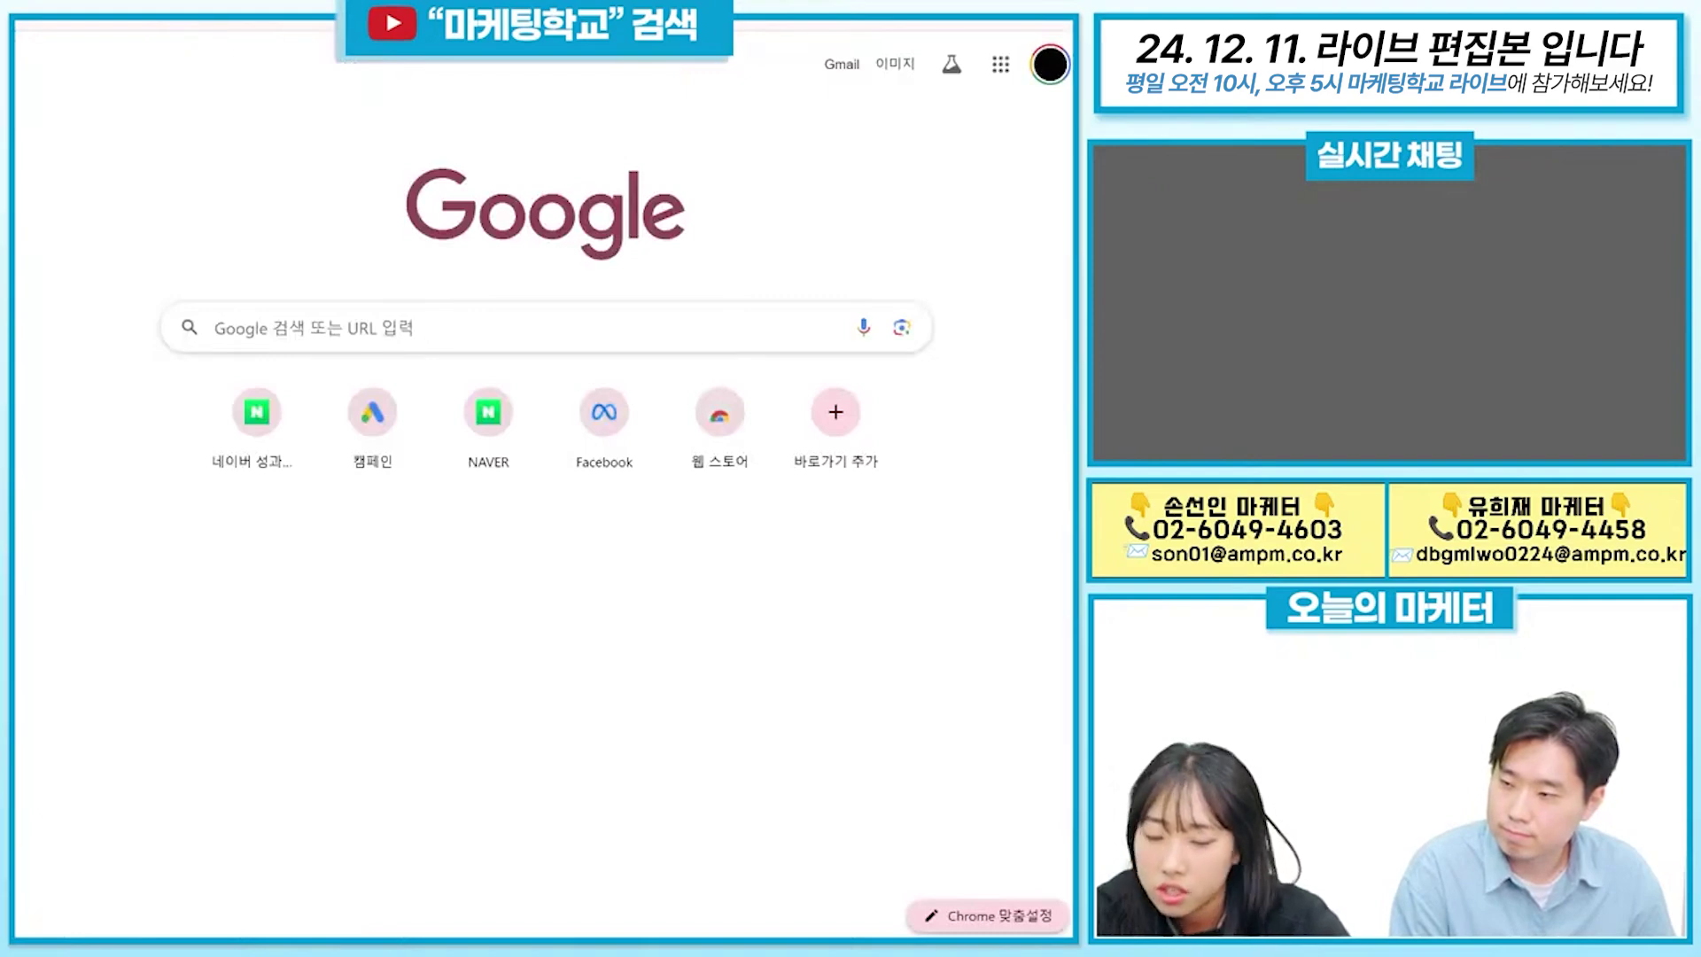
type("네이버엠피엠")
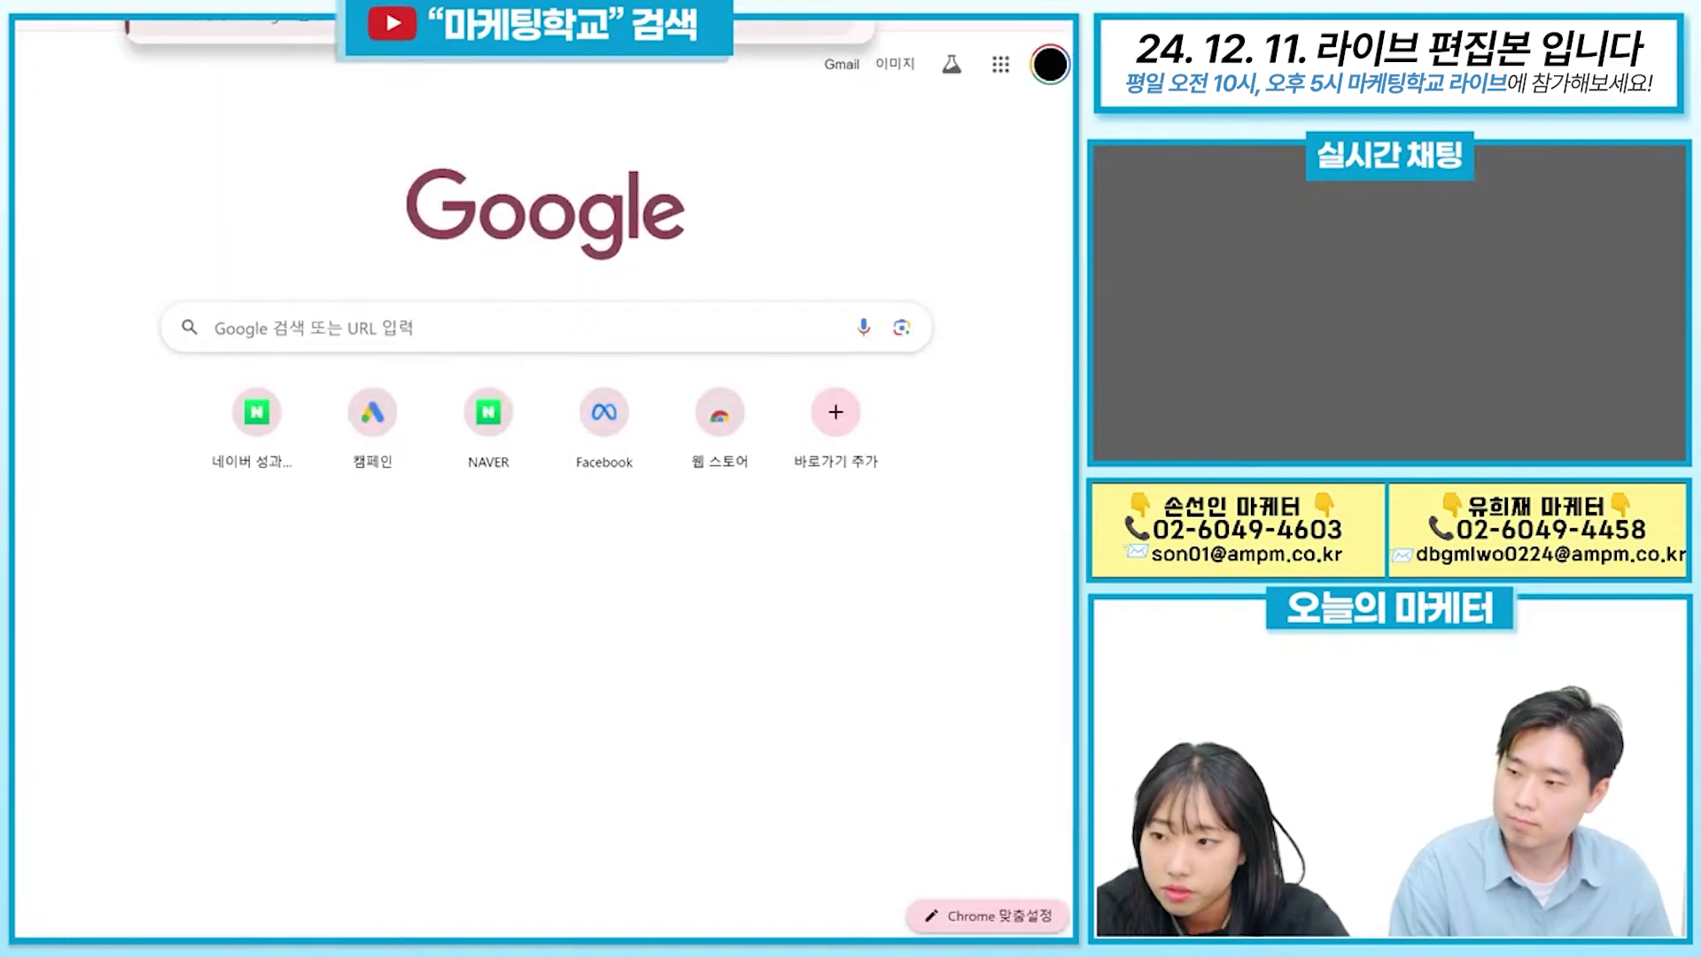
key("Return")
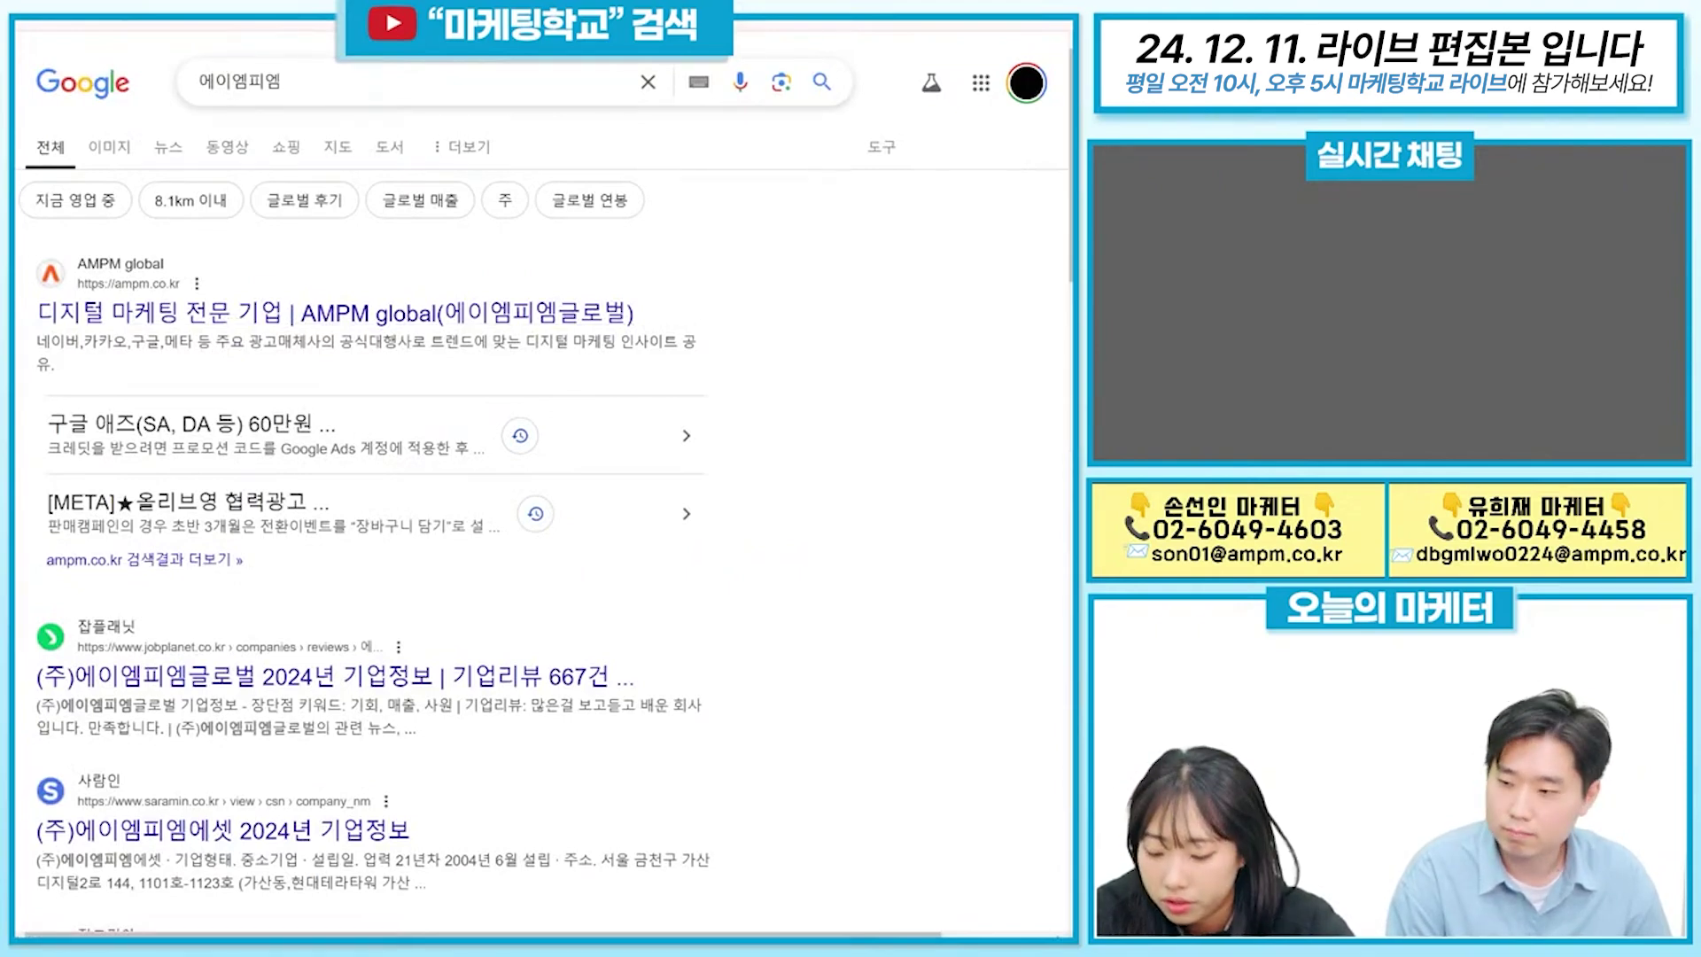
Add the Google search results page URL to the competitor segment's websites and save the segment.
key("ctrl+shift+Tab")
key("ctrl+v")
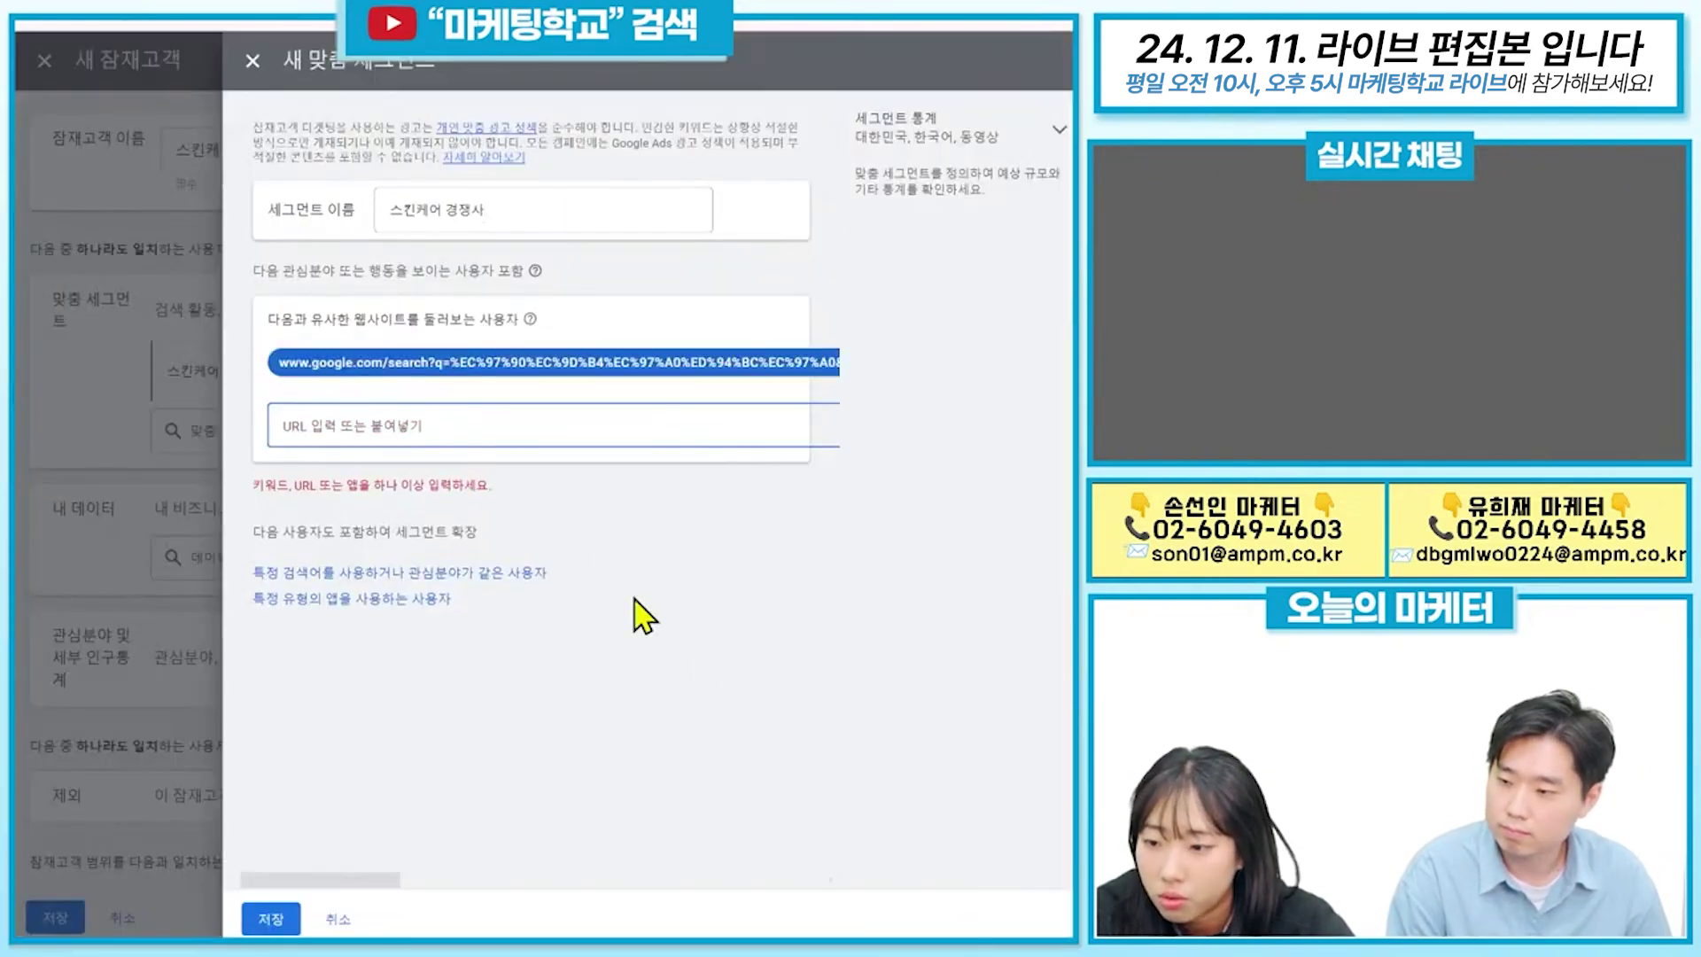
left_click(740, 657)
left_click(283, 919)
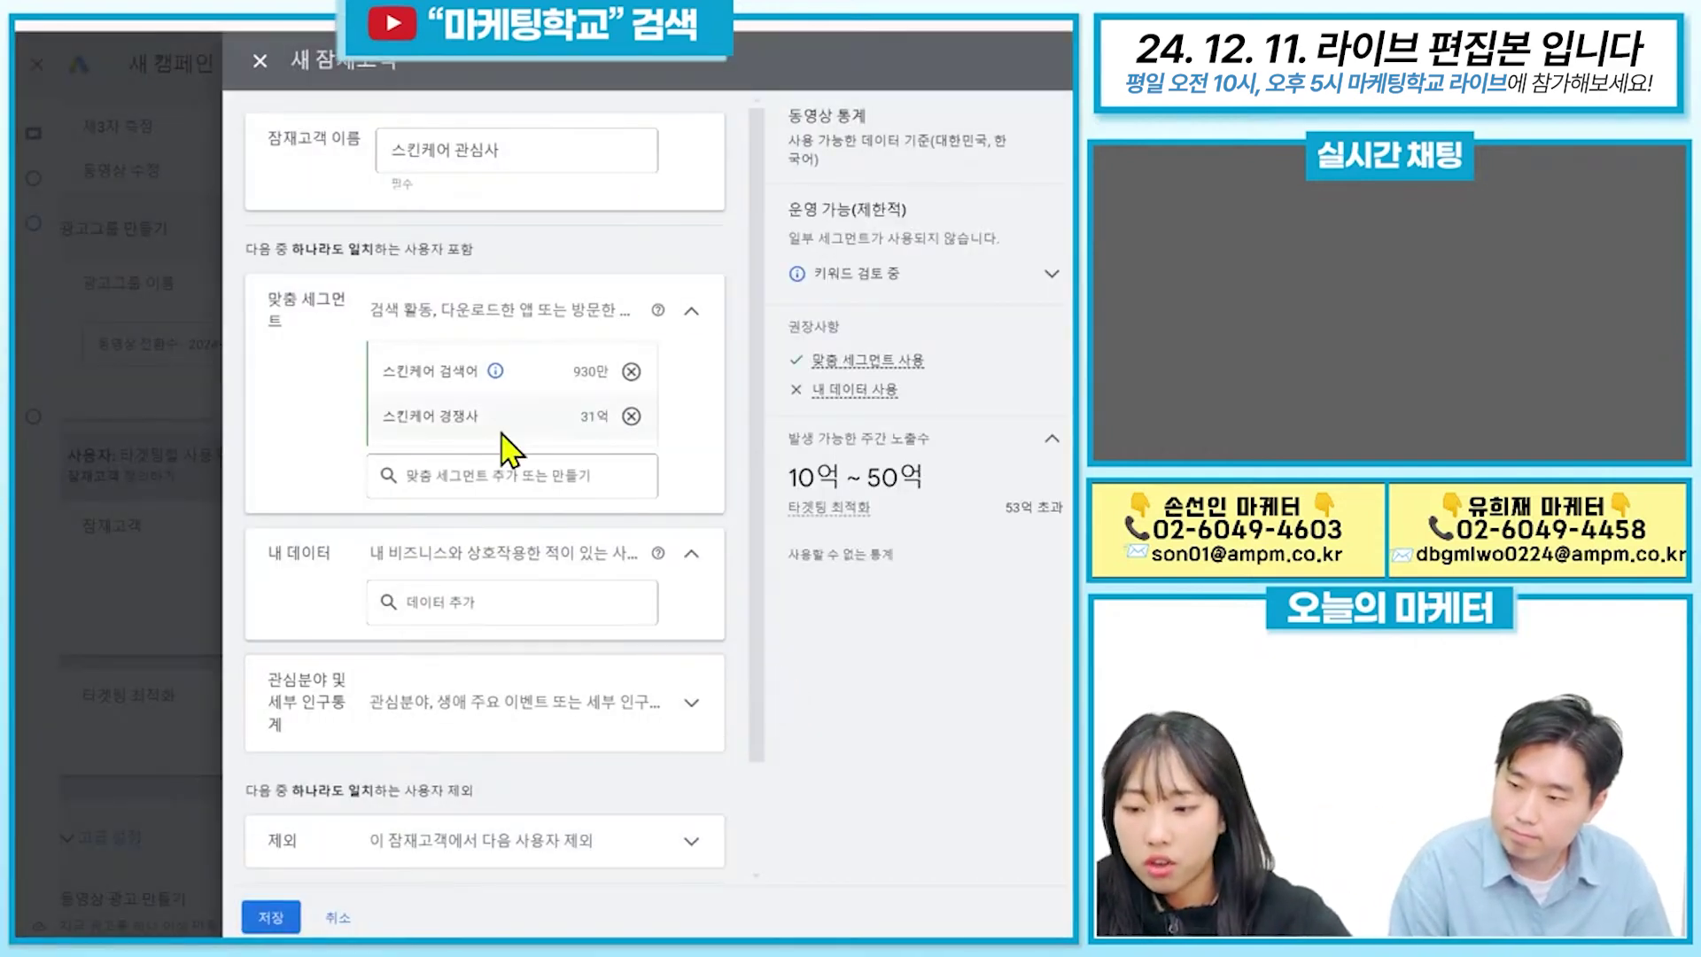
Look over the audience's options for adding more custom segments and its own-data lists.
left_click(478, 469)
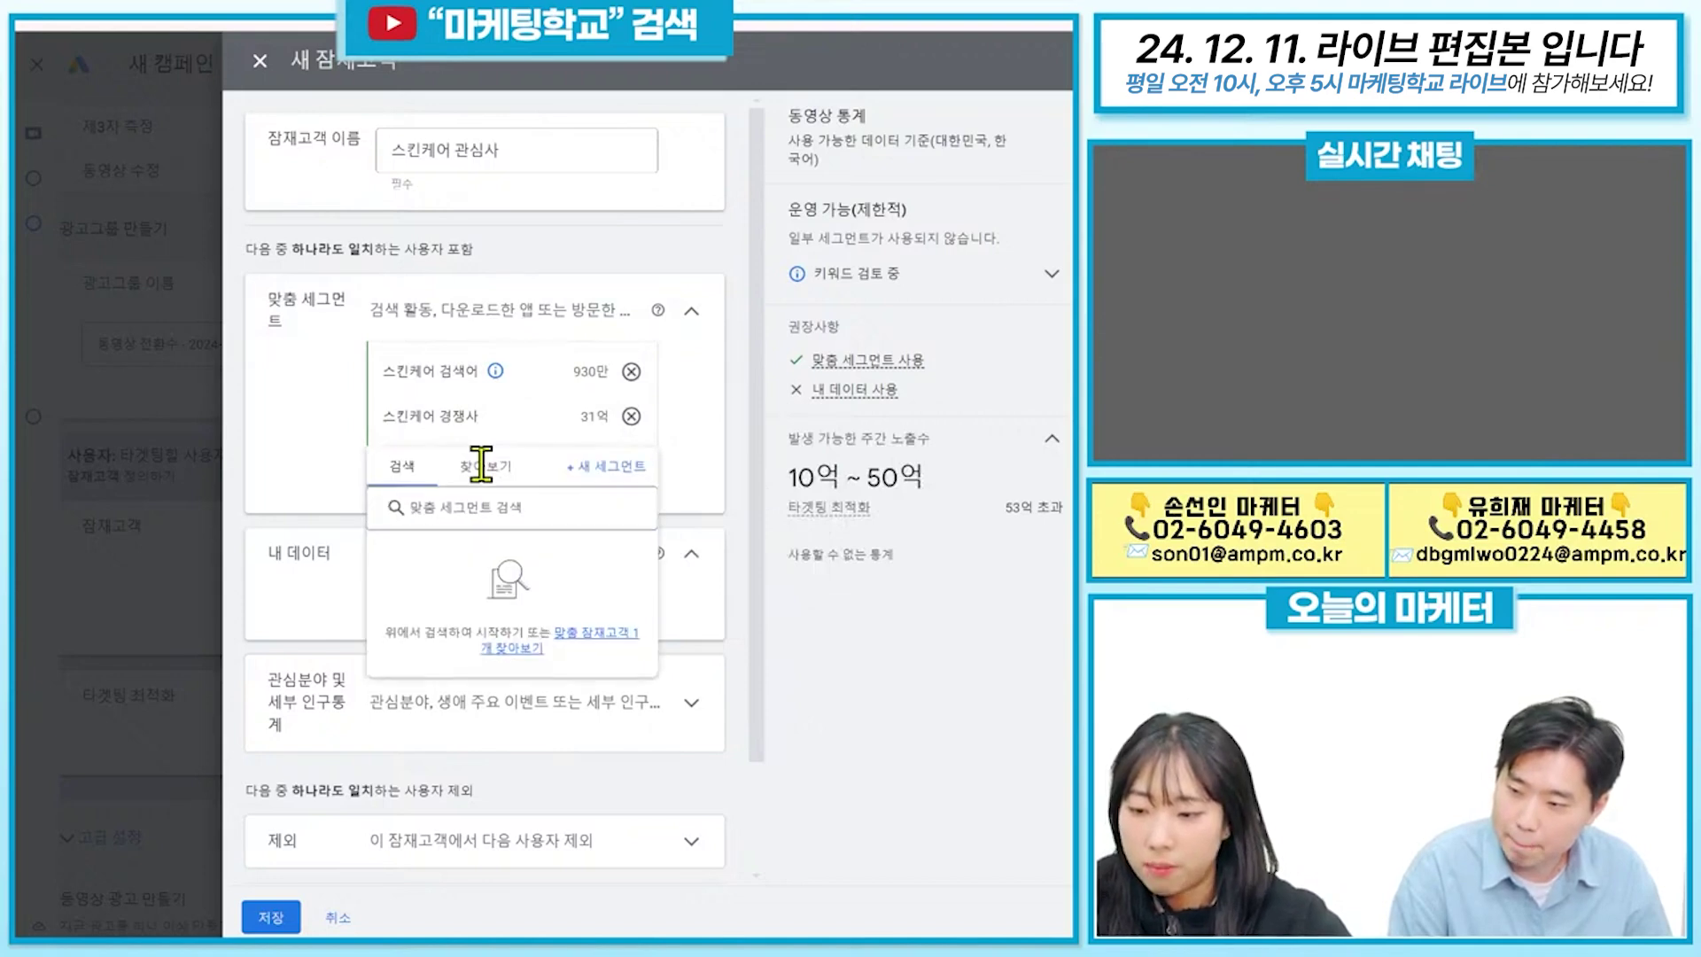
left_click(352, 465)
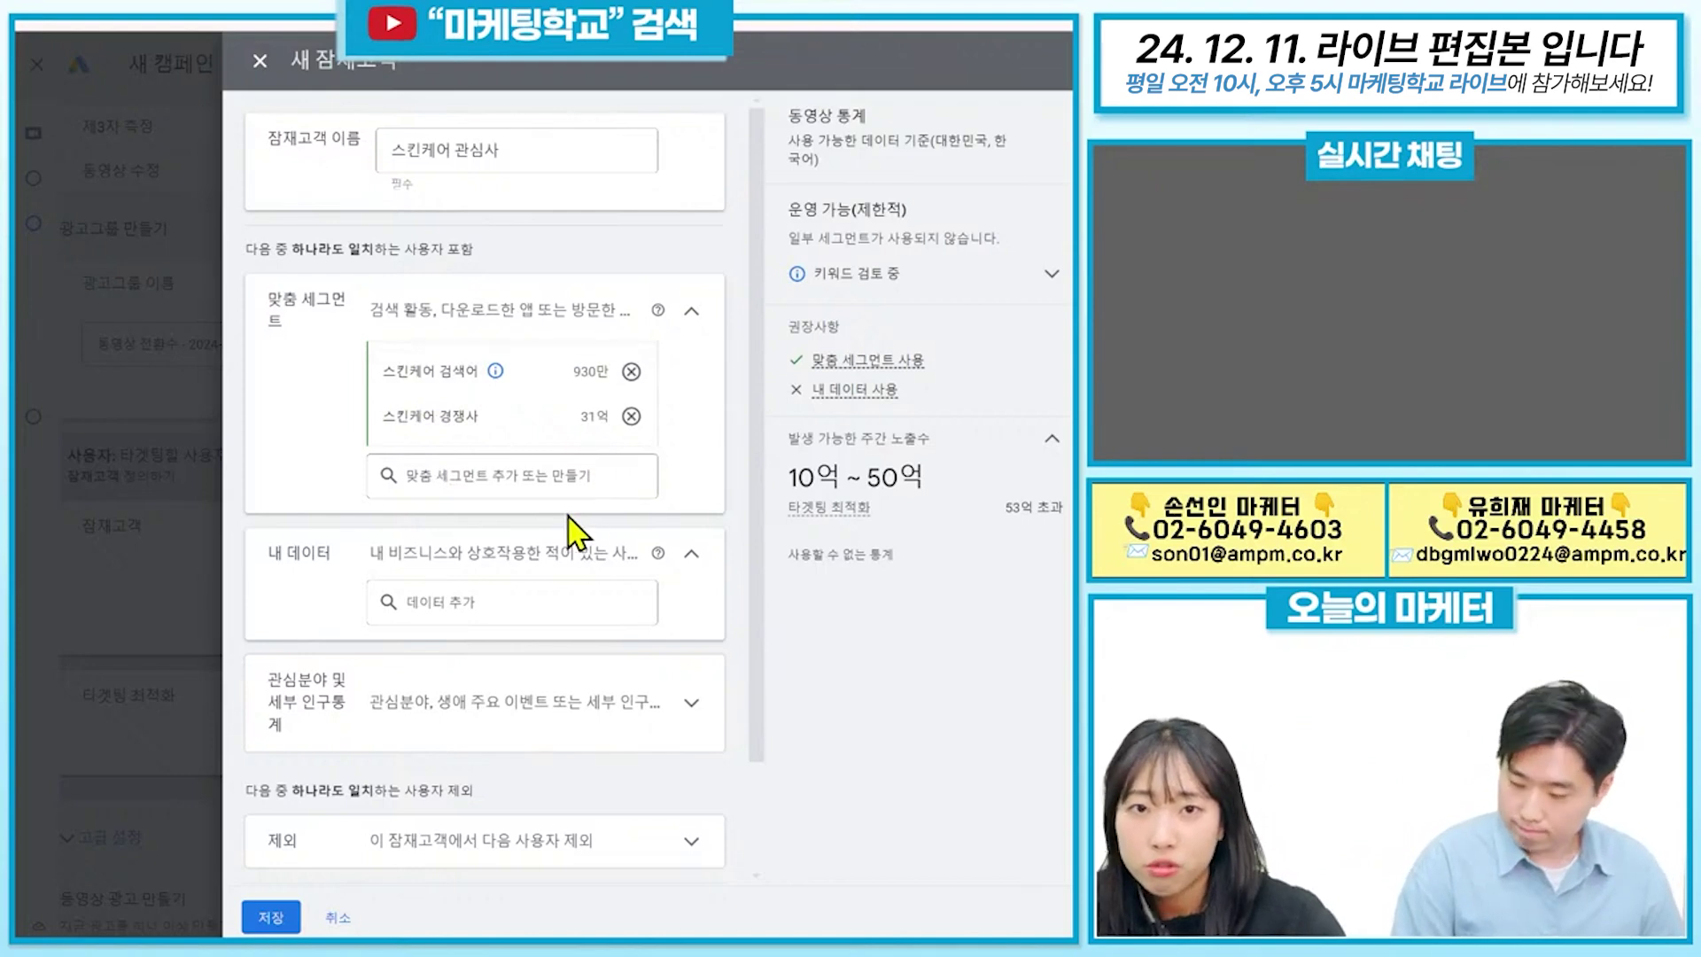
mouse_move(492, 375)
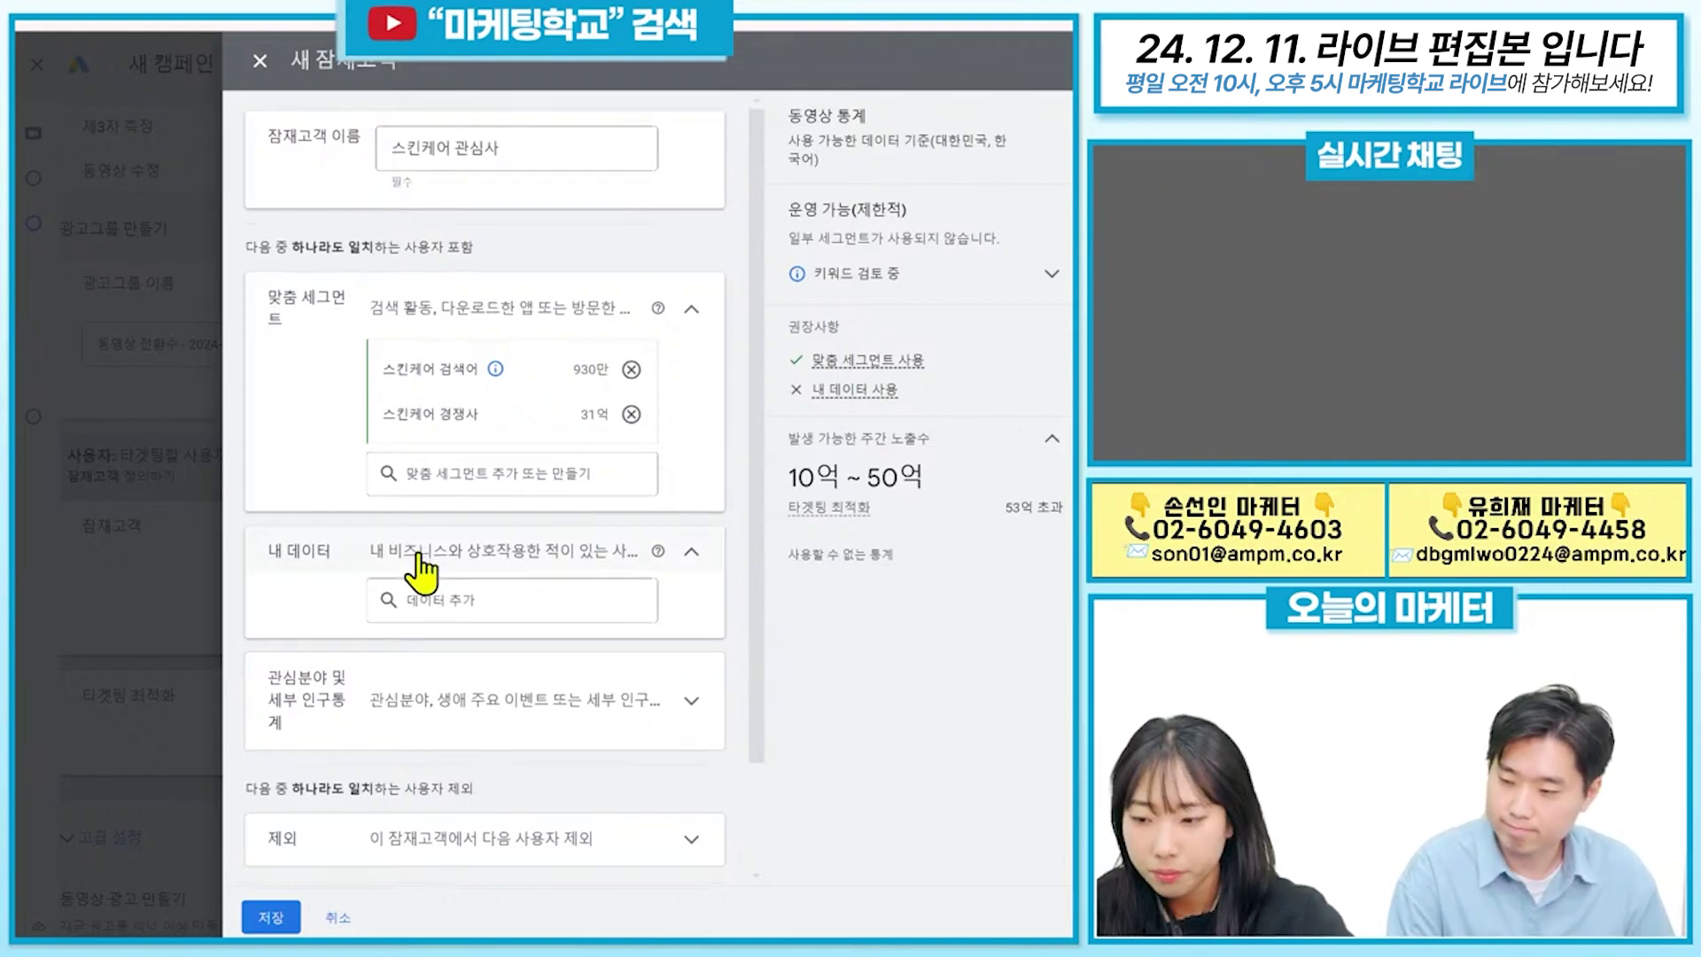
scroll(424, 550, "down", 2)
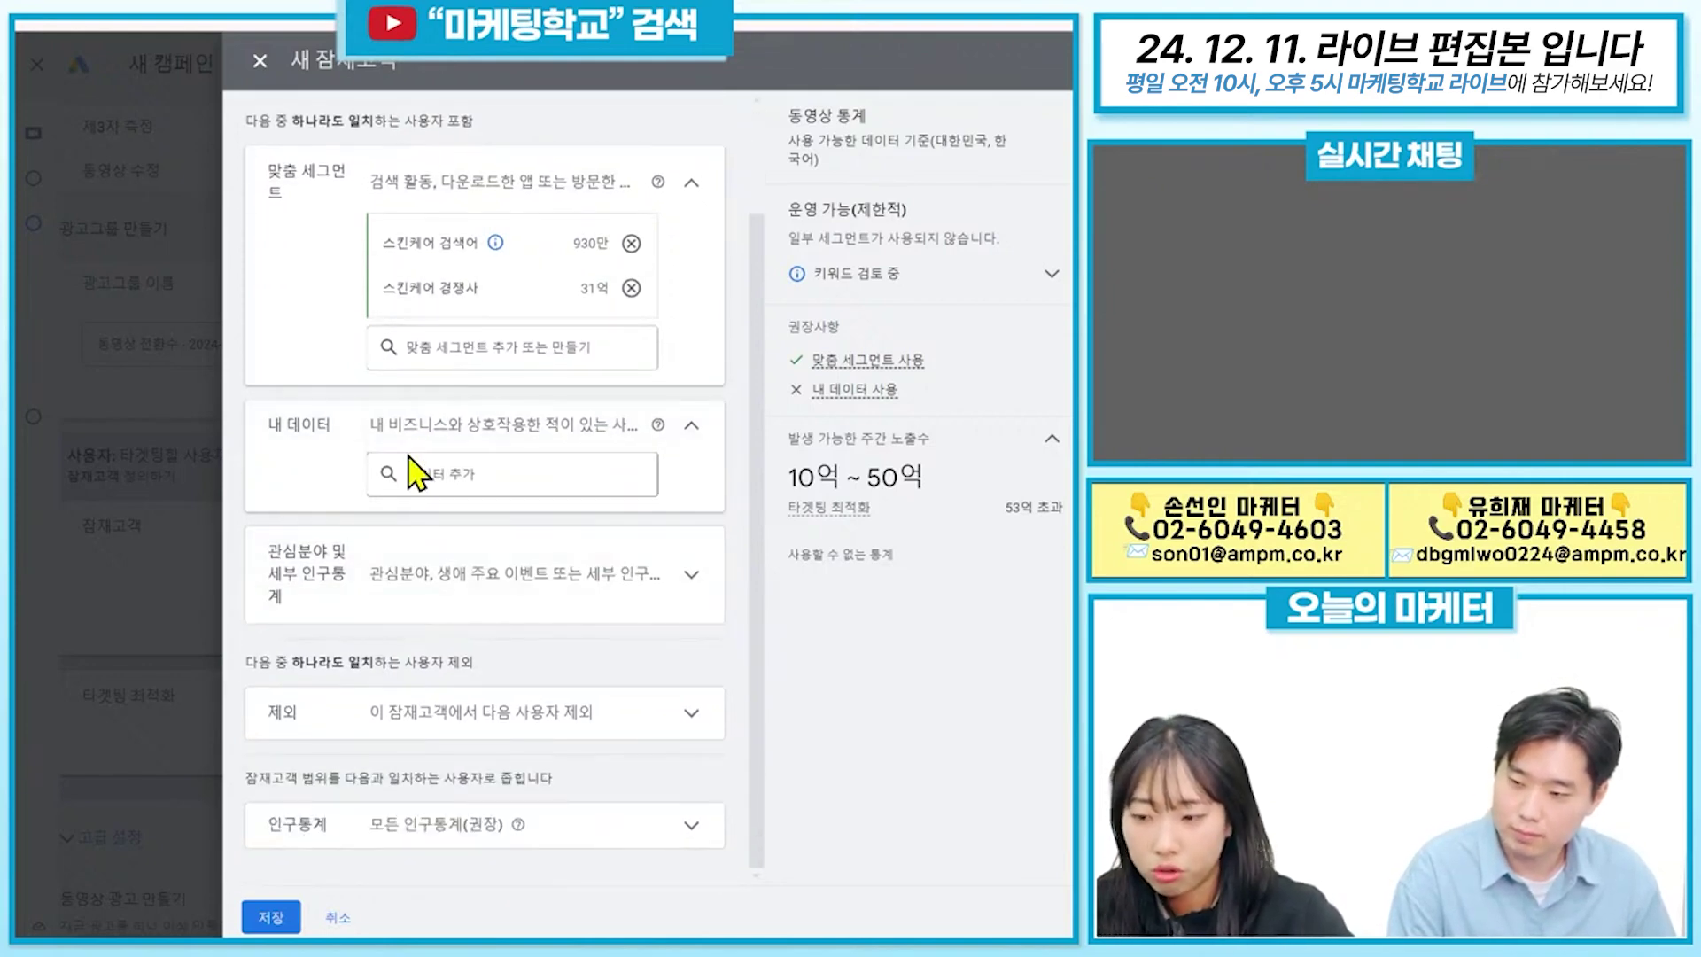
left_click(436, 473)
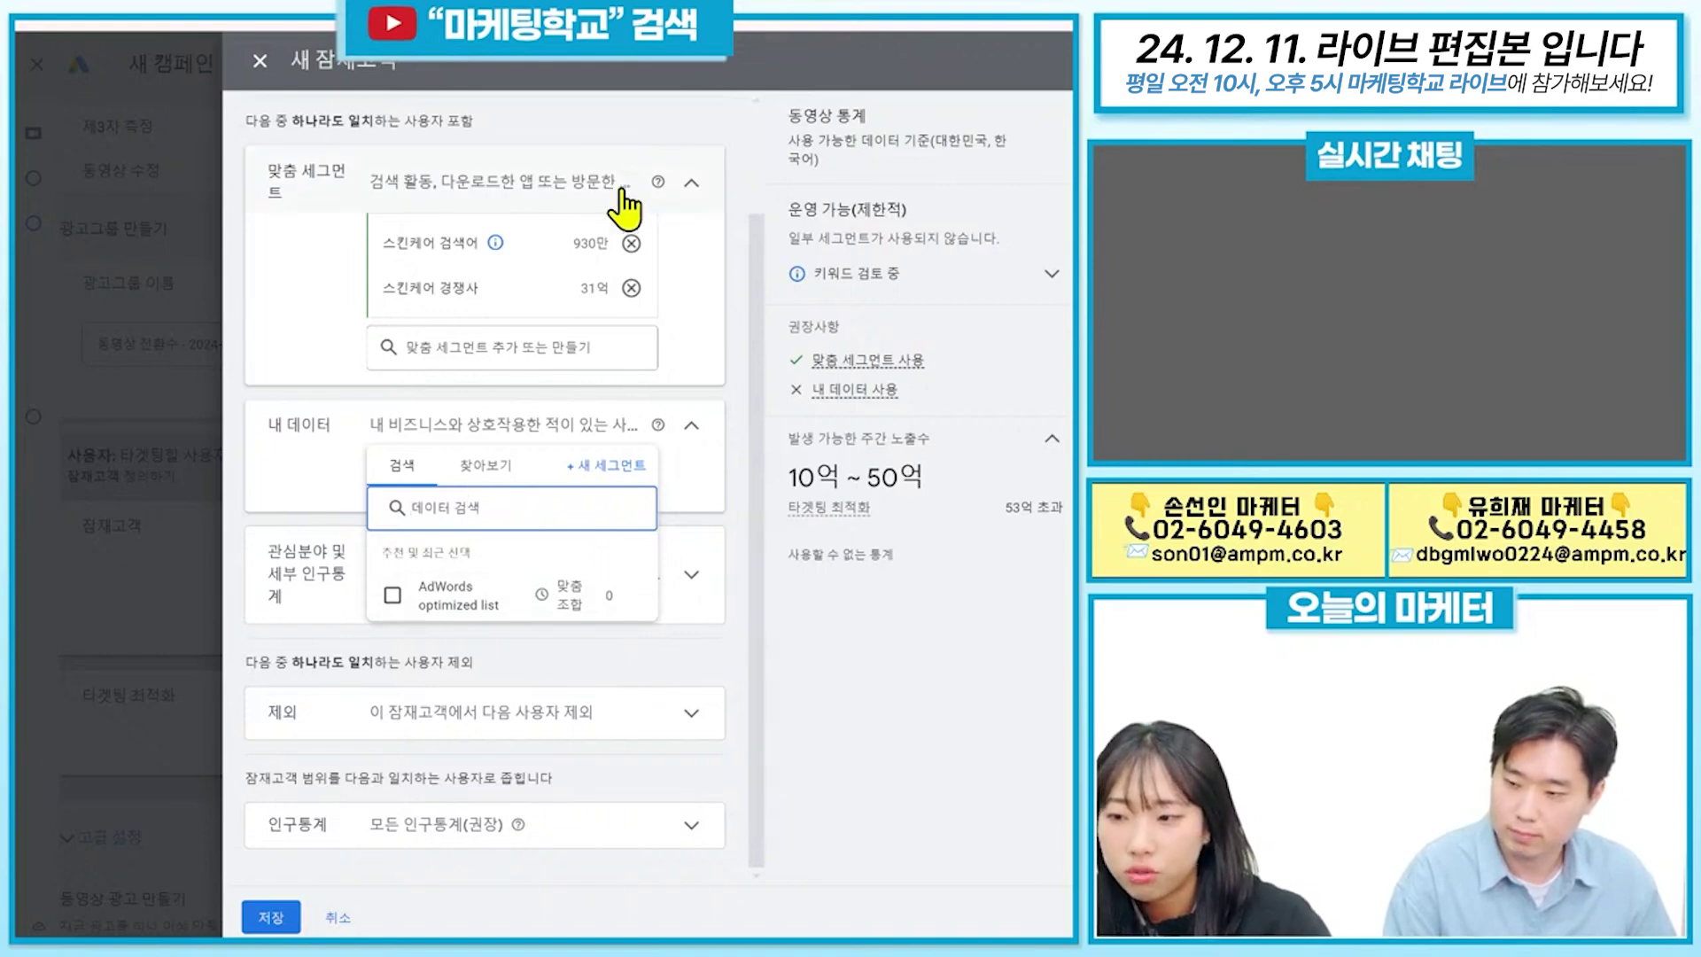
left_click(732, 507)
scroll(732, 506, "up", 3)
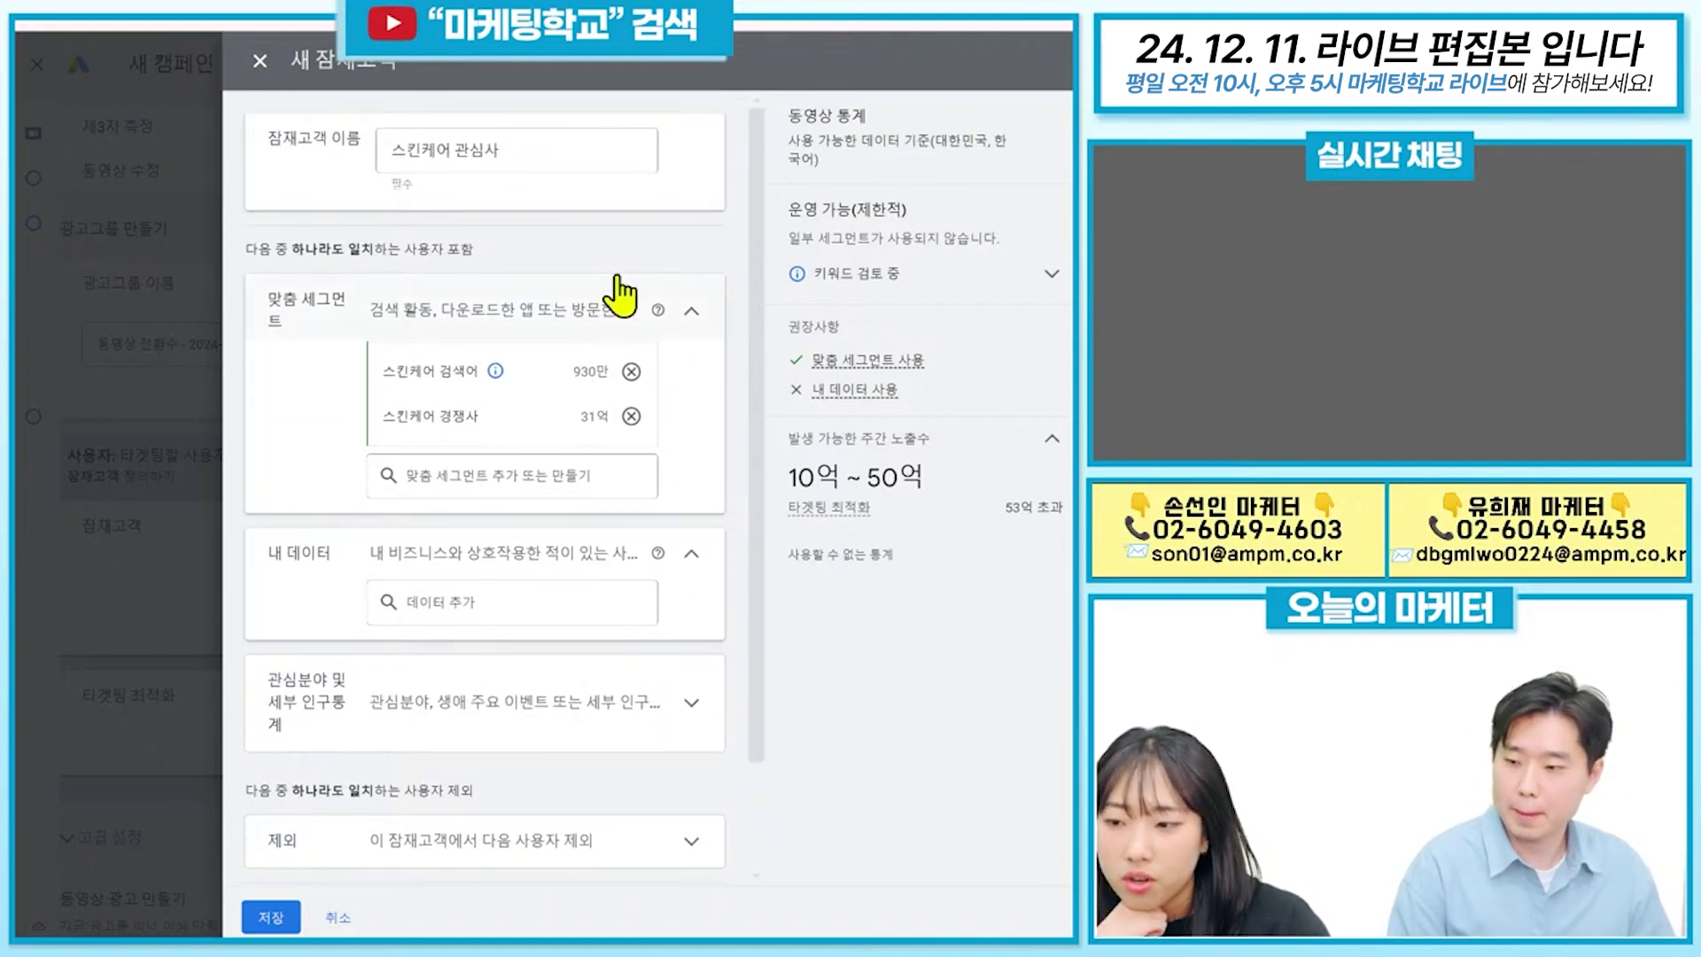
Expand the audience's interests and detailed demographics section and its exclusions section to show their options.
left_click(514, 147)
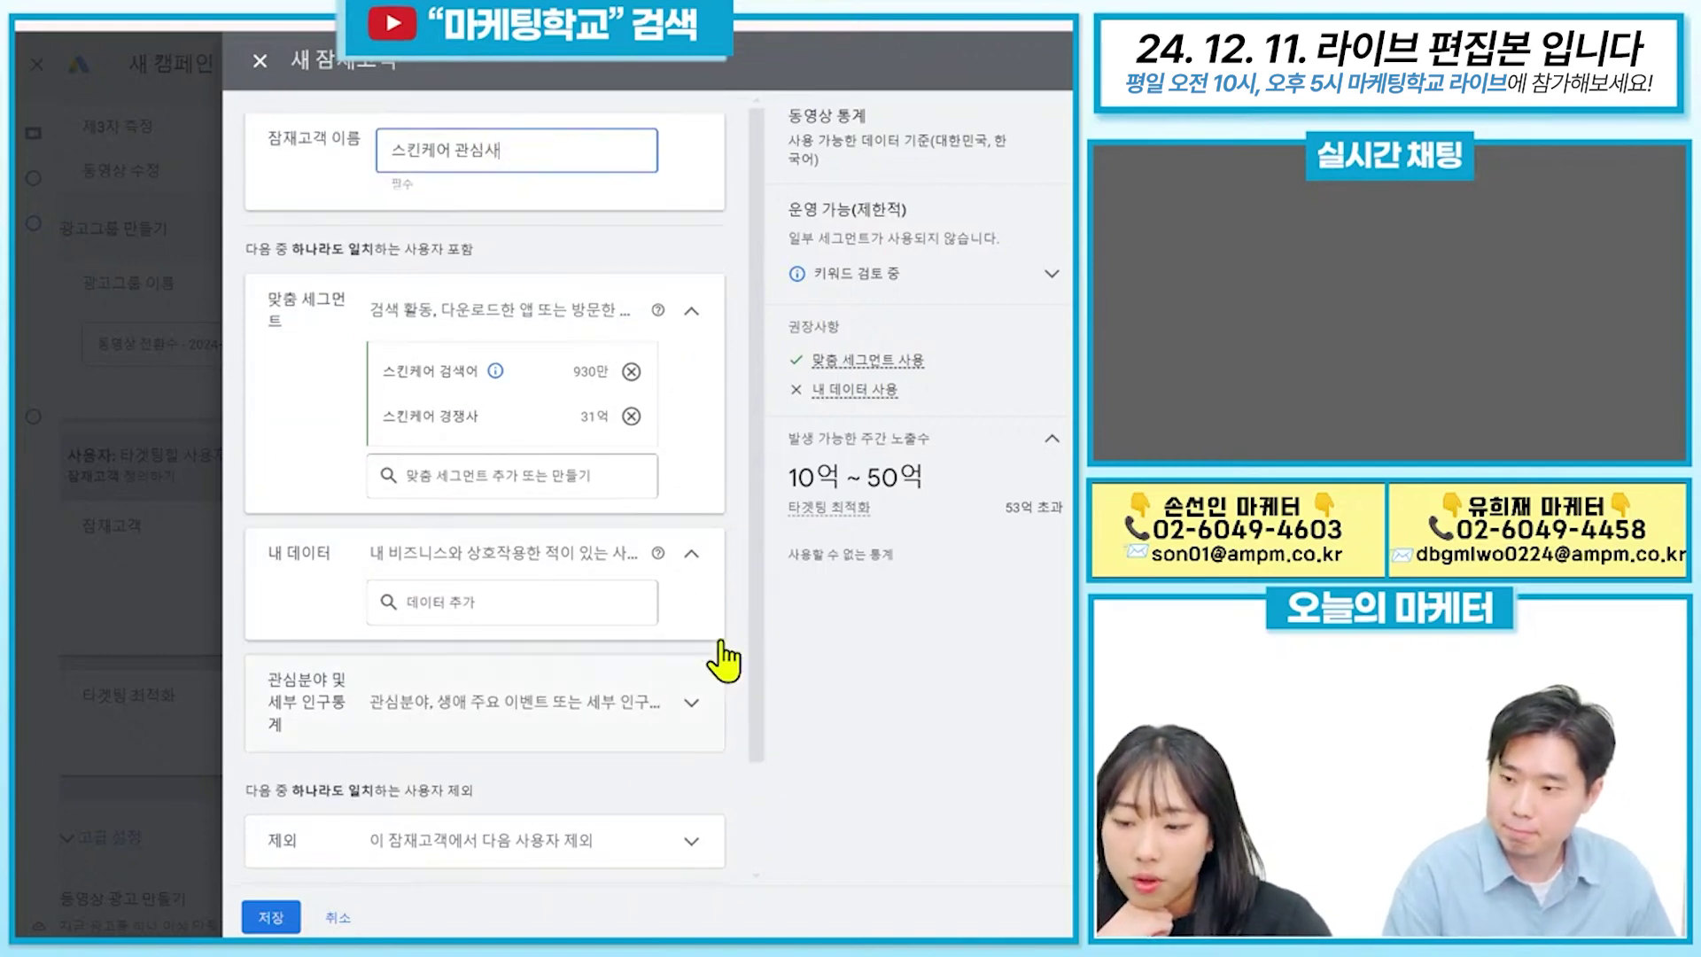
scroll(722, 657, "down", 2)
left_click(696, 572)
scroll(576, 637, "down", 1)
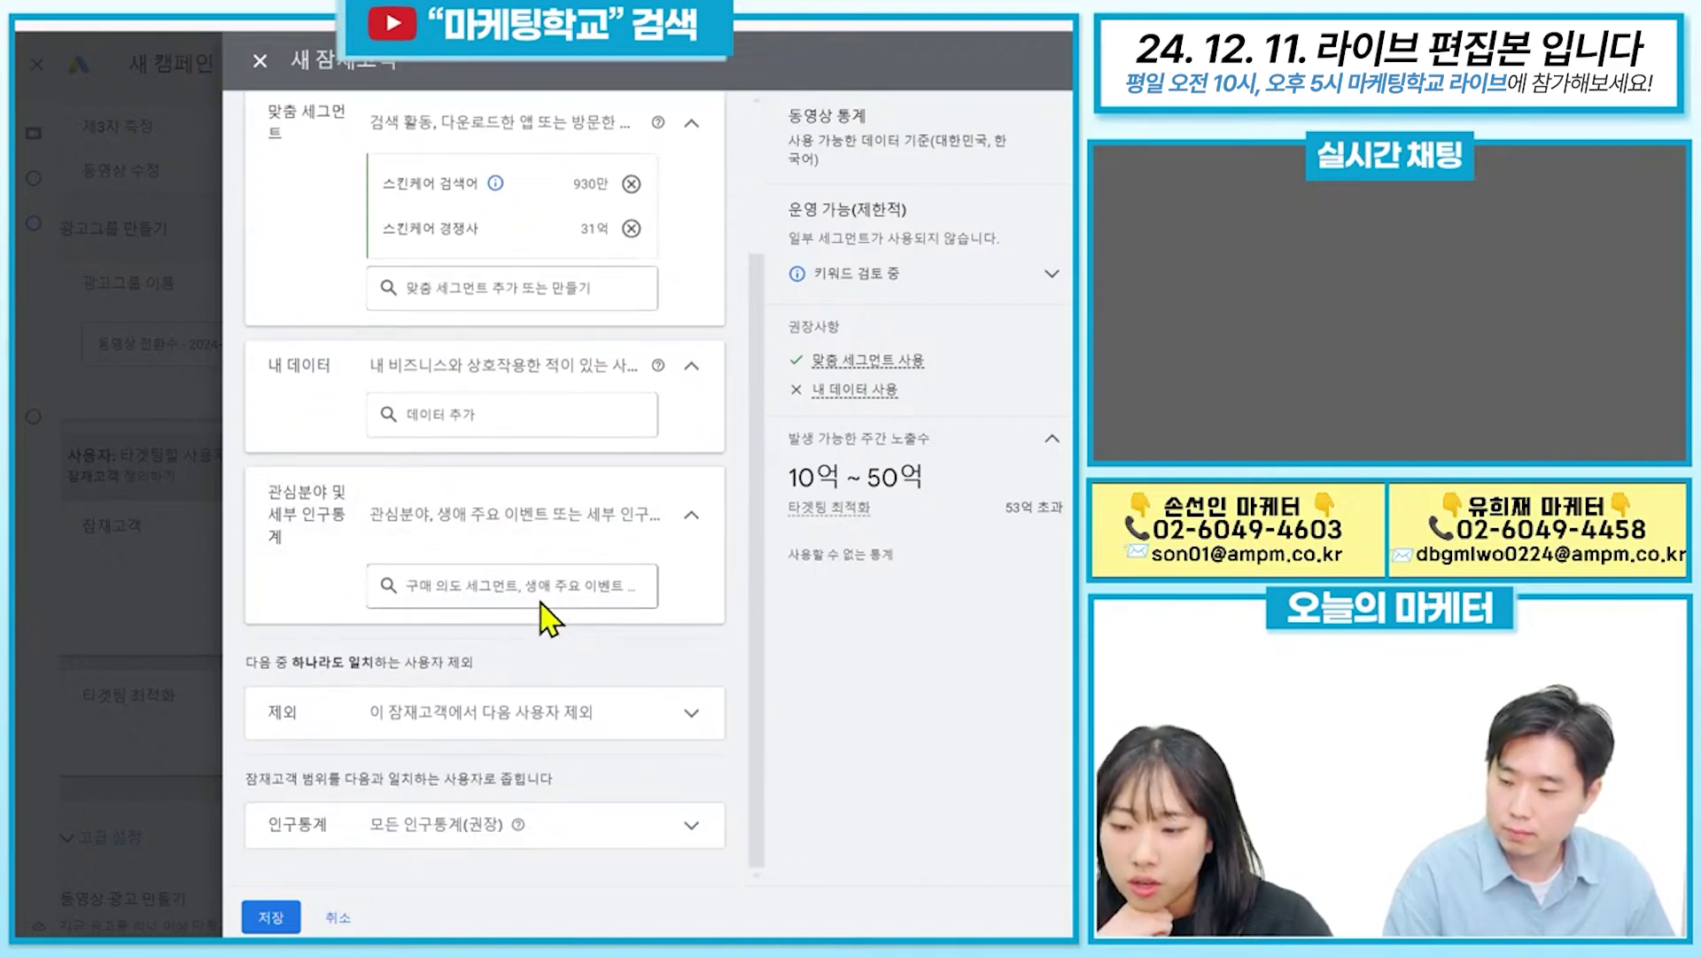
left_click(613, 714)
scroll(631, 700, "down", 1)
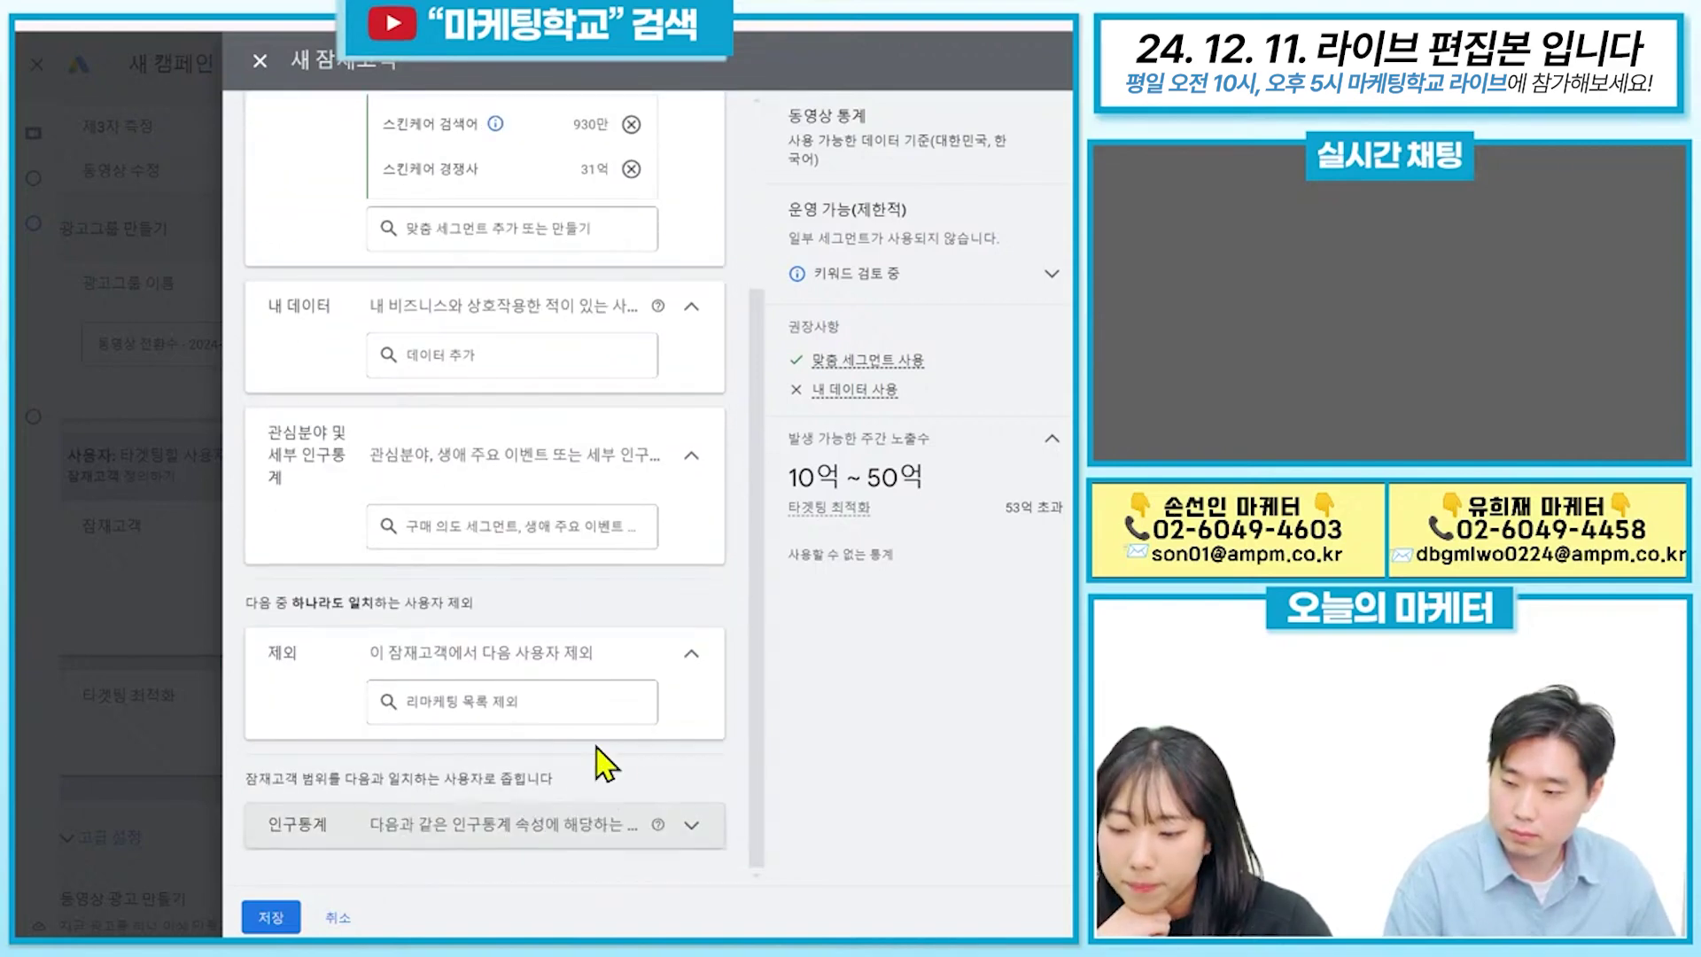
Limit the audience's demographics to ages 25 through 64, keeping all genders included, and save the audience.
left_click(598, 819)
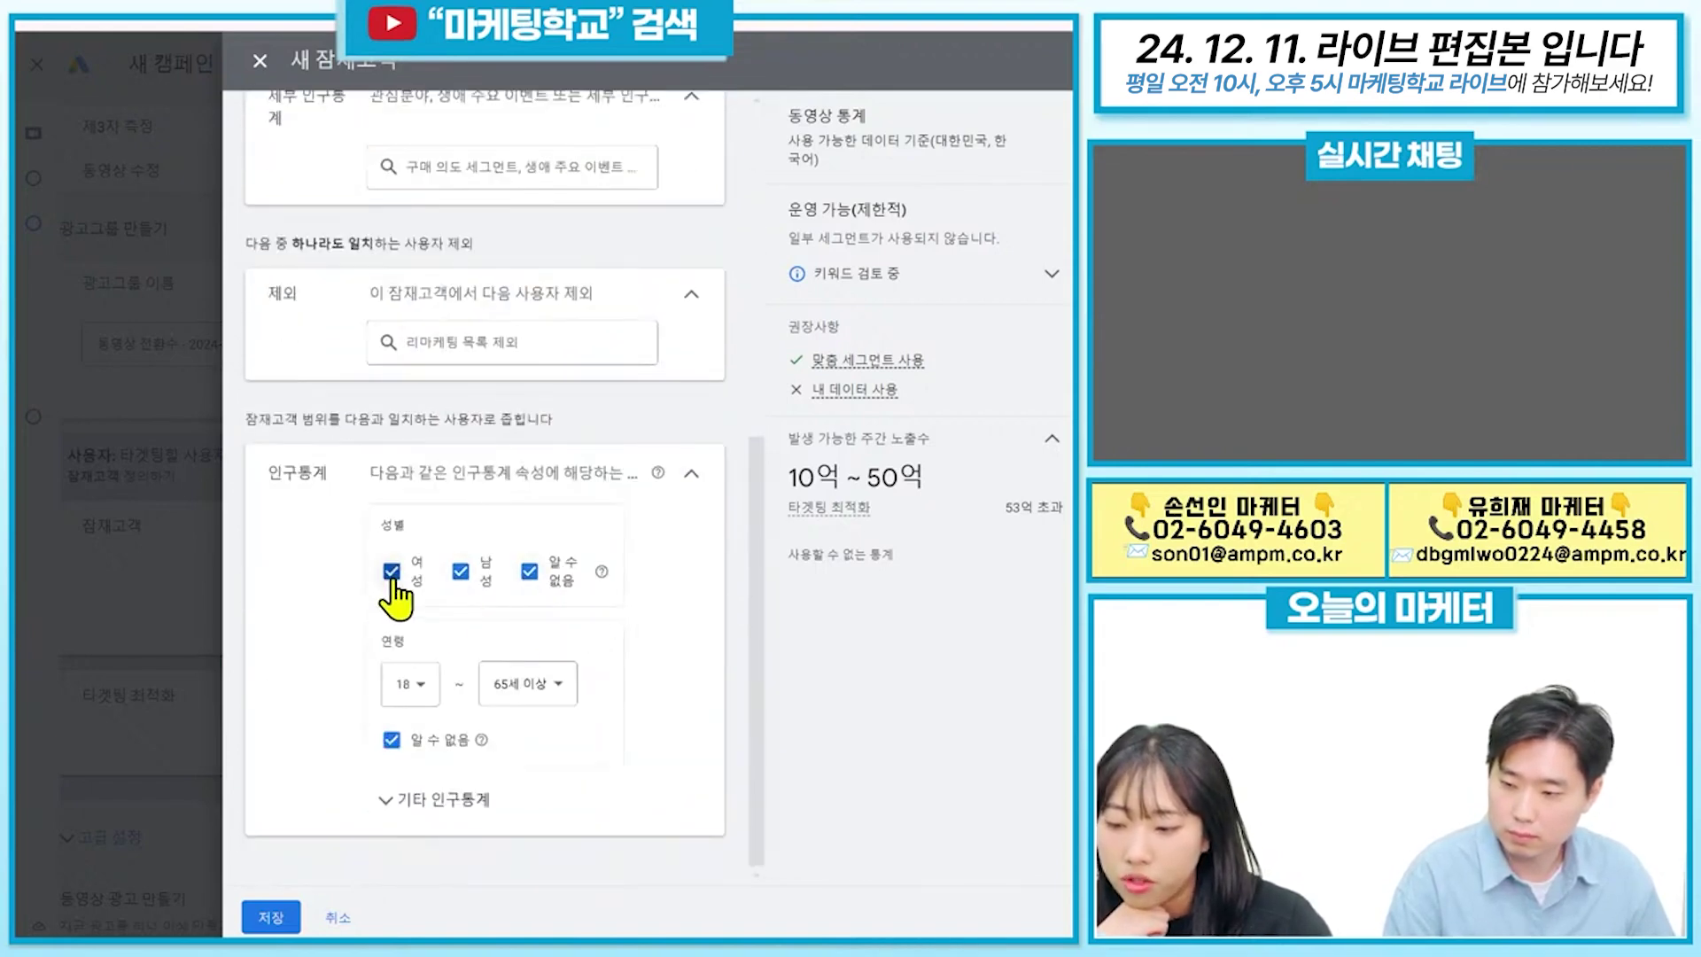
left_click(460, 570)
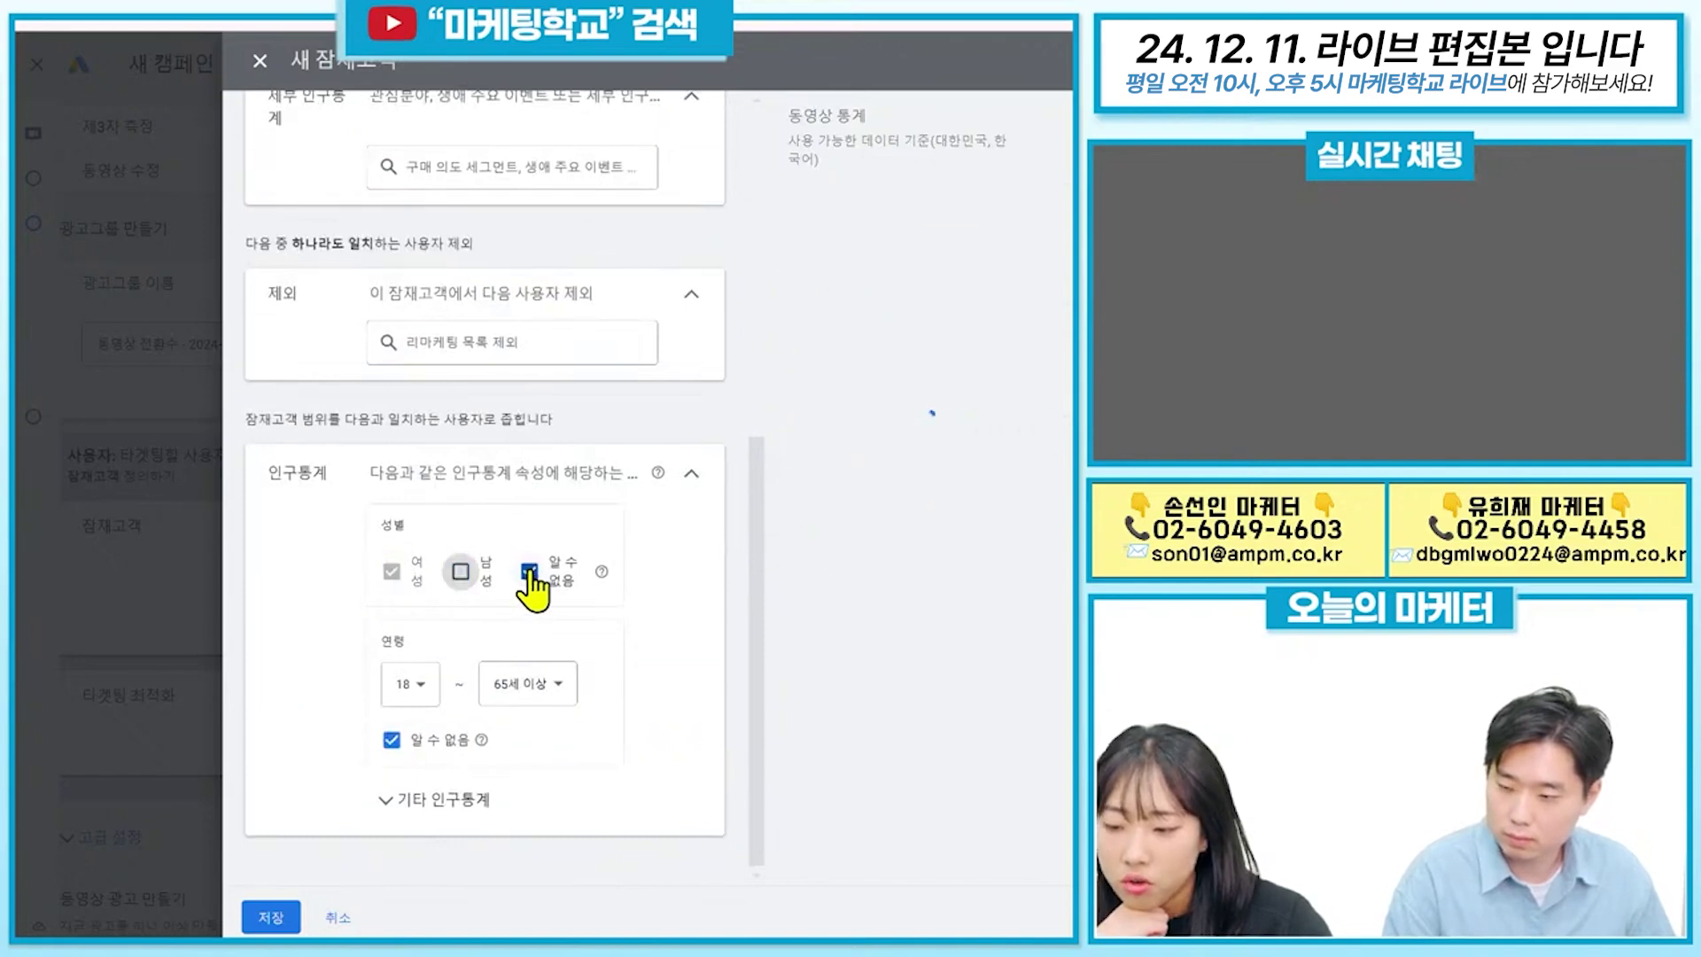
left_click(460, 571)
left_click(416, 687)
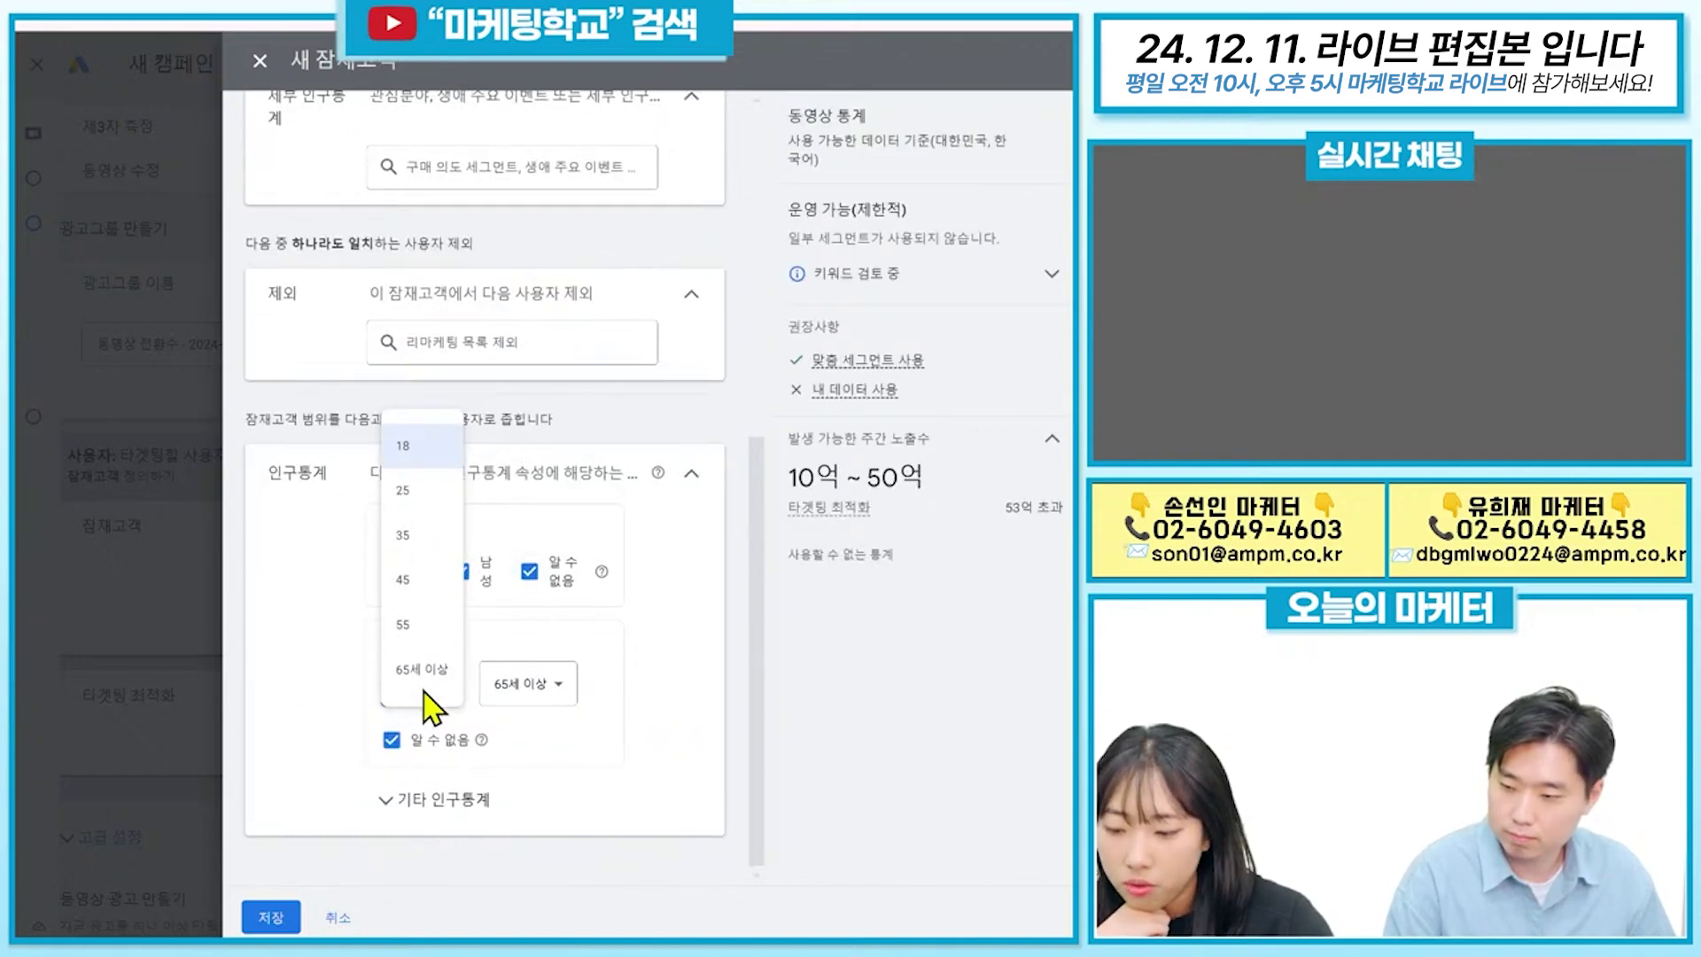
left_click(519, 683)
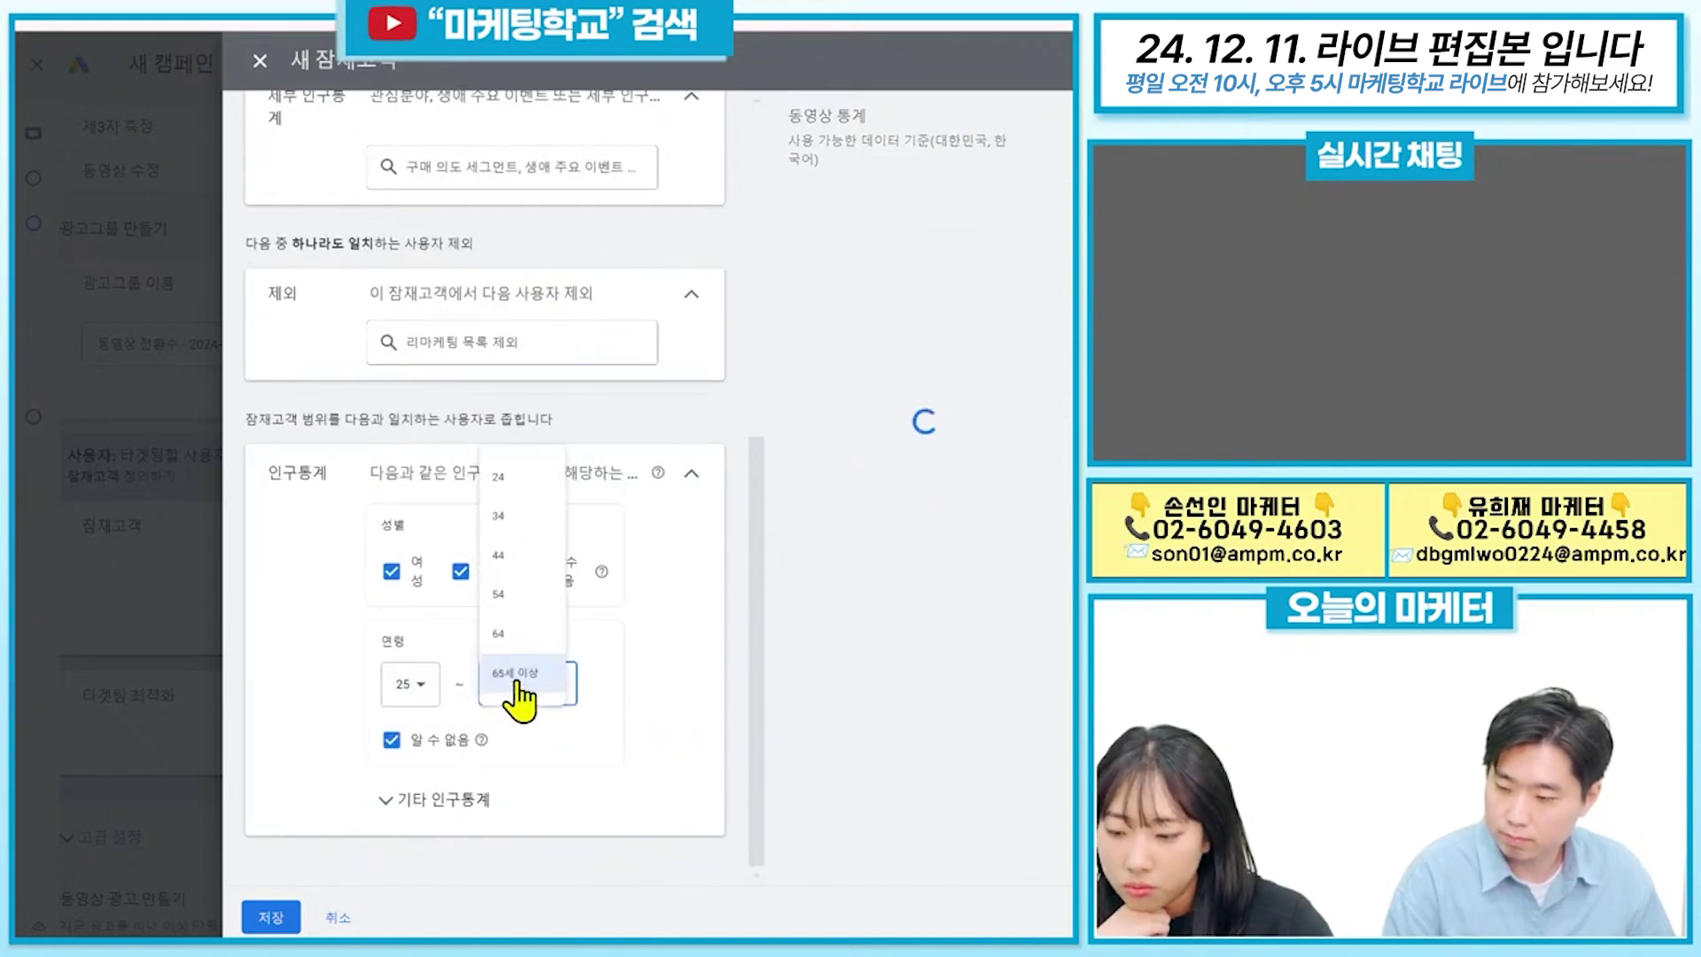
left_click(505, 622)
left_click(269, 927)
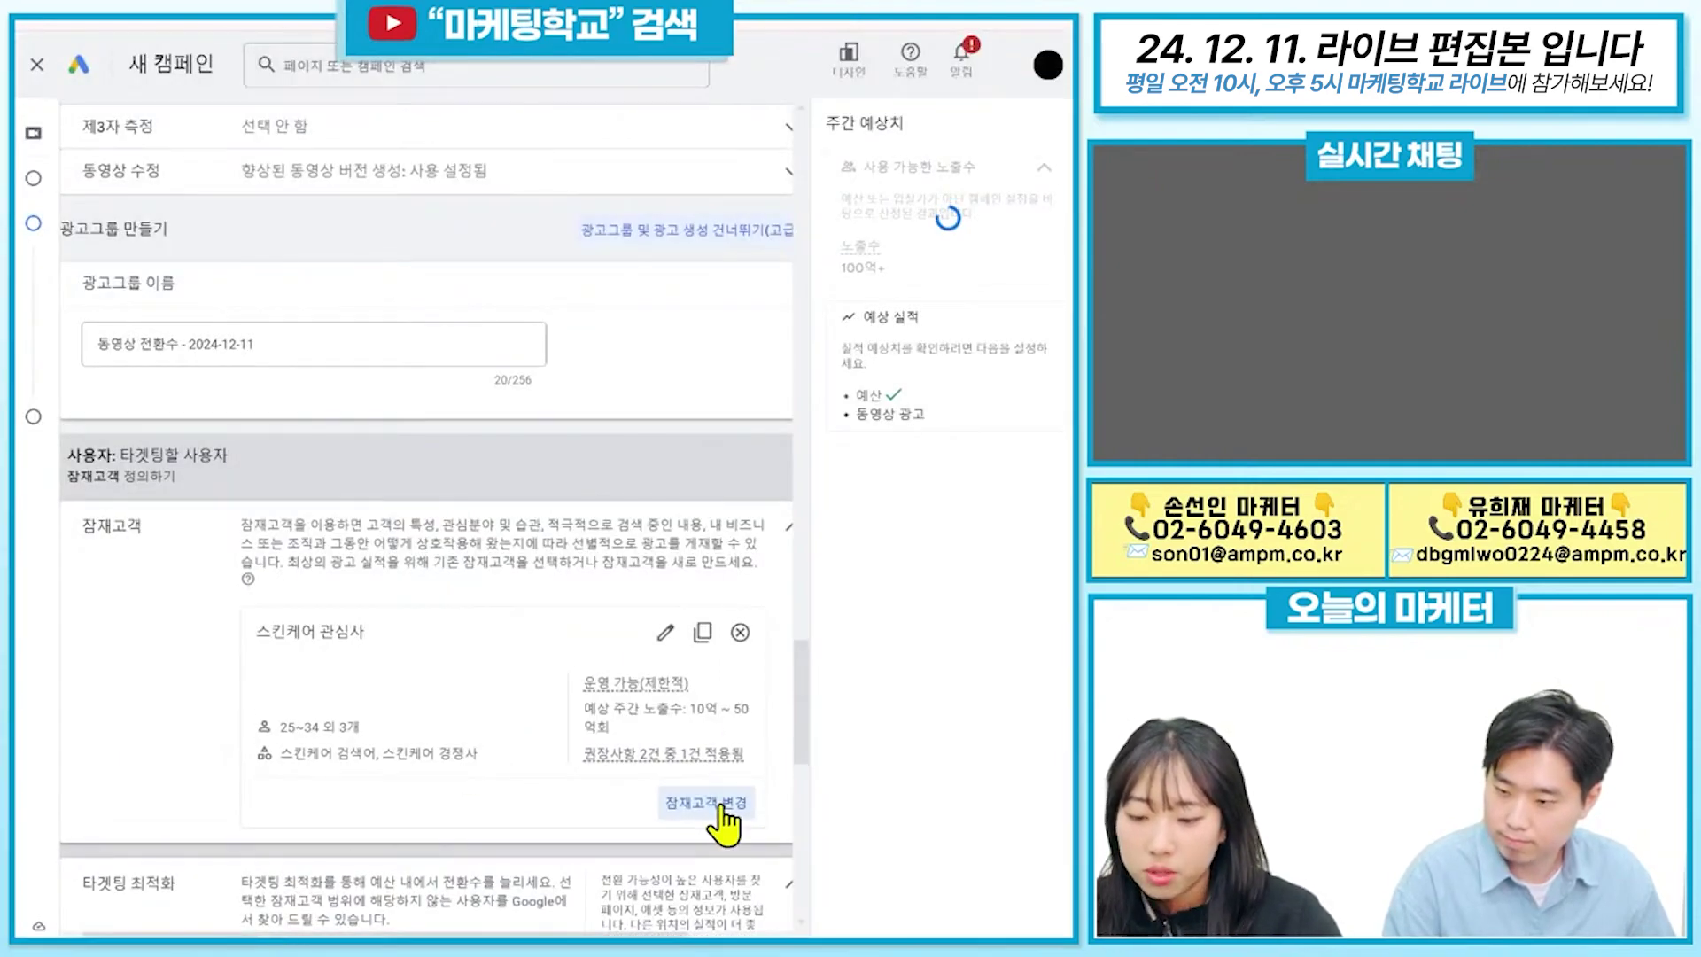
Create another new audience for the ad group and name it 리타겟팅.
left_click(724, 804)
scroll(483, 372, "down", 1)
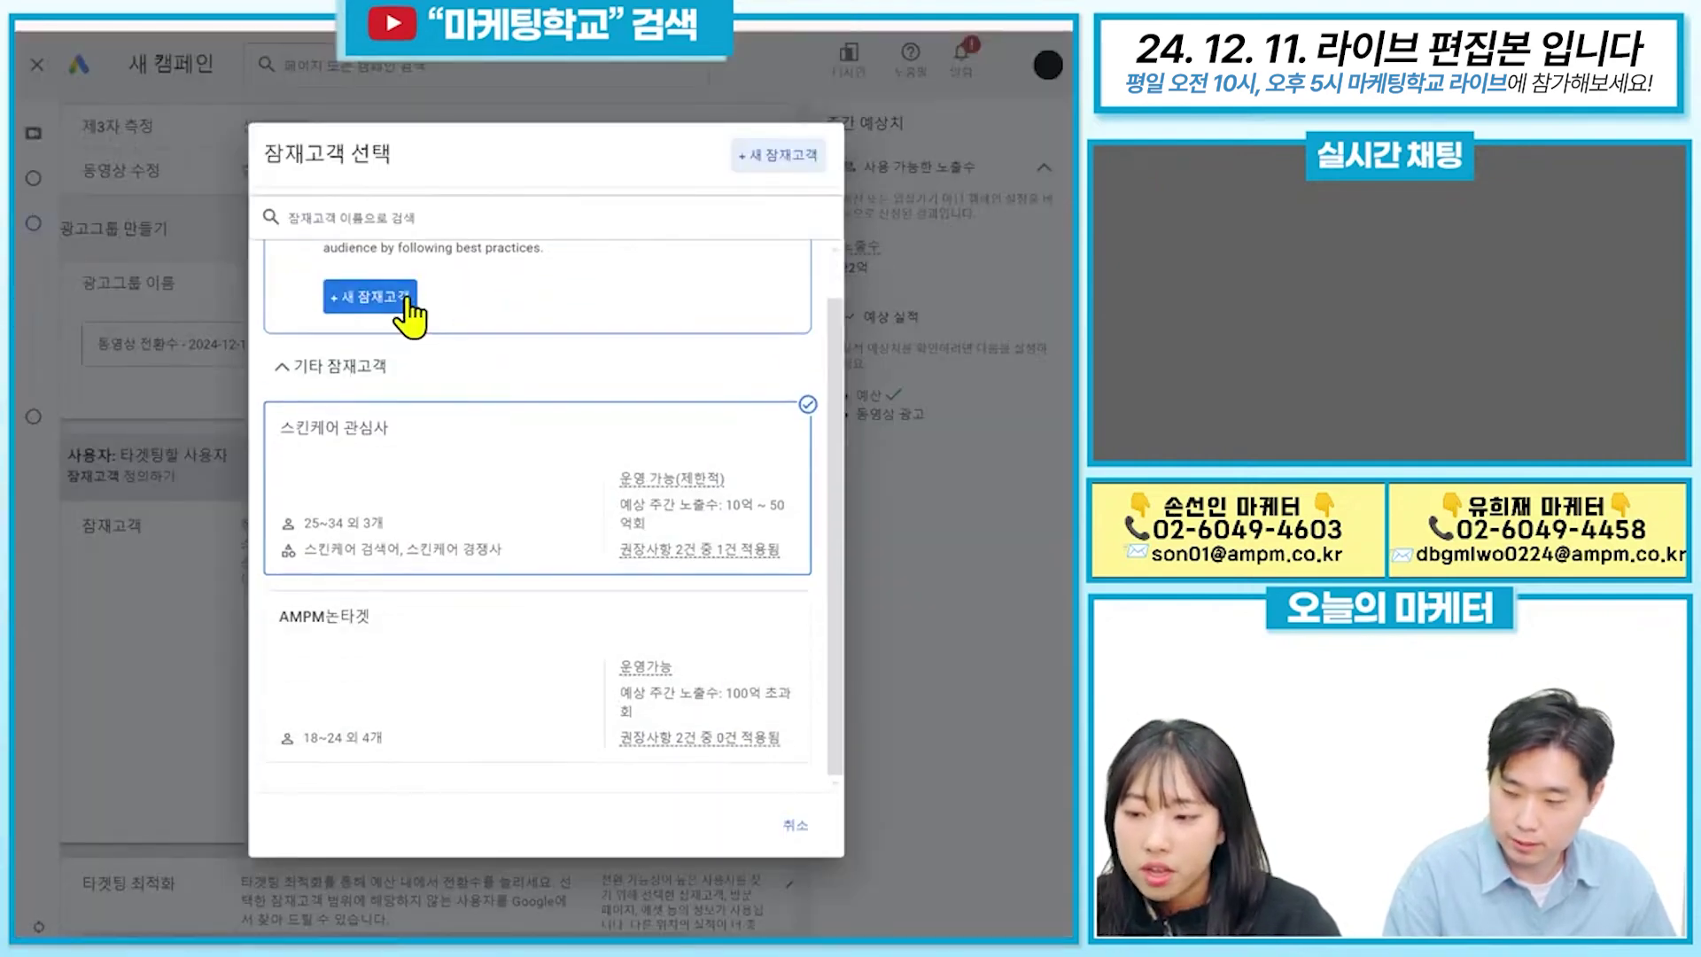
left_click(465, 415)
left_click(463, 151)
type("스킨")
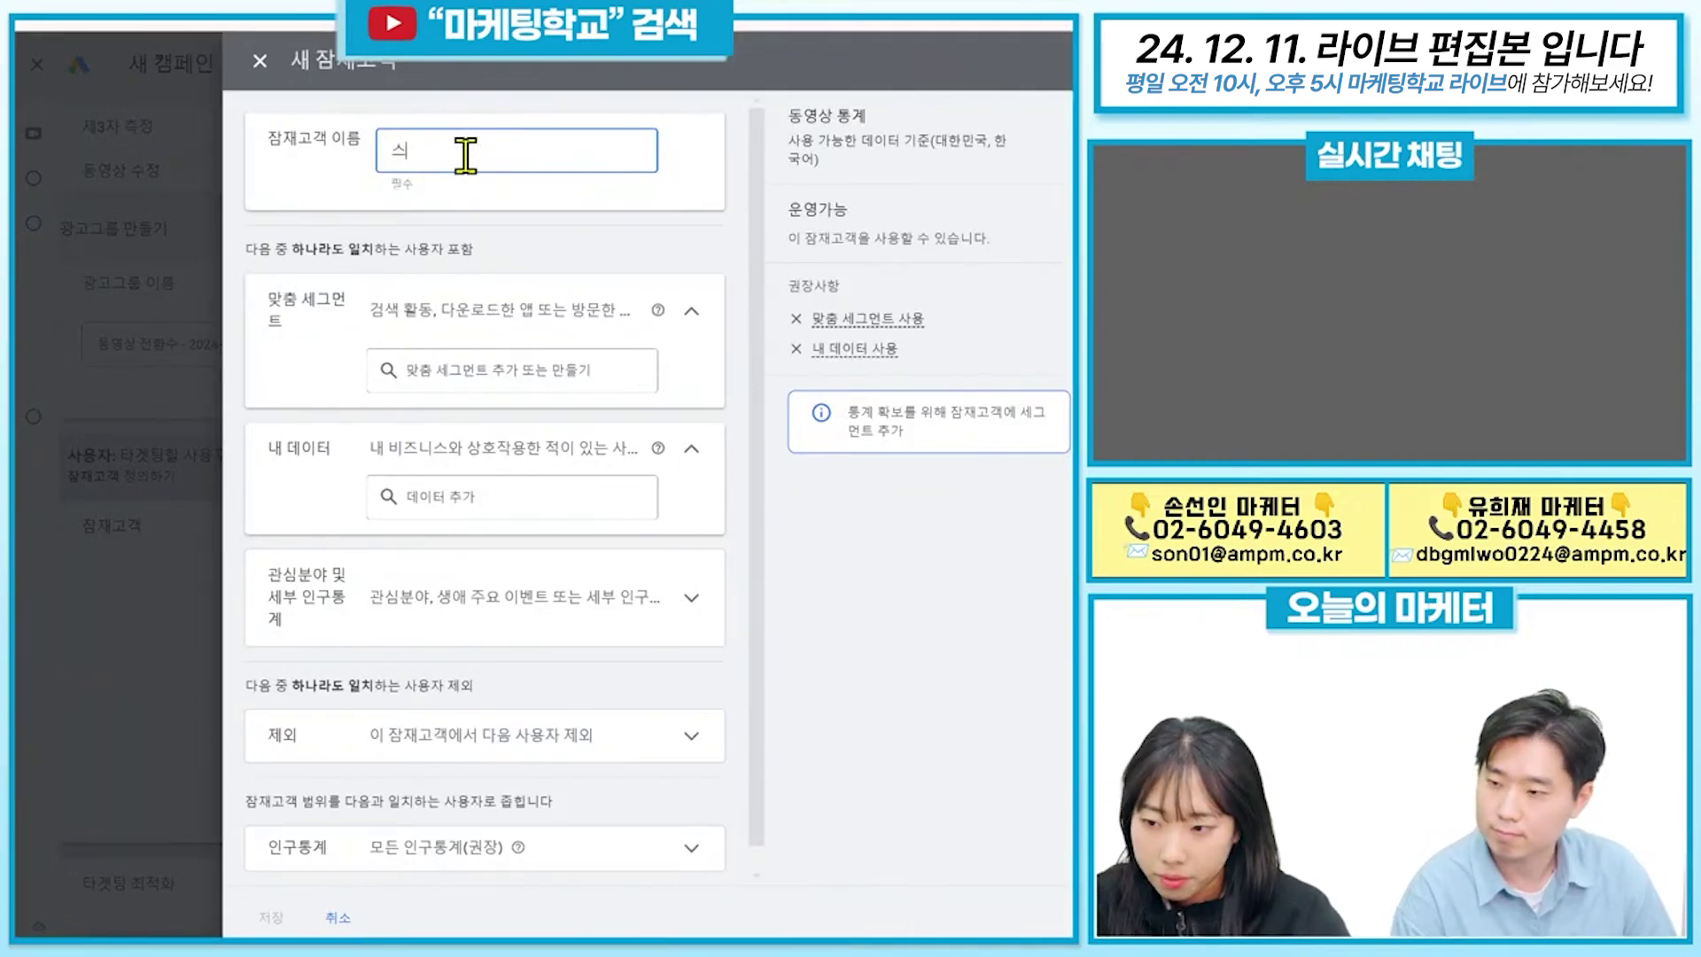
key("BackSpace")
type("리타")
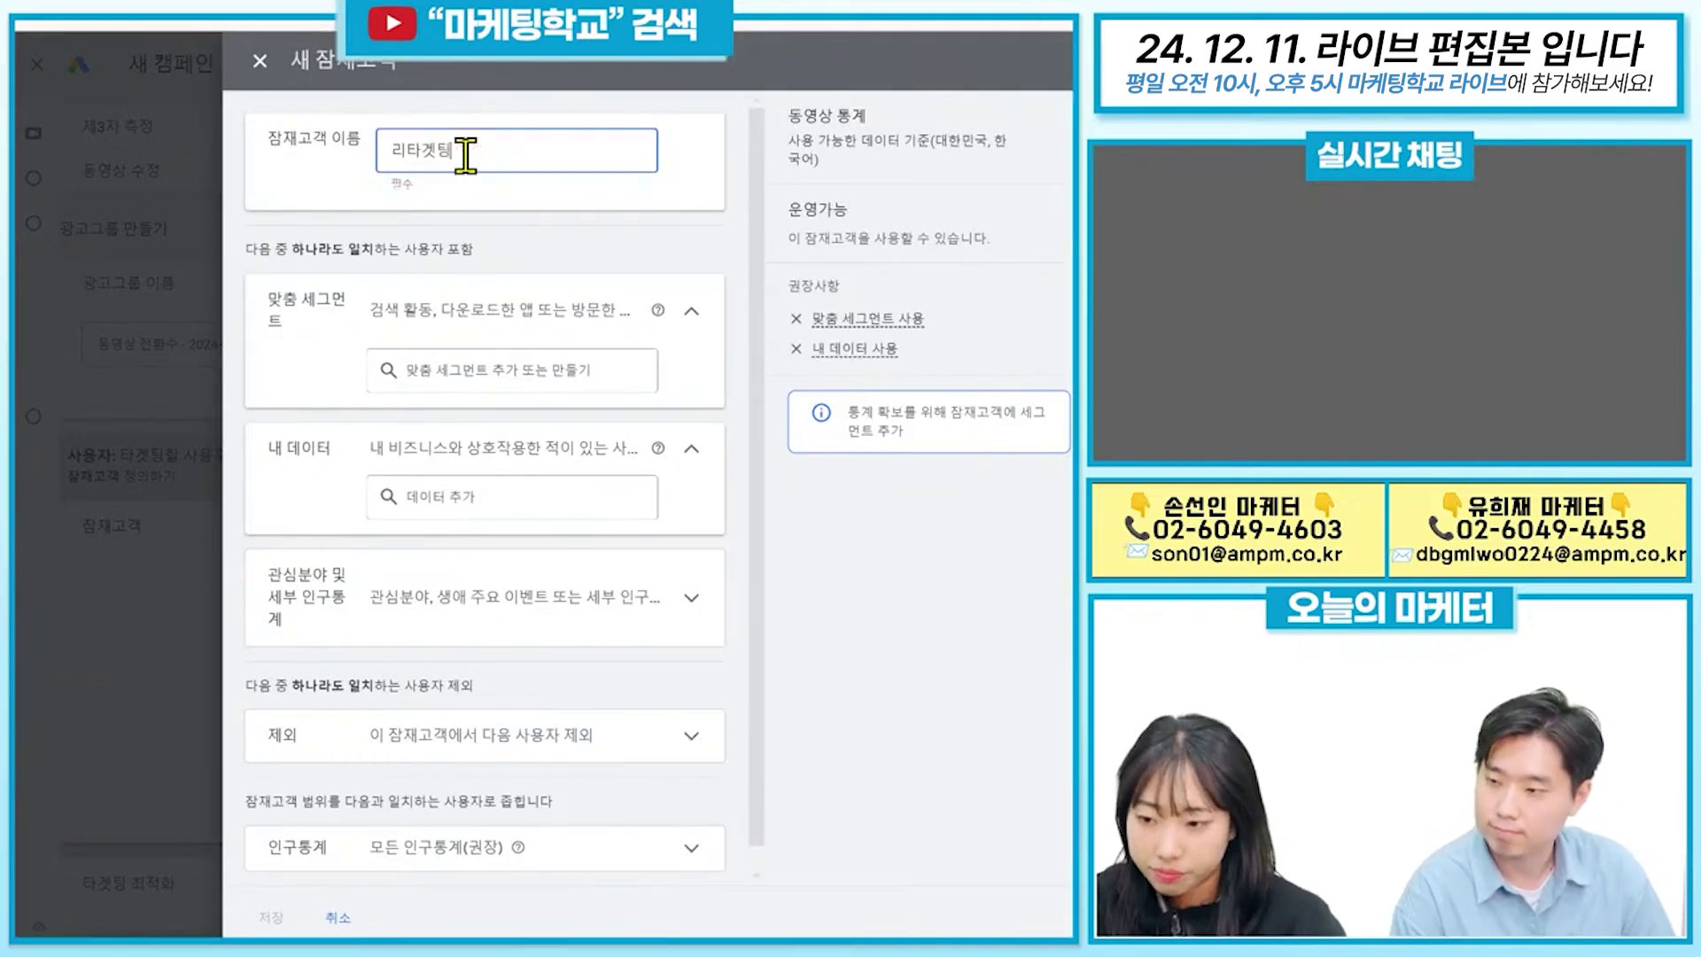
type("겟팅")
Start a new custom segment for the 리타겟팅 audience and name it 자사명 세그먼트.
left_click(456, 368)
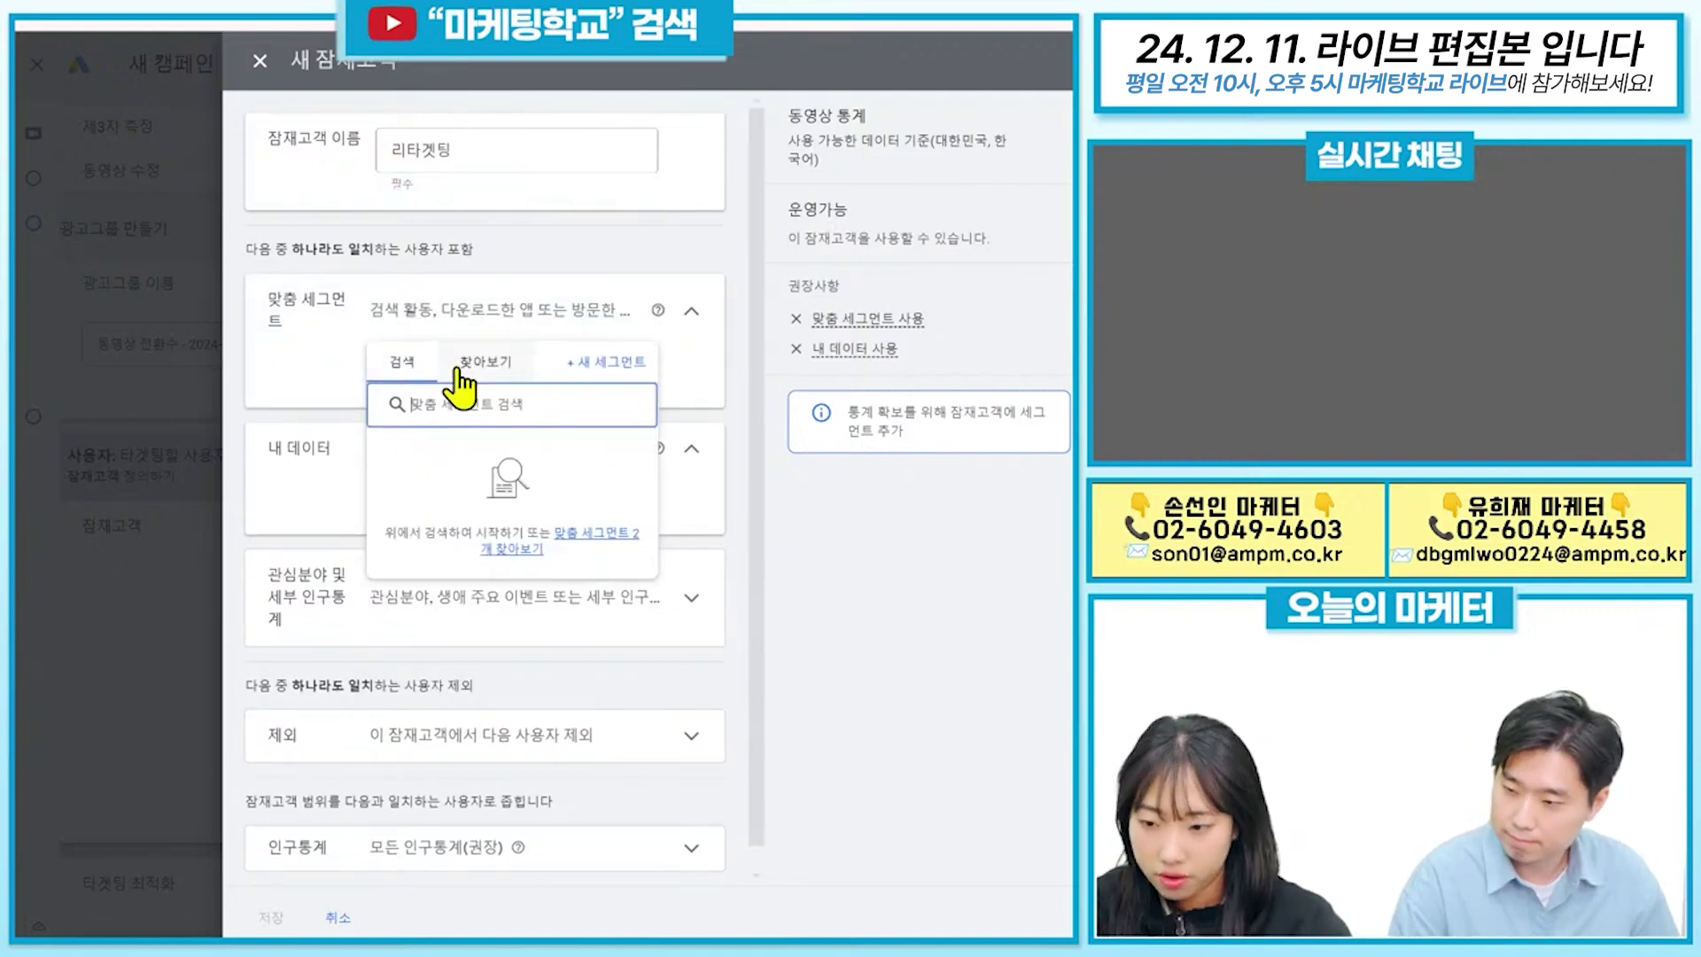
left_click(610, 362)
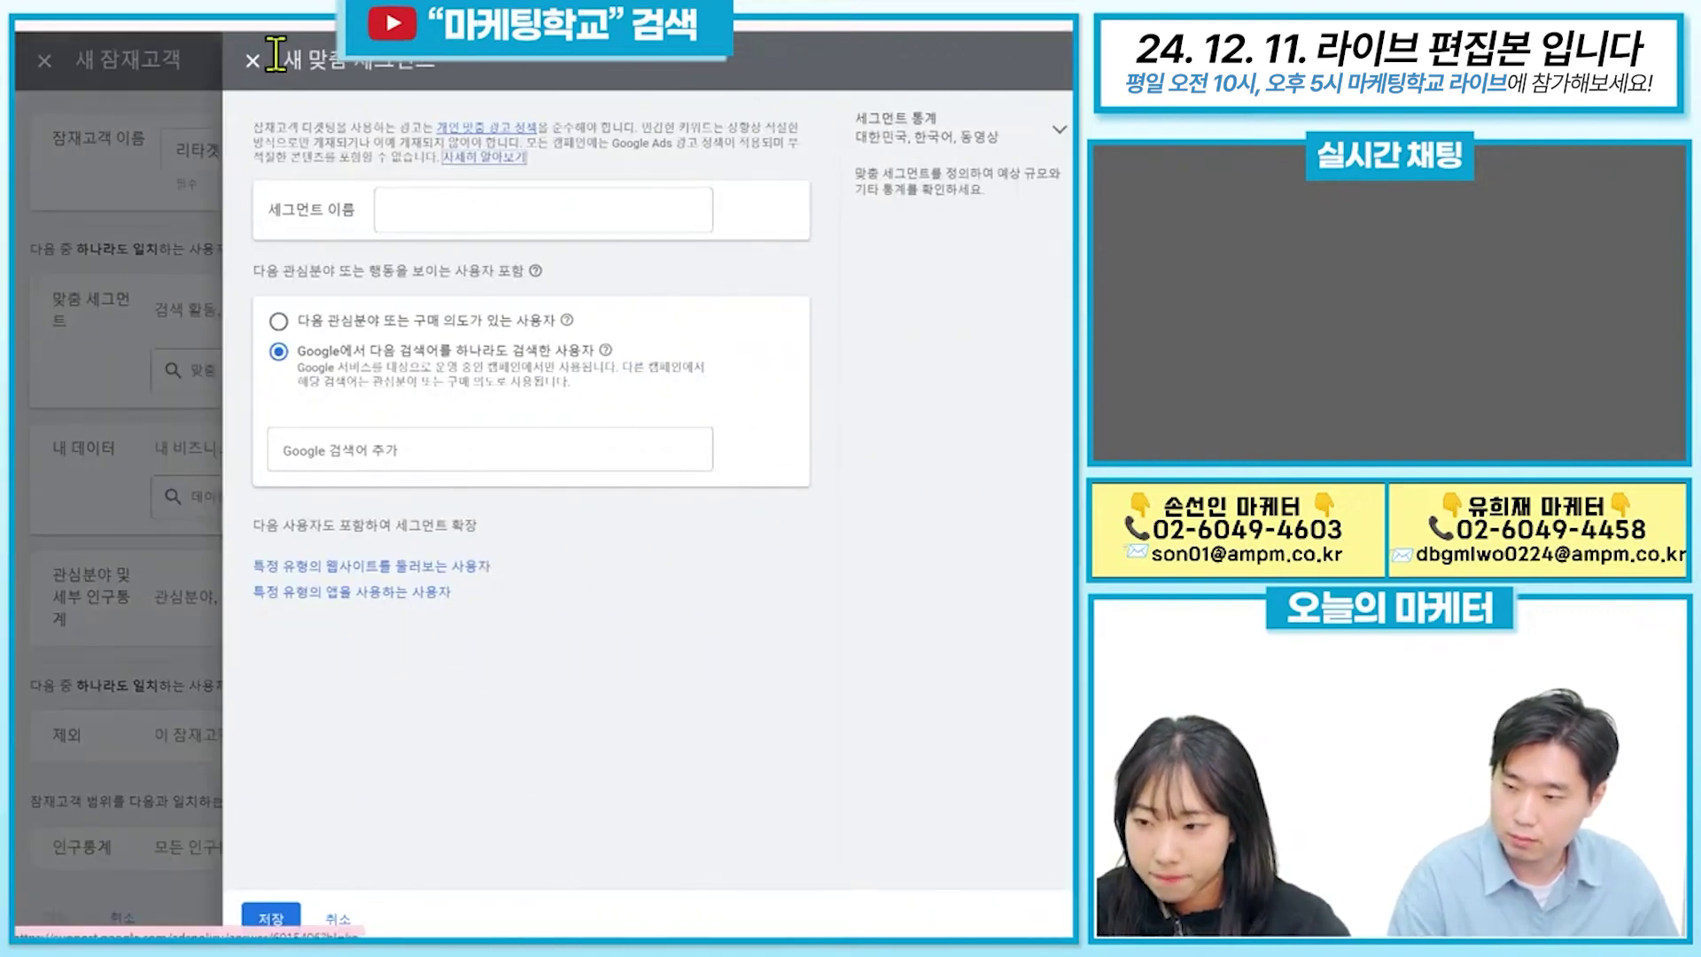
left_click(255, 60)
left_click(448, 369)
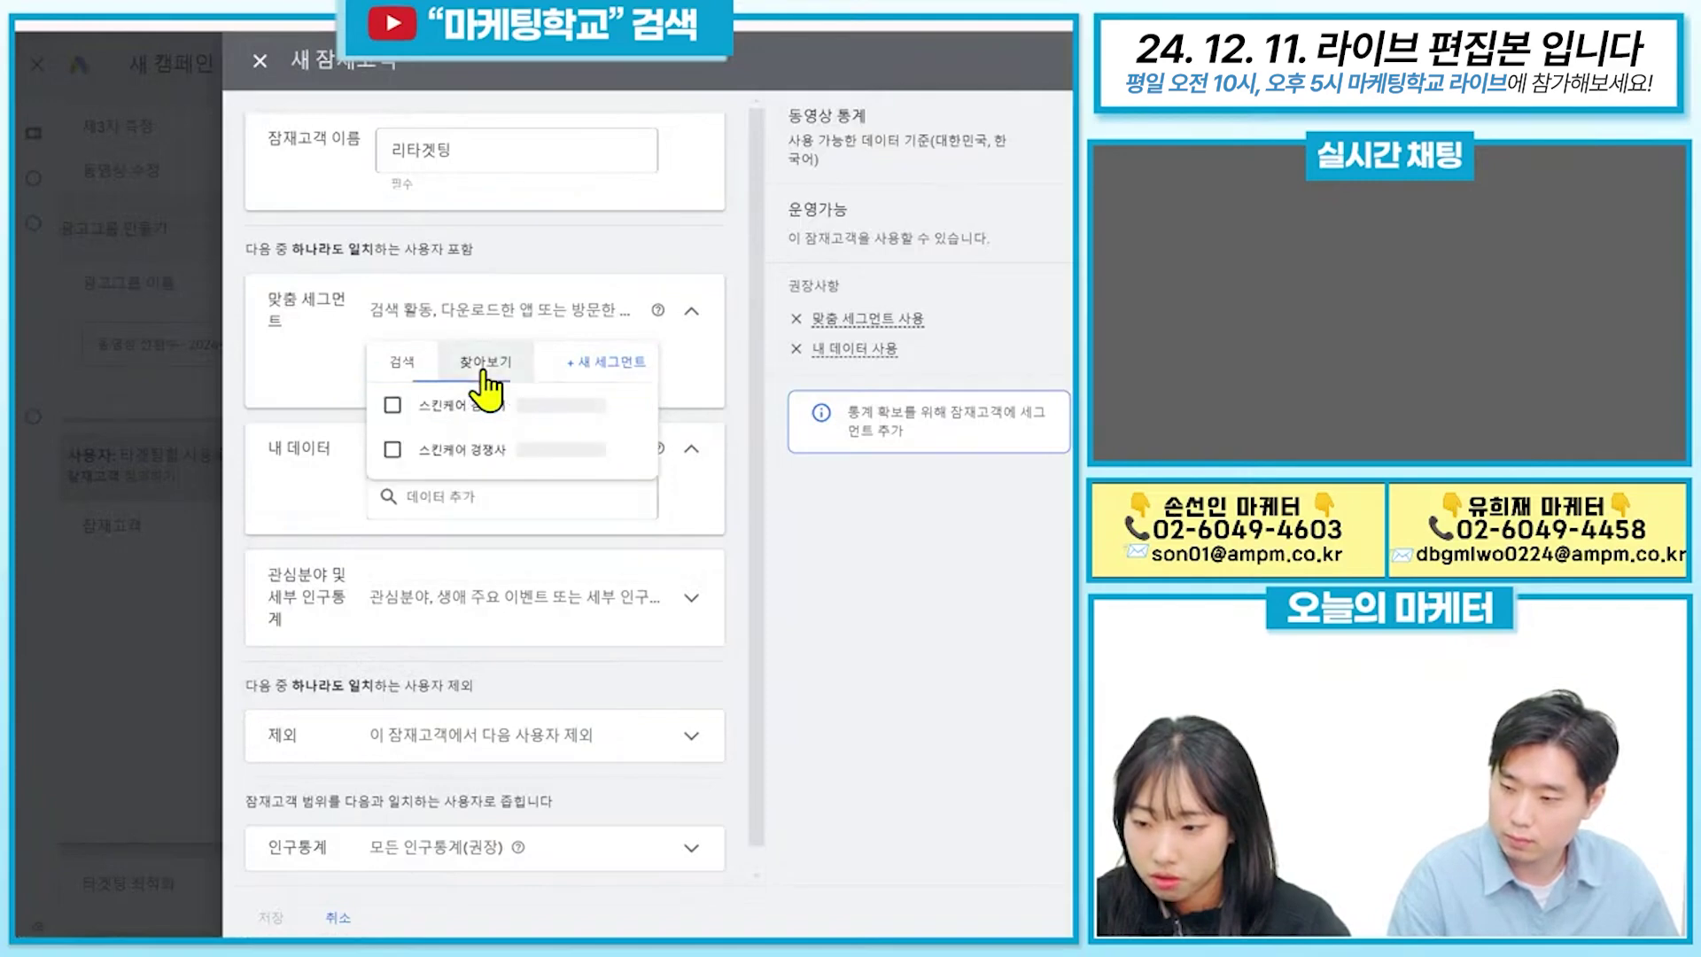
left_click(609, 362)
left_click(505, 215)
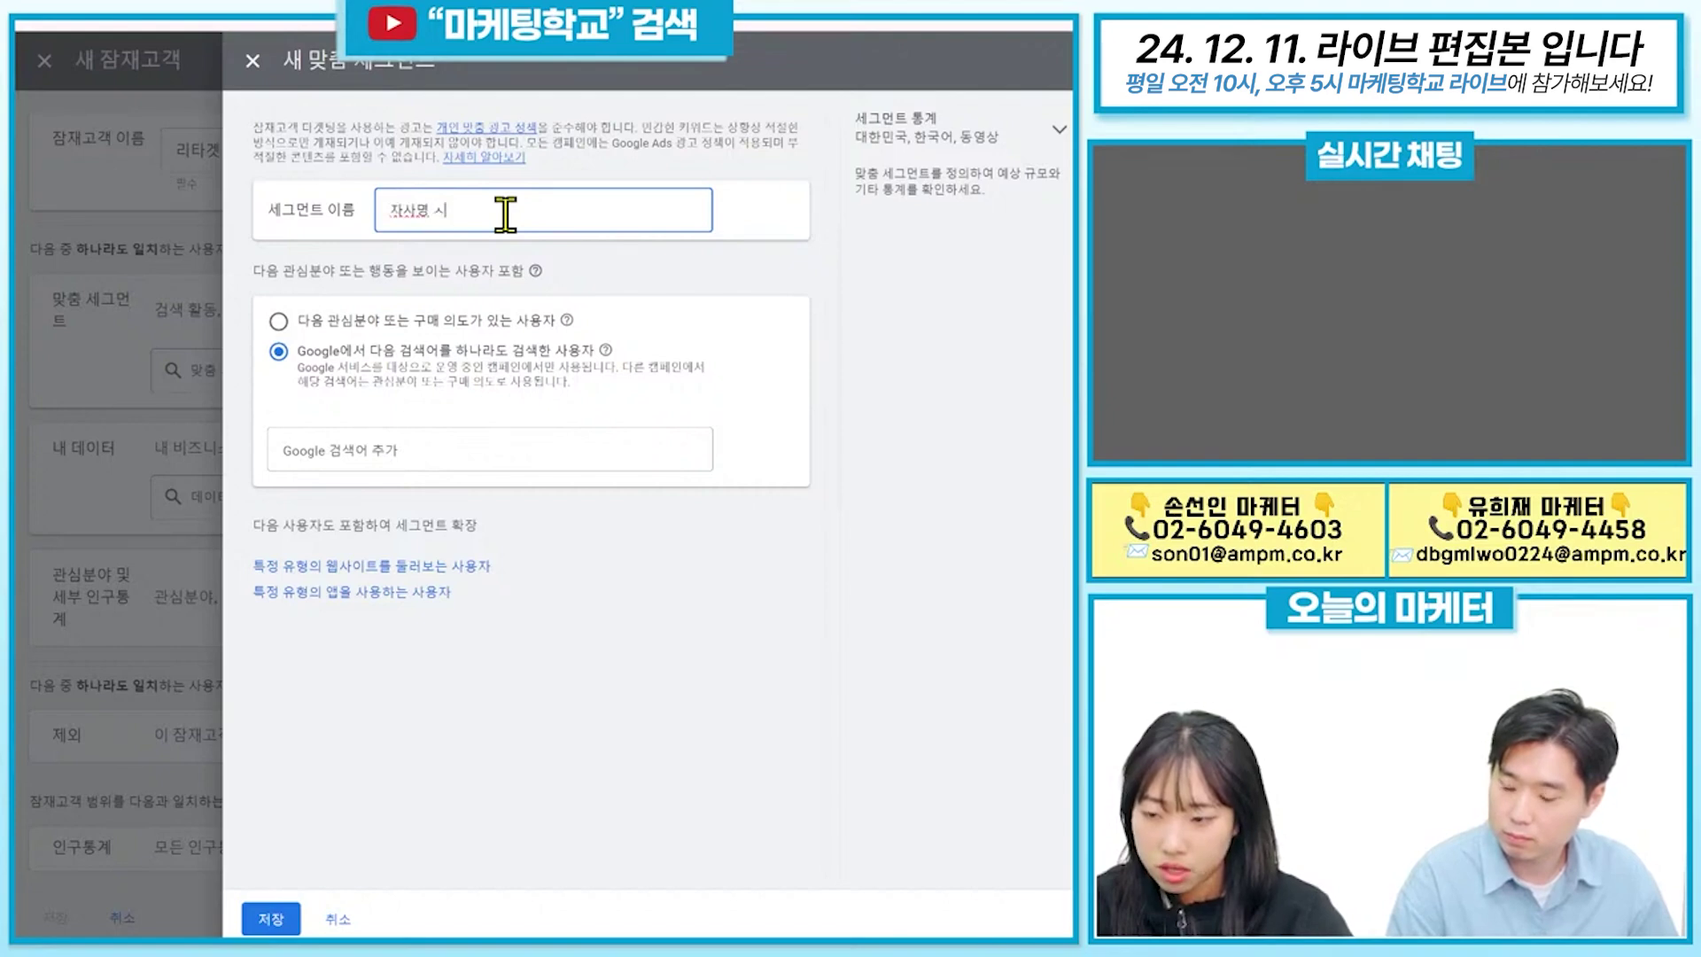
Add 에이엠피엠글로벌 as a Google search term in the 자사명 세그먼트 segment.
left_click(436, 446)
type("에이엠")
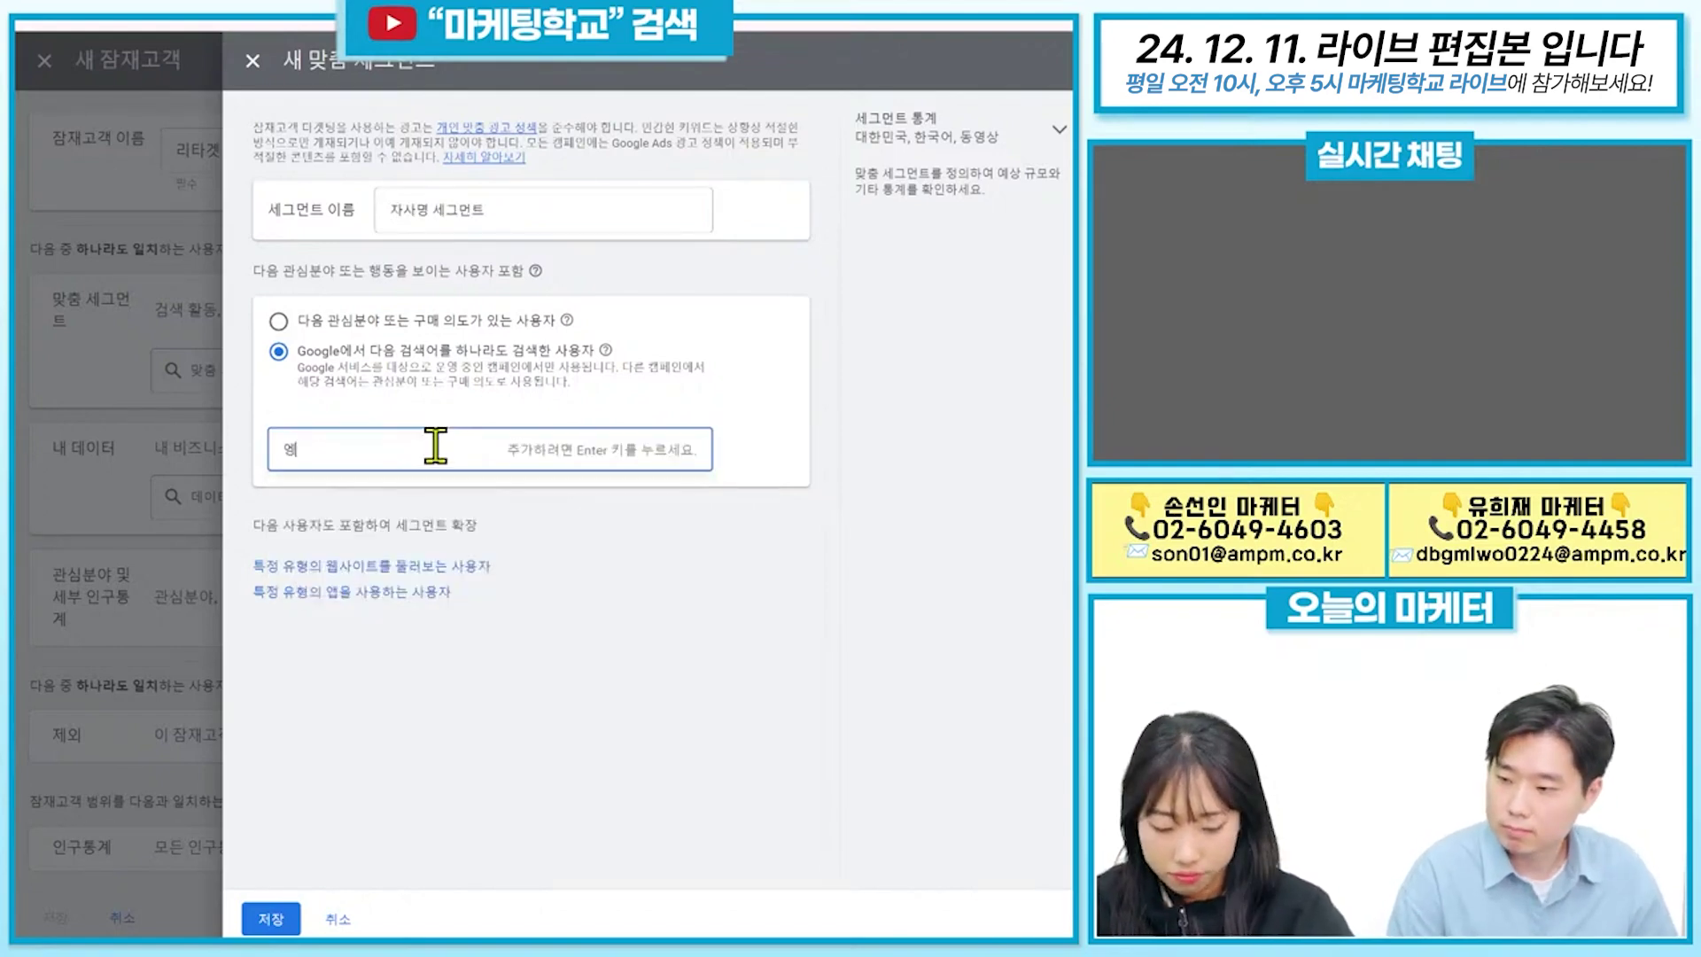
type("피")
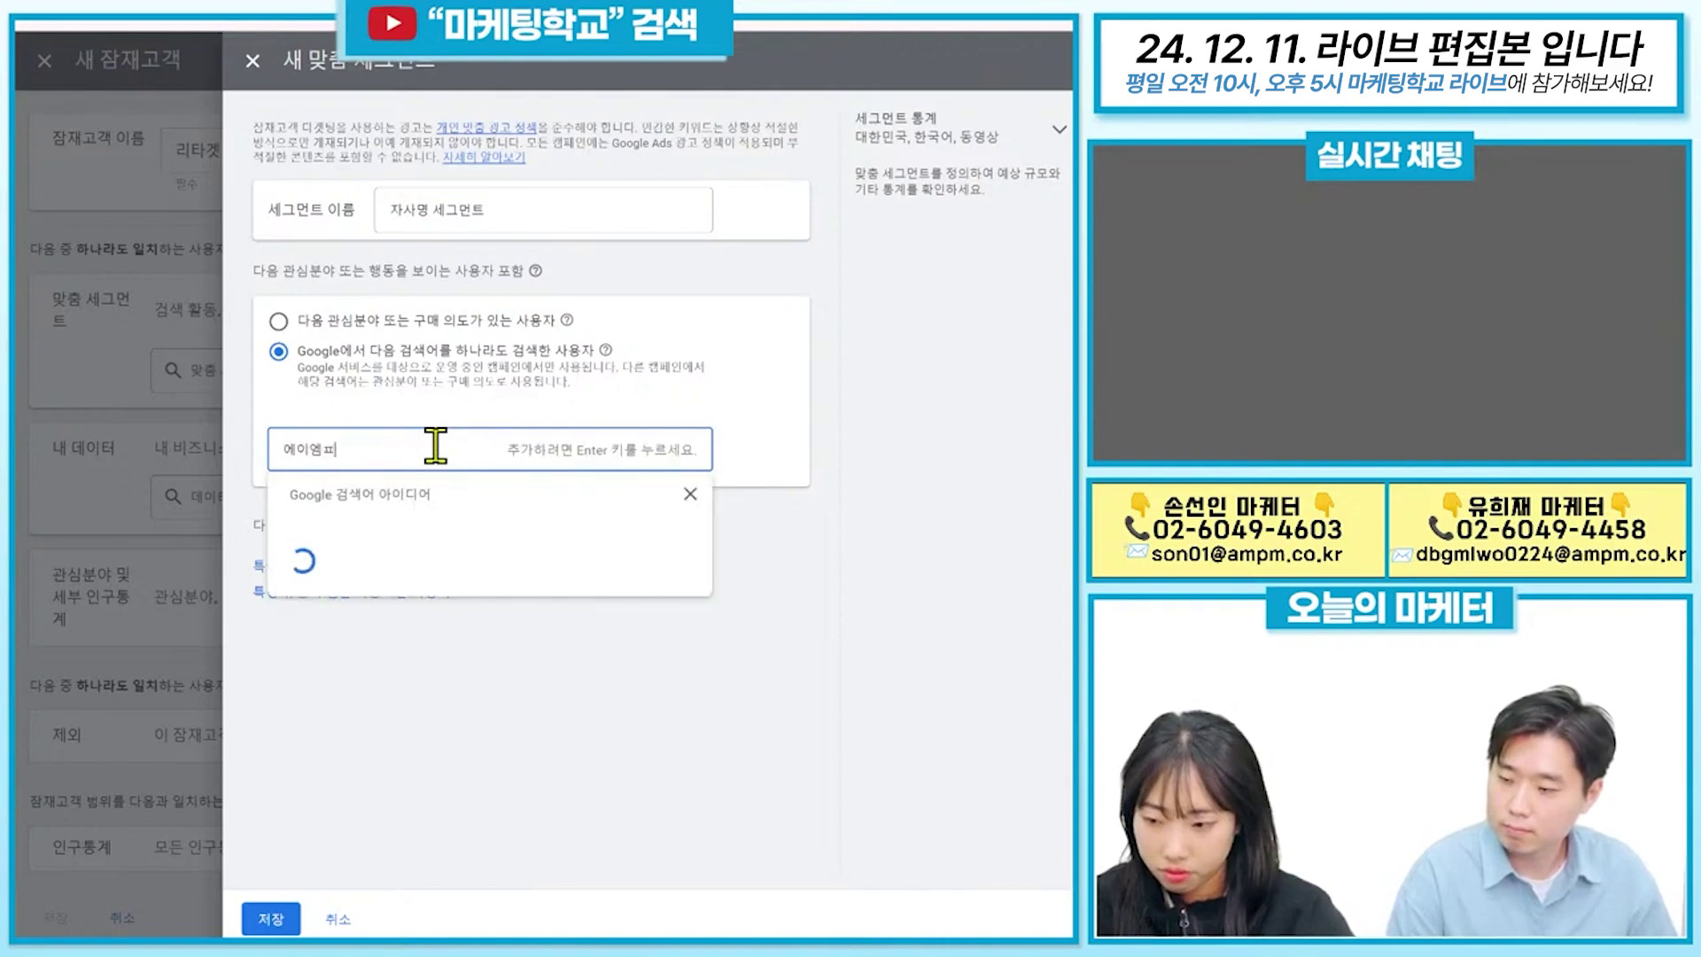
type("엘글로벌")
key("Return")
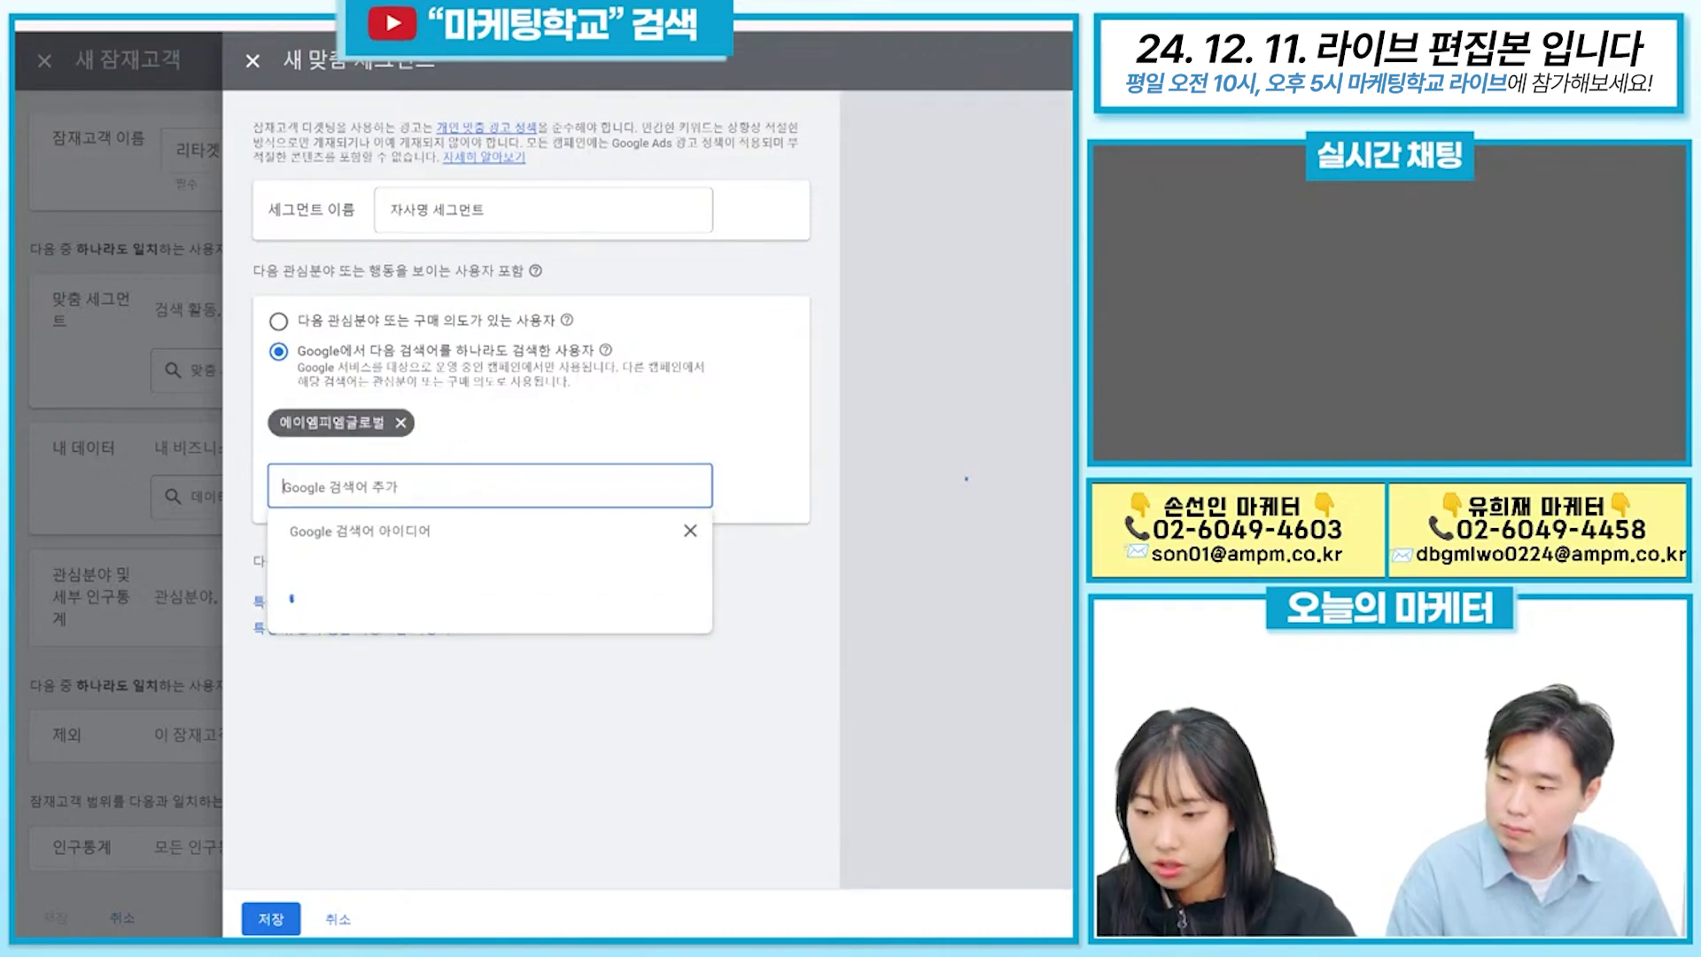
Expand the segment to people browsing websites similar to the copied URL, and save the segment.
left_click(386, 602)
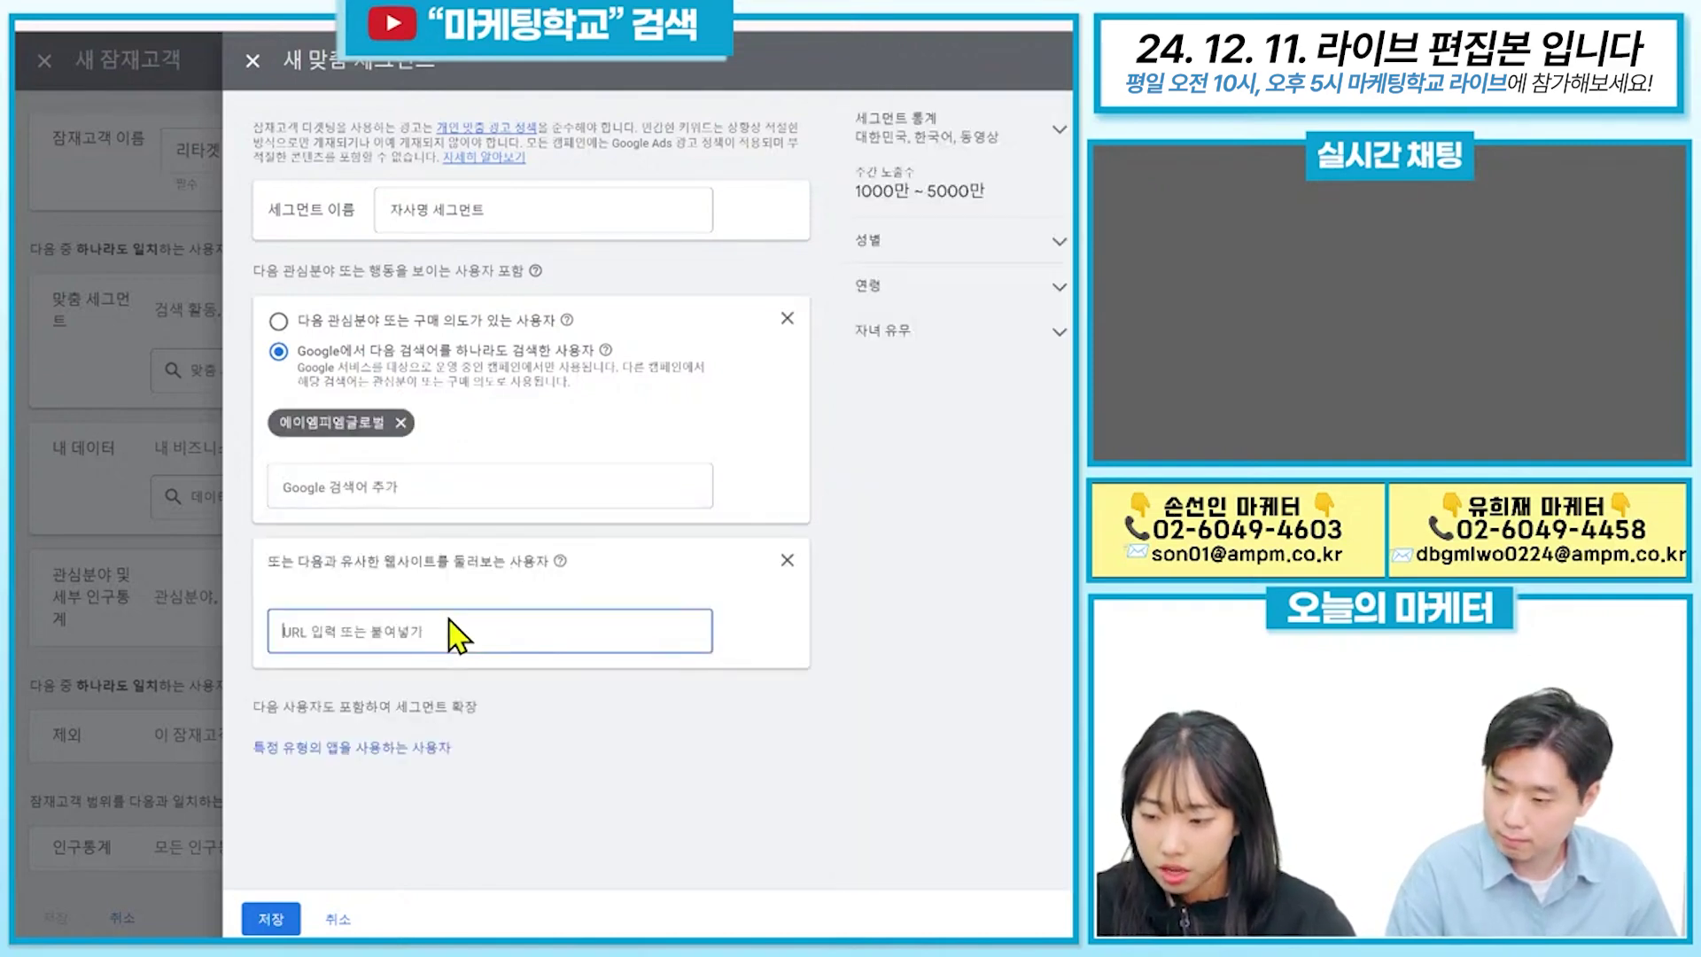
key("ctrl+v")
key("Return")
left_click(257, 919)
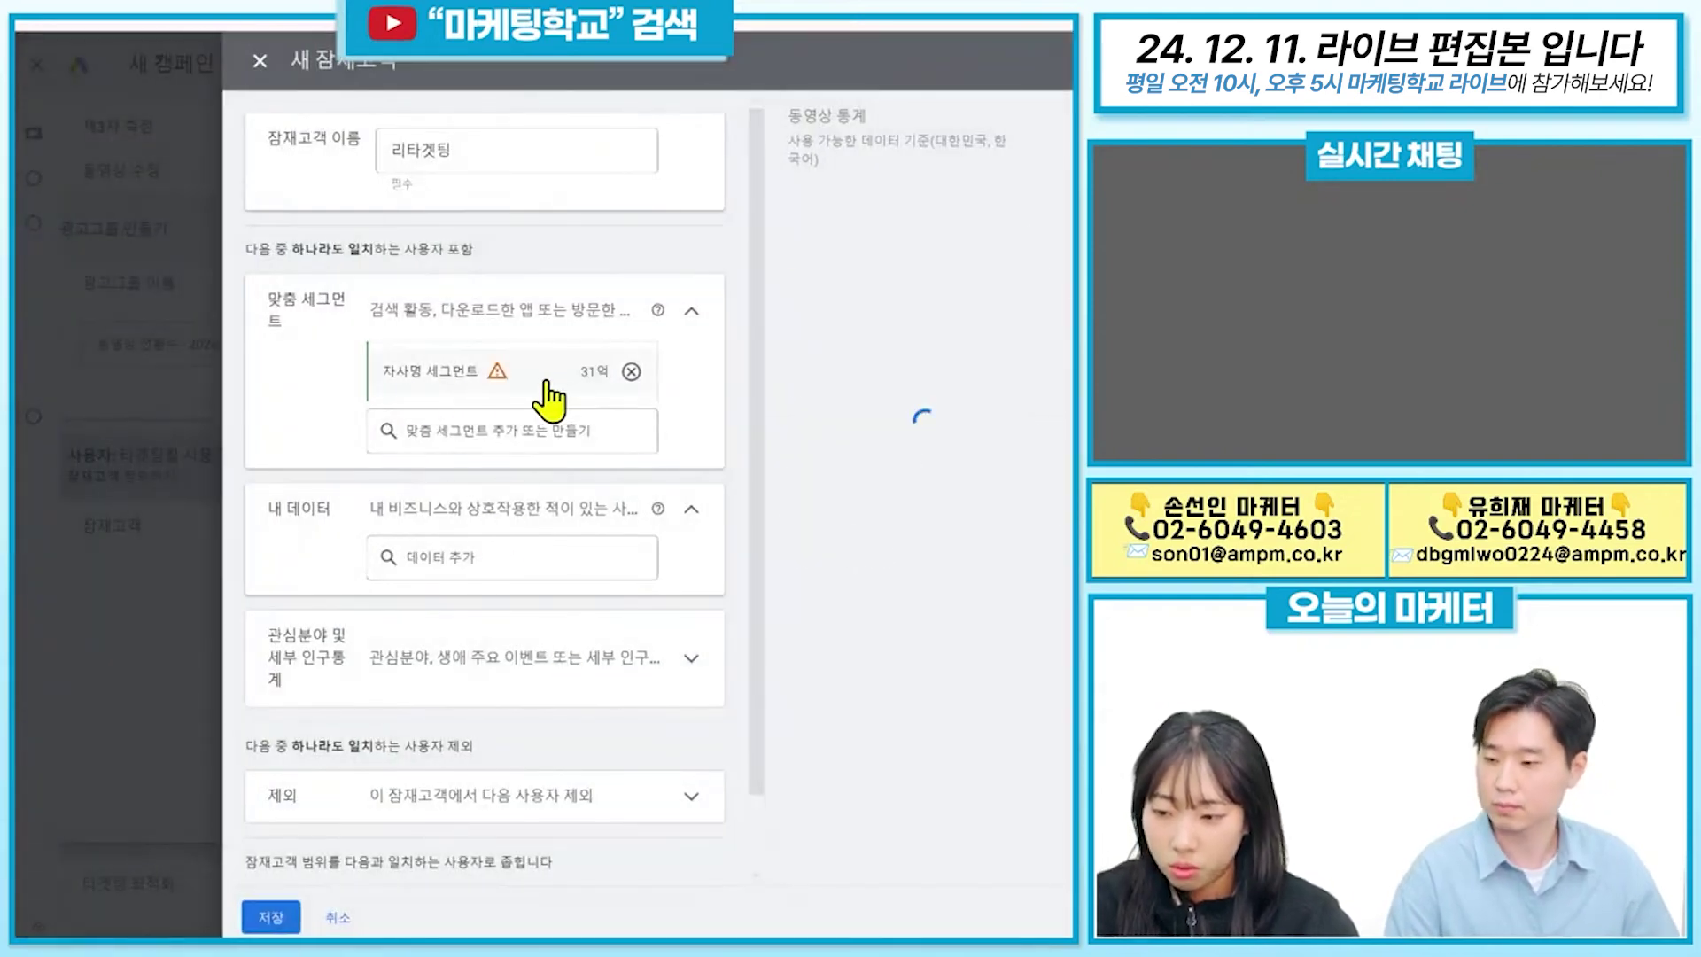
Check the own-data and exclusion options of the 리타겟팅 audience and save the audience.
left_click(455, 559)
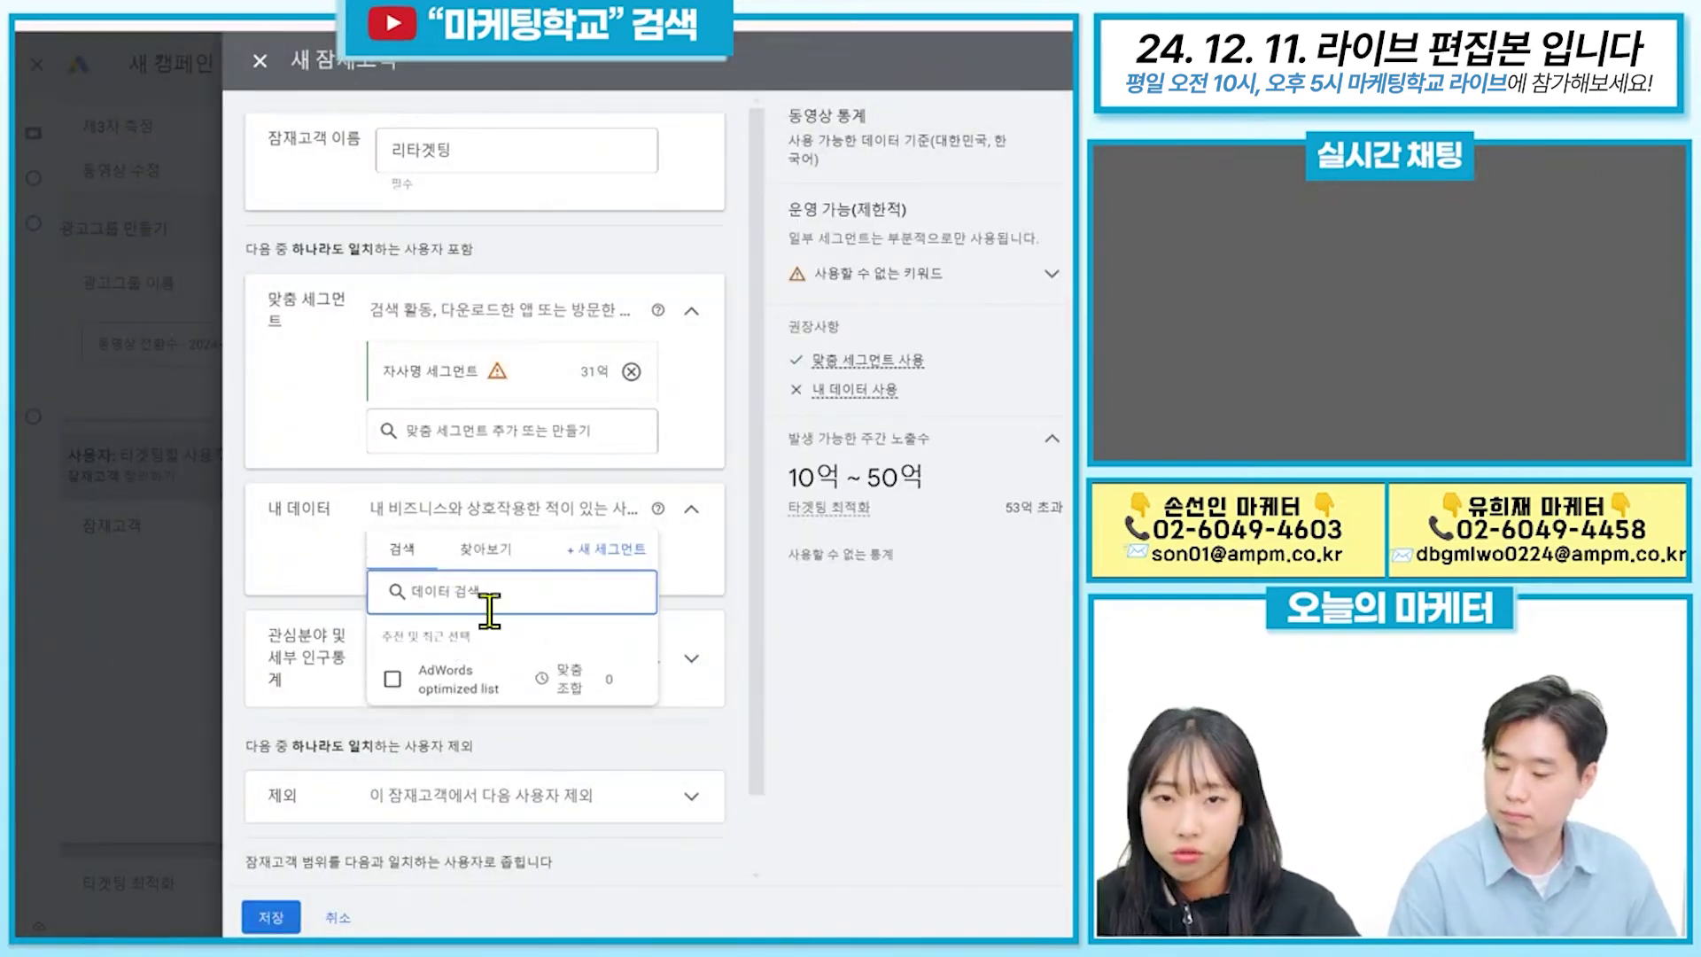
left_click(308, 586)
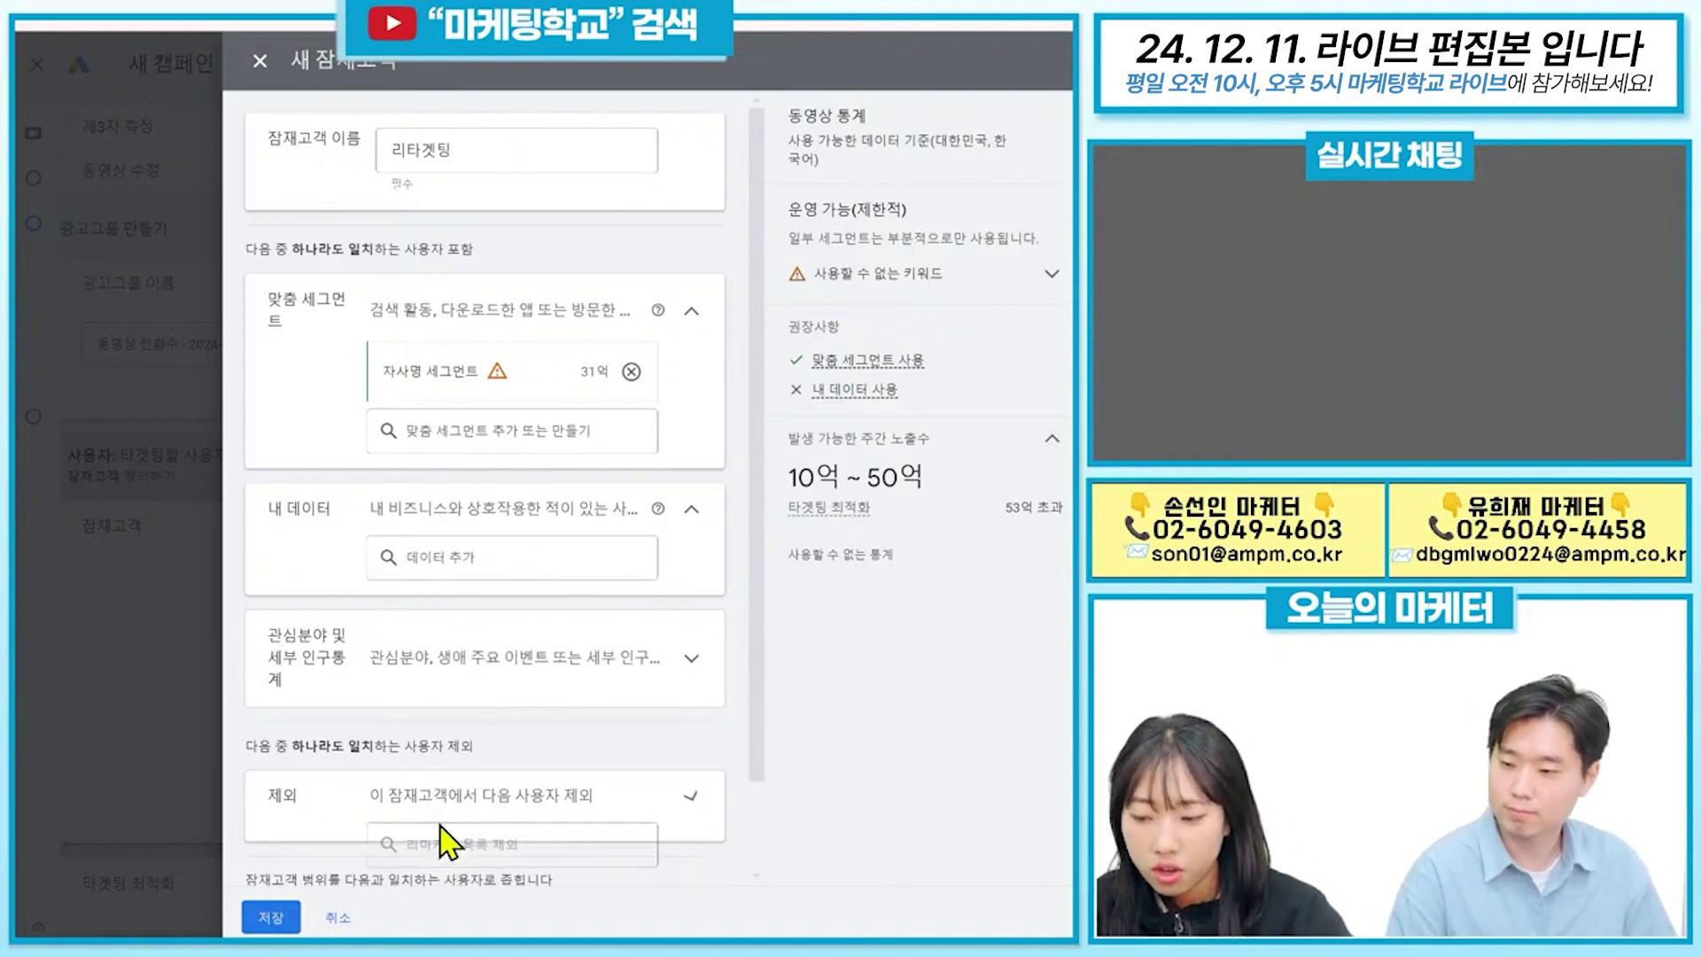
left_click(249, 919)
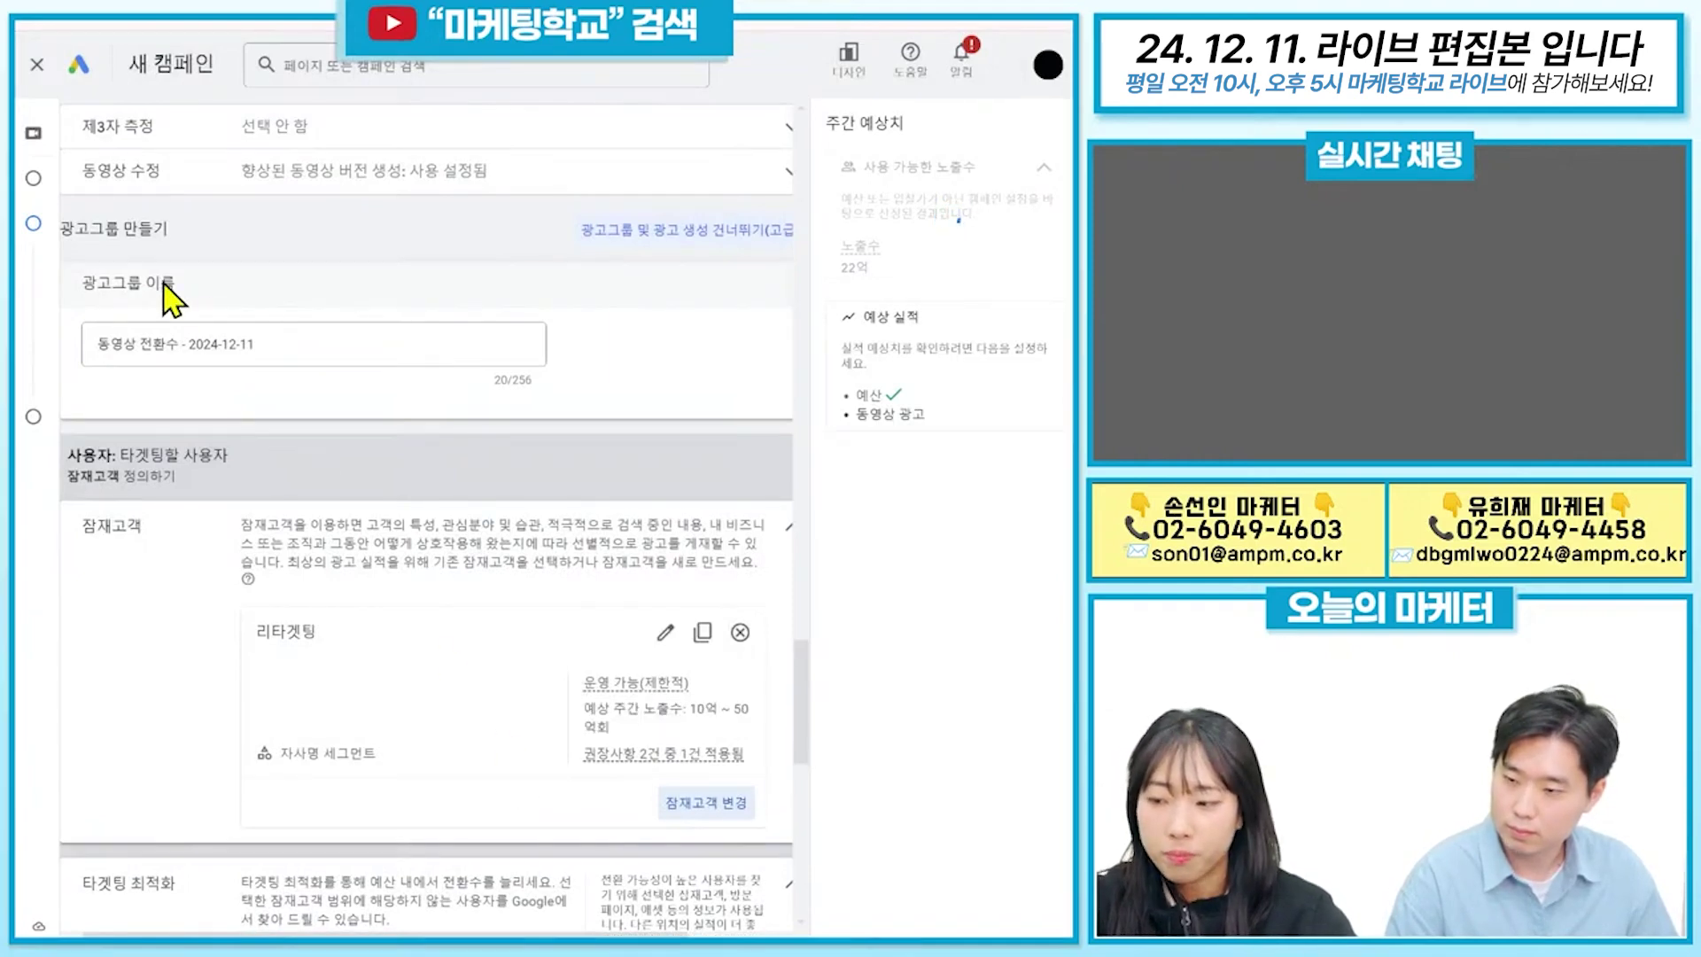
Rename the ad group to 리타겟팅.
triple_click(284, 344)
type("레")
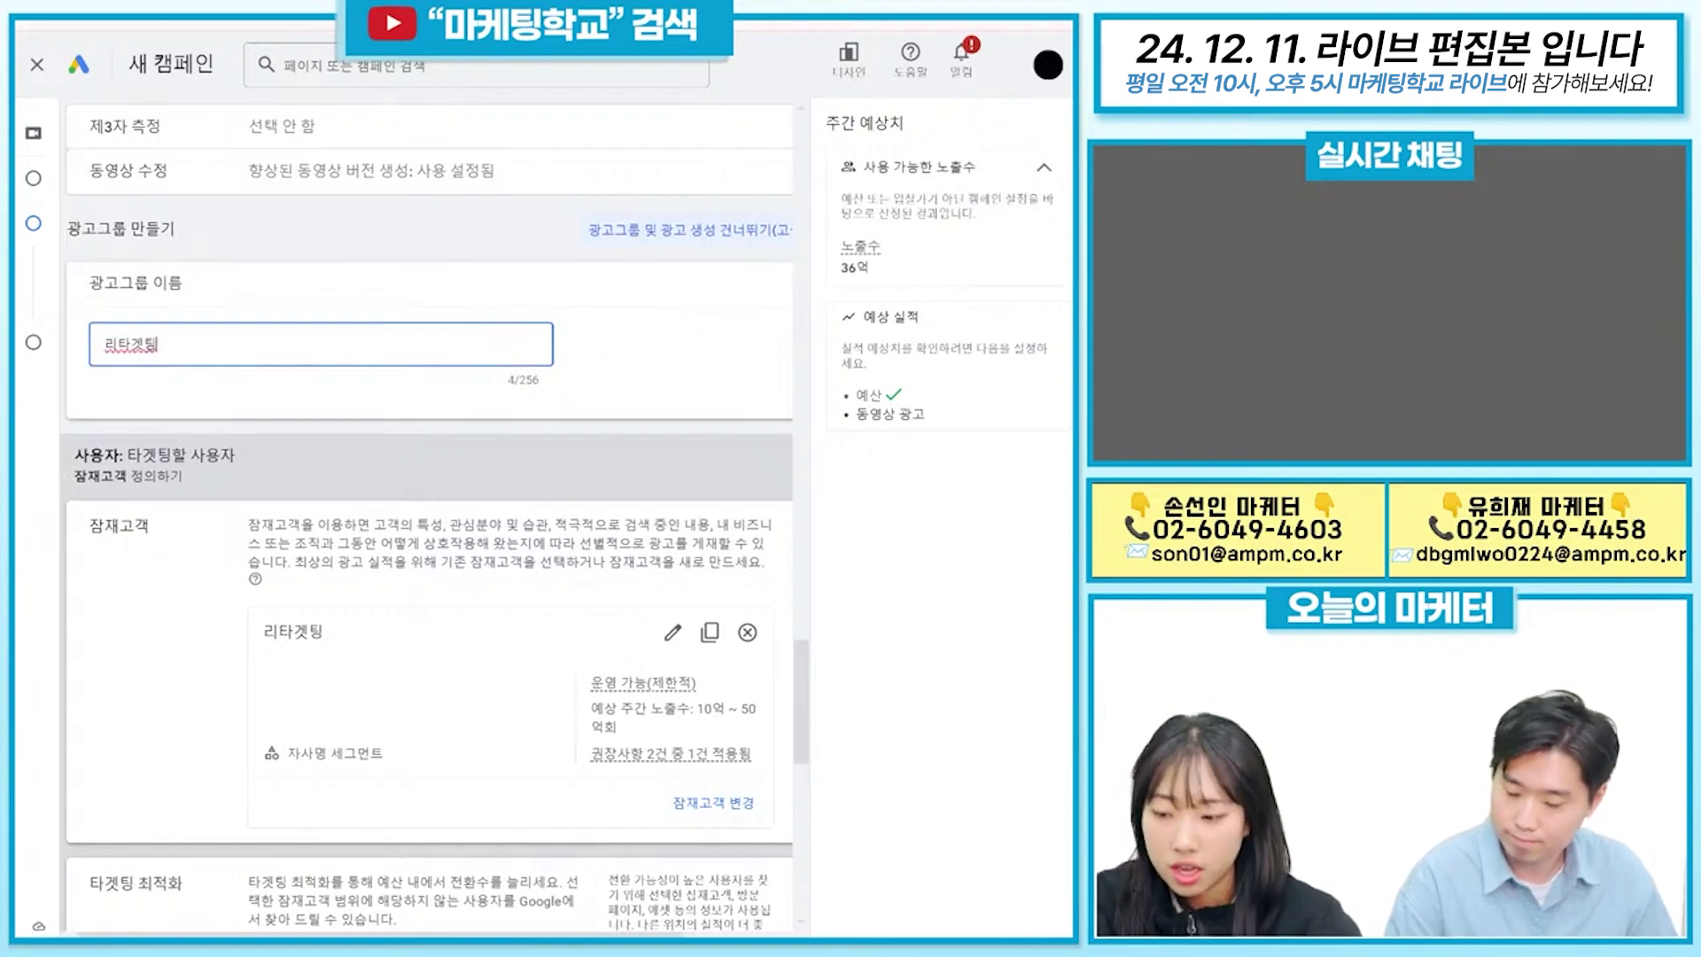
left_click(182, 561)
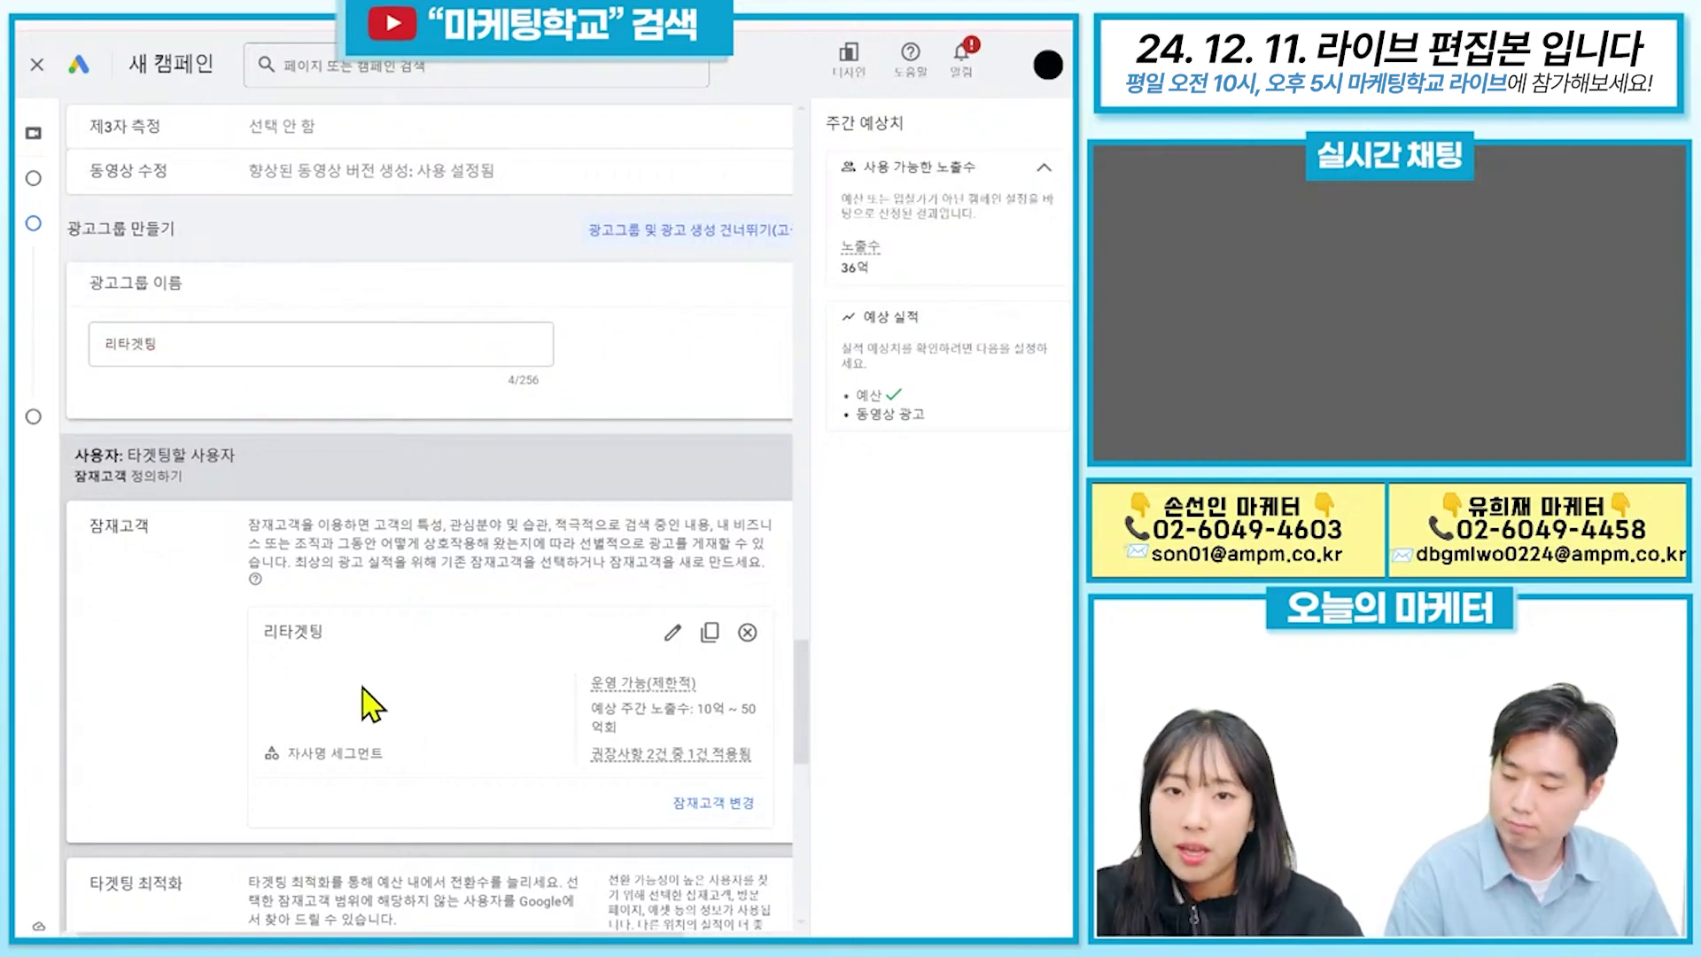
Switch the ad group's audience back to 스킨케어 관심사 and rename the ad group 스킨케어 관심사.
left_click(736, 808)
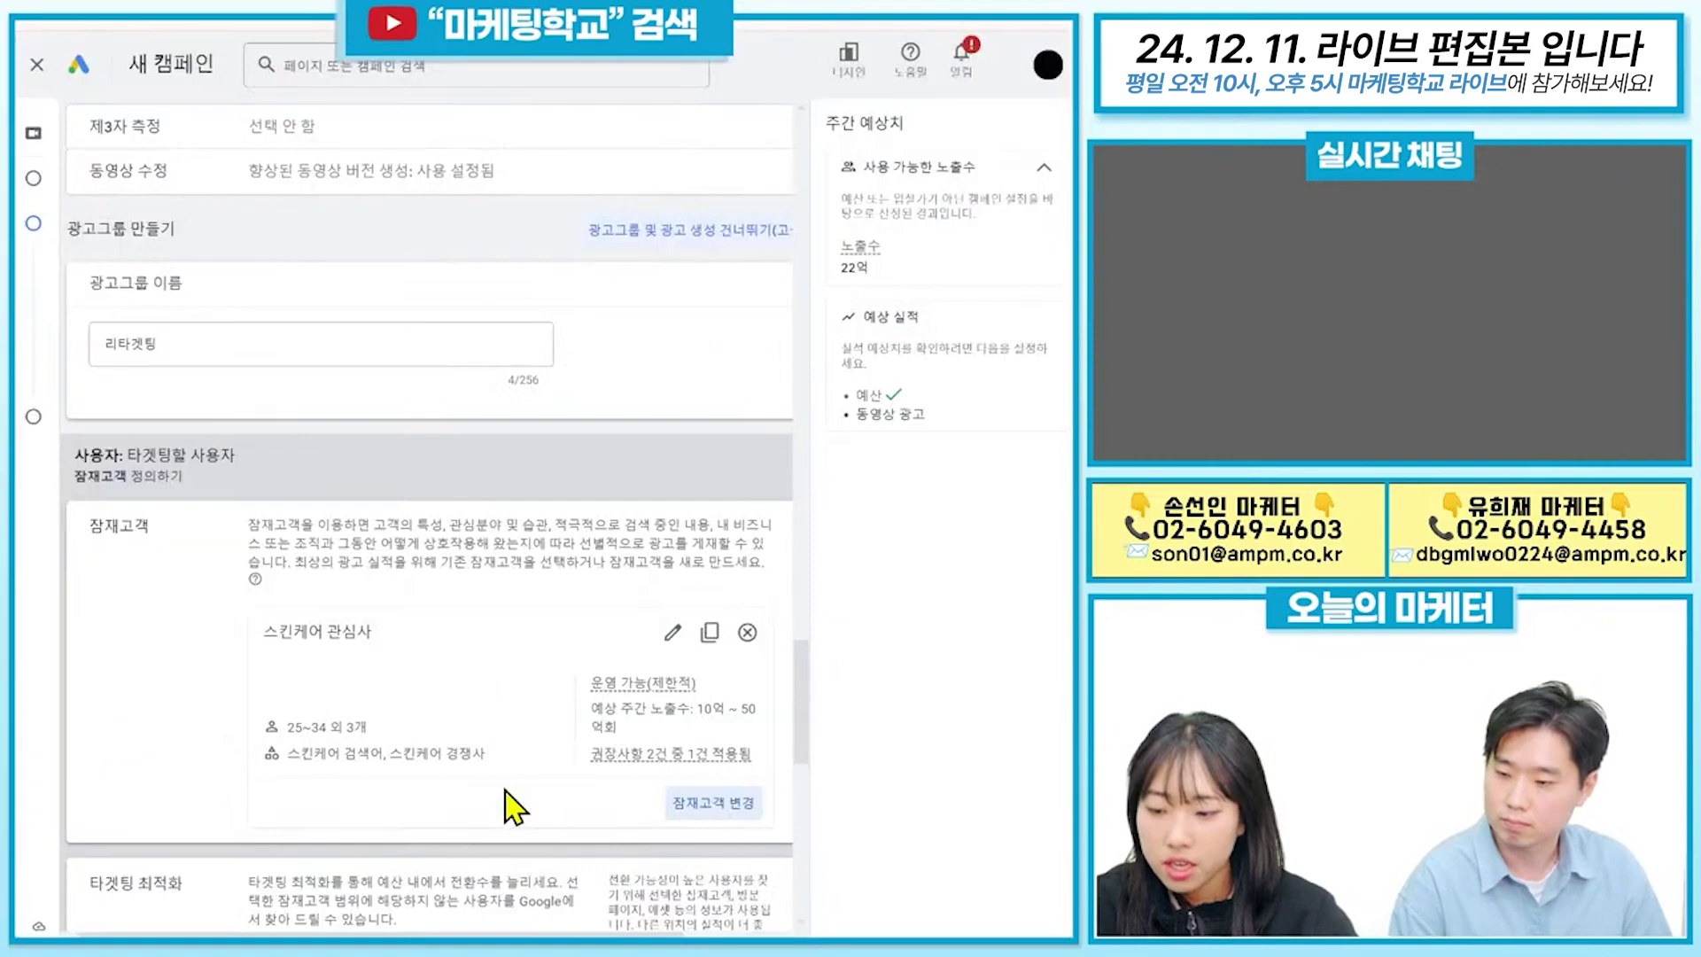
double_click(178, 343)
type("스킨케어 관심새")
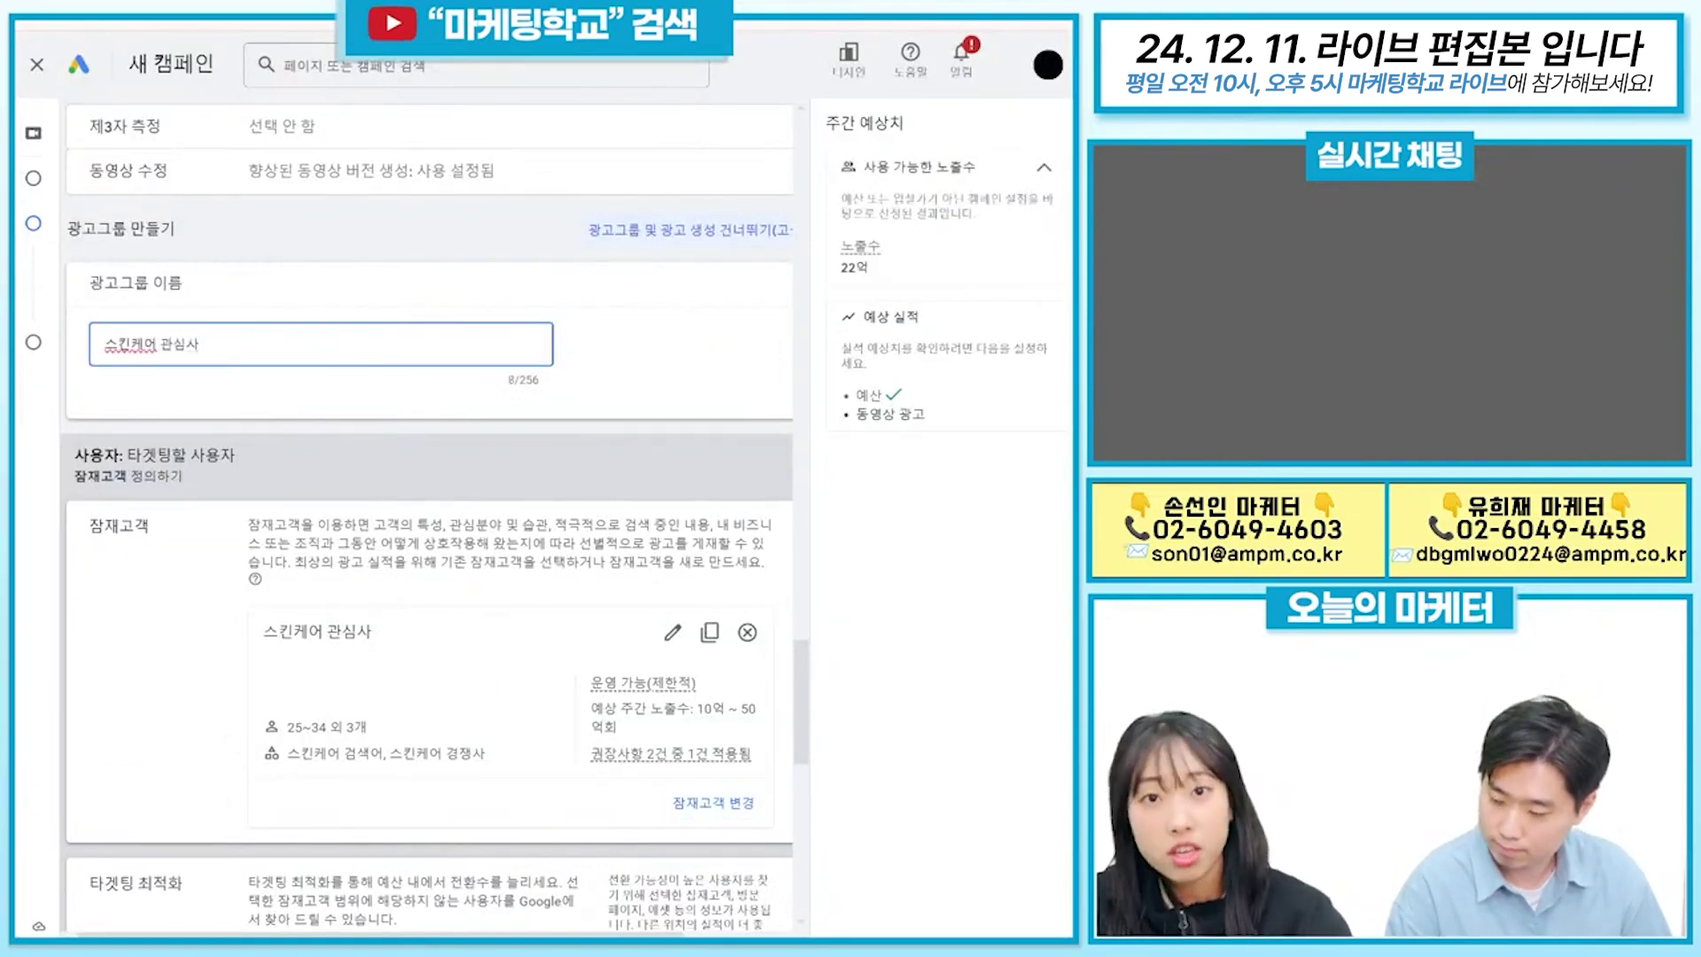
left_click(293, 523)
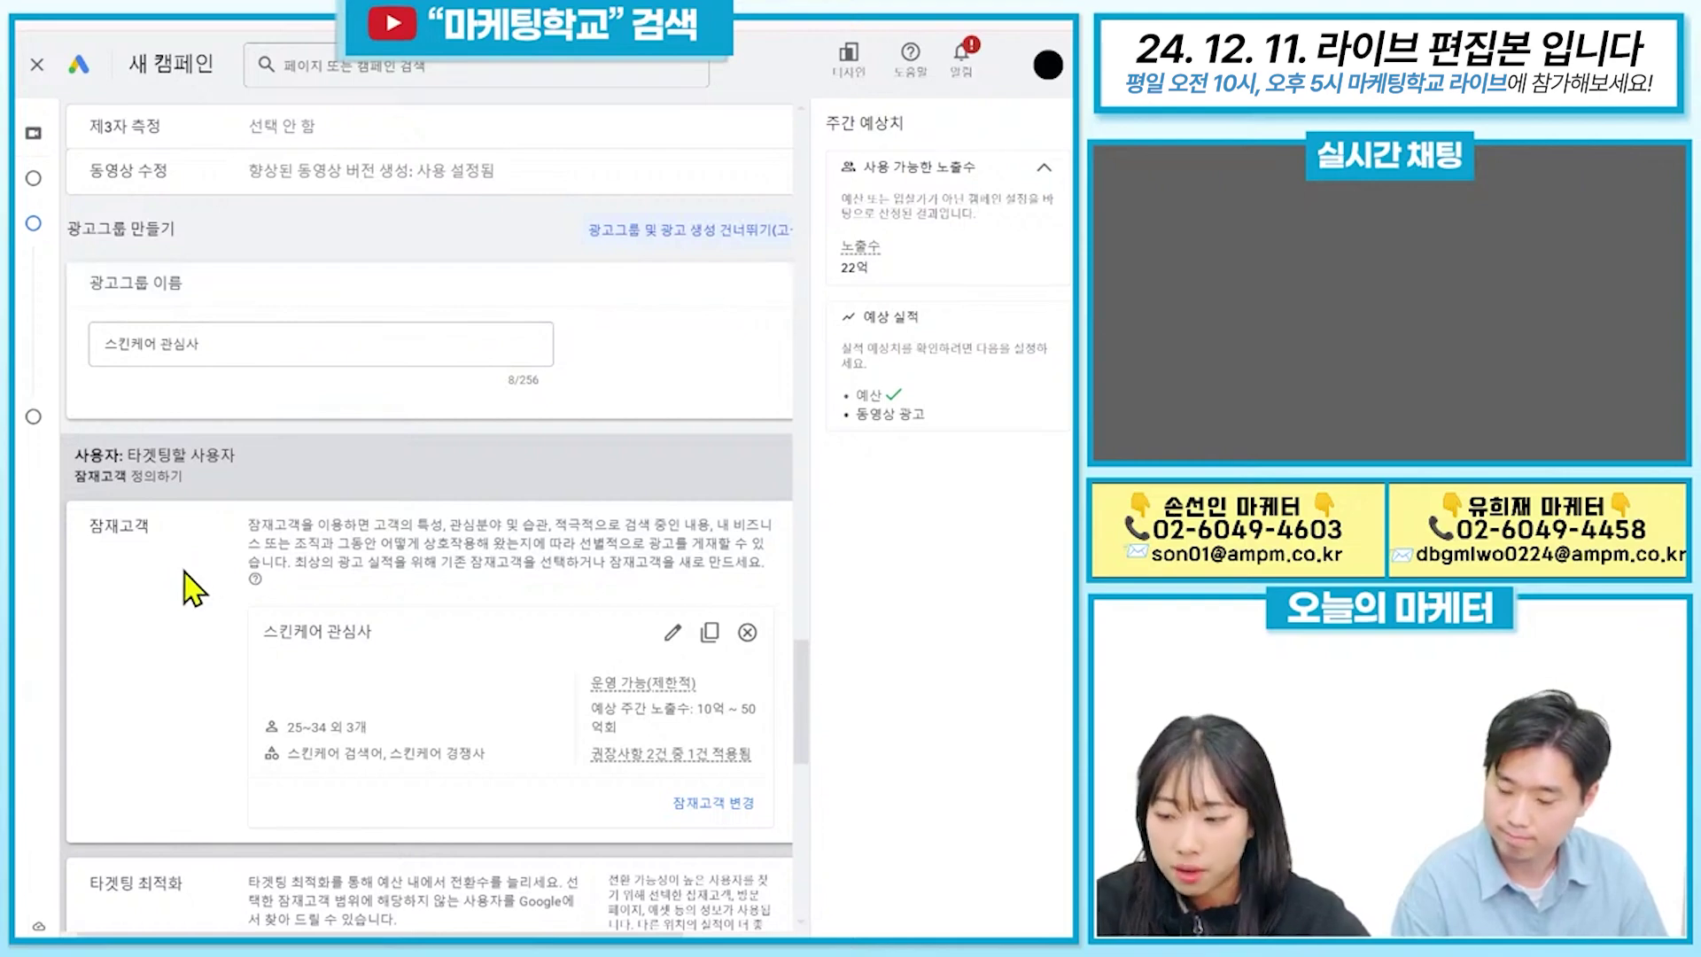
Check the ad group's optimized targeting, exit the new campaign form, and list the account's draft campaigns.
scroll(585, 691, "down", 5)
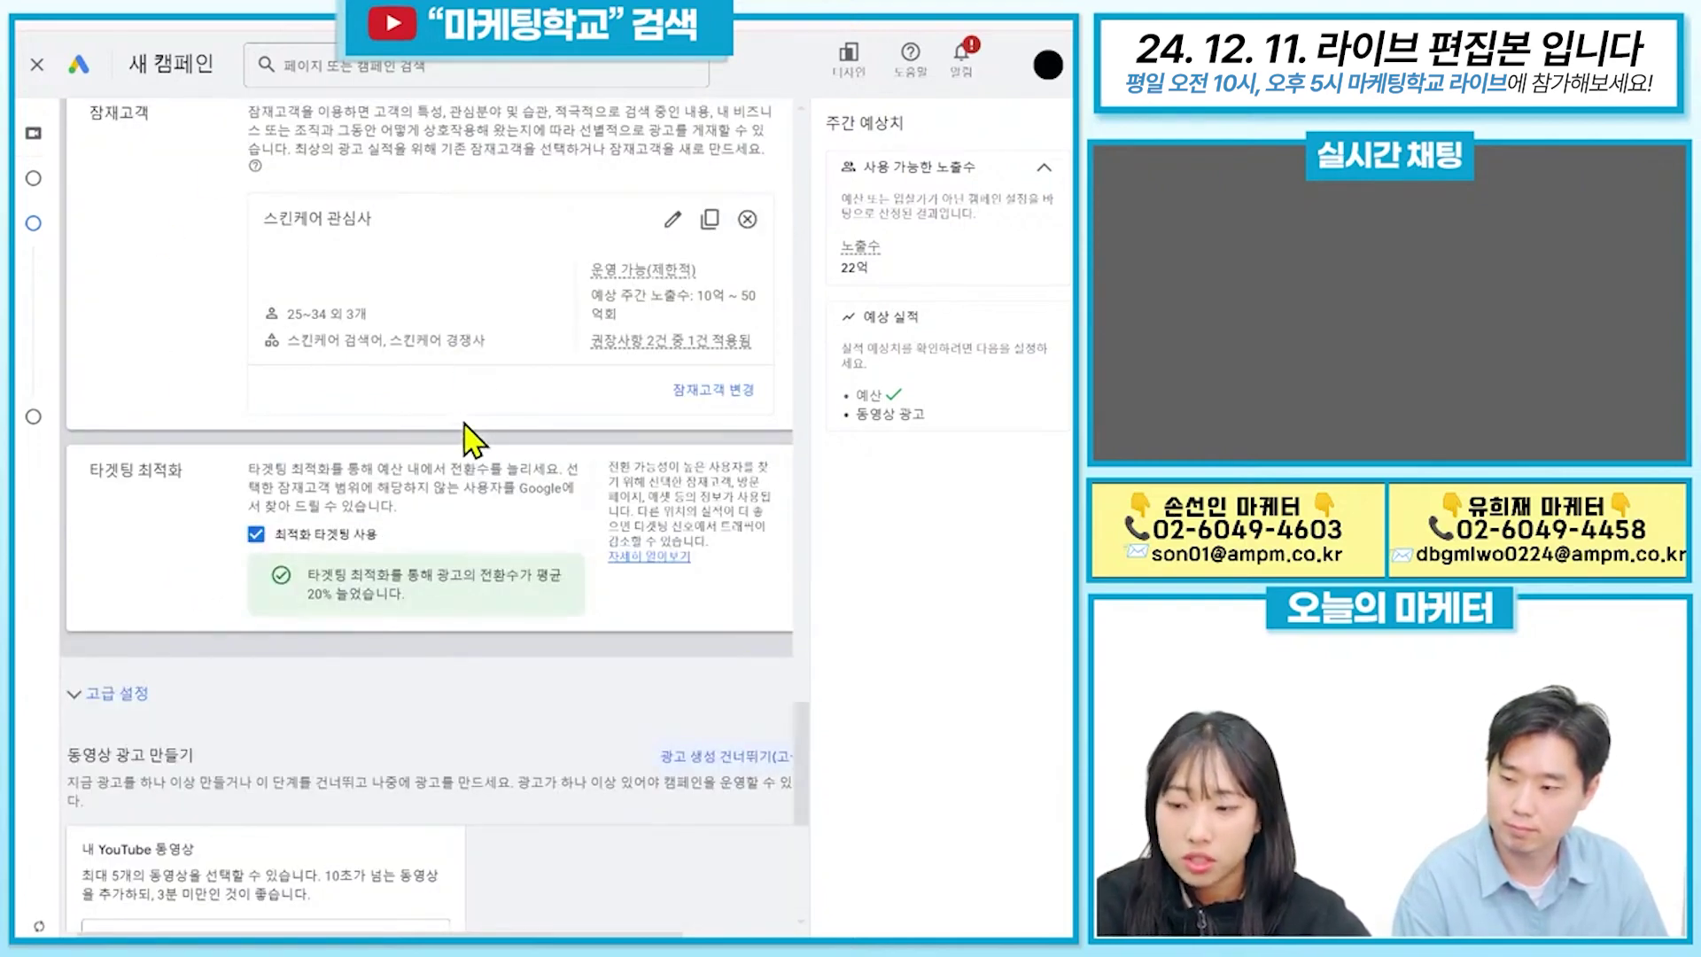
scroll(227, 293, "down", 1)
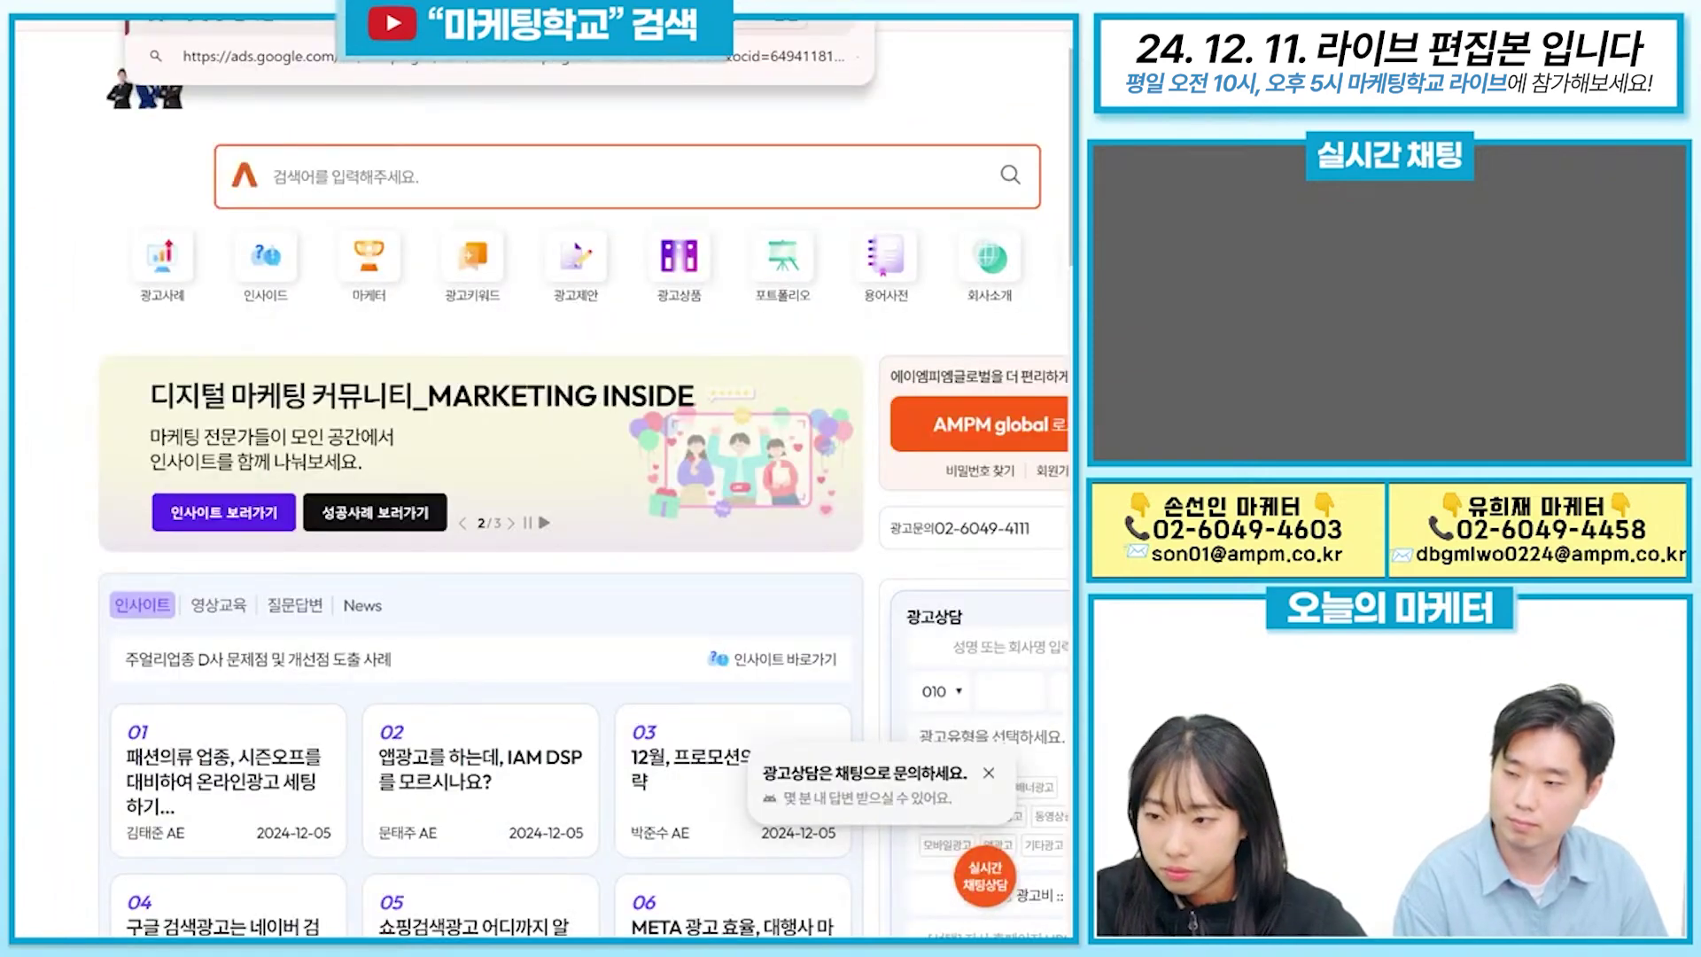
key("Return")
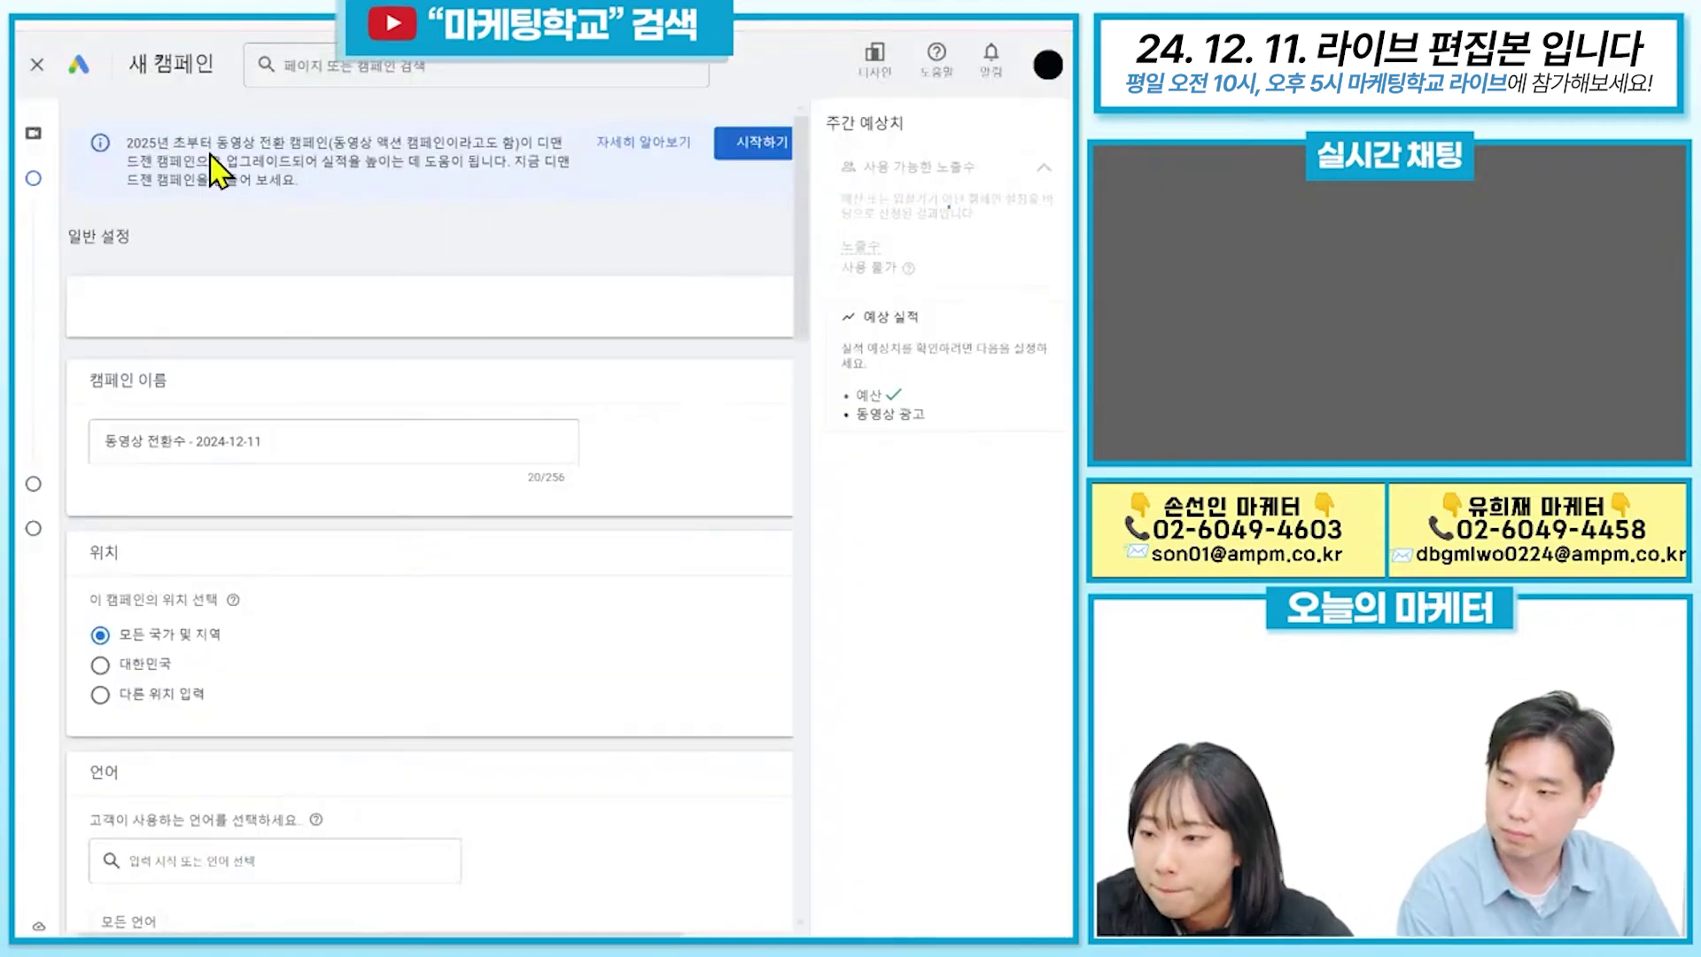
left_click(37, 64)
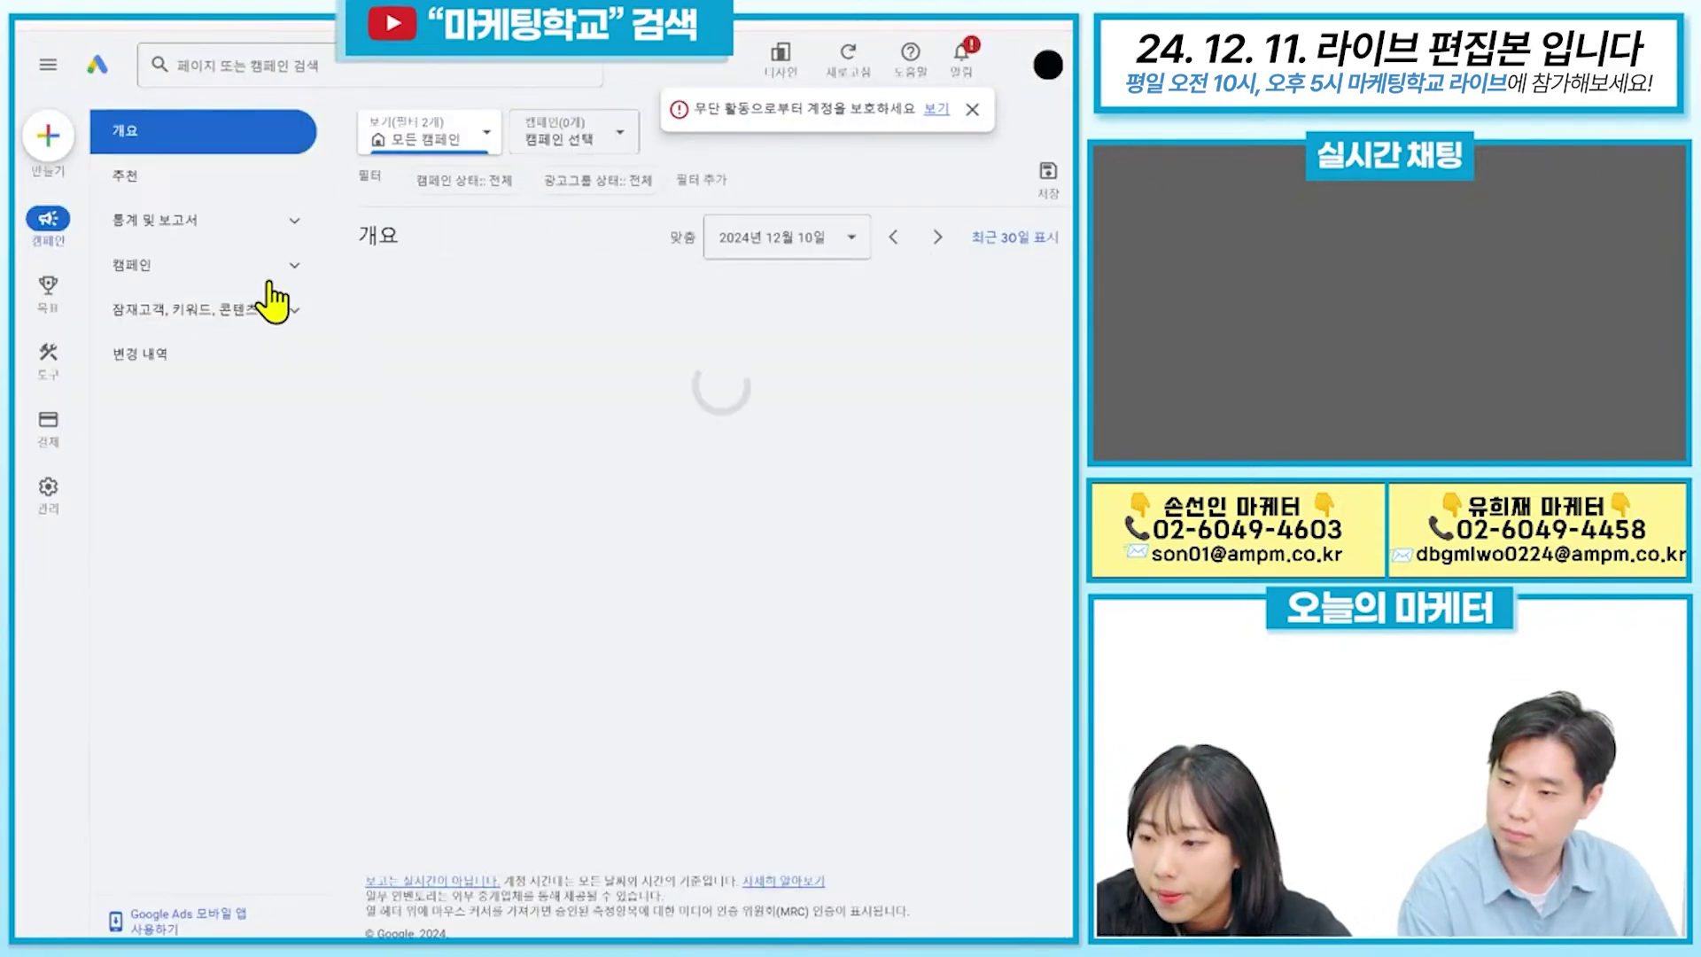
left_click(124, 264)
left_click(184, 306)
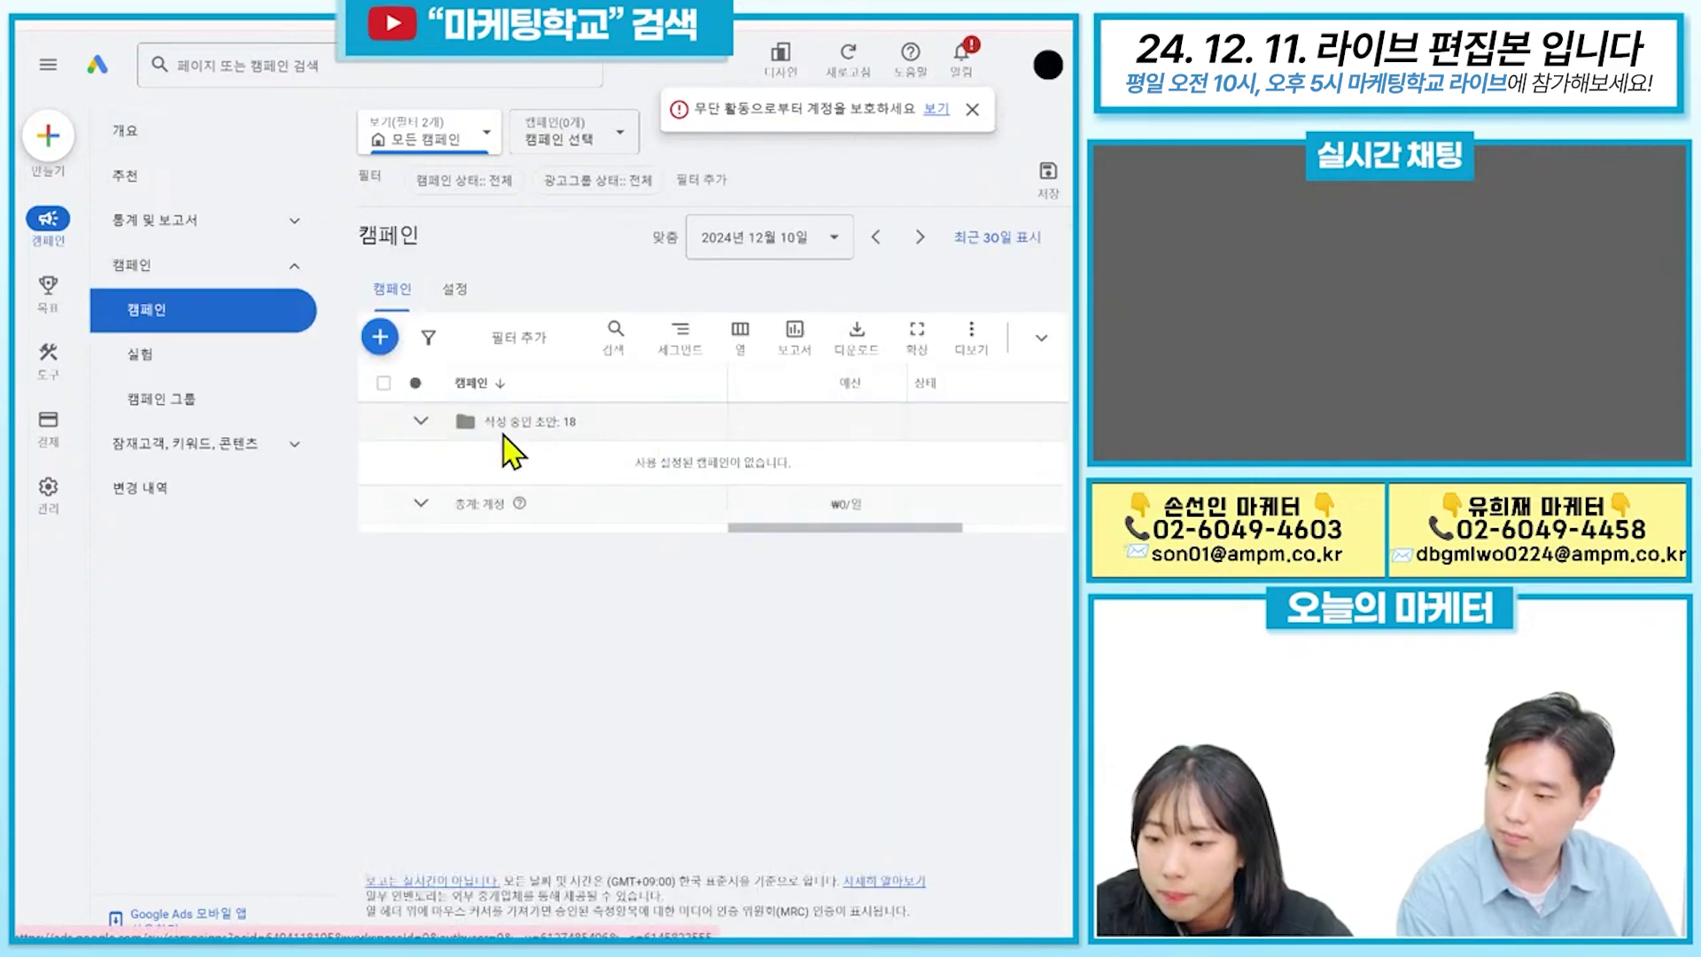
left_click(420, 424)
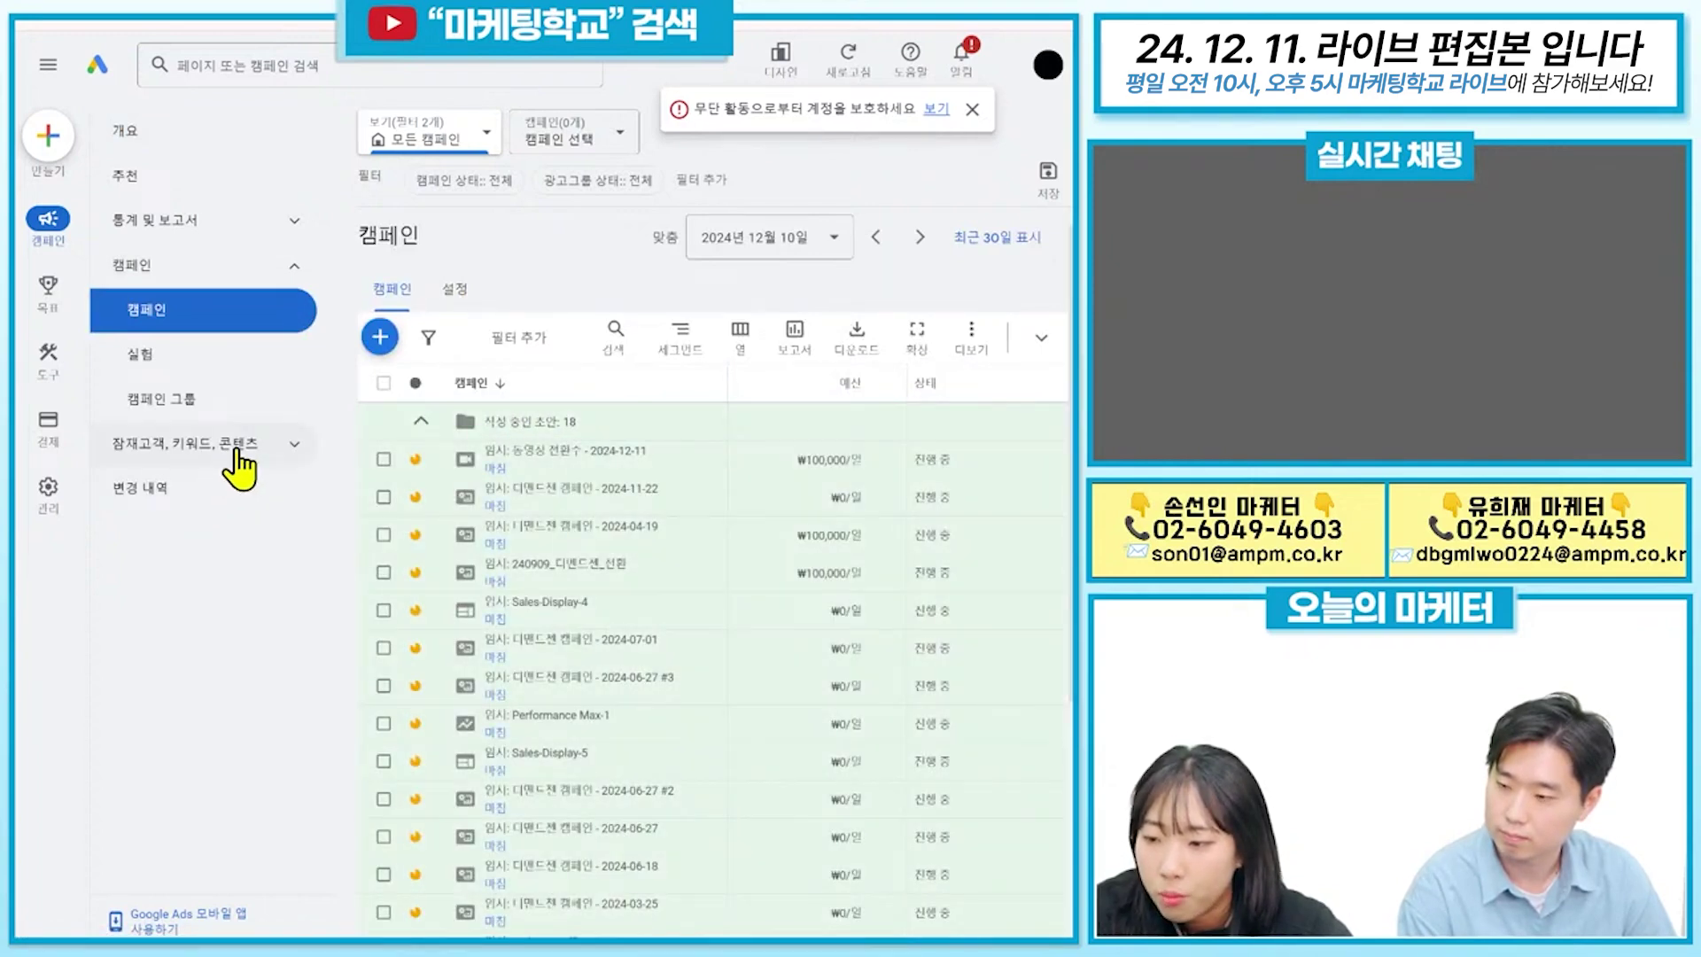
Reopen the draft campaign 동영상 전환수 - 2024-12-11 and go through its settings to the video ad section.
left_click(182, 459)
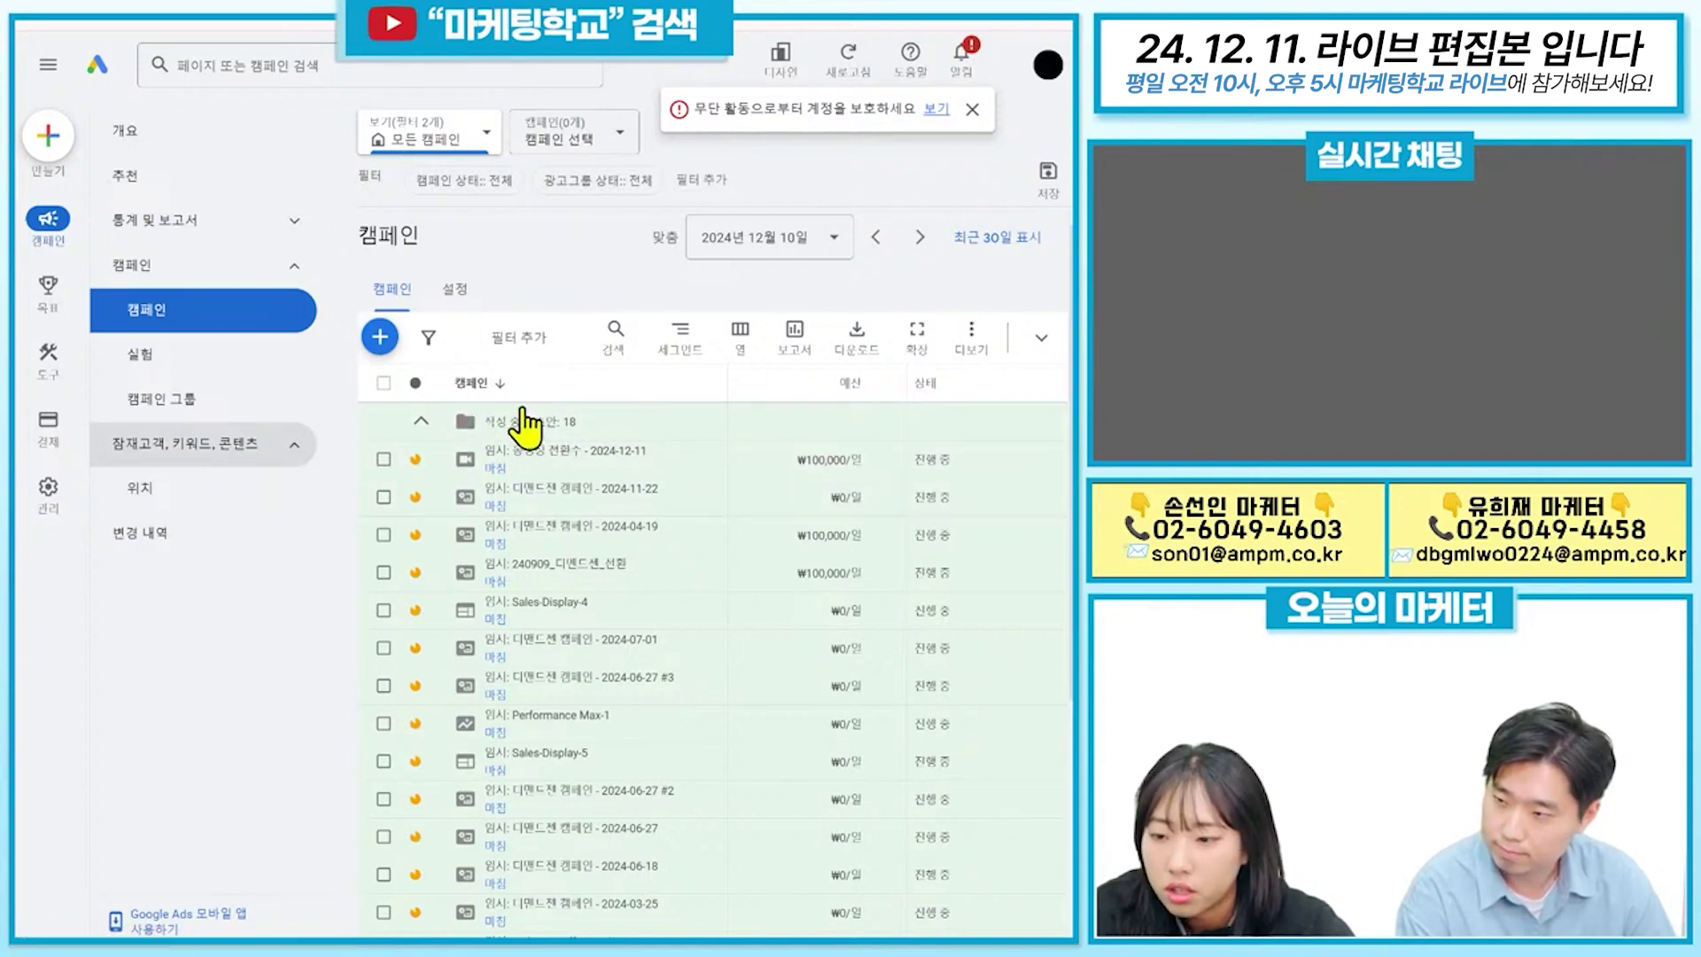
left_click(490, 468)
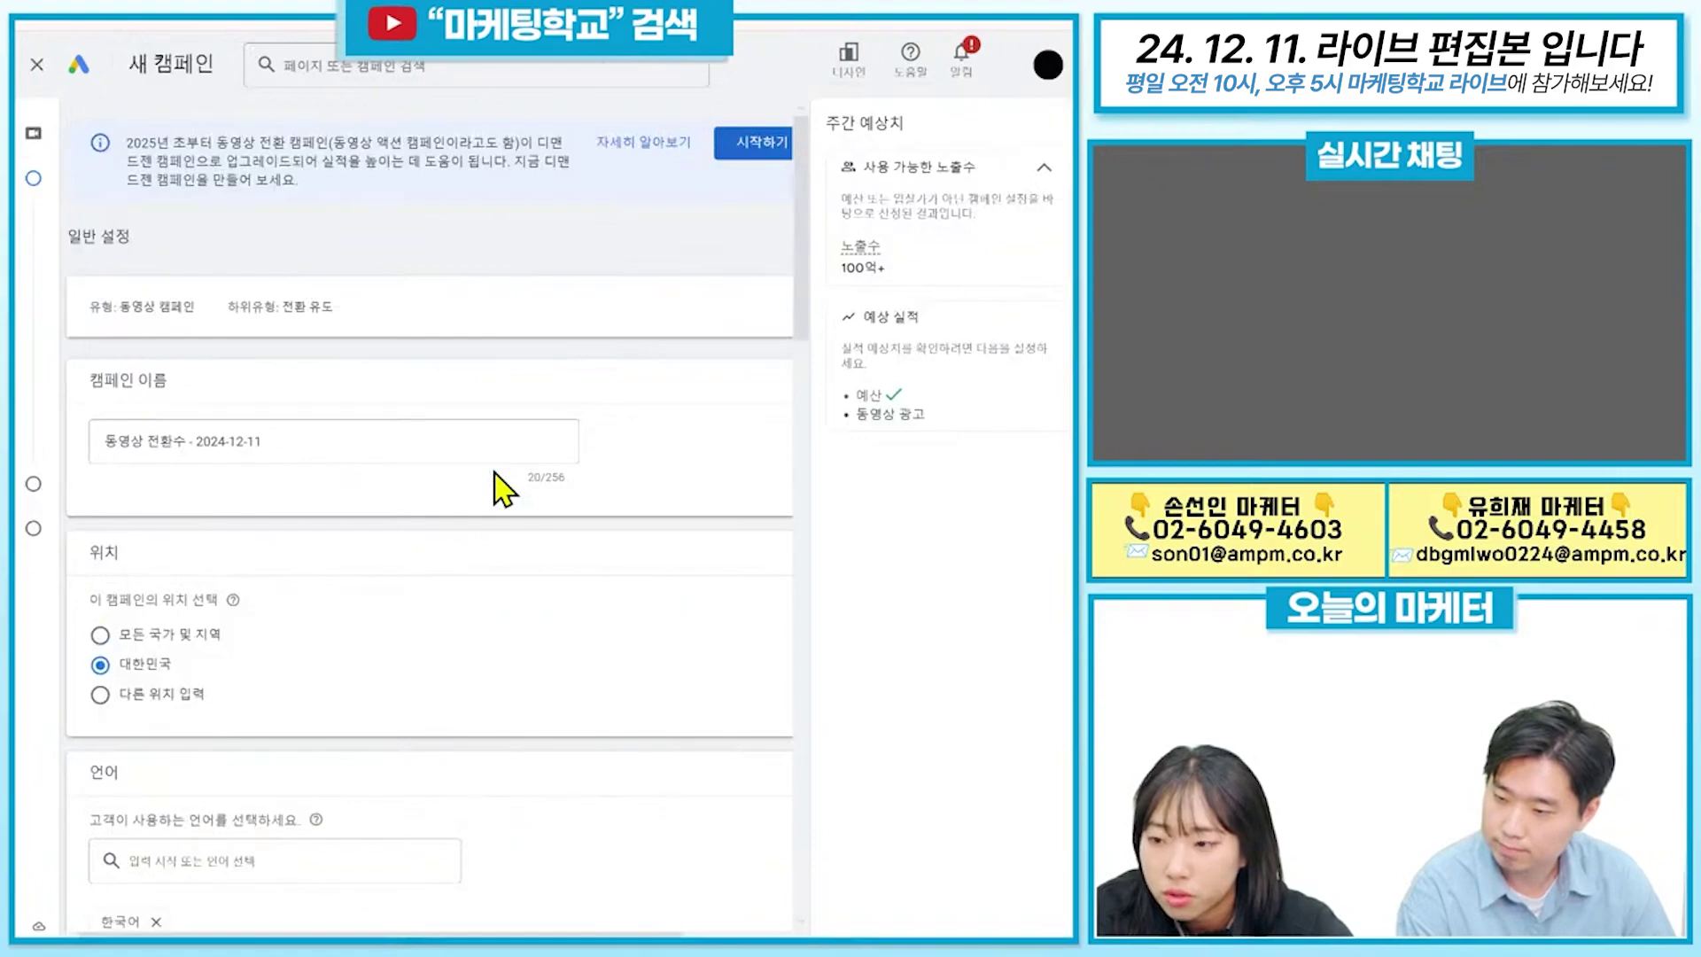
scroll(531, 523, "down", 10)
scroll(745, 292, "up", 10)
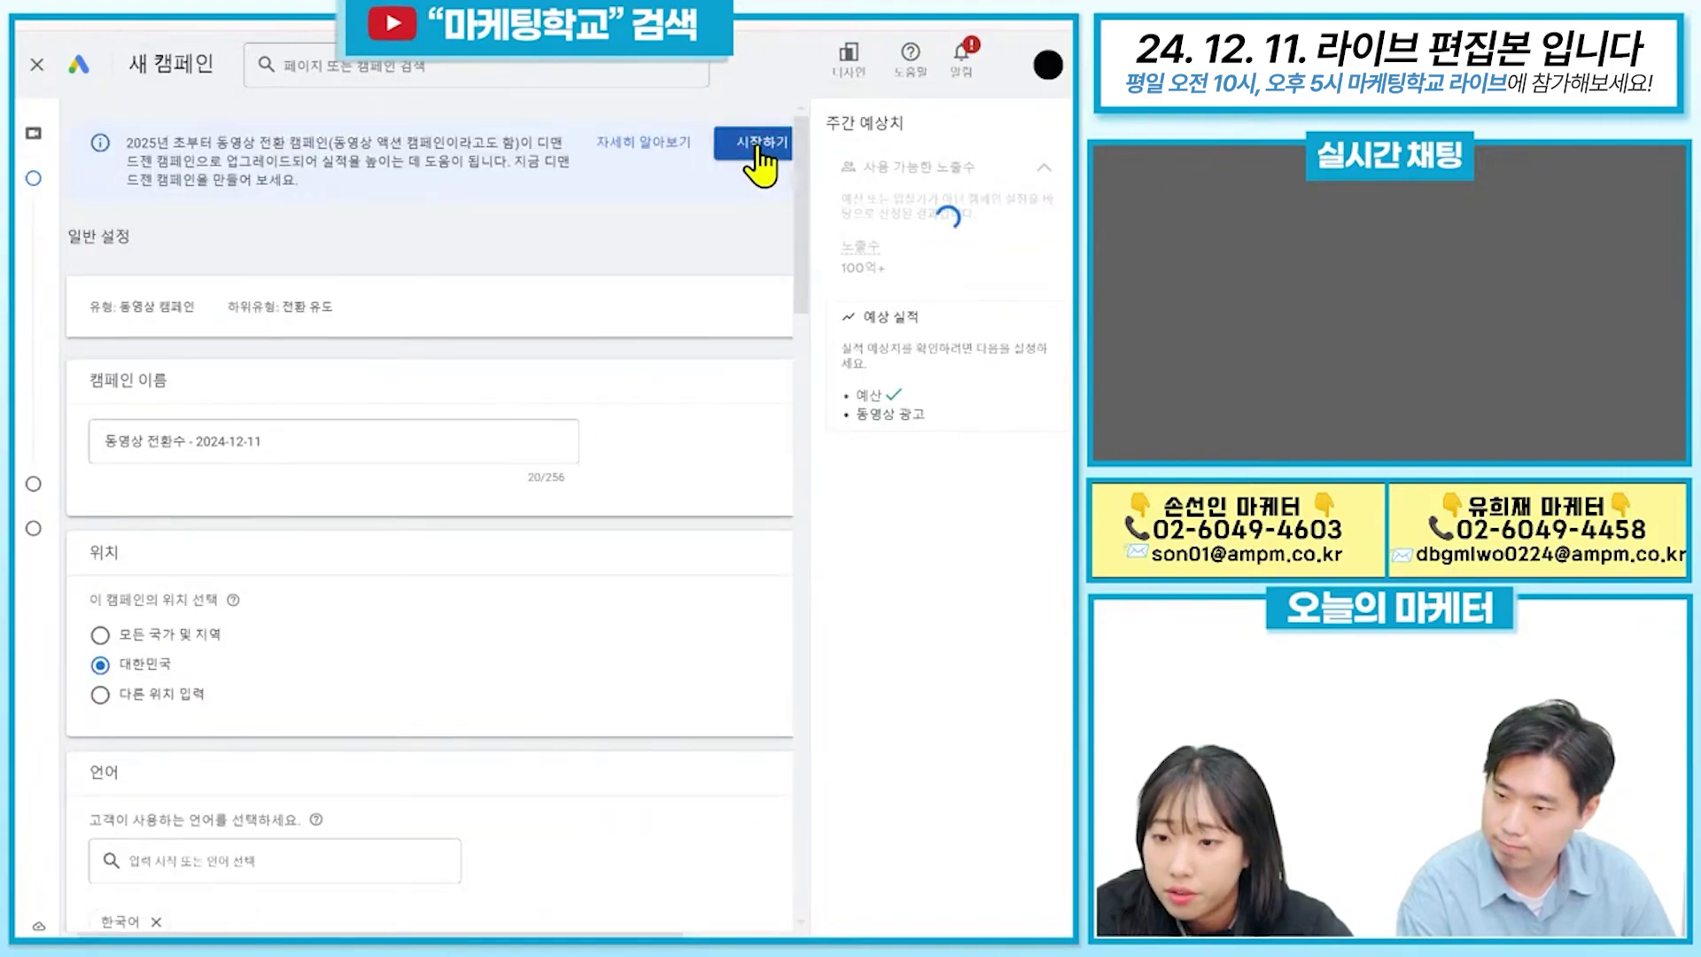
scroll(683, 248, "down", 15)
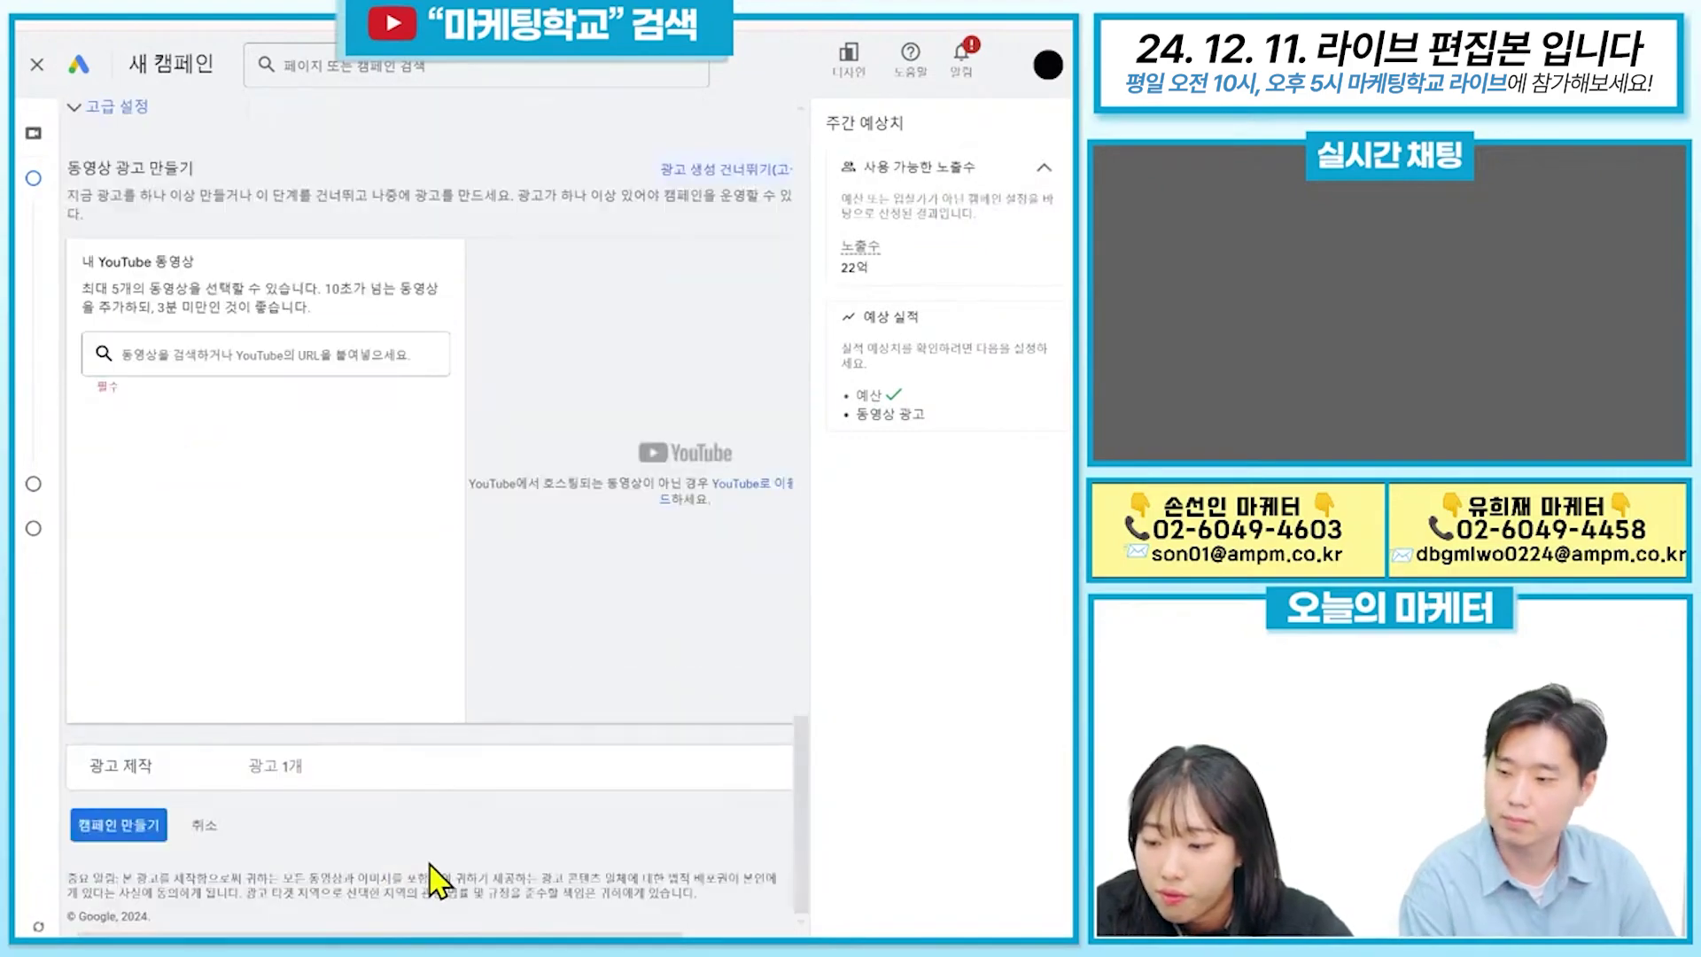
Try to create the campaign and to paste the copied content as the ad's YouTube video.
left_click(124, 828)
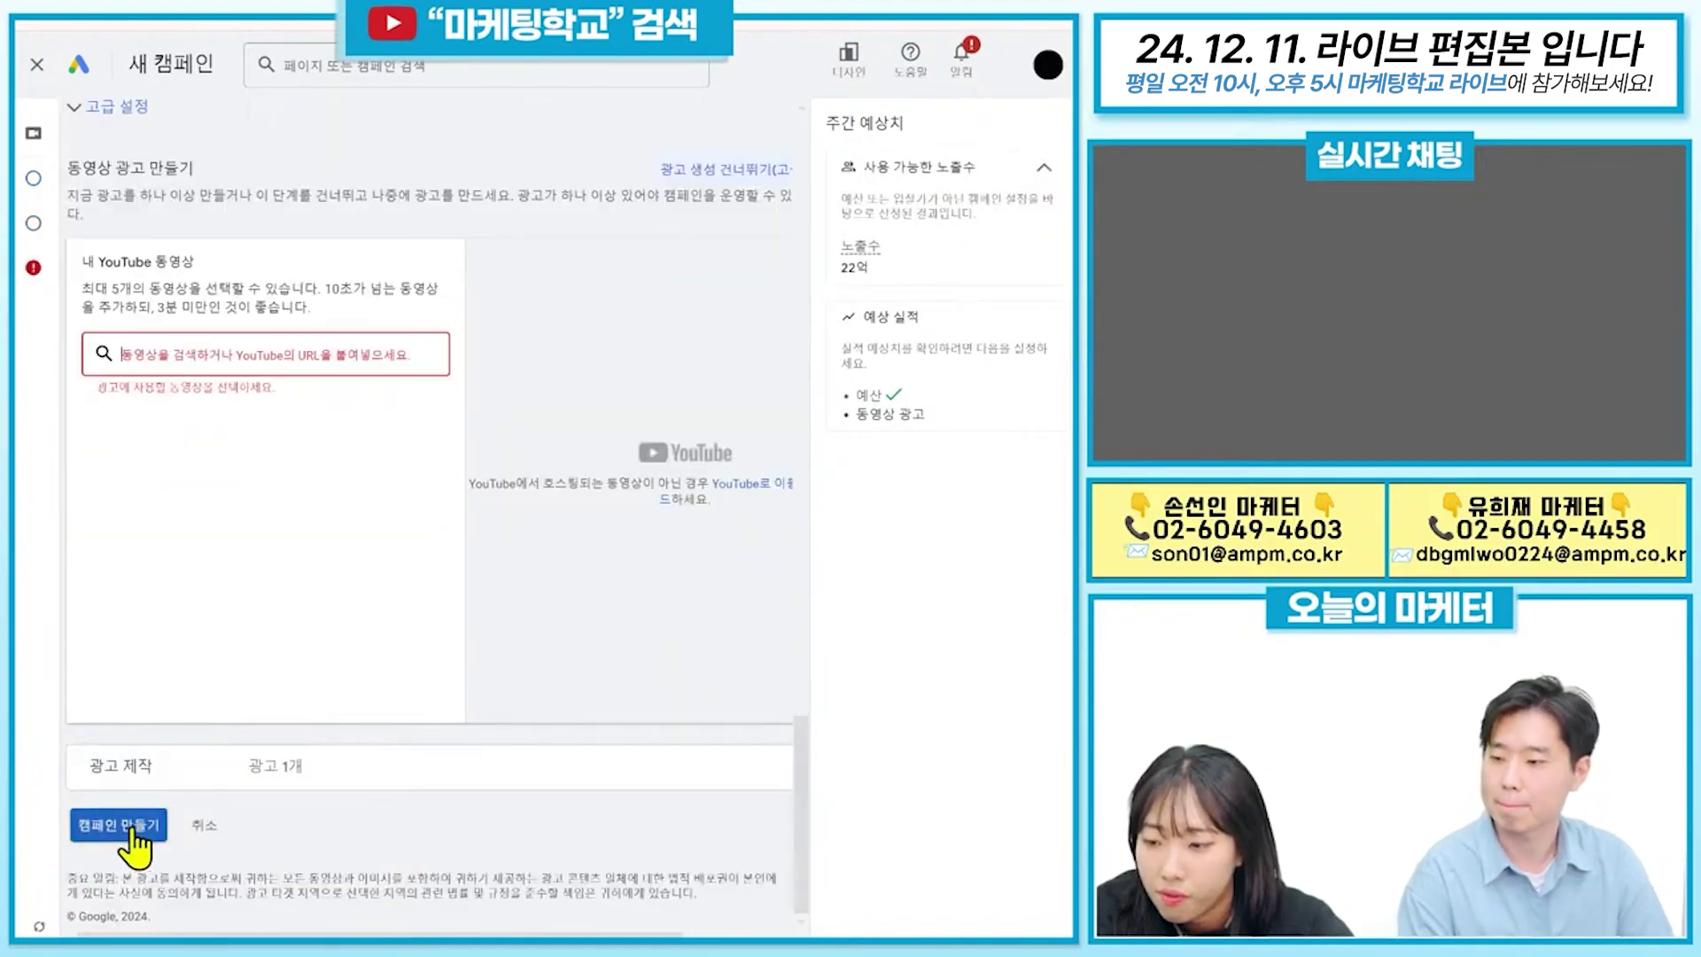
left_click(306, 354)
key("ctrl+v")
left_click(420, 354)
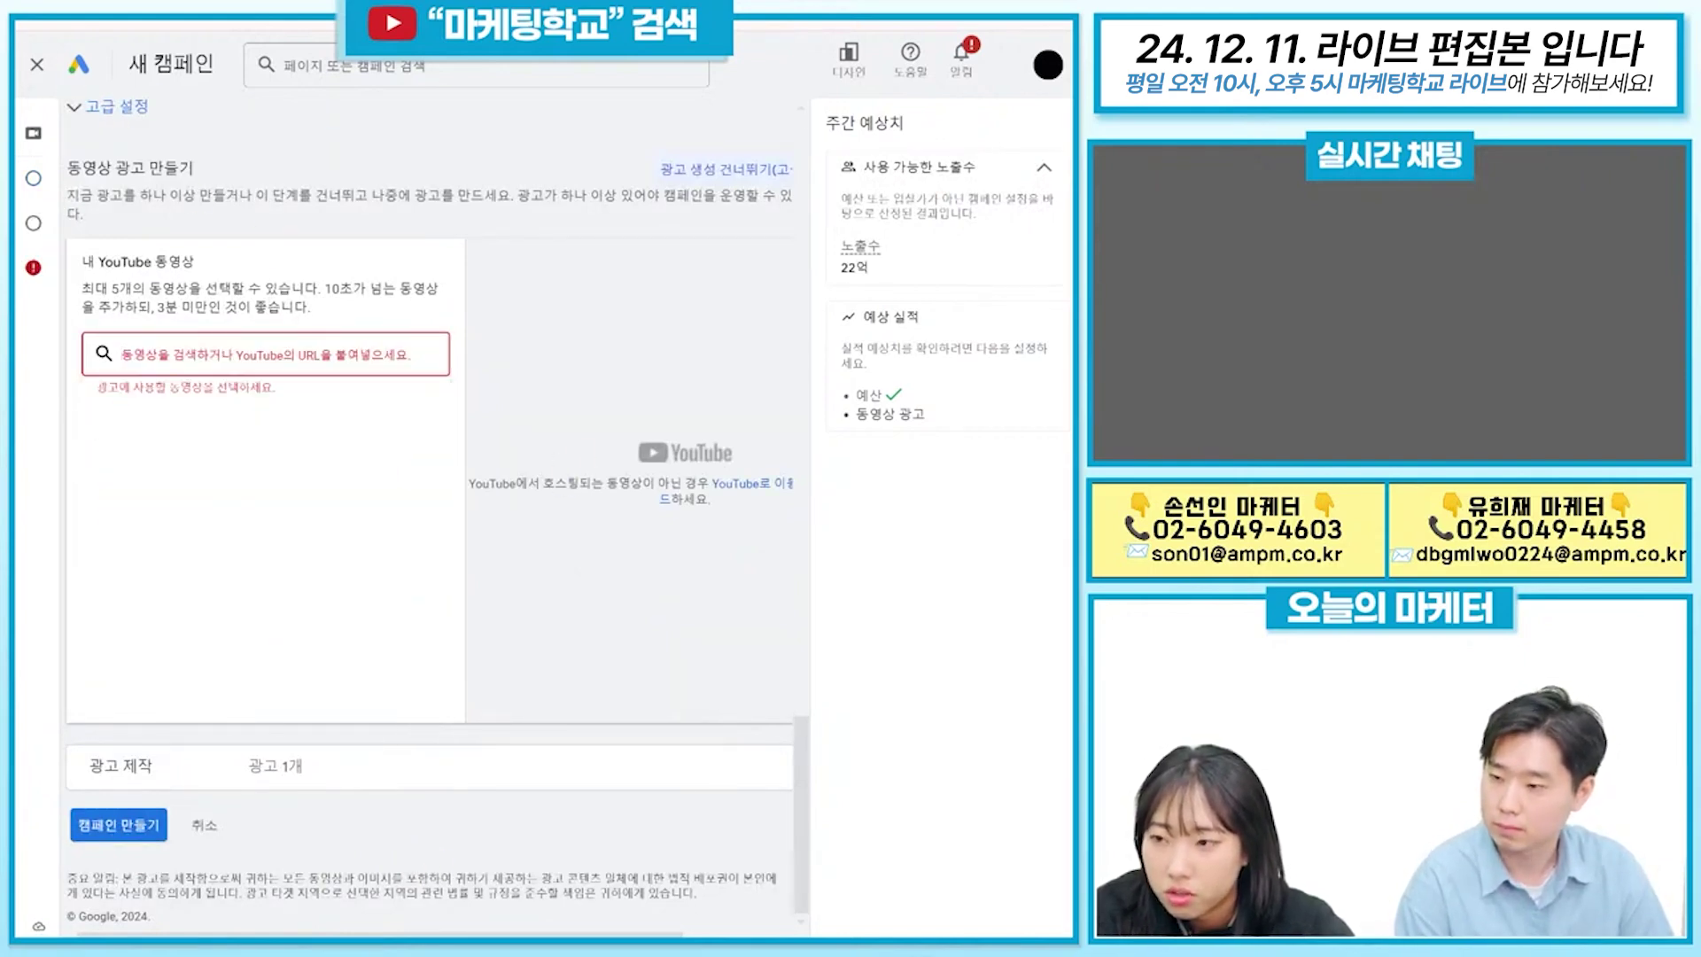
Leave the draft campaign and view the locations page among the audience, keyword and content settings.
left_click(37, 64)
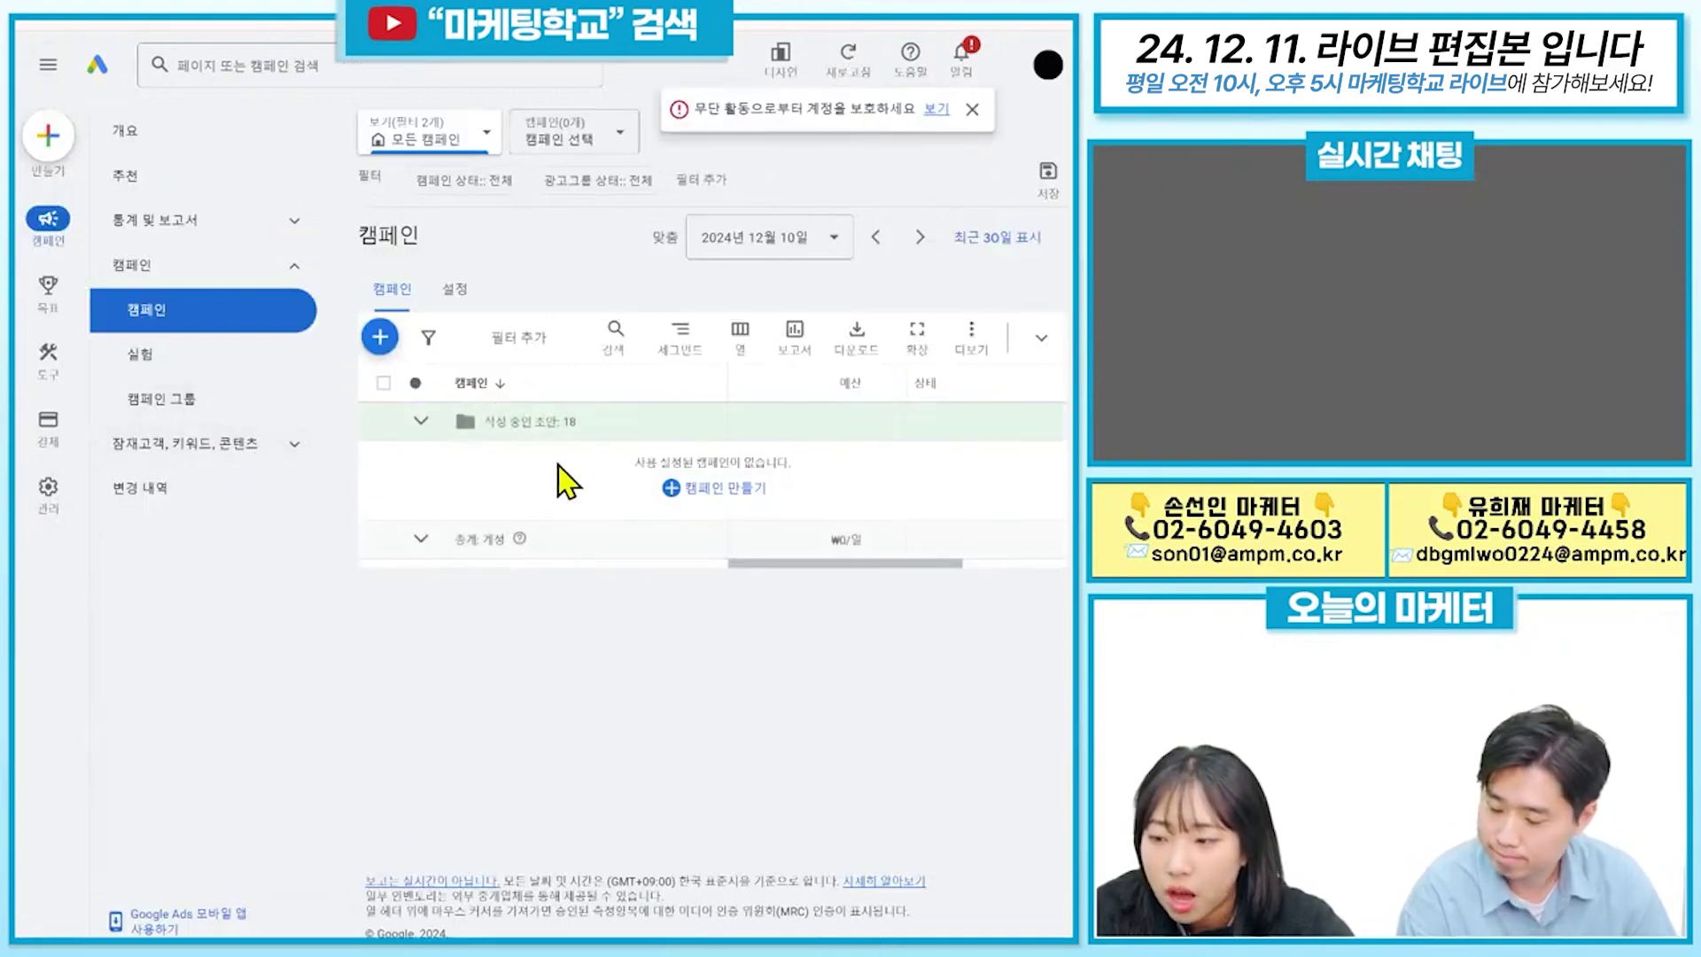
left_click(226, 459)
left_click(174, 489)
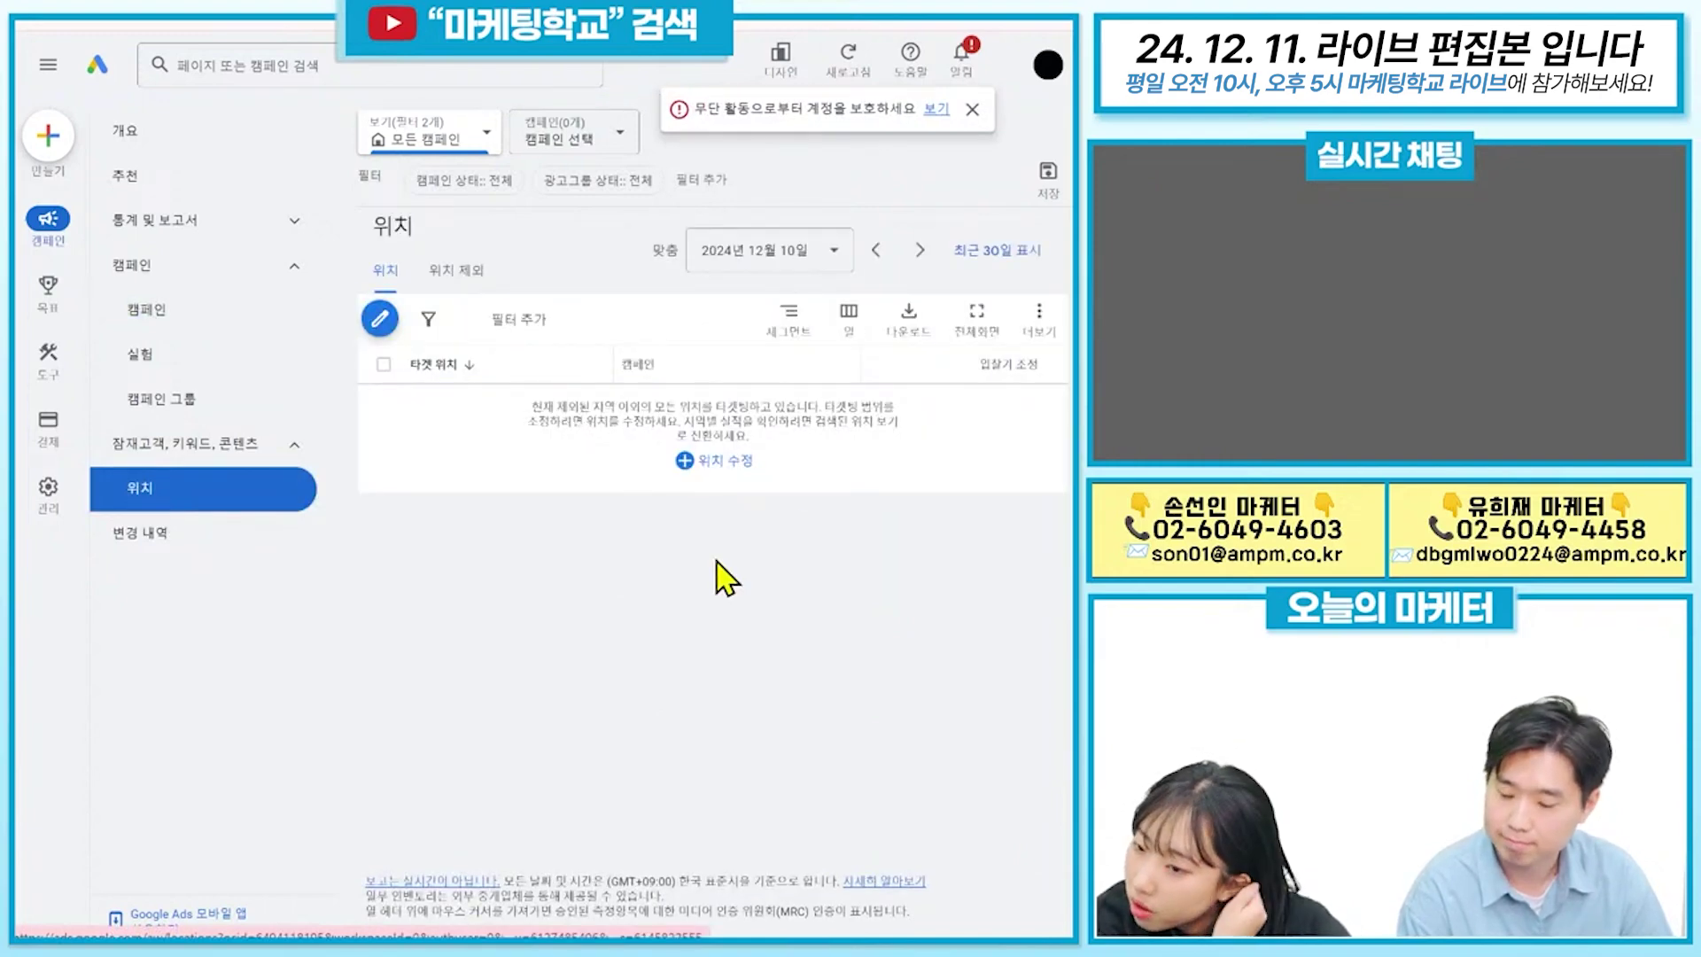
left_click(285, 452)
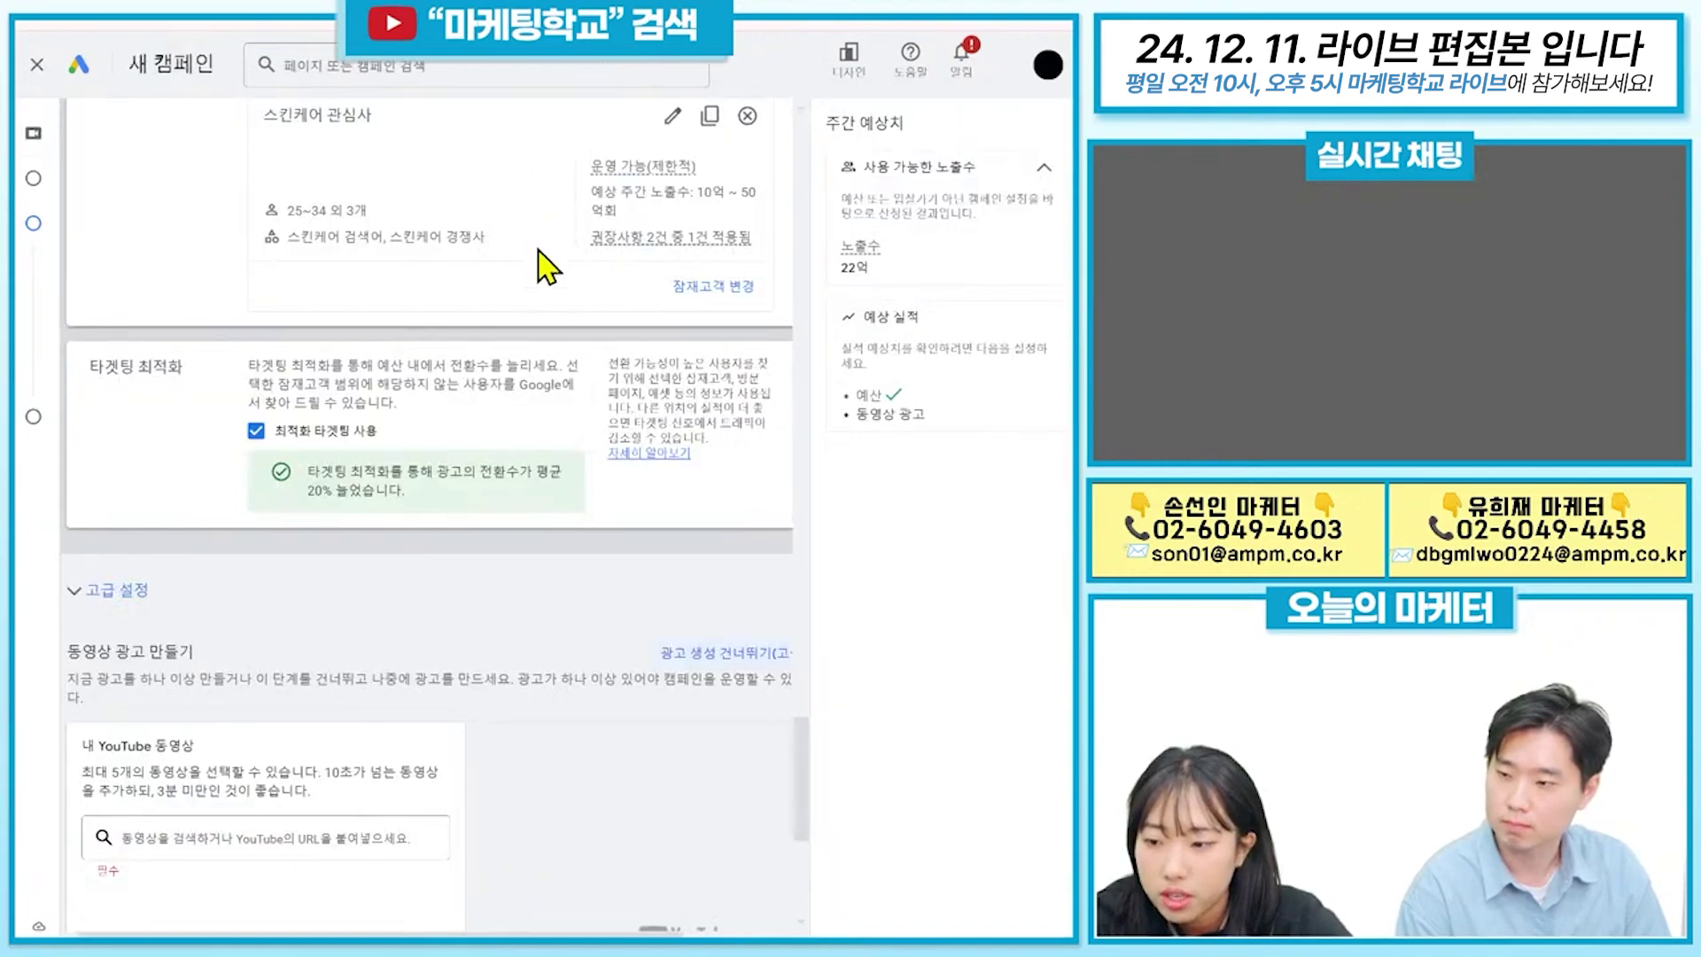
Open the 스킨케어 관심사 audience for editing and browse the 구매 의도 segments under 관심분야 및 세부 인구통계.
scroll(631, 424, "up", 3)
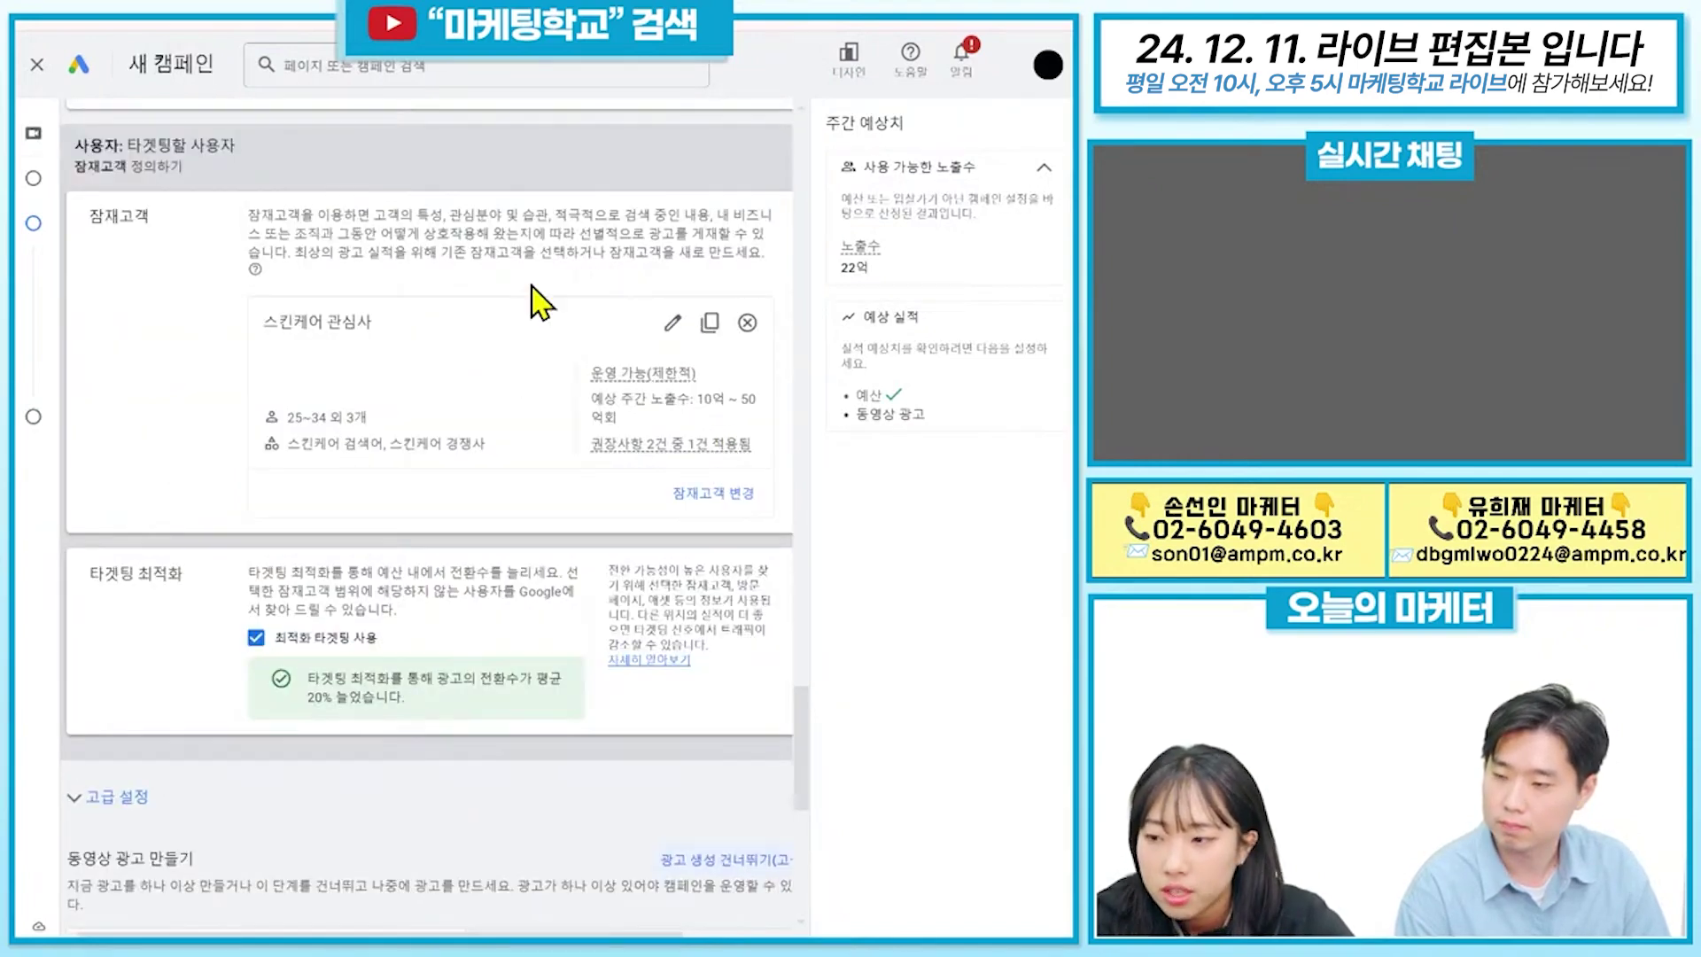
left_click(674, 324)
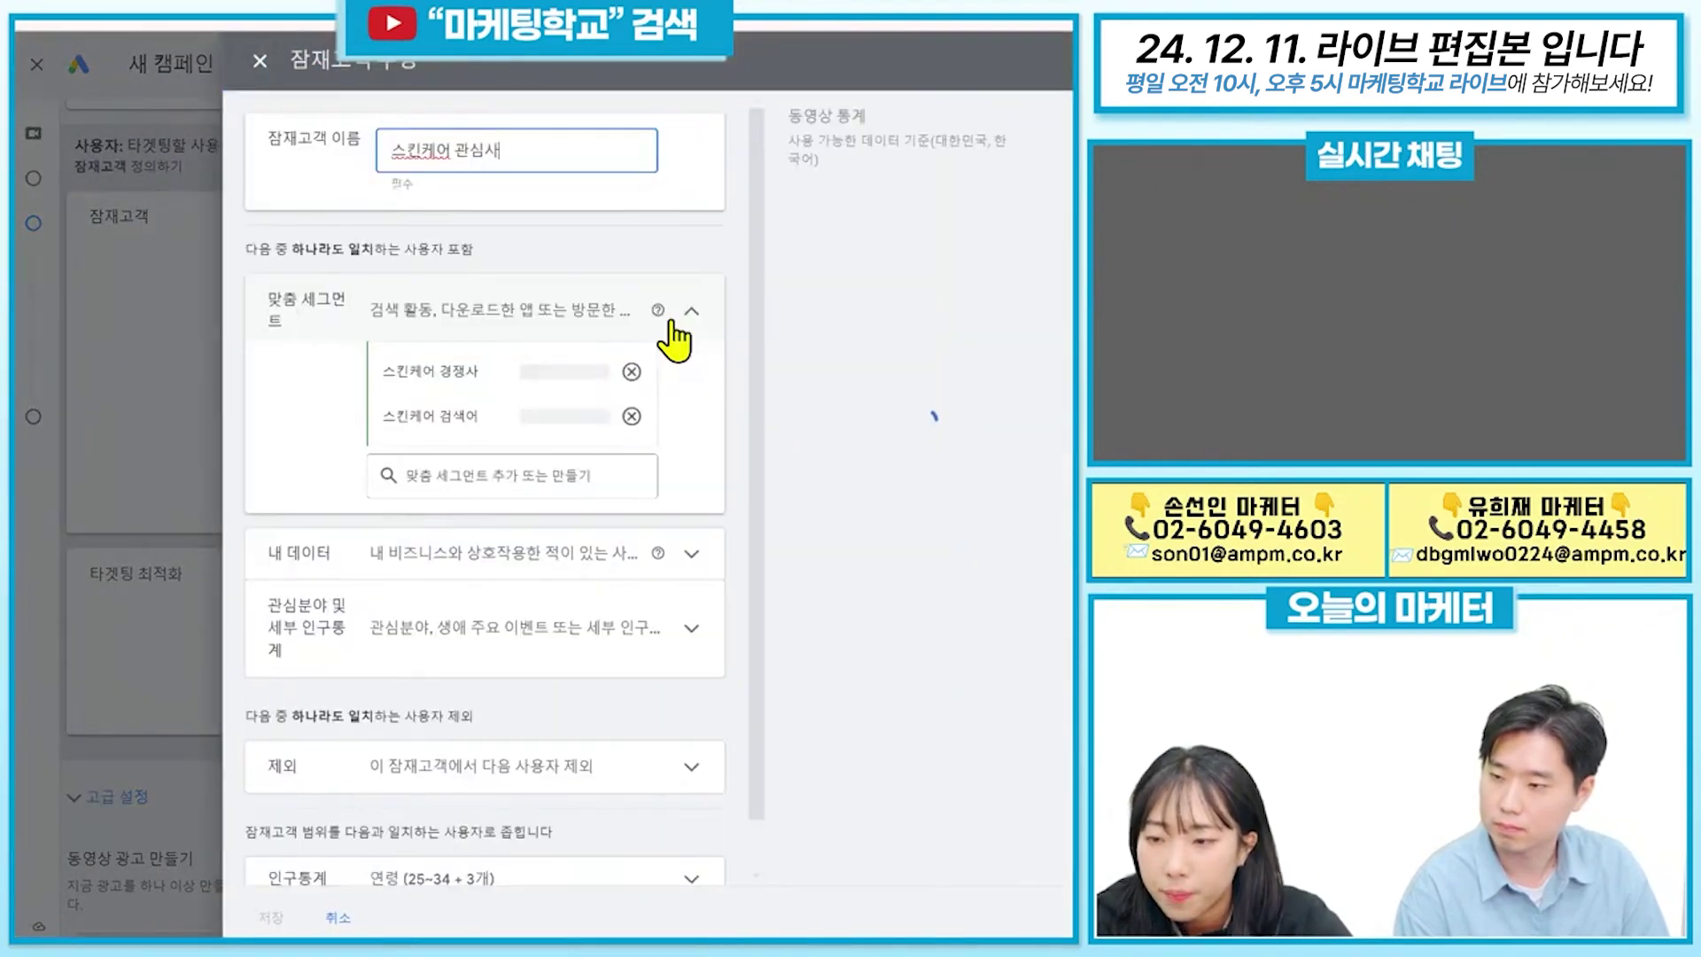
scroll(669, 335, "down", 1)
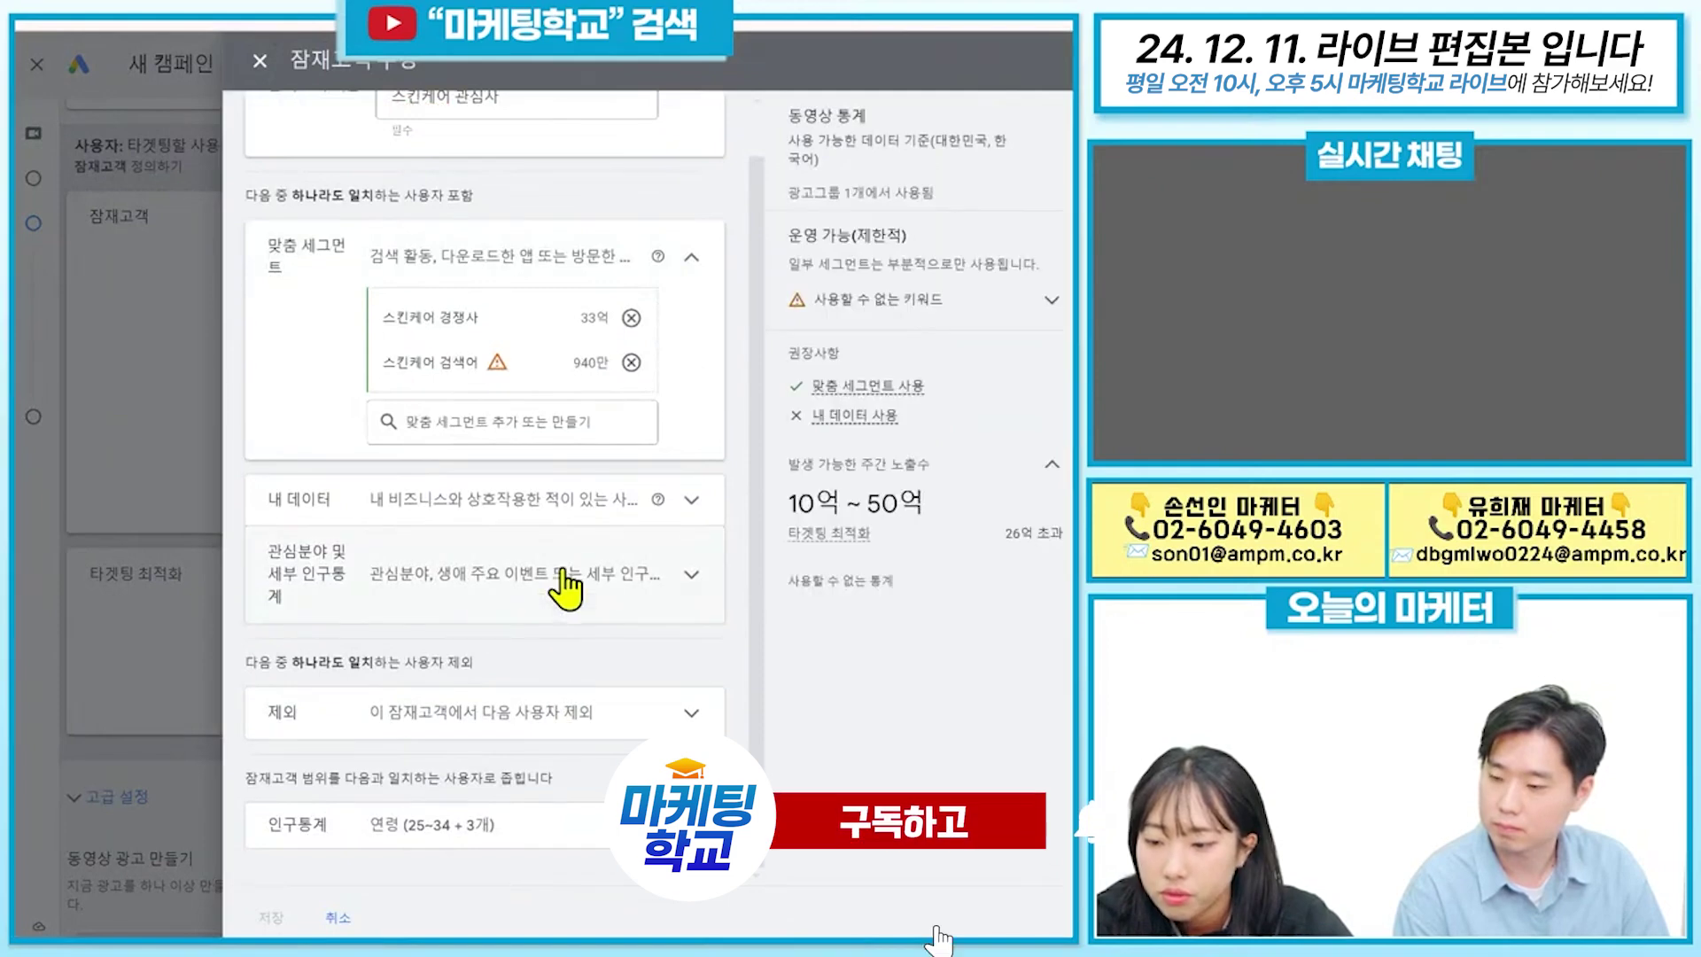
left_click(567, 574)
scroll(496, 567, "down", 1)
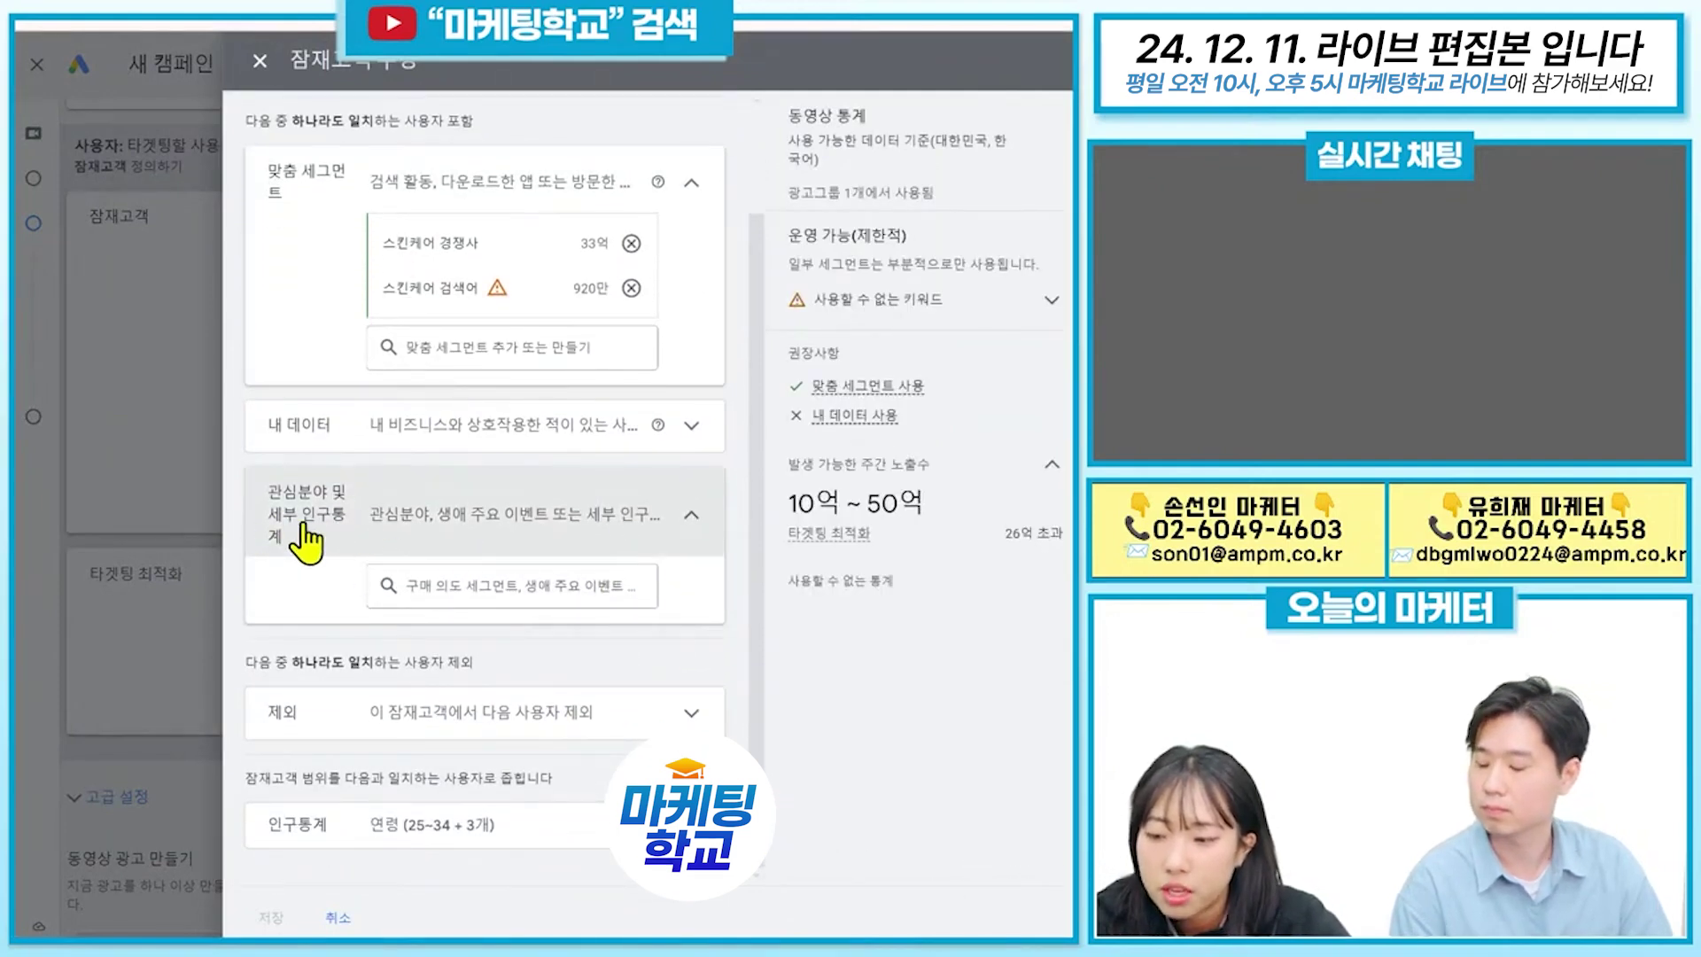
left_click(486, 584)
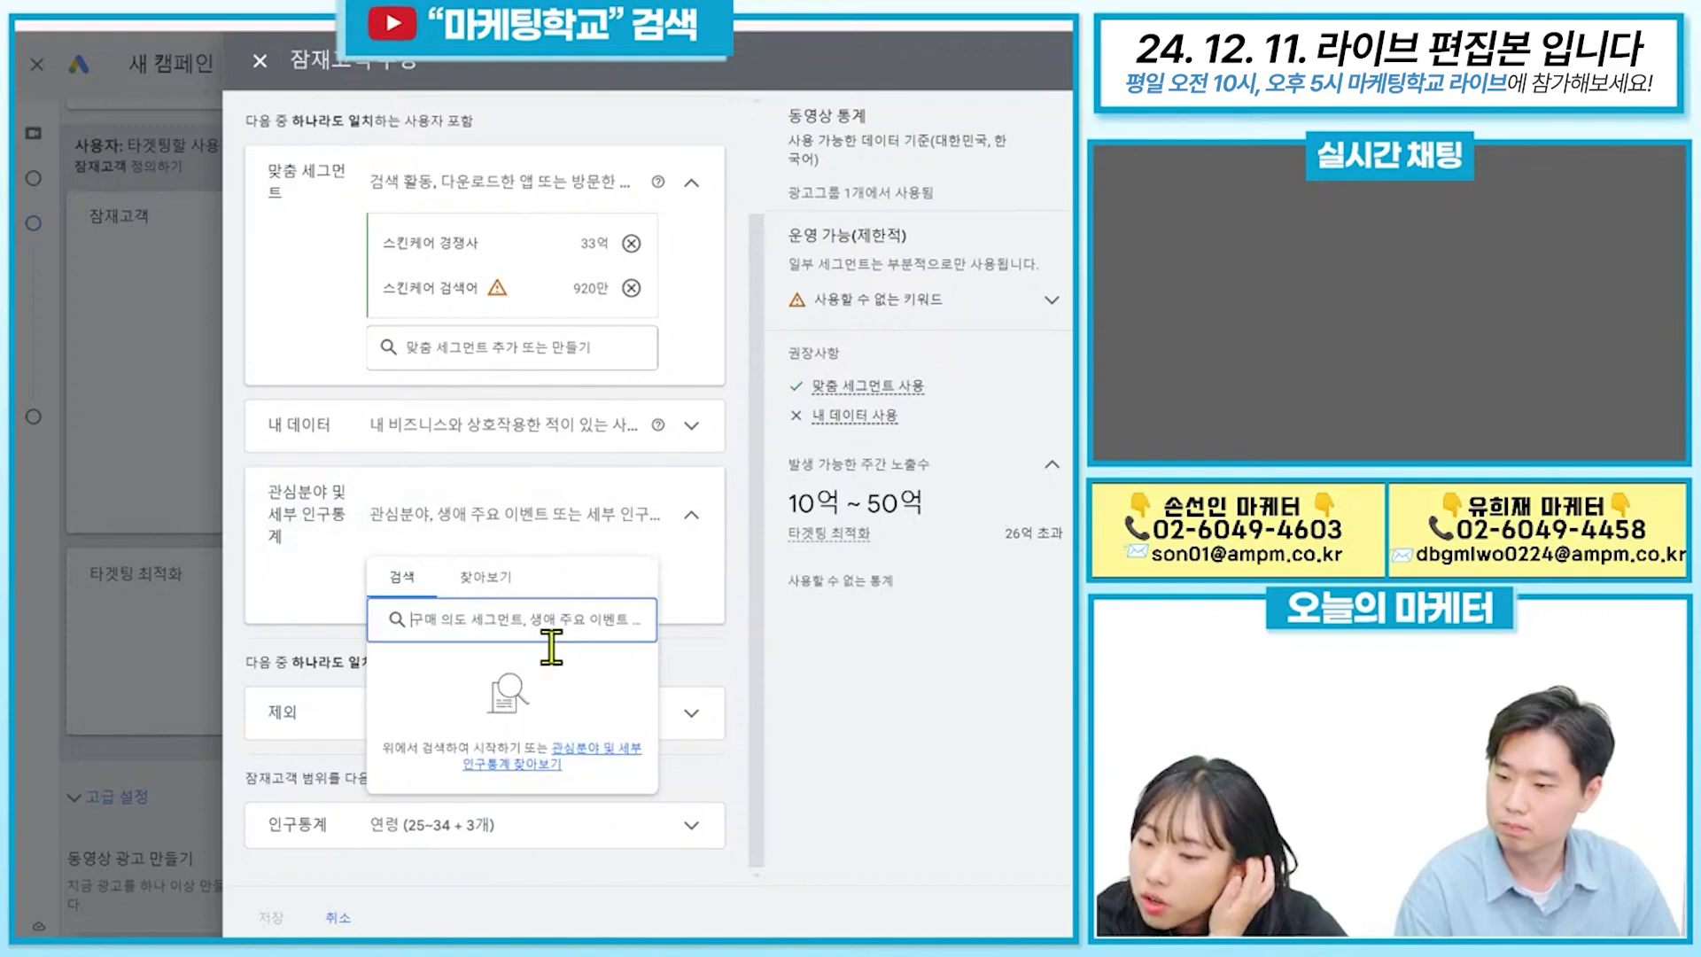
left_click(486, 578)
left_click(612, 620)
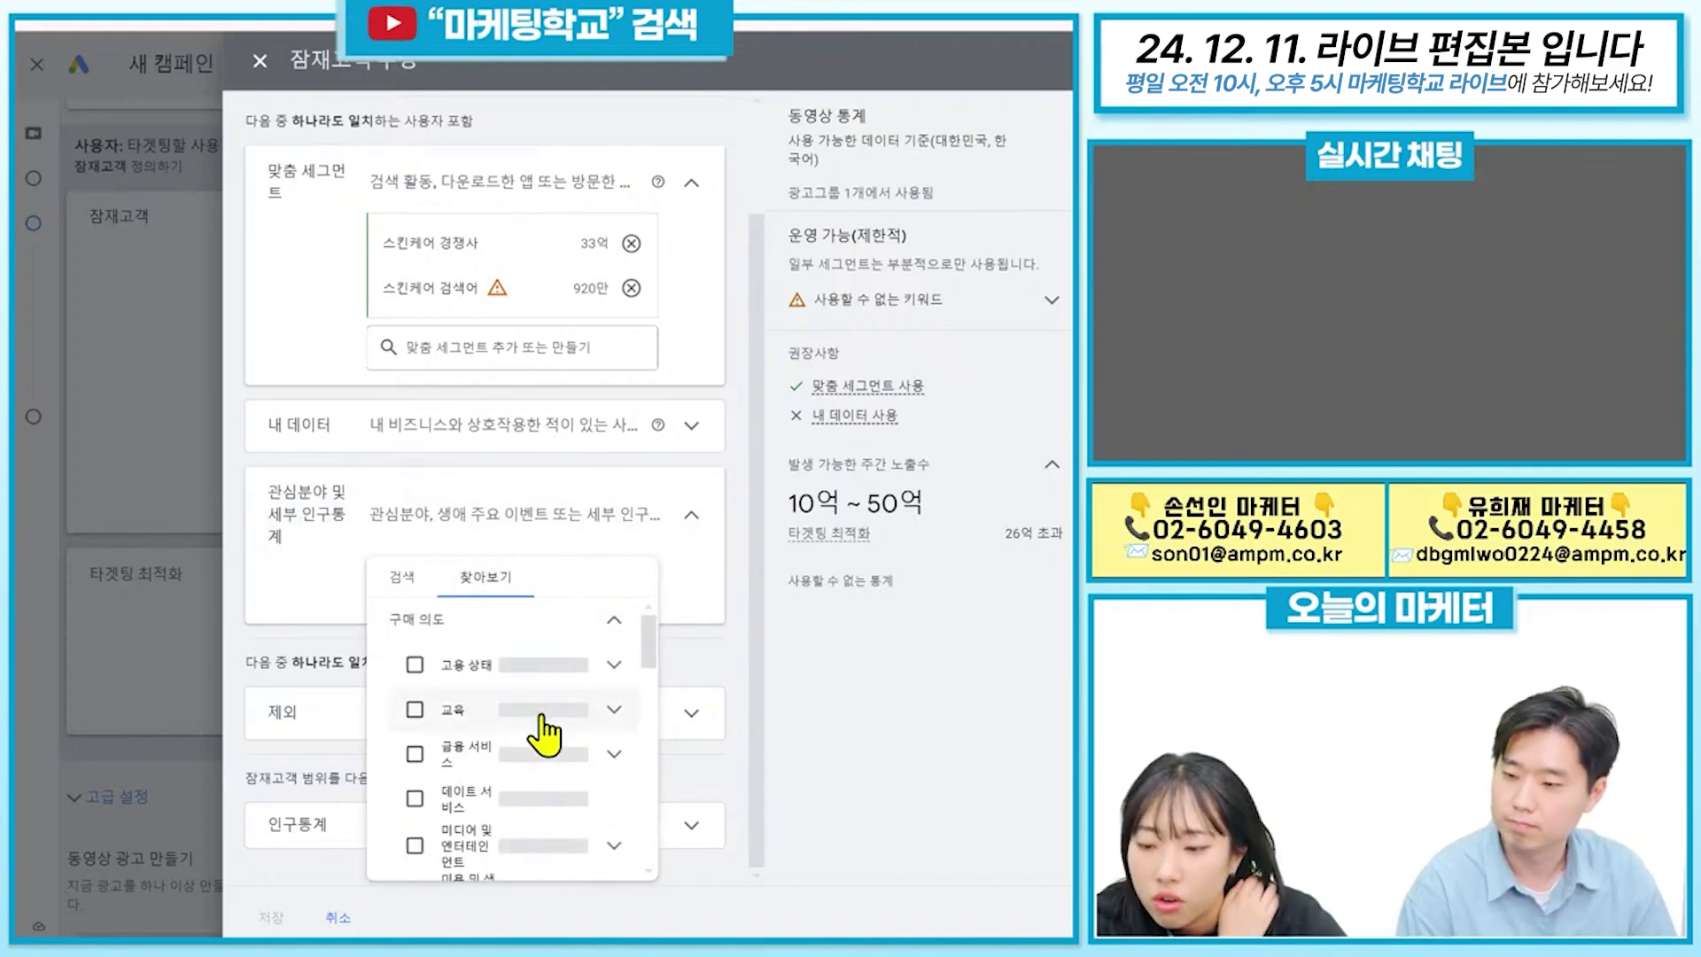
Add the in-market segment 얼굴 로션 및 보습제 from 피부 관리 제품 within 미용 및 생활건강 제품 또는 서비스.
scroll(550, 753, "down", 3)
mouse_move(540, 753)
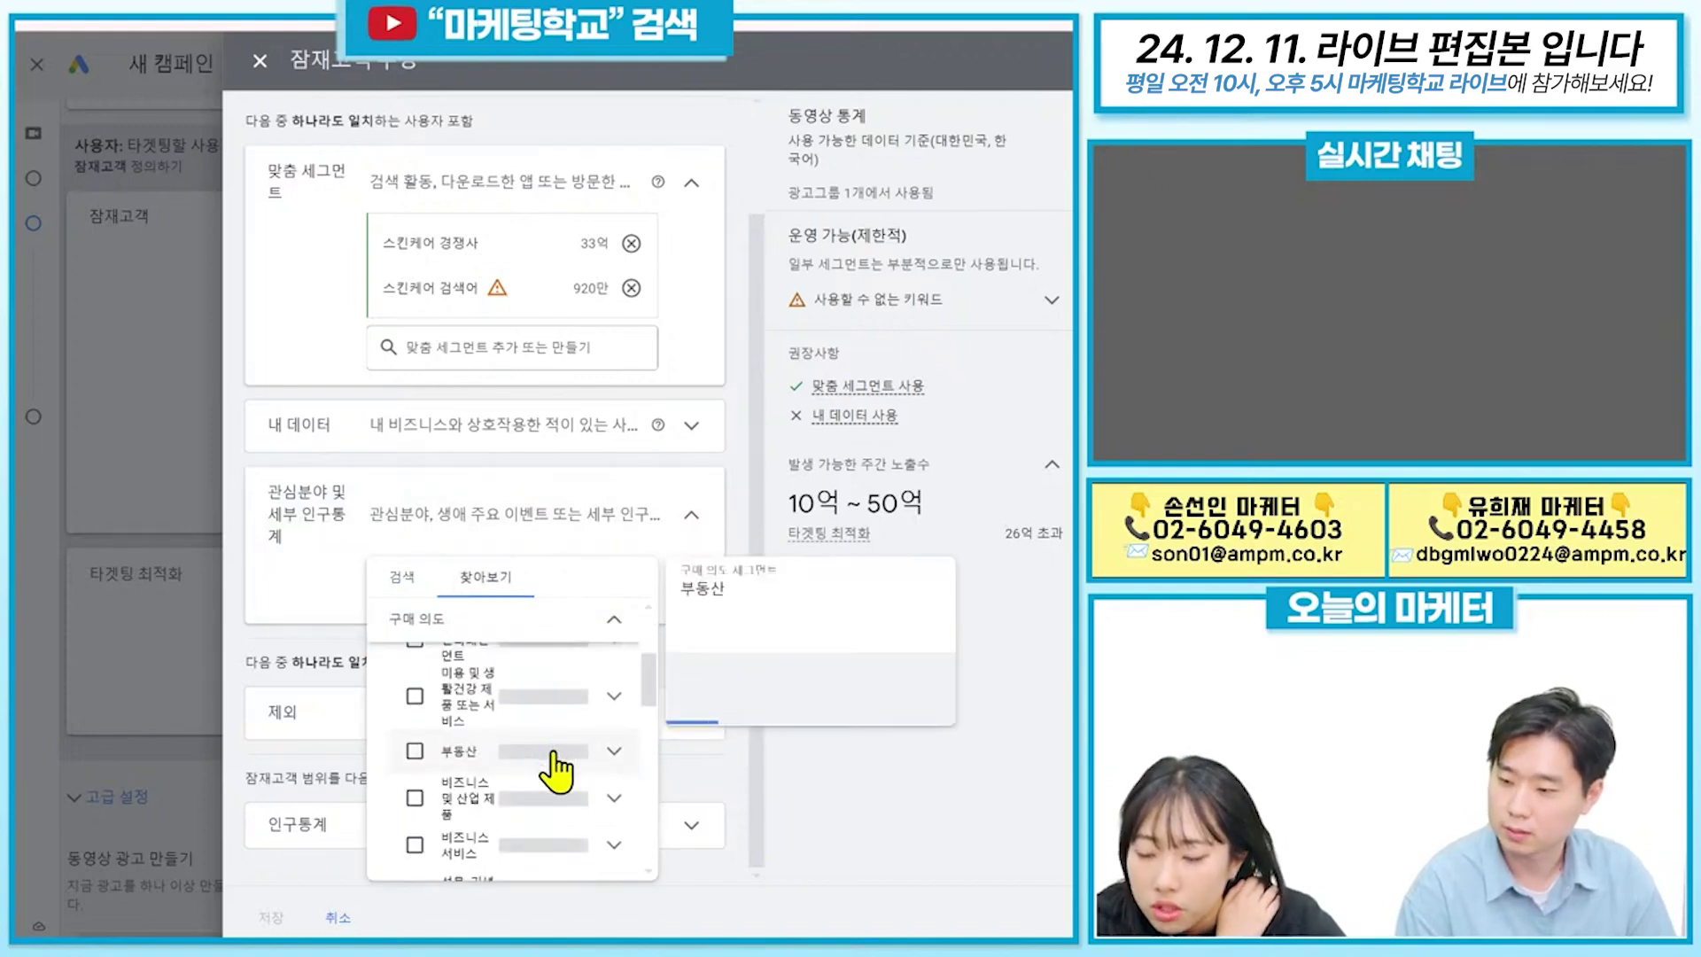
left_click(614, 698)
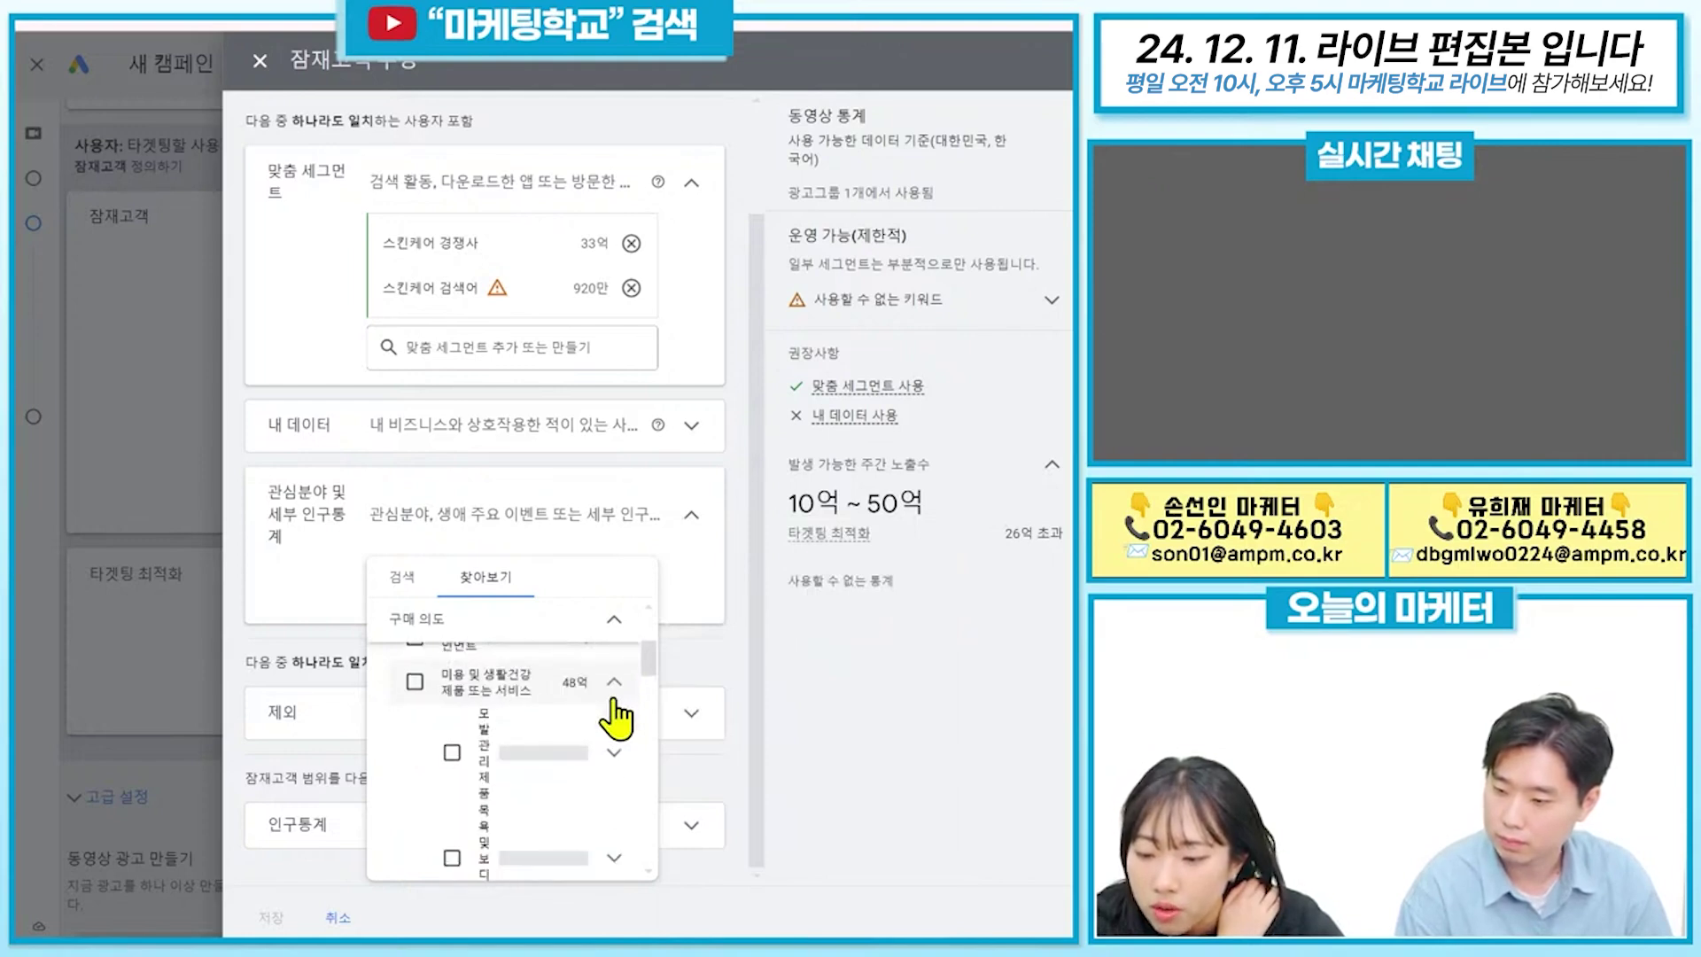
scroll(608, 714, "down", 2)
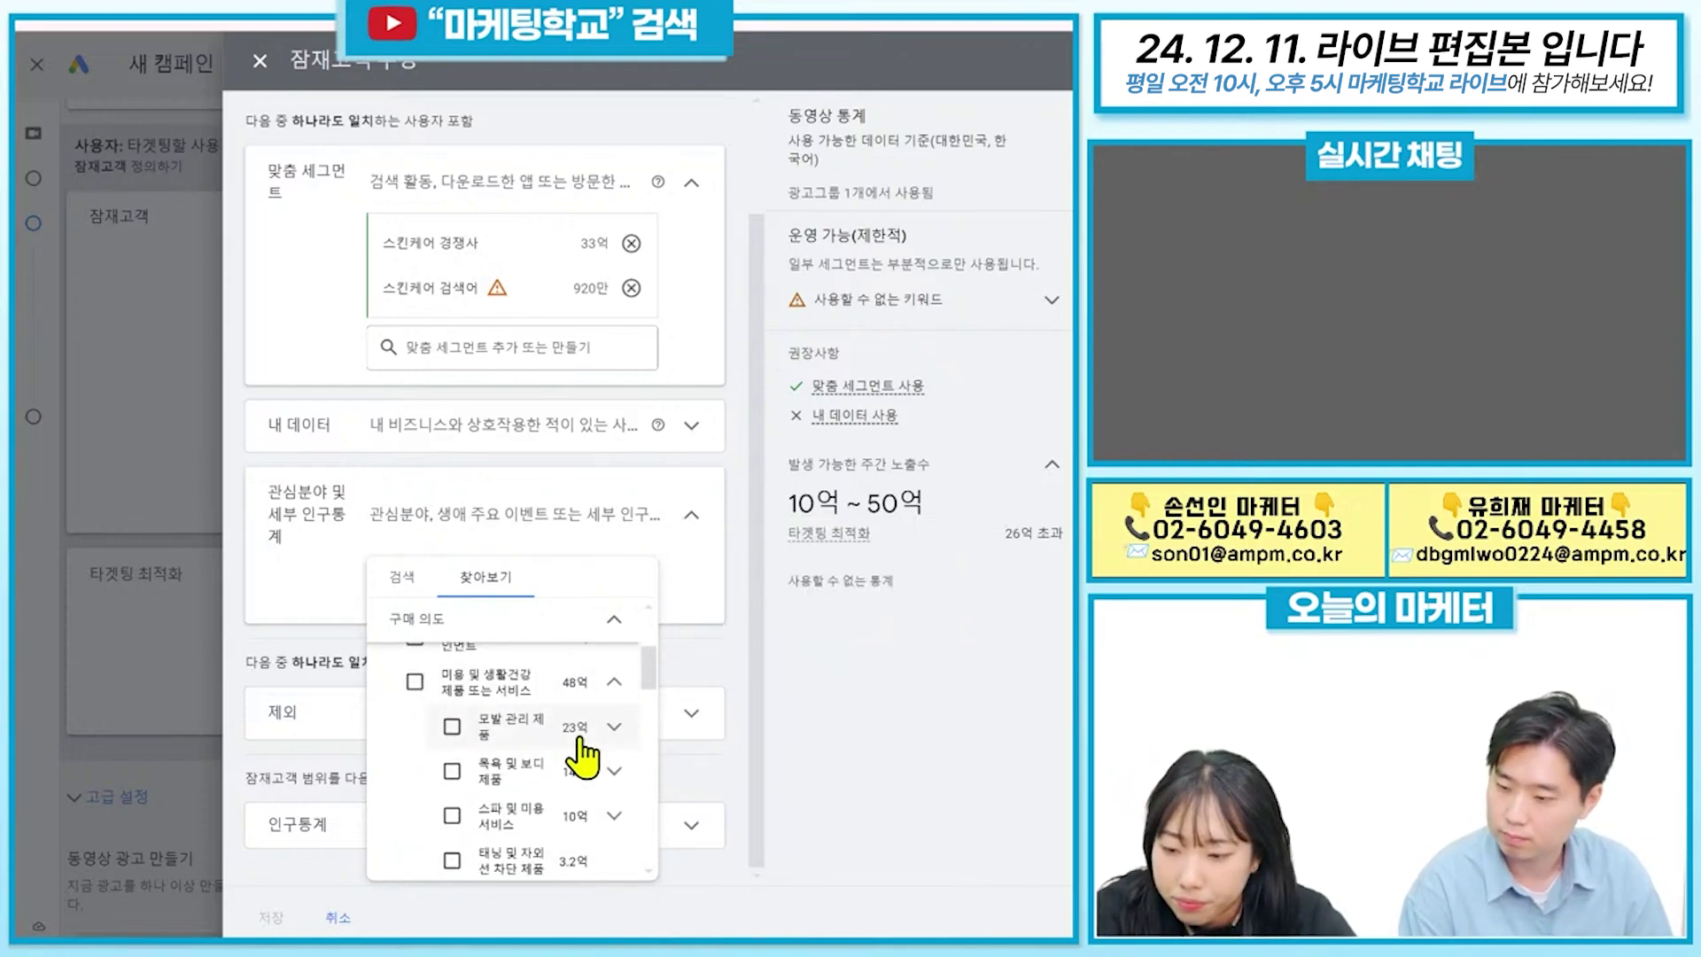
scroll(580, 762, "up", 3)
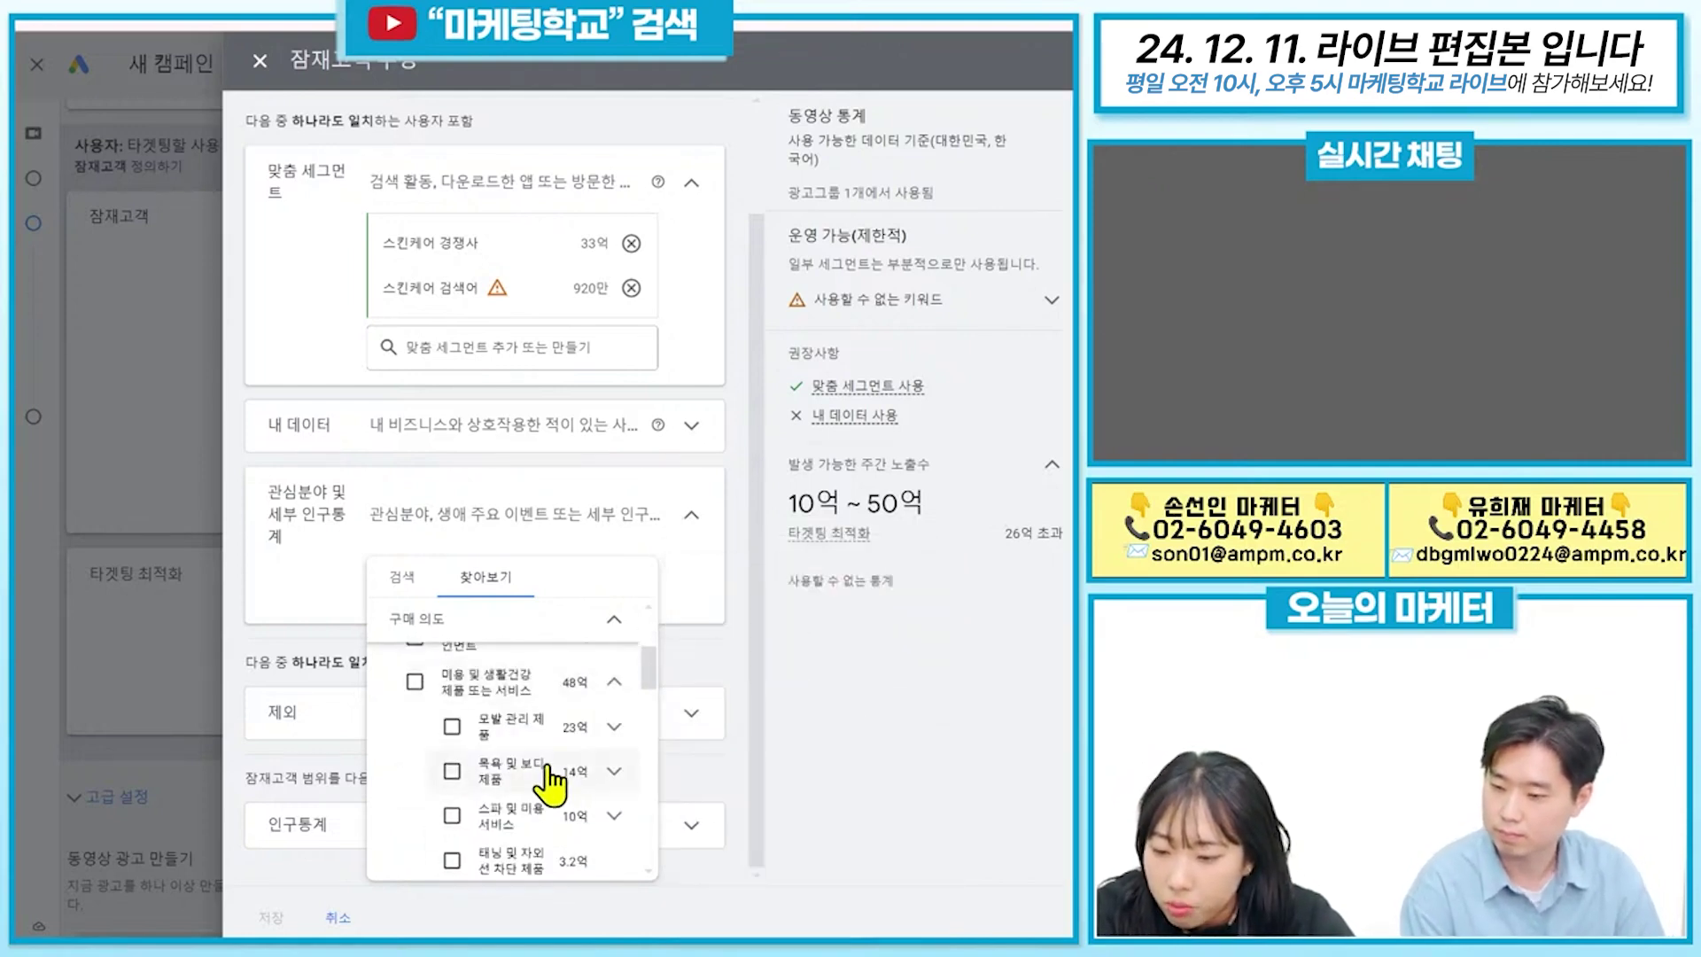
scroll(523, 793, "down", 1)
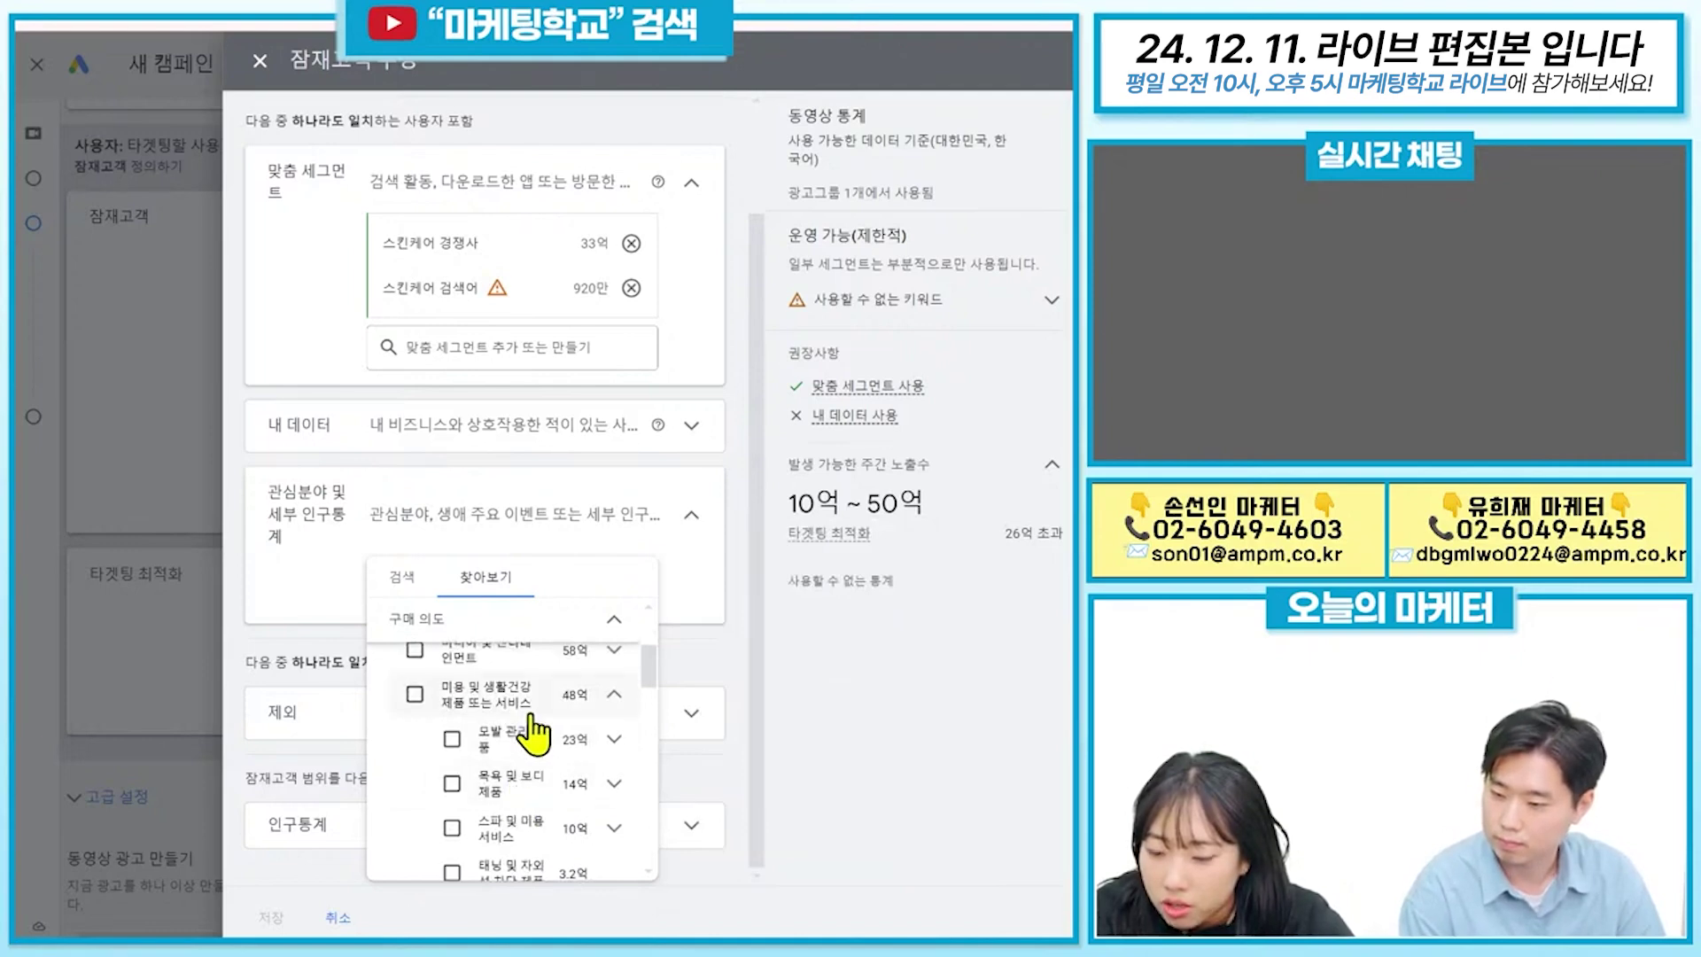
scroll(567, 771, "down", 3)
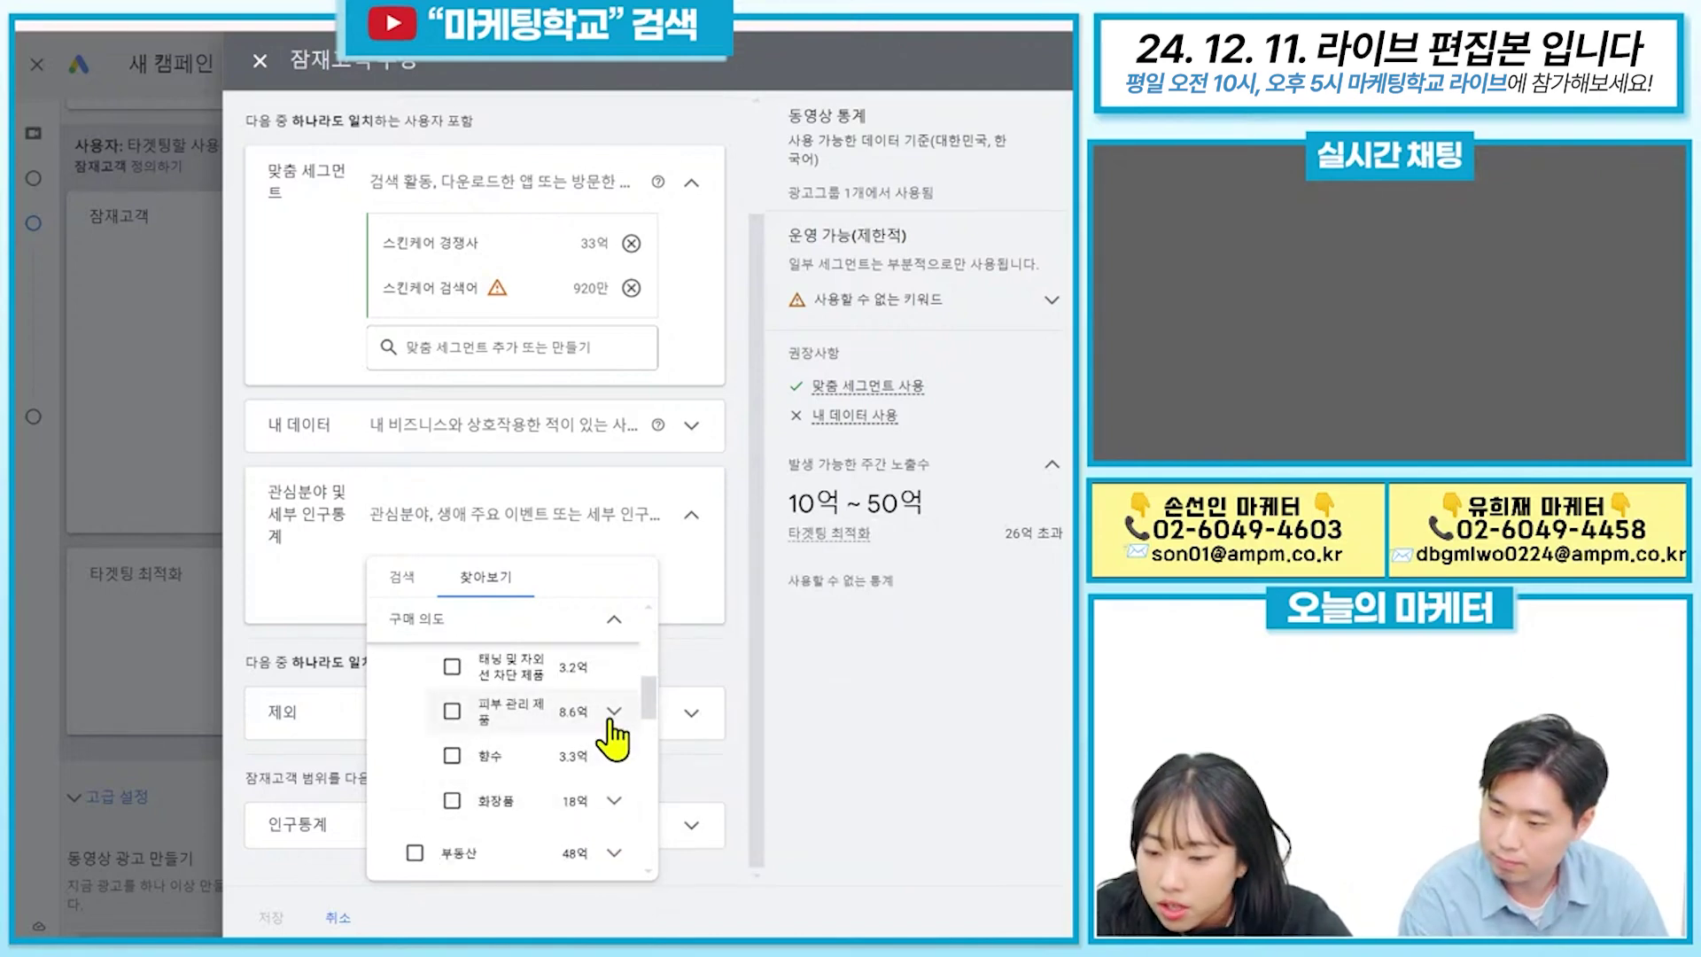
left_click(610, 725)
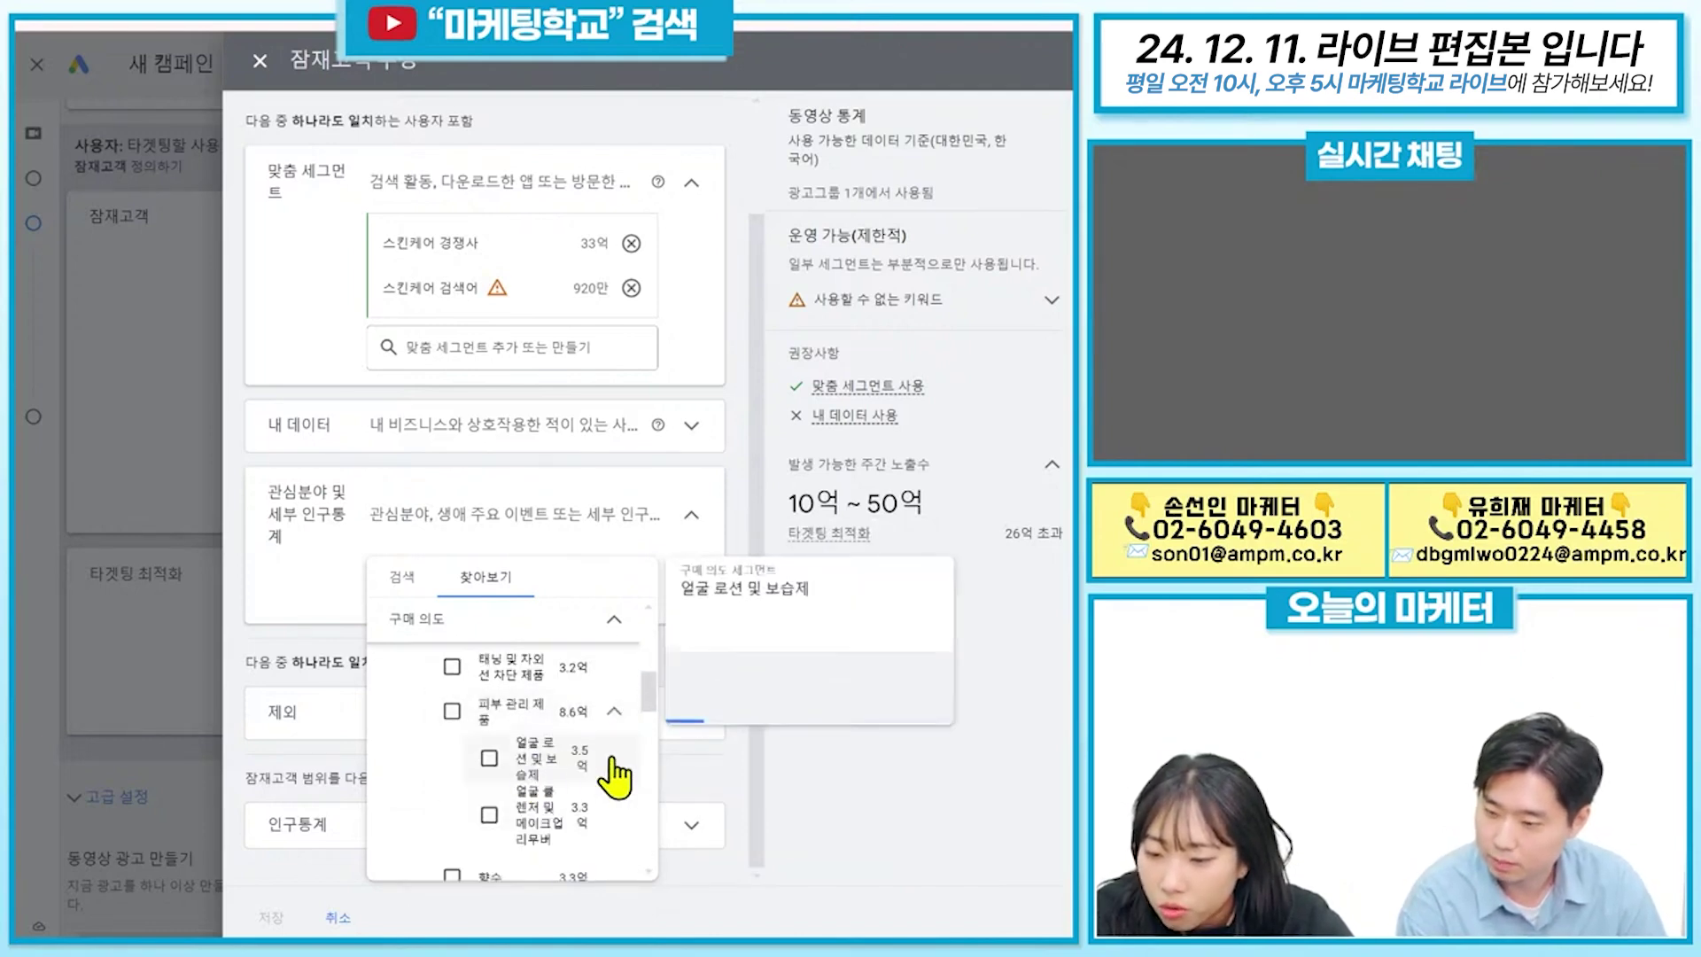
left_click(489, 760)
Look into the 화장품 subcategories and try adding the whole 미용 및 생활건강 제품 또는 서비스 segment.
scroll(434, 806, "down", 2)
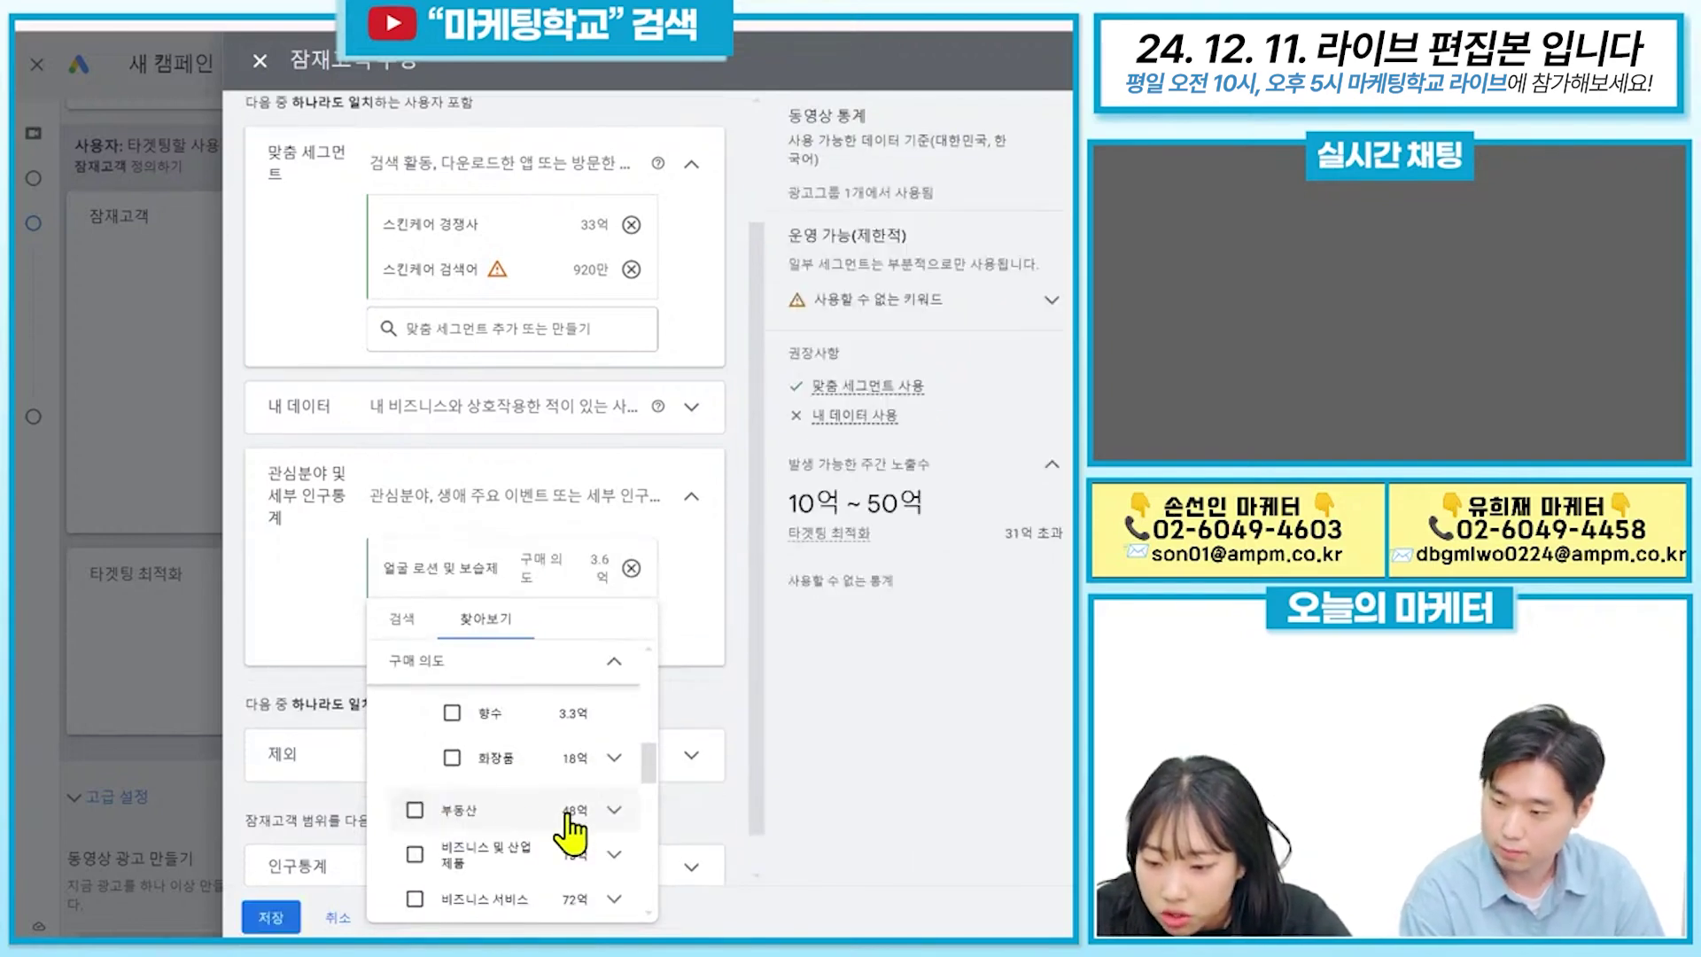
left_click(614, 757)
scroll(596, 780, "up", 2)
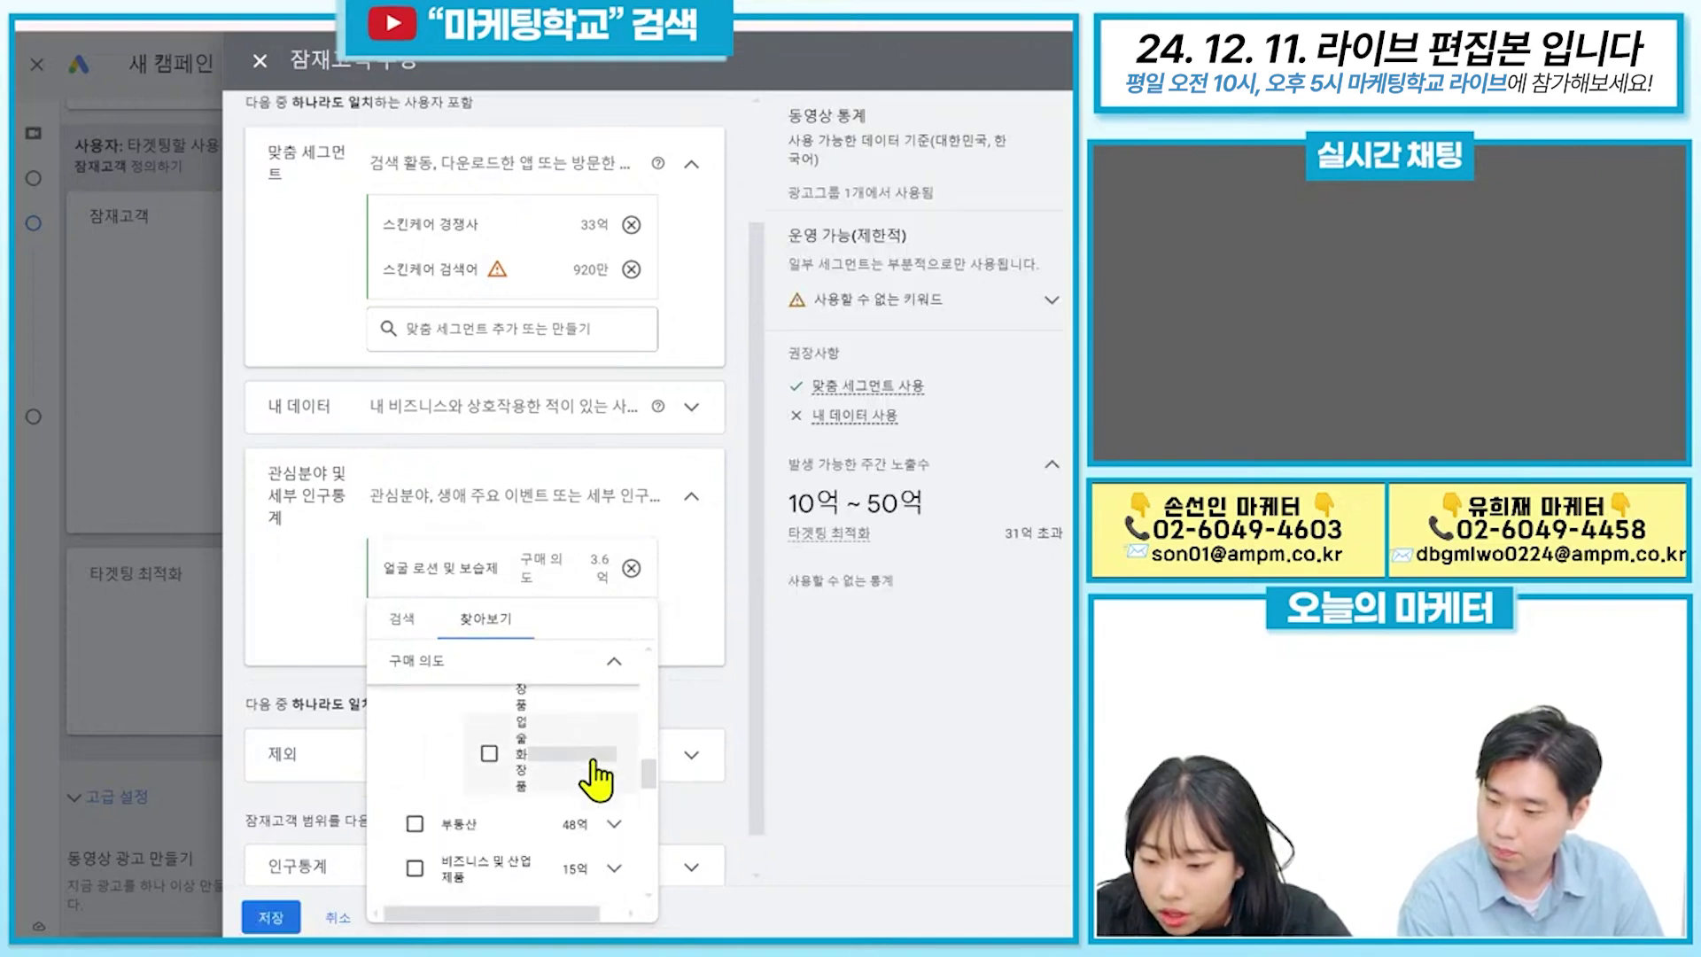
scroll(596, 780, "up", 3)
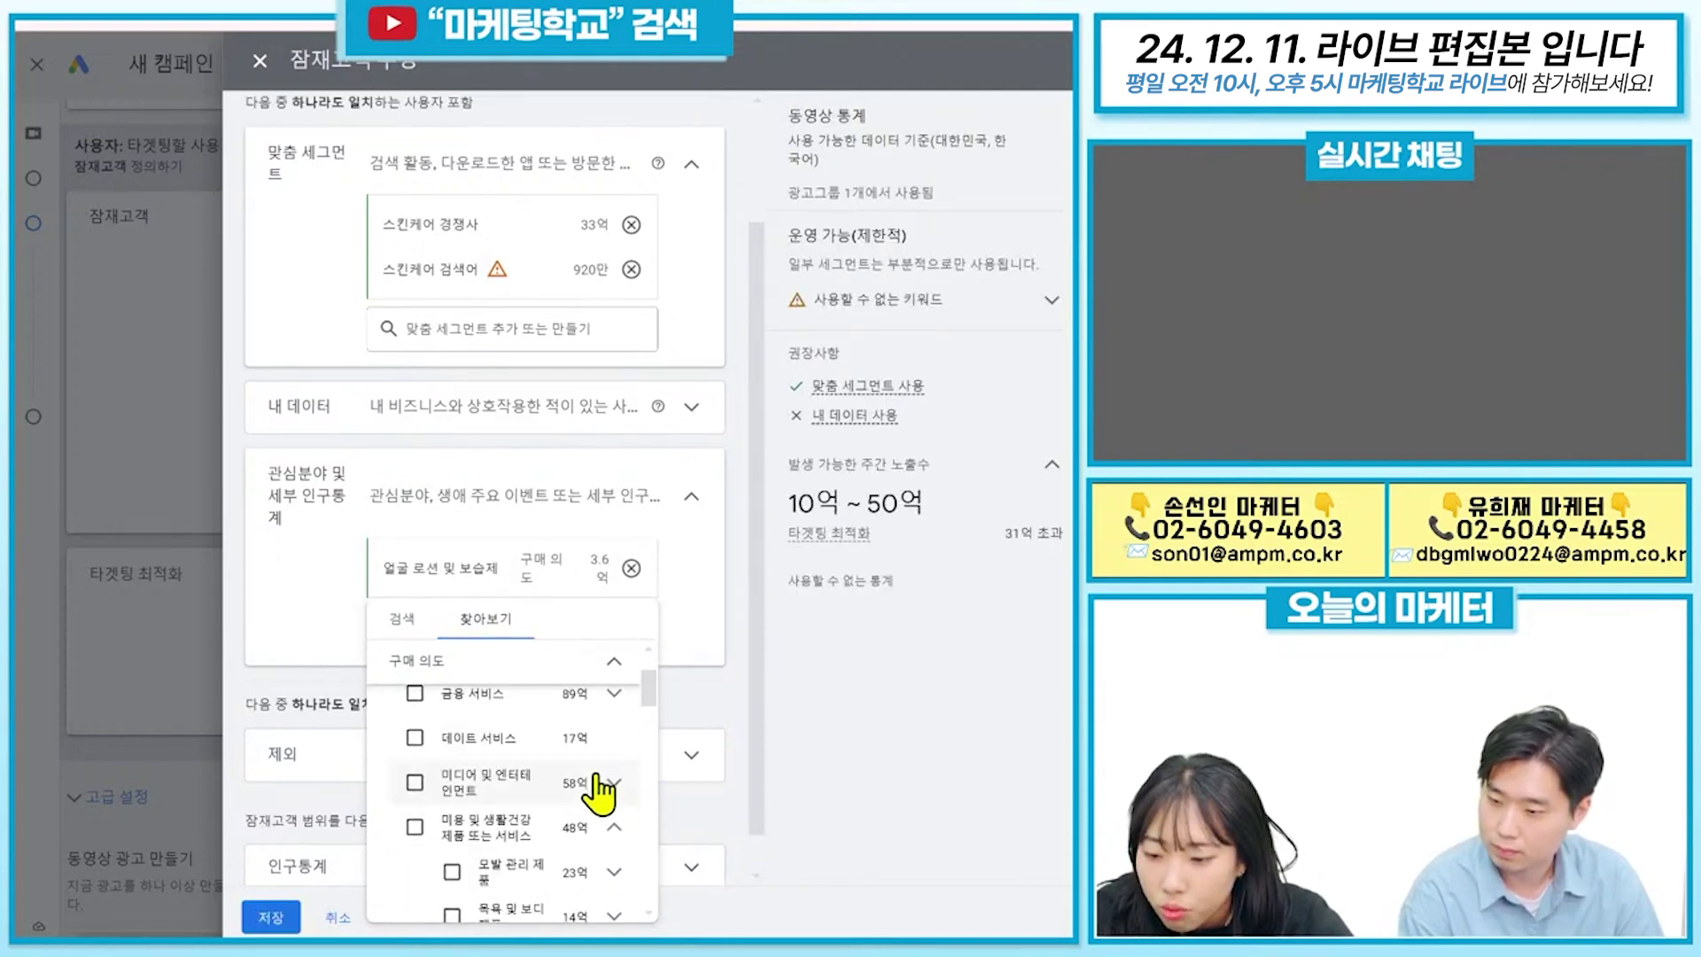
mouse_move(544, 846)
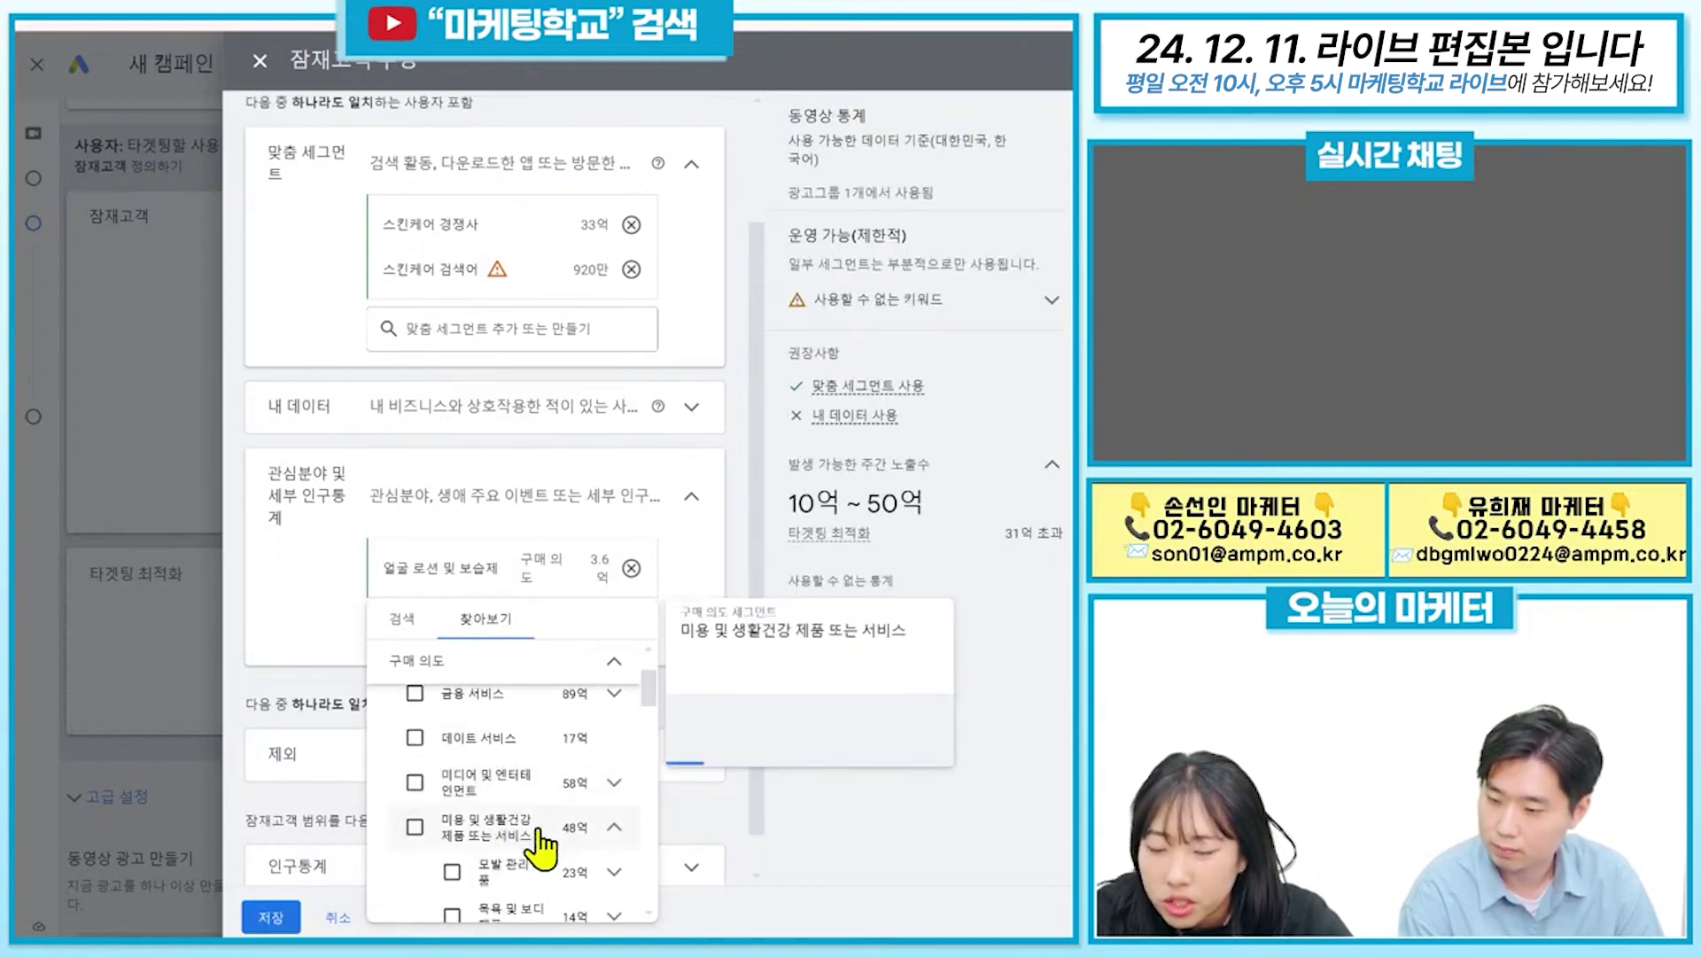
left_click(412, 829)
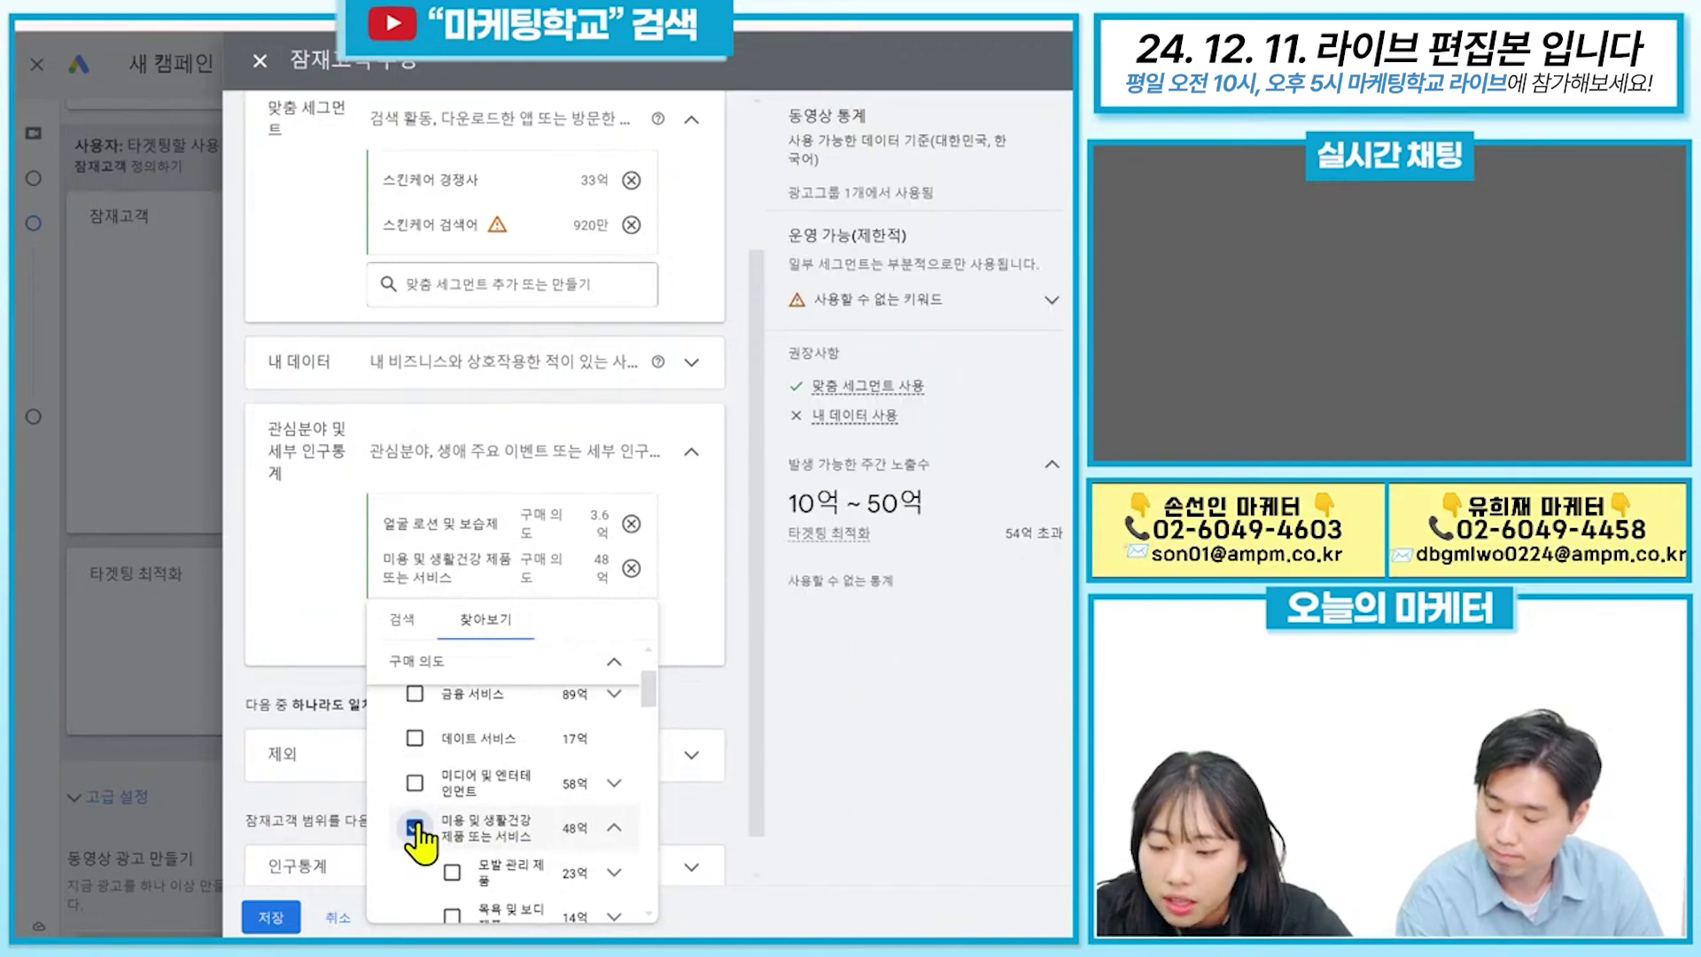
left_click(415, 831)
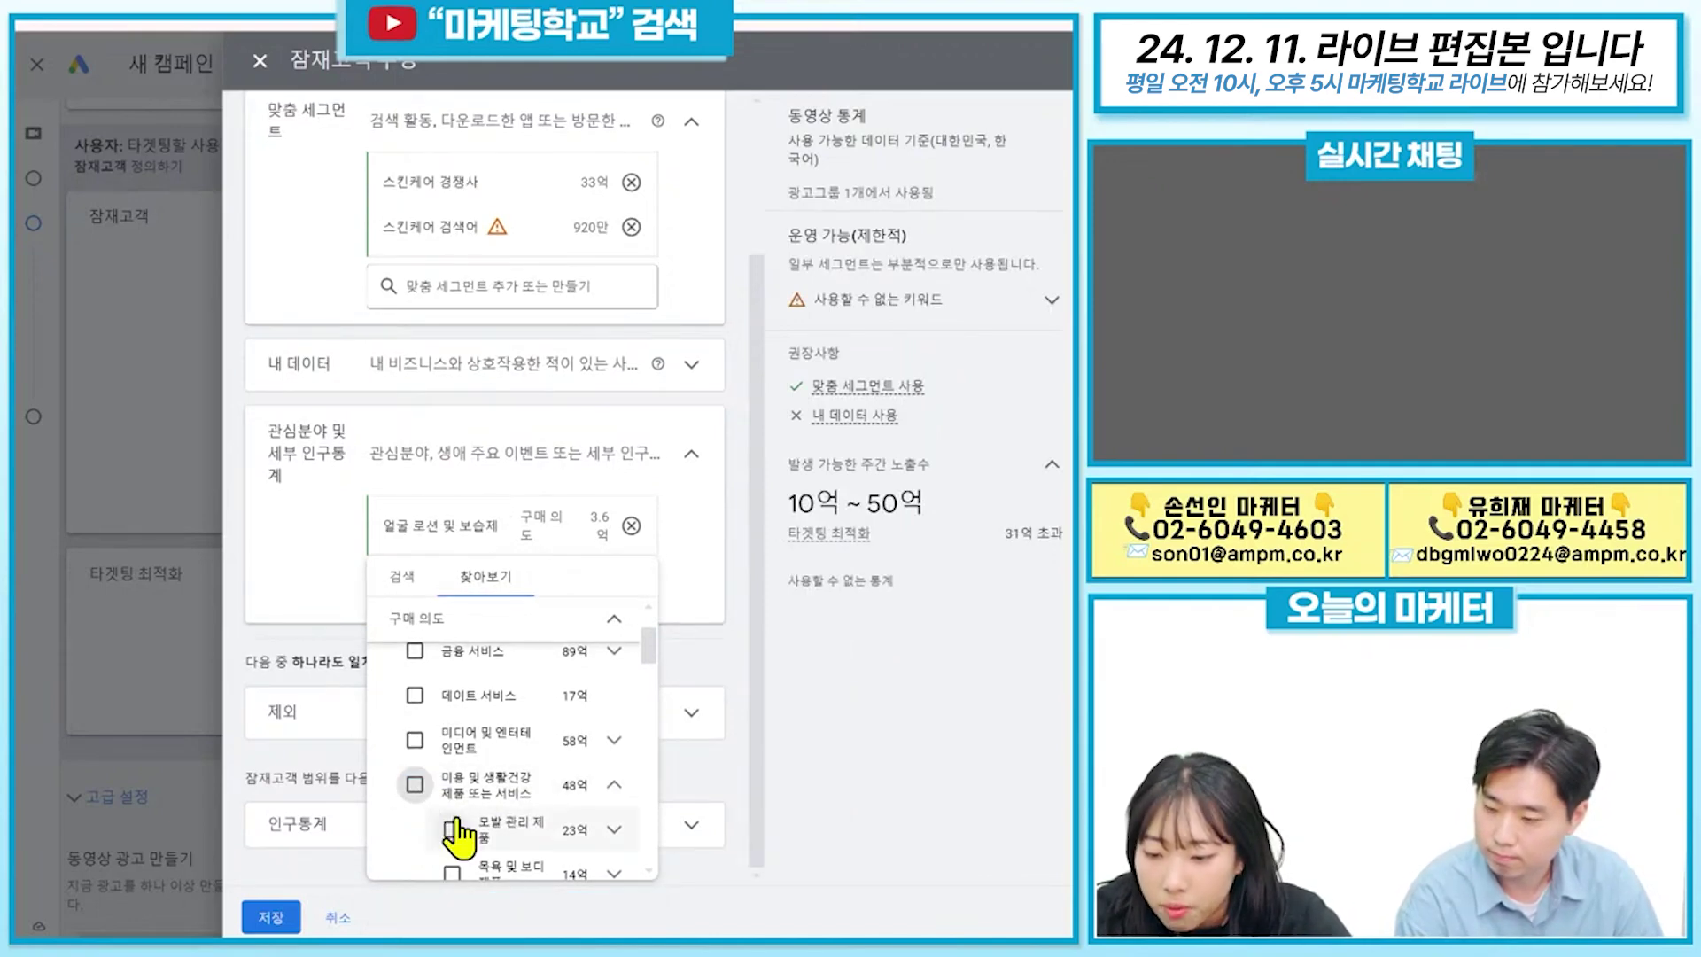
Examine the remaining 구매 의도 segments, the 경조사 life events and the 상세한 인구통계 categories.
scroll(457, 824, "down", 3)
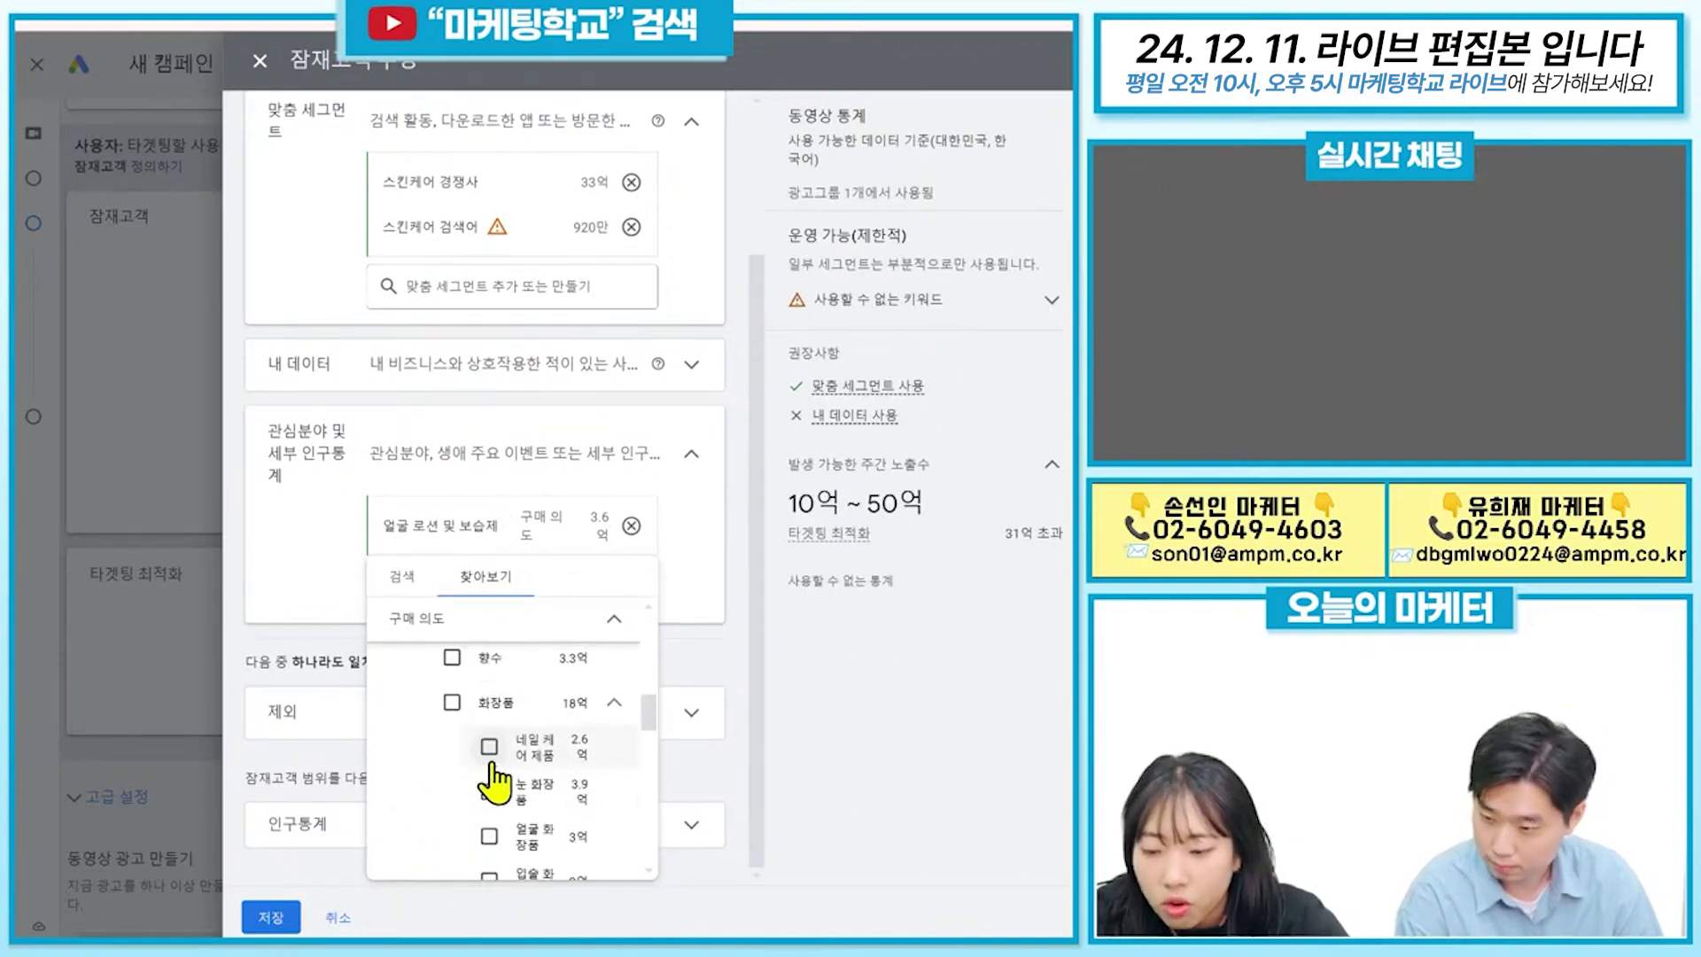
scroll(558, 784, "down", 5)
scroll(556, 828, "down", 3)
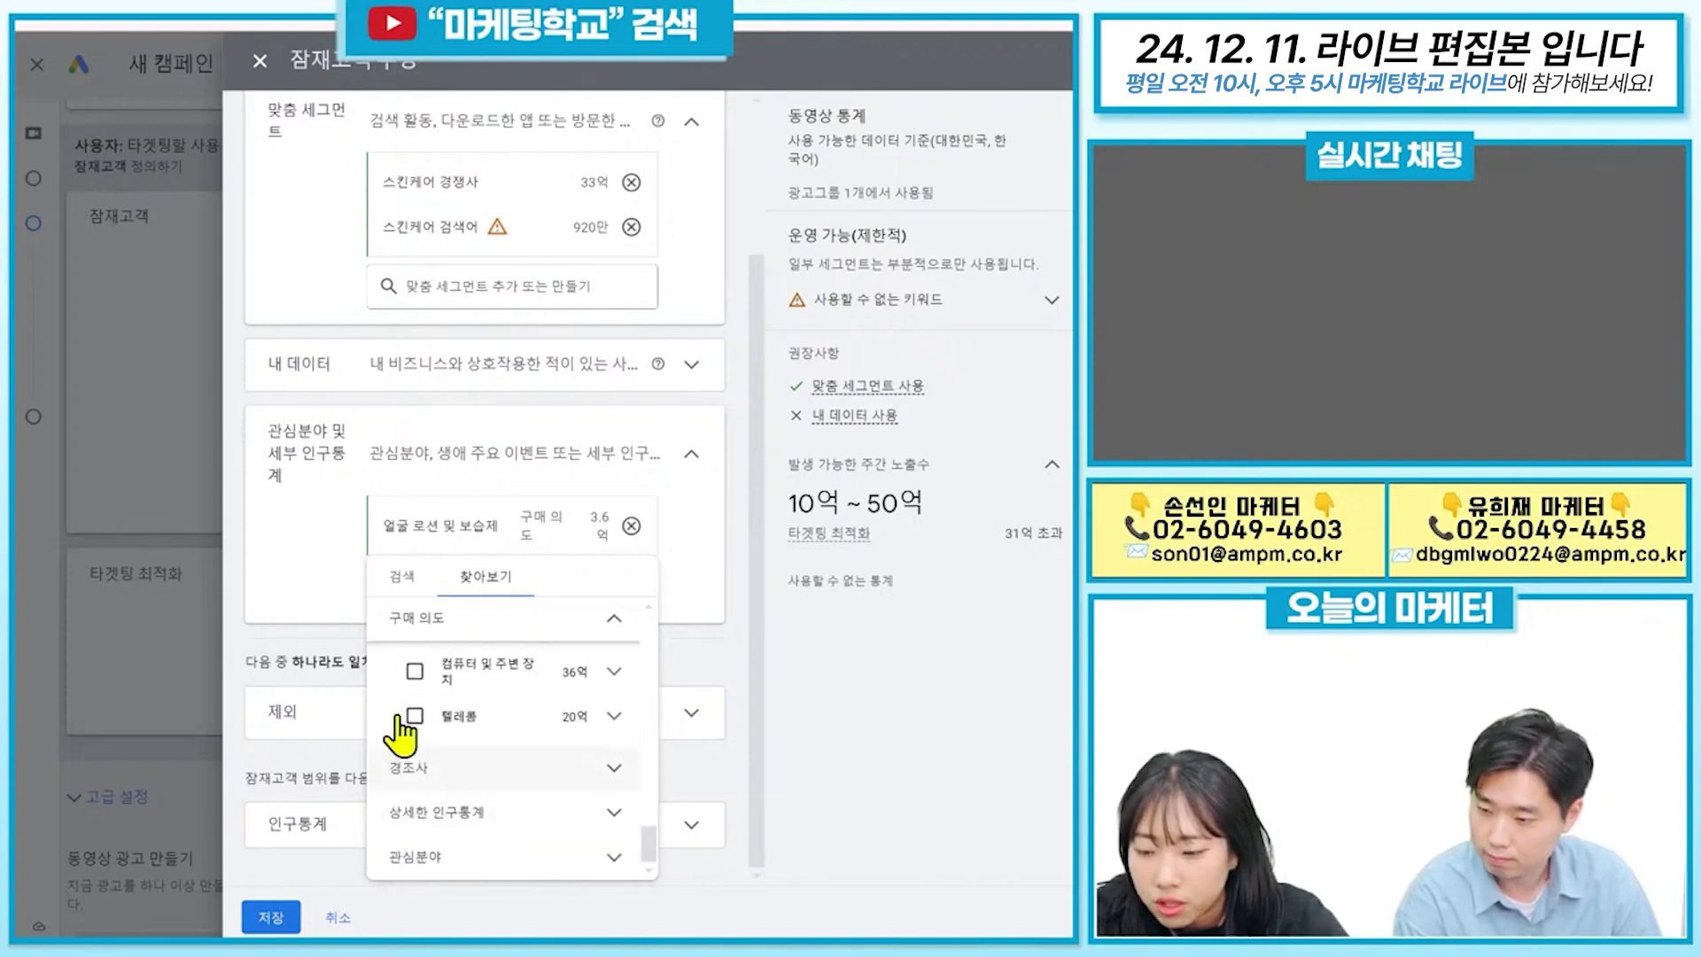
left_click(578, 627)
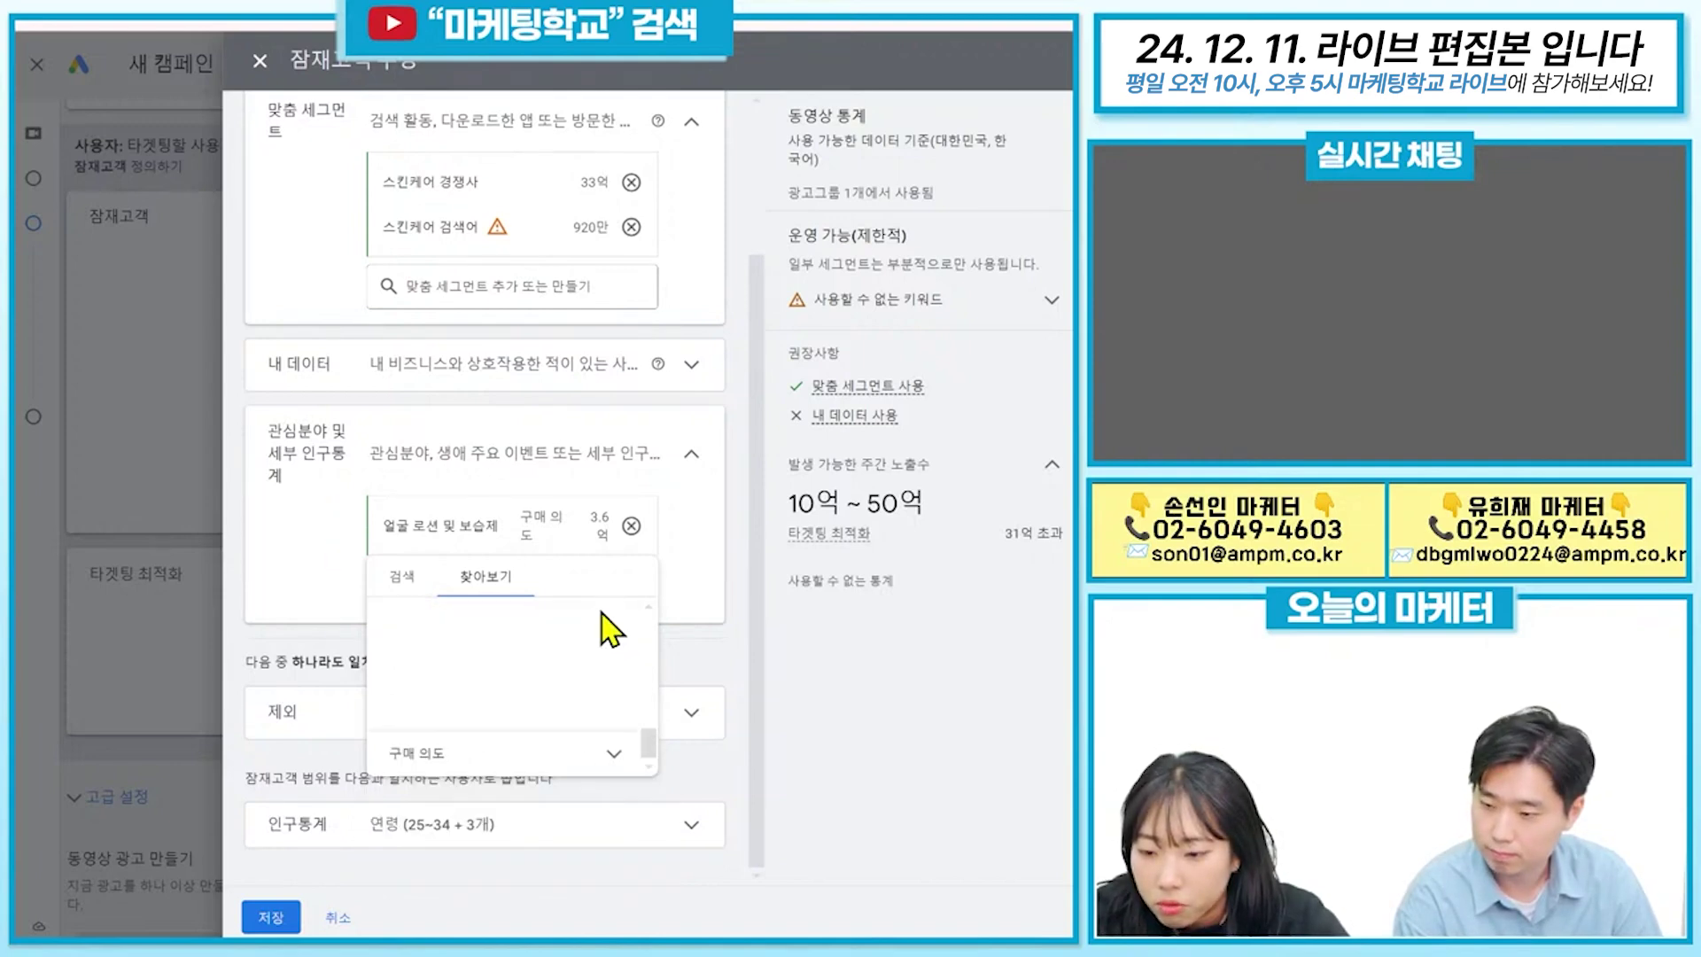
left_click(613, 665)
scroll(528, 714, "down", 3)
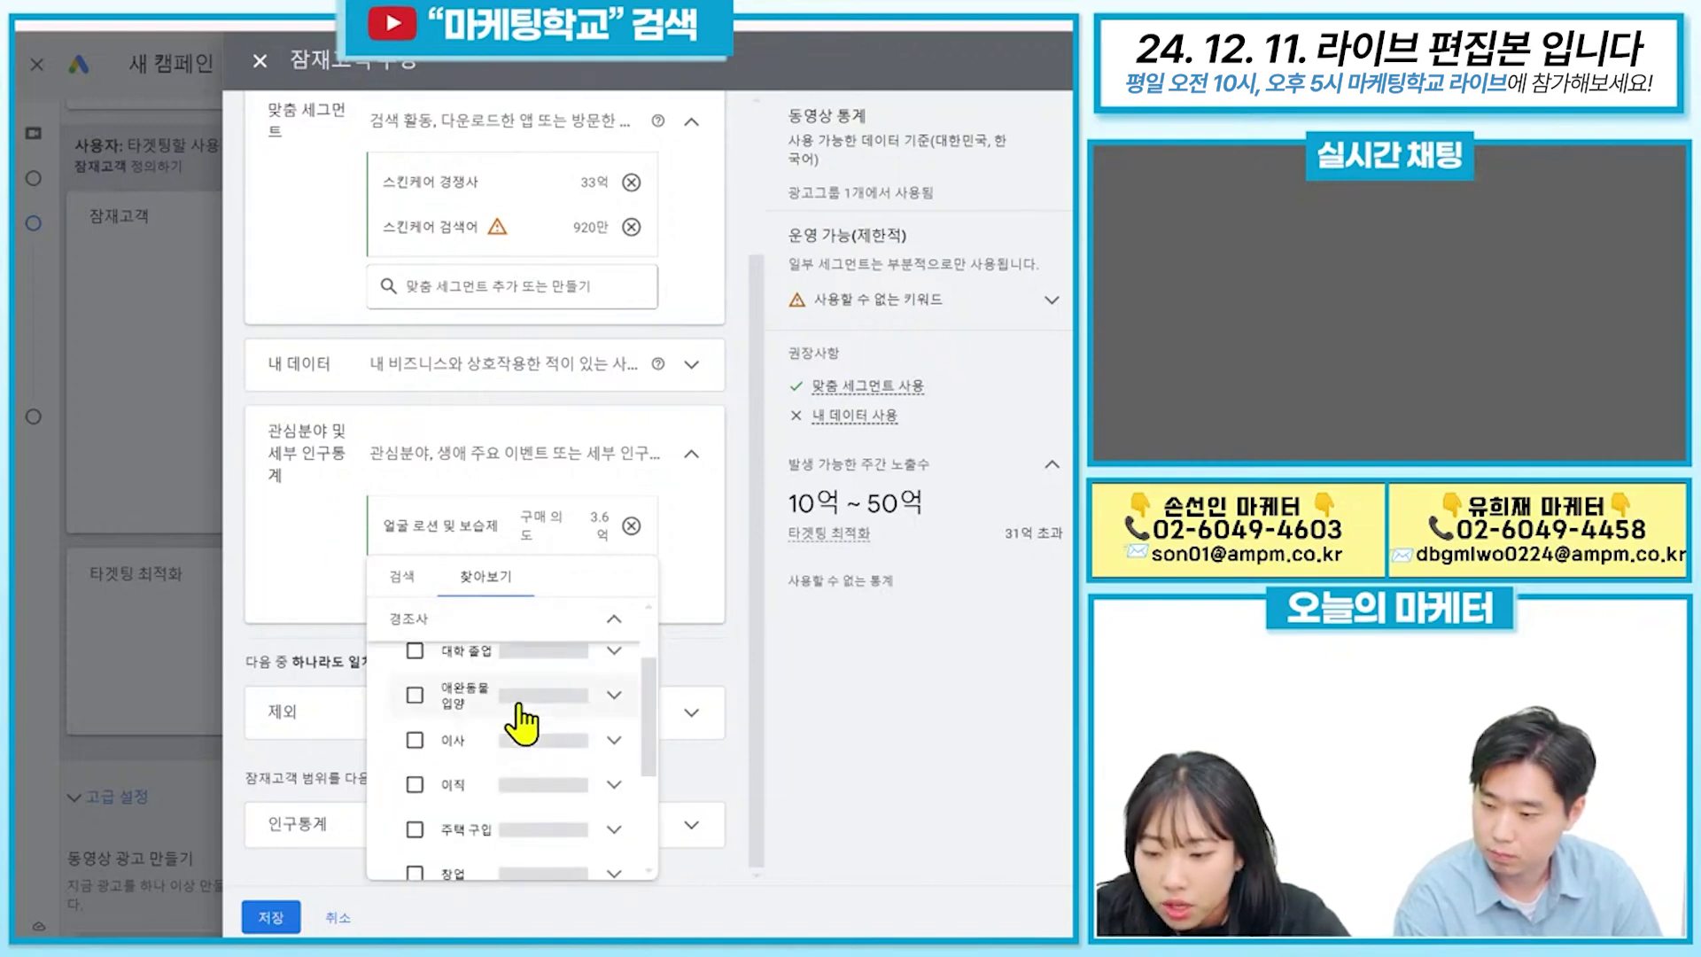
scroll(470, 749, "down", 2)
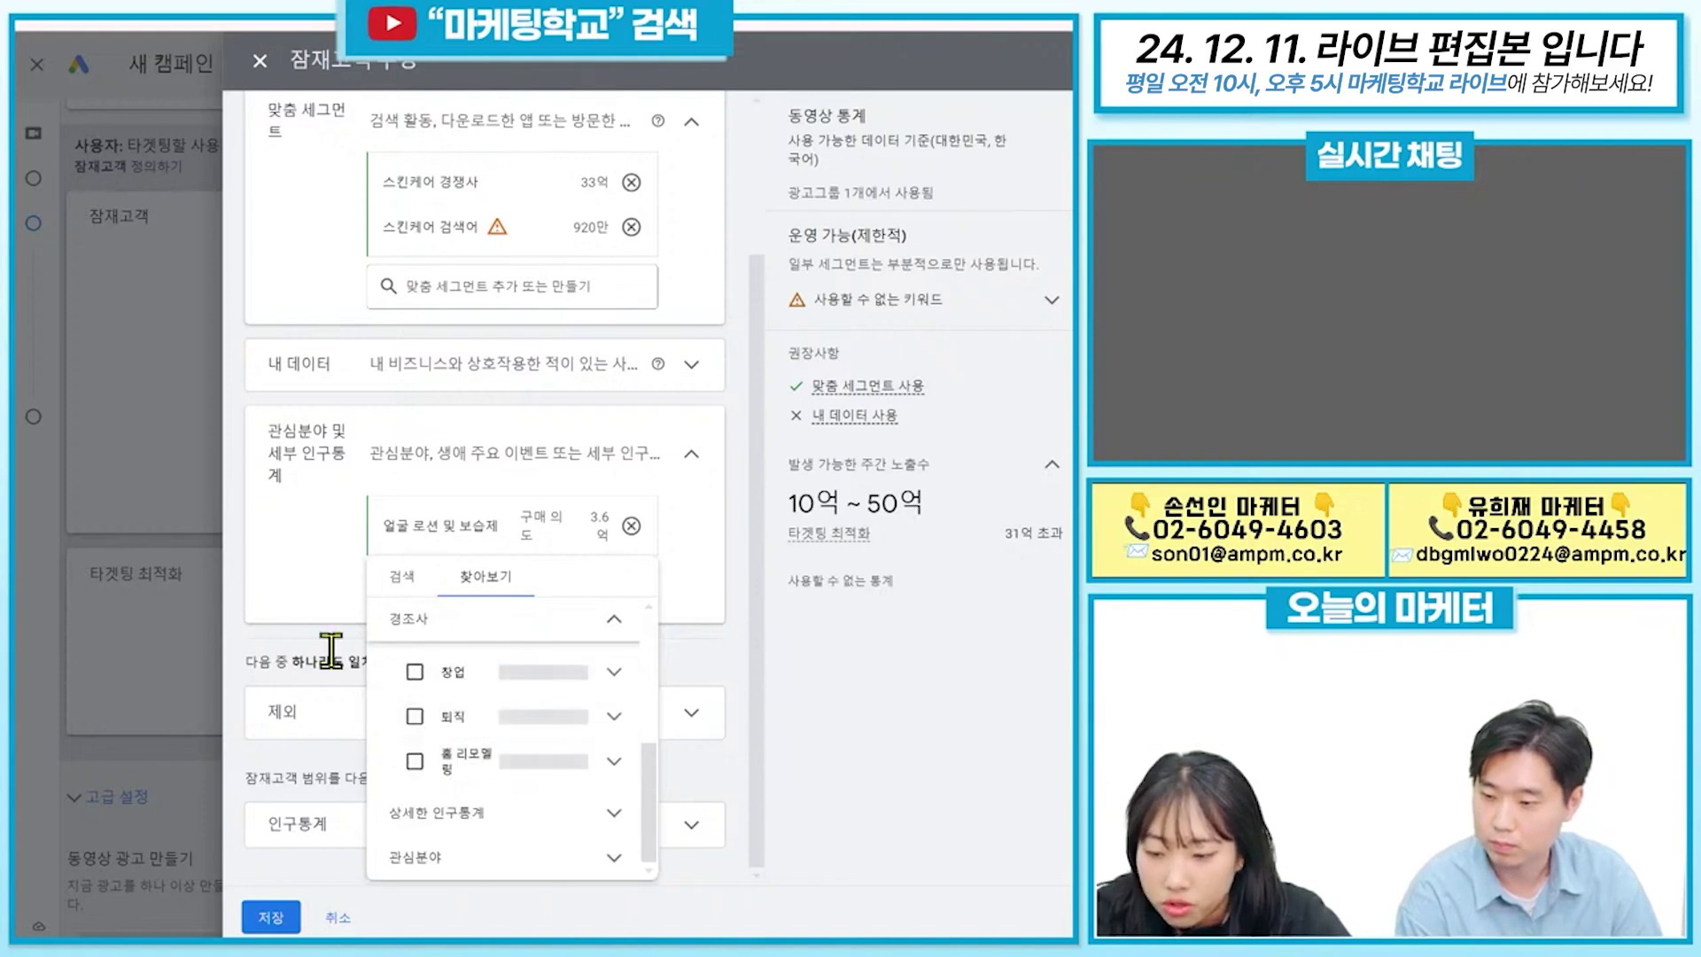
scroll(571, 760, "down", 3)
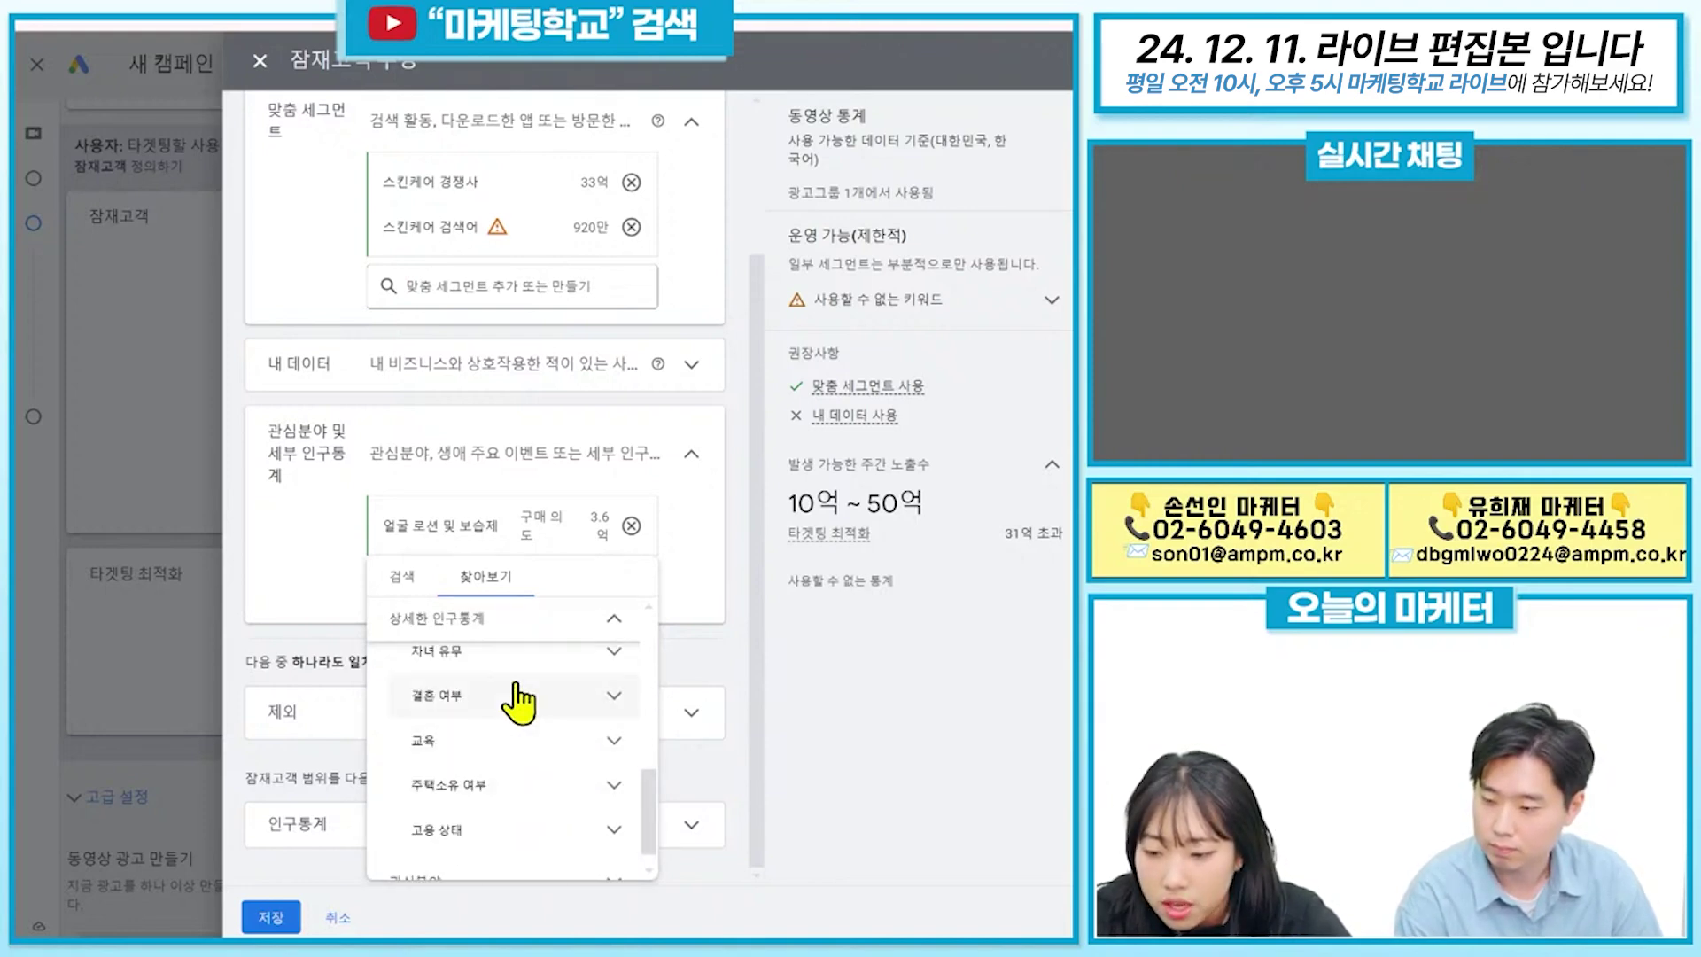
scroll(571, 765, "down", 2)
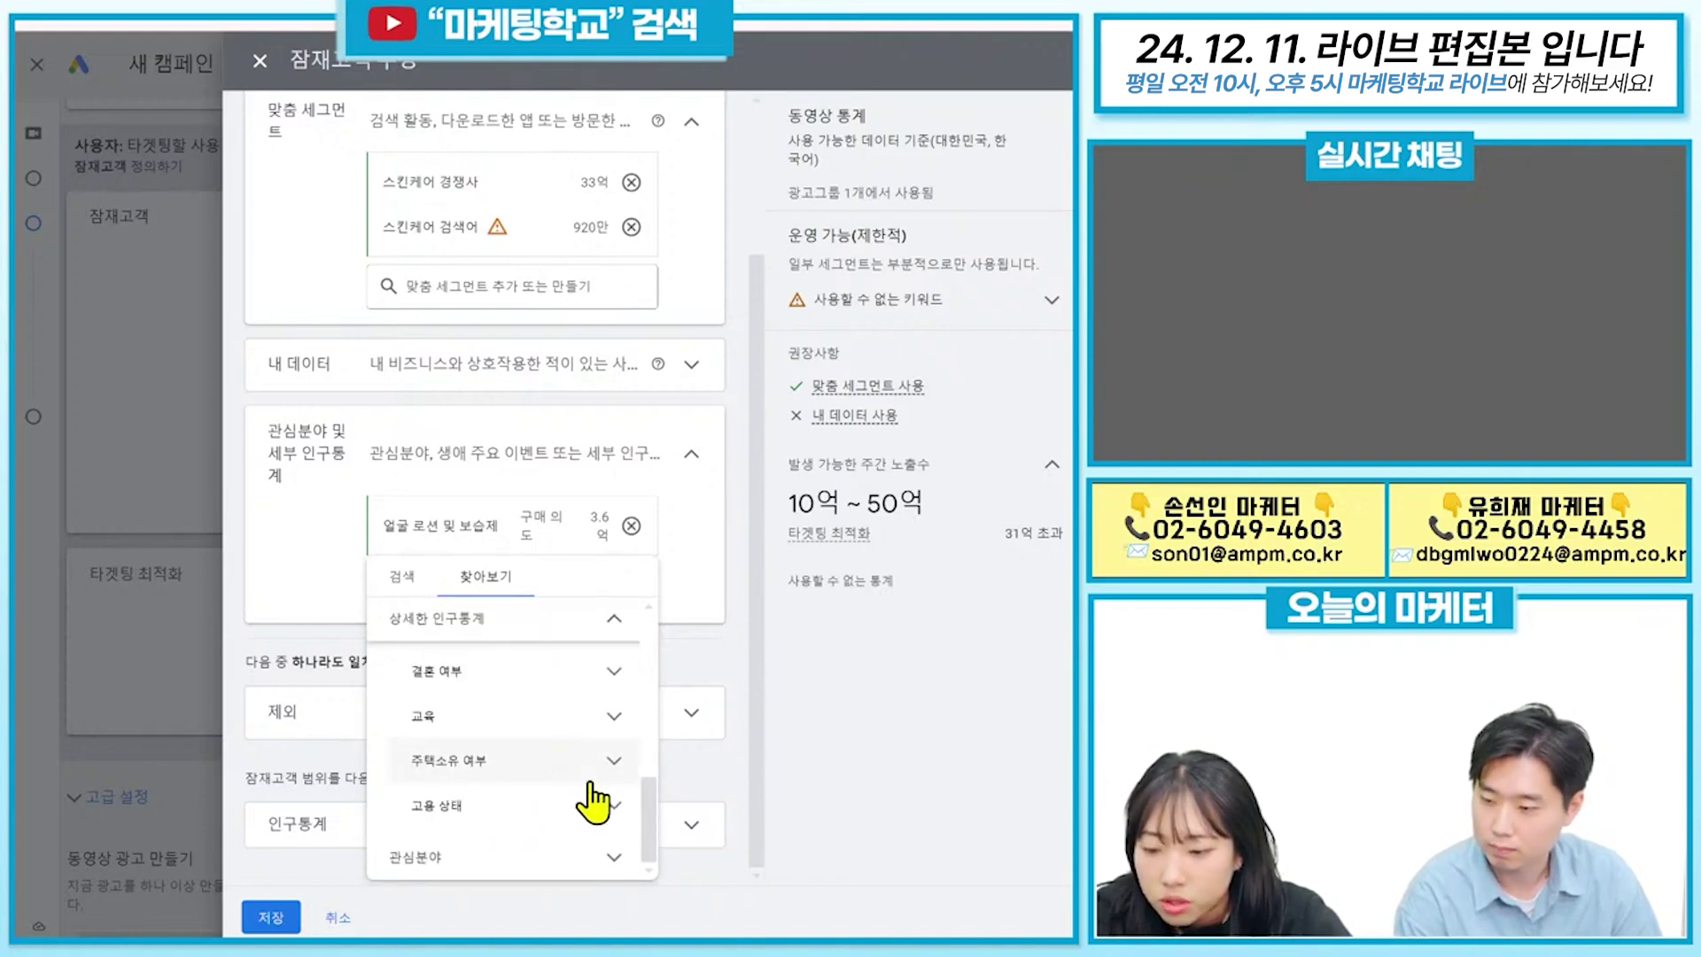
scroll(591, 802, "up", 2)
scroll(592, 804, "down", 2)
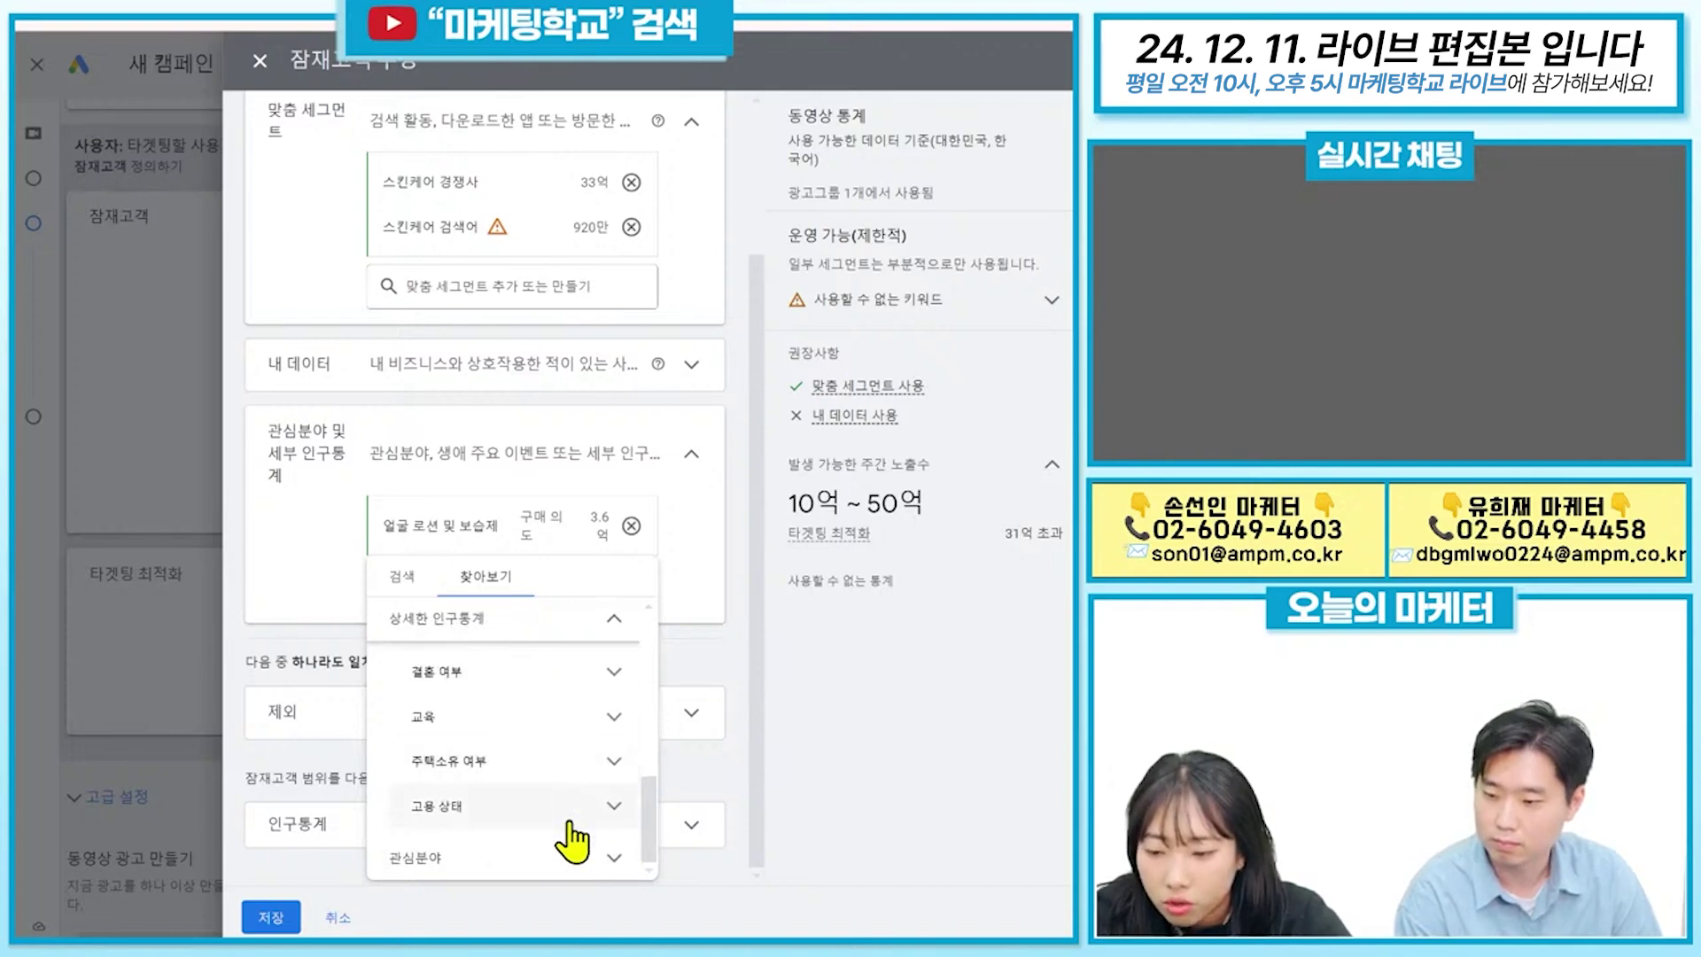
Examine the 관심분야 segments, including the 미용 및 웰빙 subcategories, and close the segment list.
left_click(585, 854)
scroll(514, 755, "down", 4)
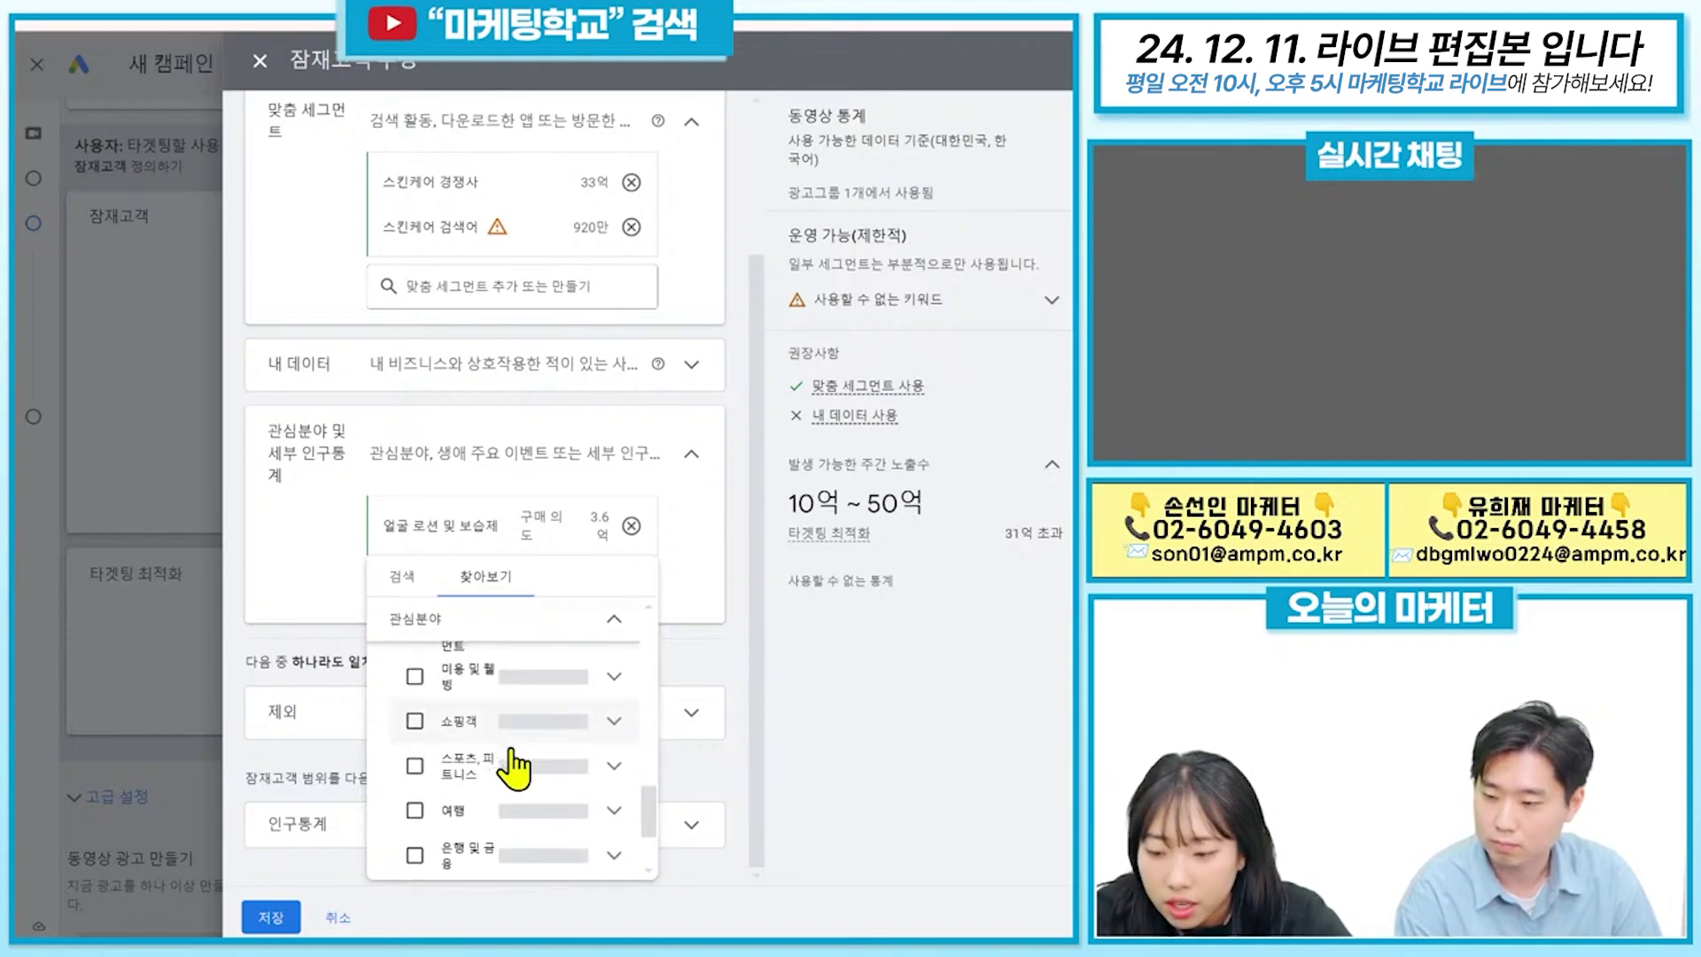
scroll(581, 785, "up", 3)
scroll(588, 799, "down", 4)
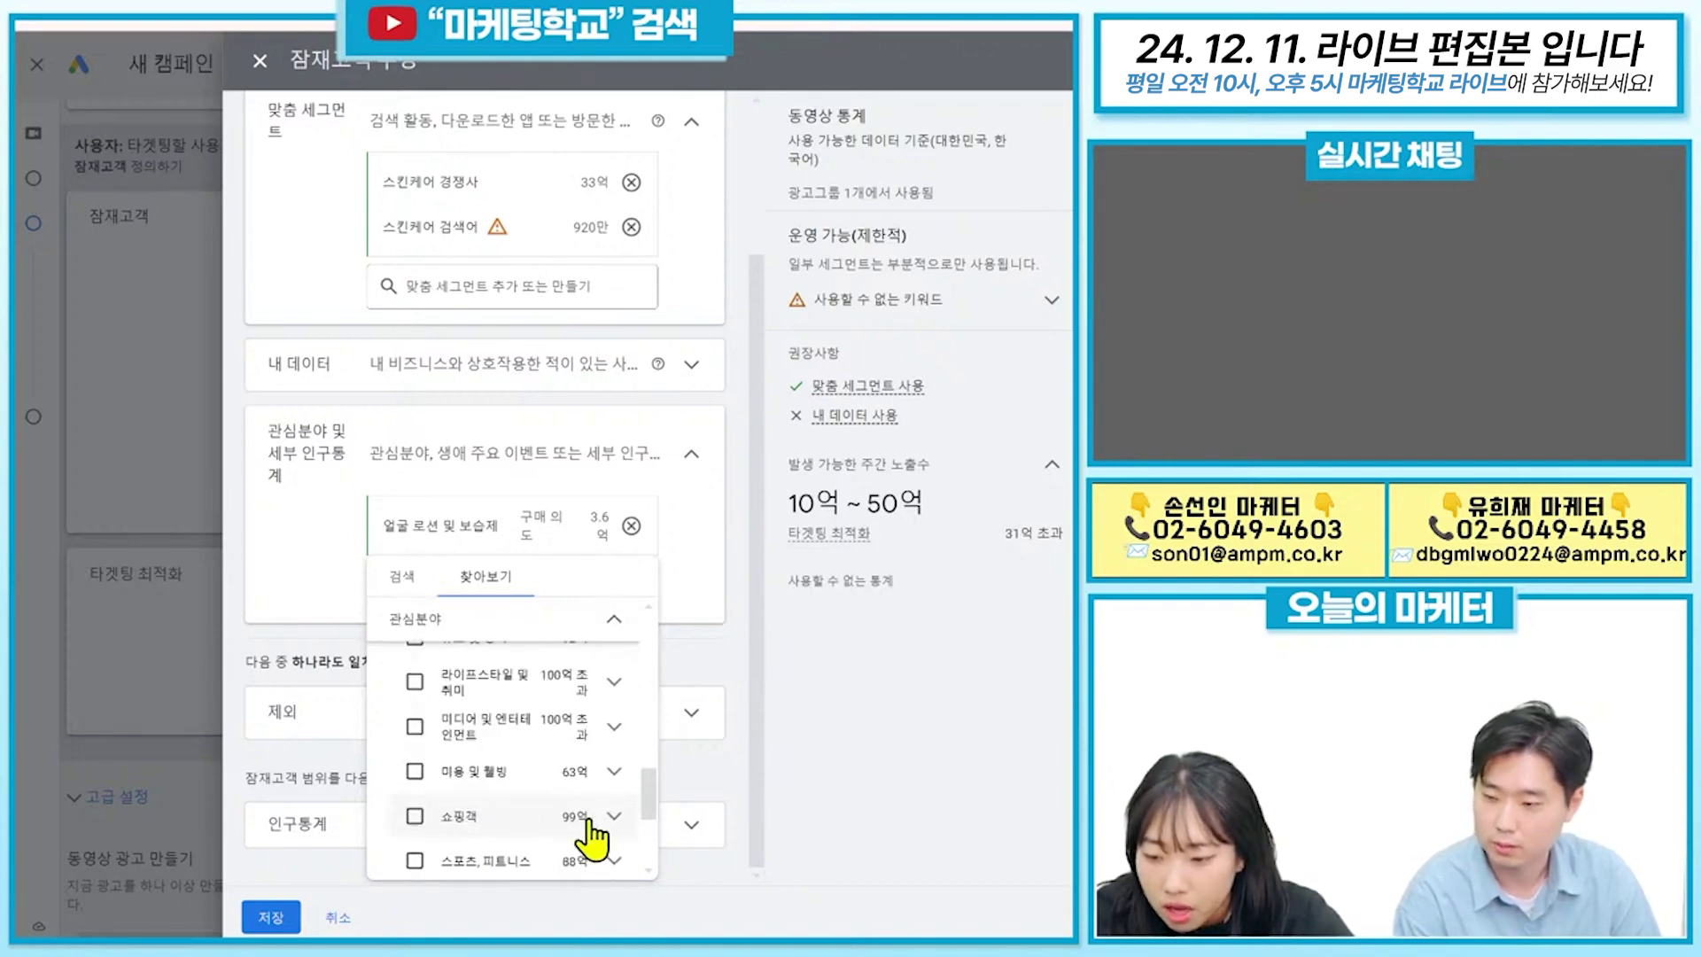
left_click(615, 771)
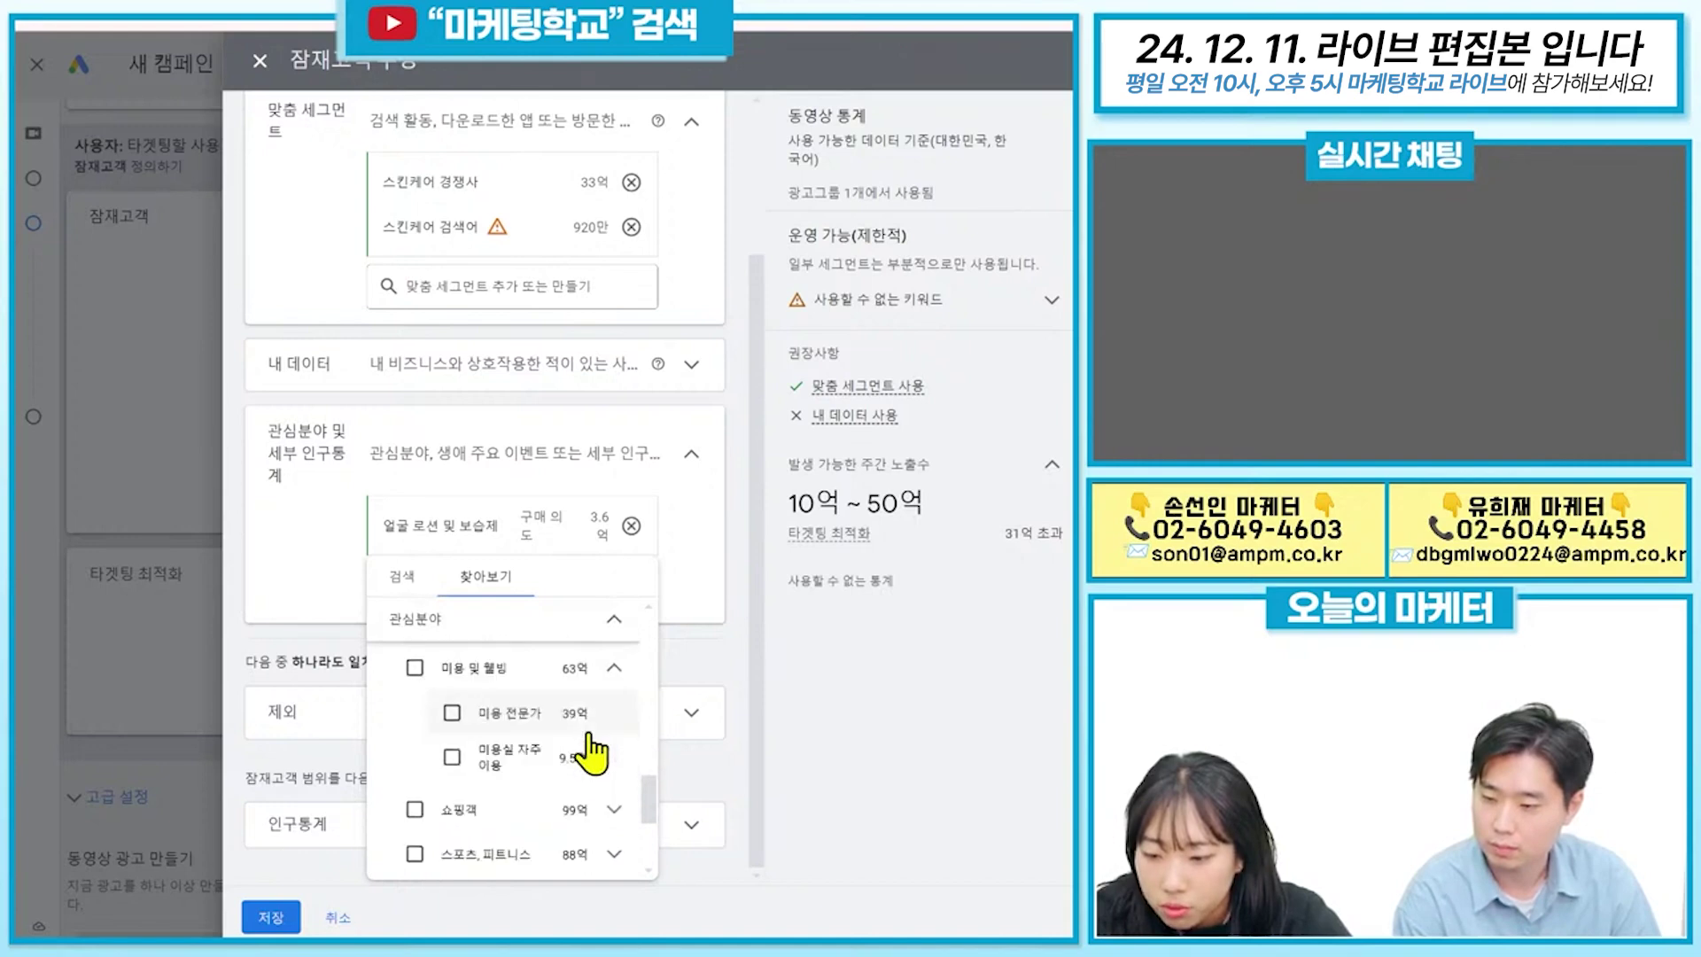
scroll(531, 704, "down", 3)
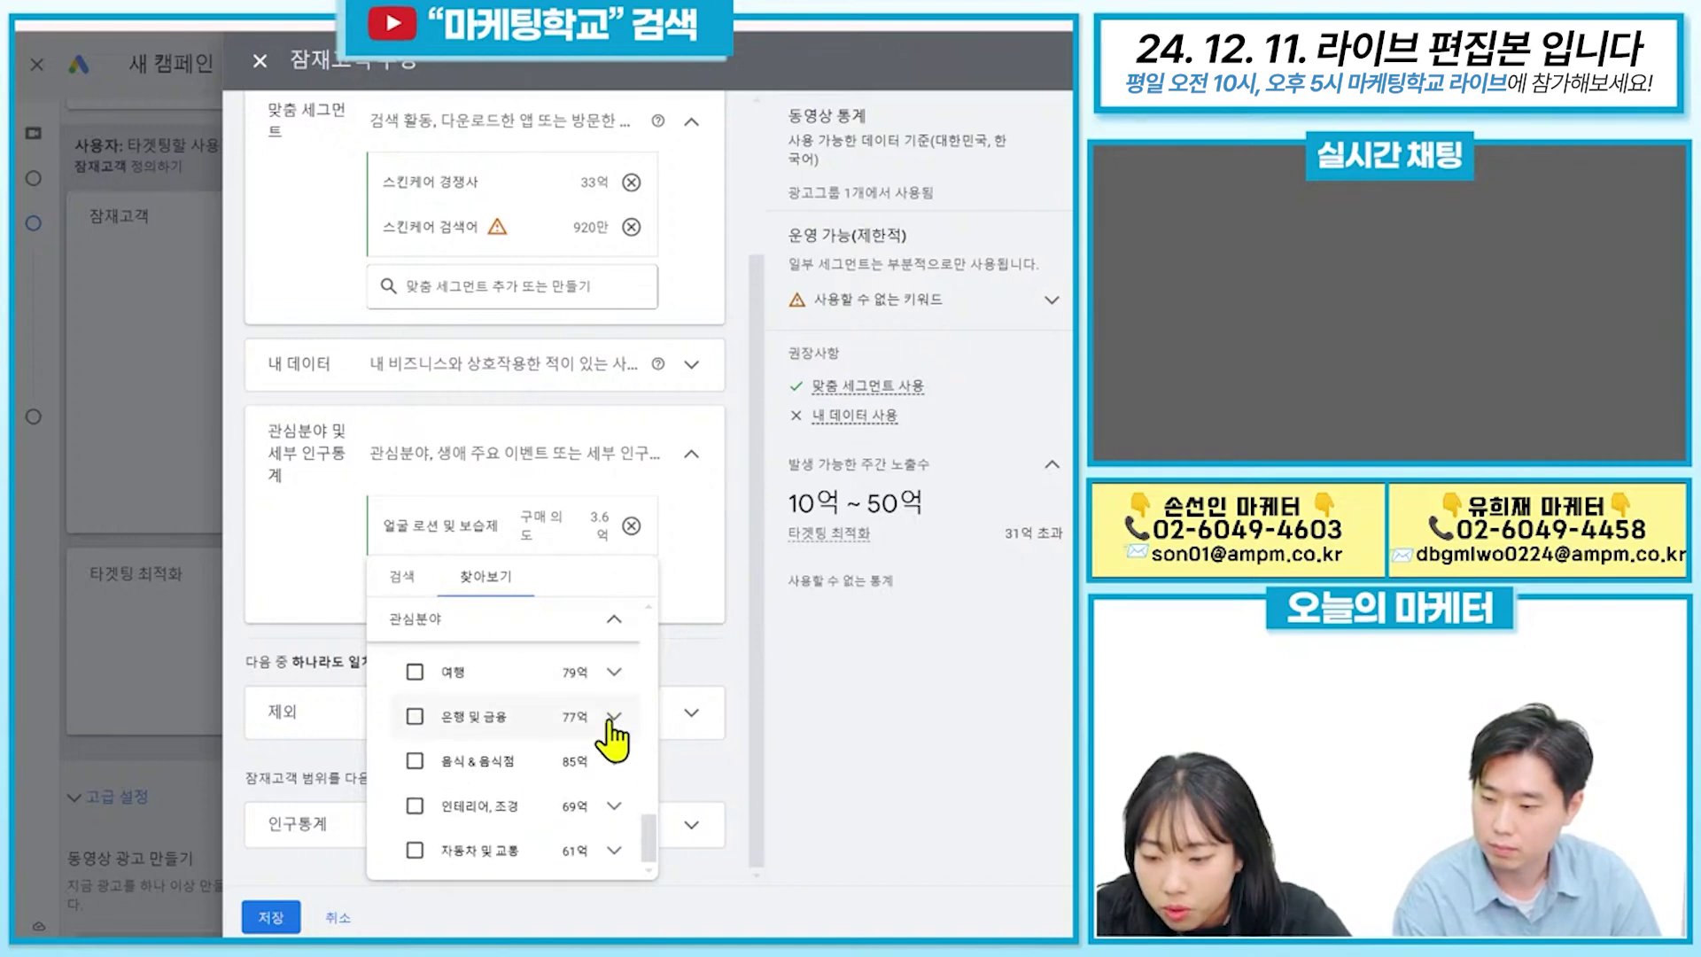
left_click(695, 903)
Exclude 자녀 없음 from the parental status options in the audience's additional demographics.
left_click(693, 827)
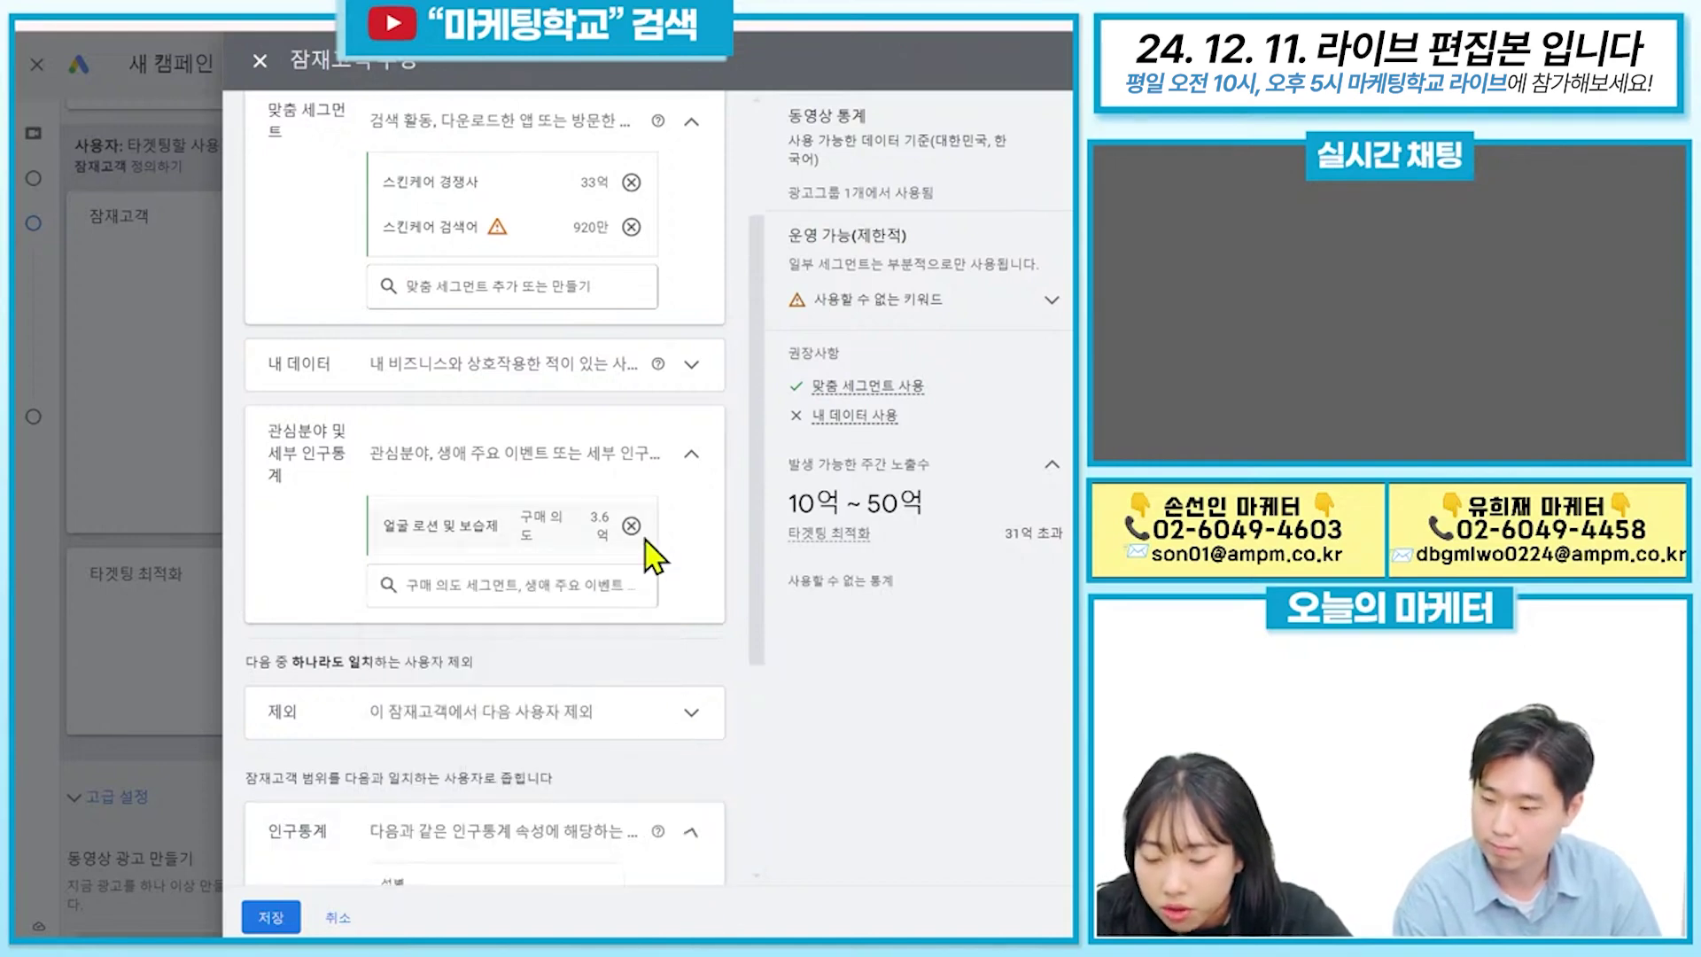
scroll(645, 541, "down", 4)
left_click(408, 802)
scroll(683, 588, "down", 5)
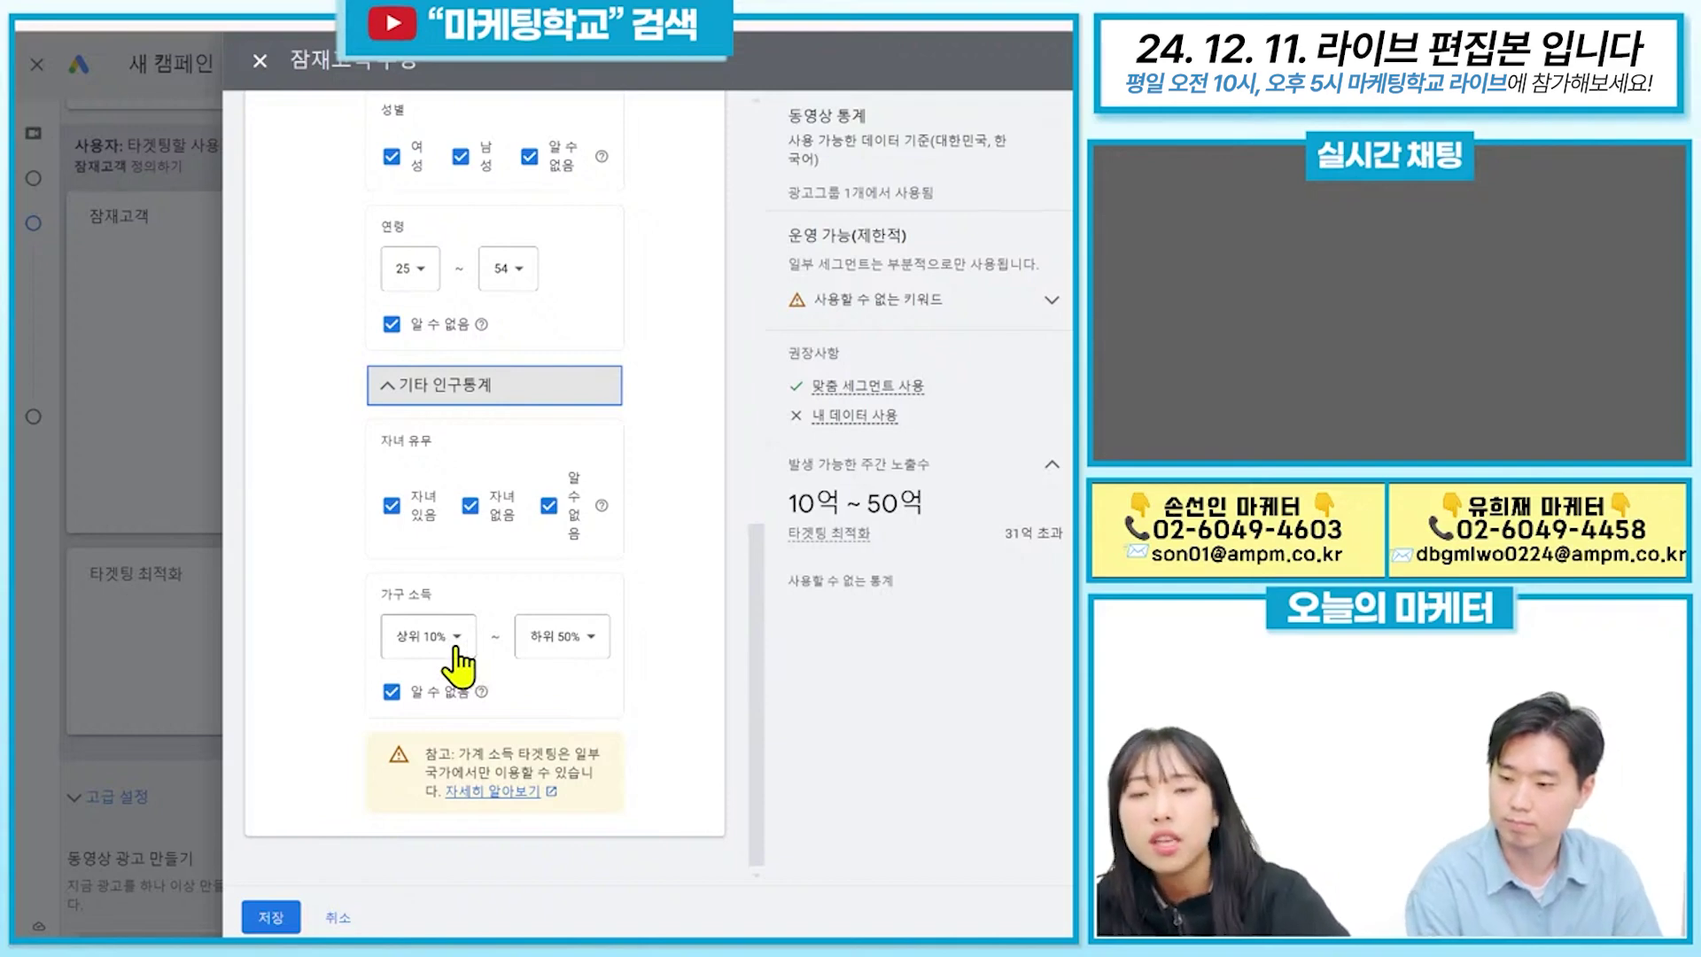
left_click(680, 464)
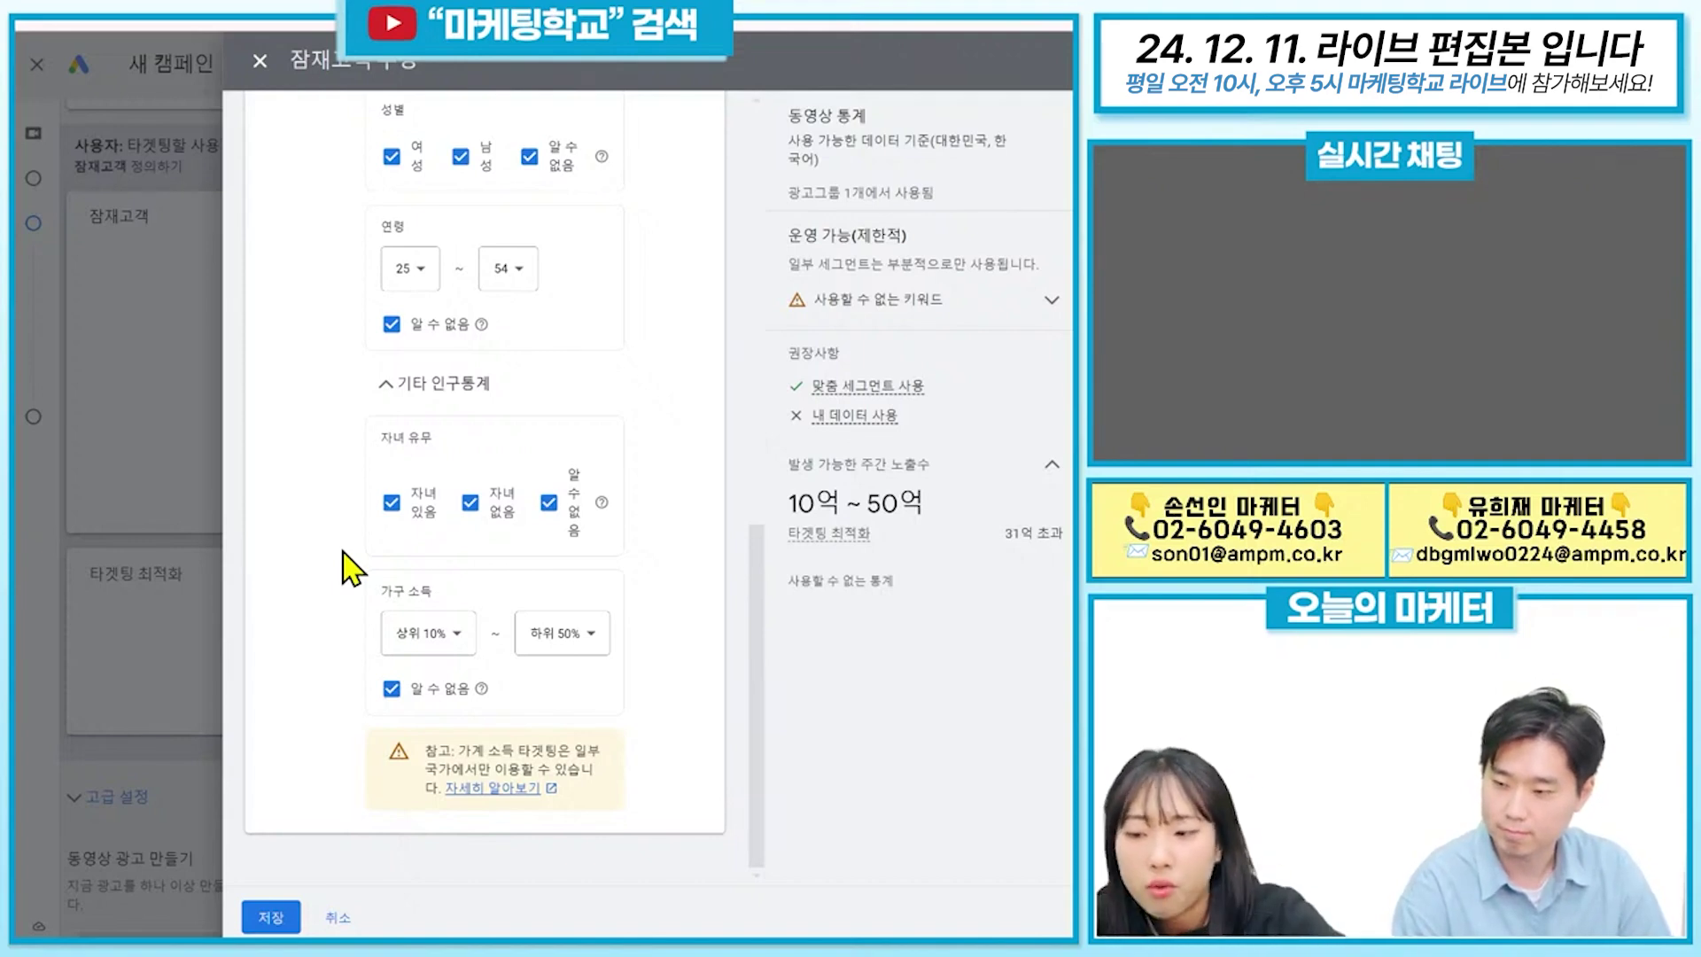
left_click(470, 502)
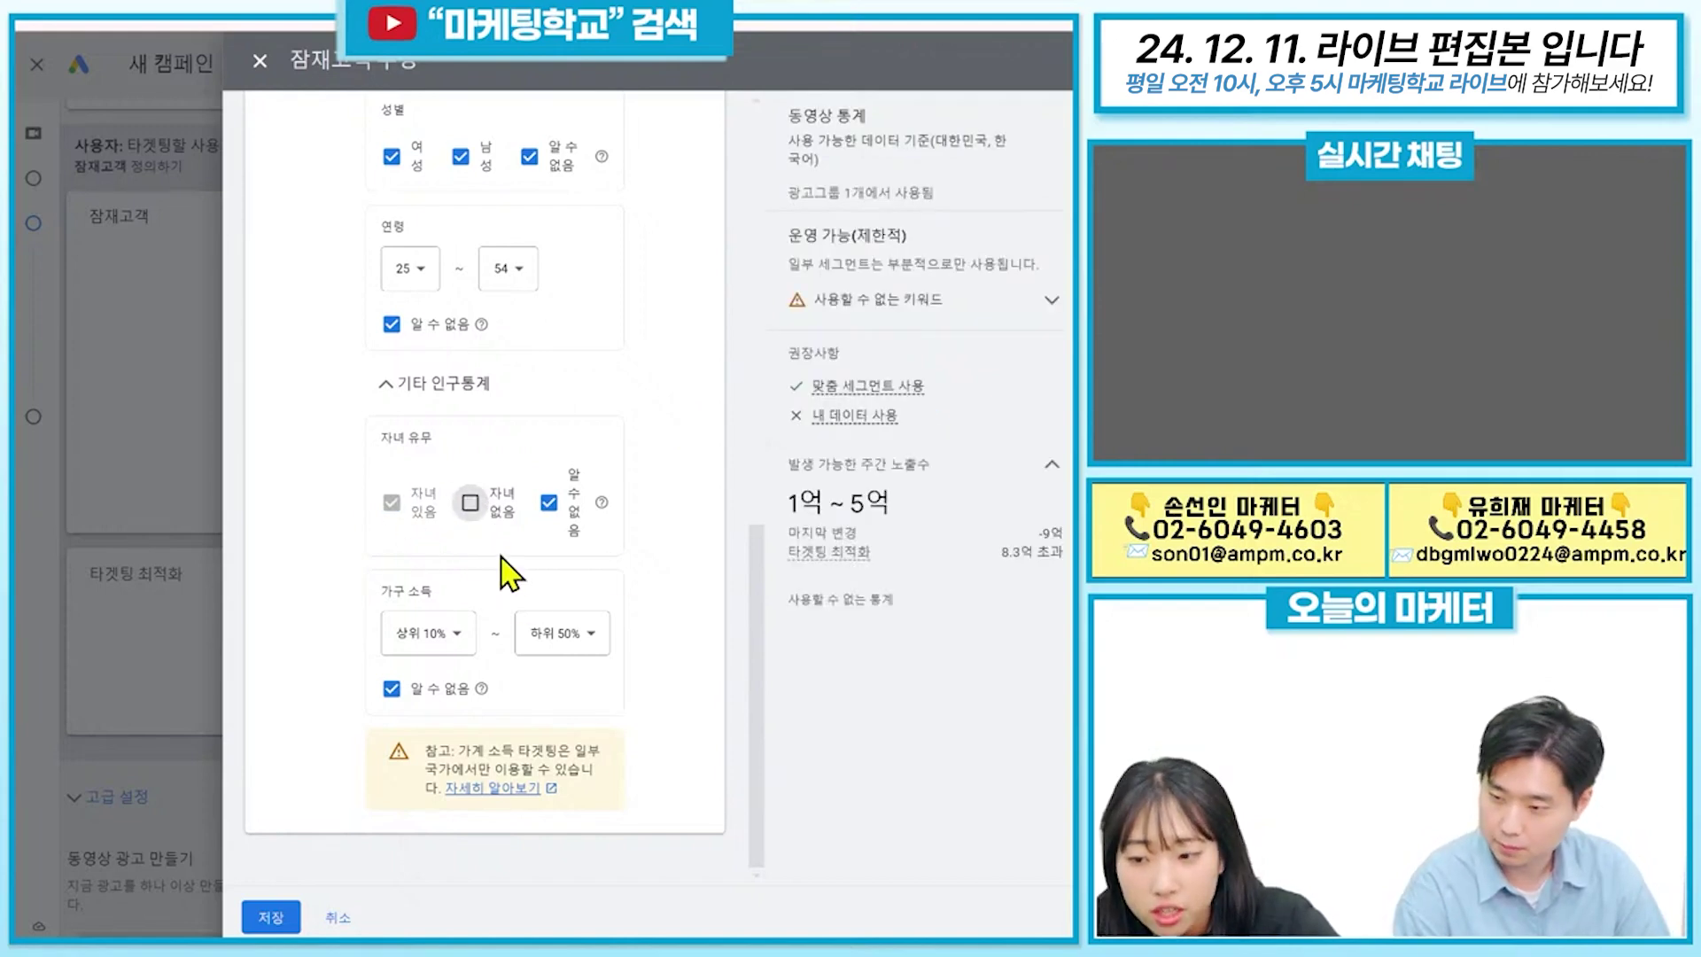
Include 자녀 없음 in the audience's parental status again and check the minimum and maximum age options.
left_click(471, 504)
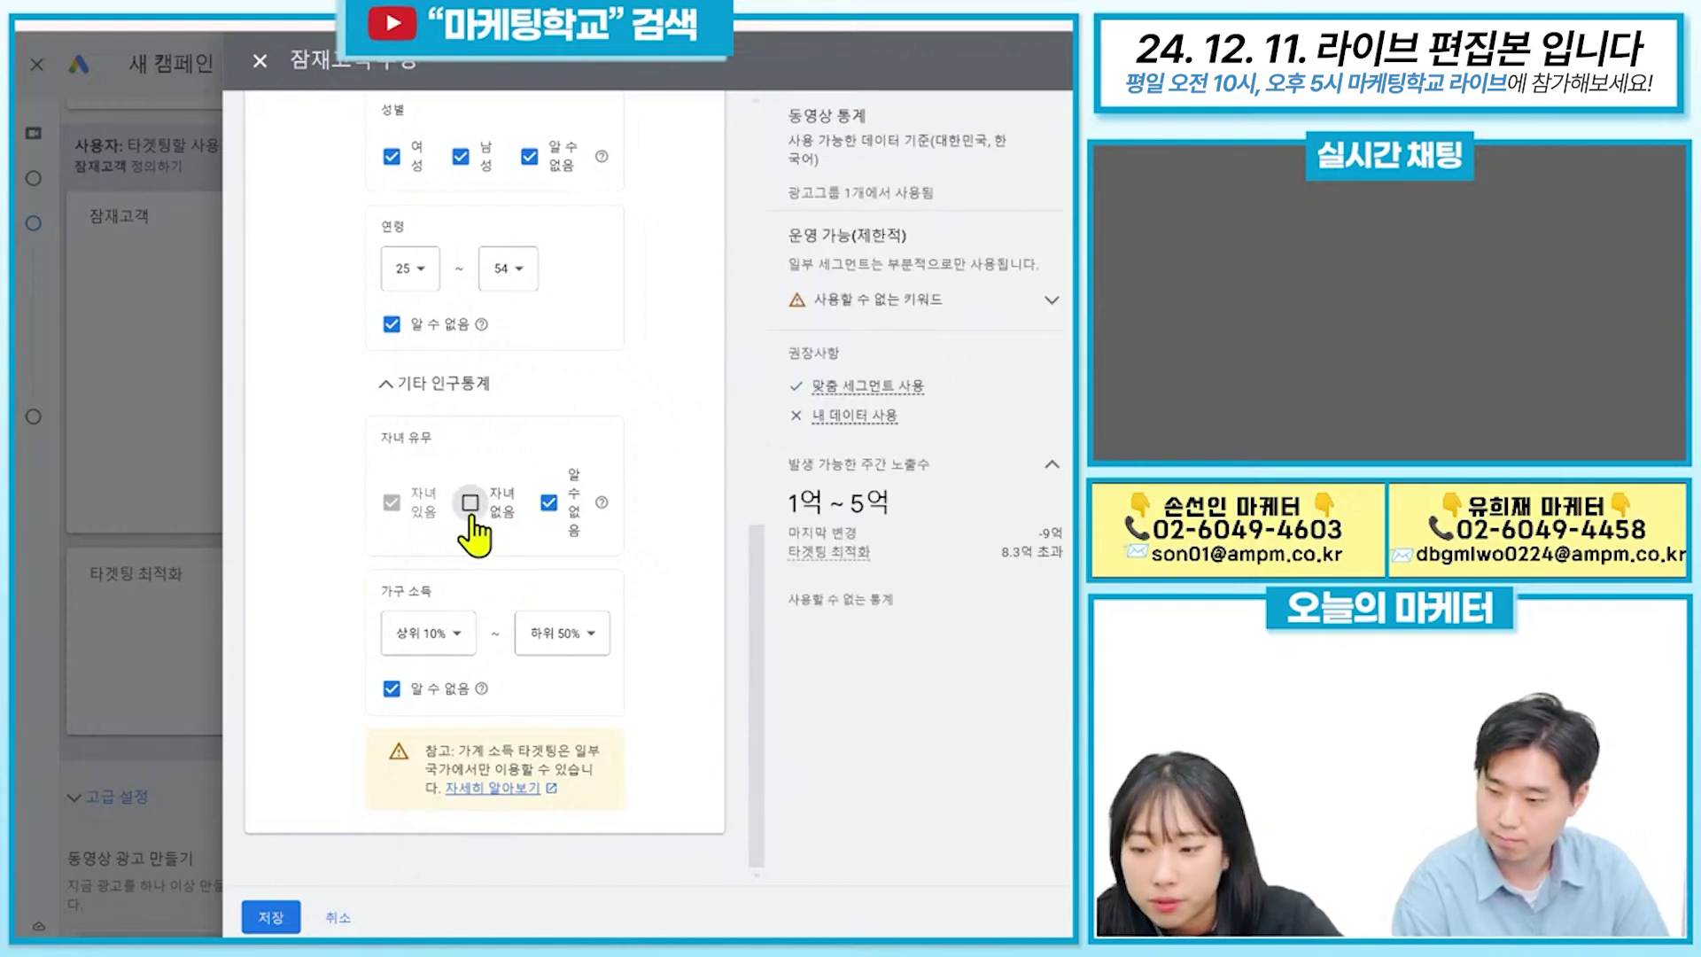
scroll(505, 532, "up", 2)
scroll(523, 523, "up", 2)
left_click(409, 577)
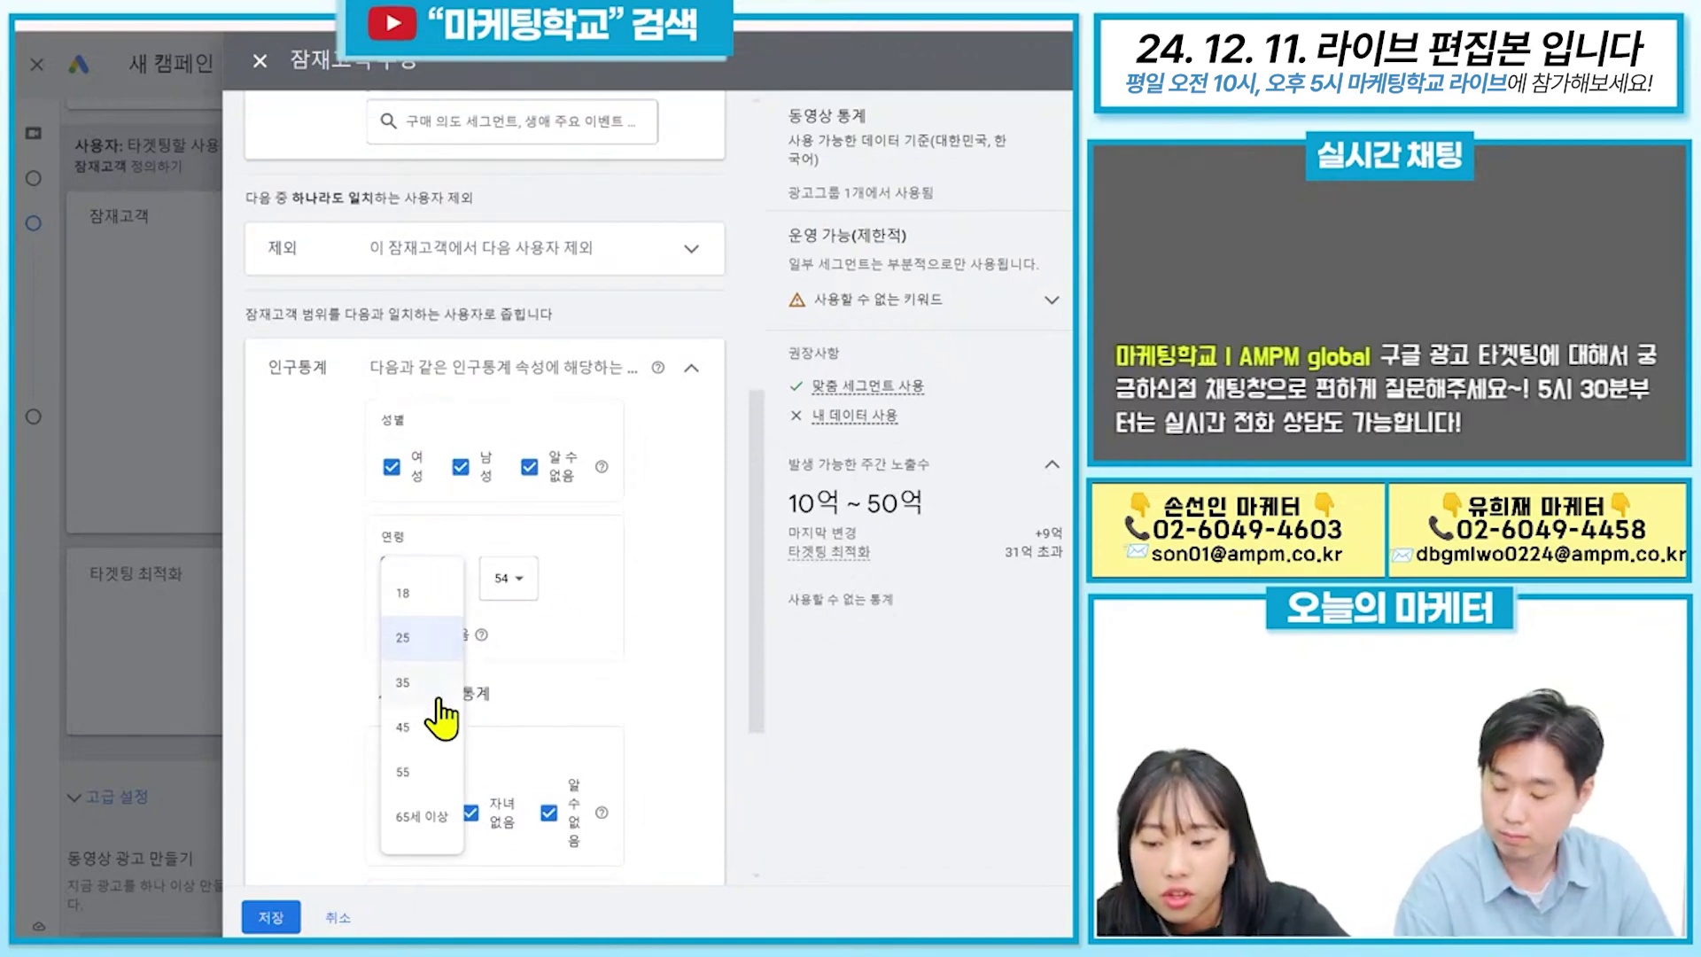
left_click(420, 636)
left_click(523, 589)
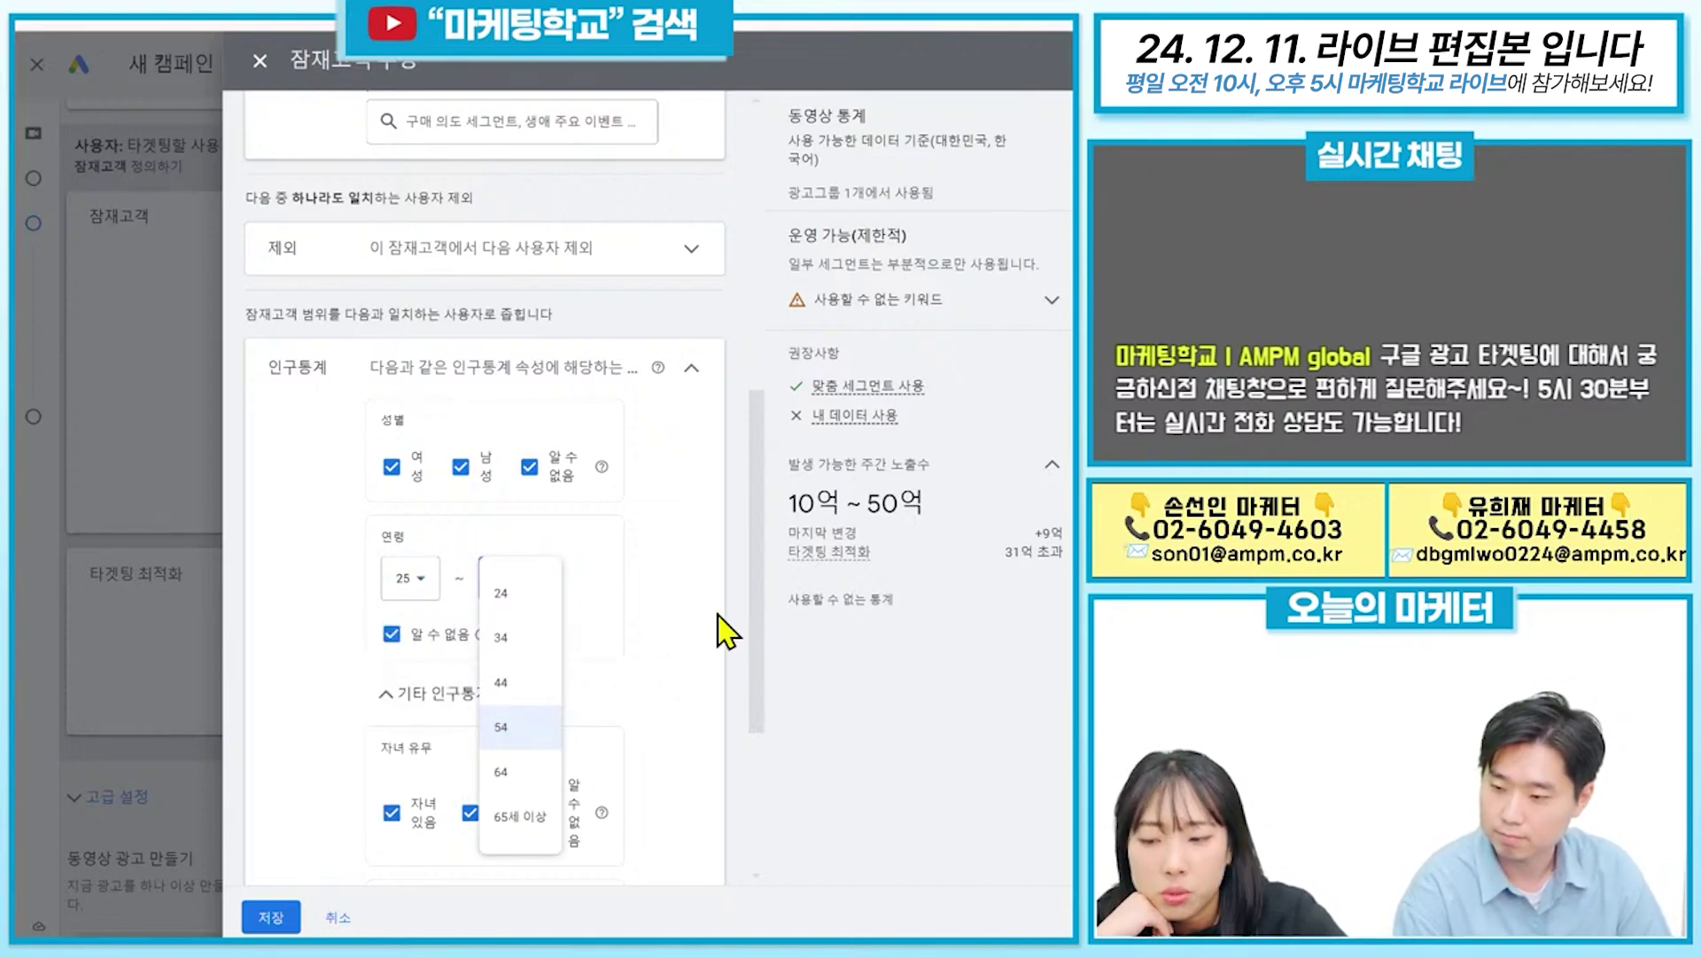
left_click(724, 631)
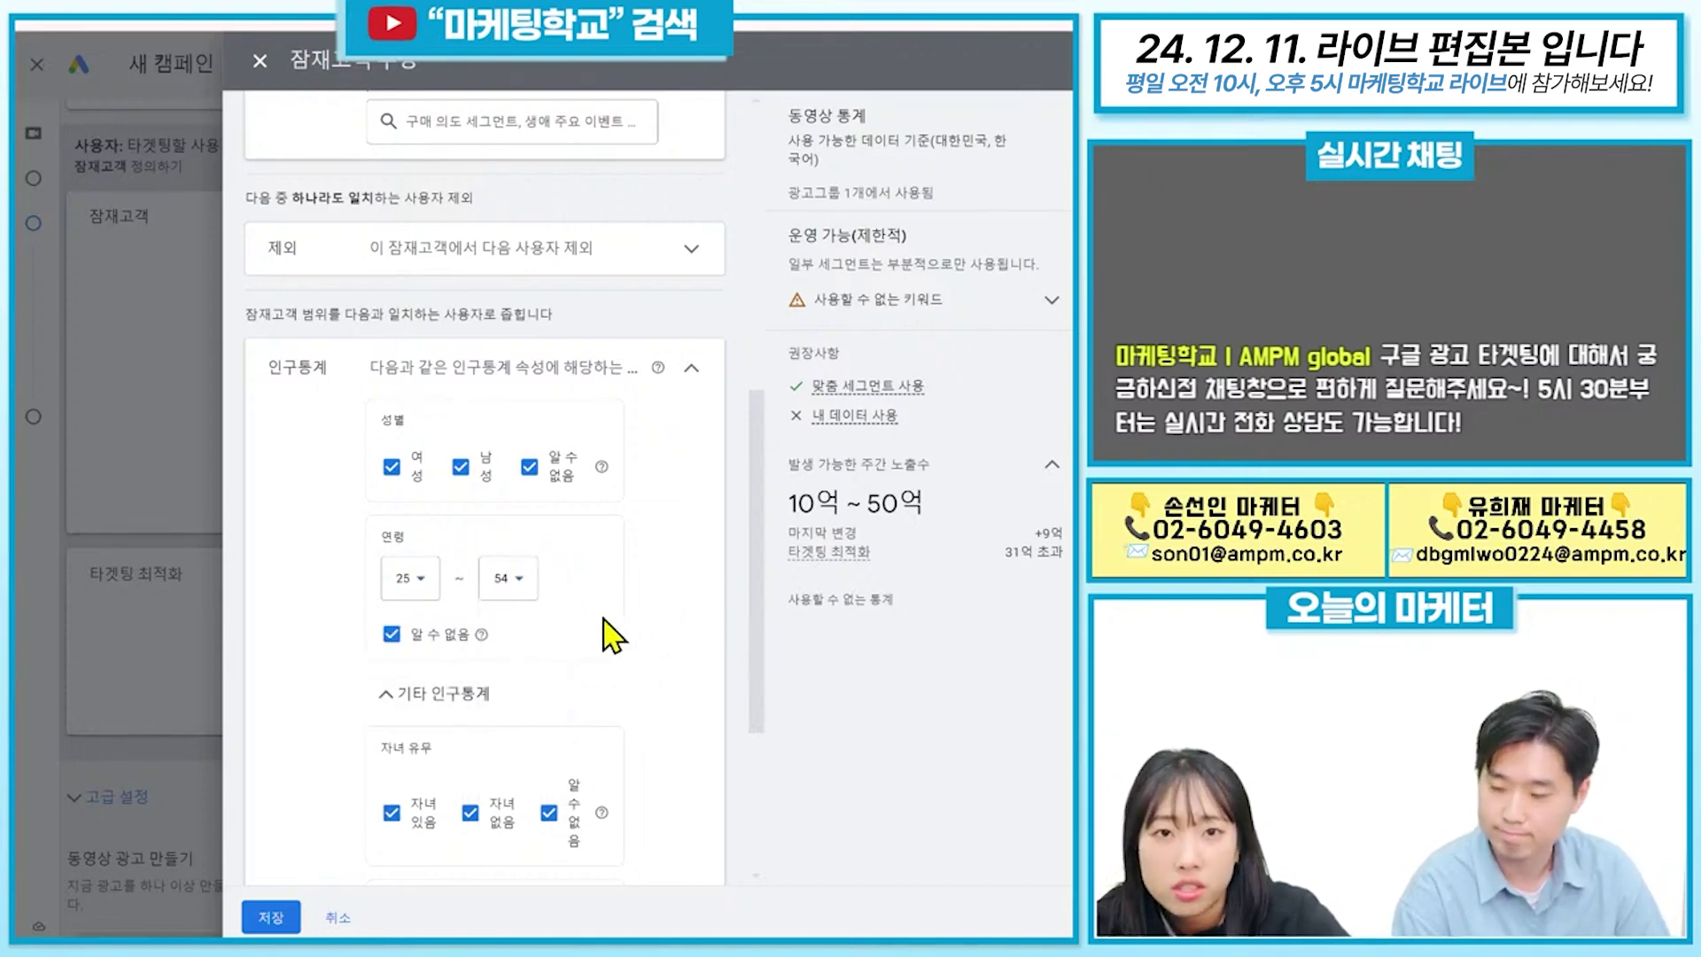
Try 18 as the audience's minimum age and look over the other minimum age options.
left_click(403, 578)
left_click(418, 617)
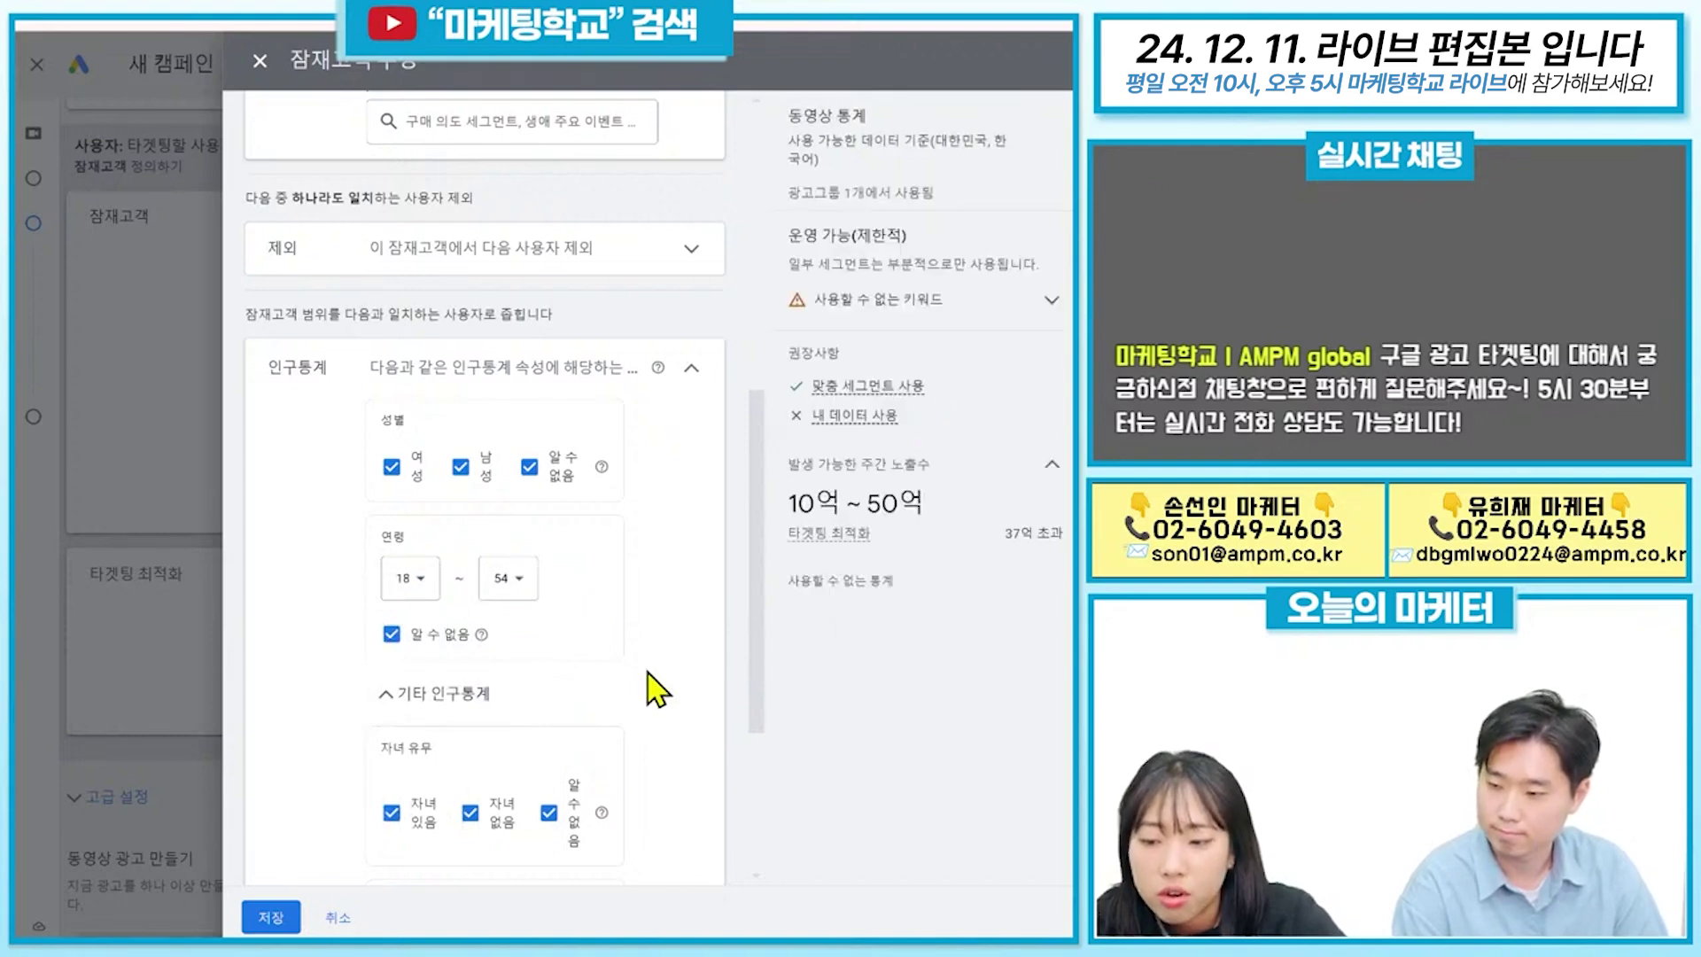
left_click(406, 581)
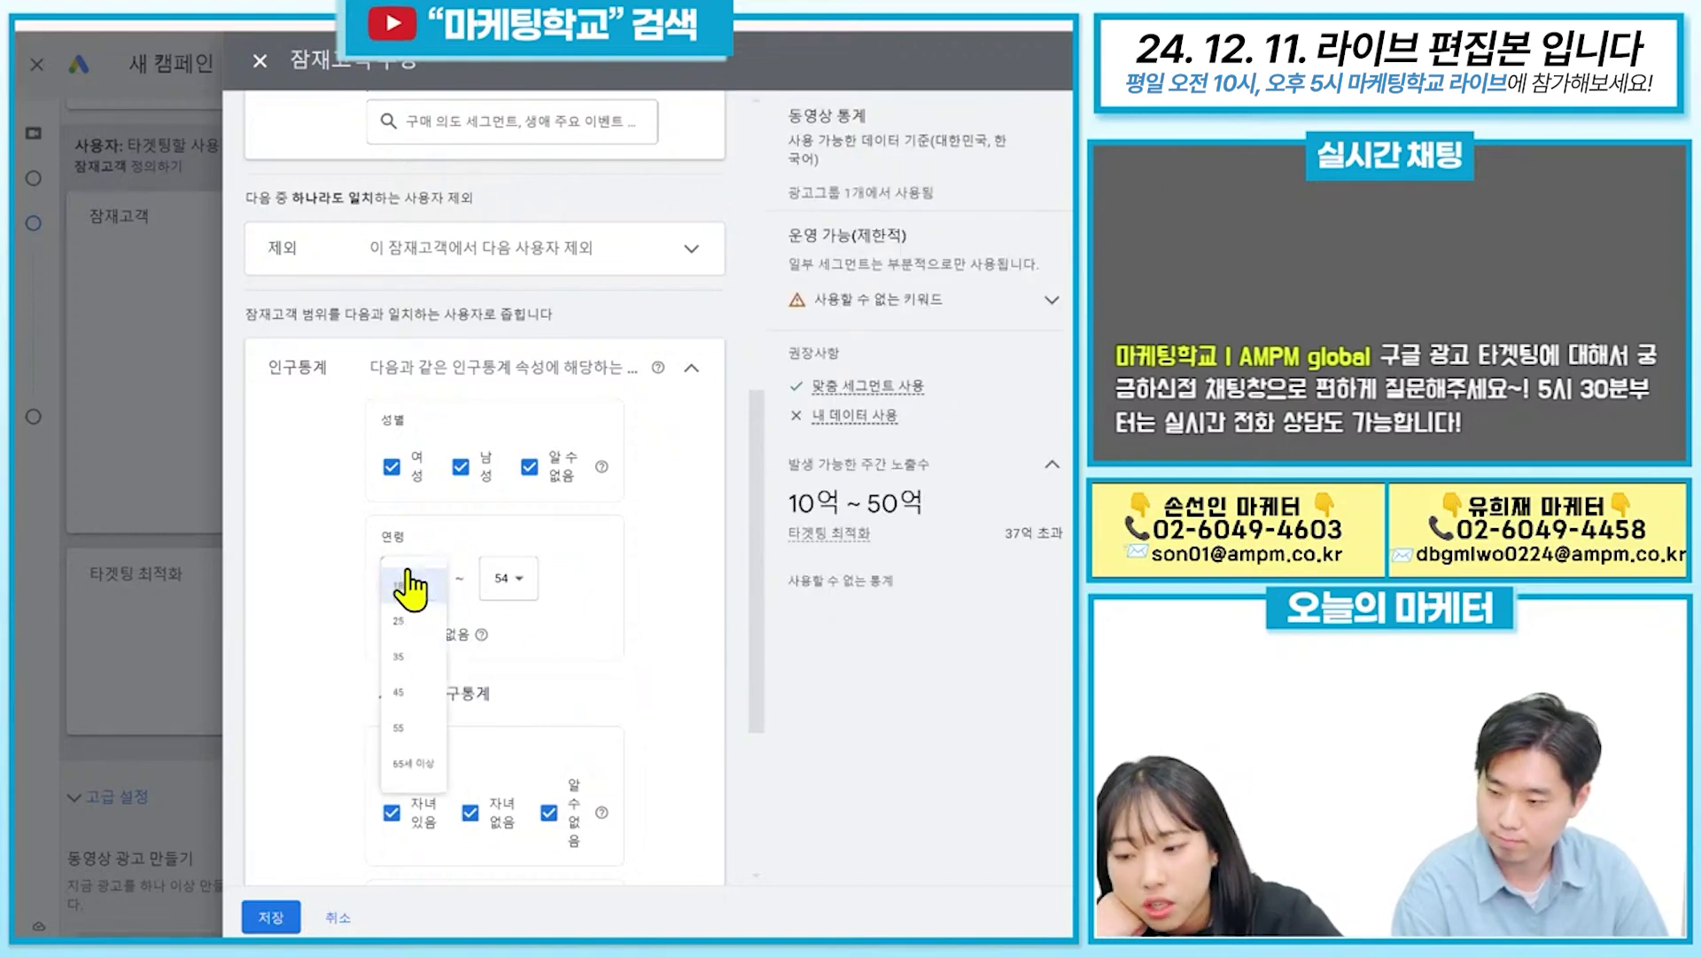
left_click(669, 691)
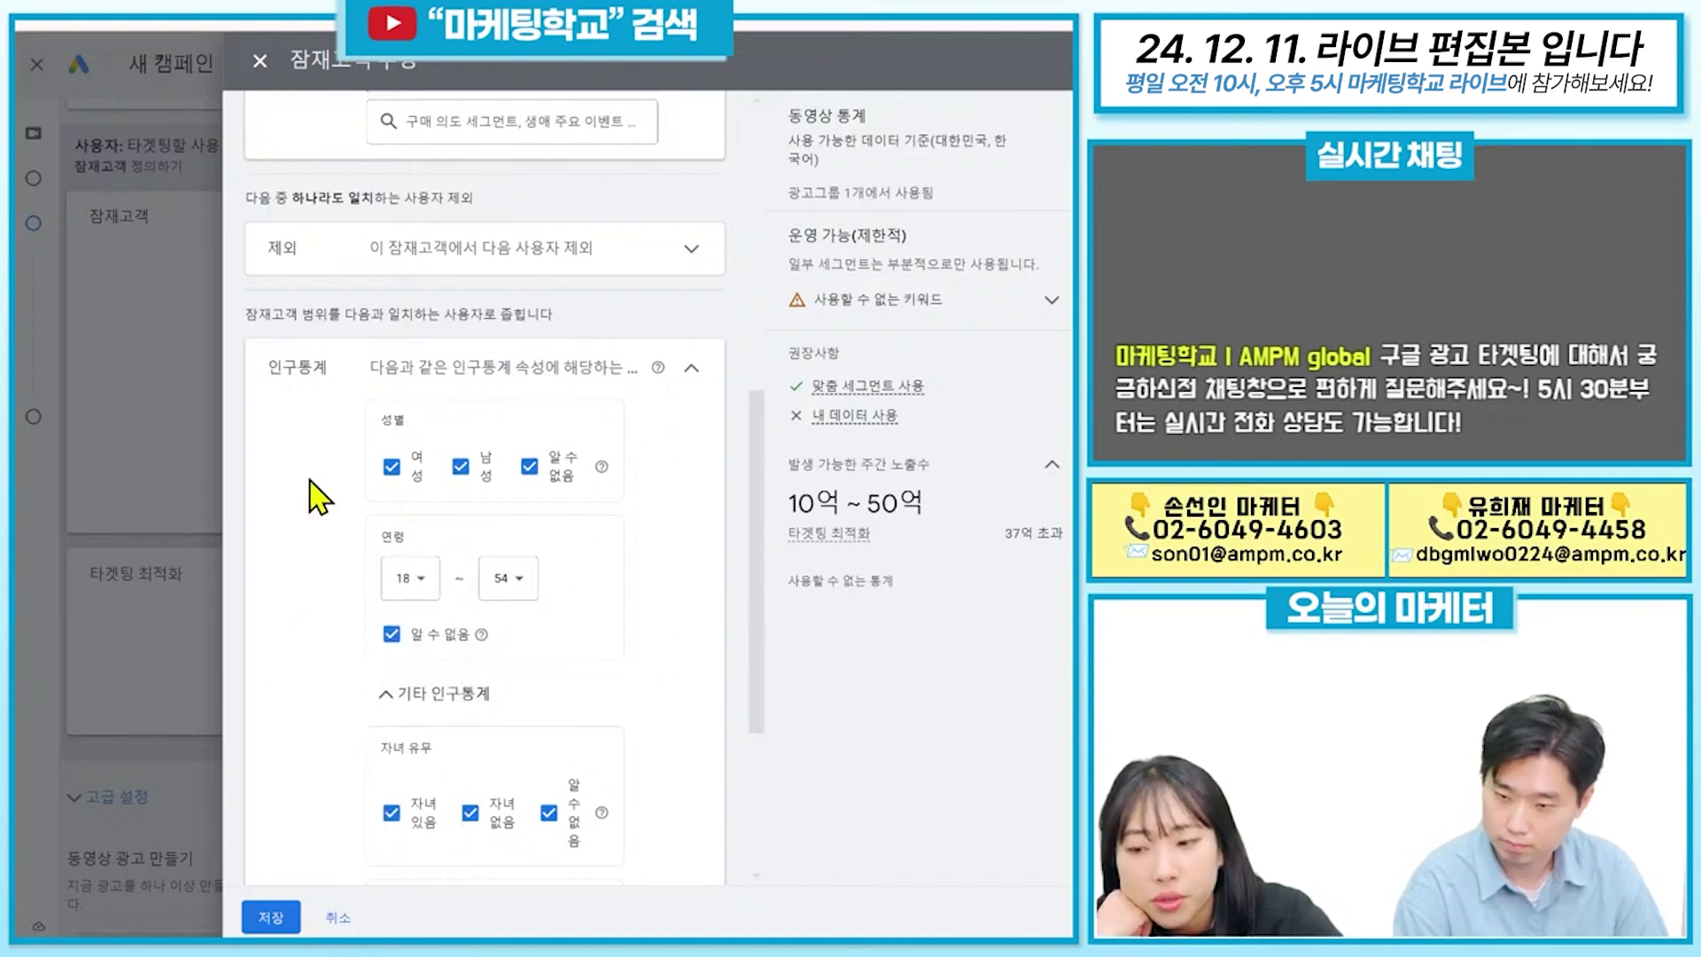
Set the audience's minimum age to 35 and review the remaining demographic settings.
left_click(407, 581)
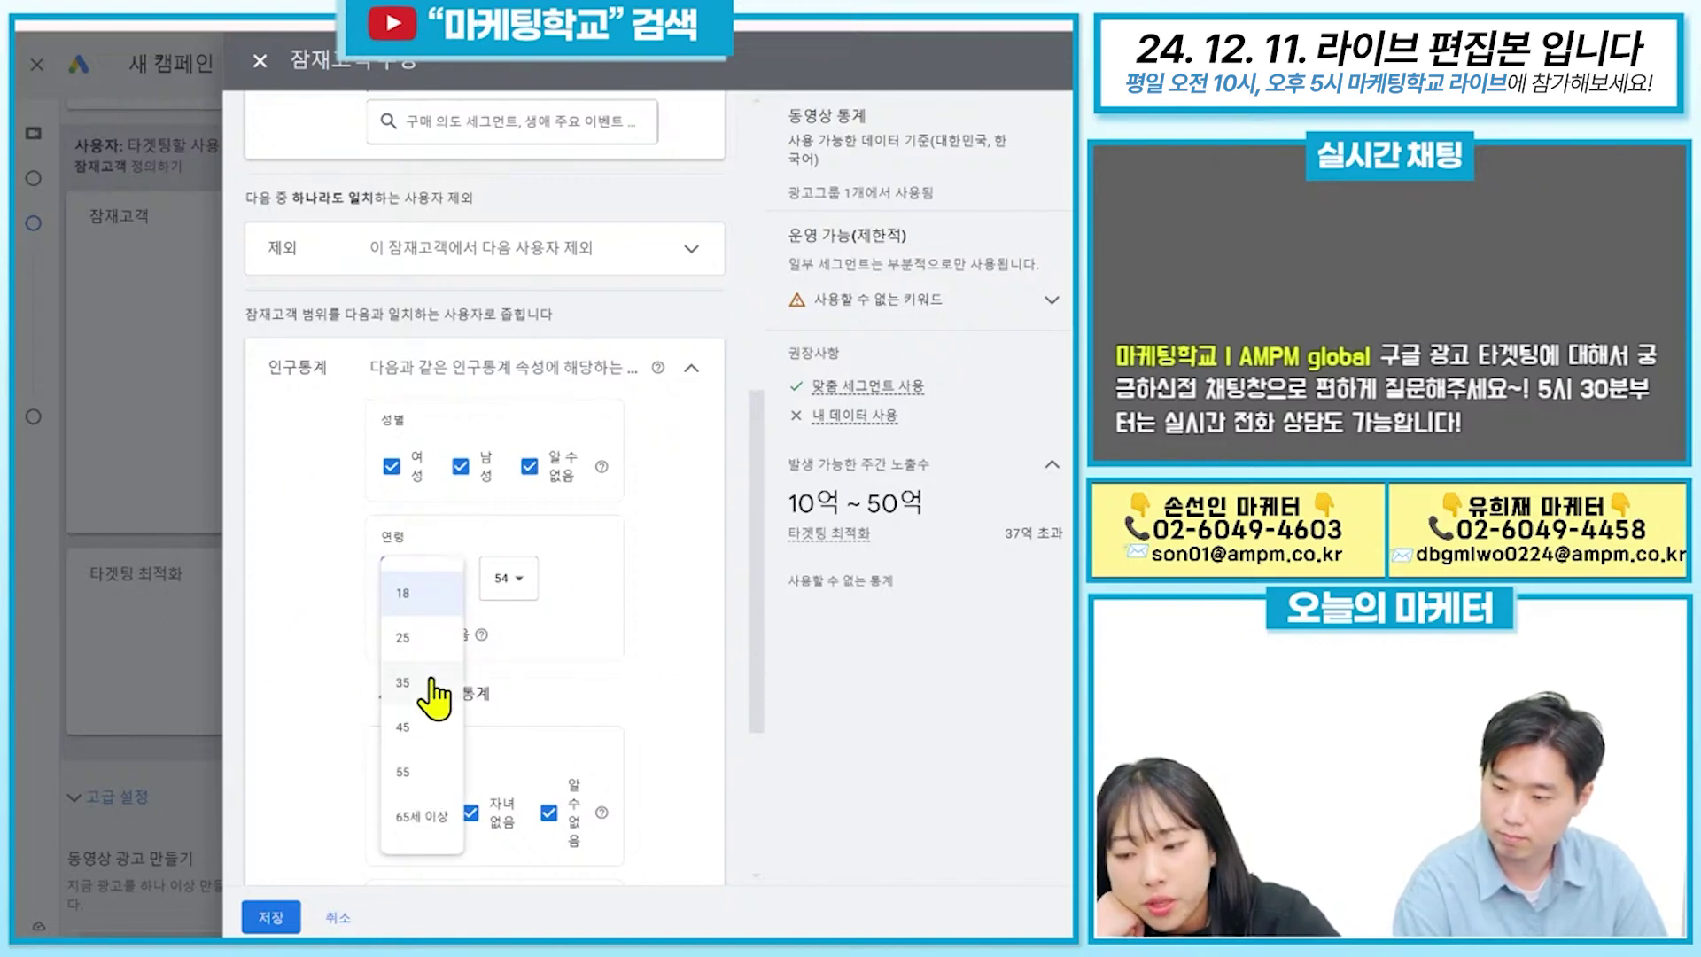
left_click(414, 696)
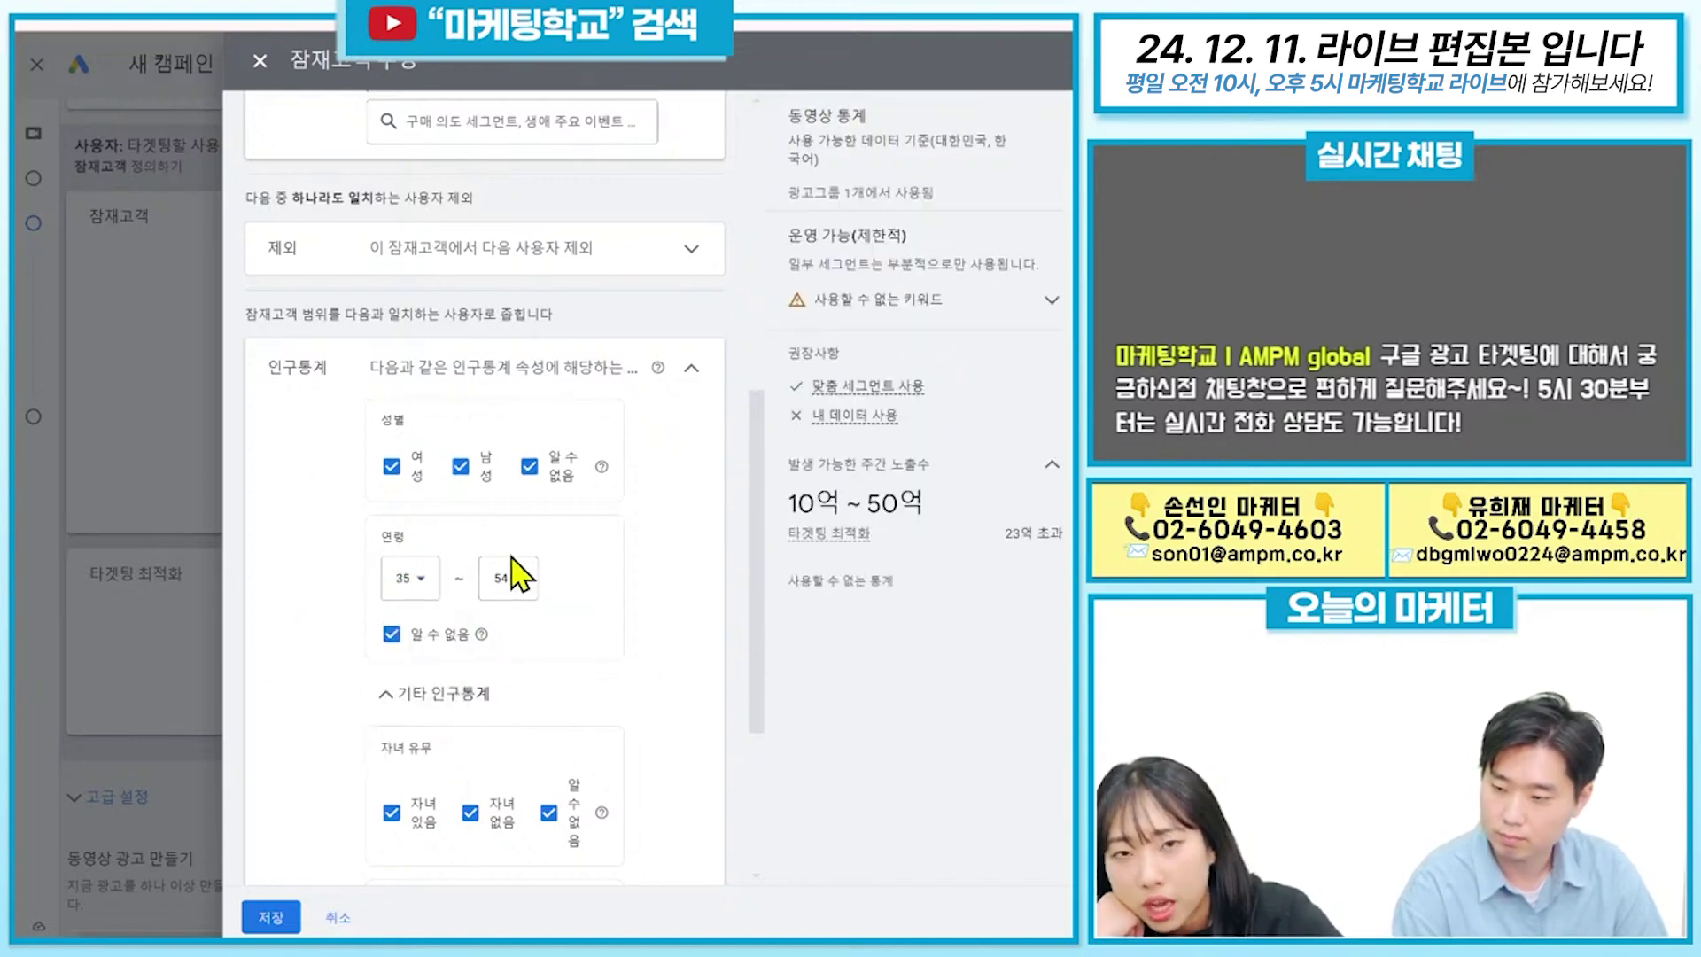
scroll(611, 549, "down", 4)
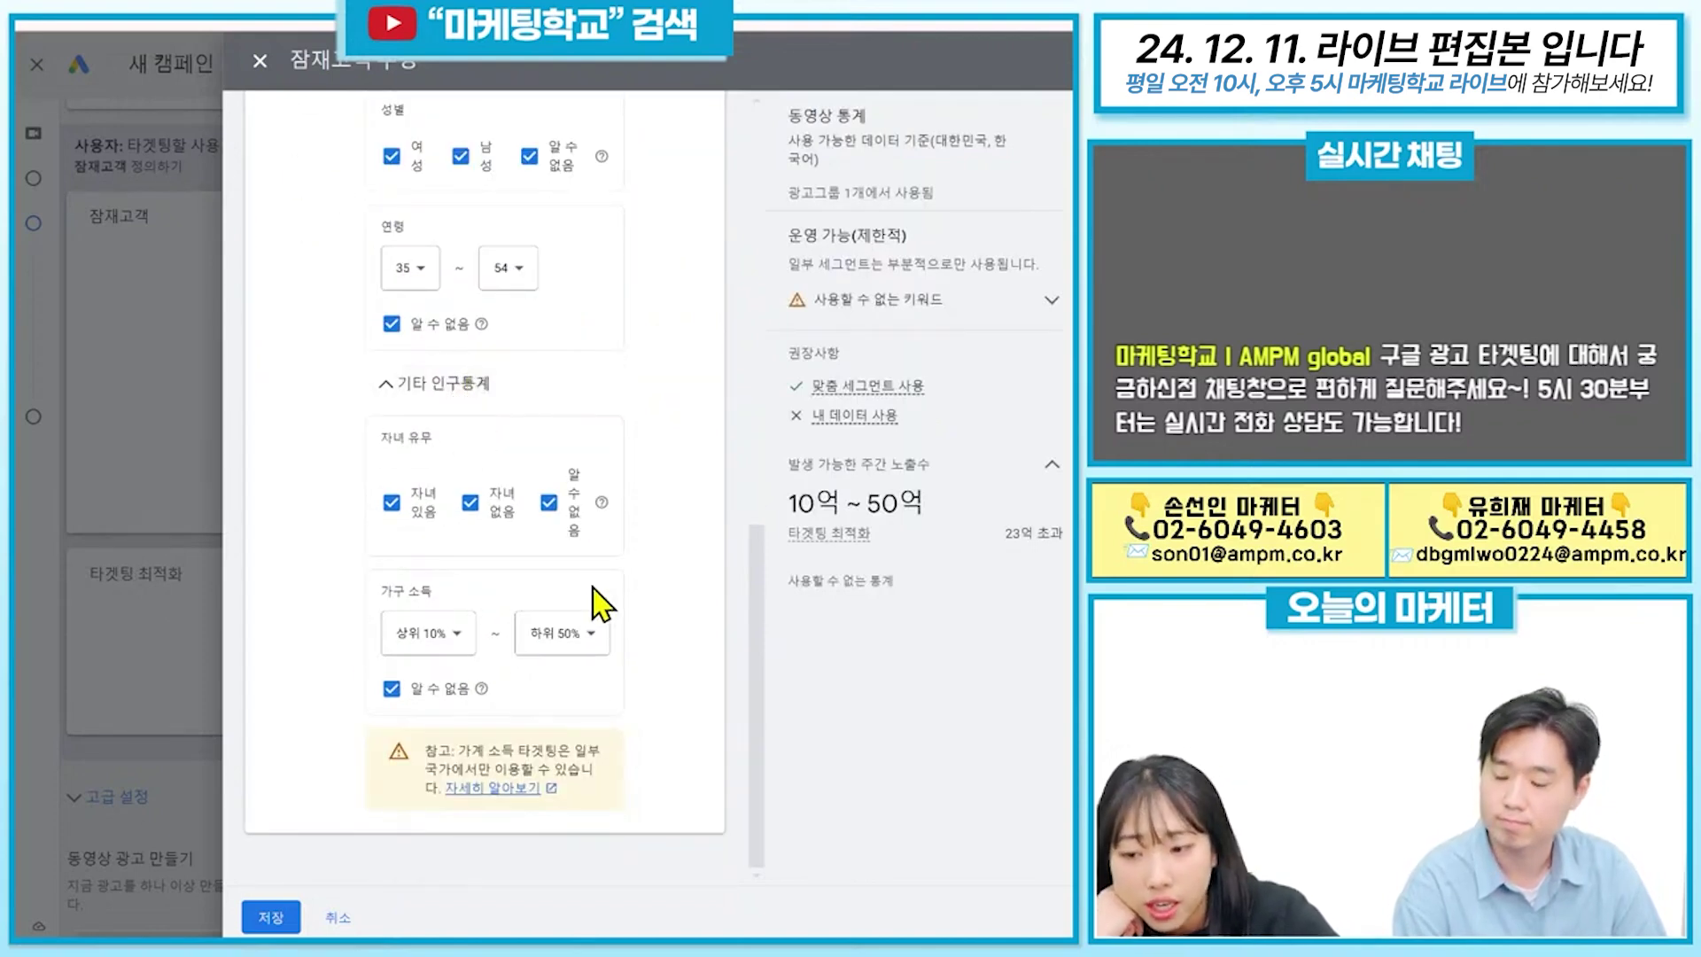
scroll(536, 421, "up", 4)
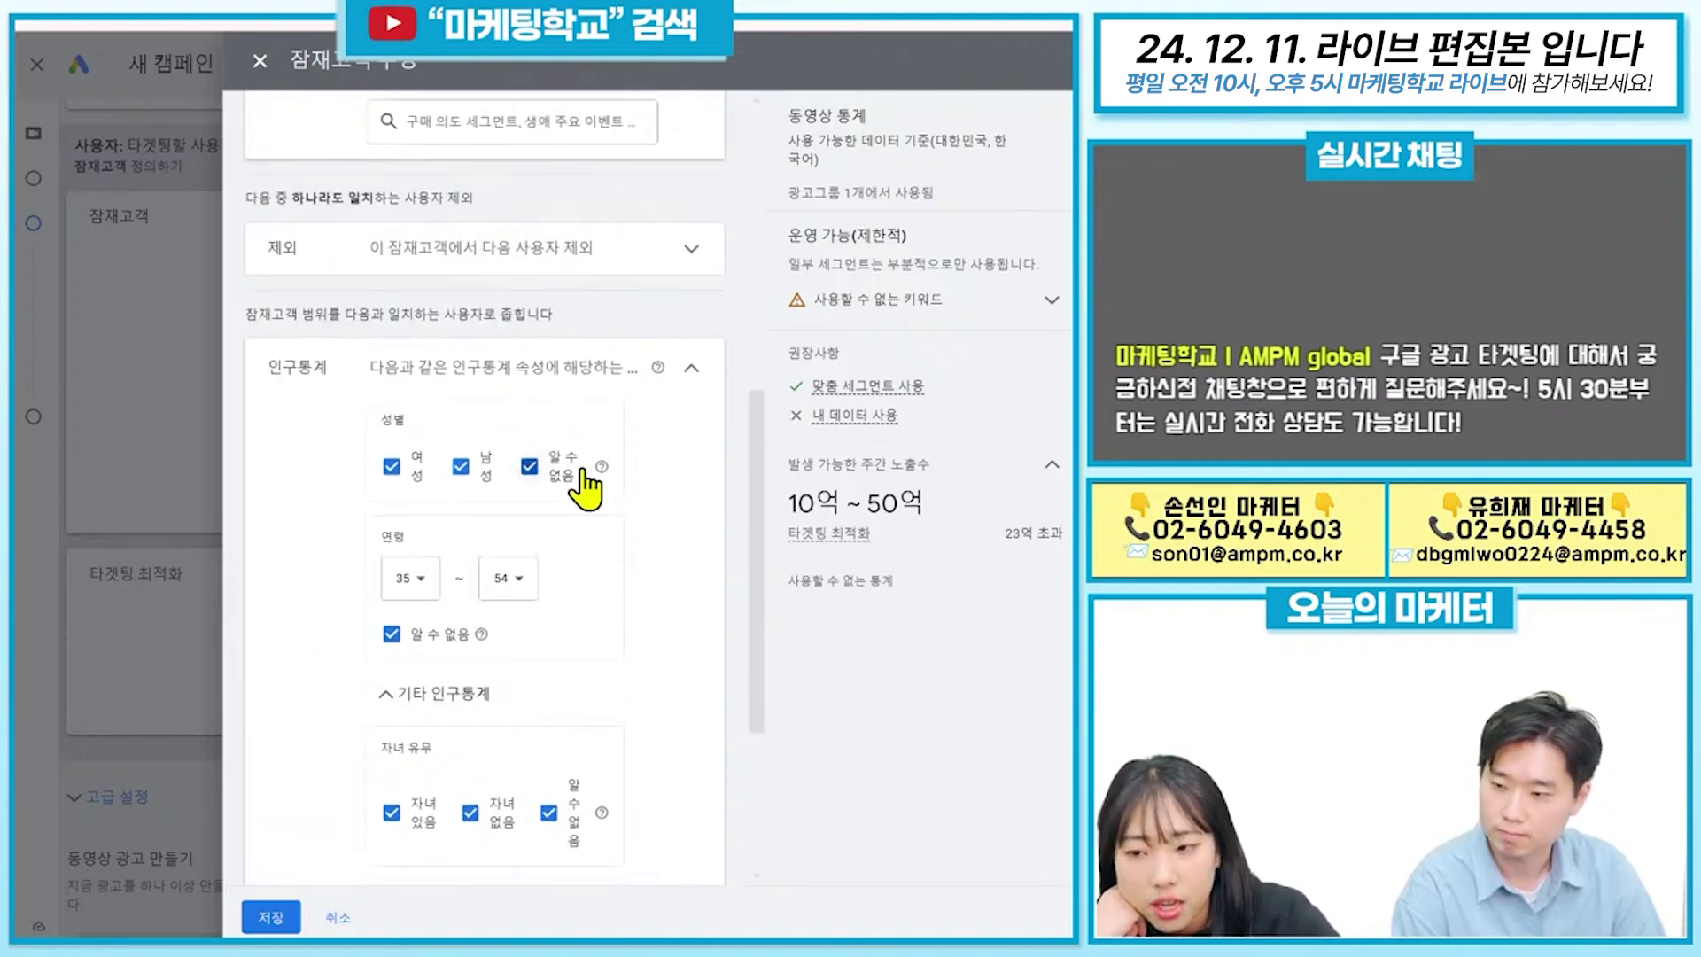
Examine the remarketing lists available for exclusion from the audience and collapse the 제외 section.
left_click(689, 250)
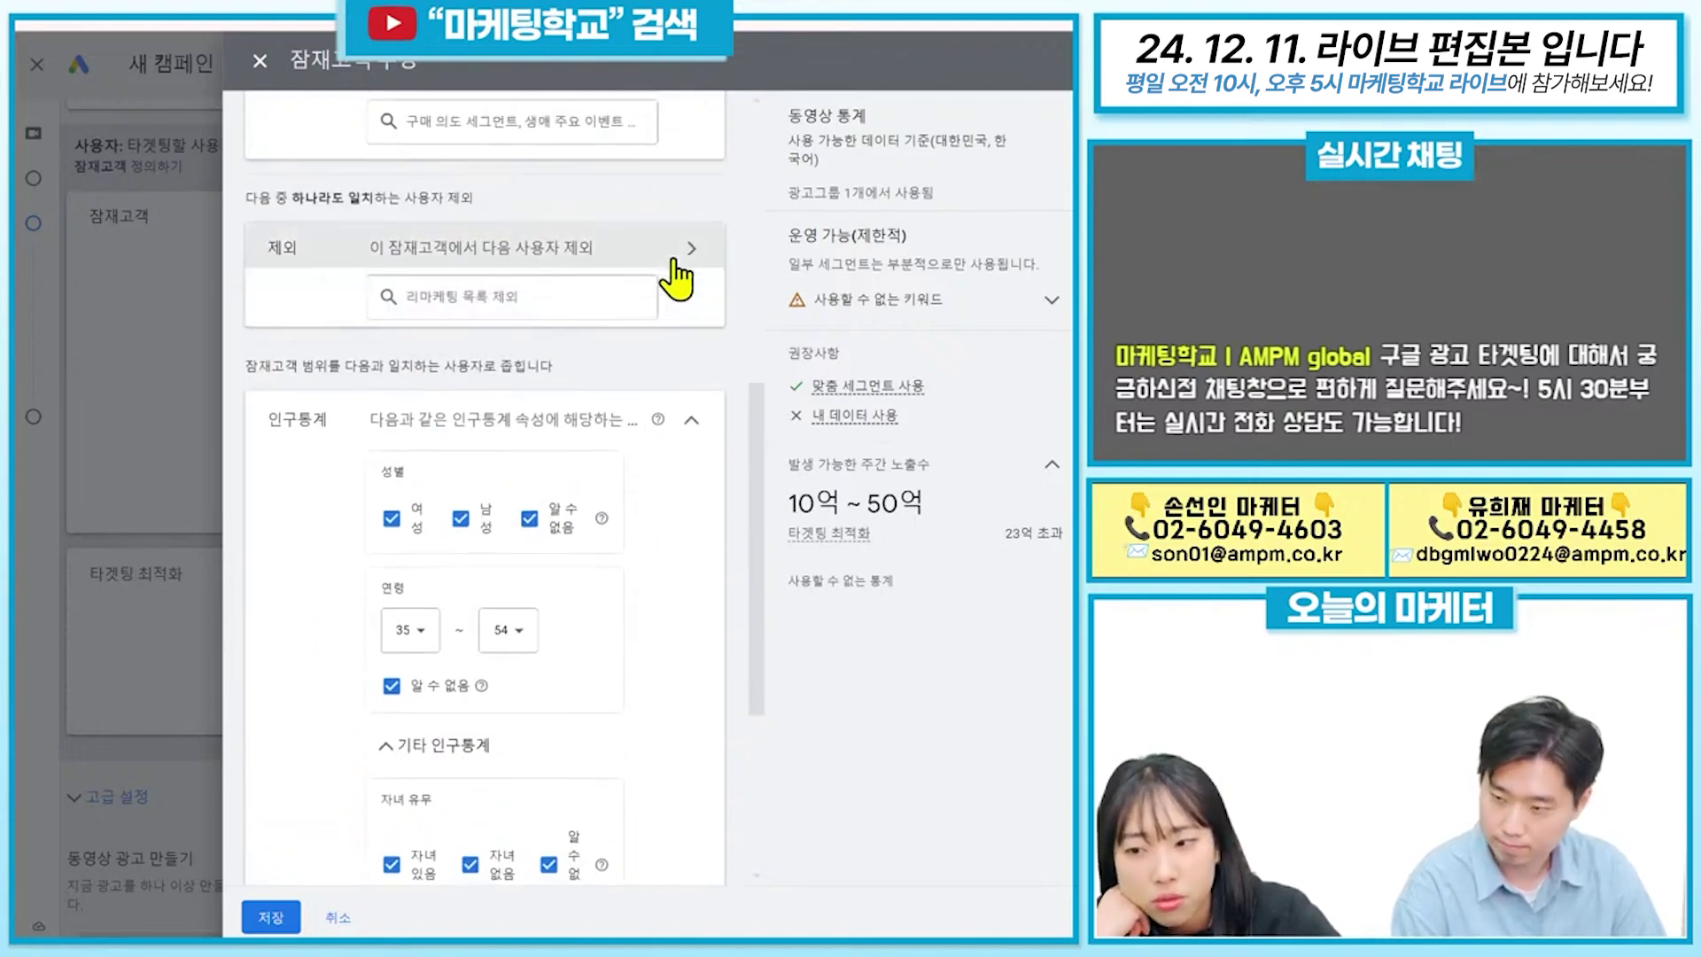
left_click(519, 305)
left_click(487, 291)
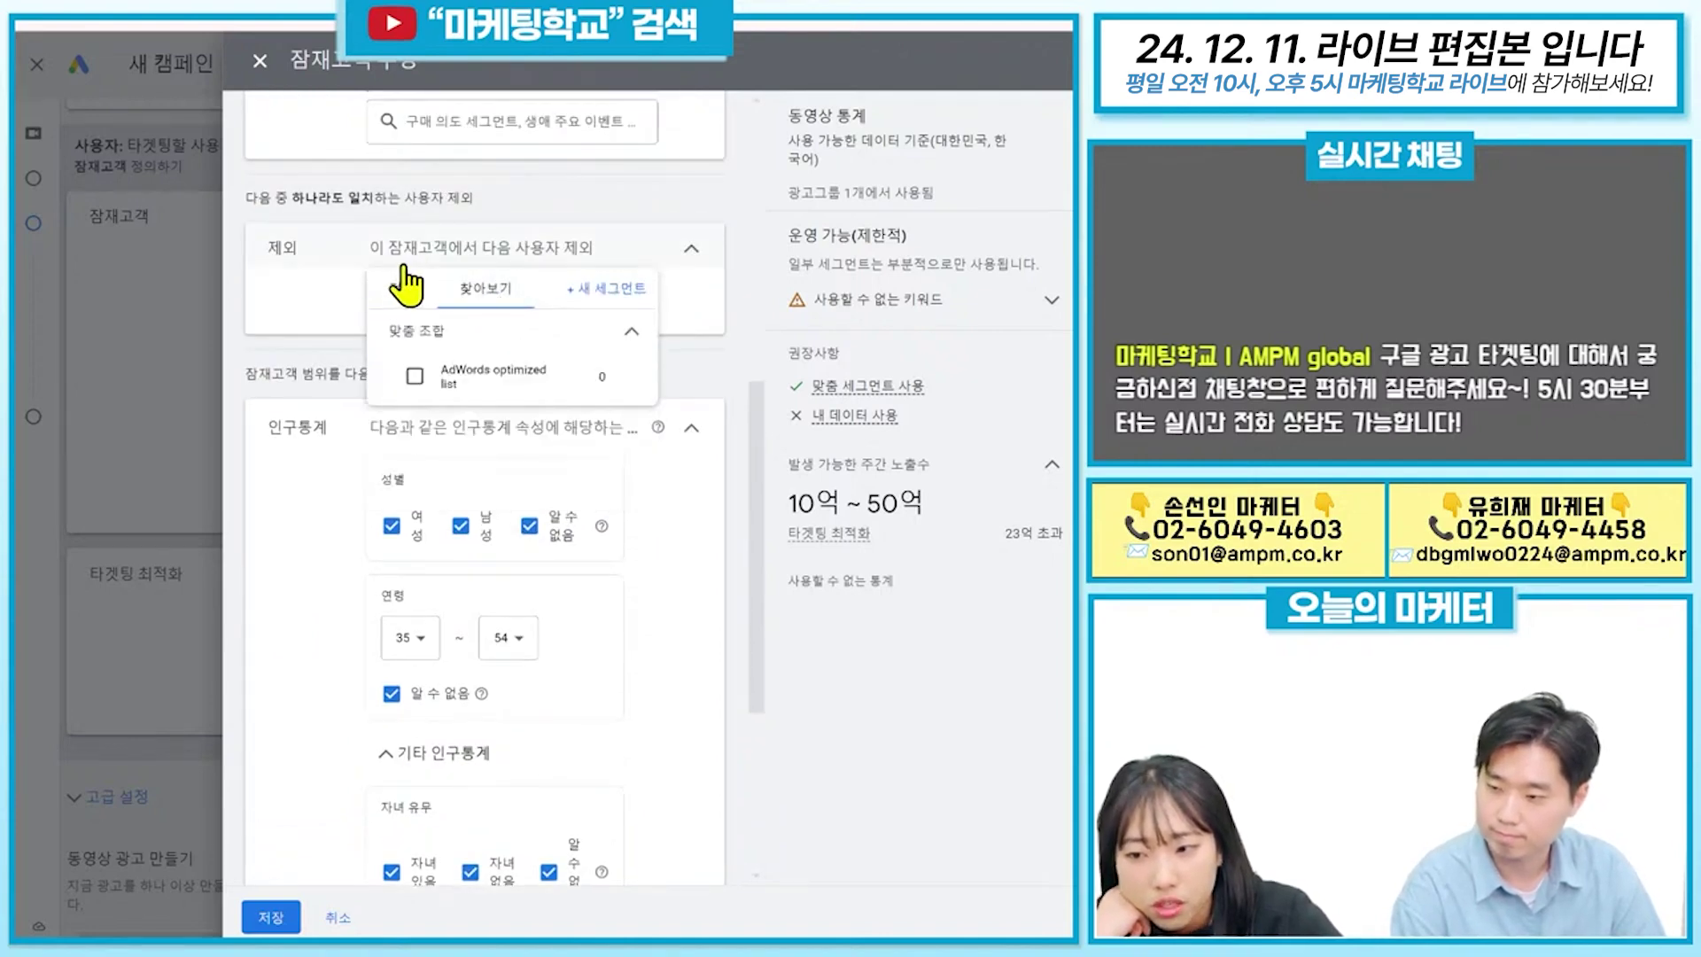
left_click(306, 250)
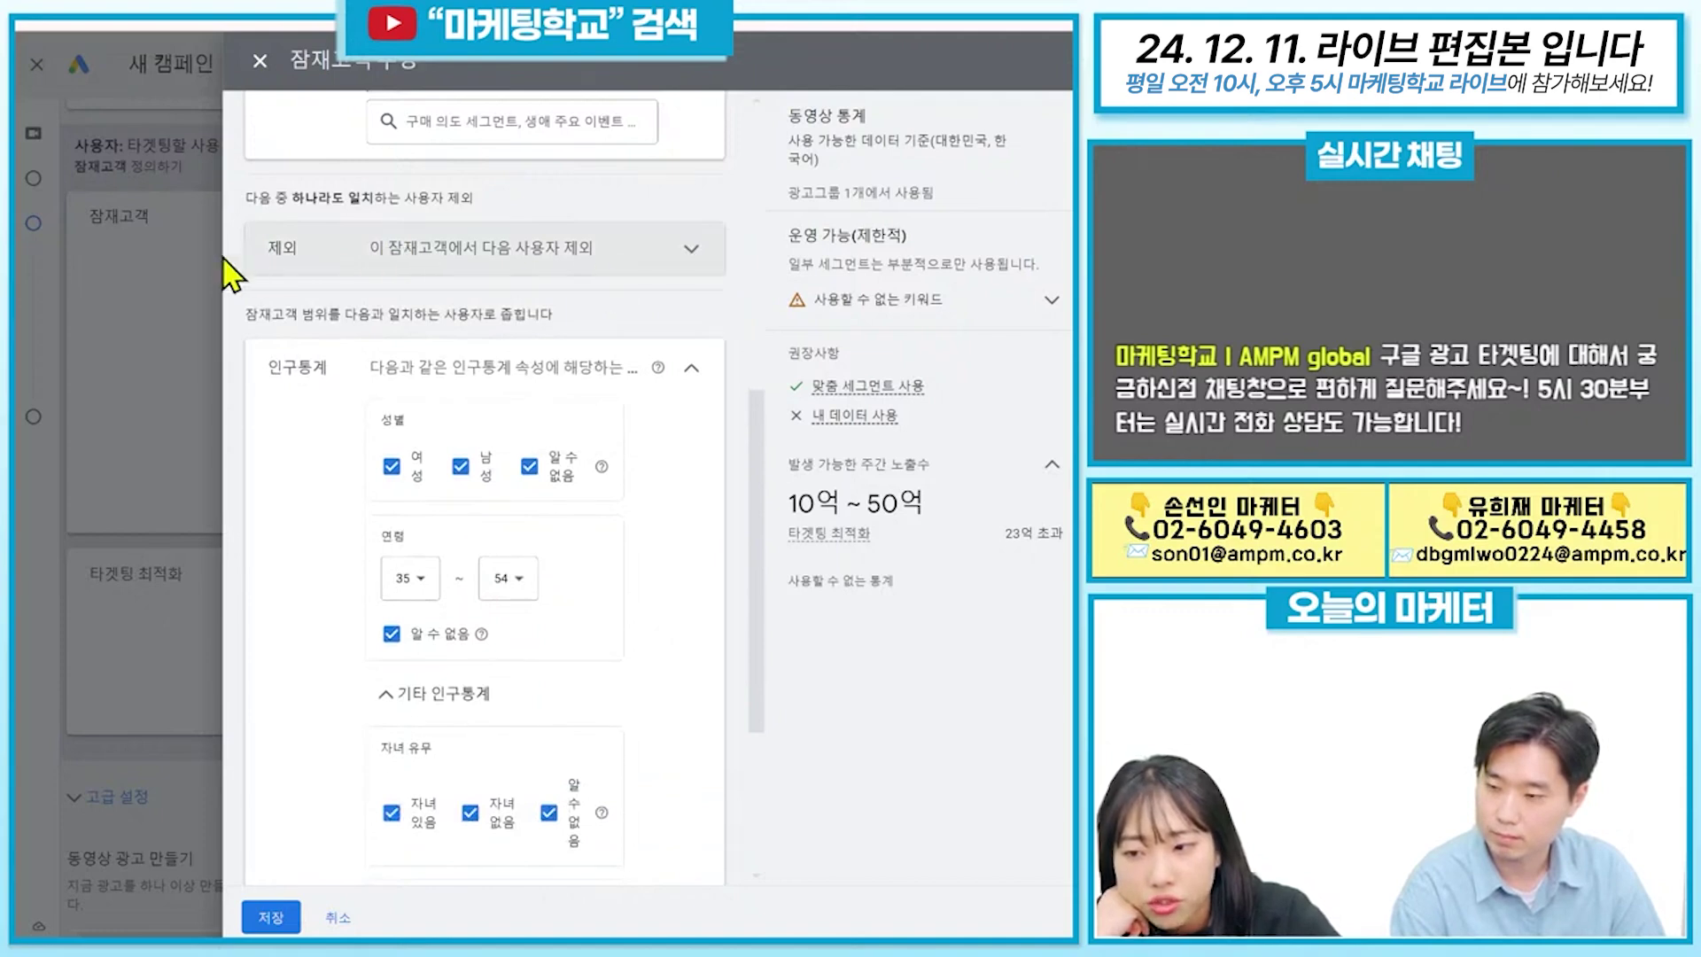
left_click(604, 263)
left_click(530, 301)
left_click(581, 265)
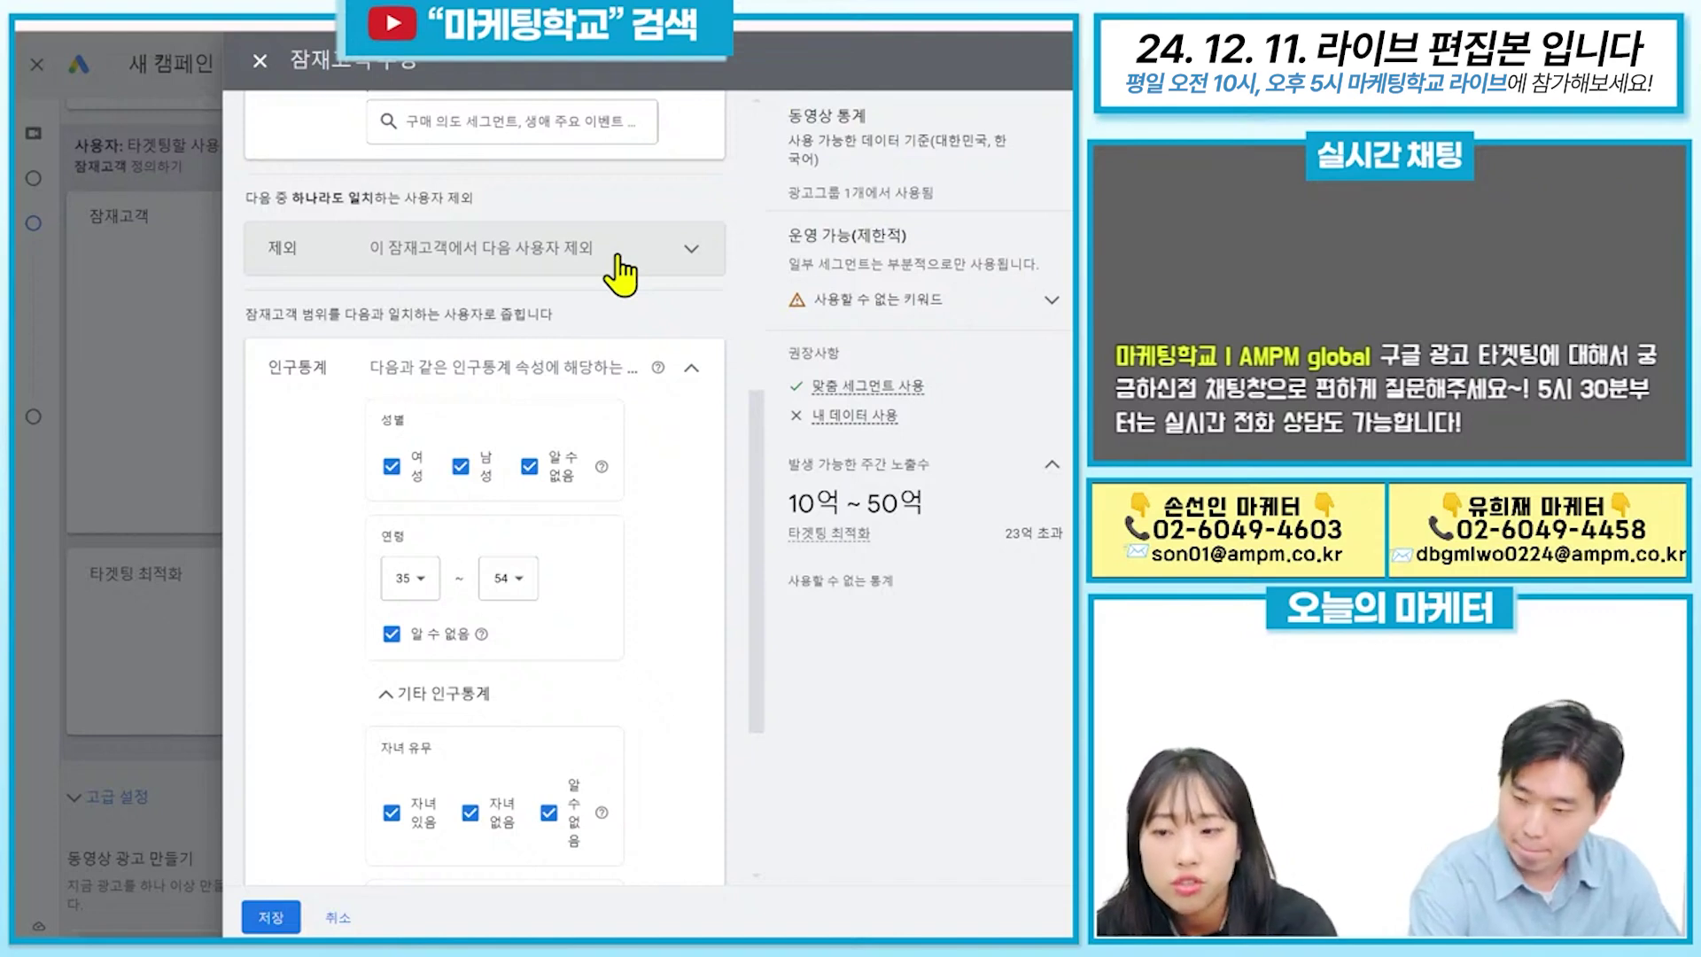
left_click(620, 274)
left_click(624, 306)
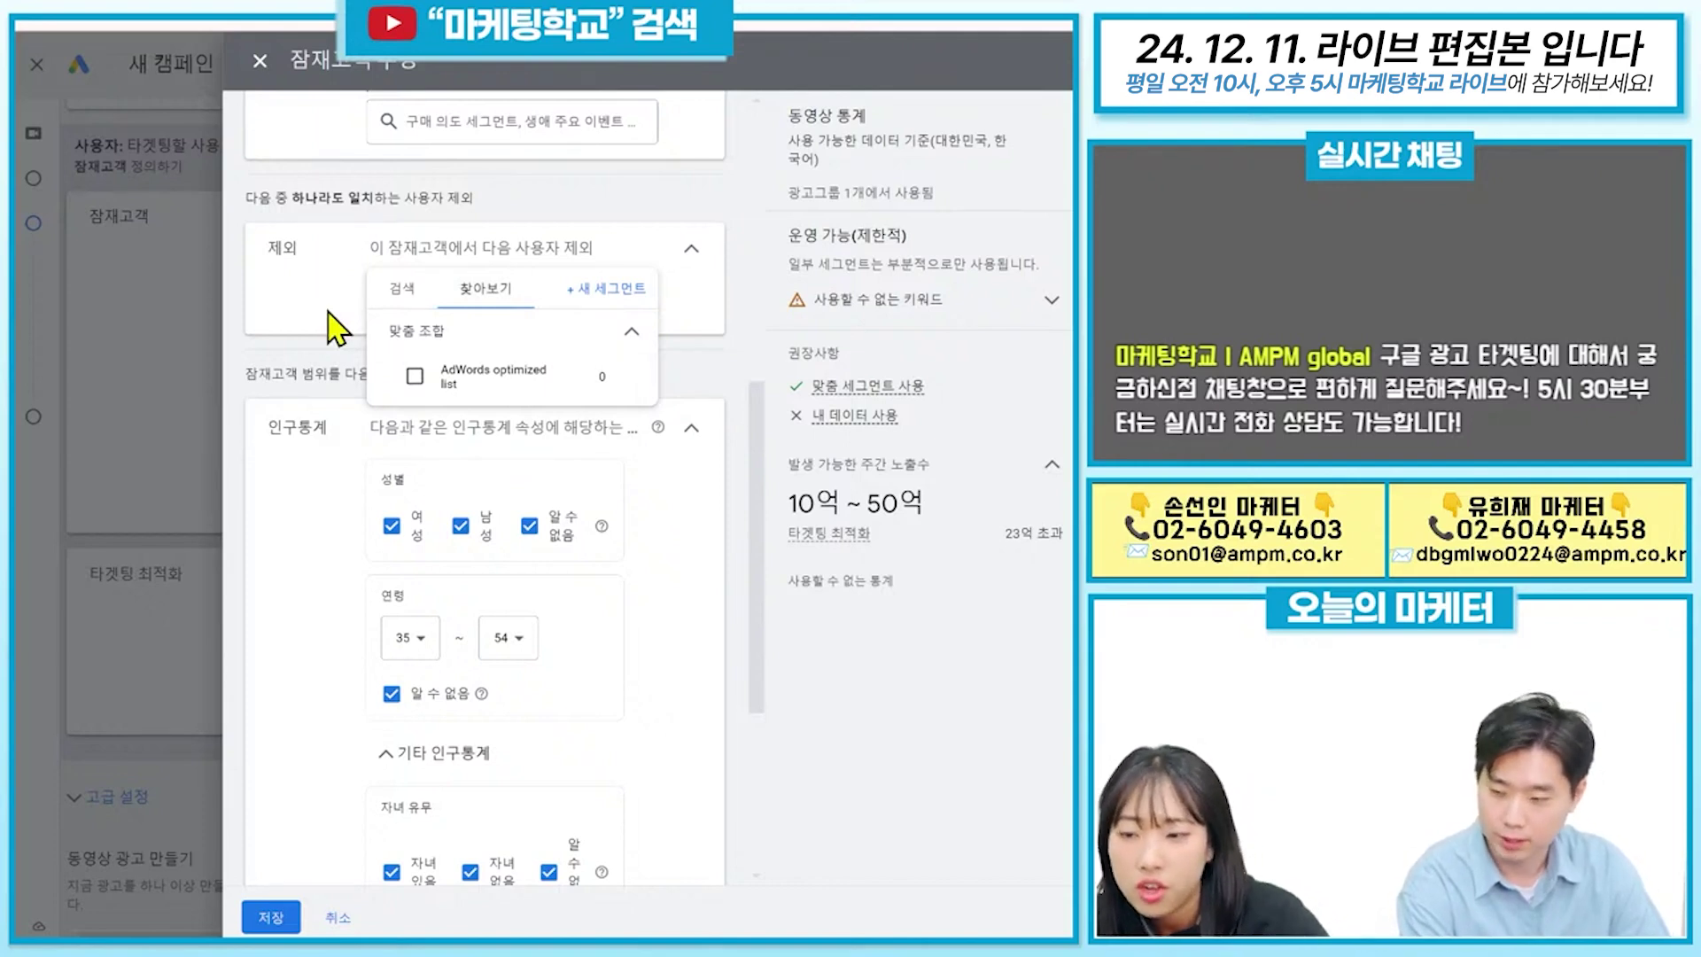
left_click(691, 250)
Start a new custom segment, extend it to users of similar apps, and add the 올리브영 app.
scroll(697, 328, "up", 4)
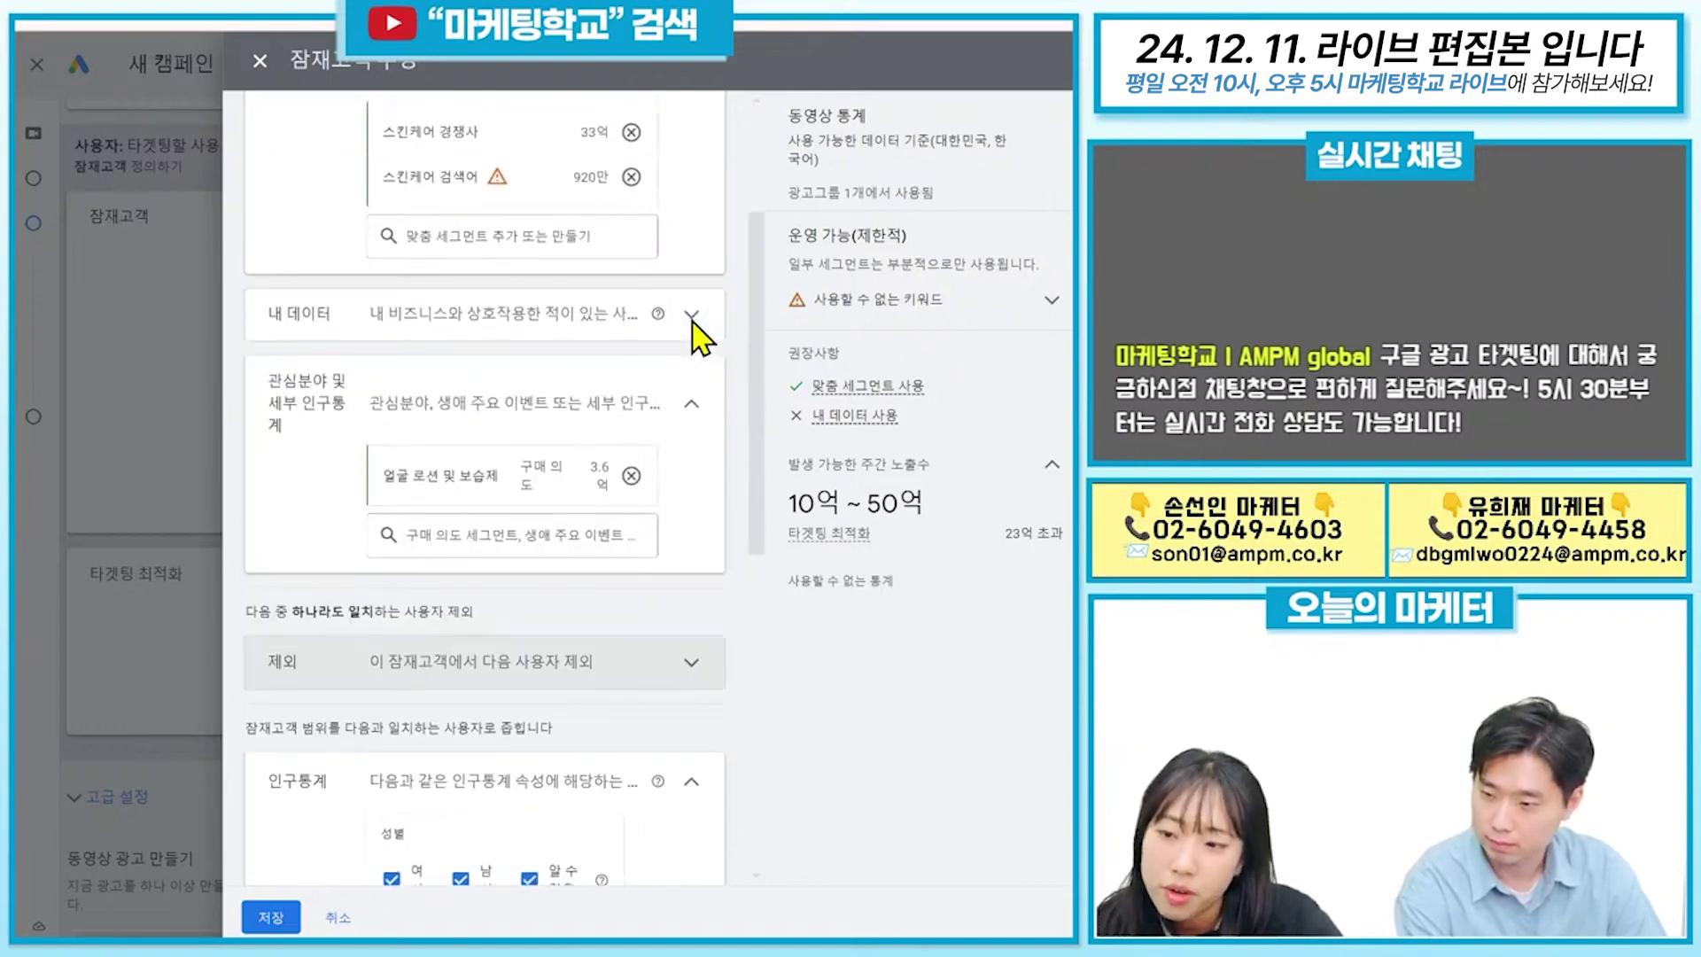
scroll(629, 531, "up", 3)
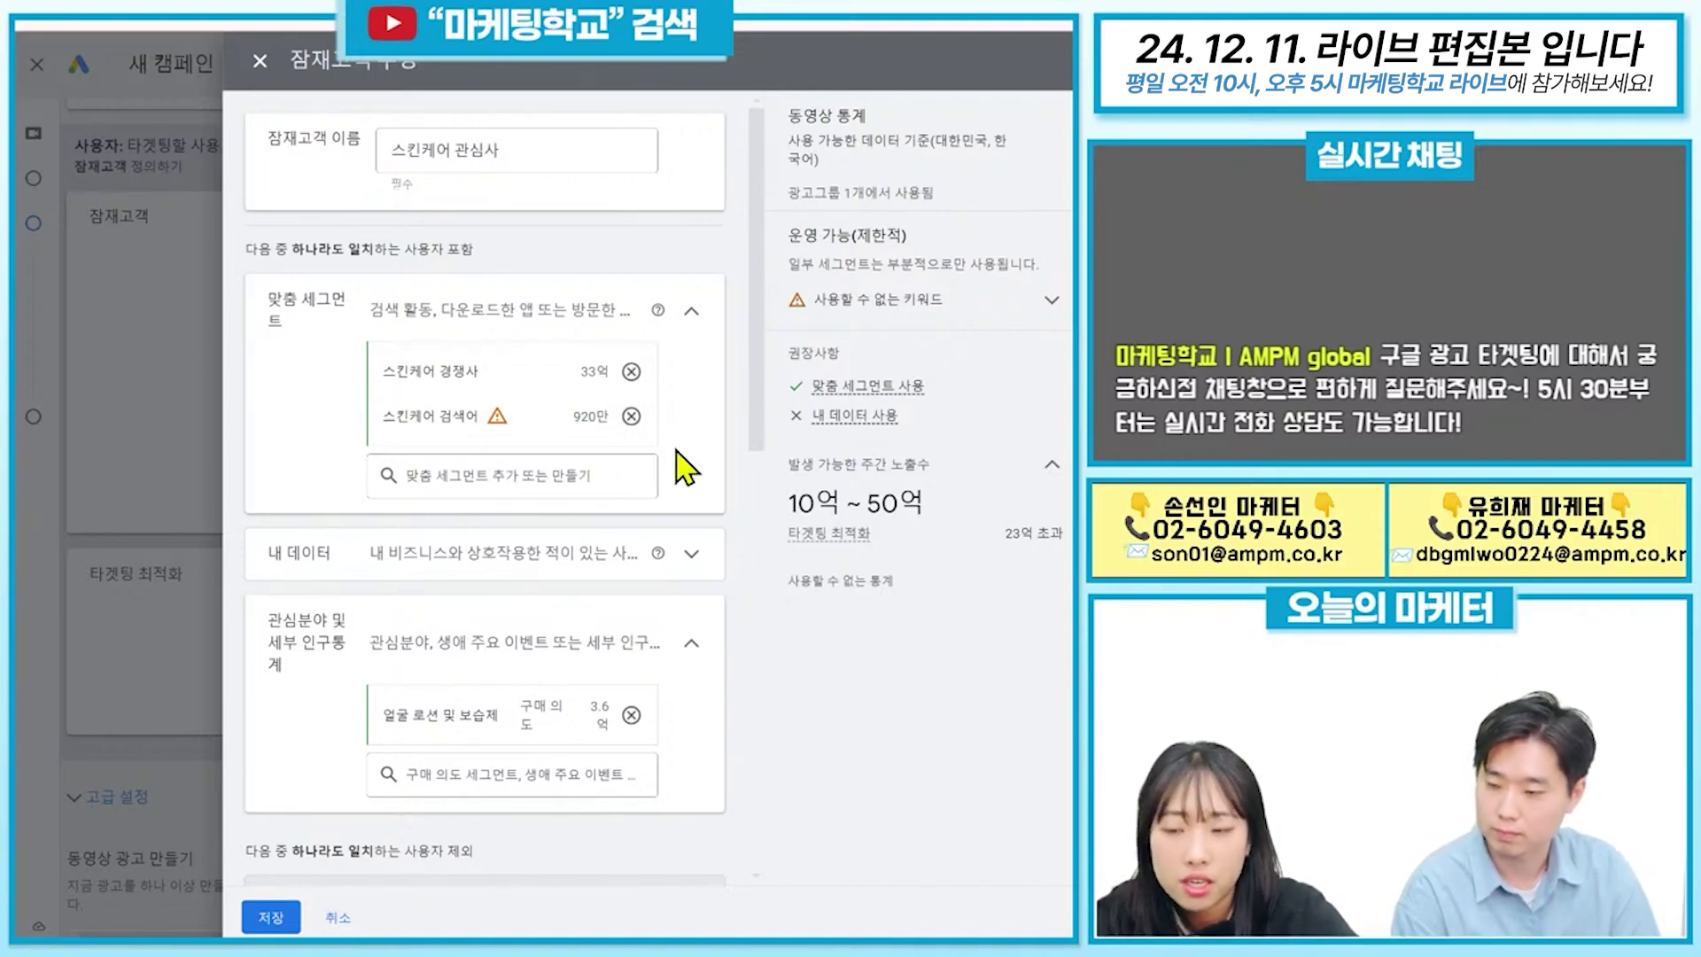
left_click(456, 475)
left_click(580, 473)
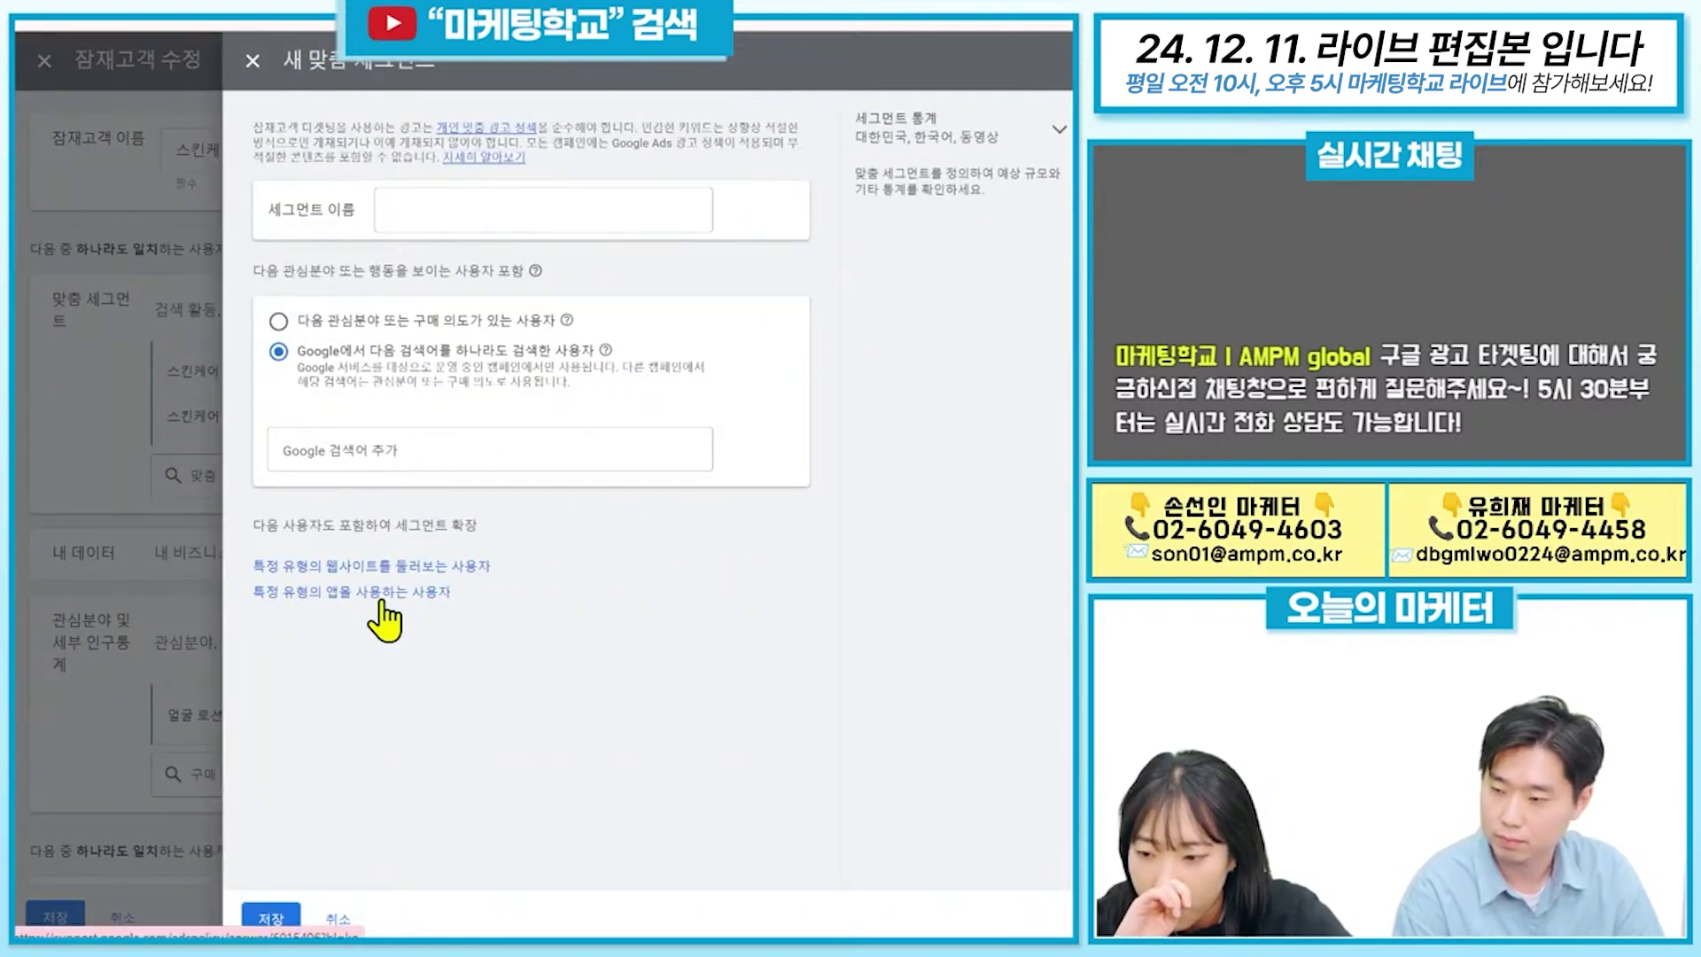
left_click(379, 610)
left_click(523, 596)
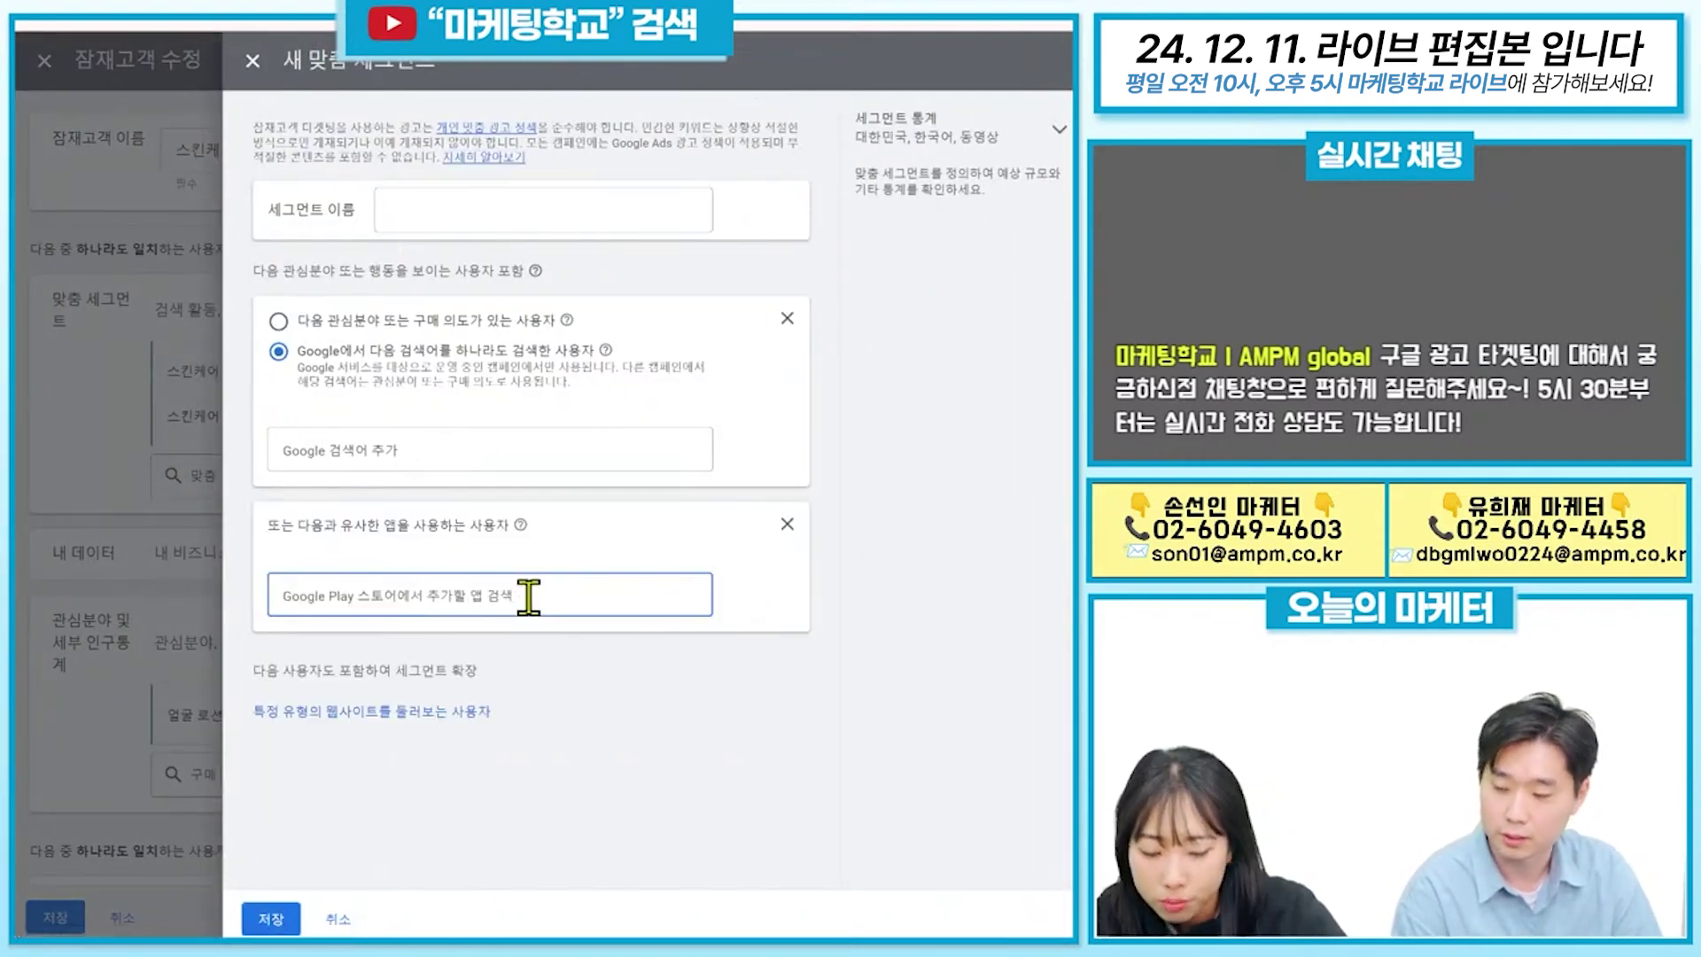
type("이브영")
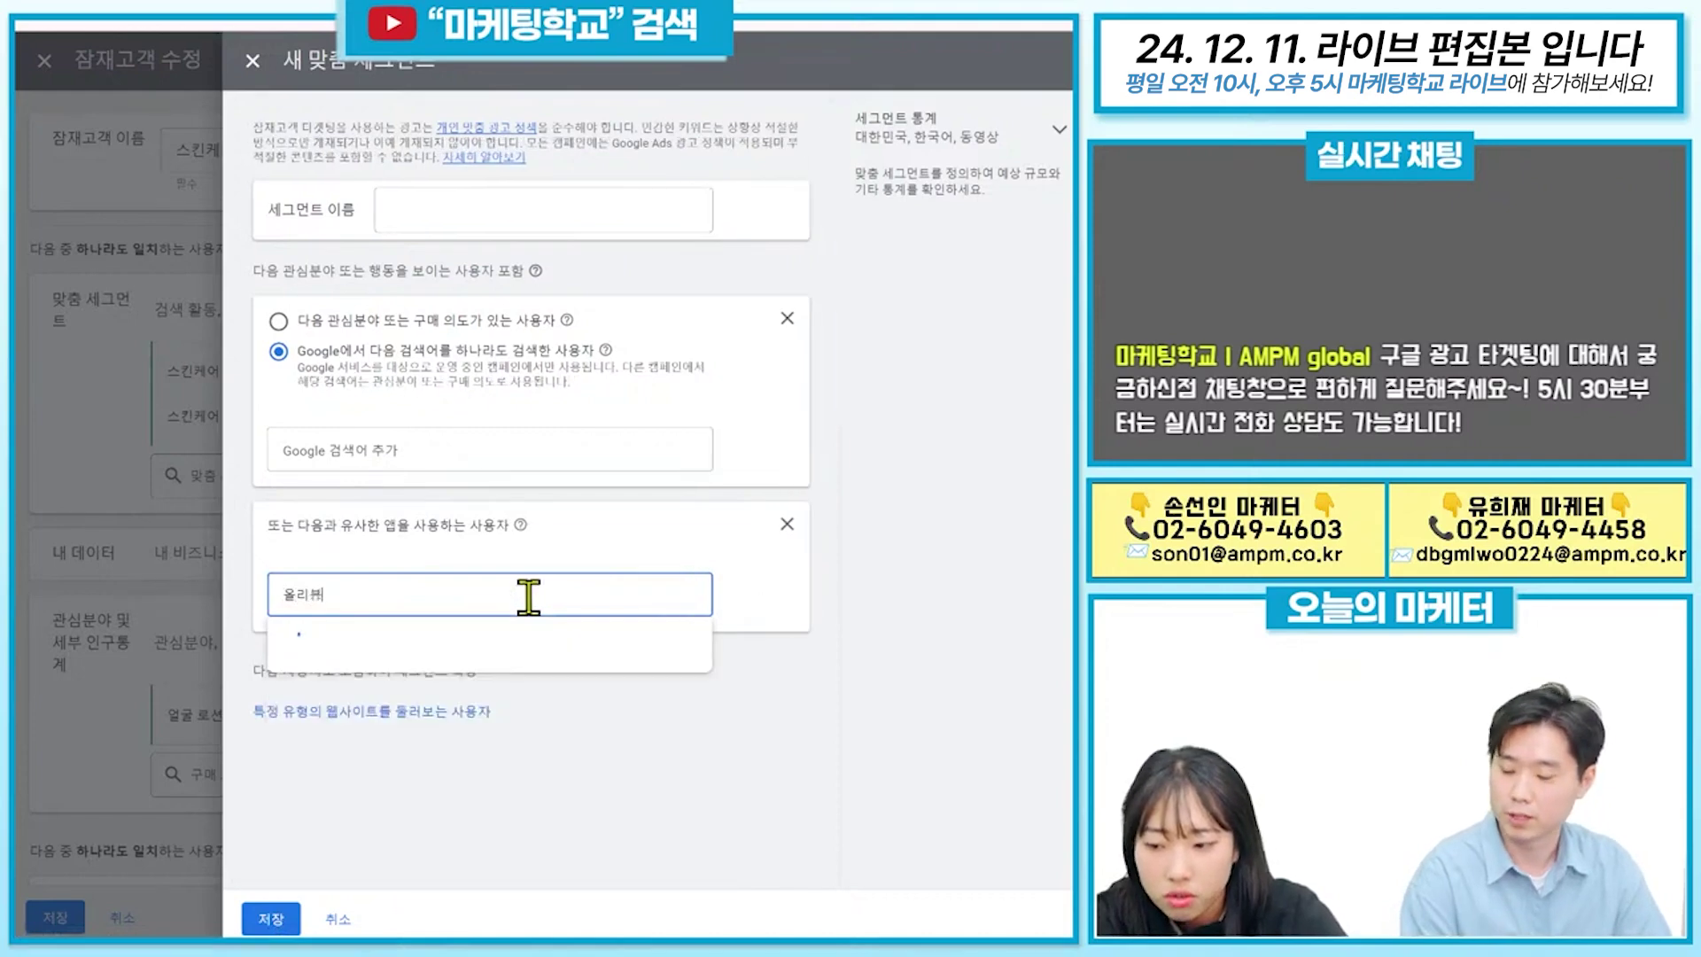
left_click(396, 629)
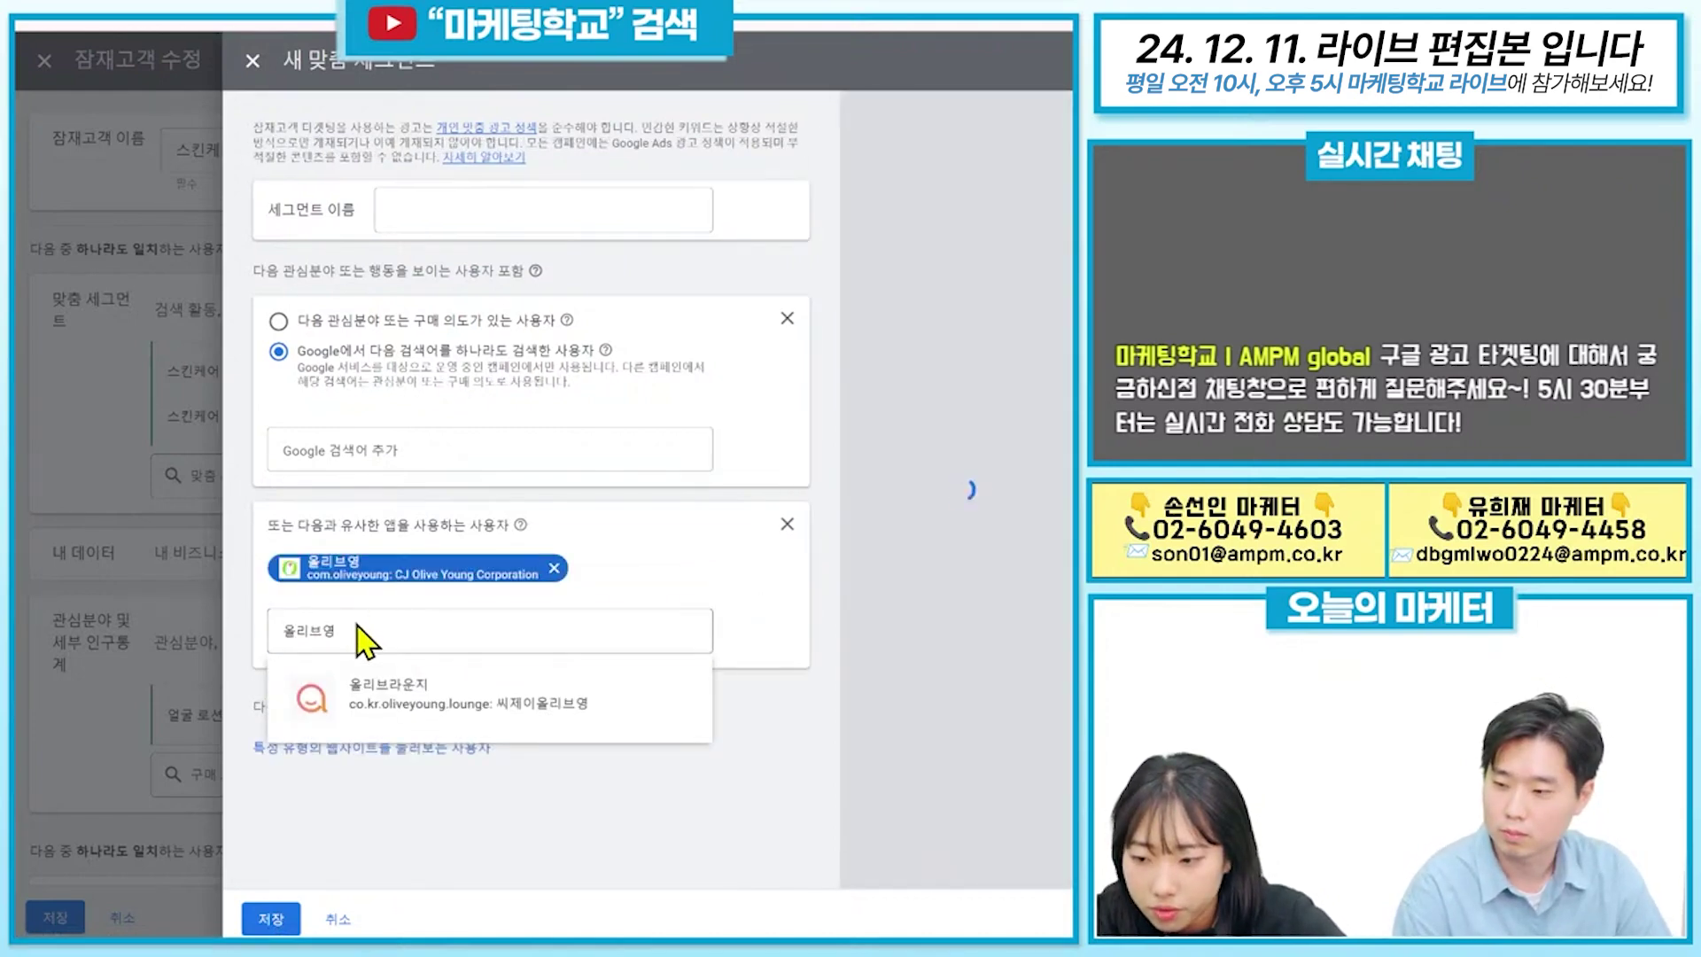
Add the 쿠팡 (Coupang) and 화해 - 새로운 뷰티의 발견 apps to the new custom segment.
key("BackSpace")
key("BackSpace")
type("퀴")
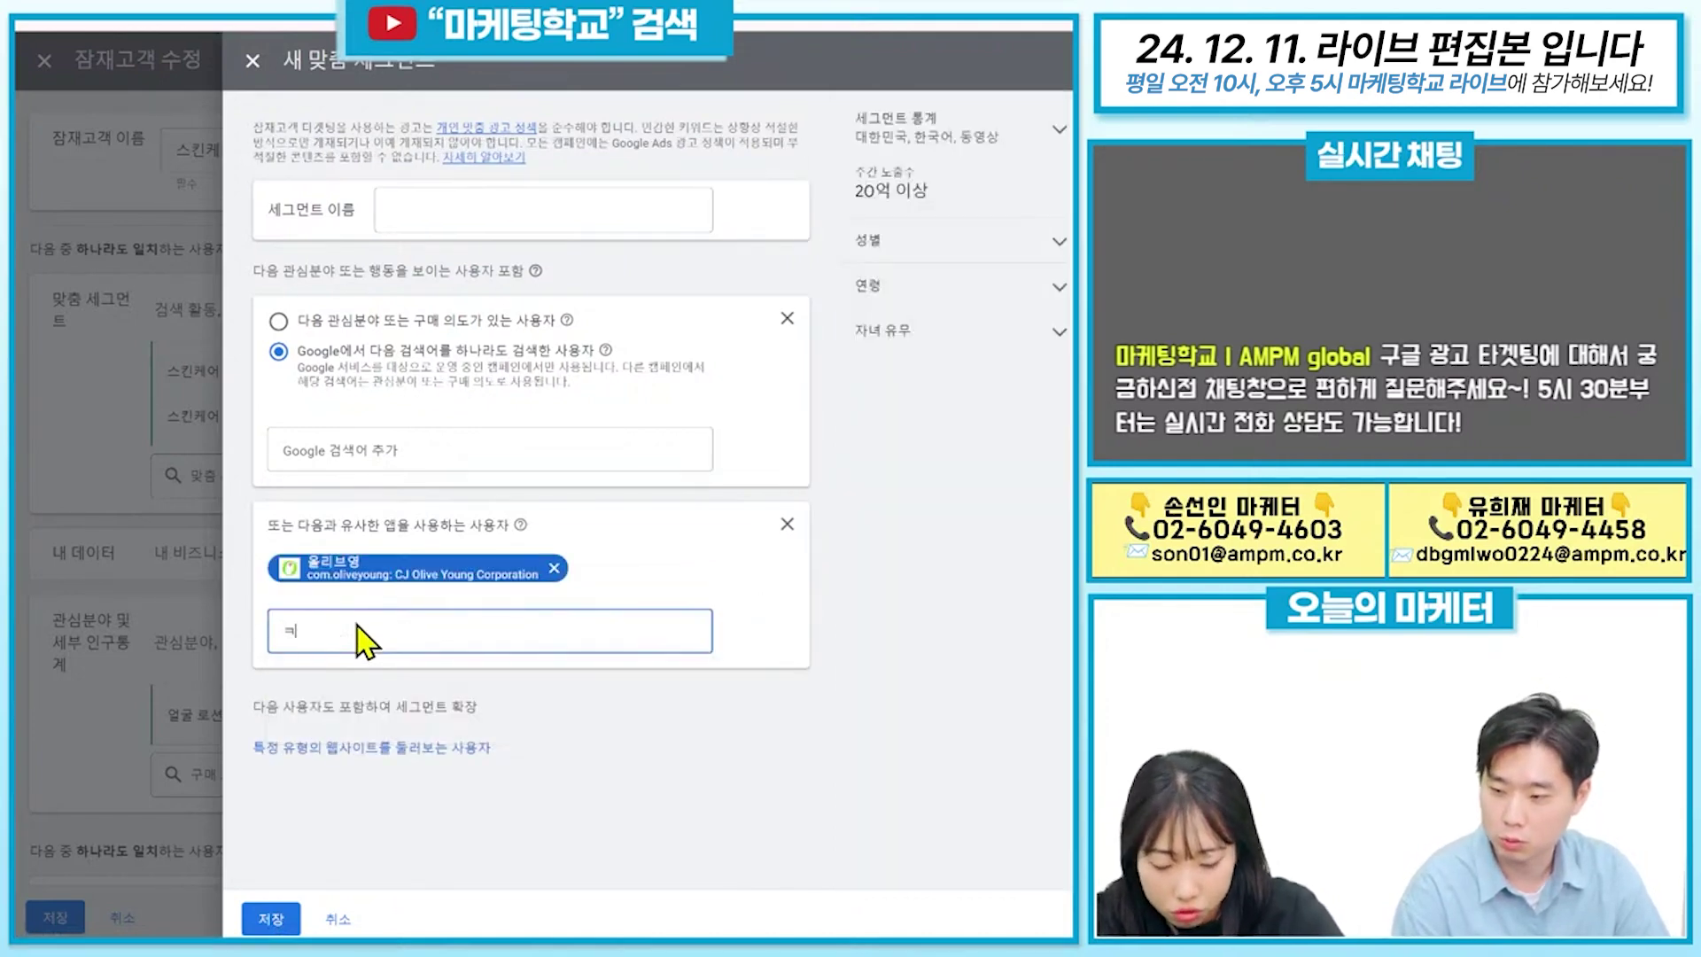
type("팡")
left_click(359, 682)
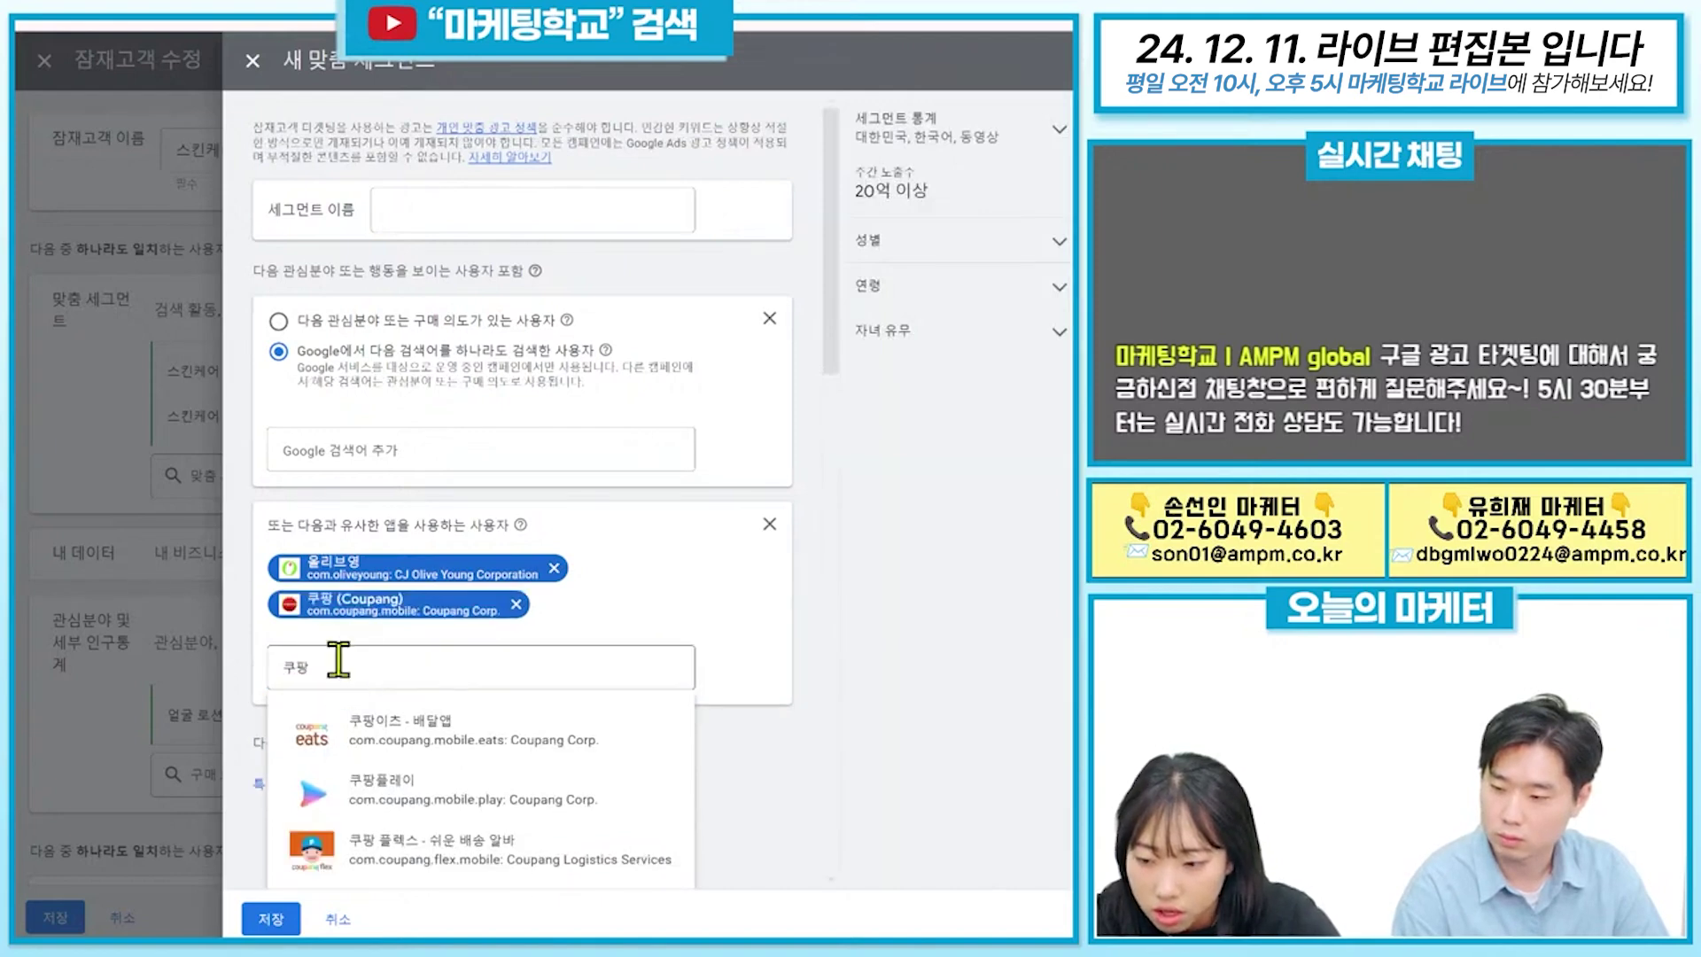
key("BackSpace")
key("BackSpace")
type("화해")
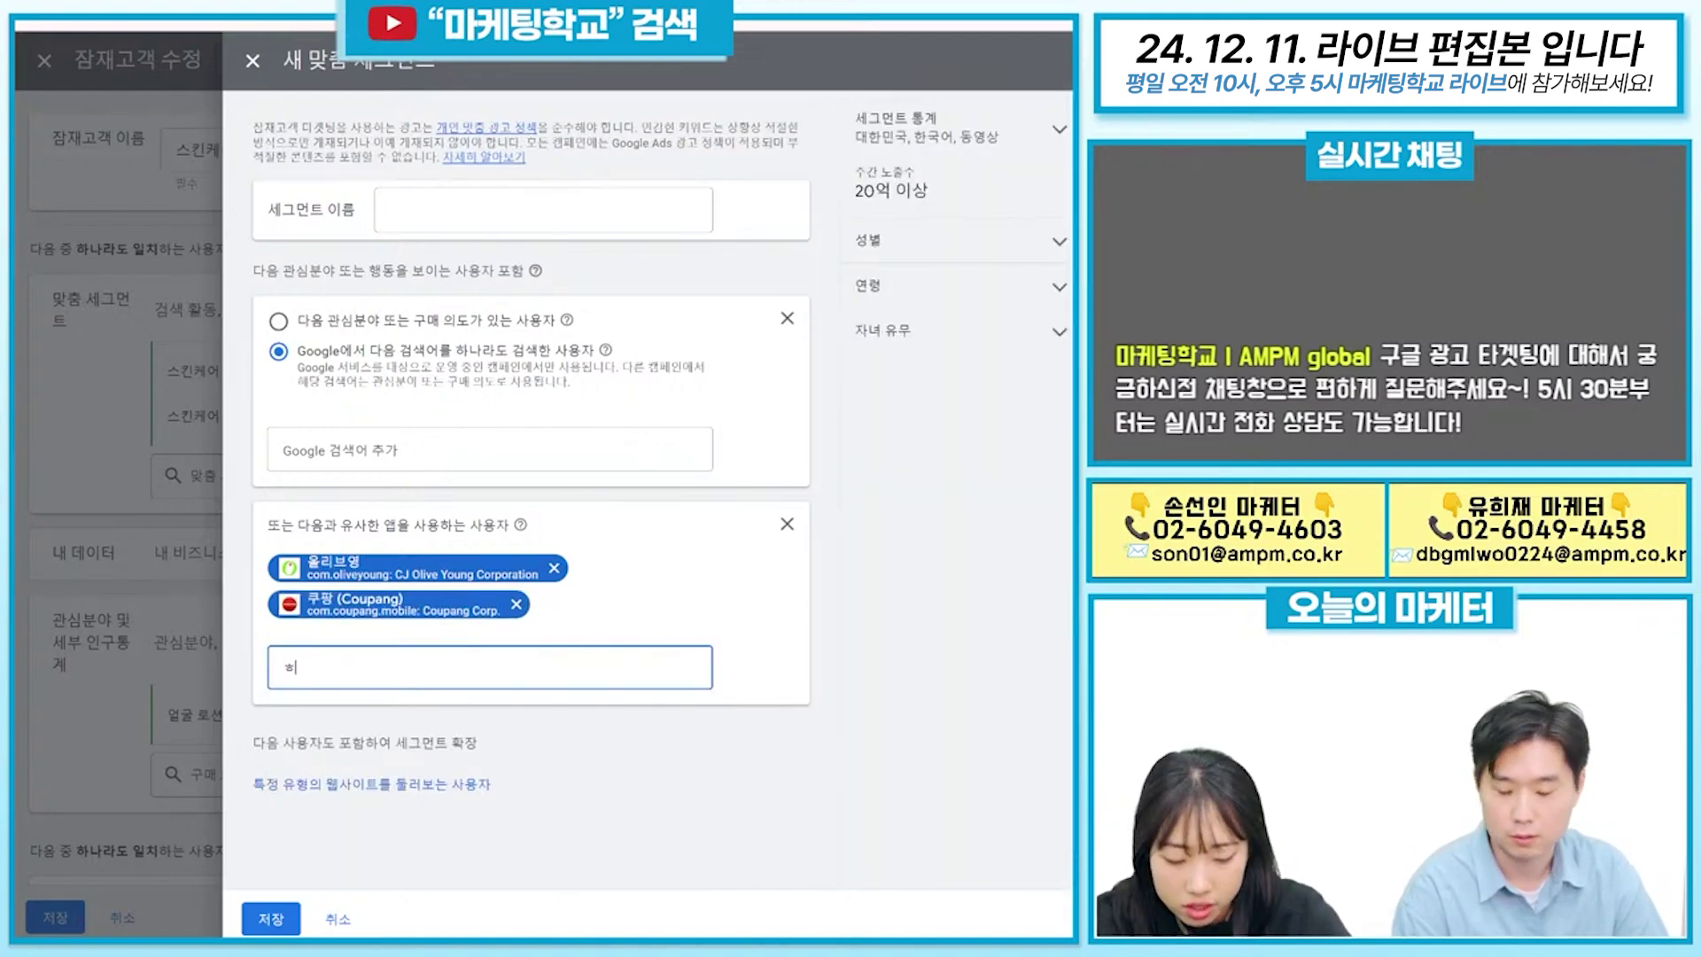
left_click(376, 740)
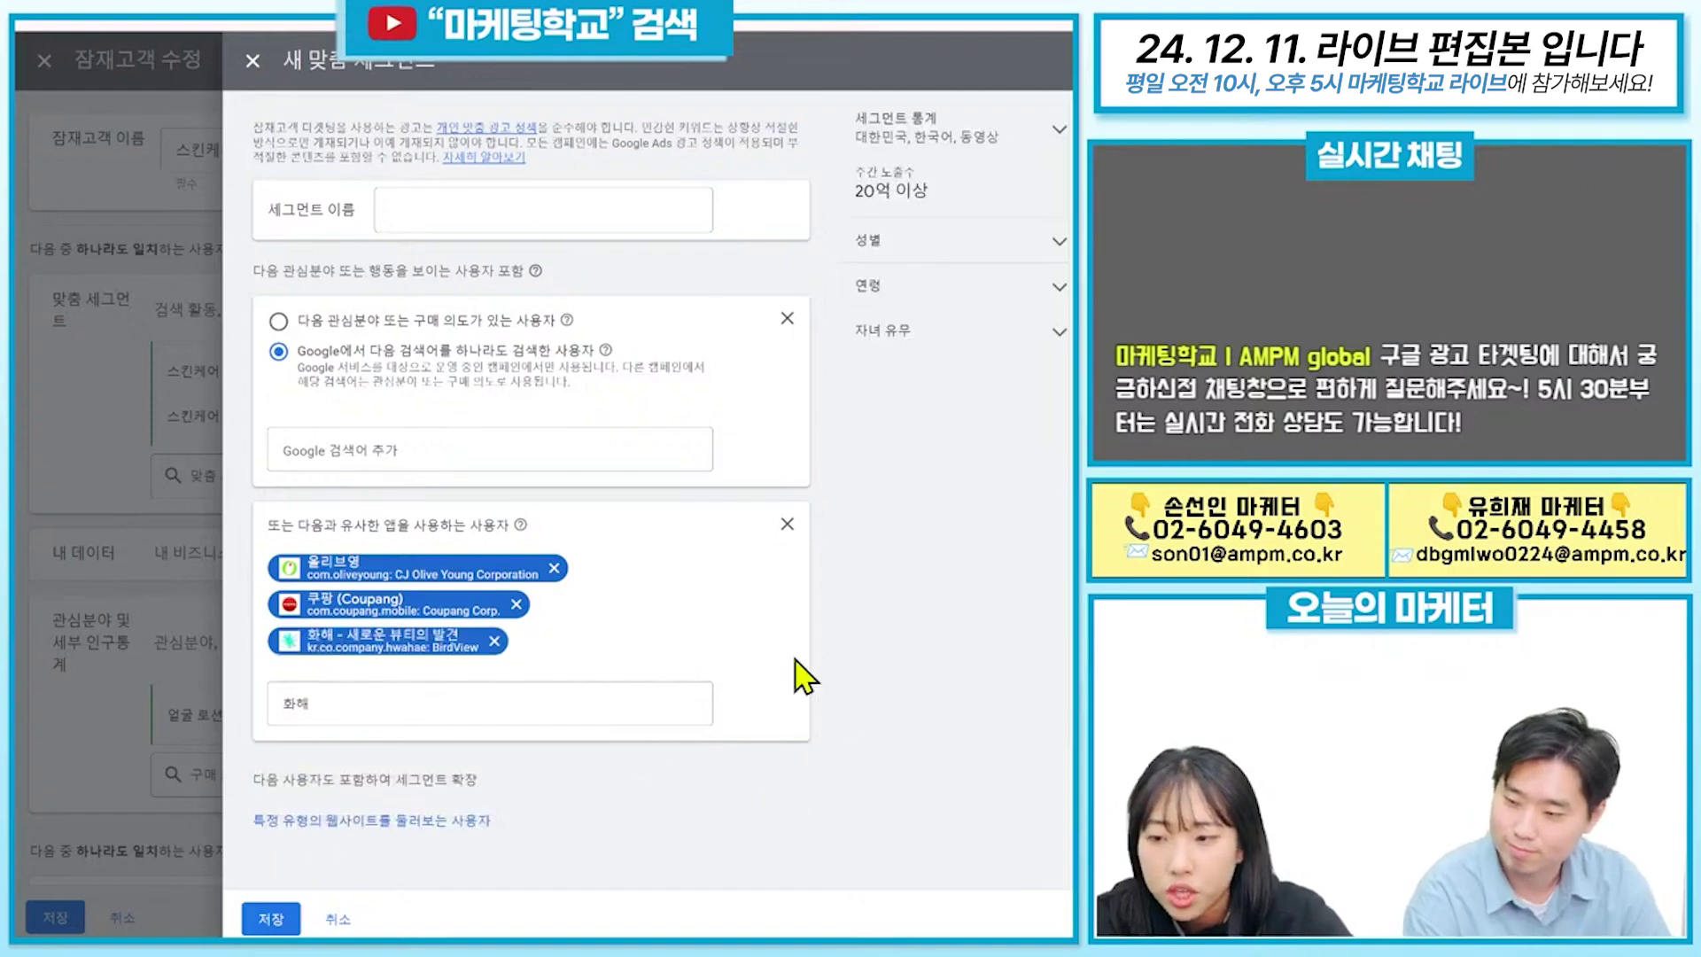
Name the custom segment 뷰티어플 and save it to the audience.
left_click(487, 206)
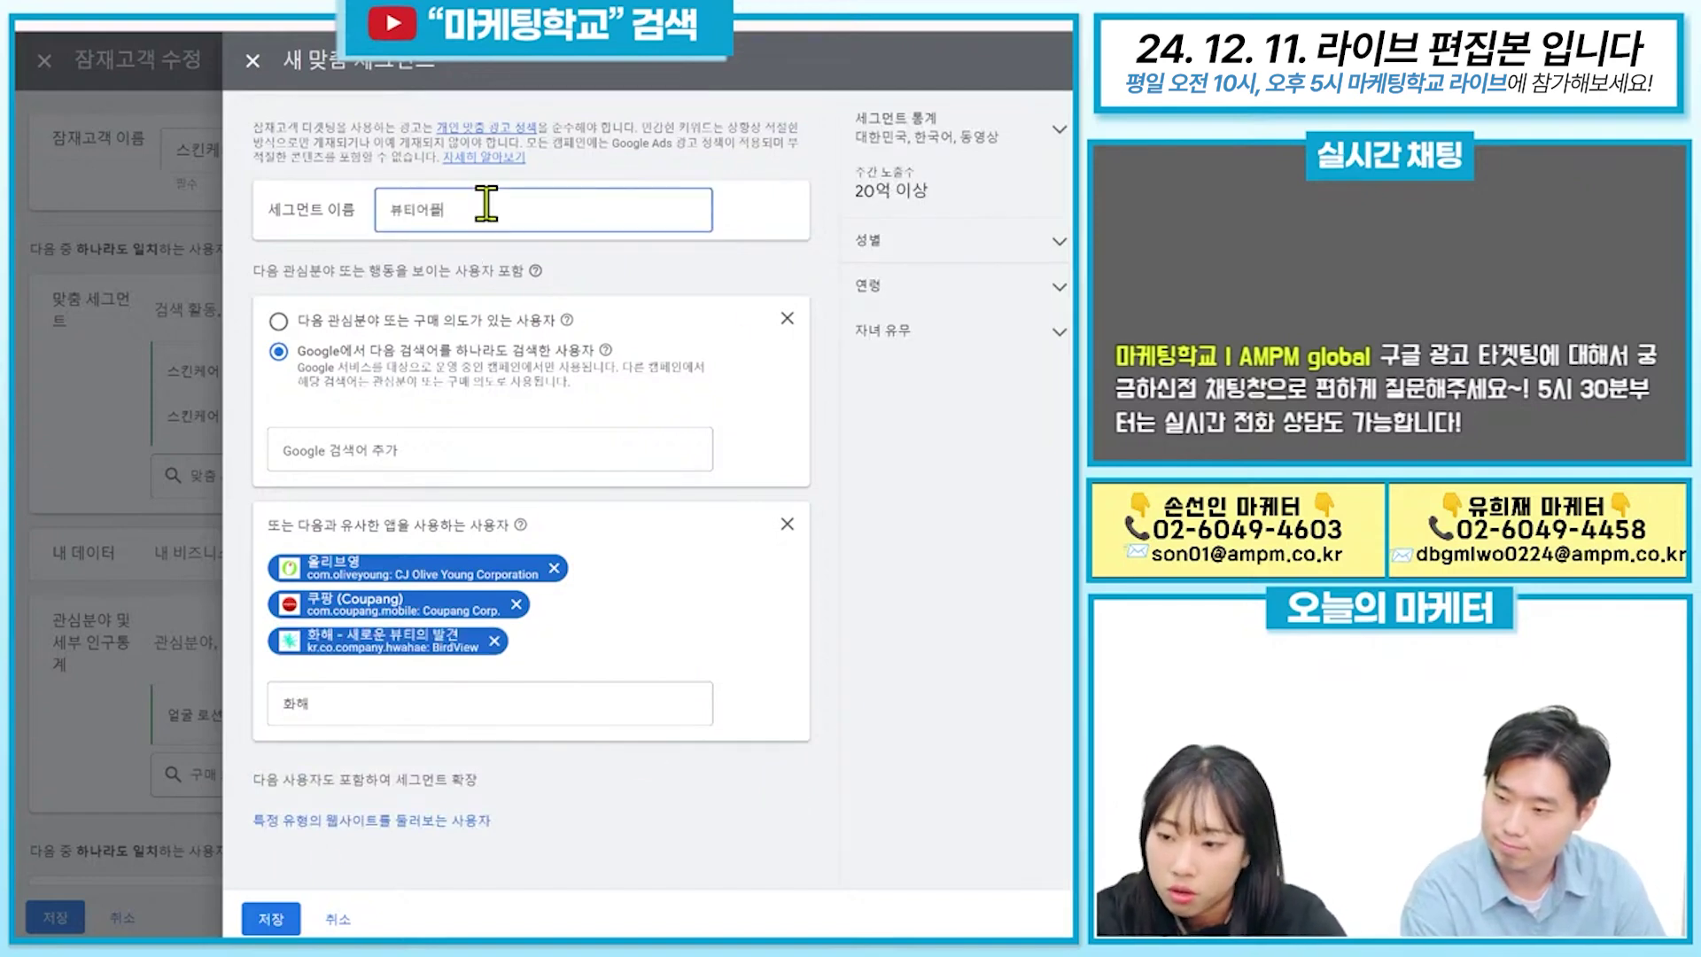
left_click(270, 919)
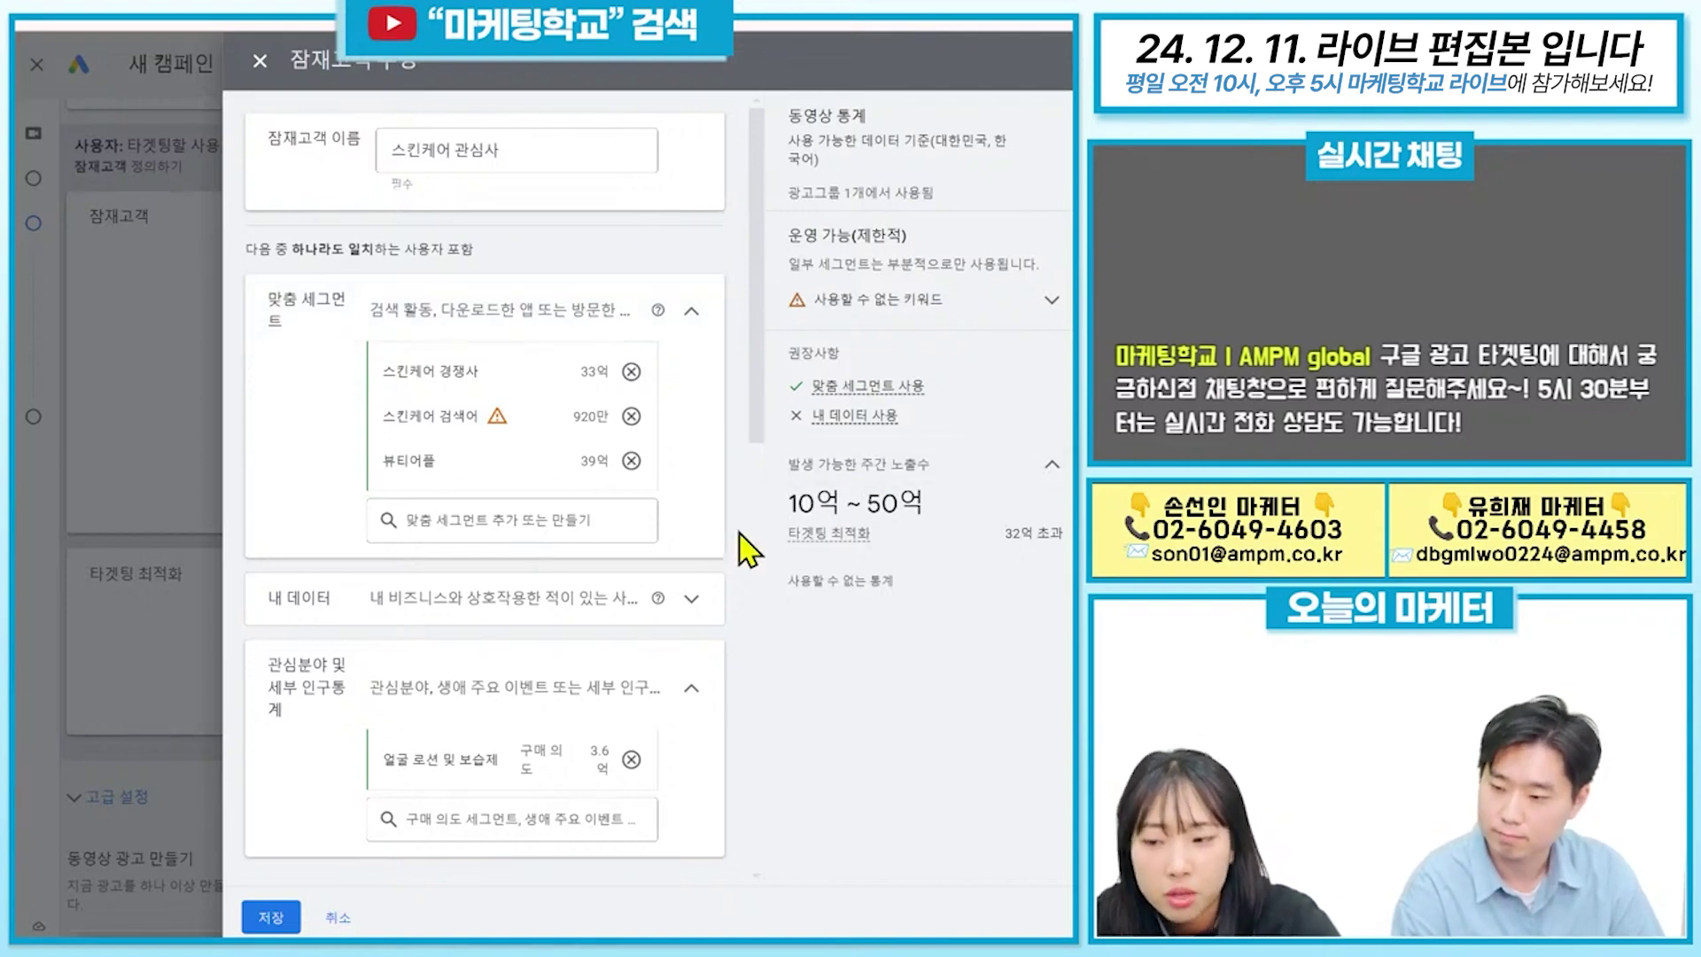
Browse the interest and detailed demographics categories (구매 의도, 경조사, 상세한 인구통계, 관심분야) available for the audience.
mouse_move(403, 434)
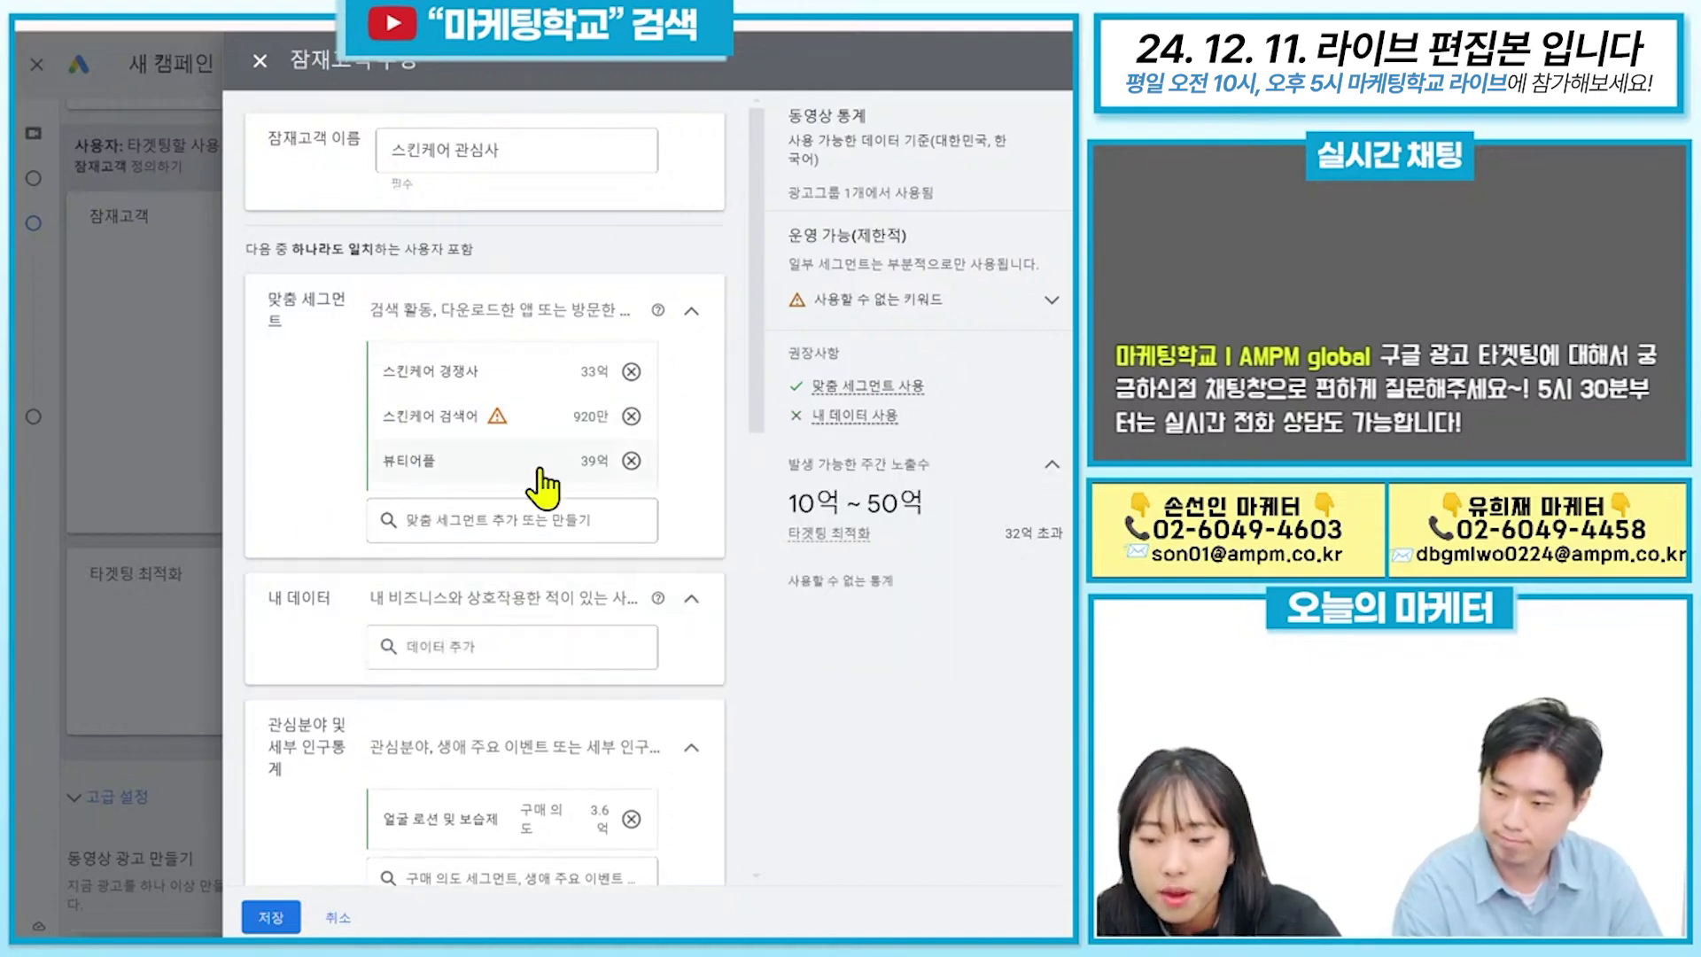
scroll(545, 485, "down", 3)
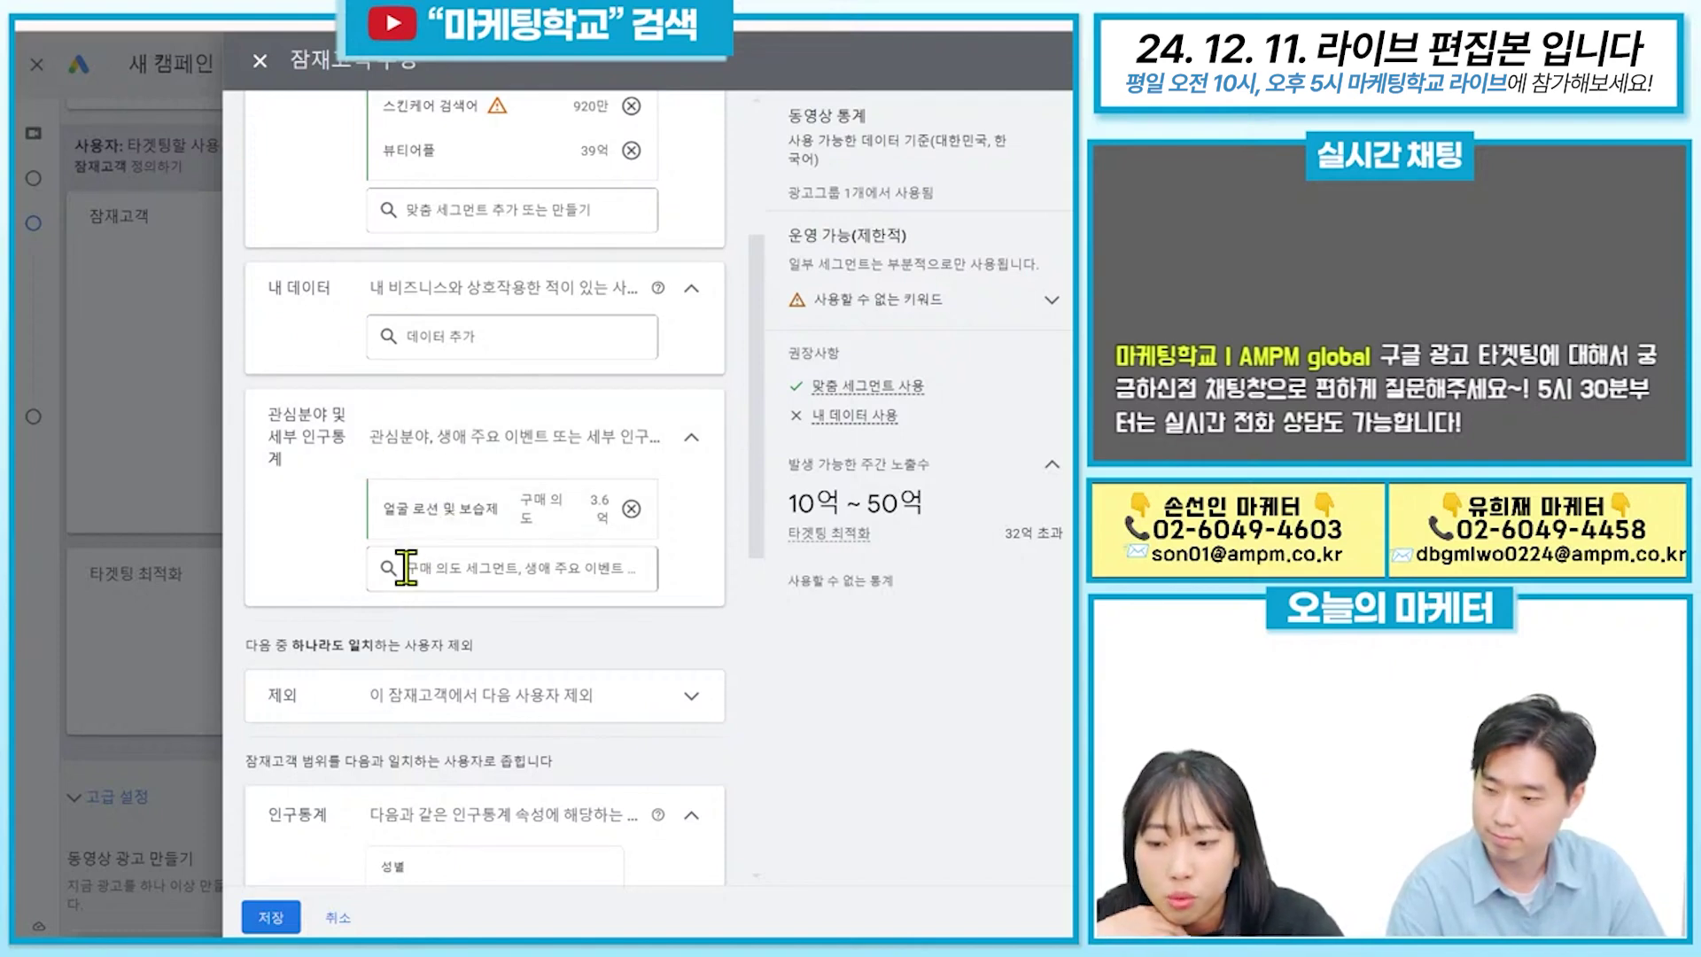
left_click(449, 570)
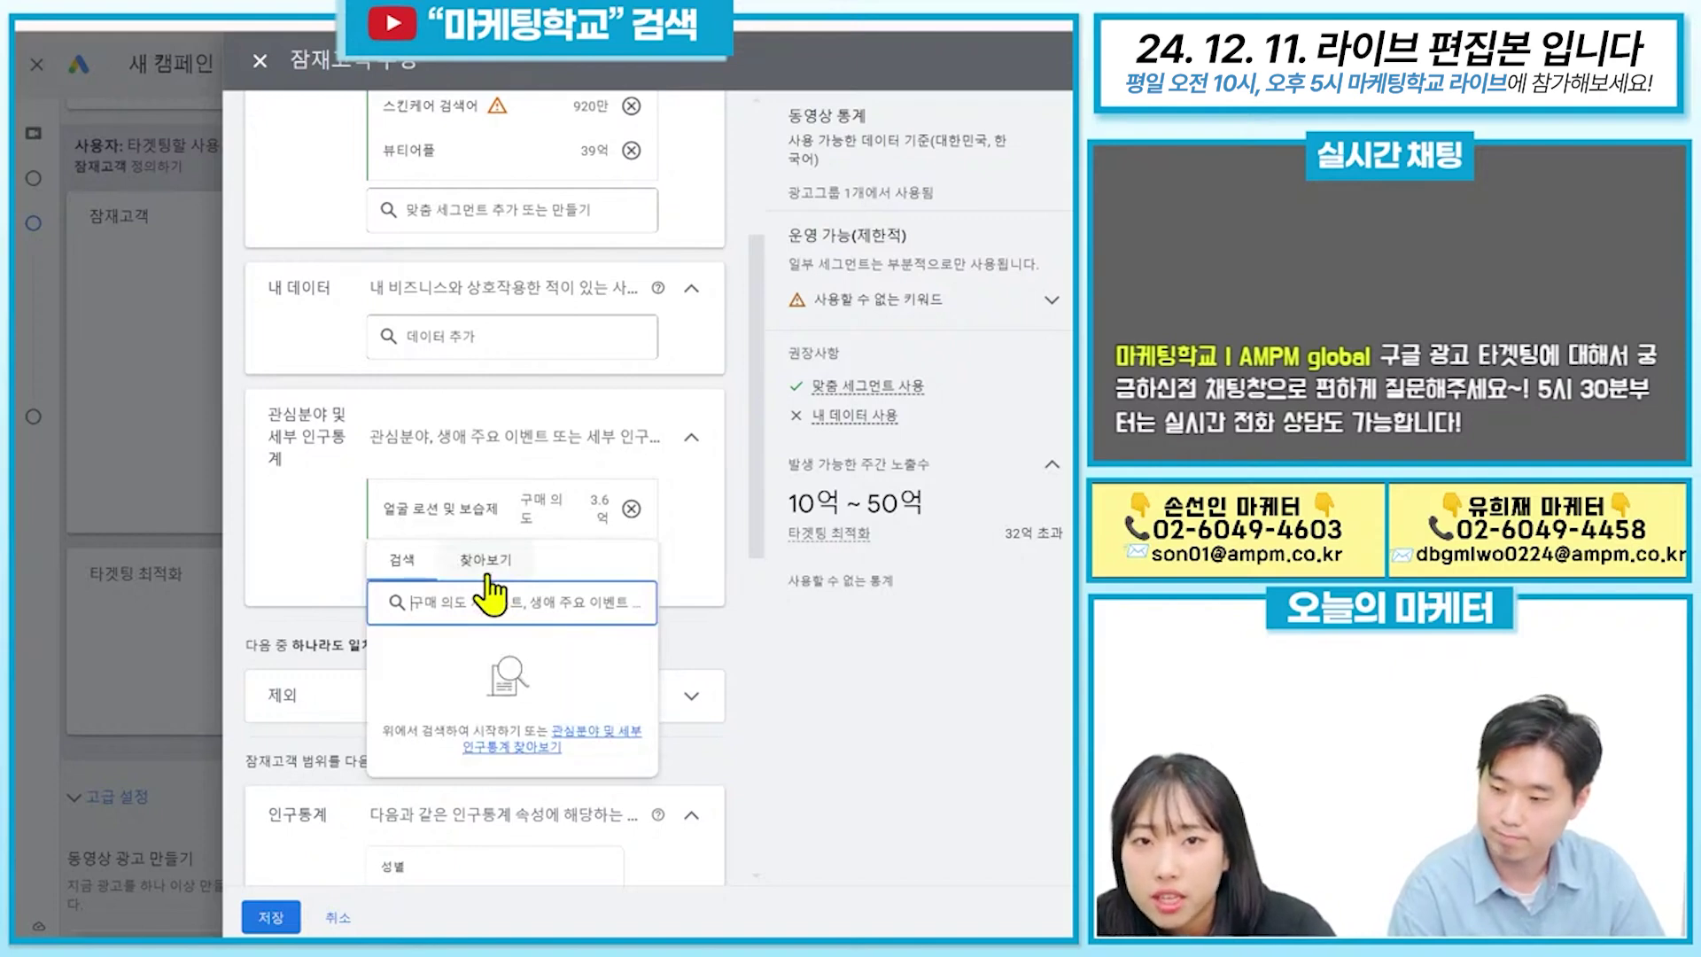
left_click(486, 578)
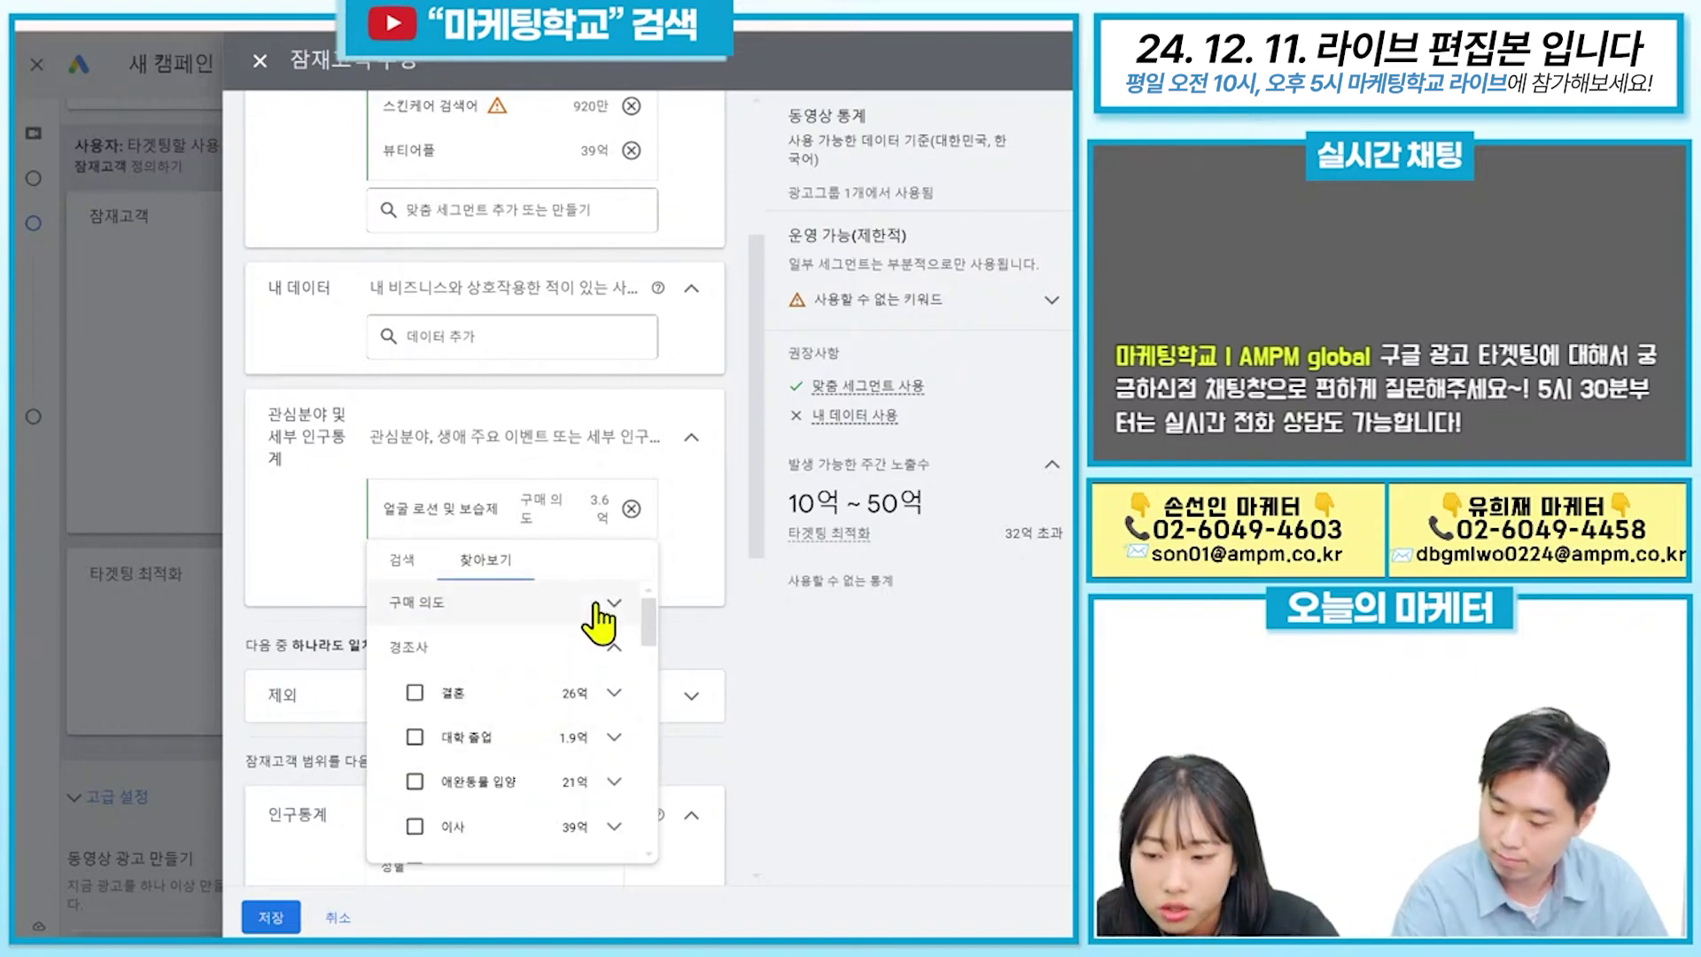
left_click(603, 607)
left_click(602, 608)
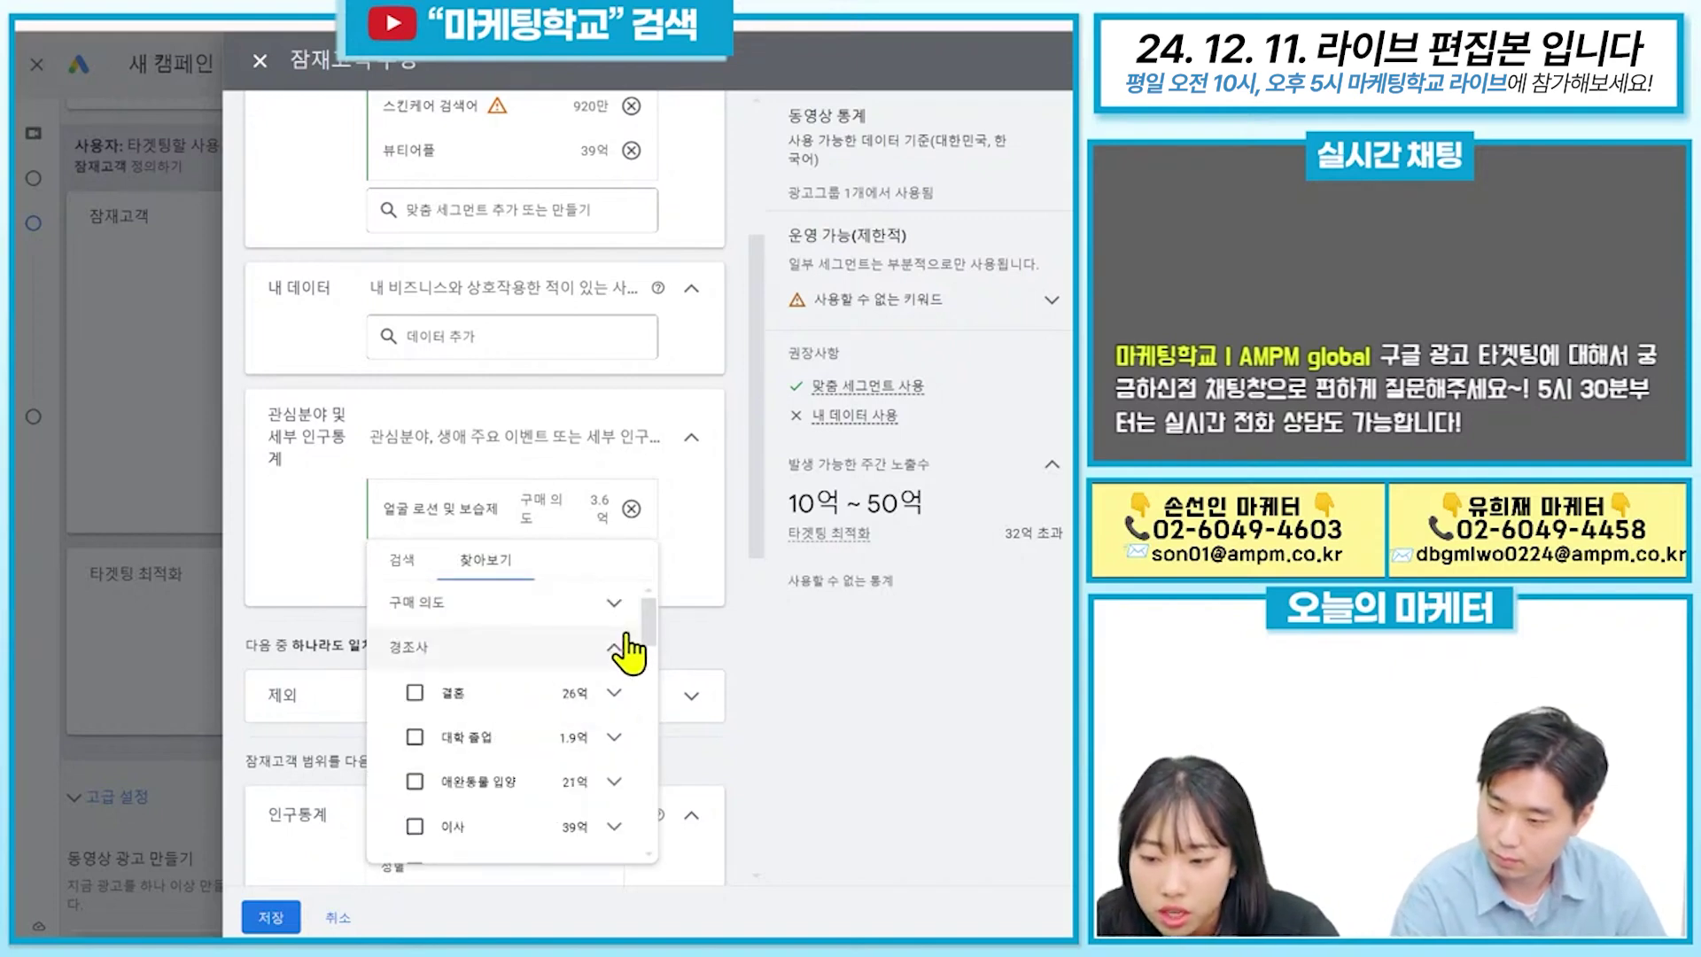
left_click(630, 651)
left_click(616, 696)
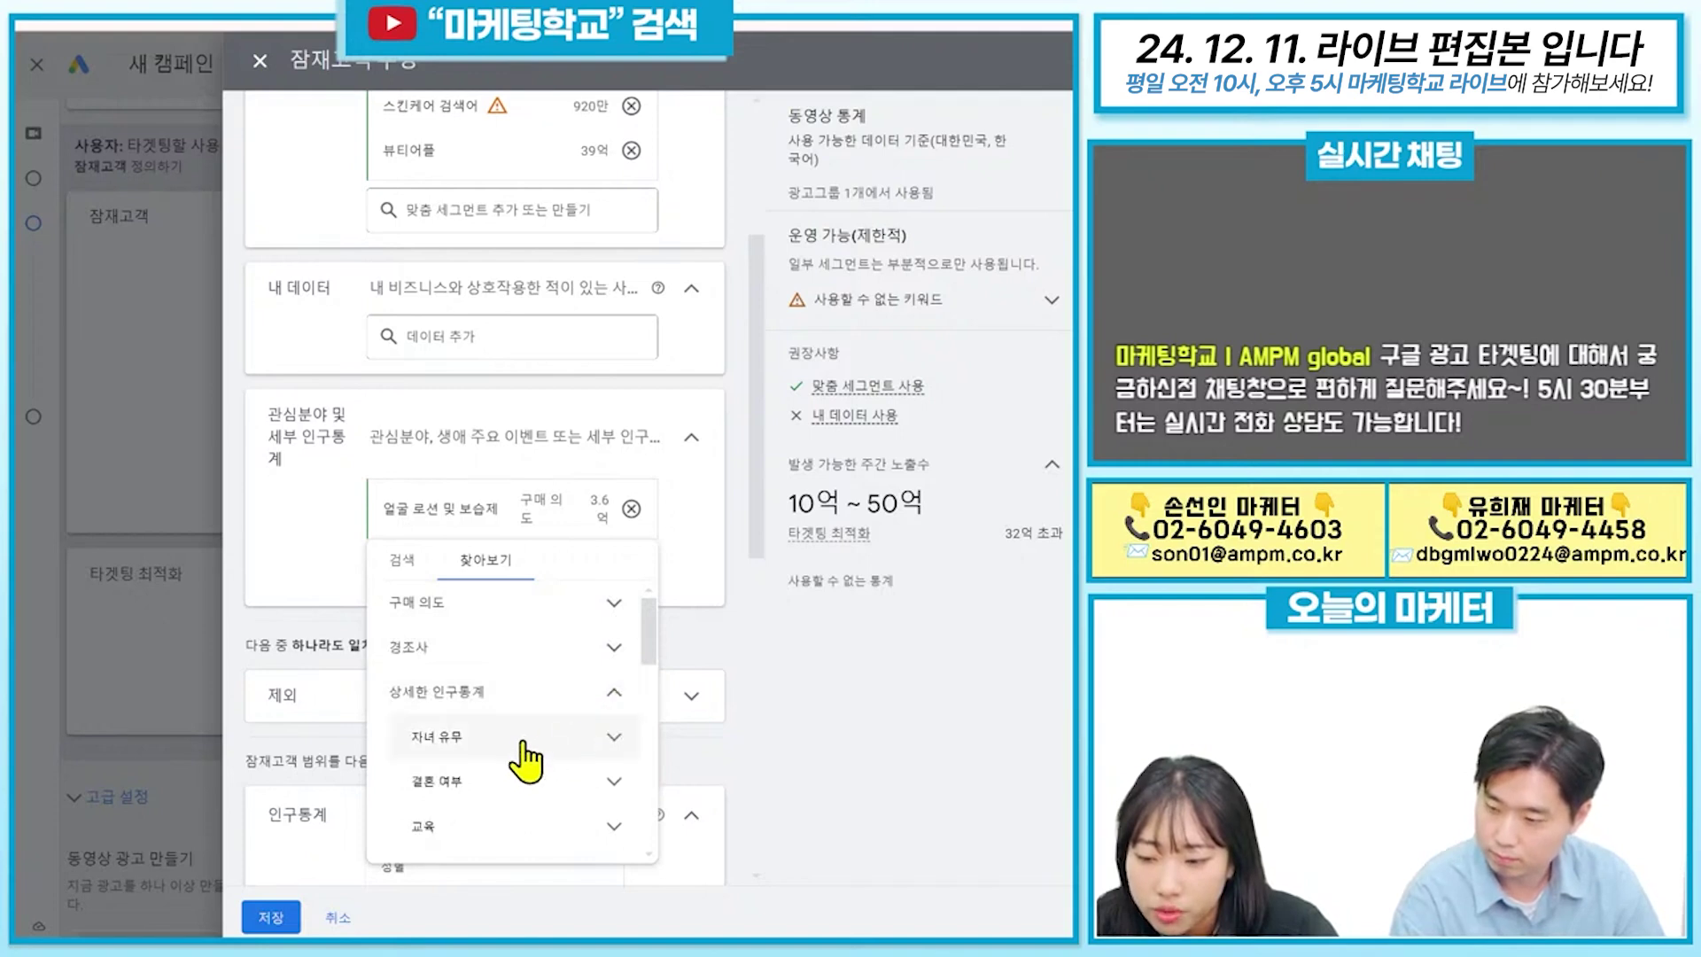
scroll(479, 807, "down", 2)
scroll(496, 782, "up", 2)
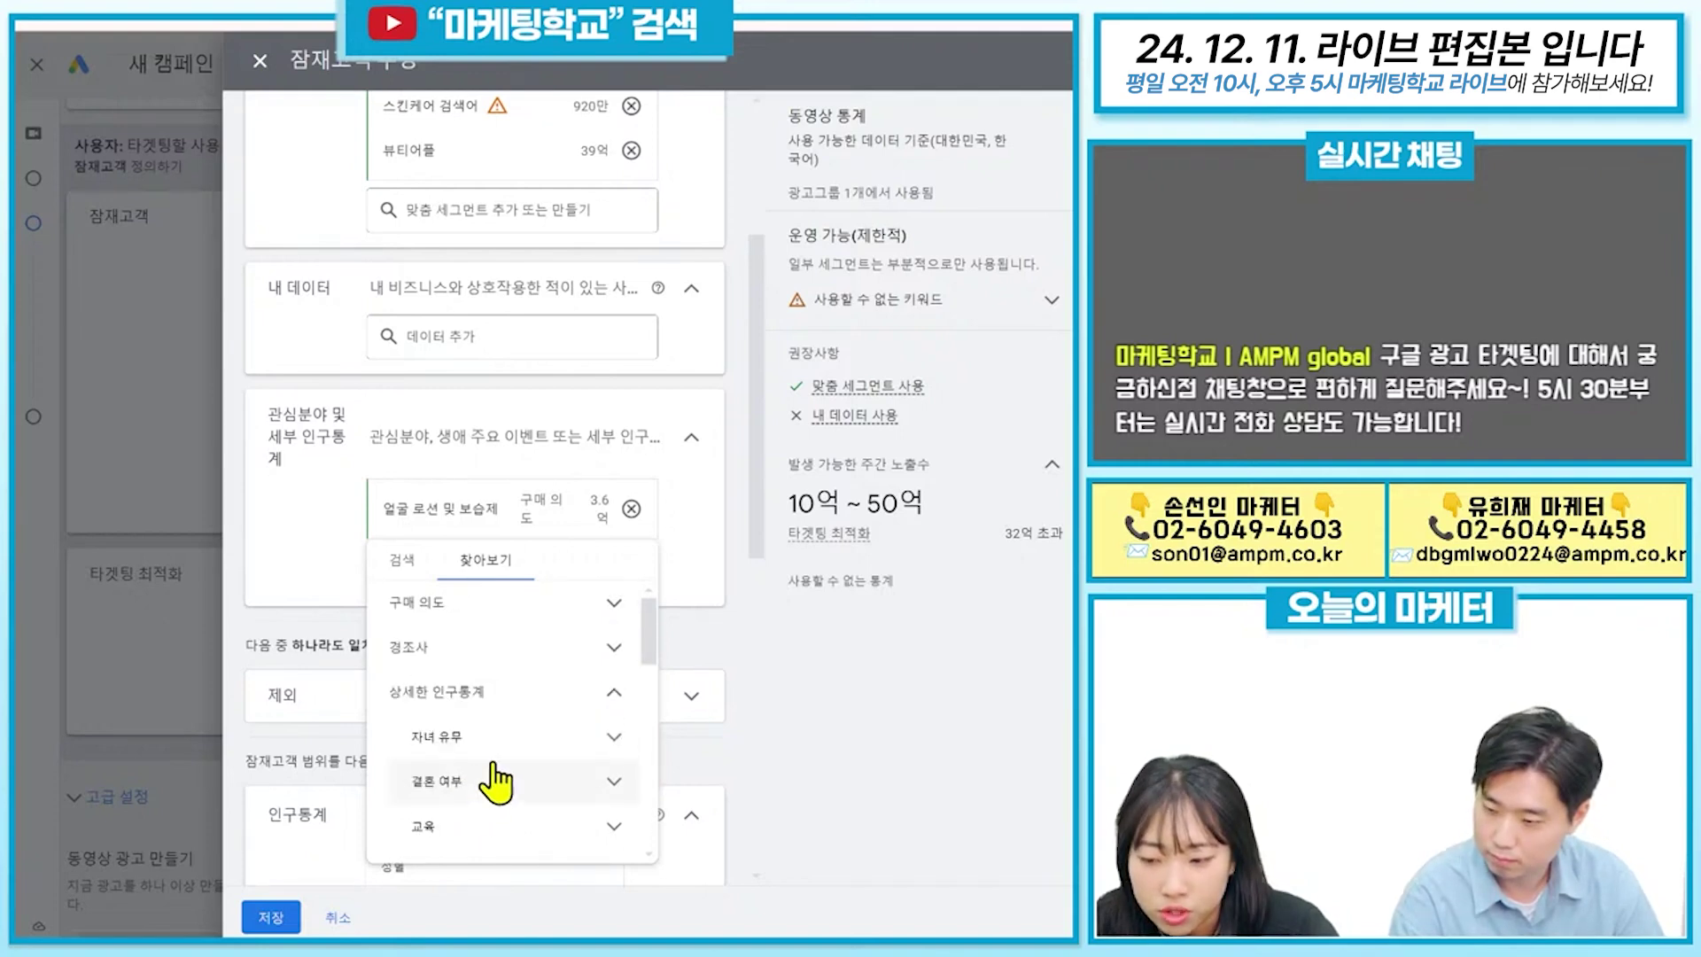
left_click(604, 692)
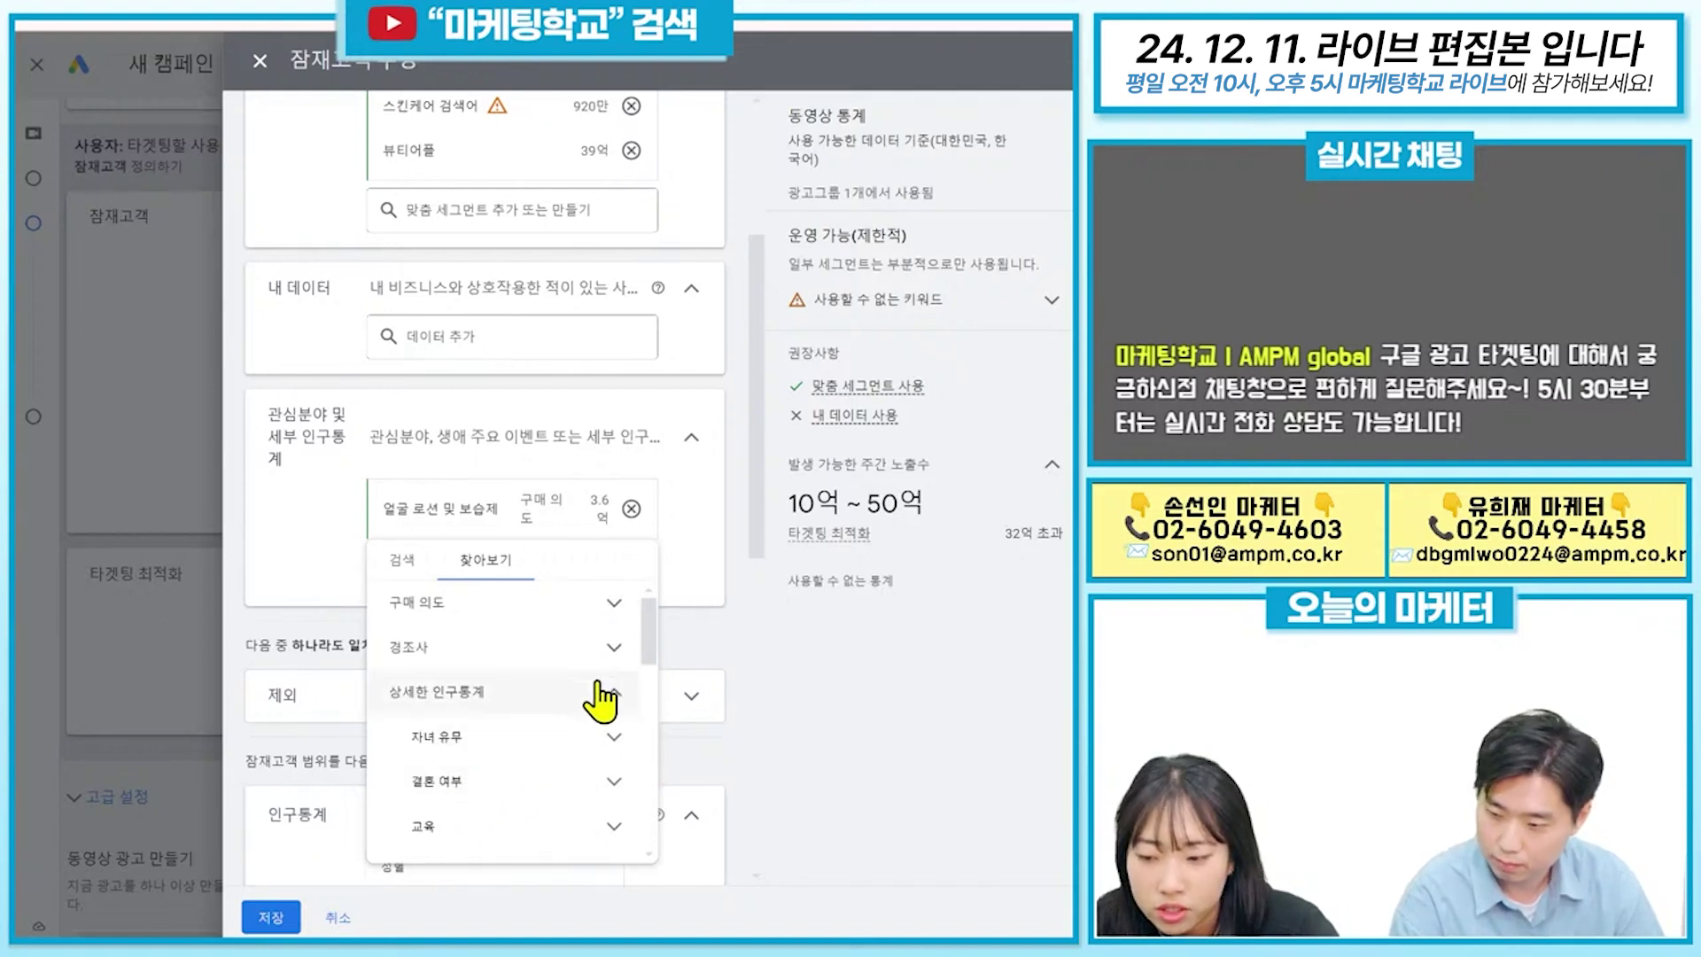
left_click(613, 739)
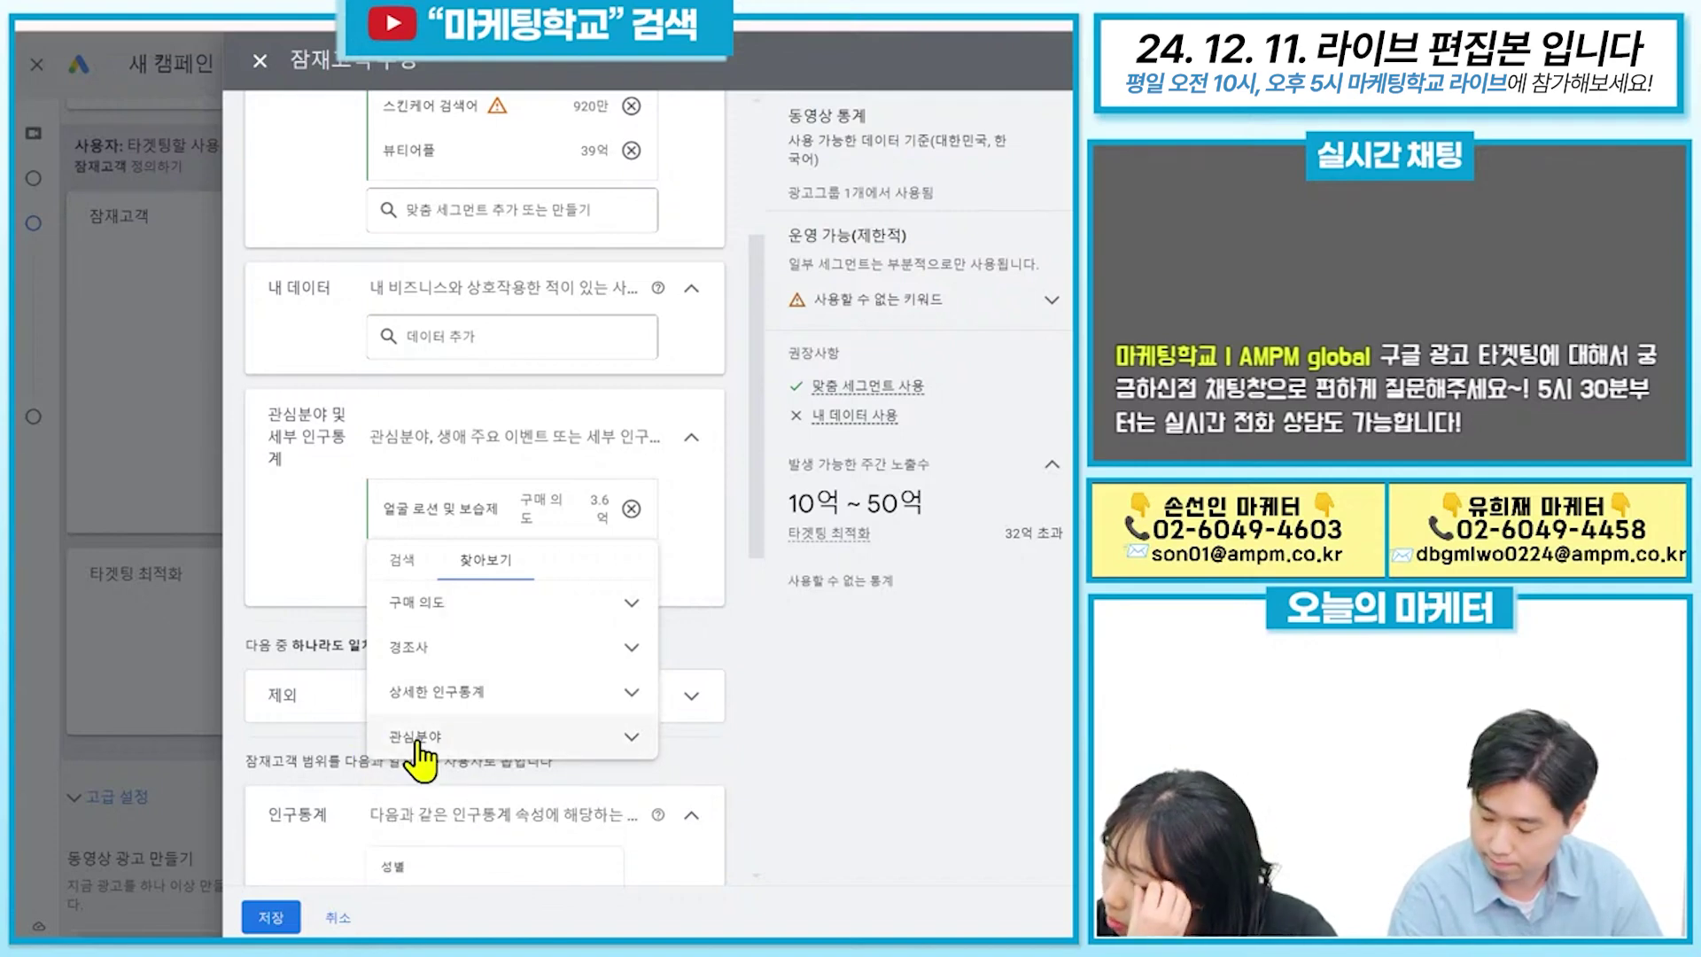
left_click(335, 574)
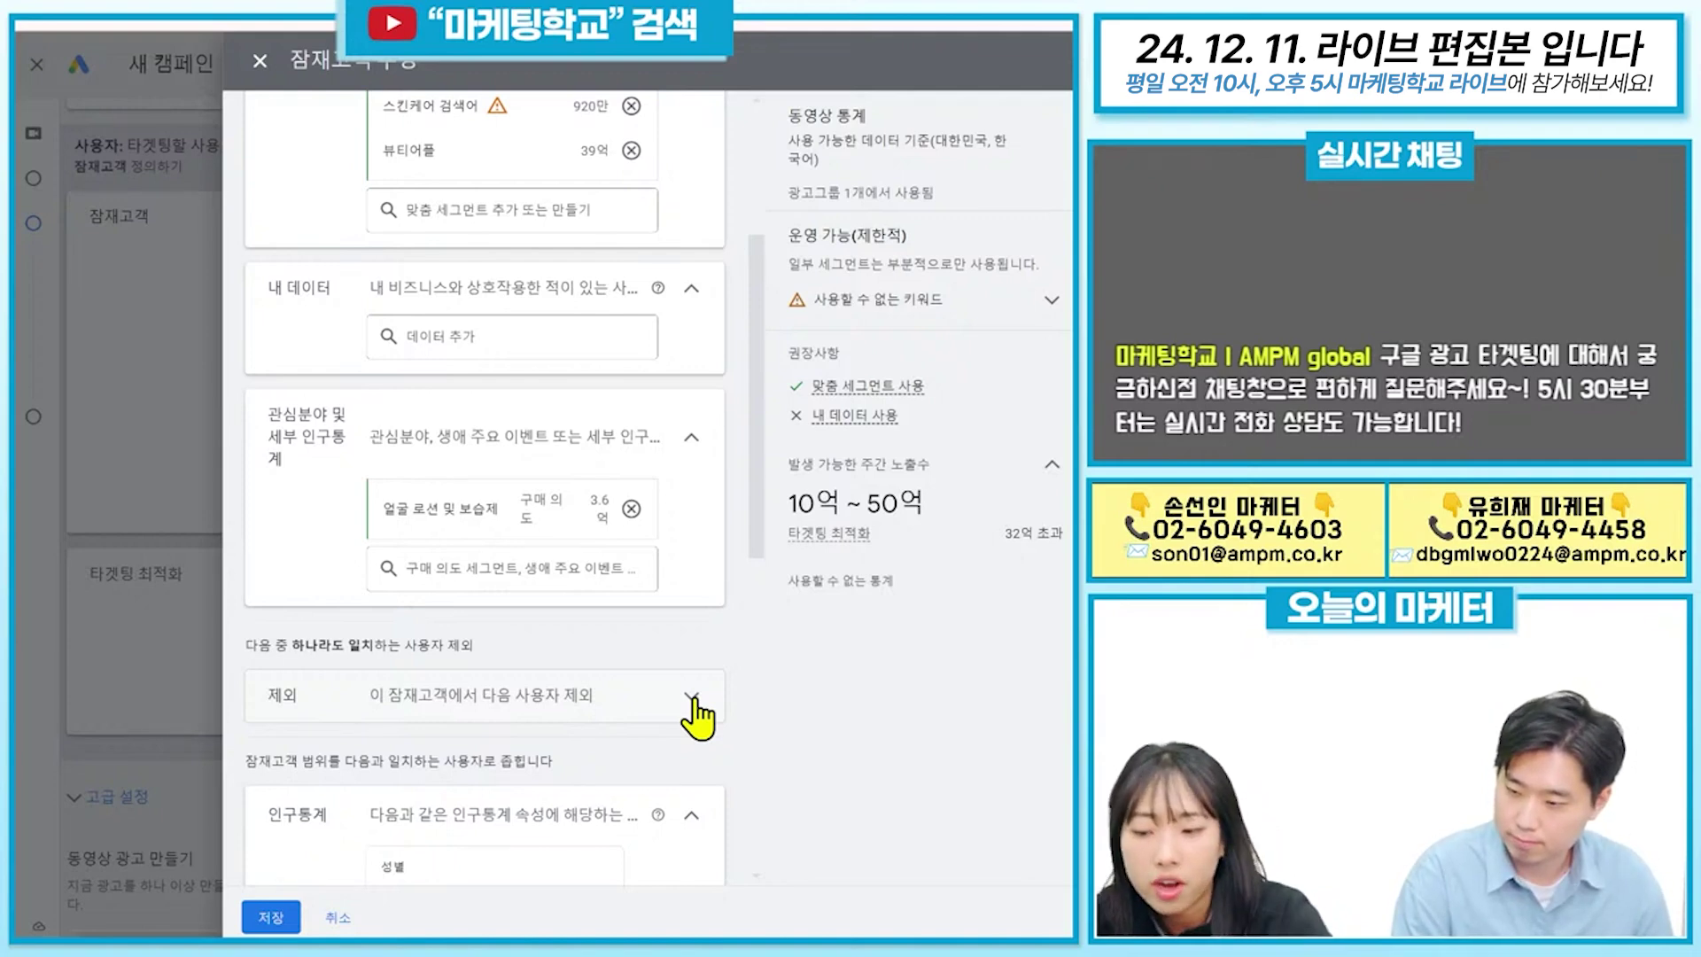
Review the demographics and save the changes to the existing 스킨케어 관심사 audience with the 이 잠재고객 저장 option.
scroll(550, 380, "down", 7)
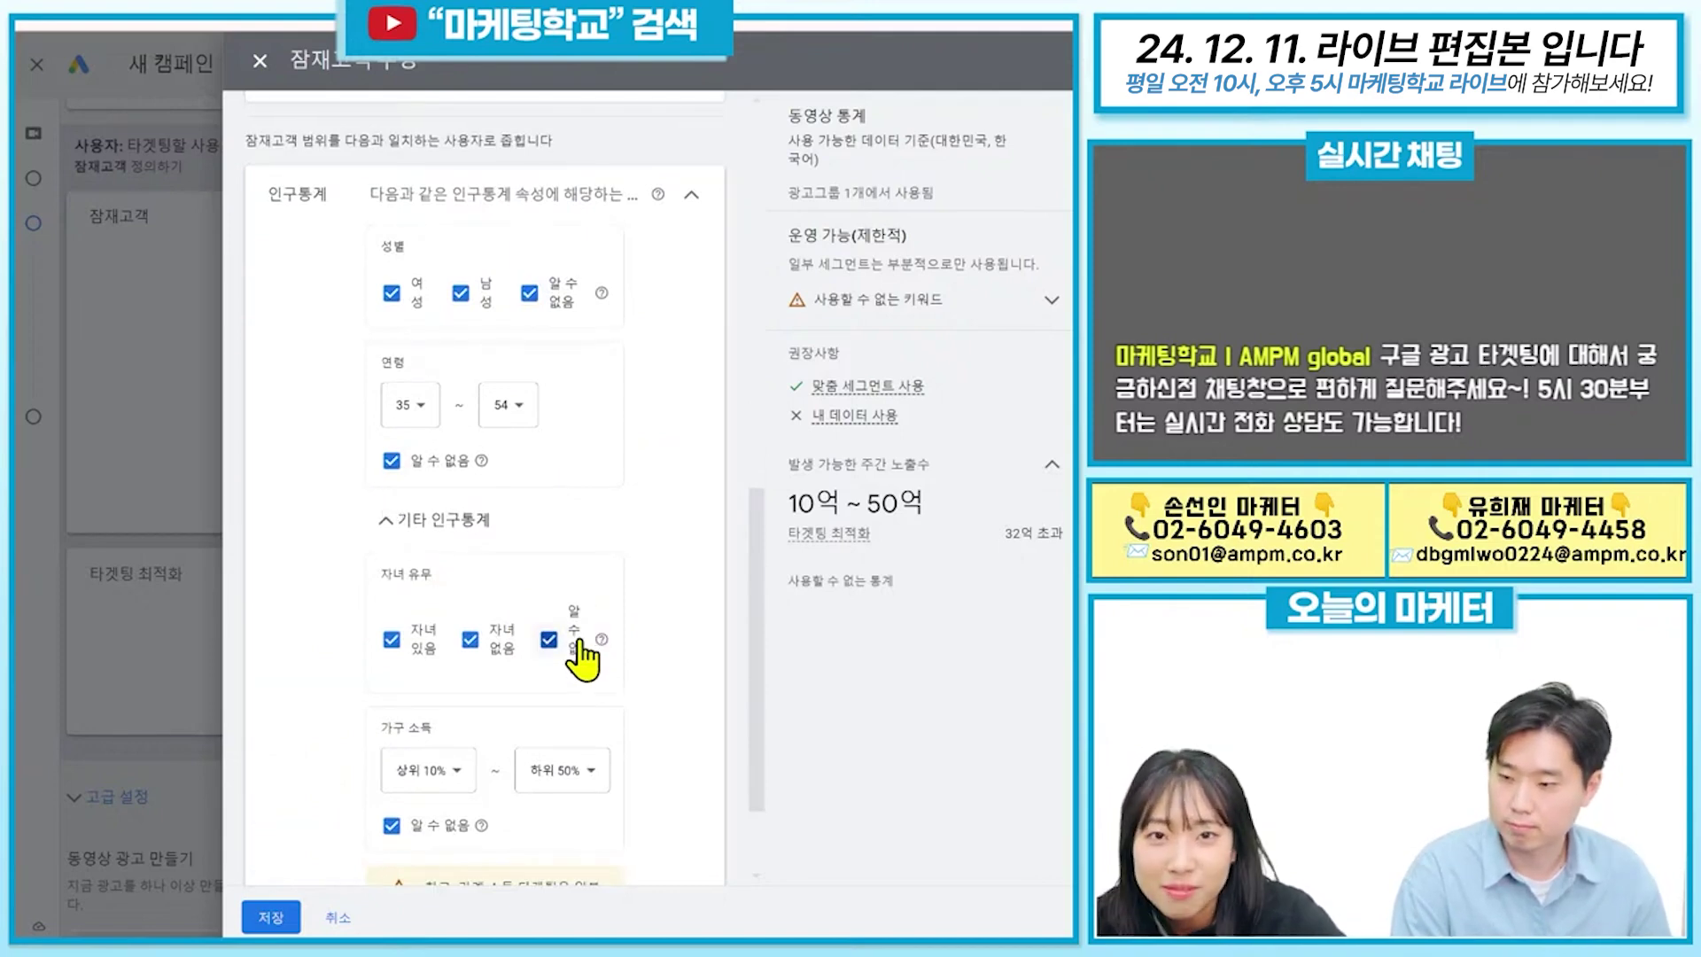
scroll(415, 714, "down", 3)
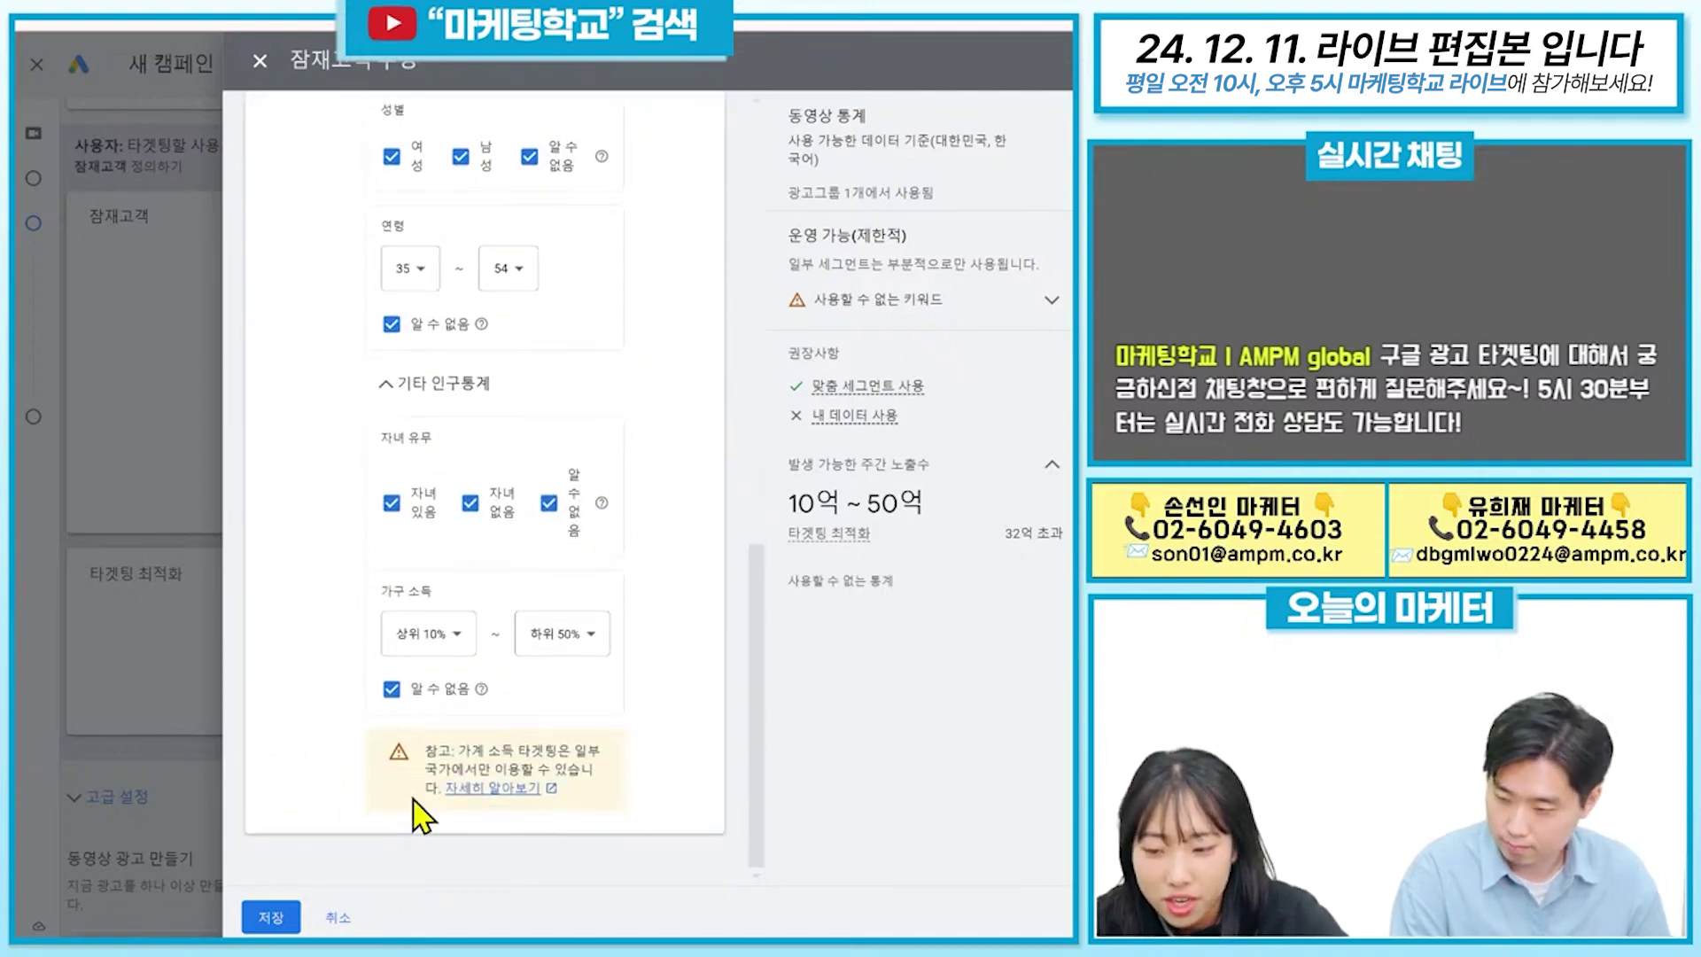
left_click(286, 917)
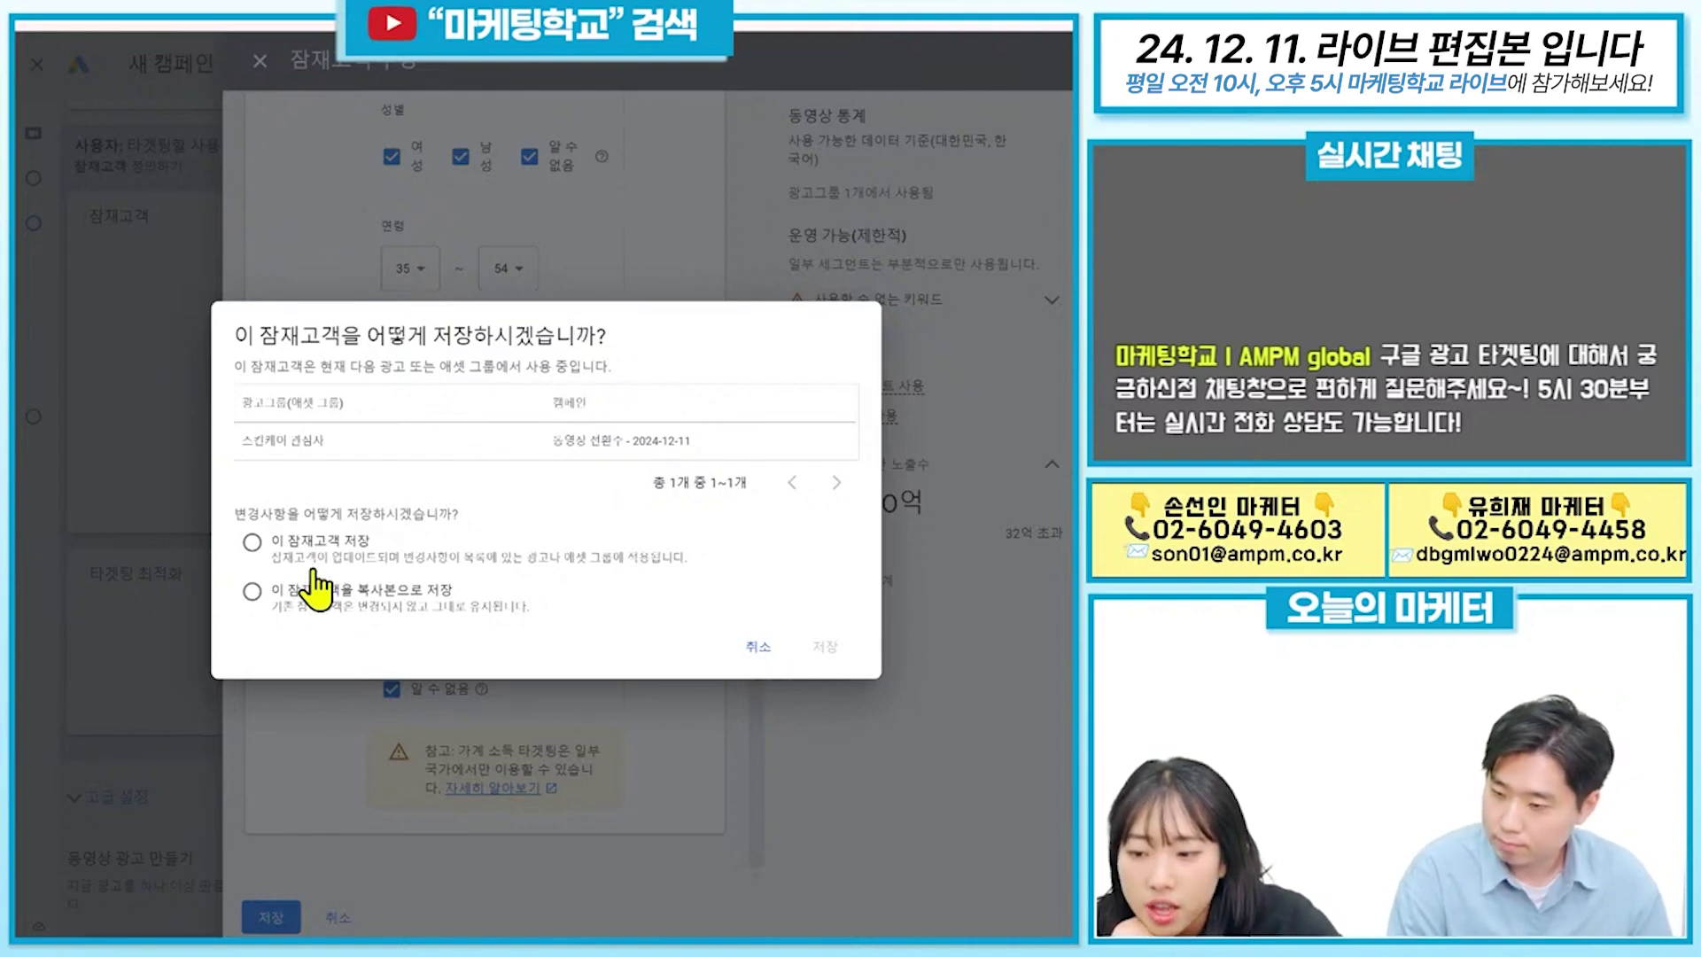
left_click(251, 592)
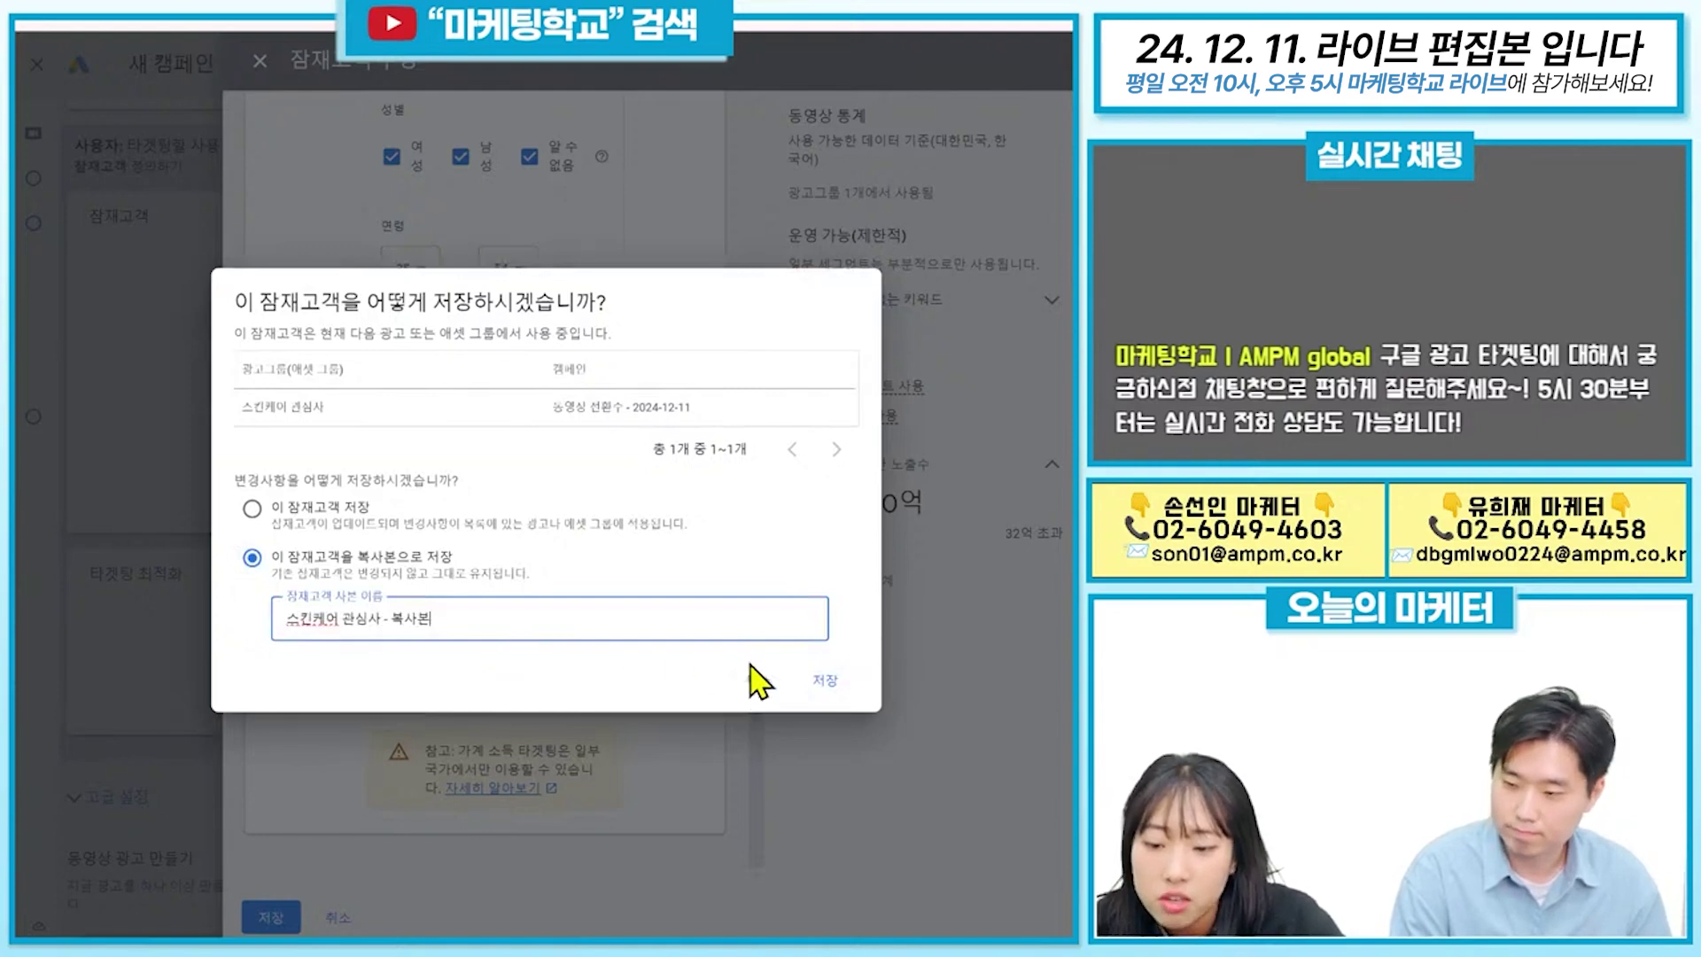
left_click(321, 514)
left_click(820, 680)
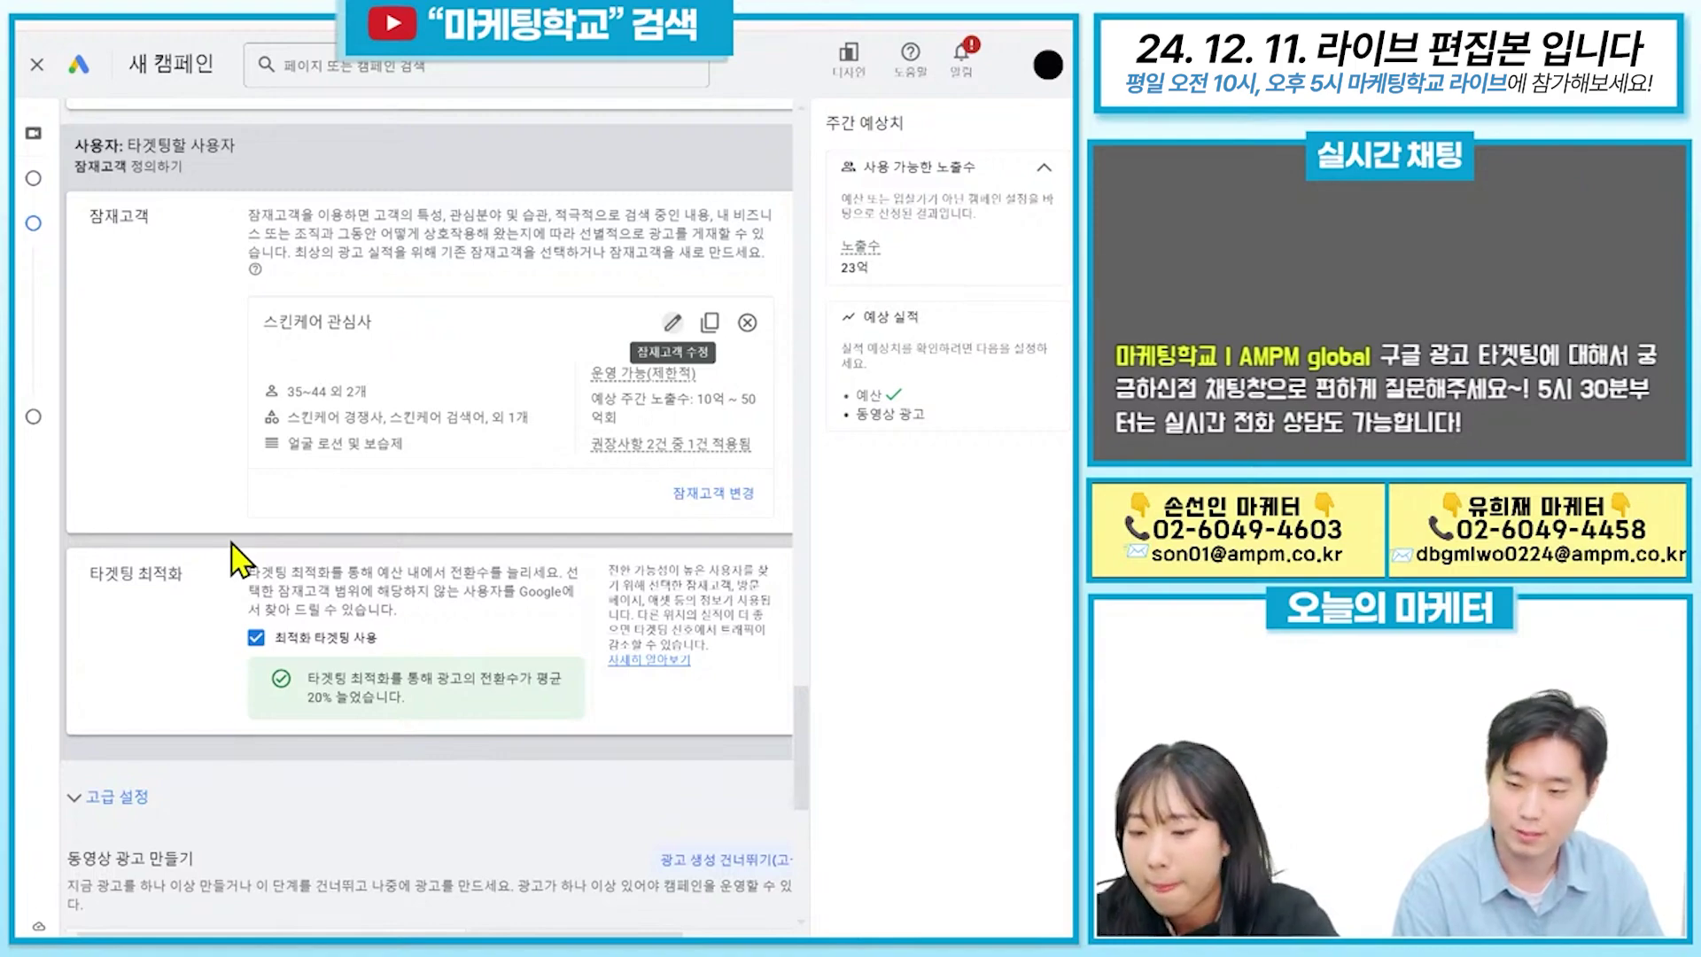
Check the content targeting under 고급 설정, collapse that section and cancel the campaign creation.
scroll(233, 562, "down", 5)
left_click(123, 384)
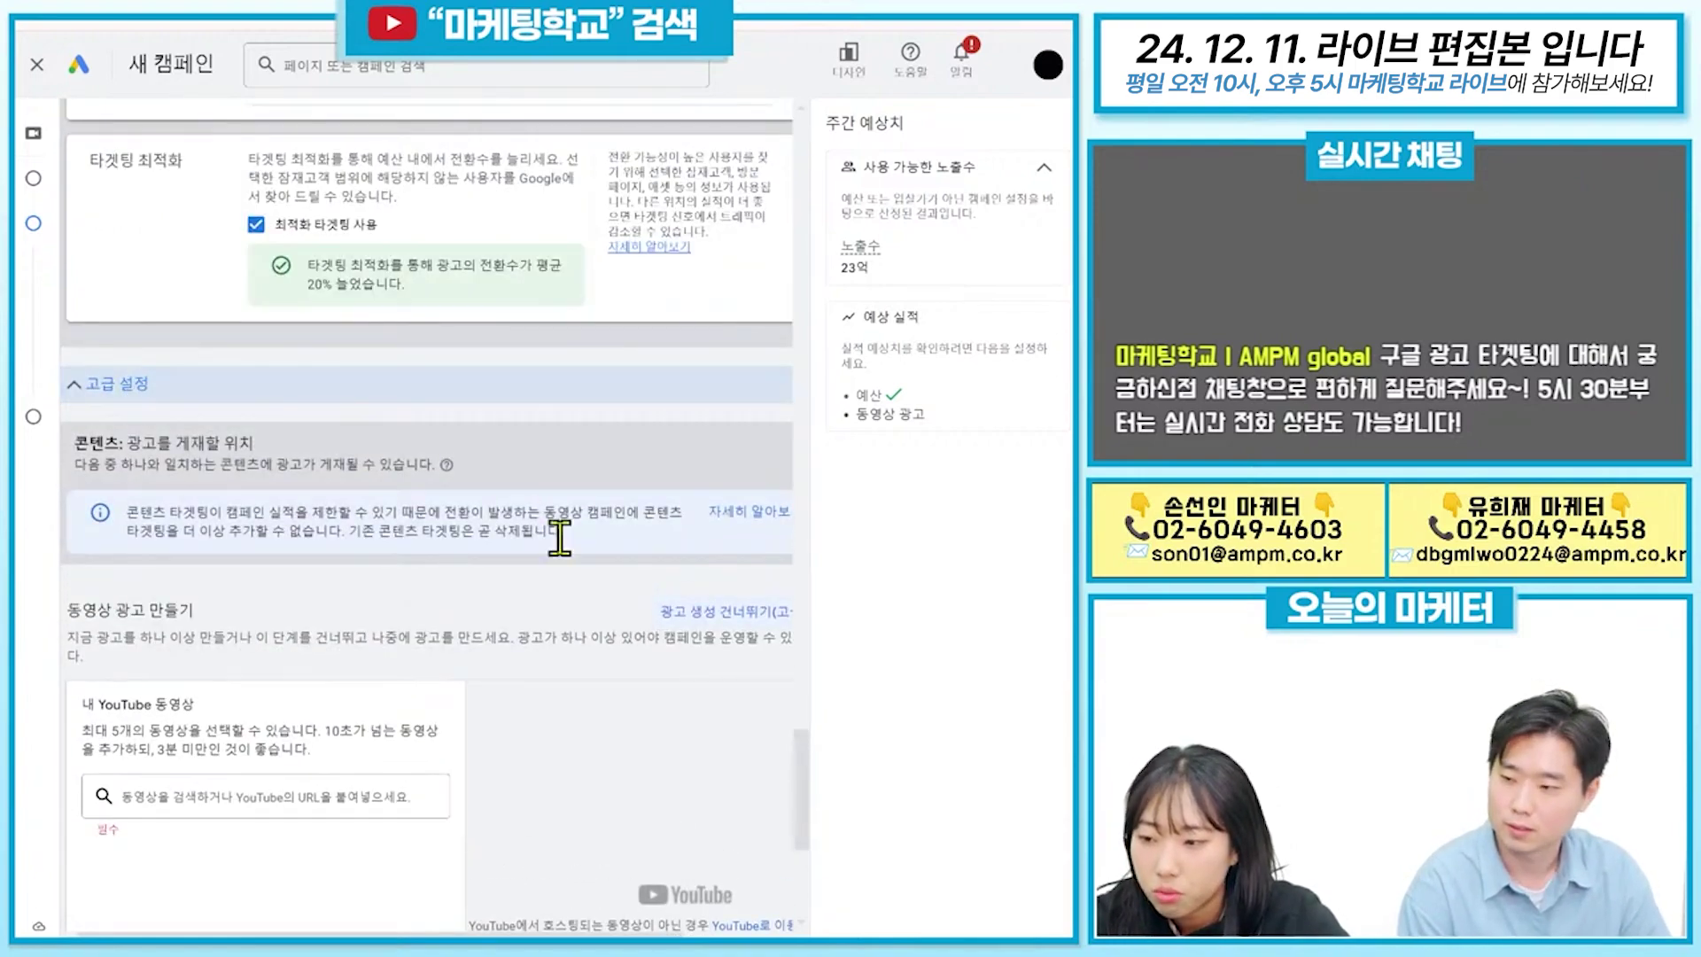
scroll(209, 425, "up", 1)
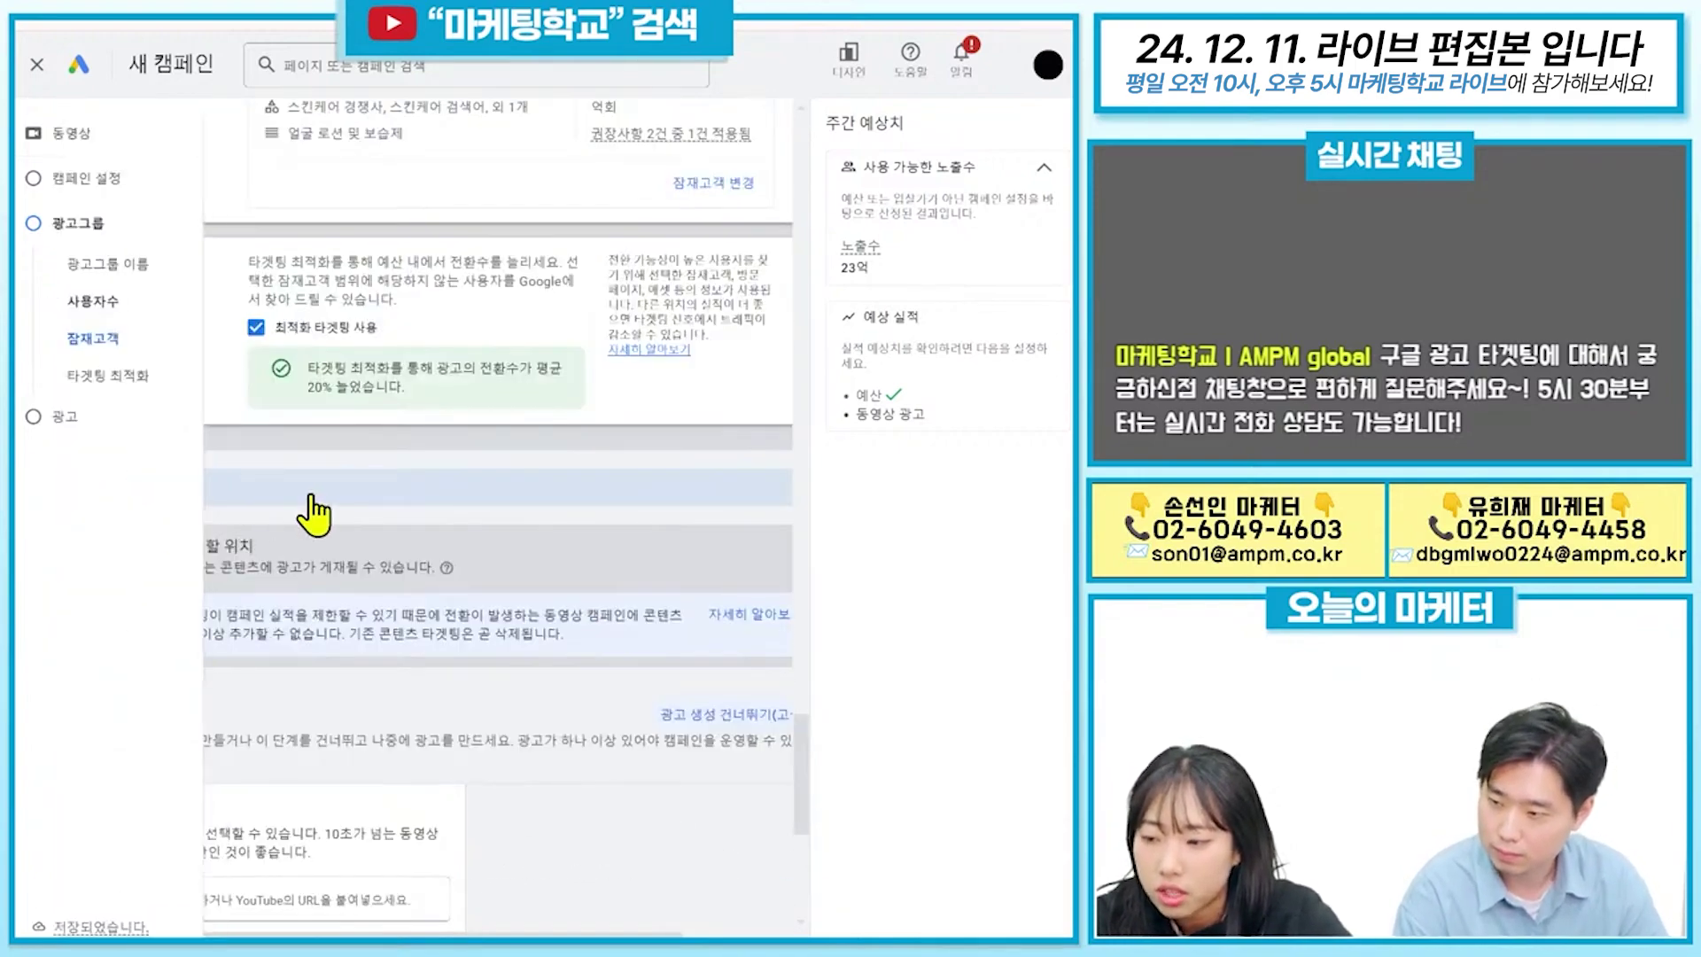
scroll(372, 461, "down", 5)
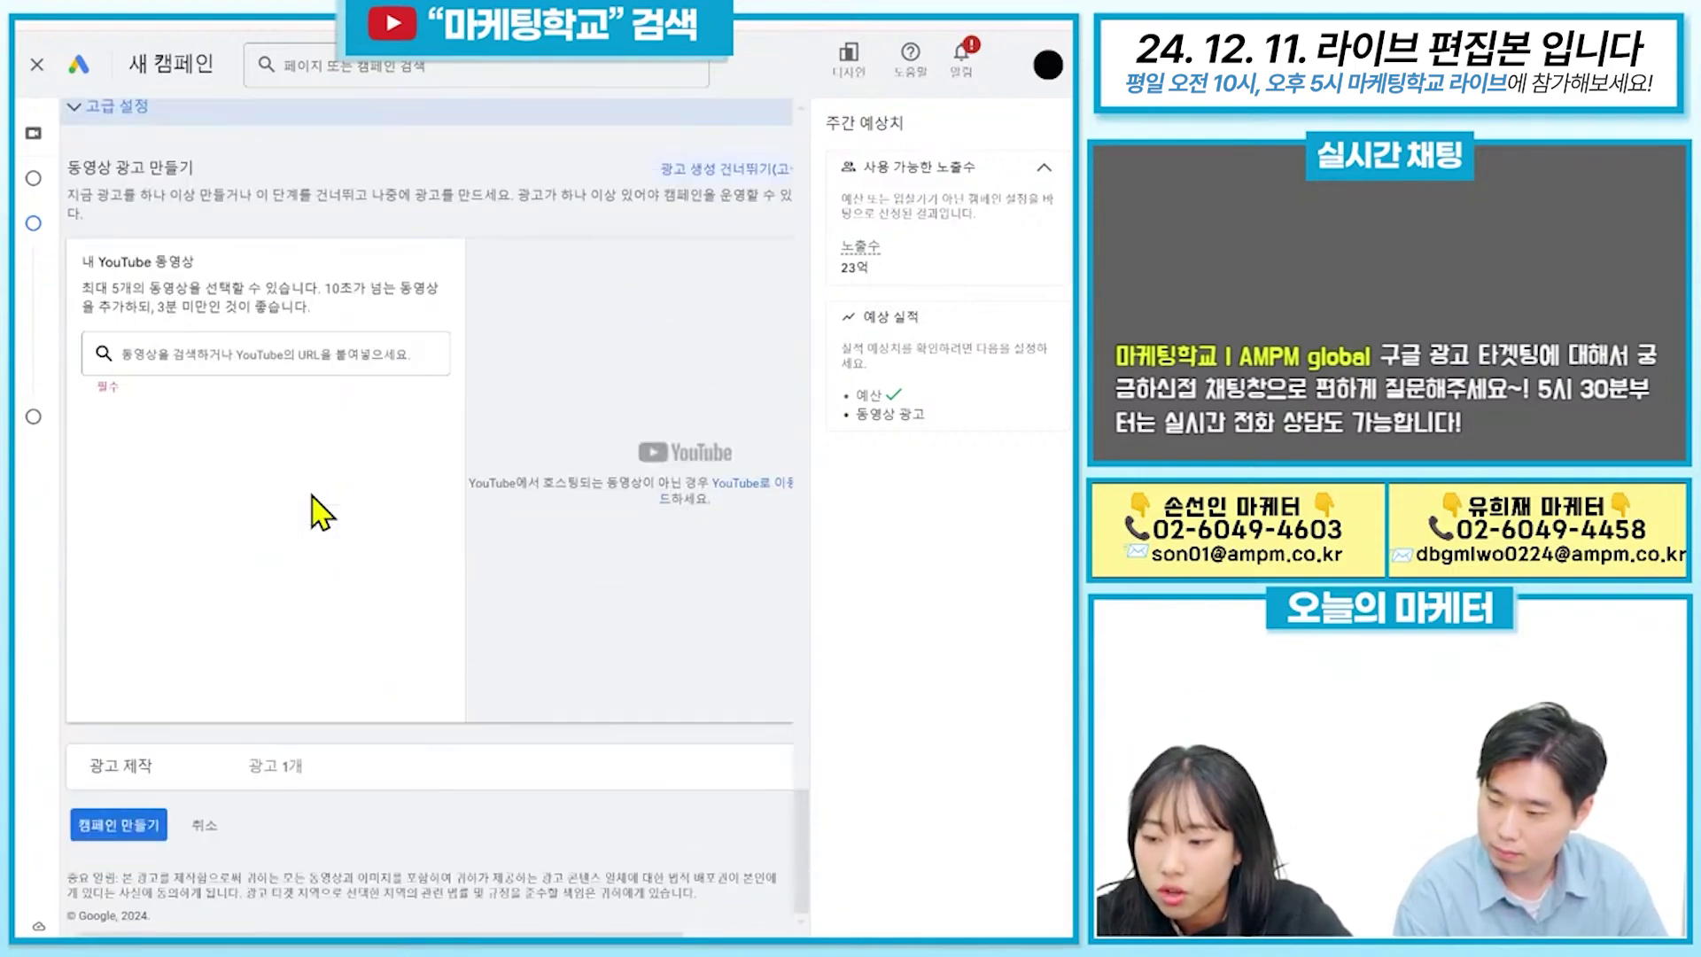
left_click(200, 829)
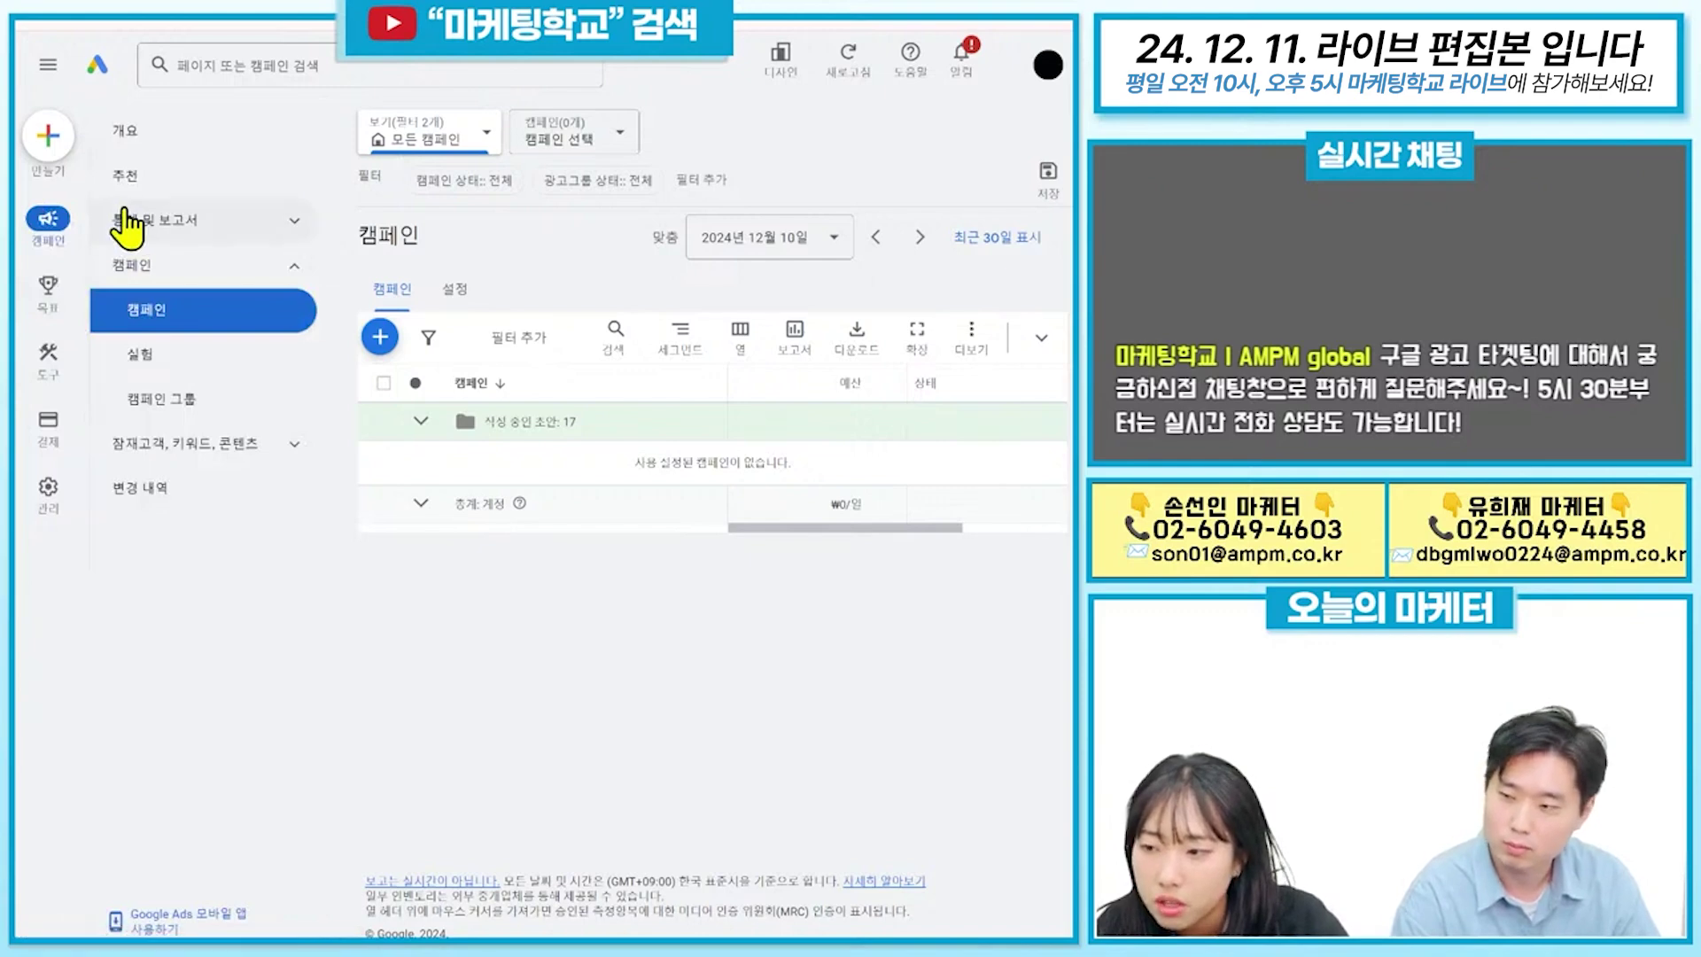
Open the conversion goals summary and examine the goal groups and existing conversion actions.
mouse_move(43, 297)
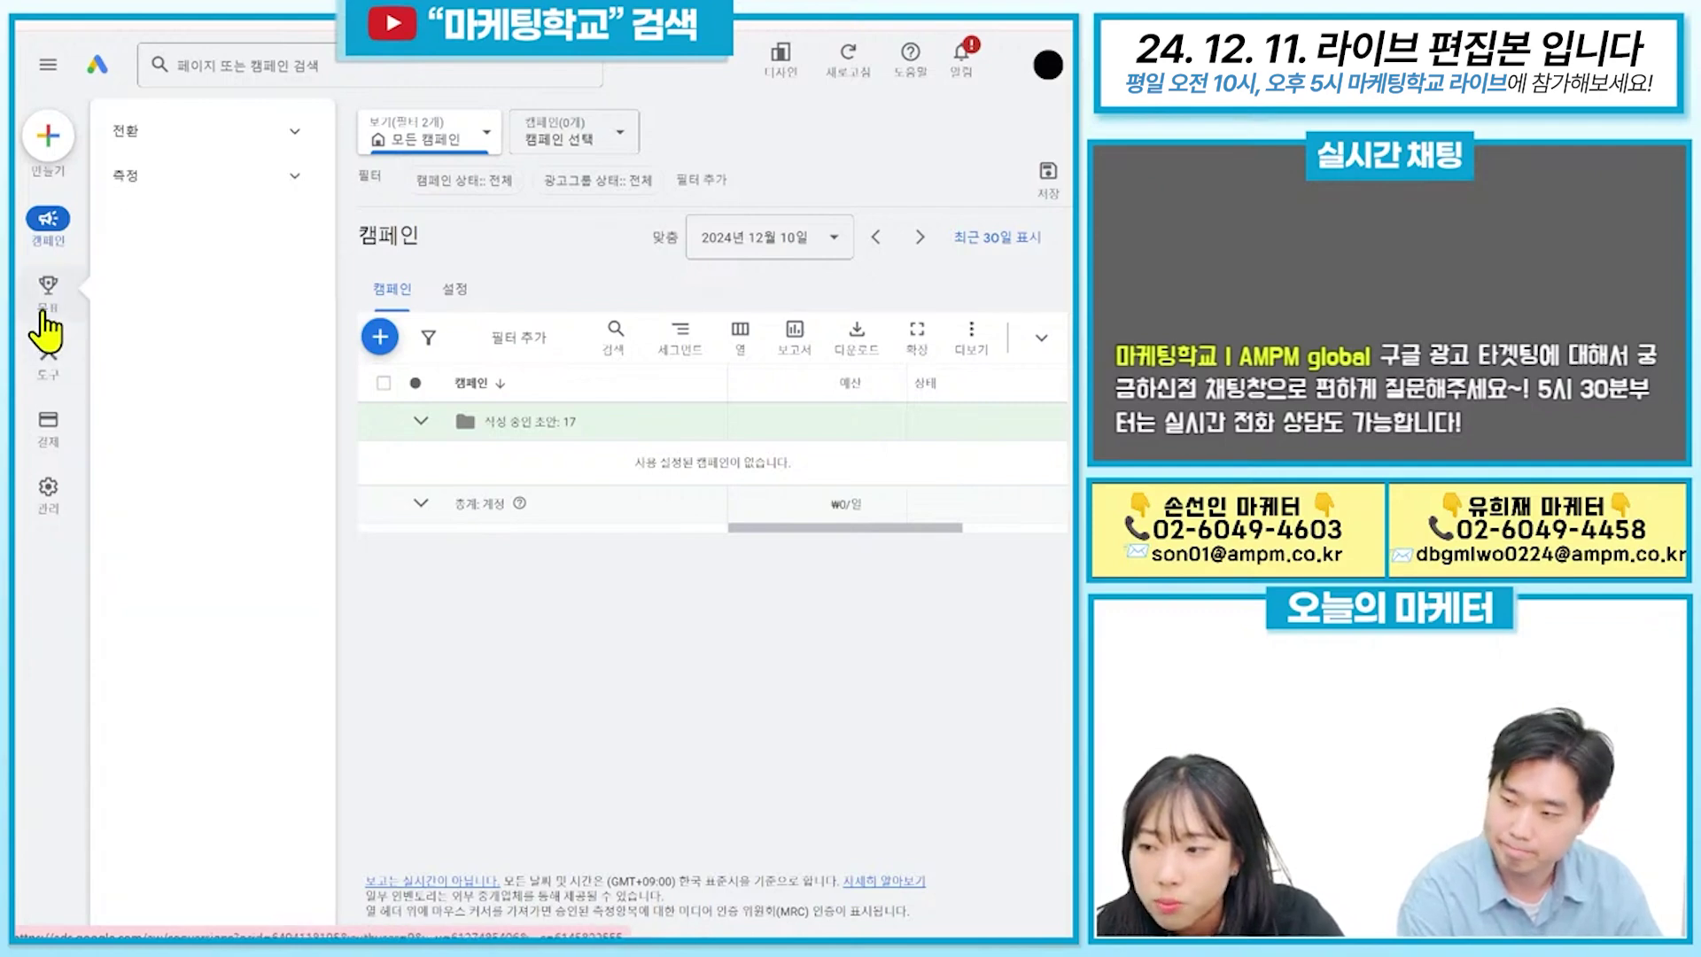
left_click(162, 124)
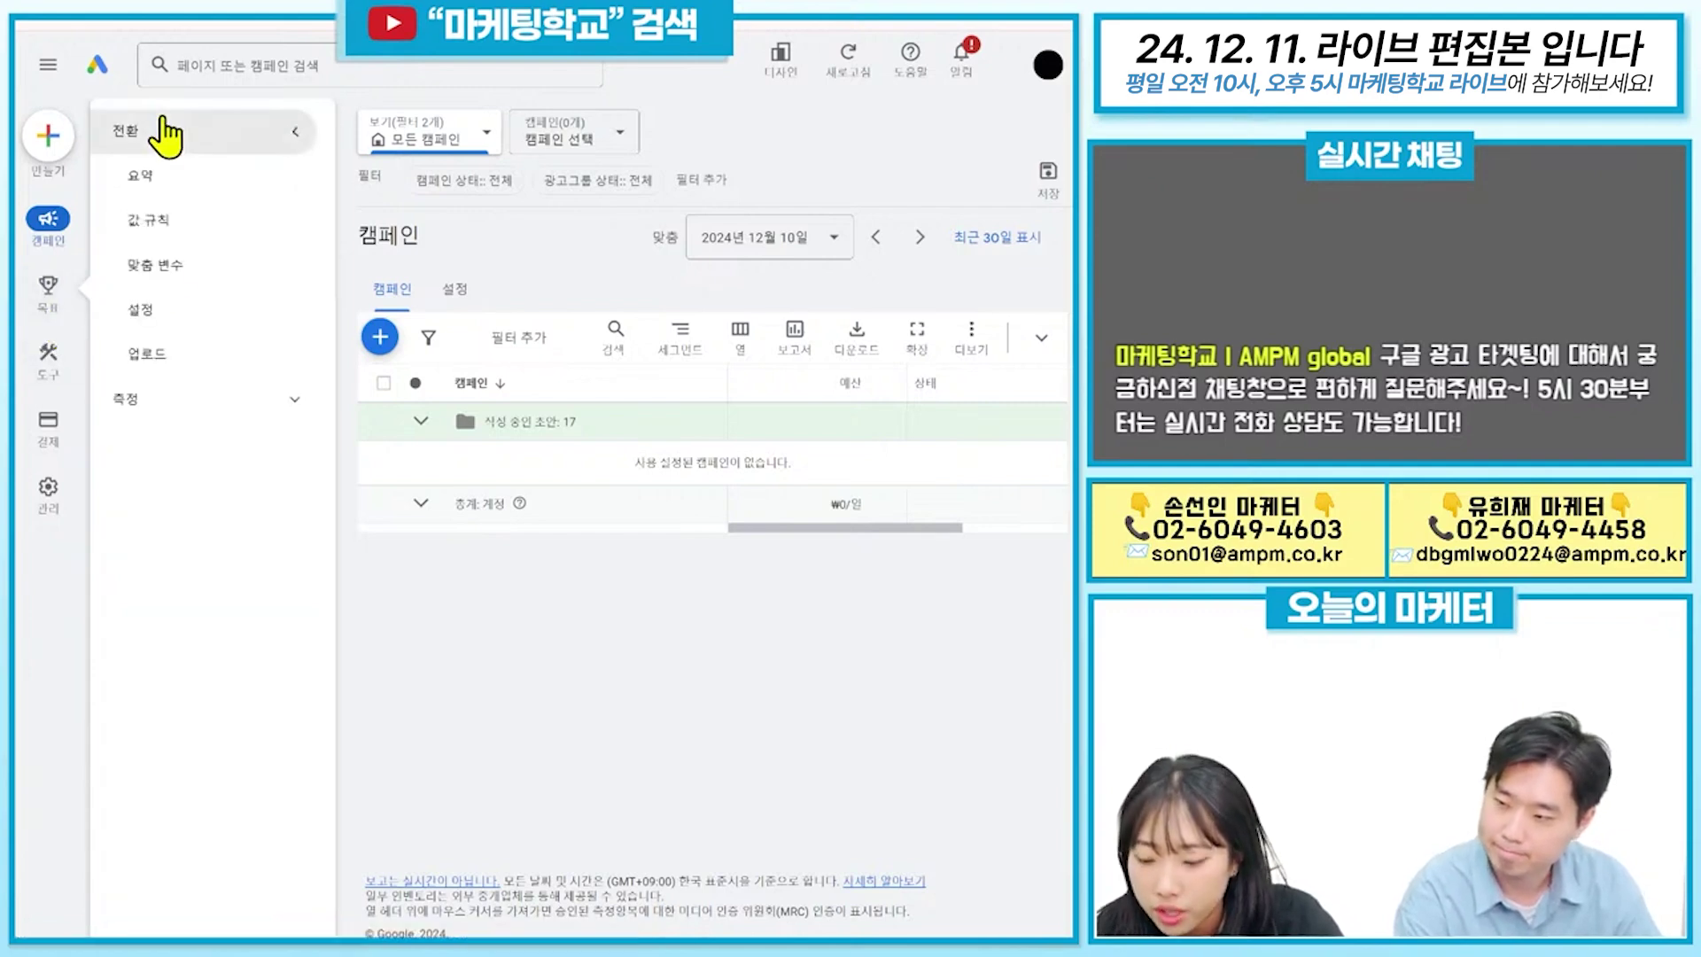
left_click(164, 180)
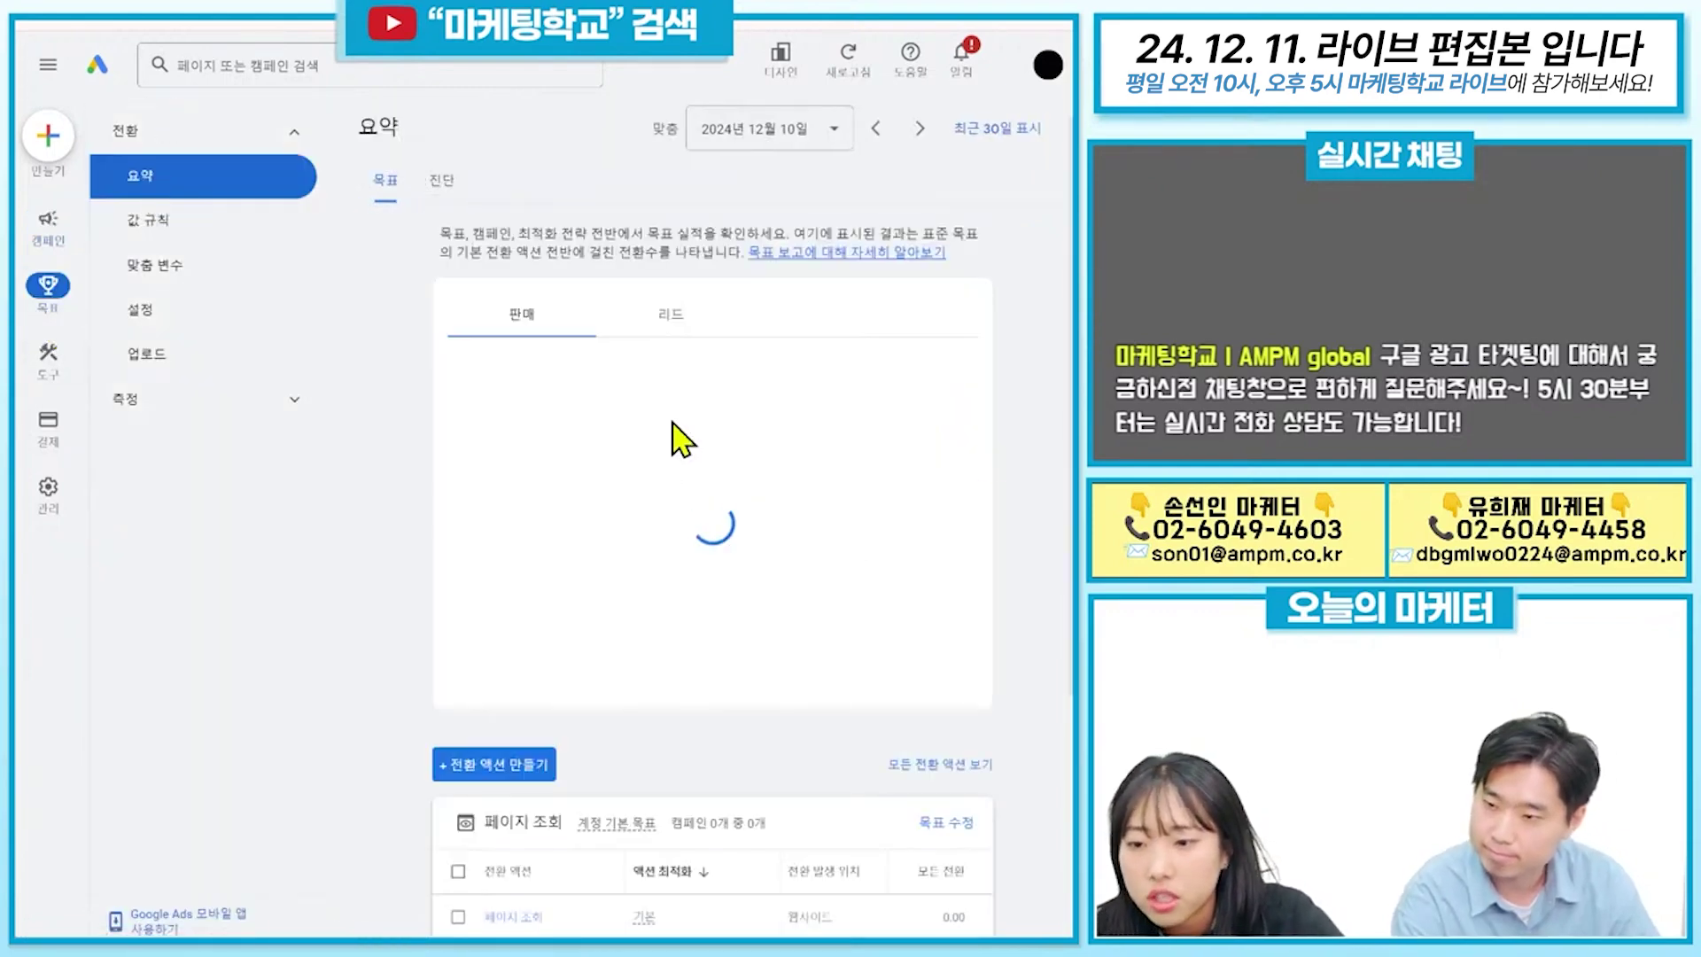
scroll(653, 425, "down", 5)
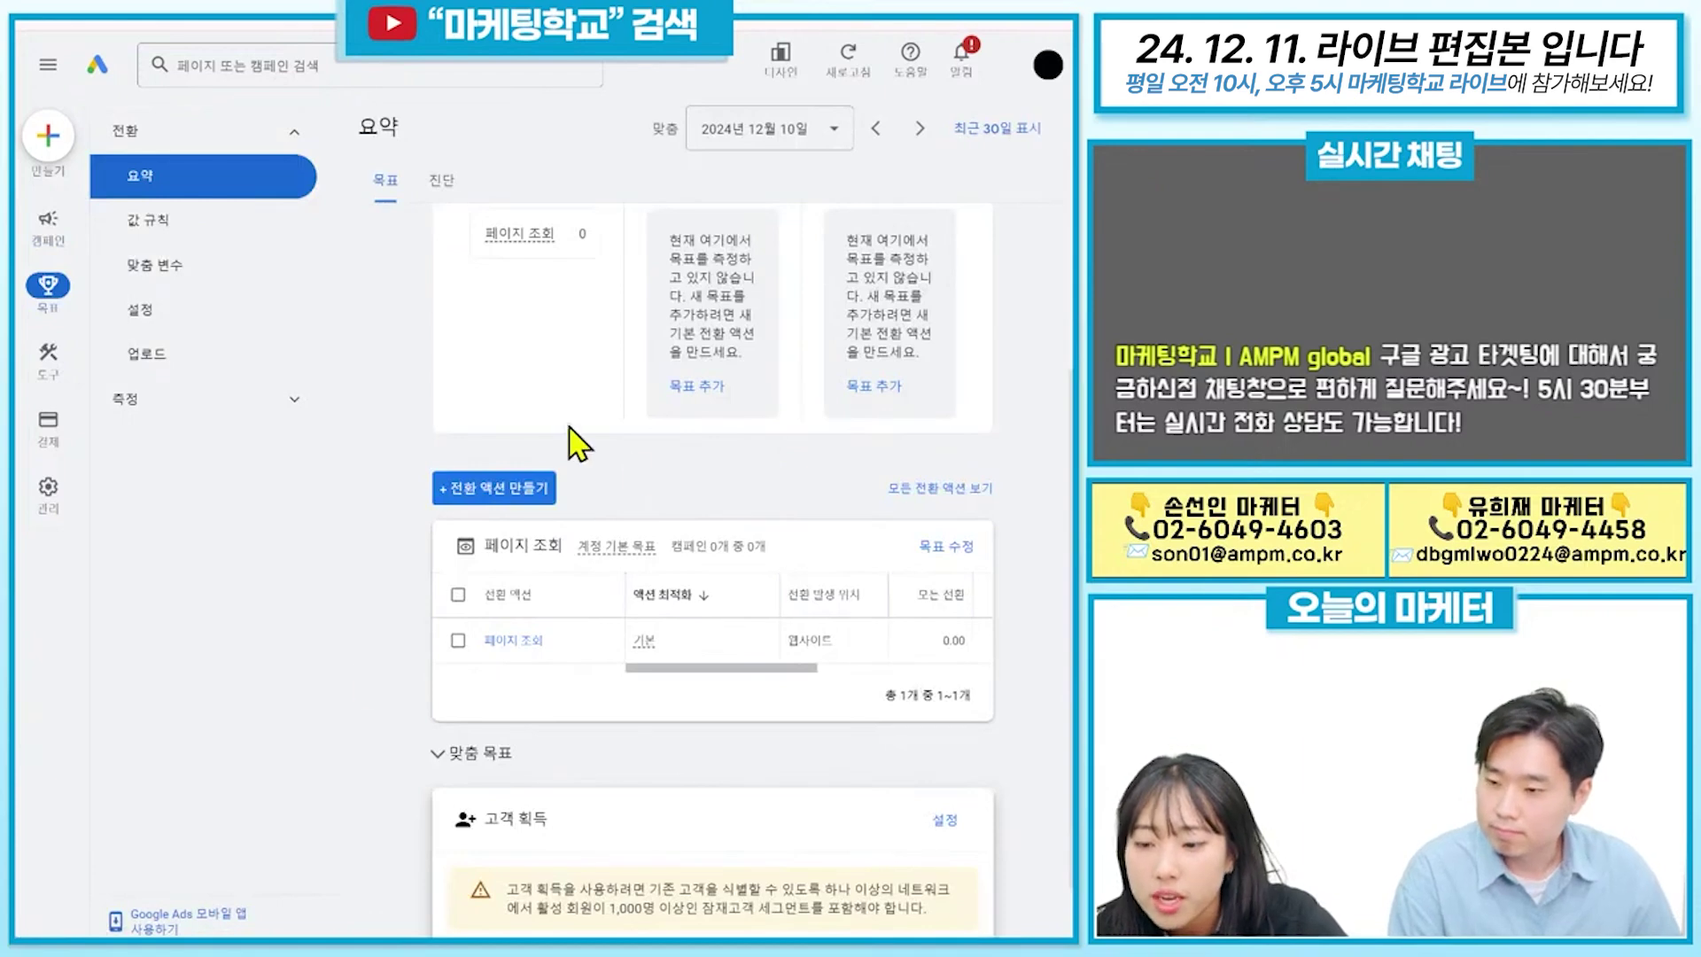
scroll(649, 753, "up", 5)
scroll(748, 519, "down", 5)
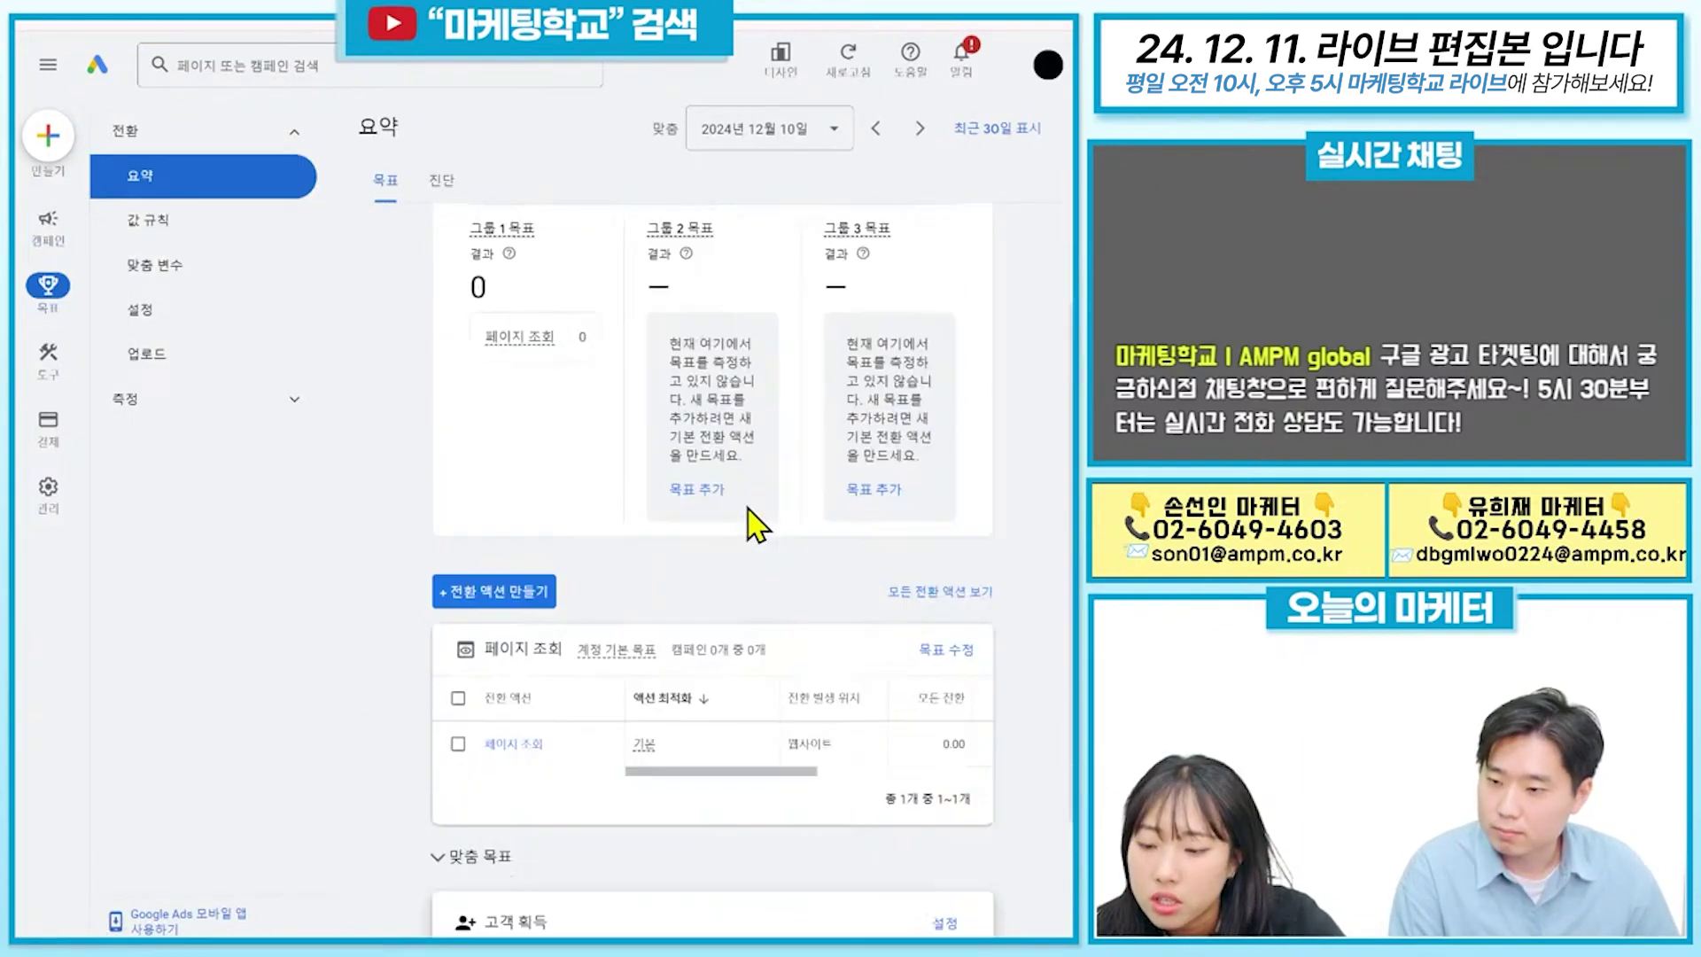
scroll(759, 531, "up", 4)
scroll(727, 478, "down", 5)
scroll(532, 407, "up", 1)
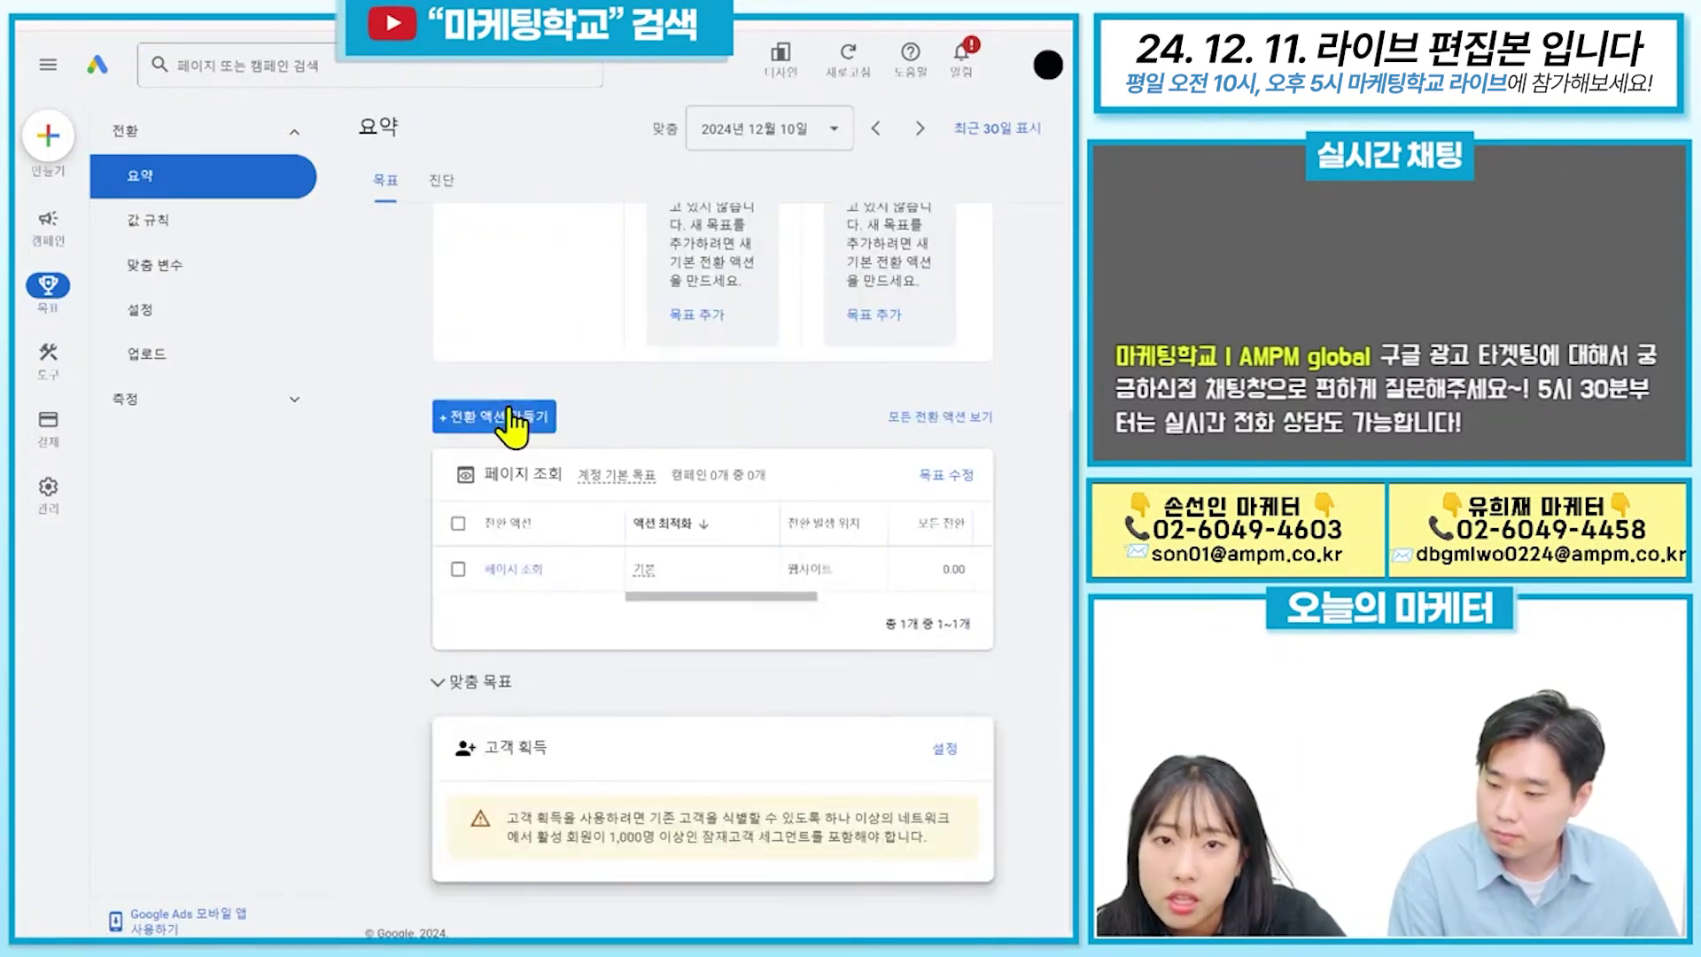
Start a new website conversion action and scan the pasted ads.google.com campaign URL as the website domain.
left_click(511, 416)
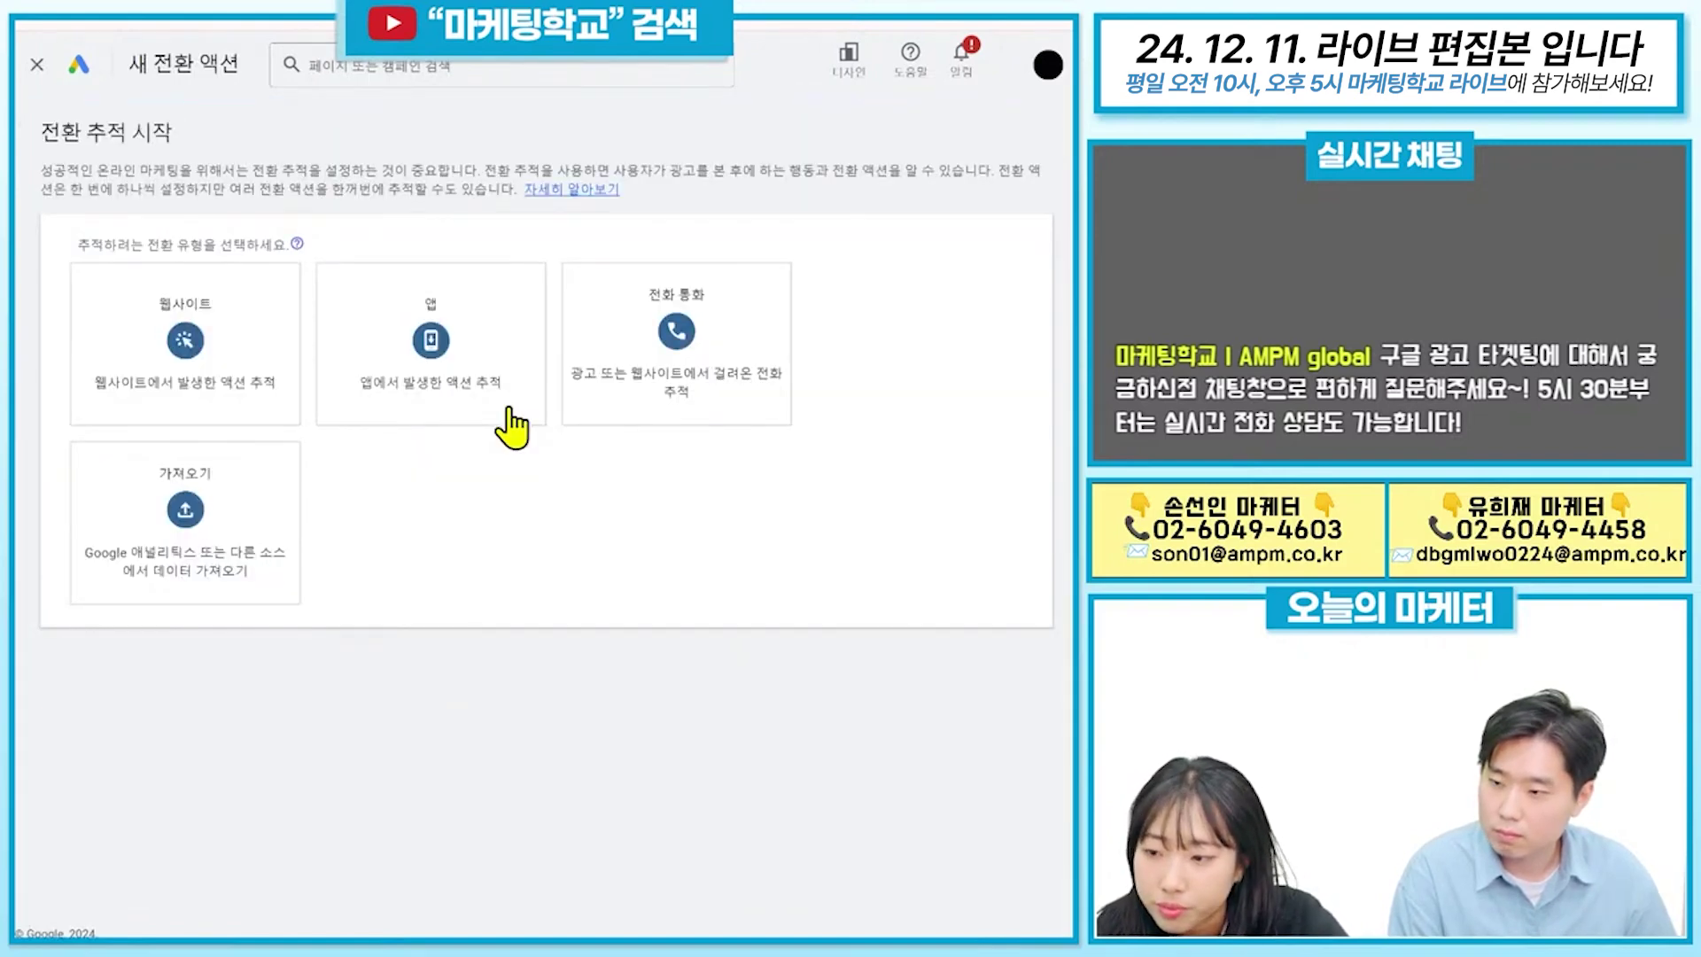
left_click(301, 412)
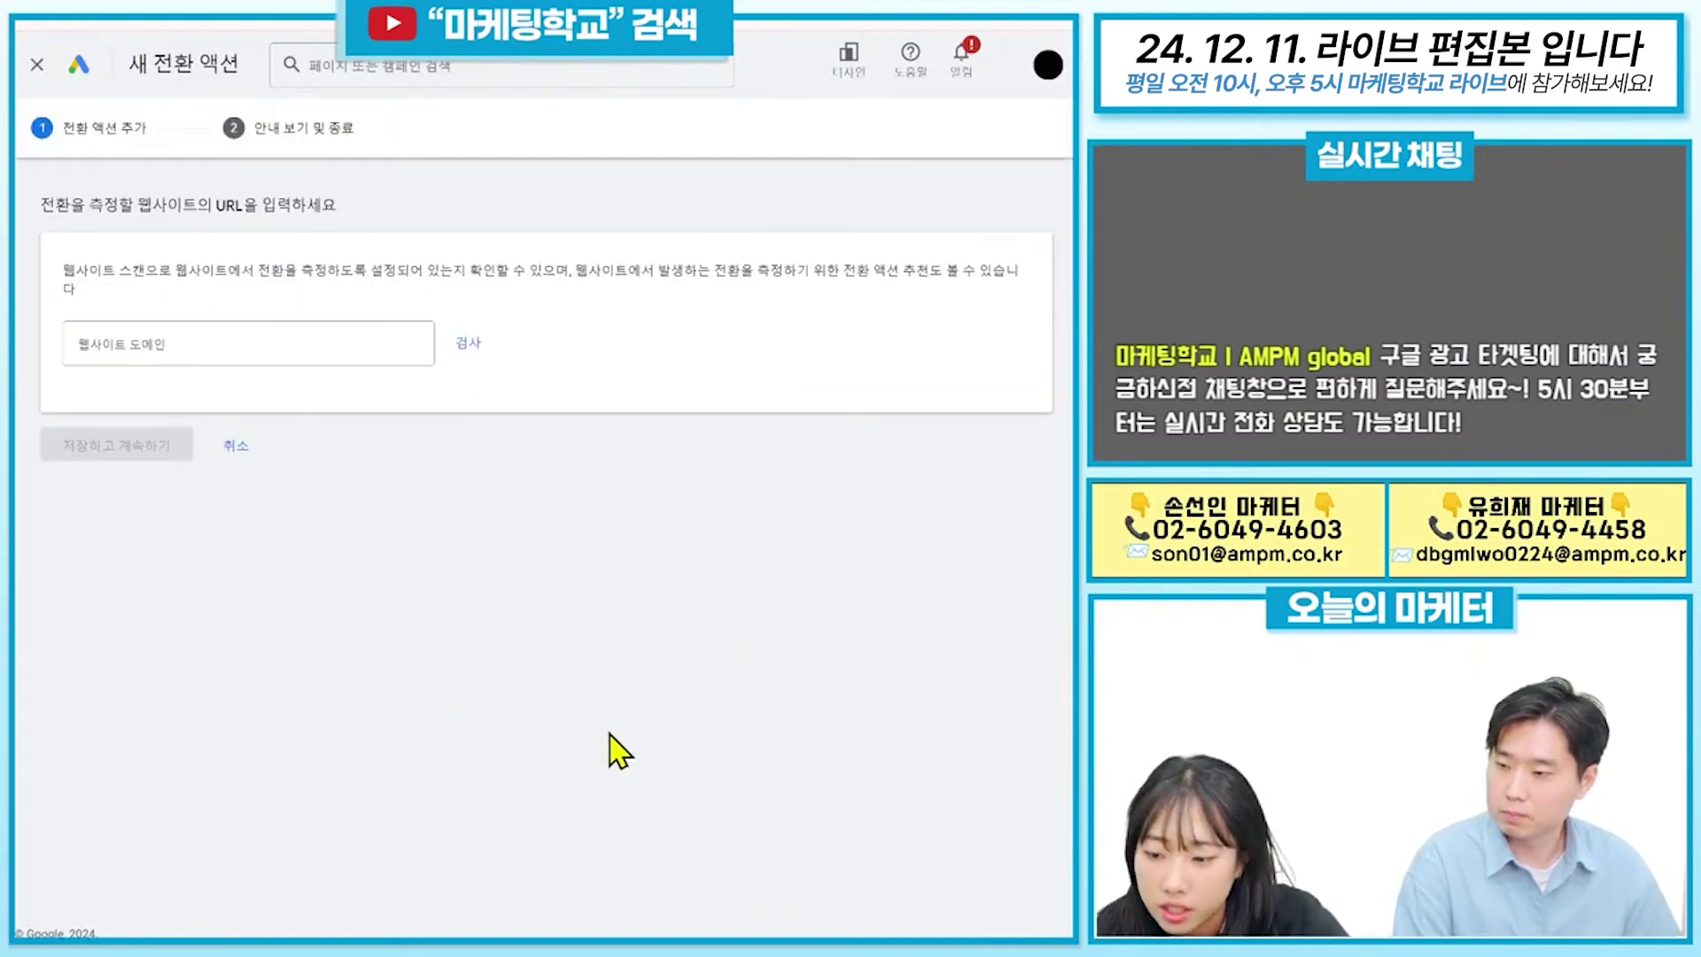
left_click(271, 342)
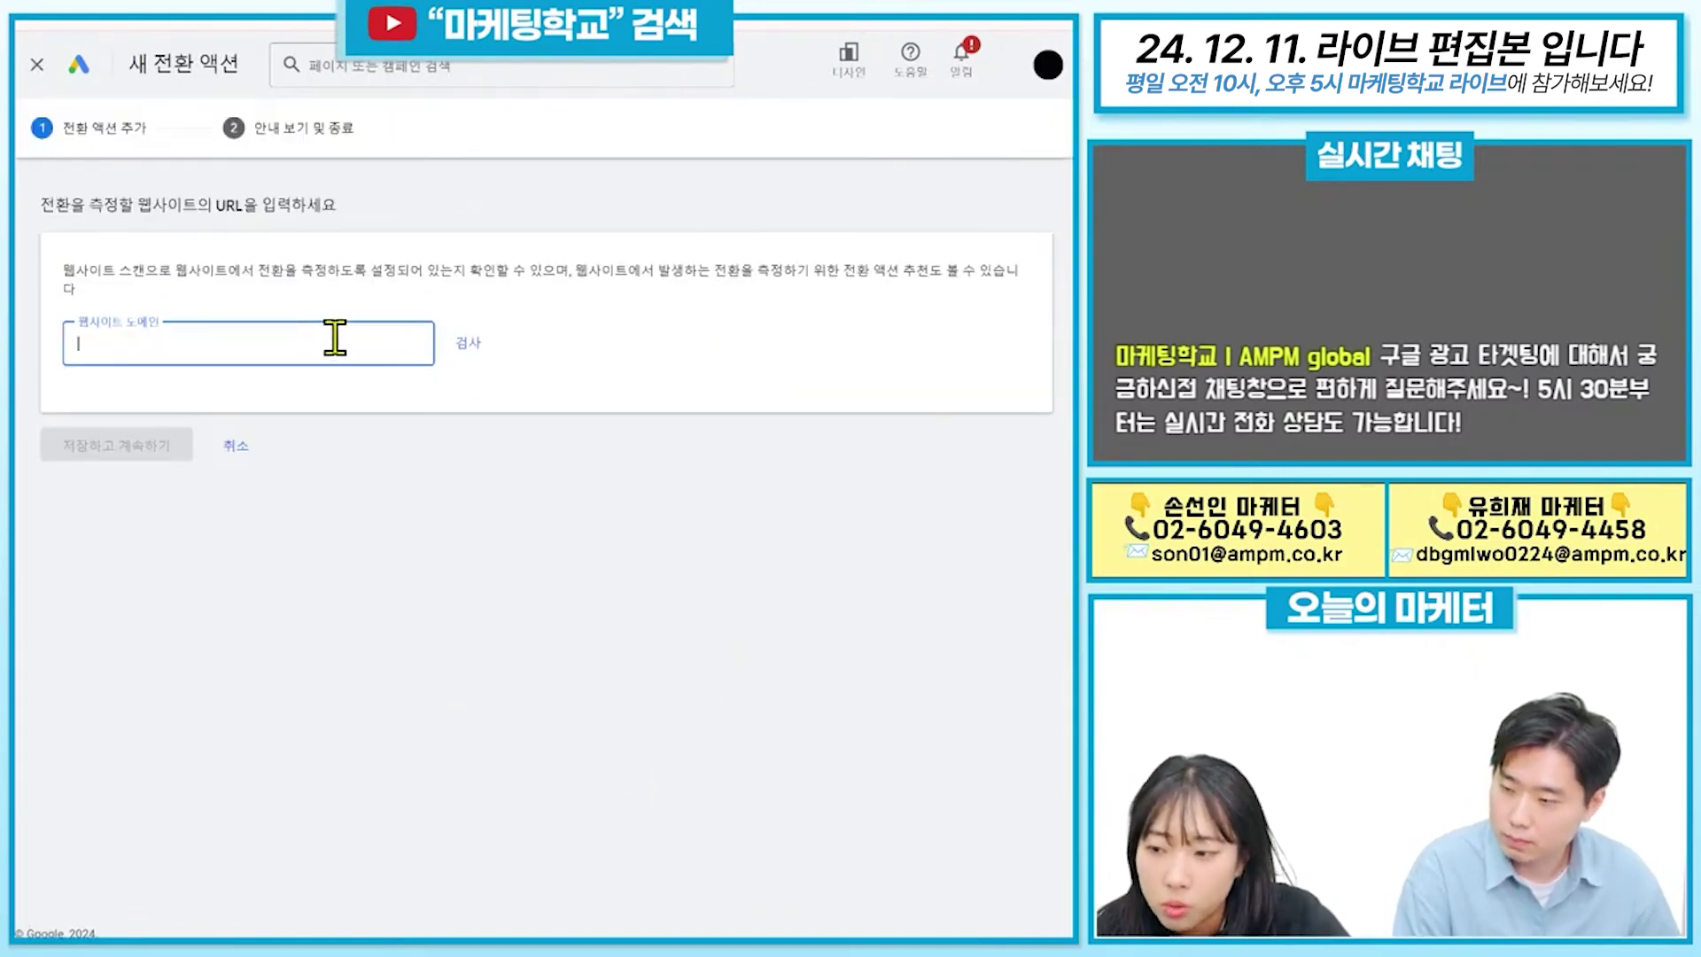
key("ctrl+v")
left_click(467, 353)
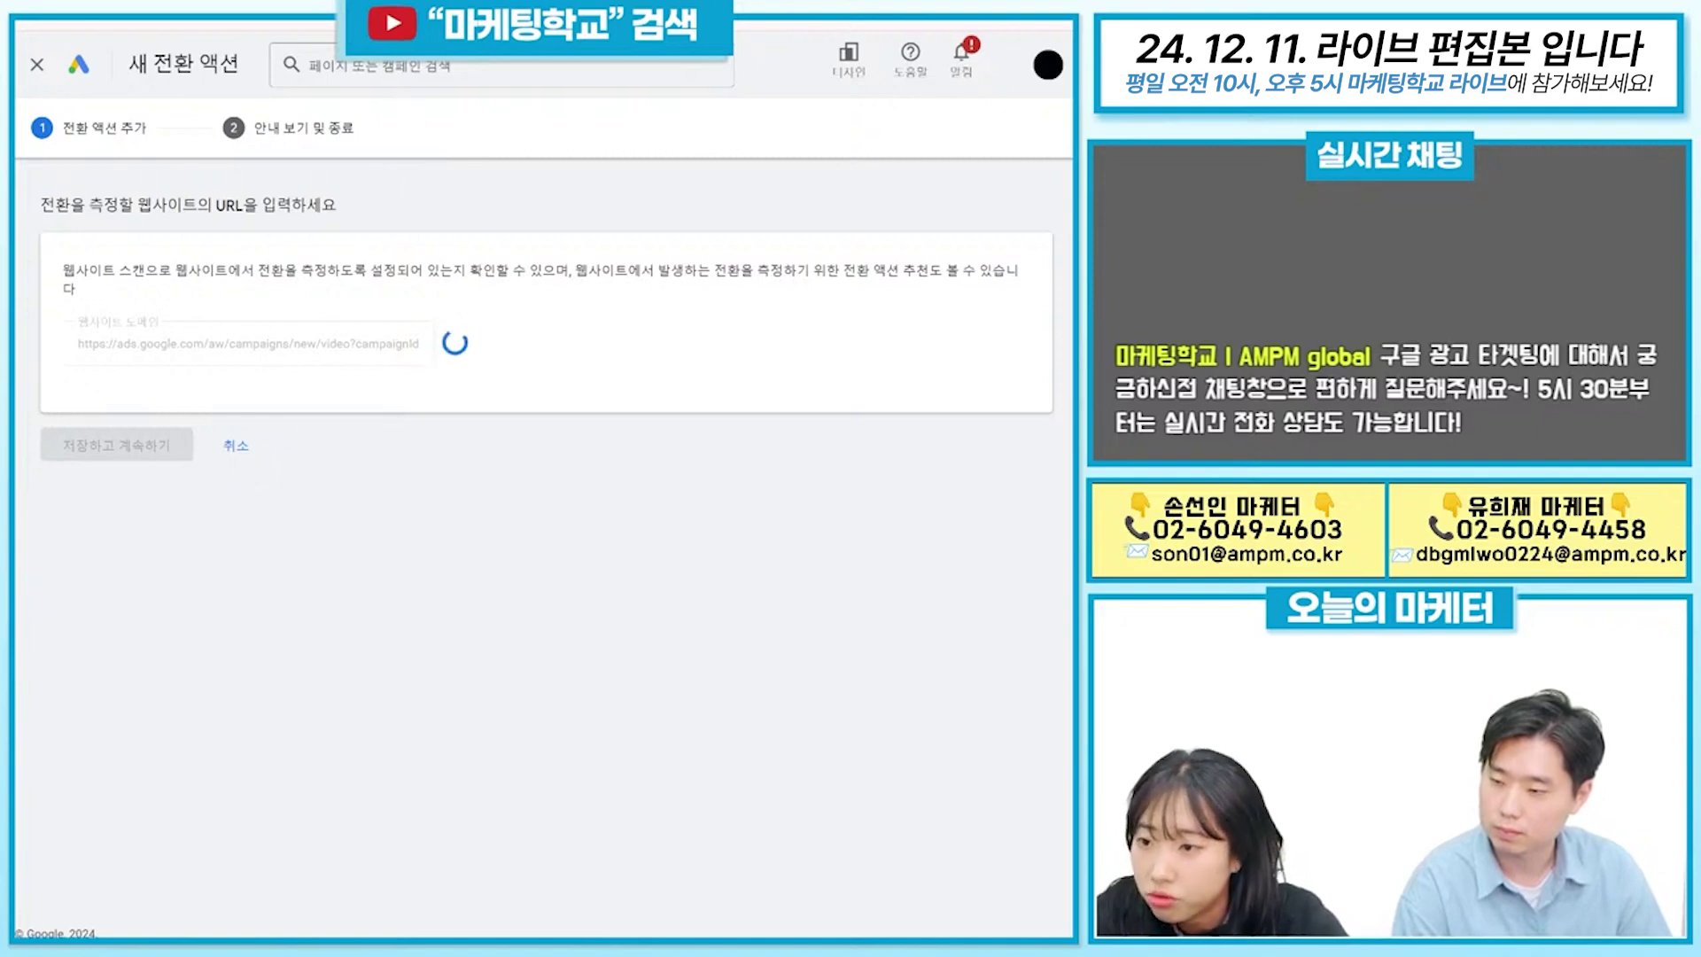
Search Google for 에이엠피엠 in a new browser tab and bring up the AMPM global website.
key("ctrl+t")
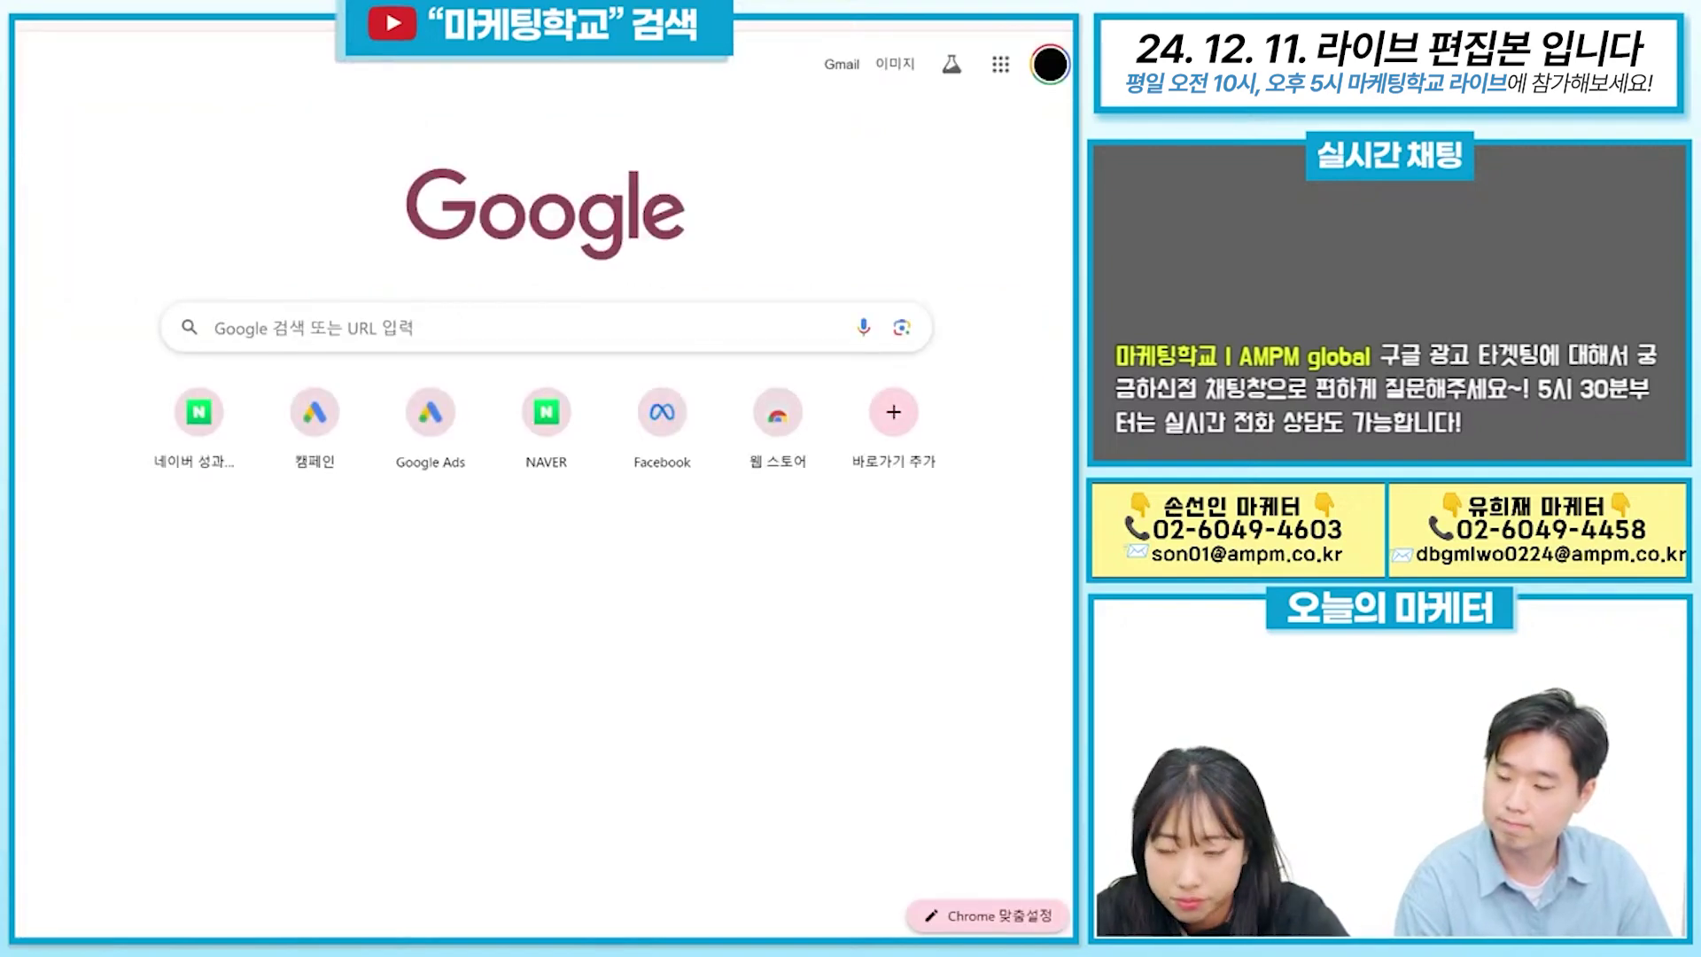
type("am")
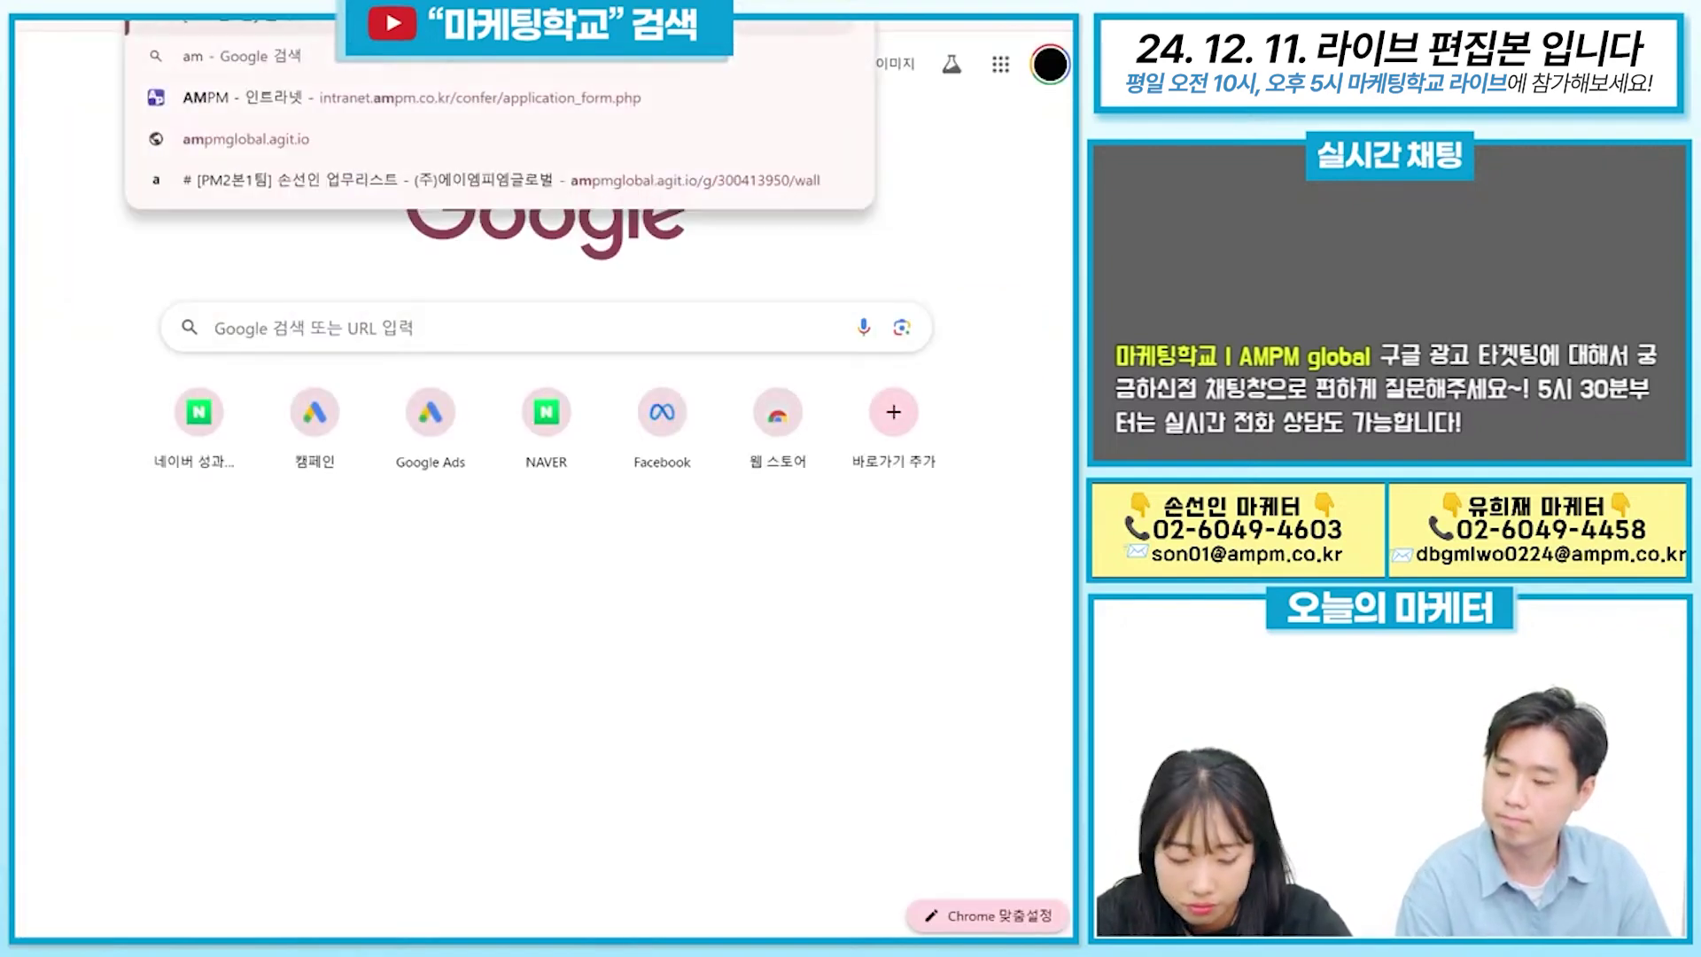
type("pm")
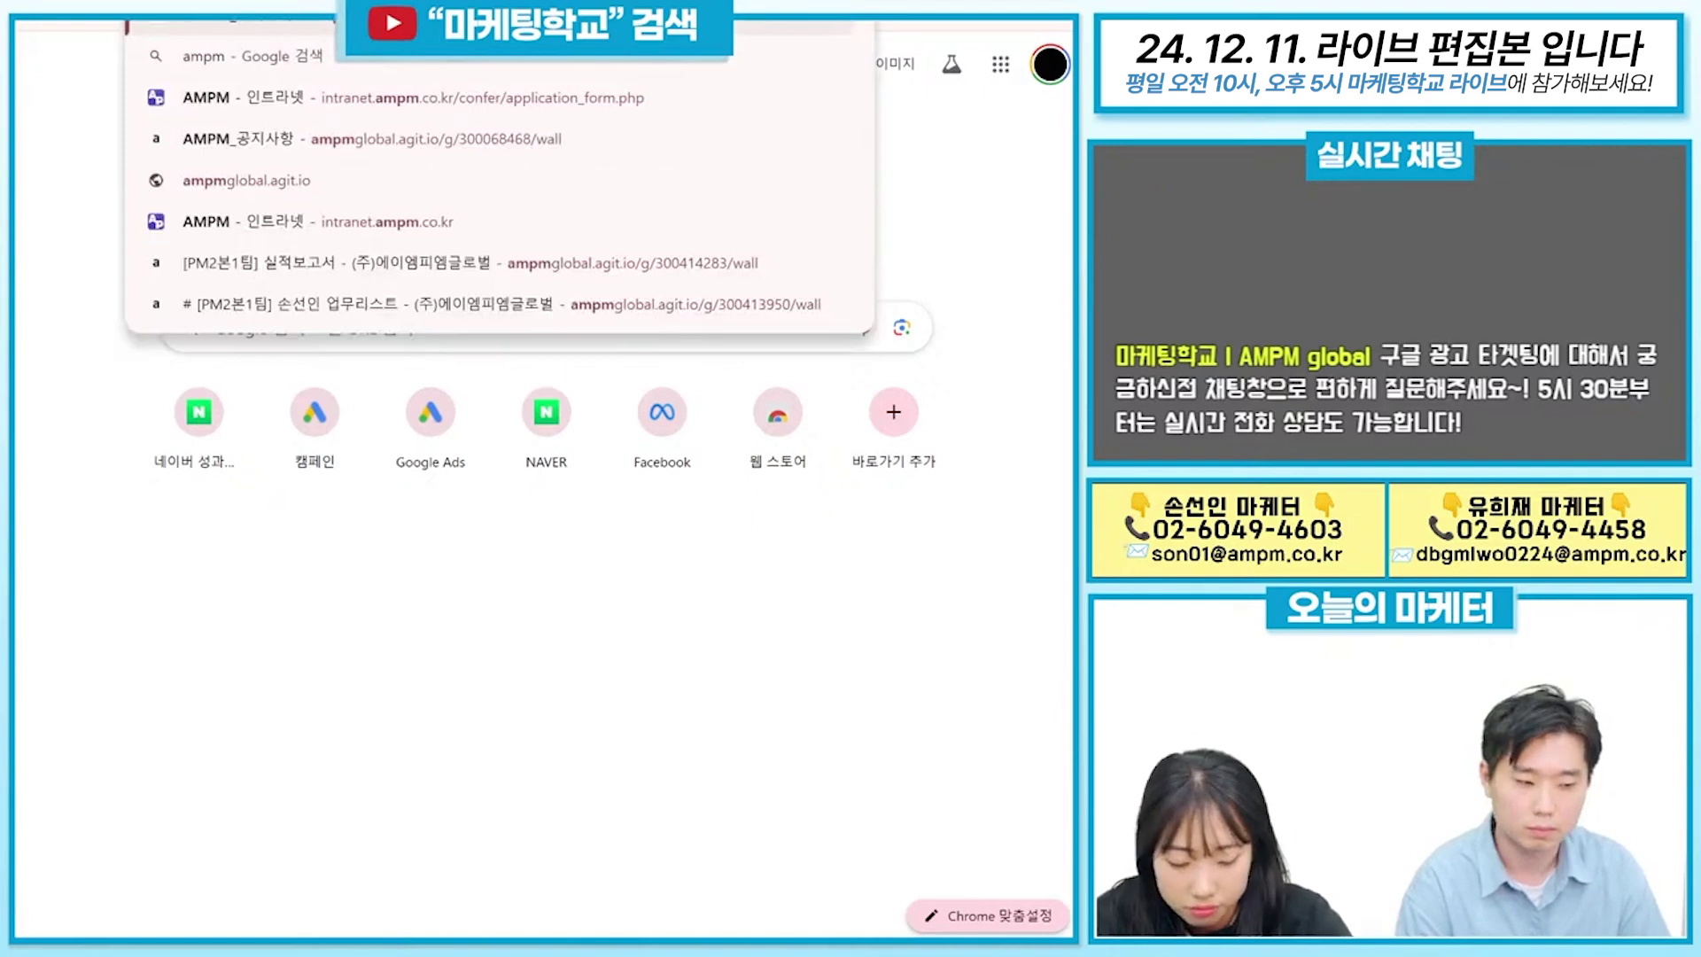
type("gl")
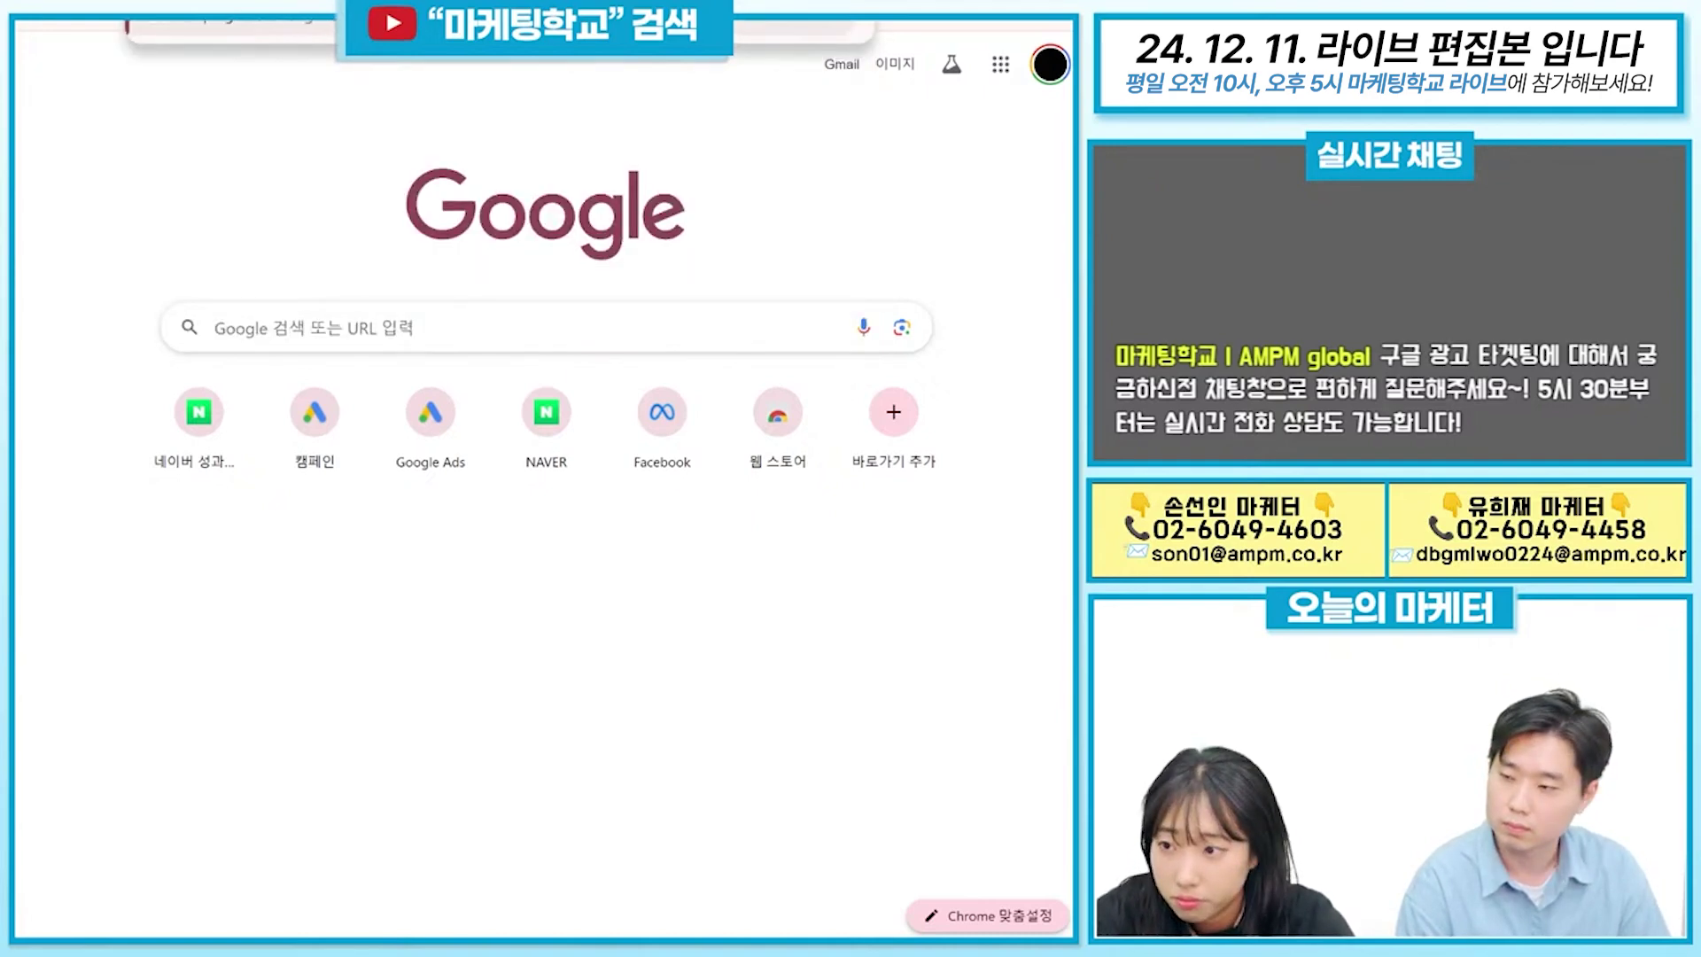
type("obal")
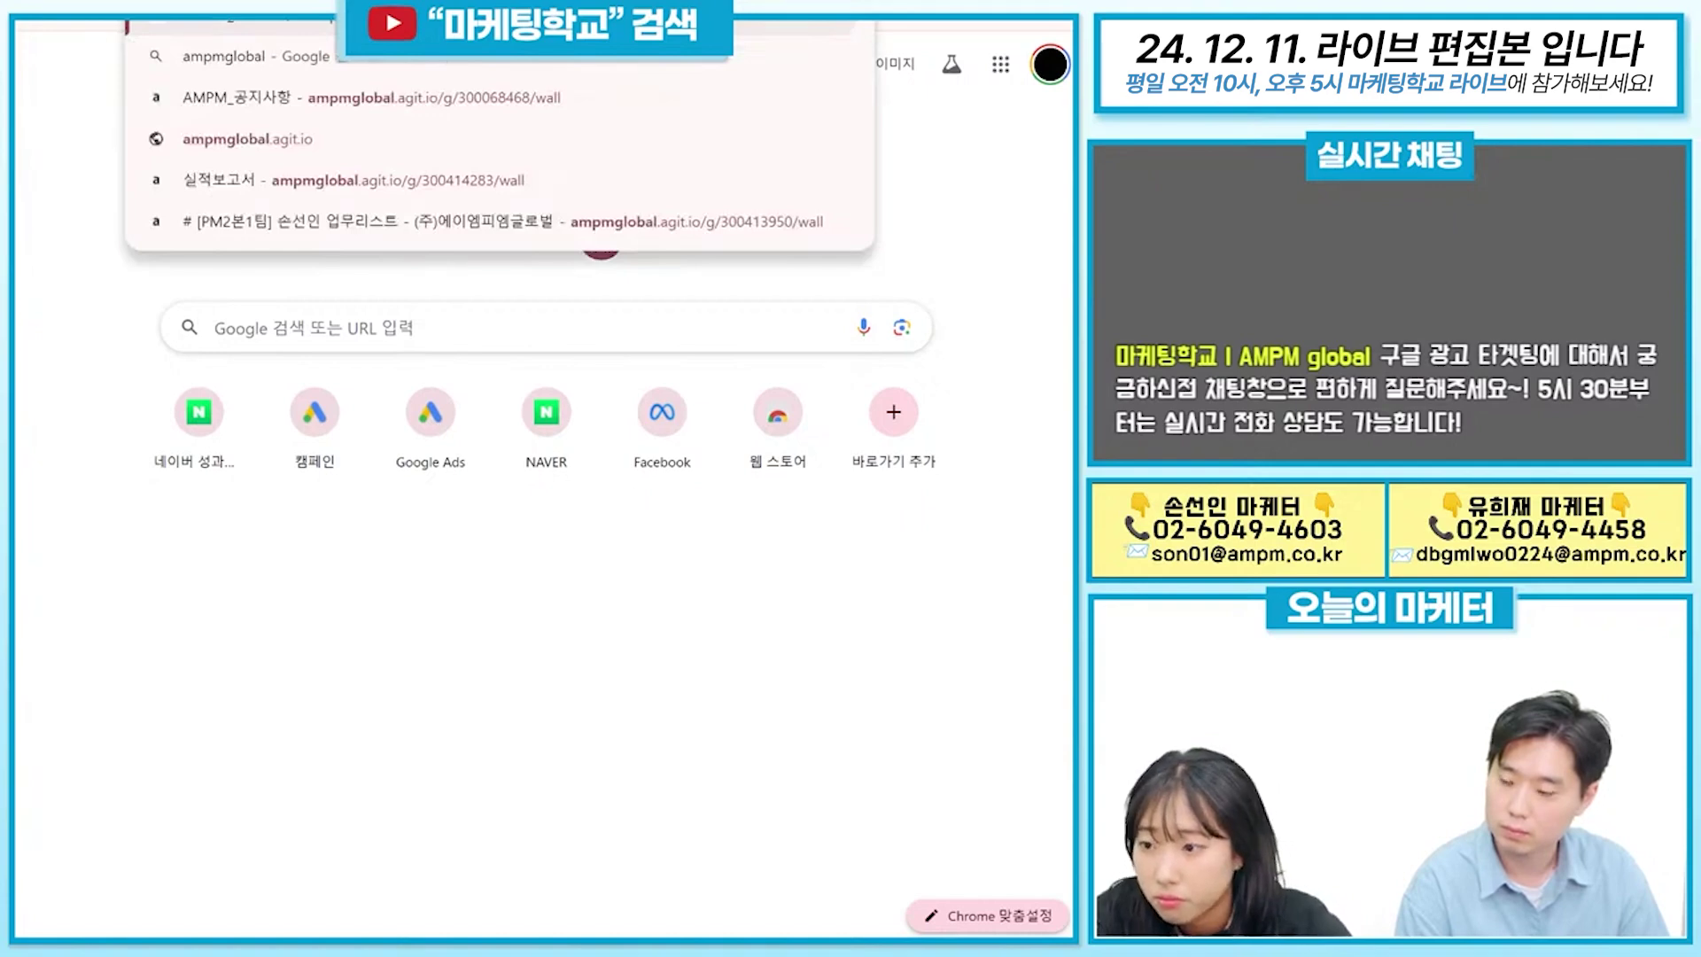
left_click(302, 255)
left_click(312, 333)
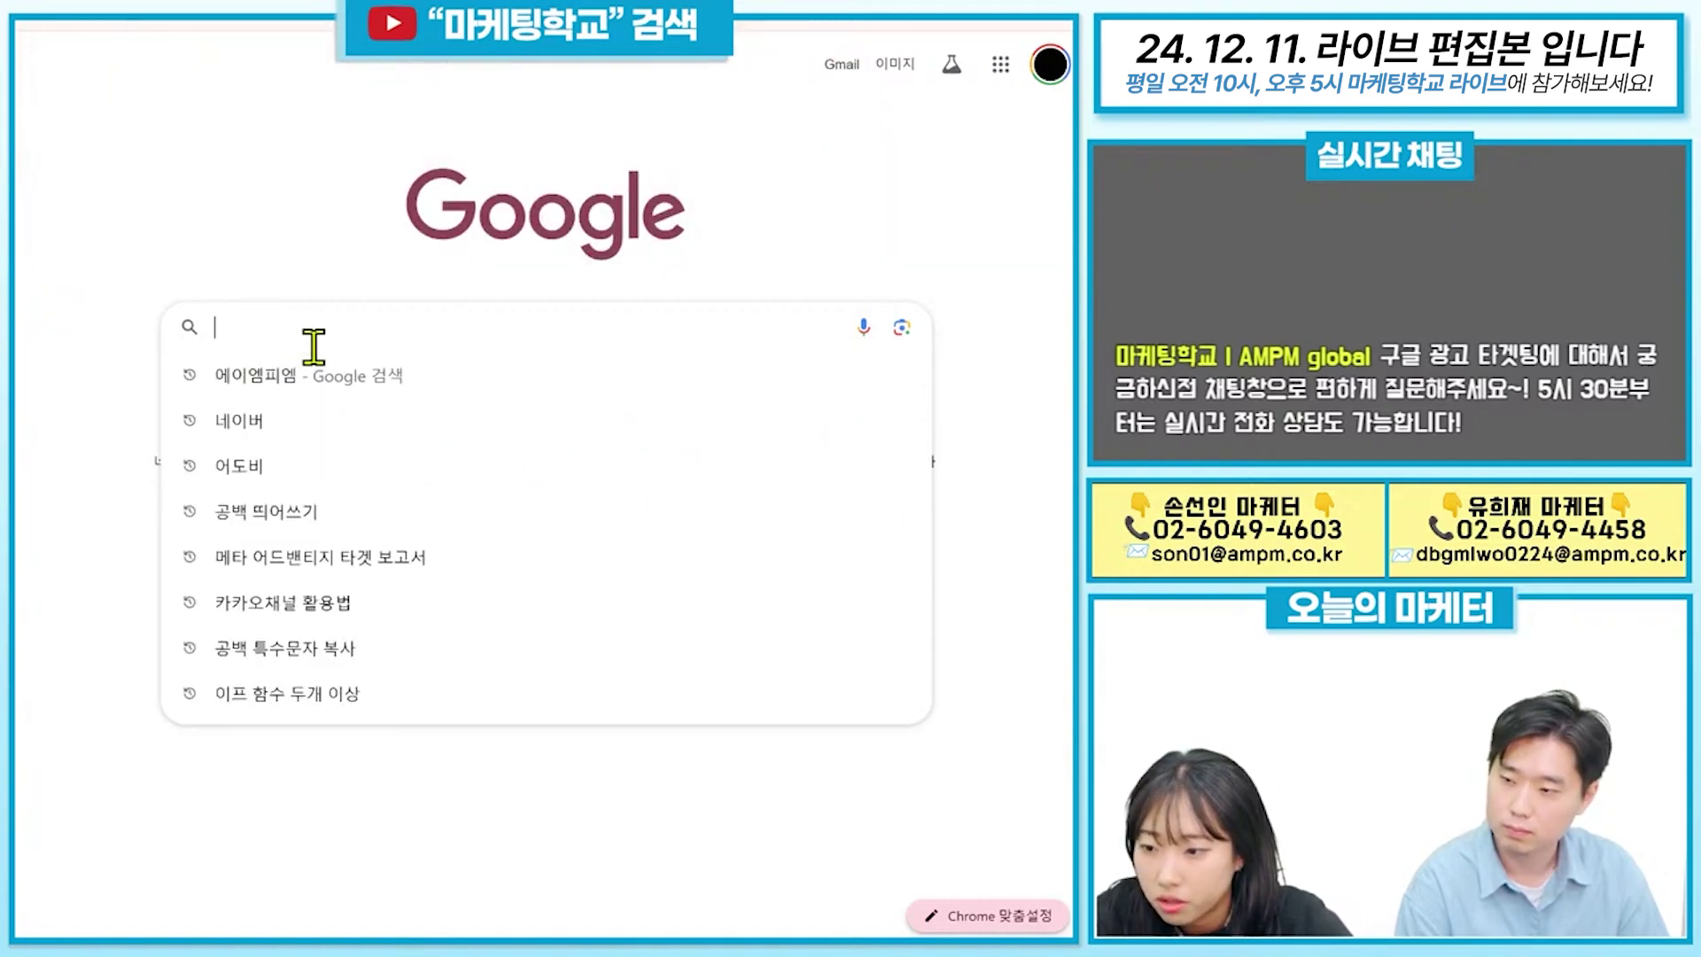
left_click(300, 384)
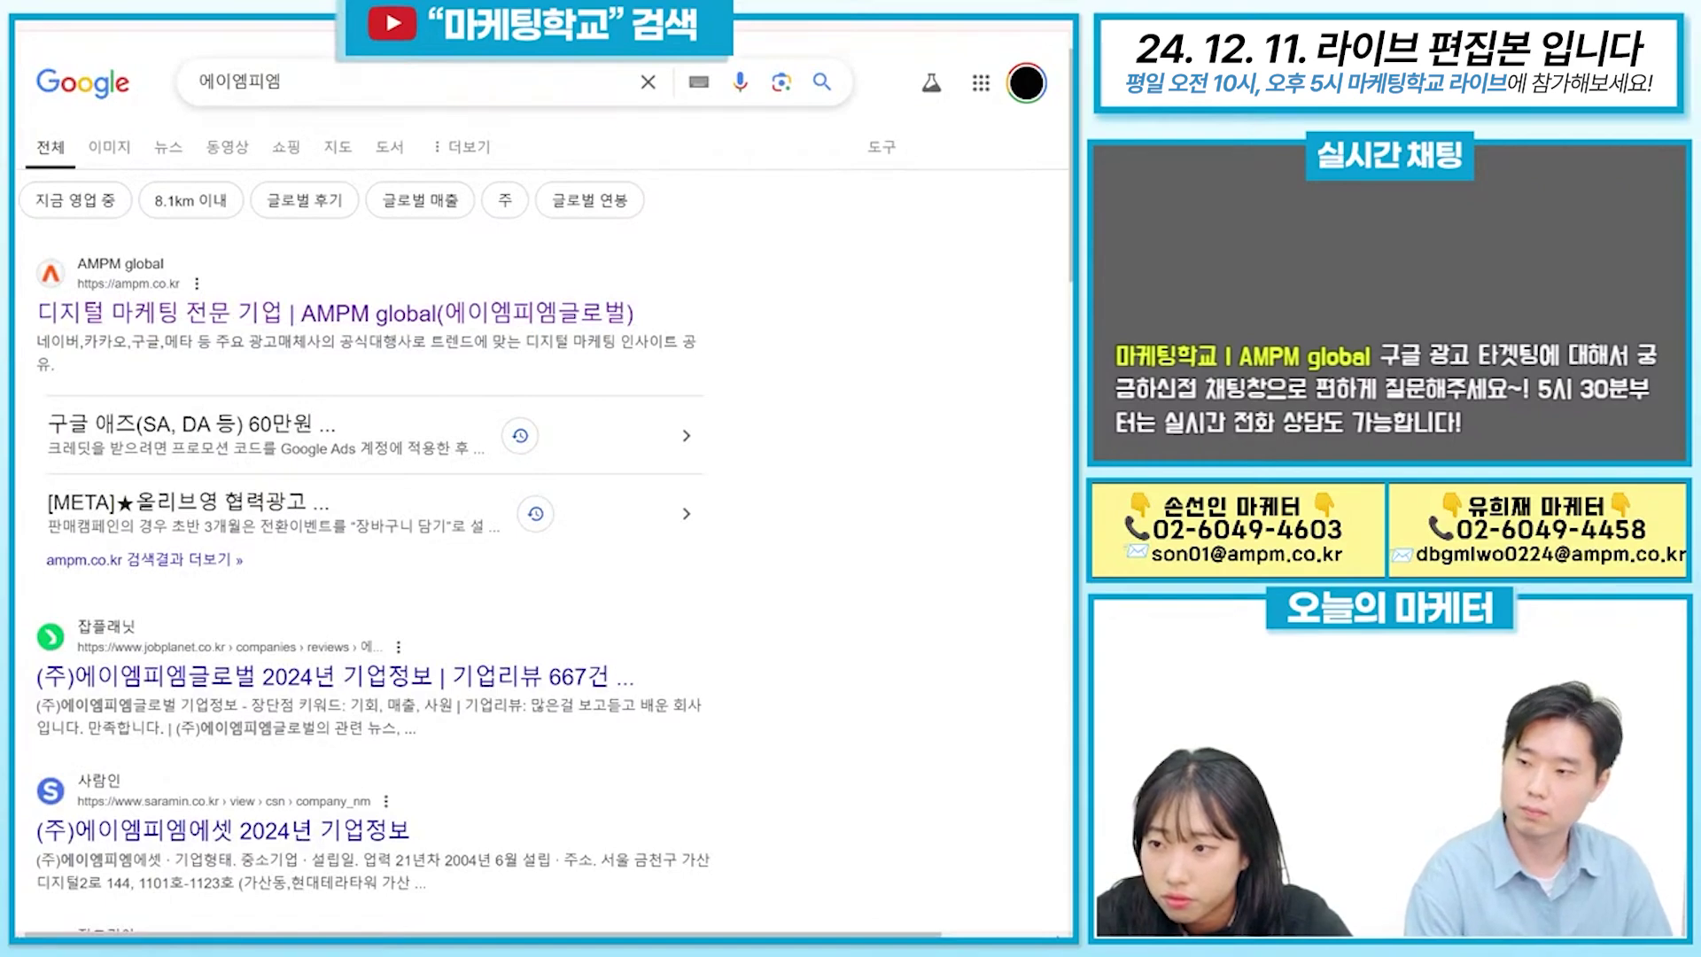
key("ctrl+Tab")
key("ctrl+Tab")
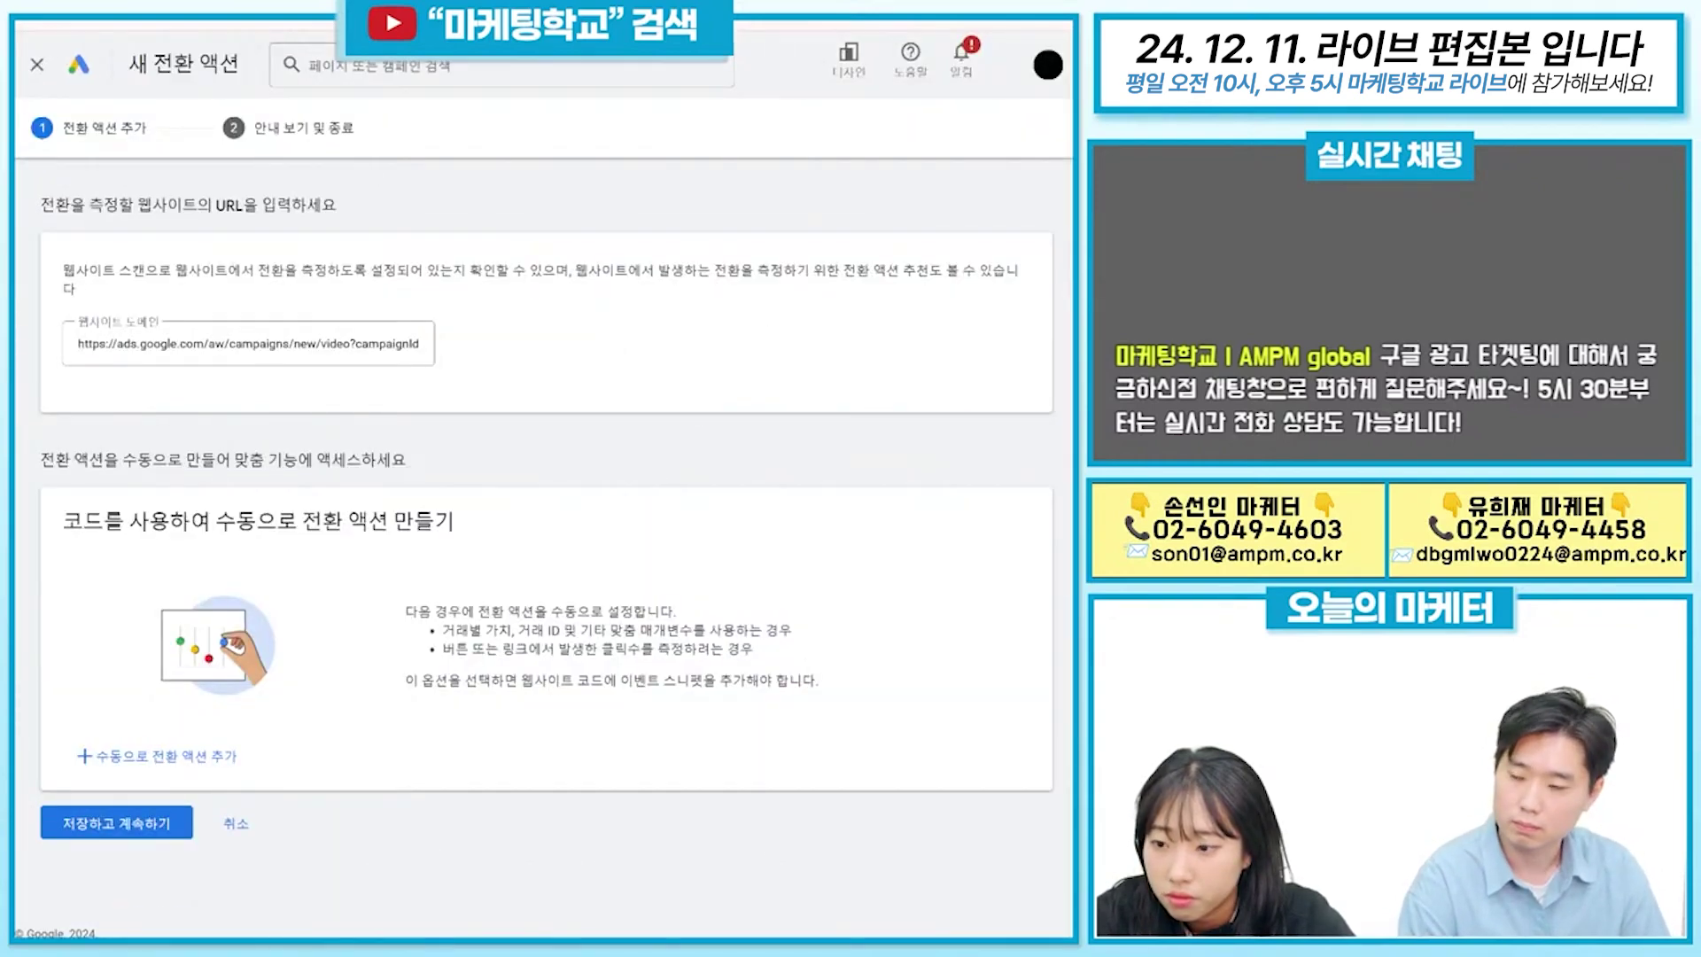
key("ctrl+Tab")
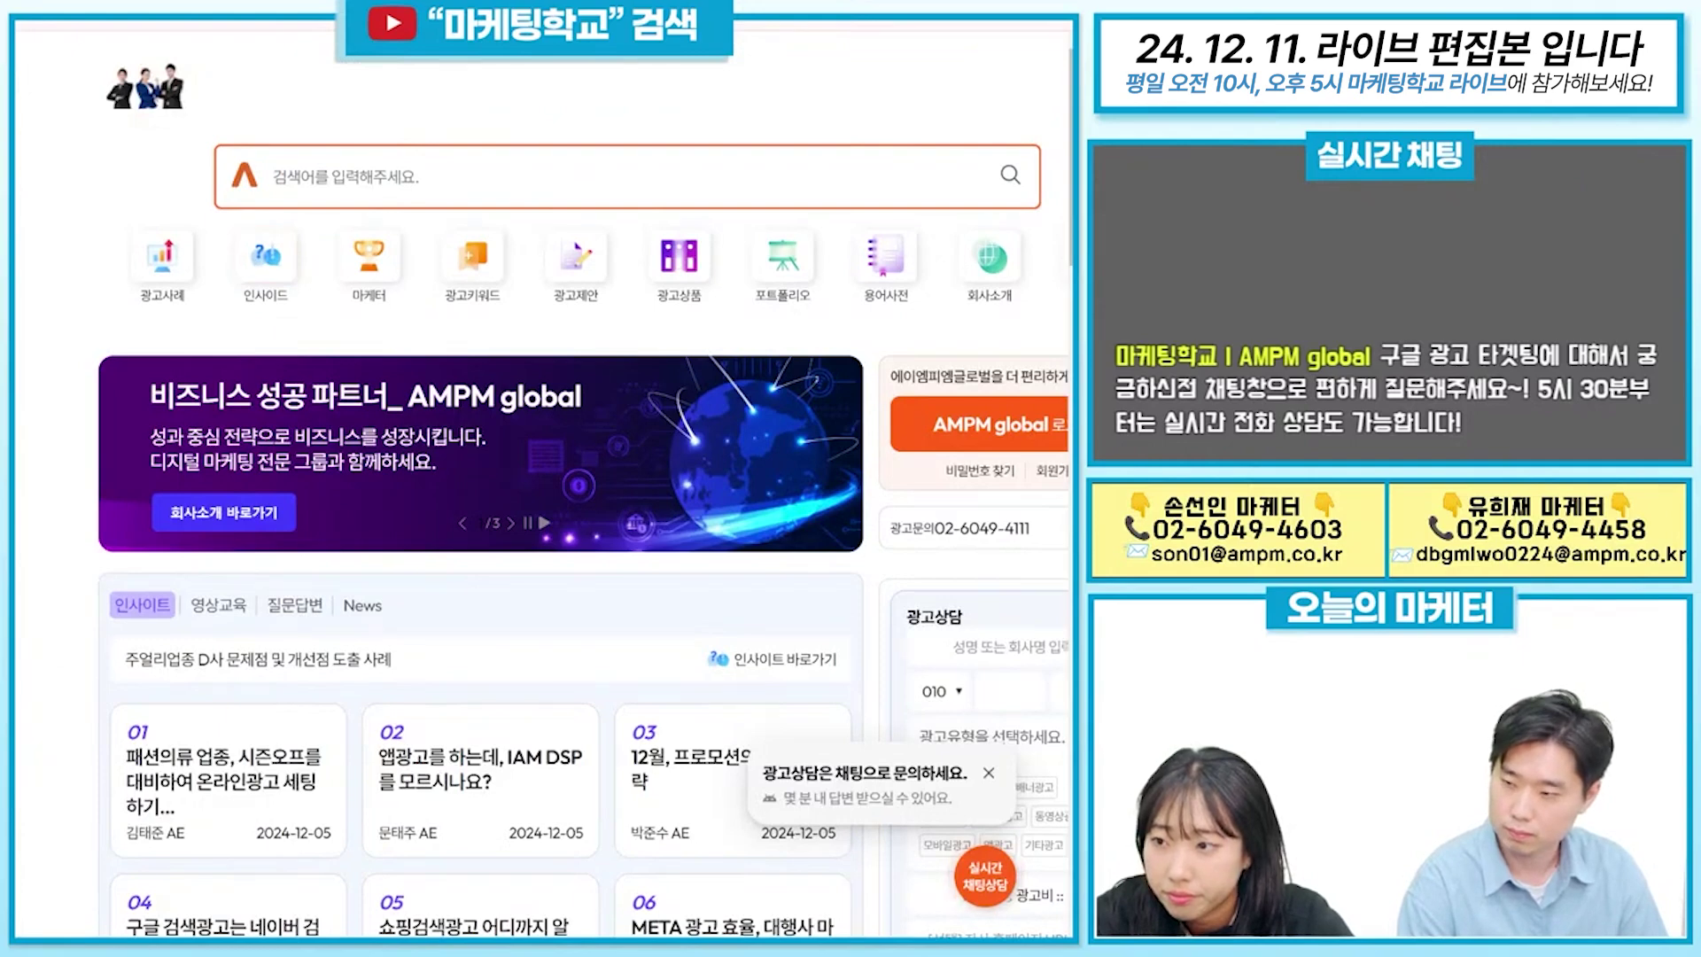
key("ctrl+shift+Tab")
left_click(260, 346)
key("ctrl+a")
type("https://ampm.co.kr/")
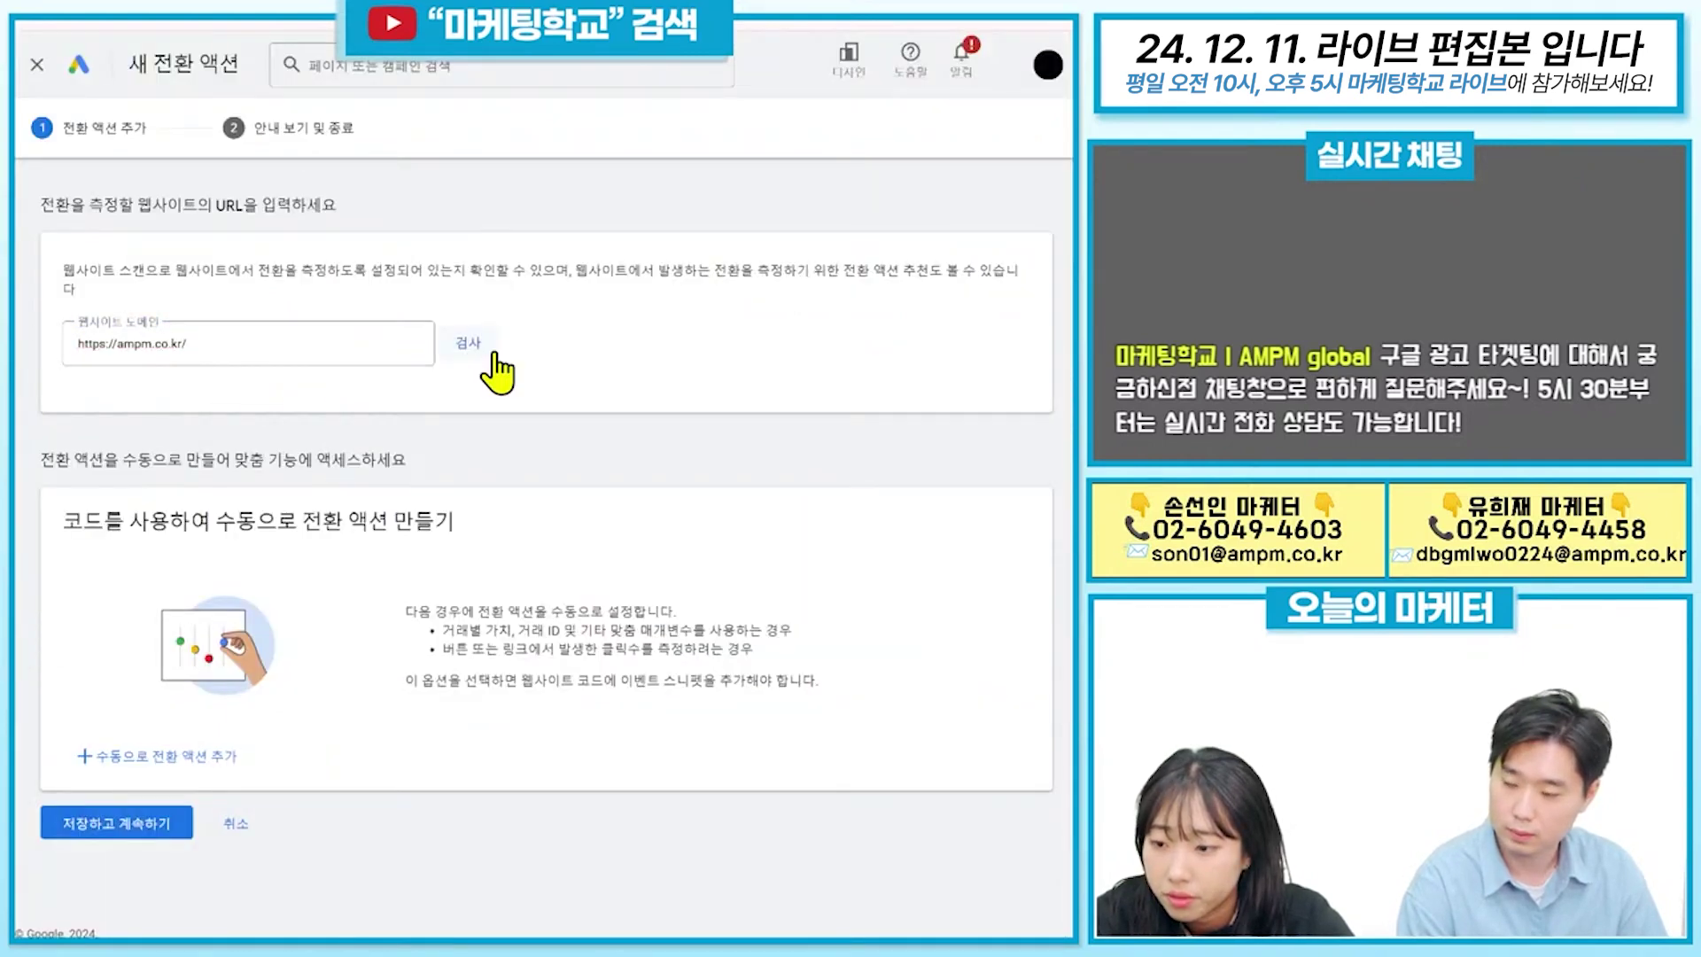
left_click(474, 348)
left_click(678, 556)
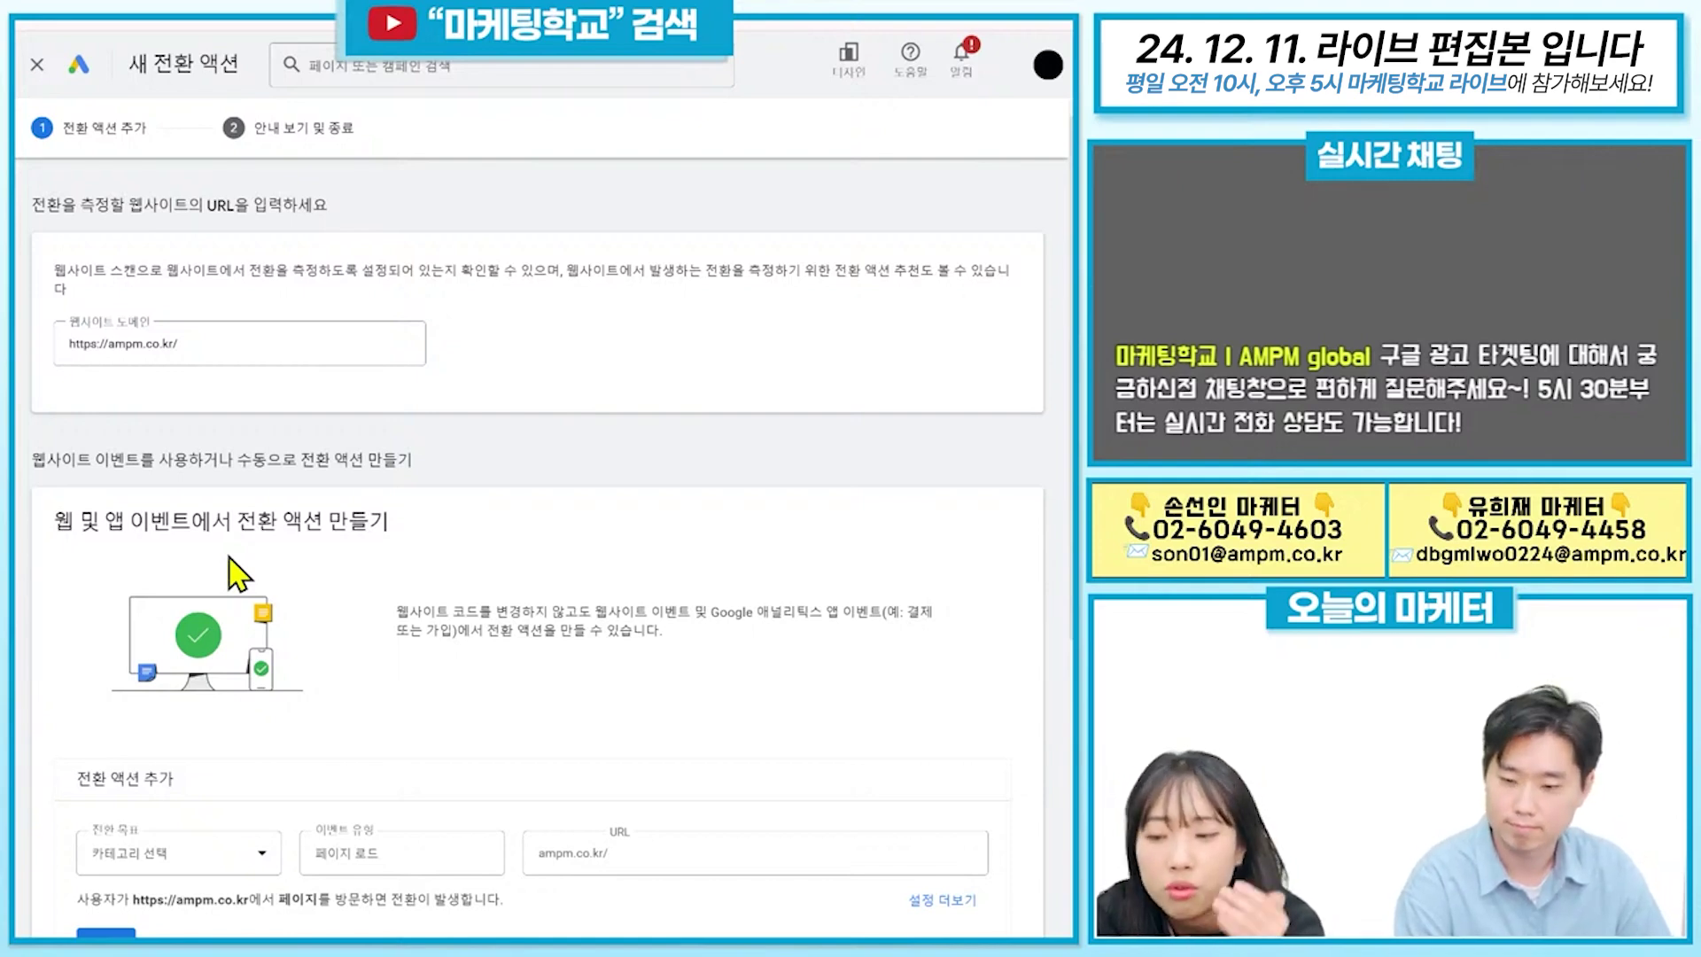
scroll(237, 574, "down", 5)
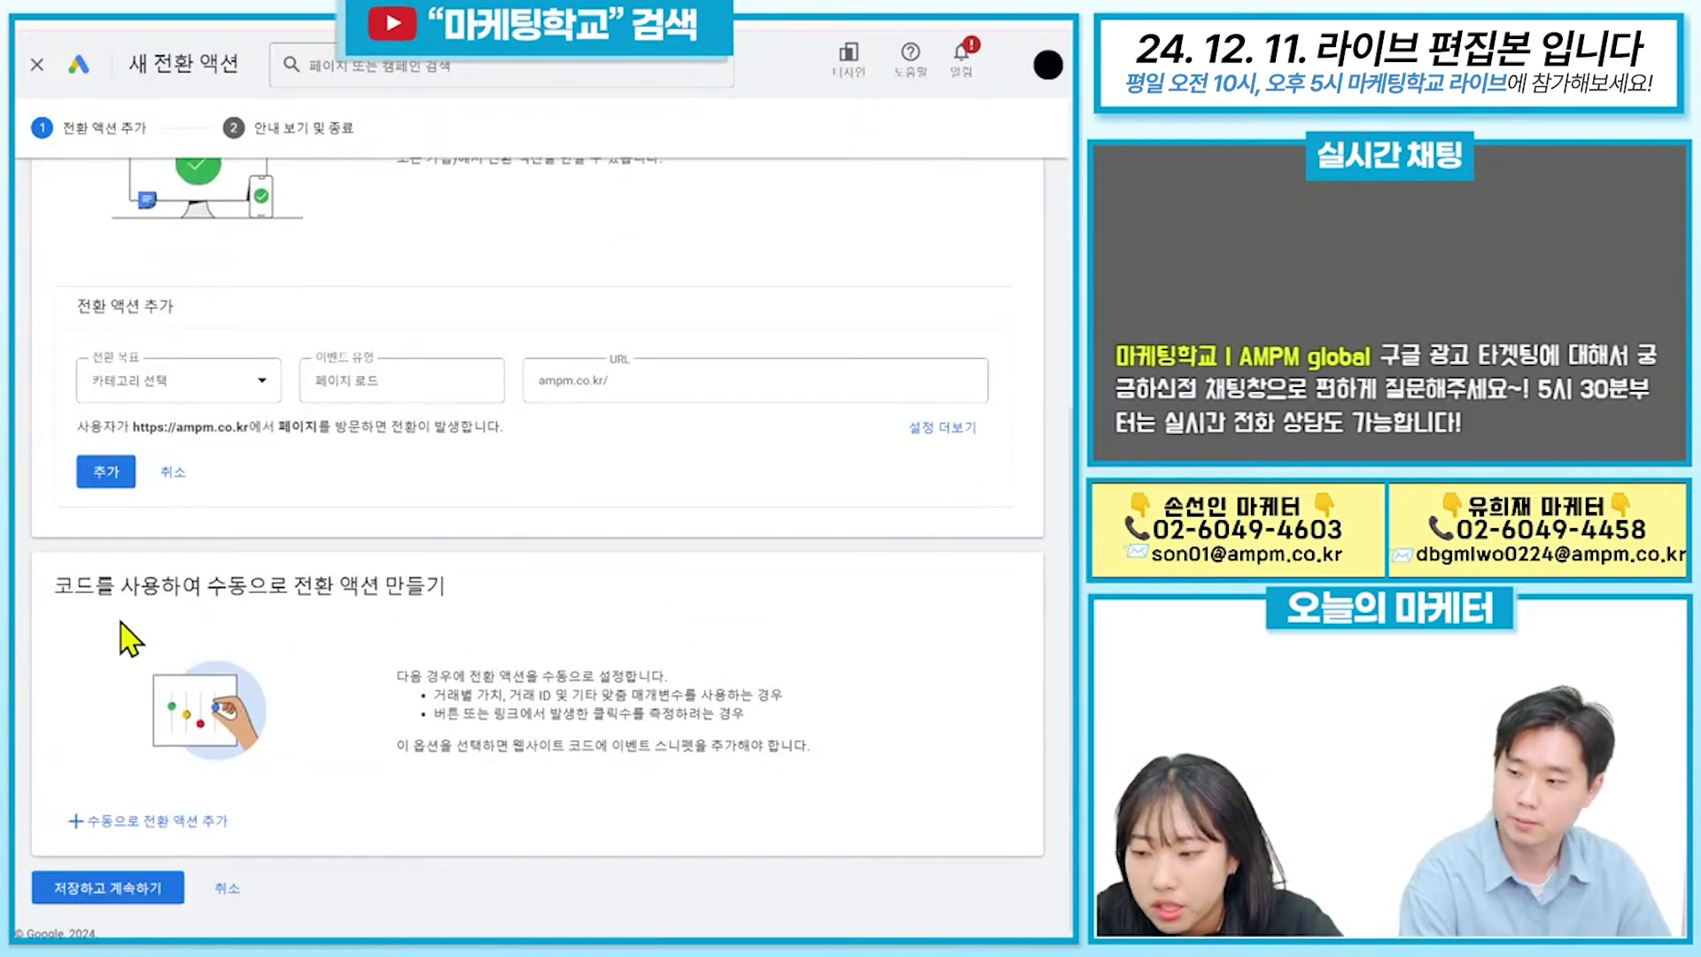
left_click(36, 66)
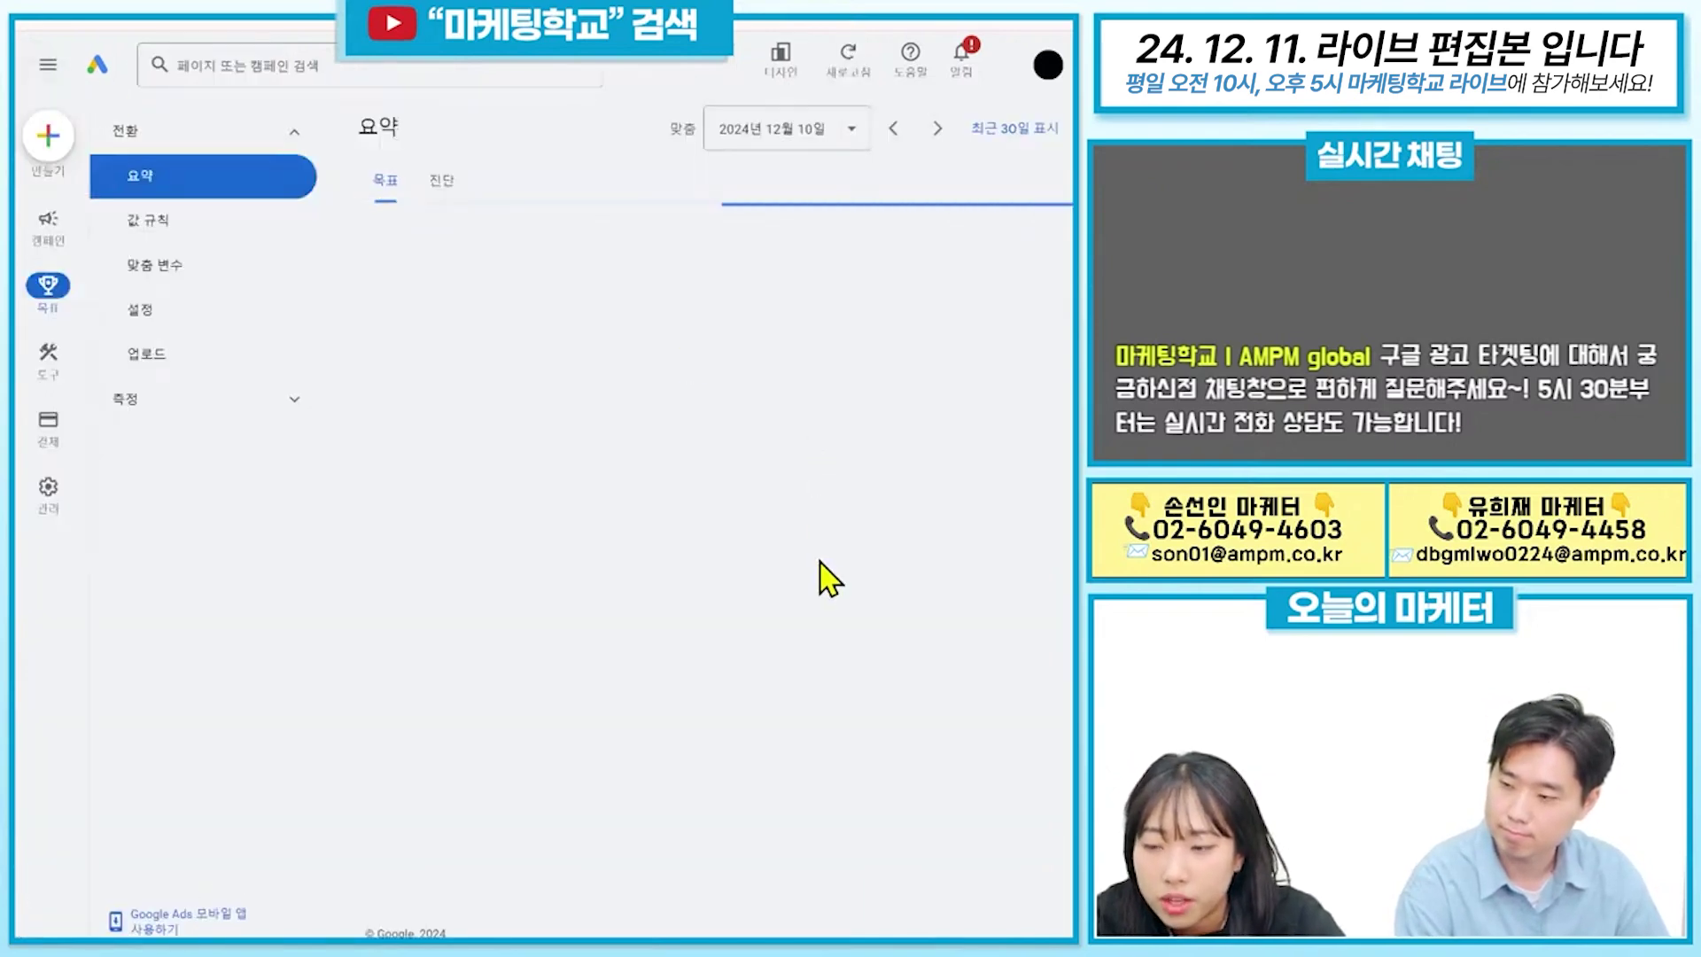
Review the goal groups and conversion actions in the conversion summary, and switch to the Notepad notes on Google Ads targeting.
scroll(886, 439, "down", 5)
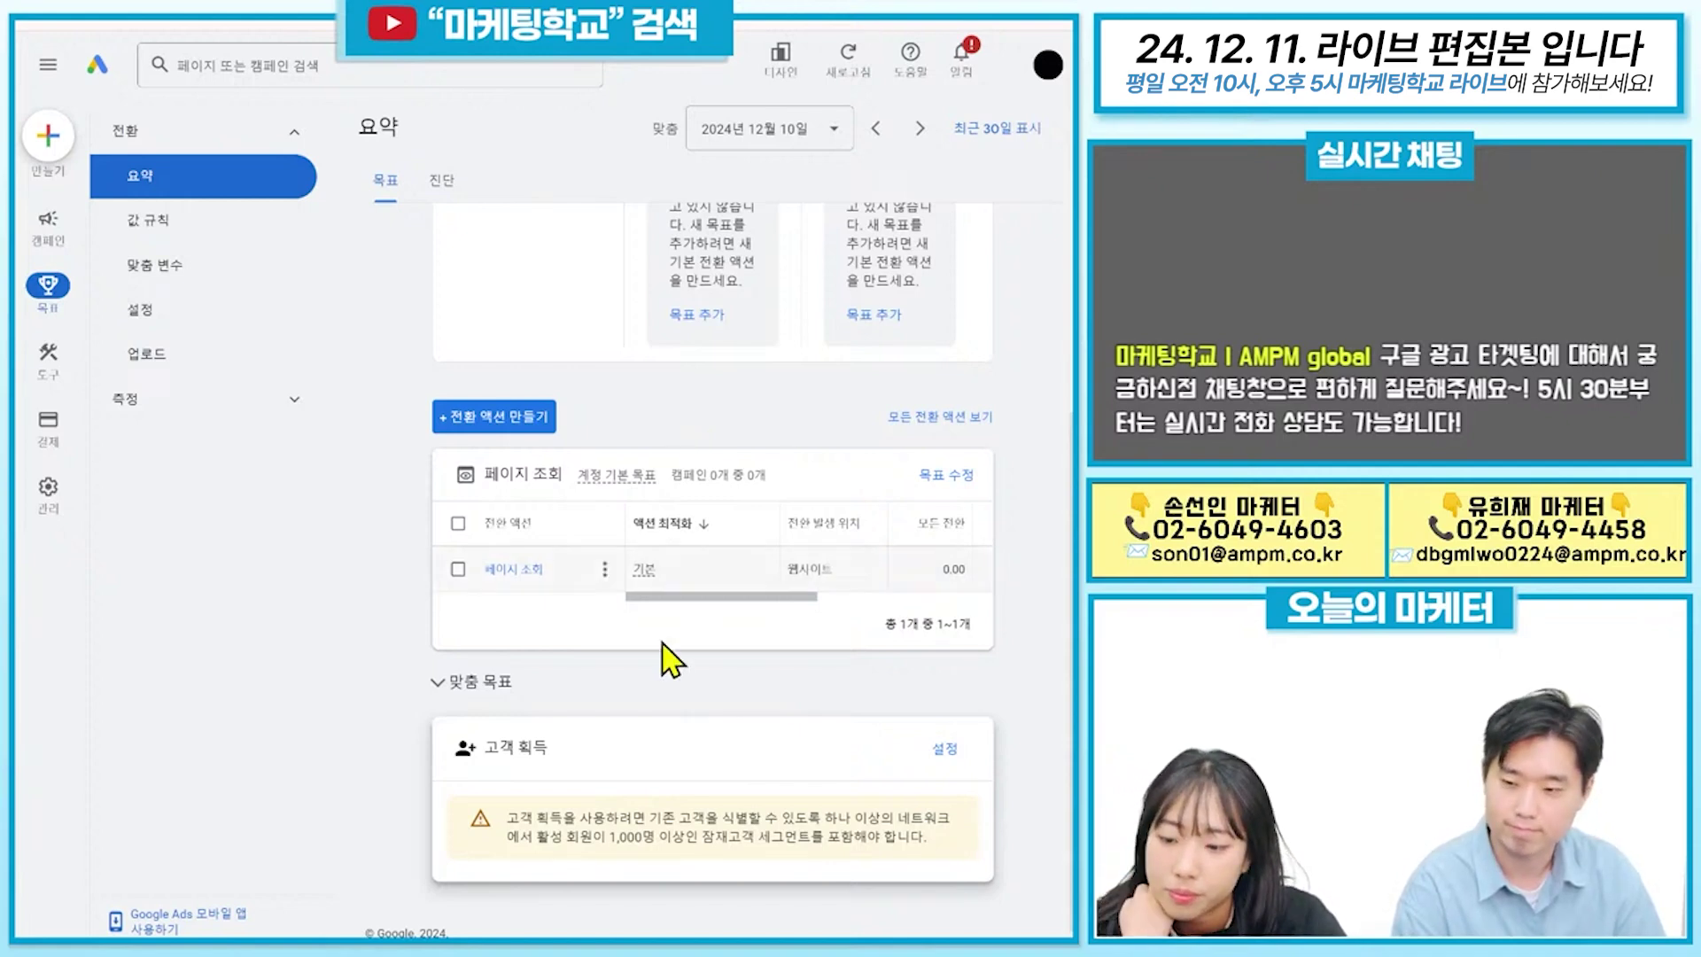
scroll(672, 672, "up", 5)
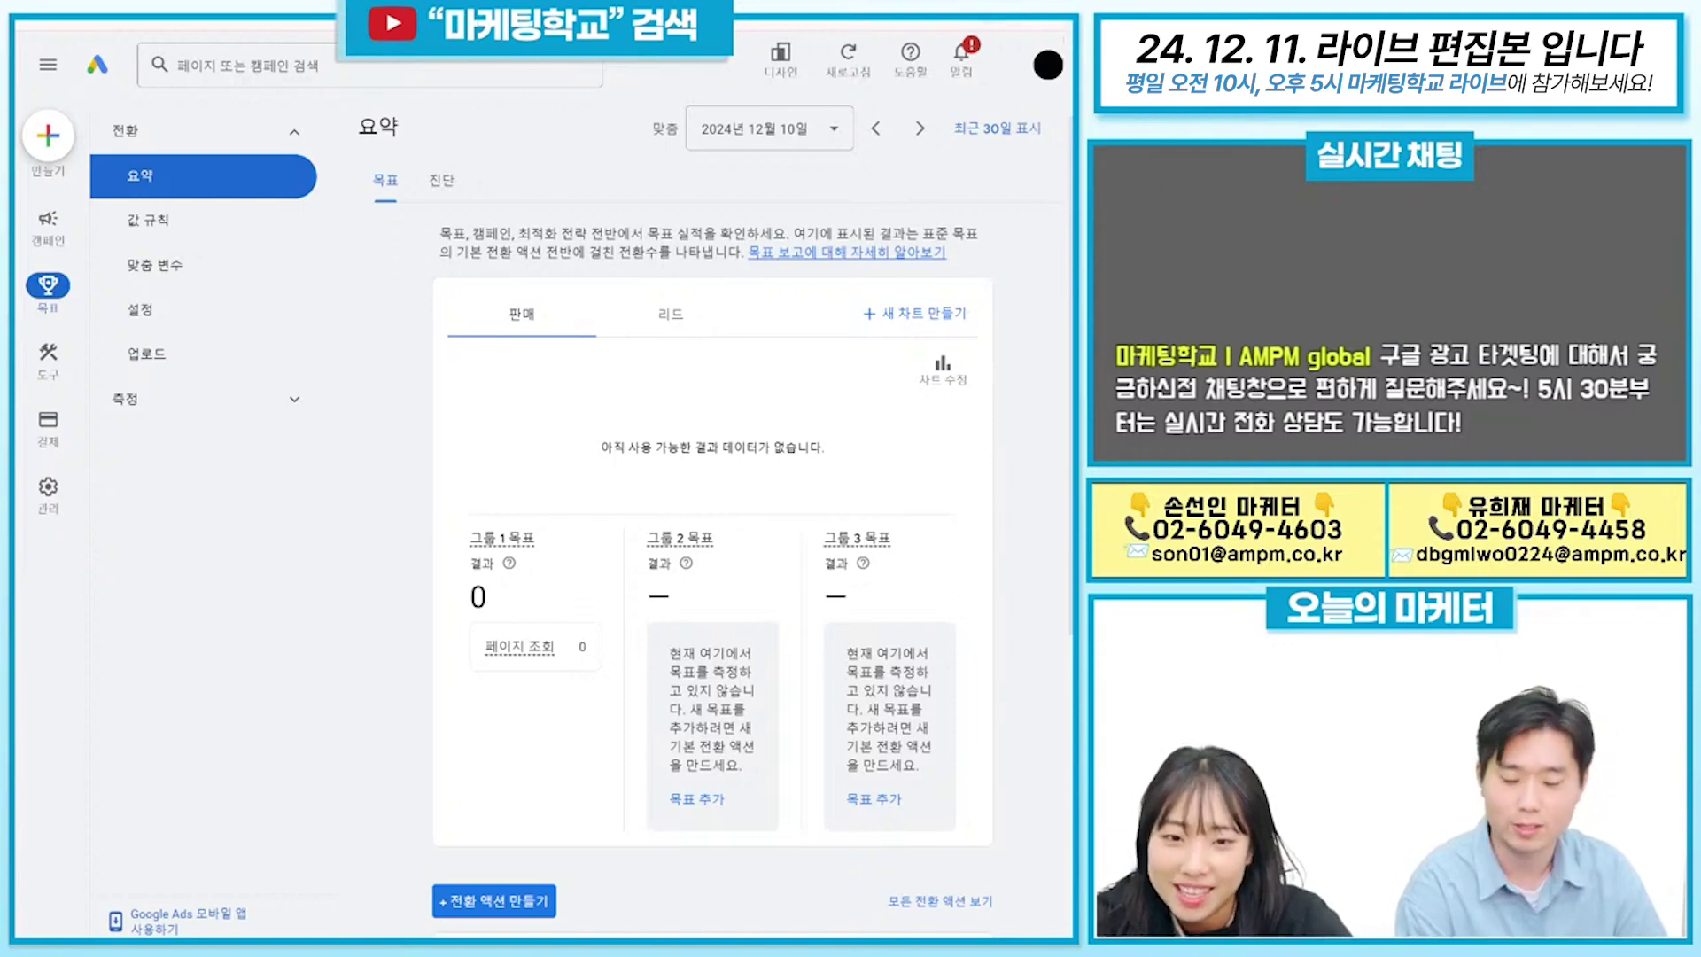
key("alt+Tab")
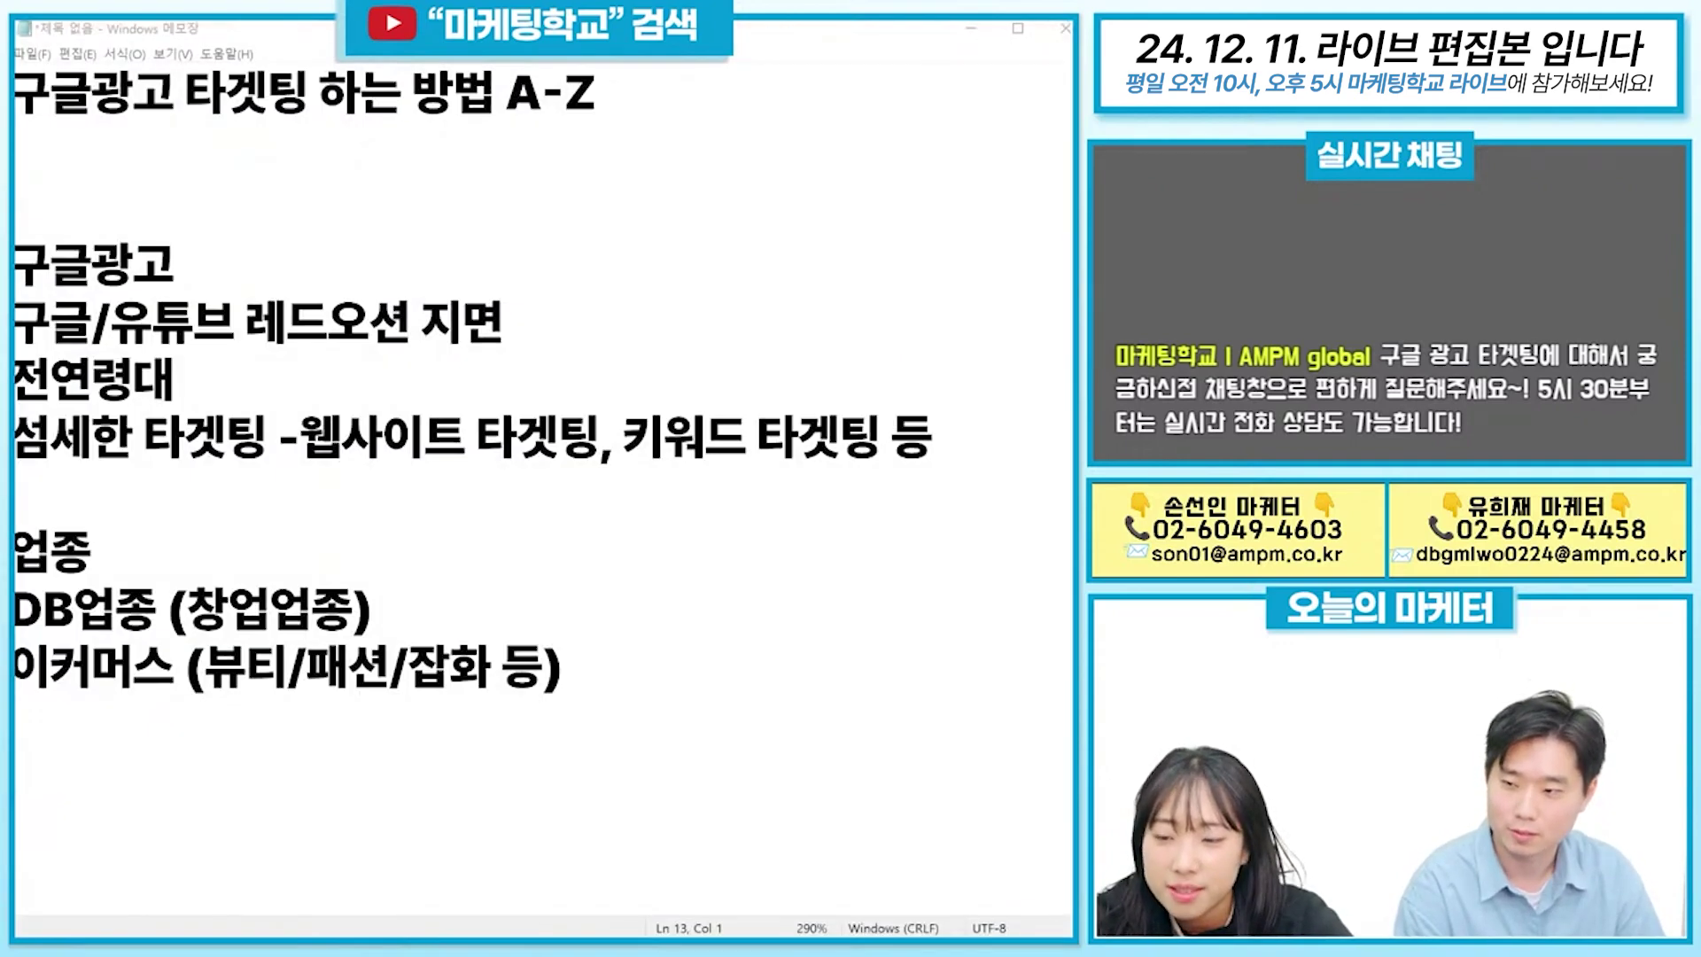